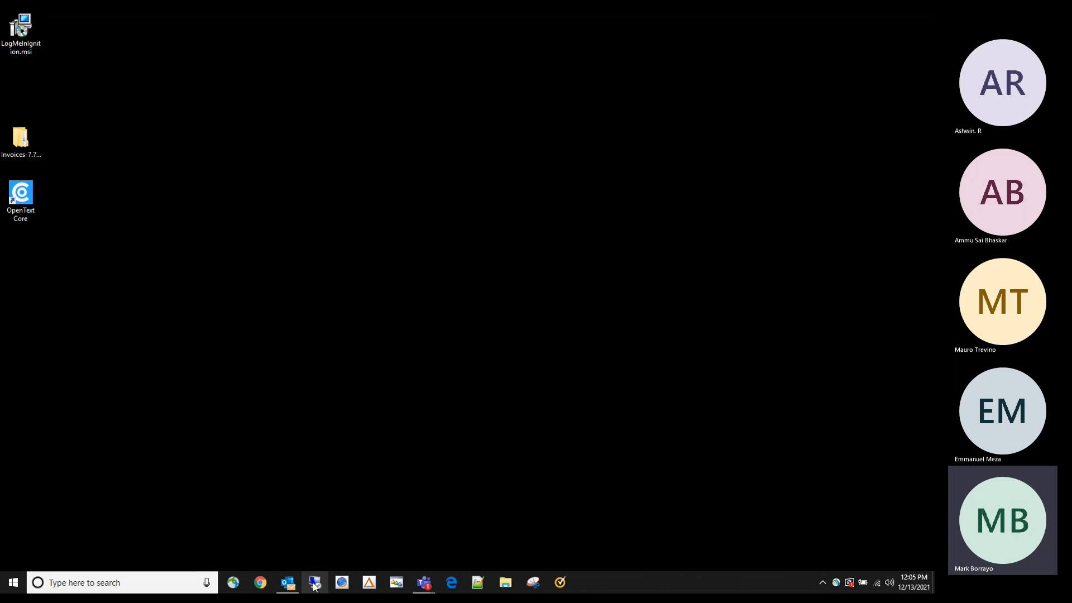
- Start a Remote Desktop connection to computer 204.90.142.29
{"action": "left_click", "coordinate": [315, 584]}
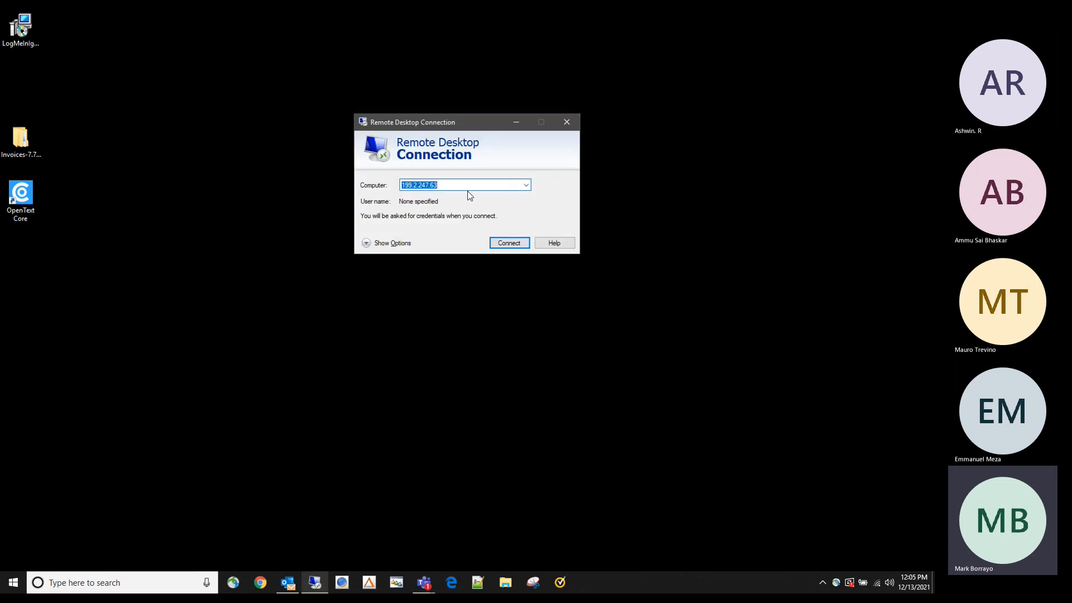
{"action": "left_click", "coordinate": [525, 187]}
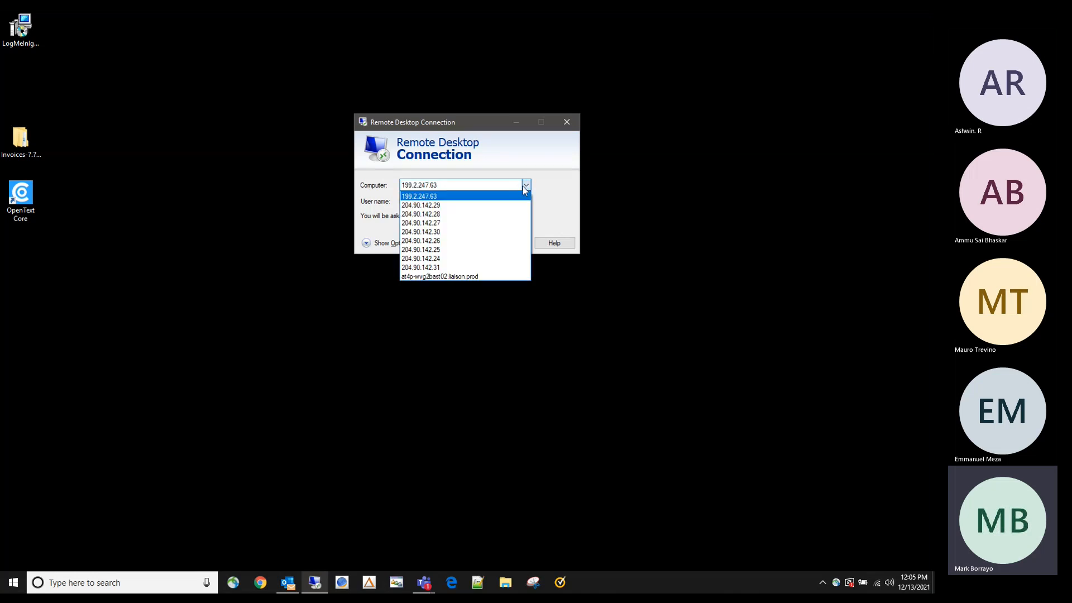
{"action": "left_click", "coordinate": [435, 205]}
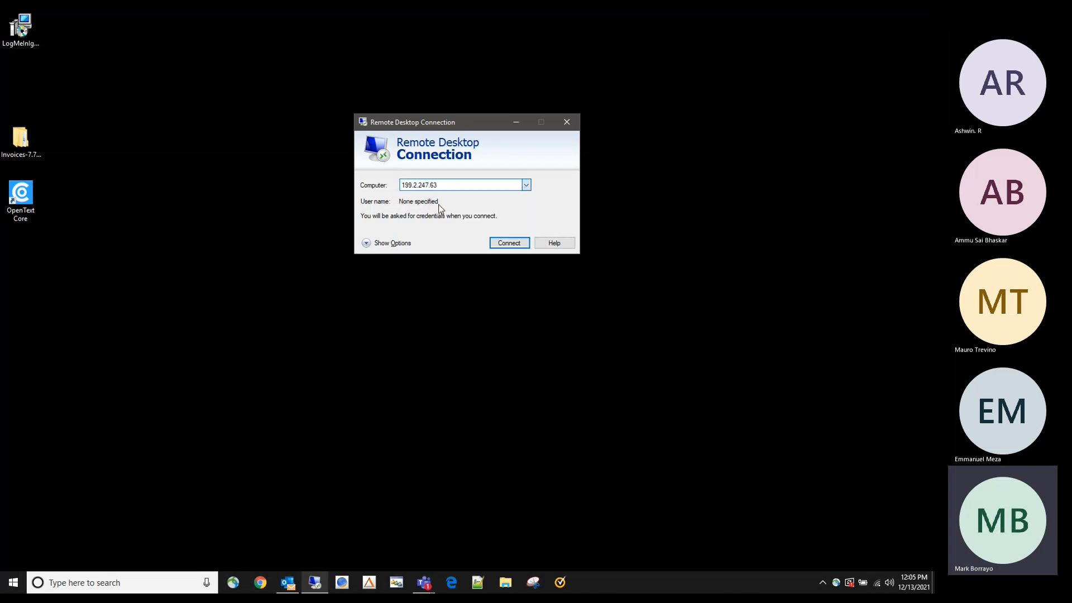
{"action": "left_click", "coordinate": [526, 185]}
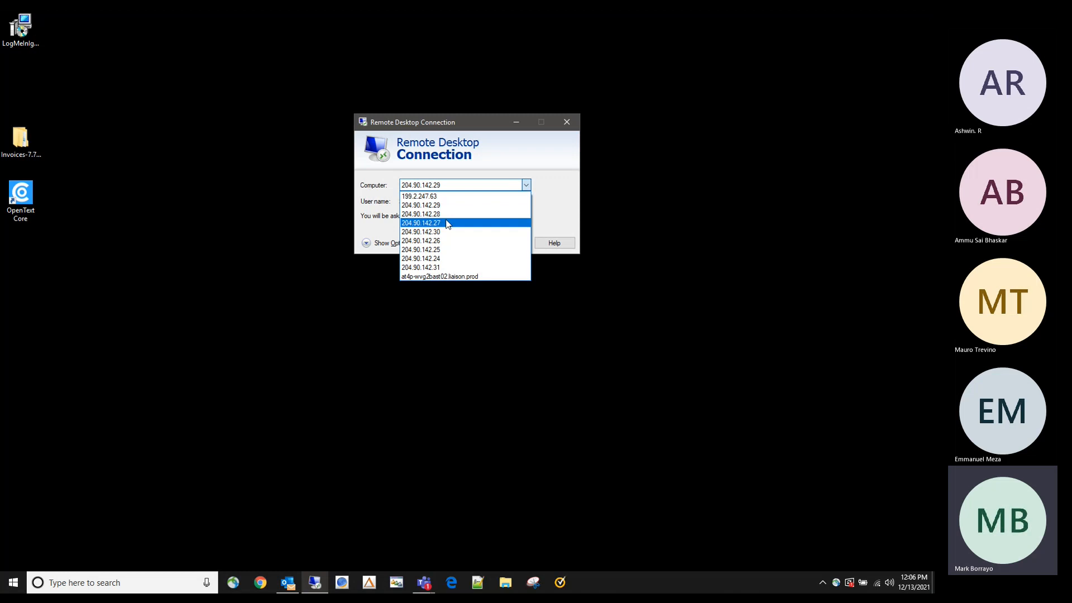
{"action": "left_click", "coordinate": [440, 206]}
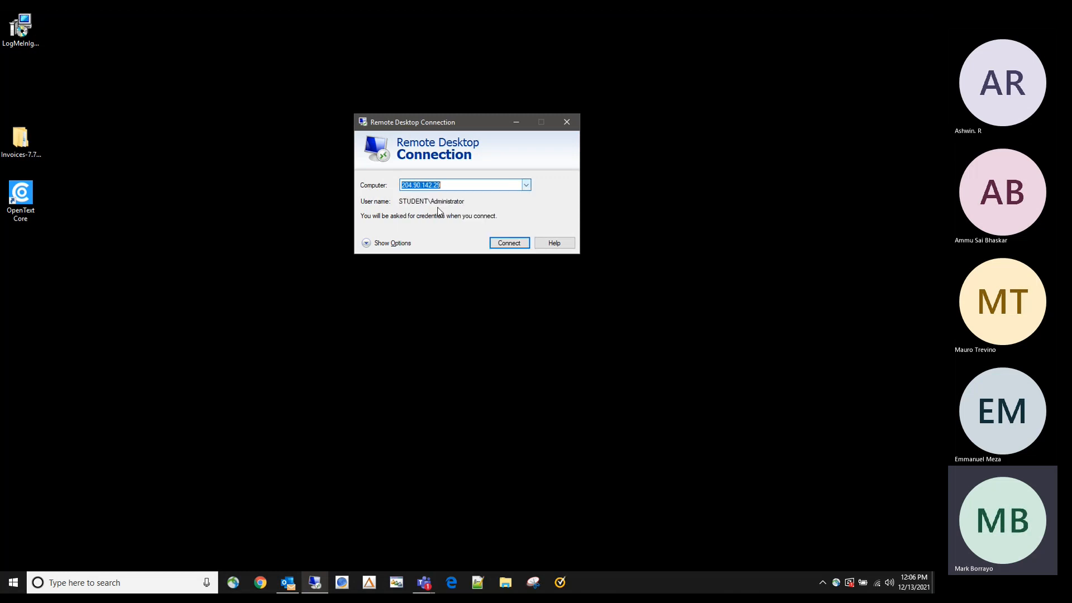
{"action": "left_click", "coordinate": [505, 243]}
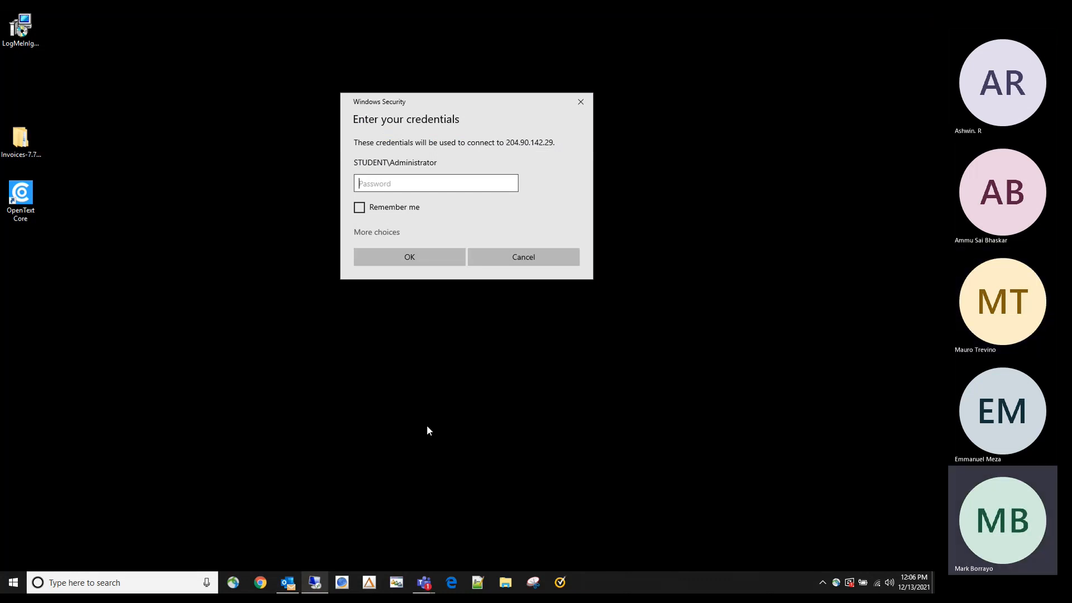
- Enter the account password to sign in to the STUDENT server
{"action": "type", "text": "••••••••••••"}
{"action": "key", "text": "Return"}
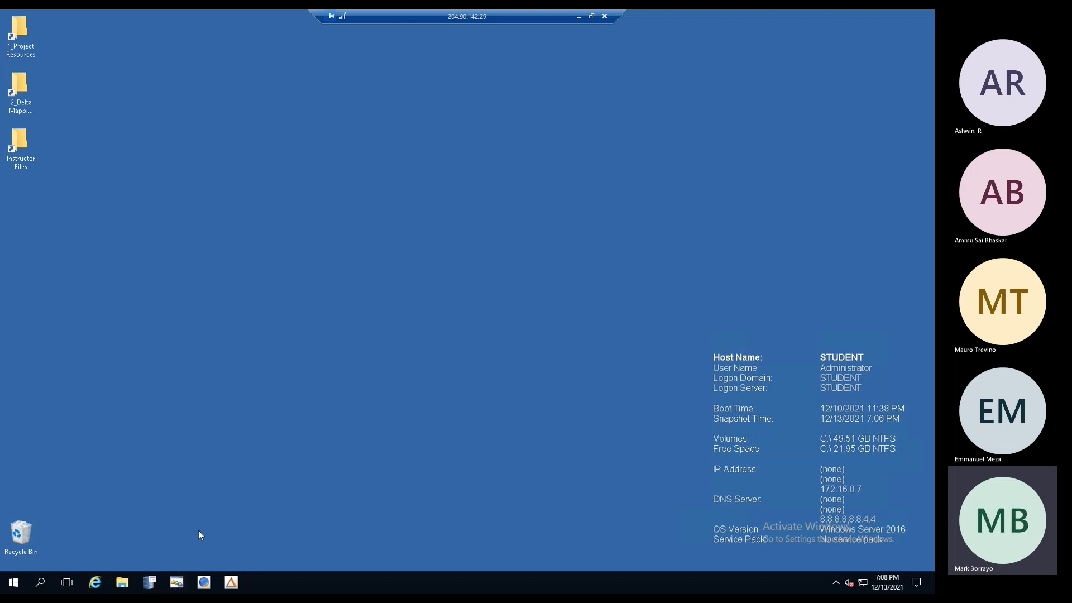
- Launch Liaison Trading Partner Manager and move its window to the upper left
{"action": "left_click", "coordinate": [176, 583]}
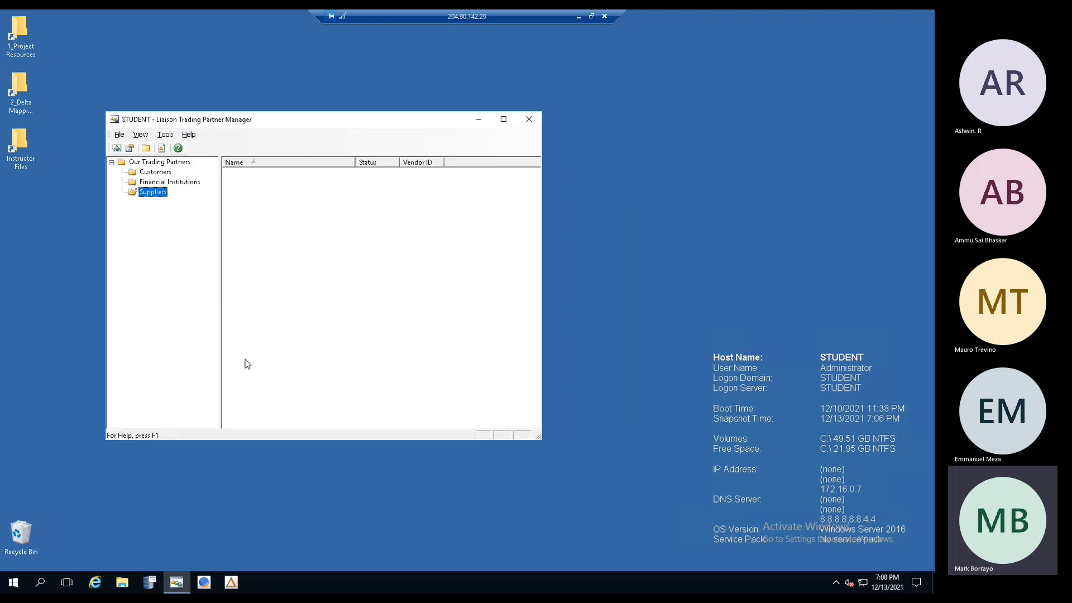
{"action": "left_click_drag", "start_coordinate": [289, 124], "coordinate": [260, 82]}
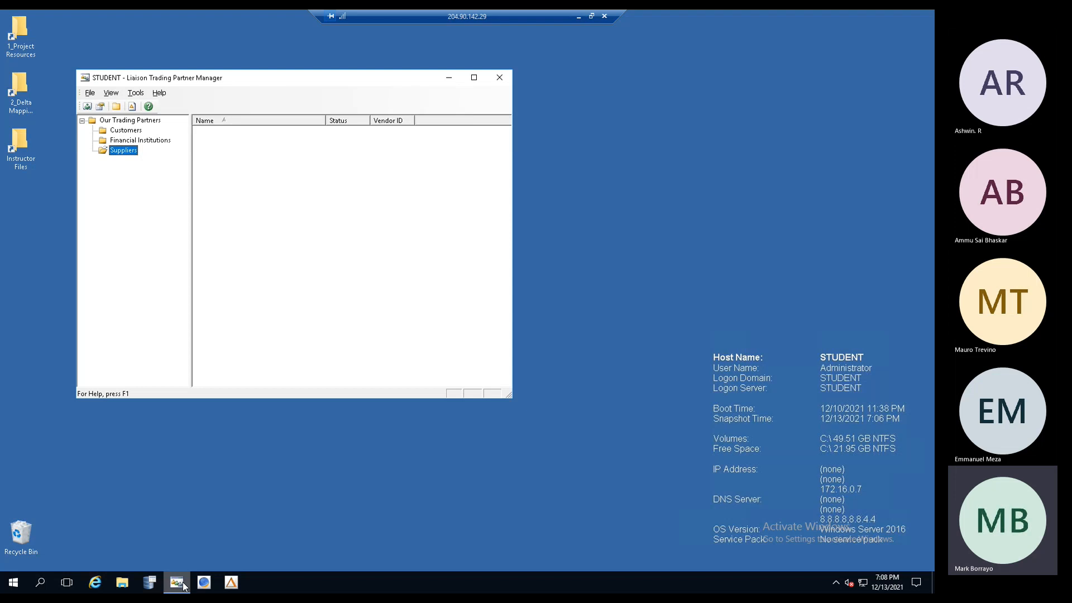
{"action": "mouse_move", "coordinate": [184, 585]}
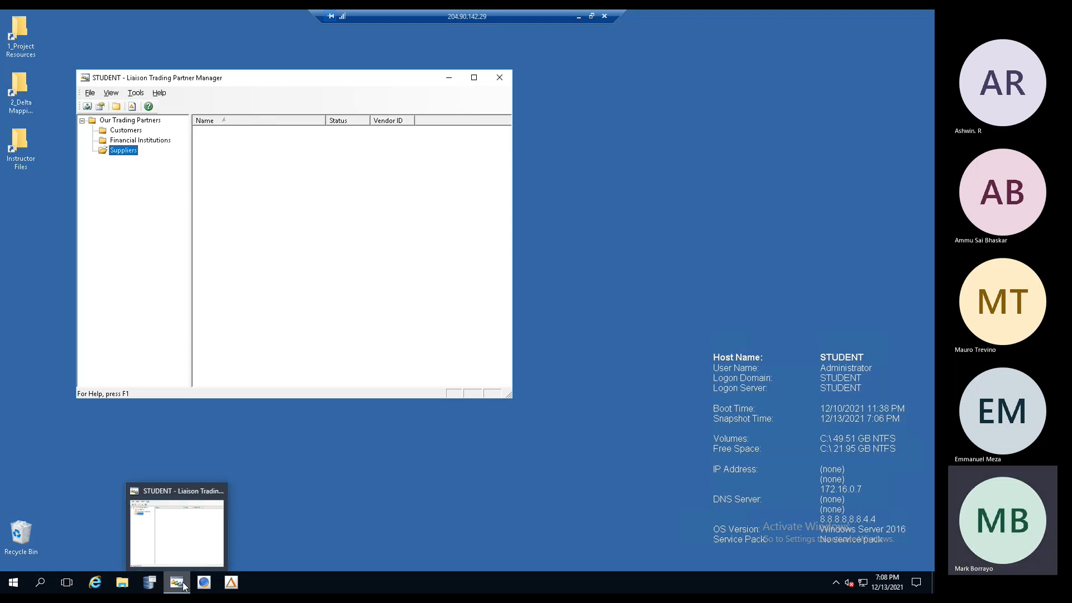
{"action": "left_click_drag", "start_coordinate": [236, 85], "coordinate": [223, 72]}
- Restore the ECS Management Console as a smaller window below the partner manager, then launch Delta
{"action": "left_click", "coordinate": [204, 583]}
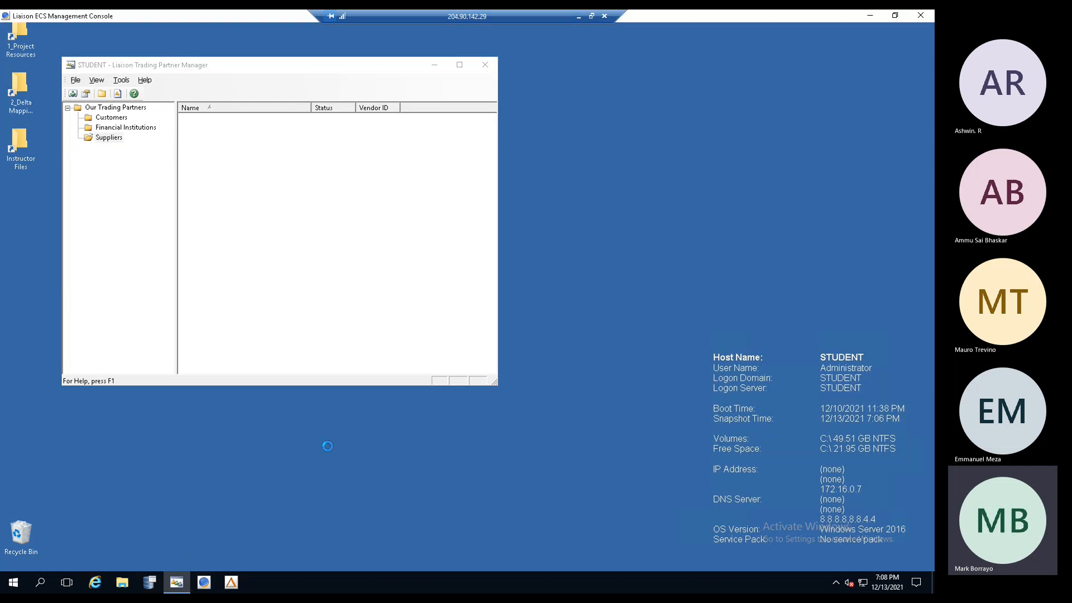
{"action": "left_click", "coordinate": [895, 15]}
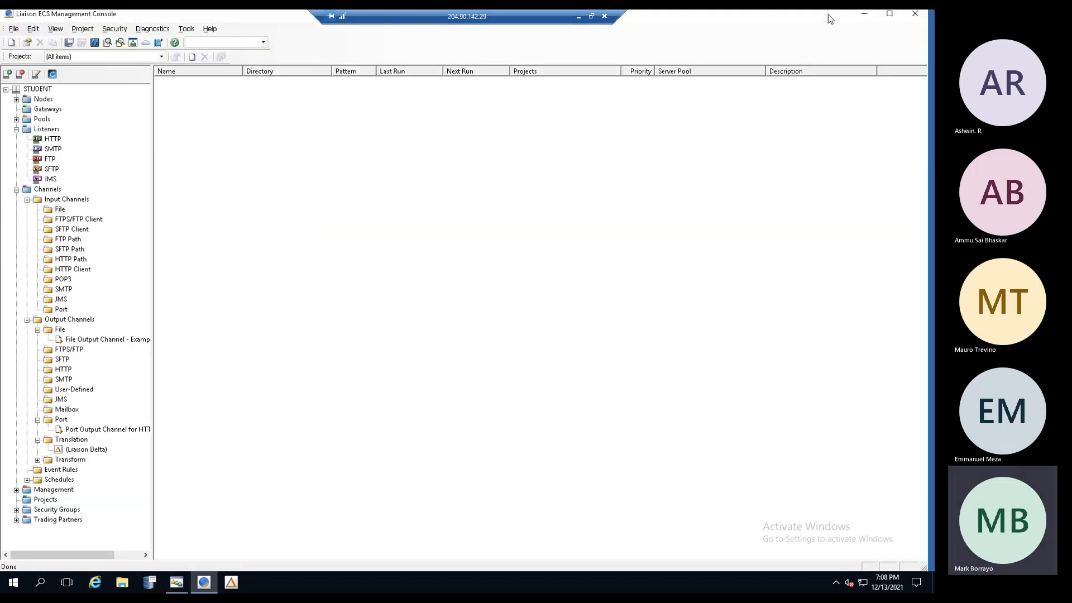
{"action": "left_click_drag", "start_coordinate": [828, 14], "coordinate": [806, 34]}
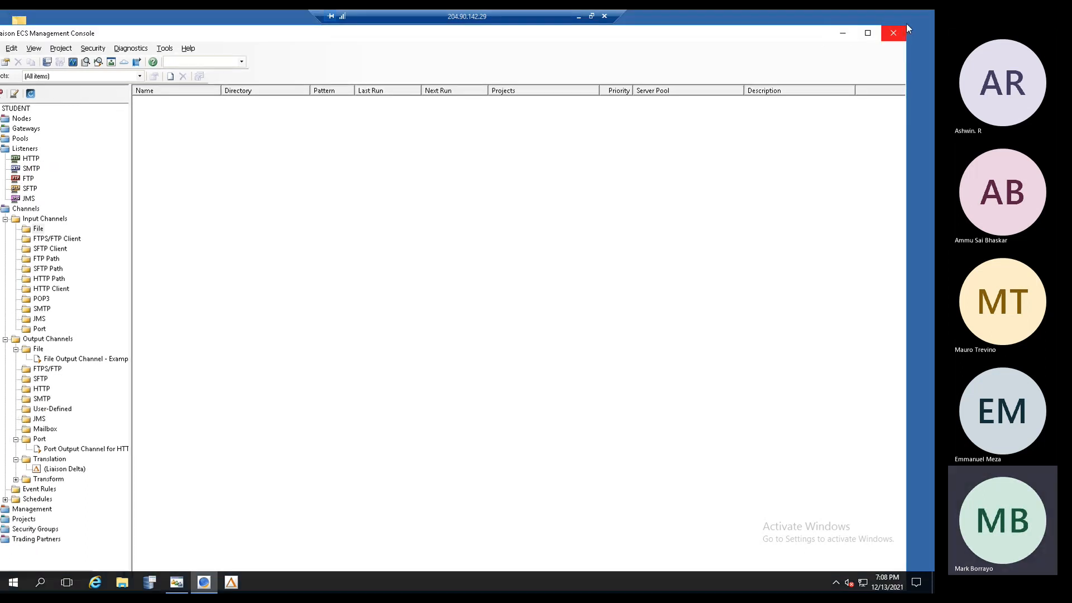
{"action": "left_click", "coordinate": [901, 27]}
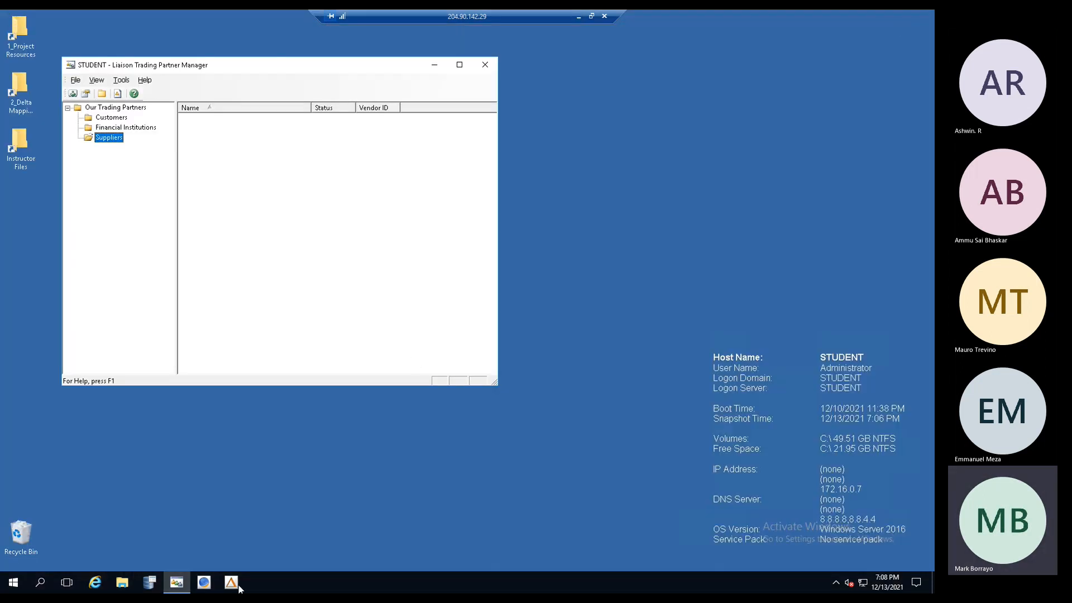
{"action": "left_click", "coordinate": [204, 583]}
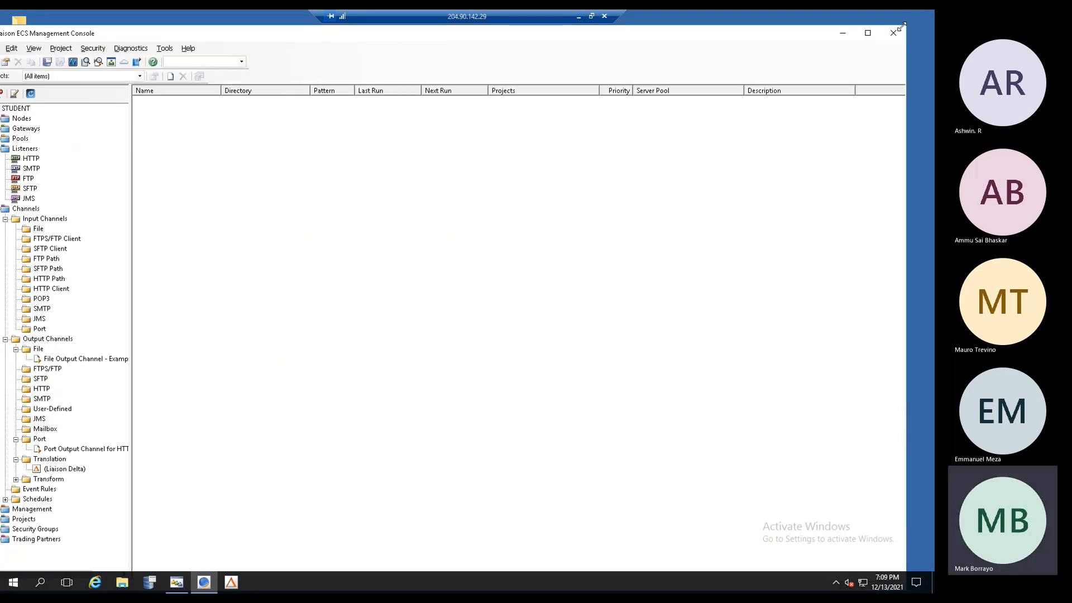
{"action": "left_click_drag", "start_coordinate": [737, 105], "coordinate": [545, 290]}
{"action": "left_click_drag", "start_coordinate": [219, 300], "coordinate": [397, 237]}
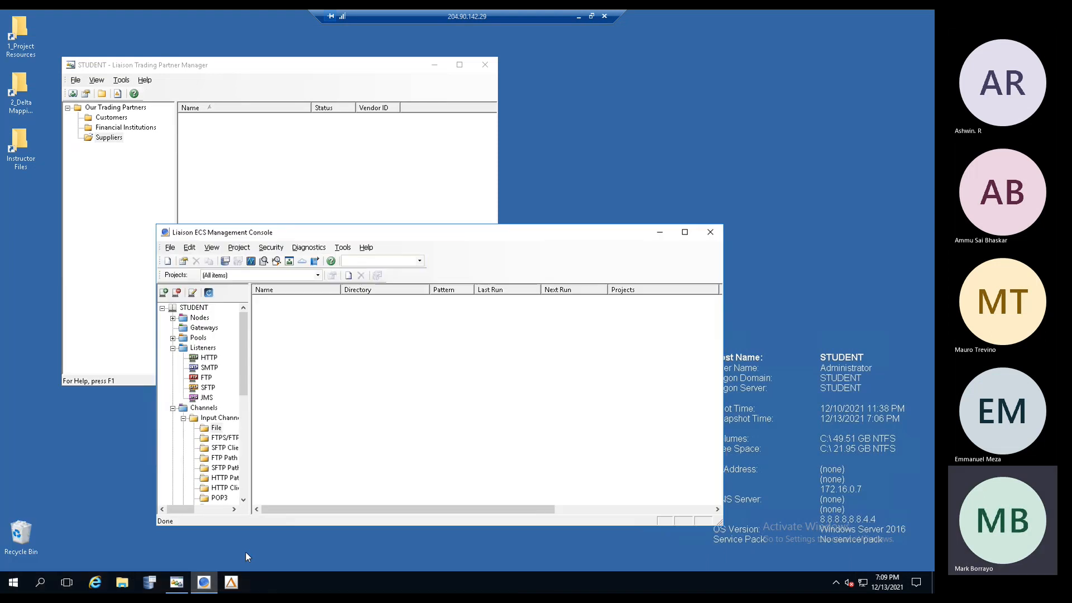
{"action": "left_click", "coordinate": [231, 583]}
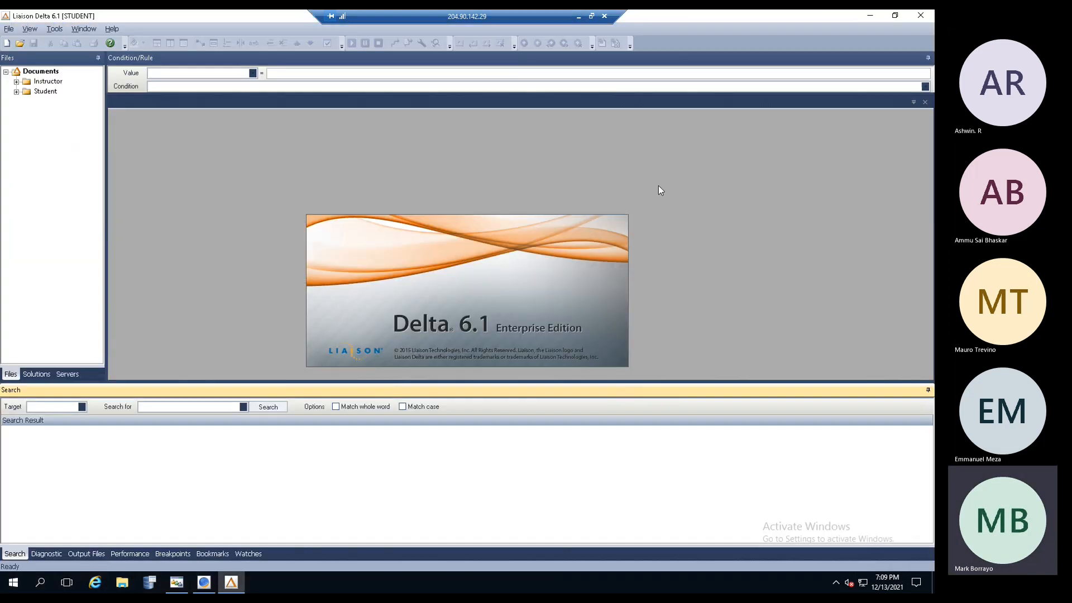
- Restore the Delta window from full screen, shrink it and place it on the right
{"action": "left_click", "coordinate": [895, 15]}
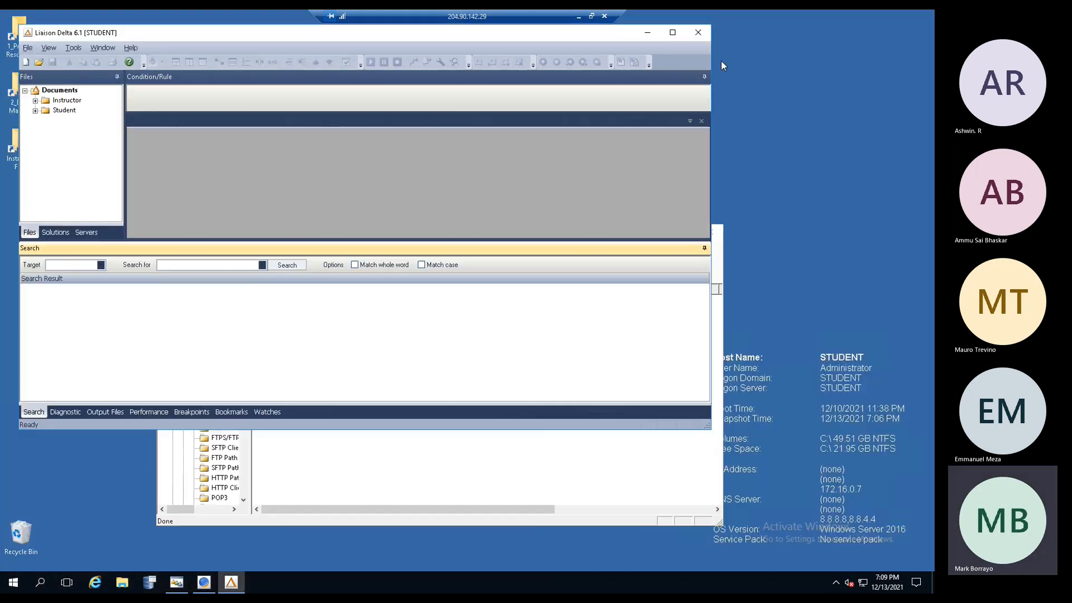
{"action": "left_click_drag", "start_coordinate": [595, 42], "coordinate": [692, 58]}
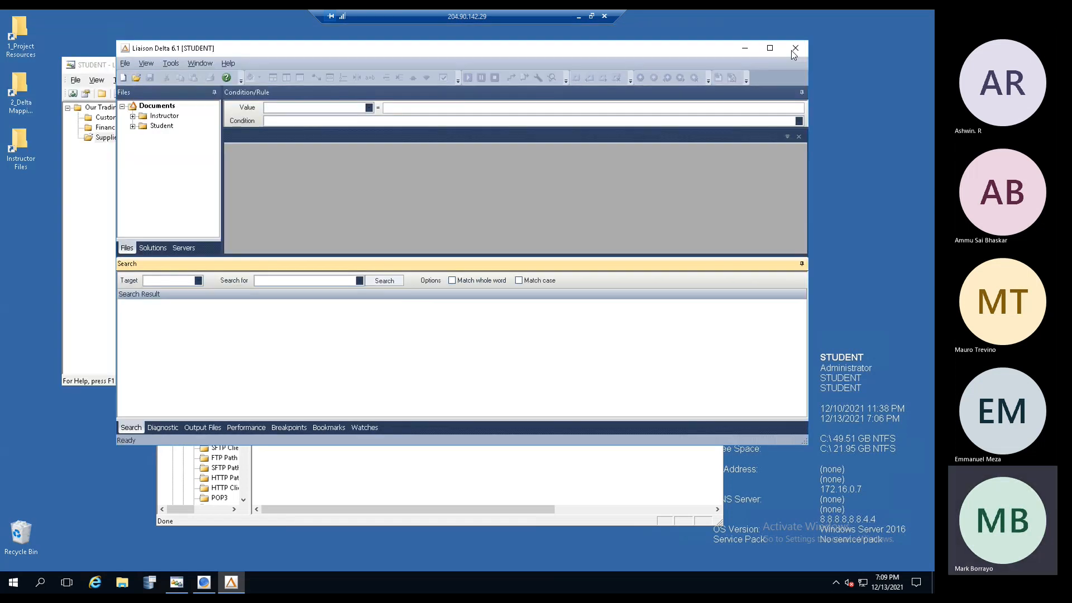
{"action": "left_click_drag", "start_coordinate": [808, 42], "coordinate": [619, 200]}
{"action": "left_click_drag", "start_coordinate": [309, 207], "coordinate": [659, 93]}
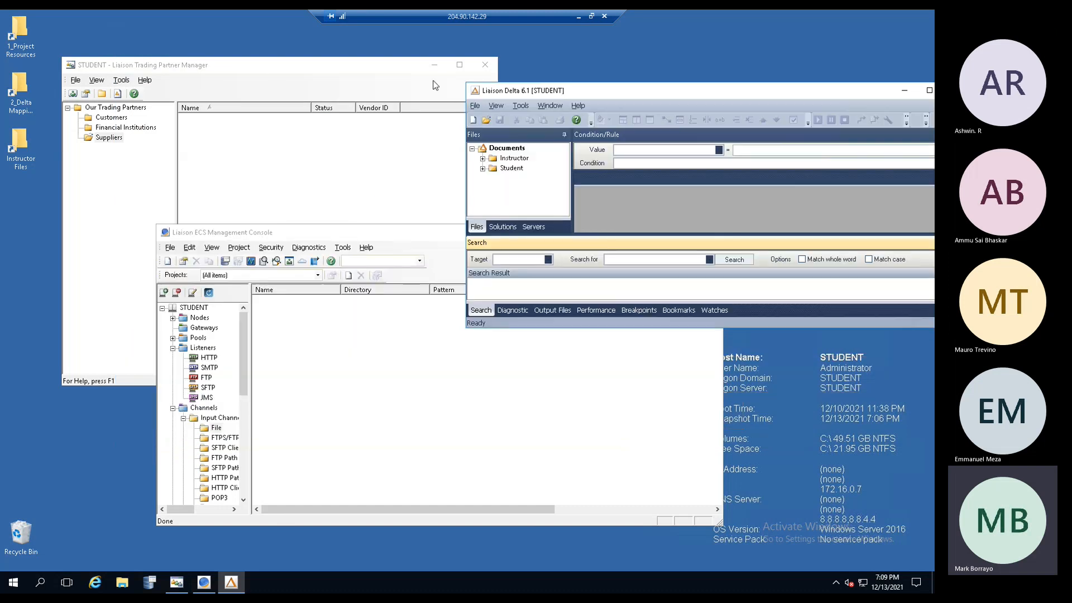
- Switch among the partner manager, Delta and ECS console, finishing with Trading Partner Manager in front
{"action": "left_click", "coordinate": [270, 74]}
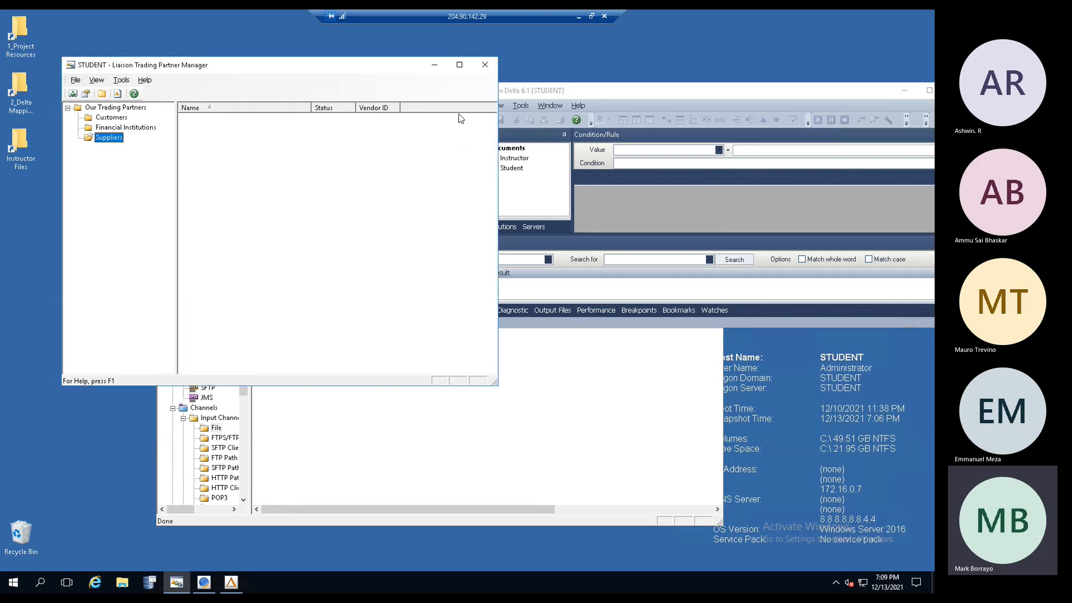
{"action": "left_click", "coordinate": [612, 96]}
{"action": "left_click", "coordinate": [568, 410]}
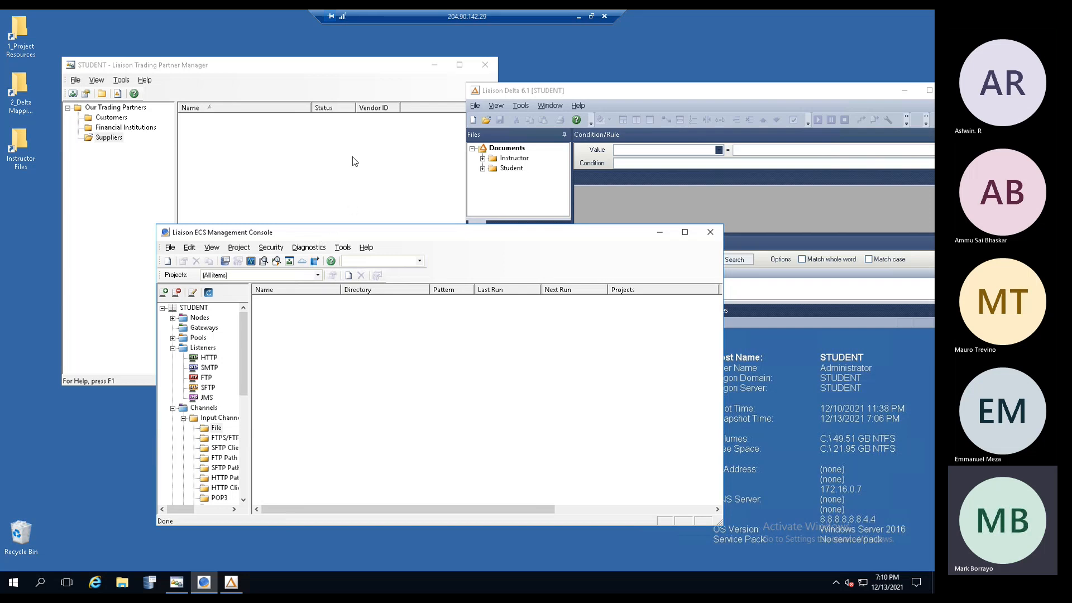
{"action": "left_click", "coordinate": [329, 65]}
{"action": "left_click", "coordinate": [617, 96]}
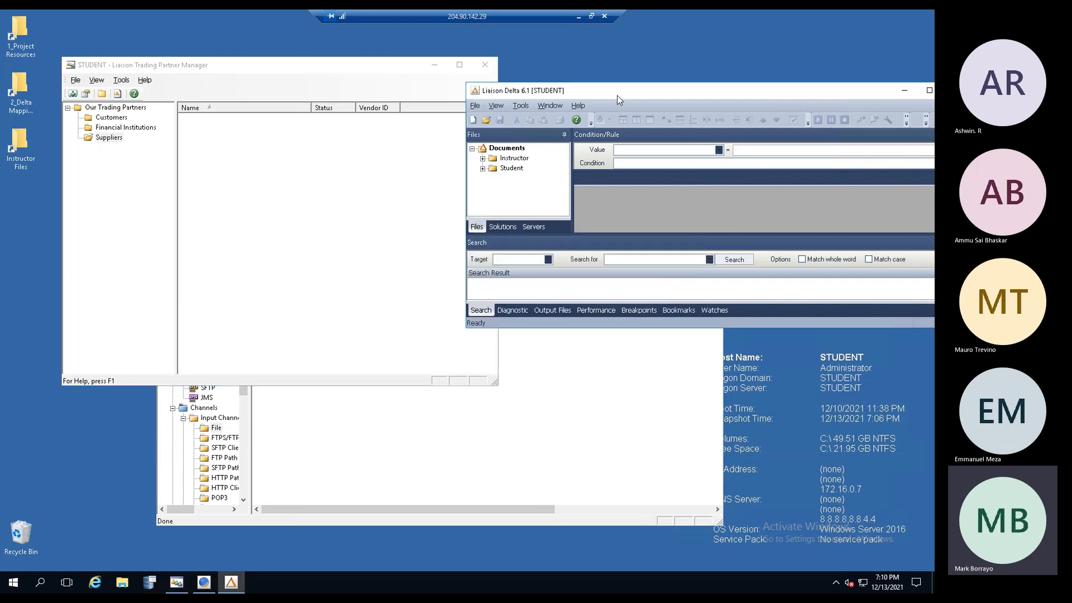
{"action": "left_click", "coordinate": [321, 160]}
{"action": "left_click", "coordinate": [398, 436]}
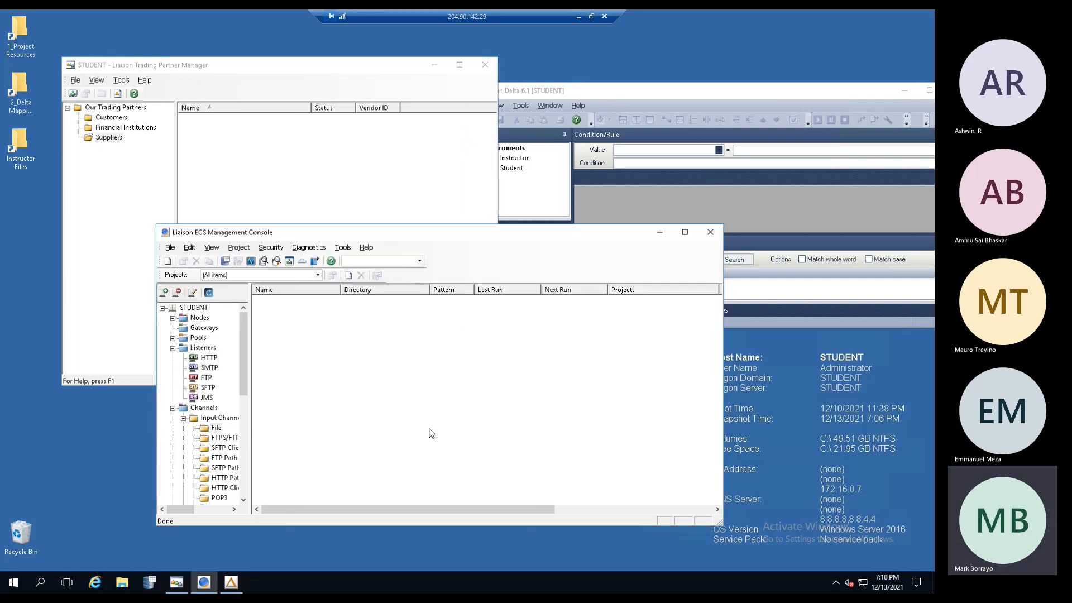
{"action": "left_click", "coordinate": [621, 96]}
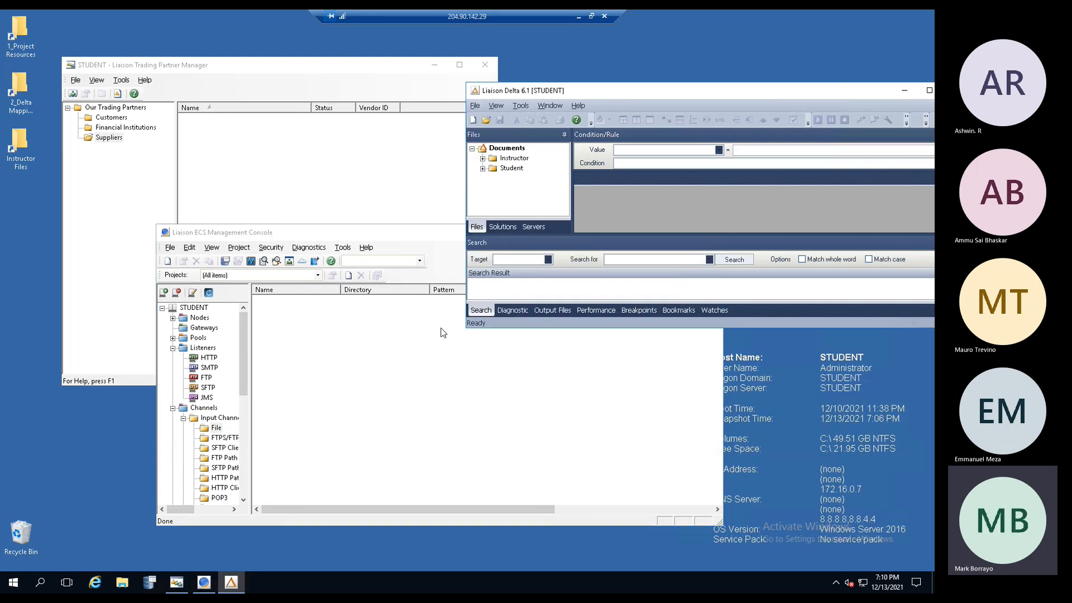
{"action": "left_click", "coordinate": [220, 180]}
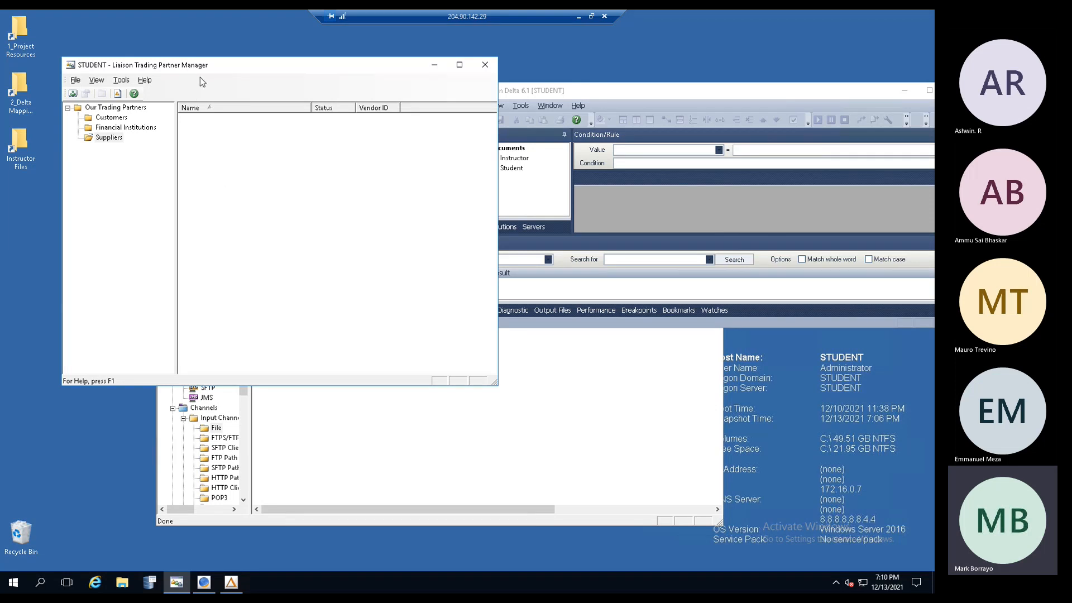
- Widen the ECS console's tree pane and collapse Input Channels, then return to the partner manager
{"action": "left_click", "coordinate": [400, 414]}
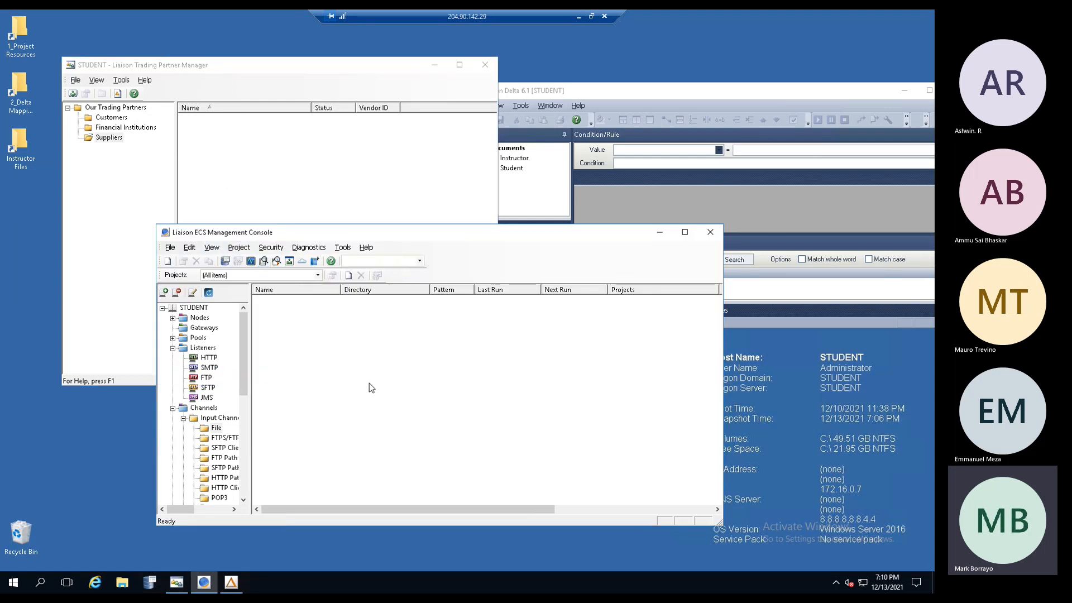
{"action": "left_click_drag", "start_coordinate": [254, 400], "coordinate": [322, 400]}
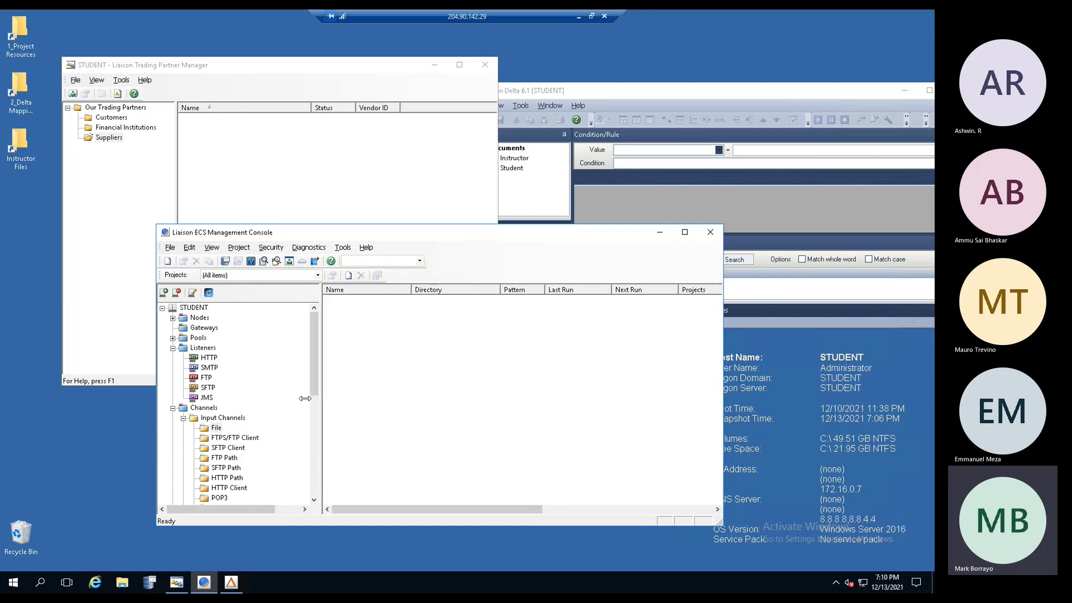
{"action": "left_click", "coordinate": [183, 418]}
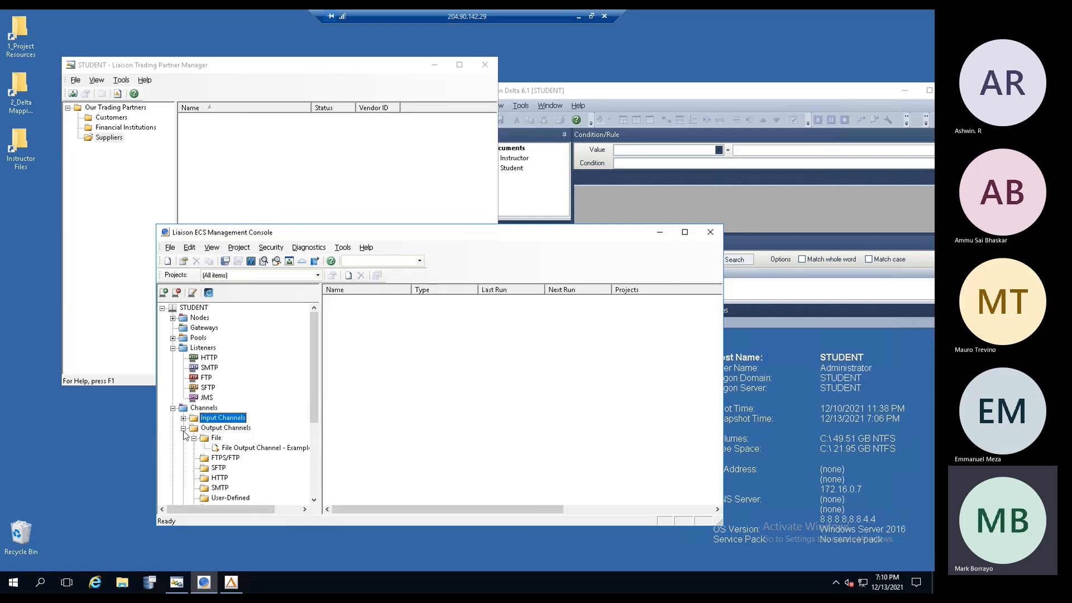
{"action": "left_click", "coordinate": [211, 68]}
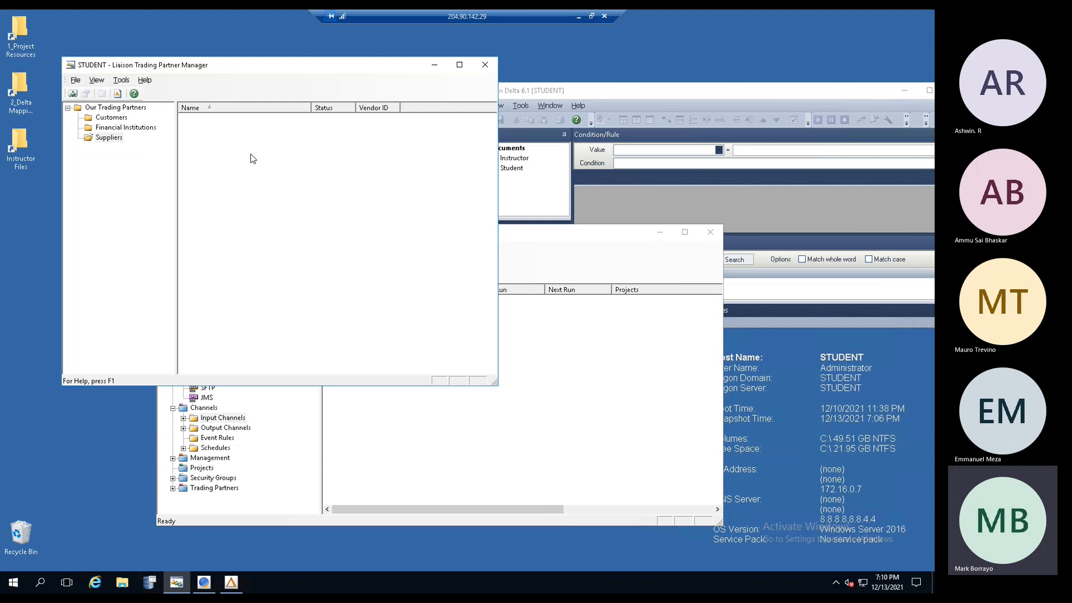
{"action": "left_click", "coordinate": [445, 404]}
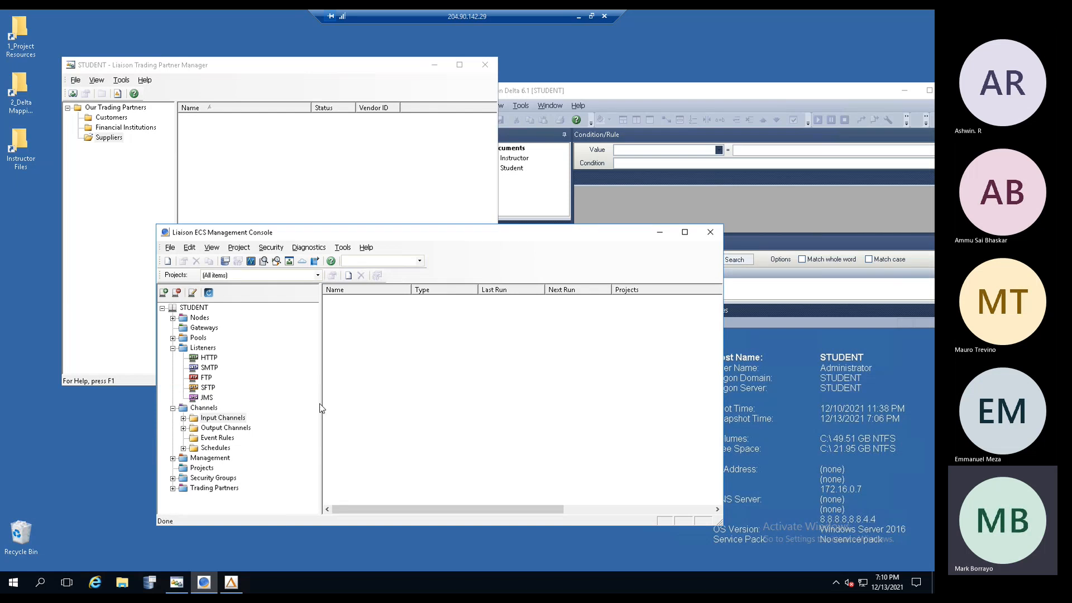
{"action": "left_click", "coordinate": [244, 177]}
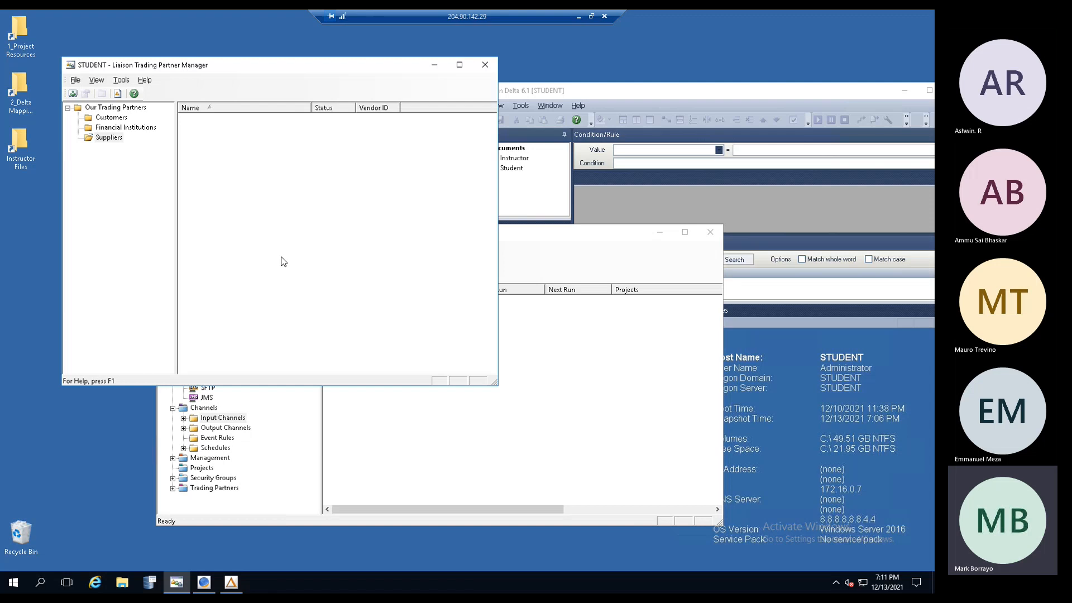
- Move the Delta window left and make it narrower
{"action": "left_click", "coordinate": [662, 93]}
{"action": "left_click_drag", "start_coordinate": [674, 96], "coordinate": [641, 90]}
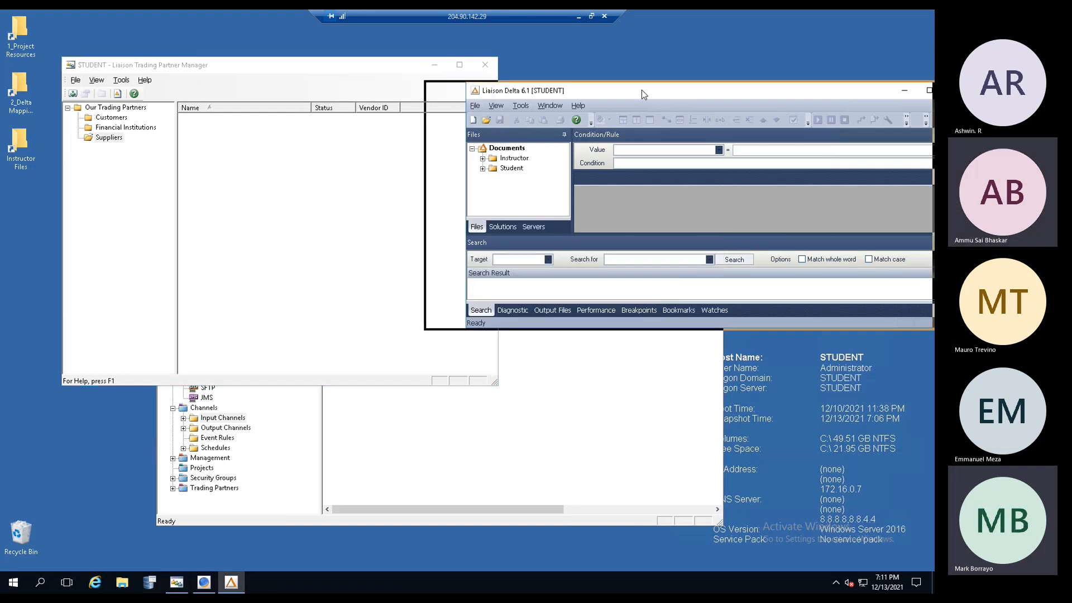
{"action": "left_click_drag", "start_coordinate": [428, 256], "coordinate": [491, 255]}
{"action": "left_click_drag", "start_coordinate": [716, 91], "coordinate": [660, 78]}
- Compare the ECS console, partner manager and Delta windows, ending with Delta in front
{"action": "left_click", "coordinate": [261, 213]}
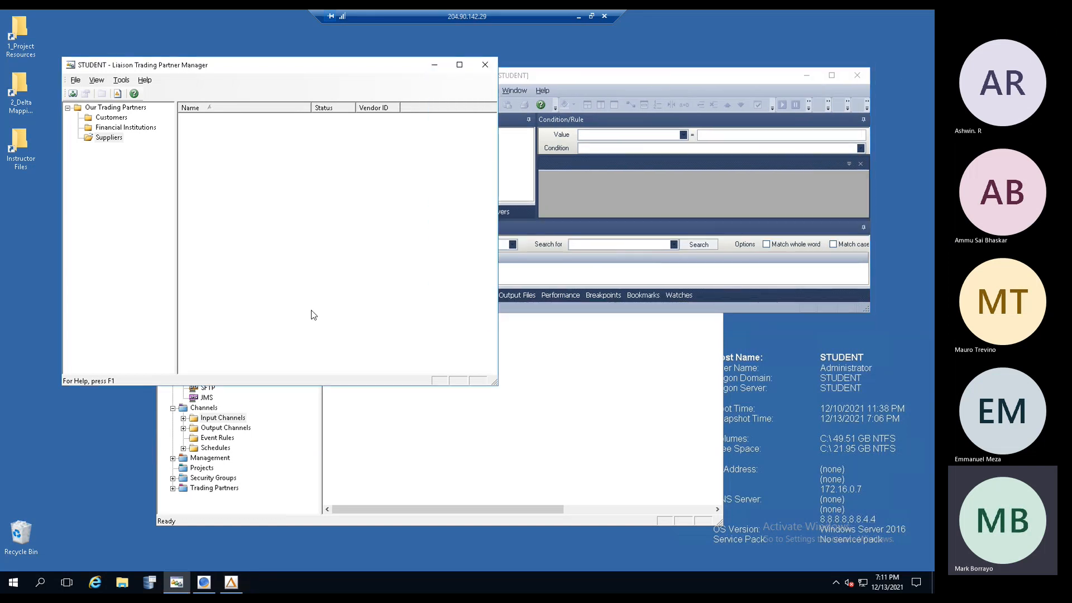
{"action": "left_click", "coordinate": [416, 457]}
{"action": "left_click", "coordinate": [349, 193]}
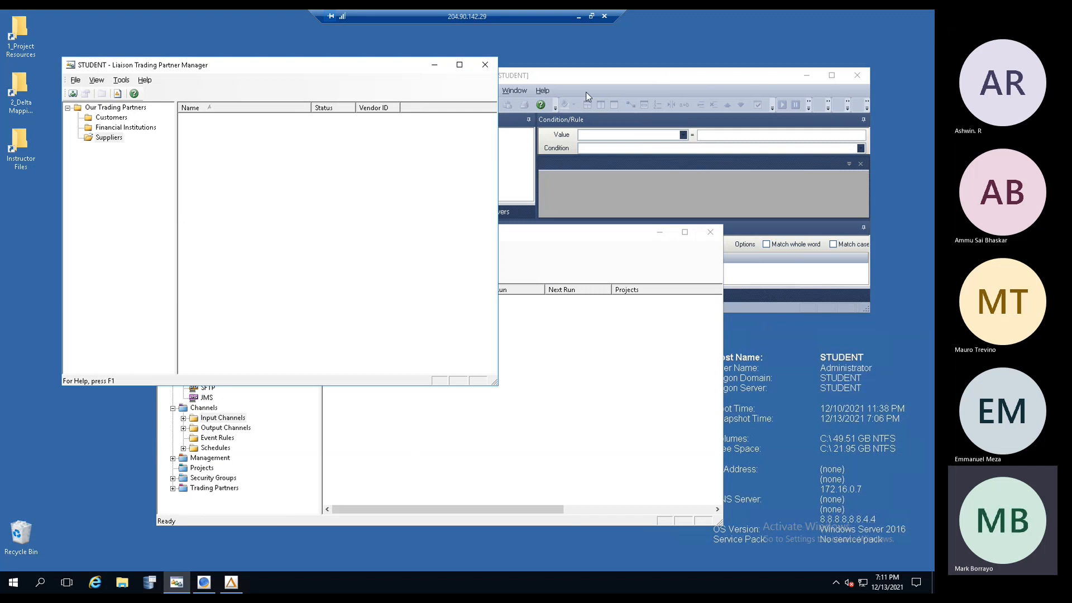
{"action": "left_click", "coordinate": [611, 79]}
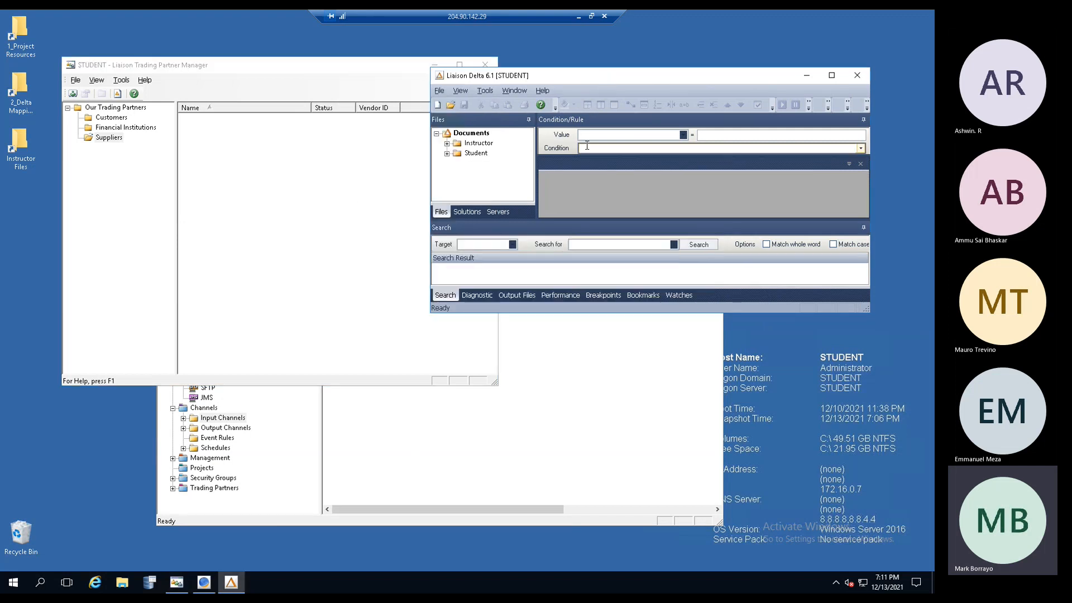
{"action": "left_click", "coordinate": [149, 136]}
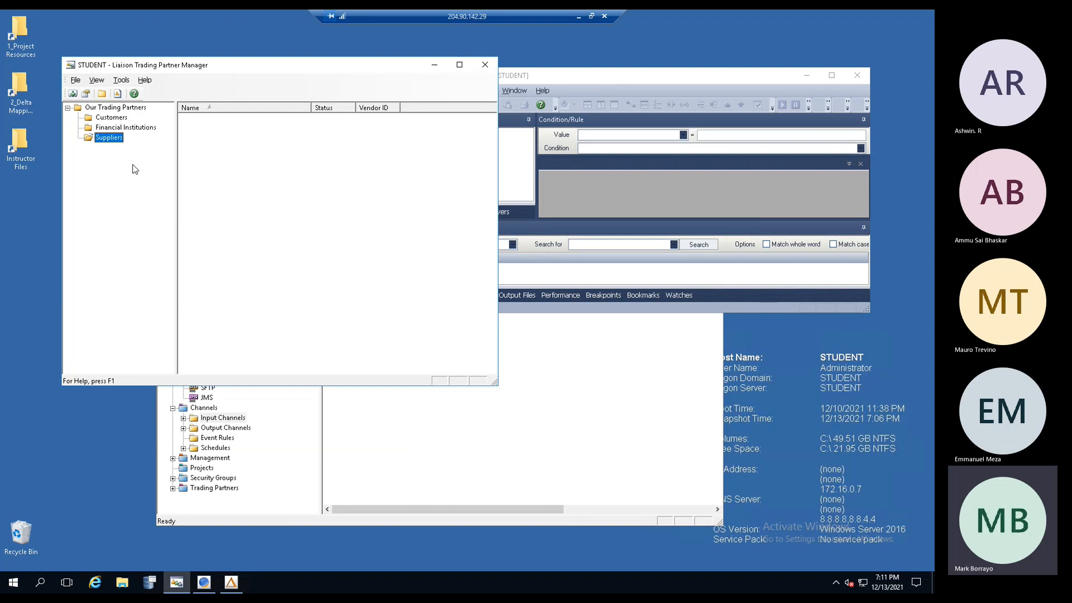
{"action": "left_click", "coordinate": [530, 427]}
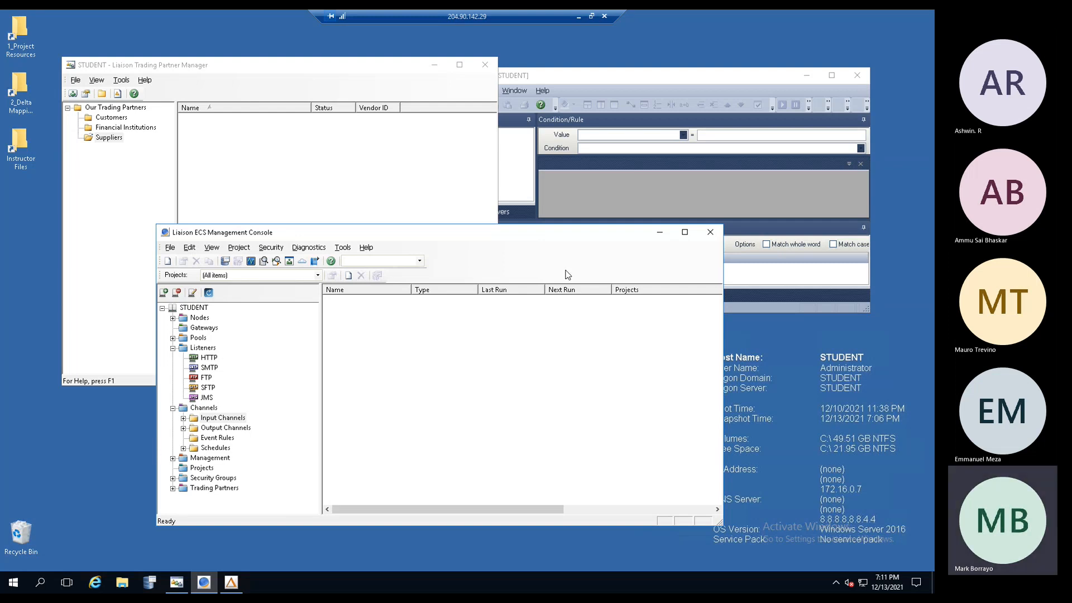
{"action": "left_click", "coordinate": [607, 202]}
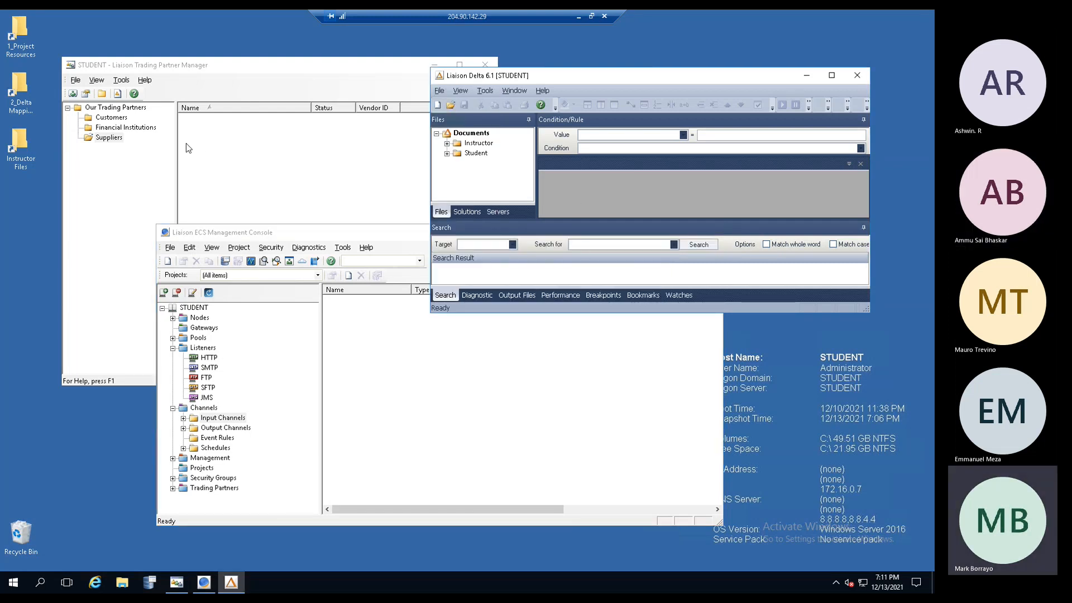
{"action": "left_click", "coordinate": [202, 150]}
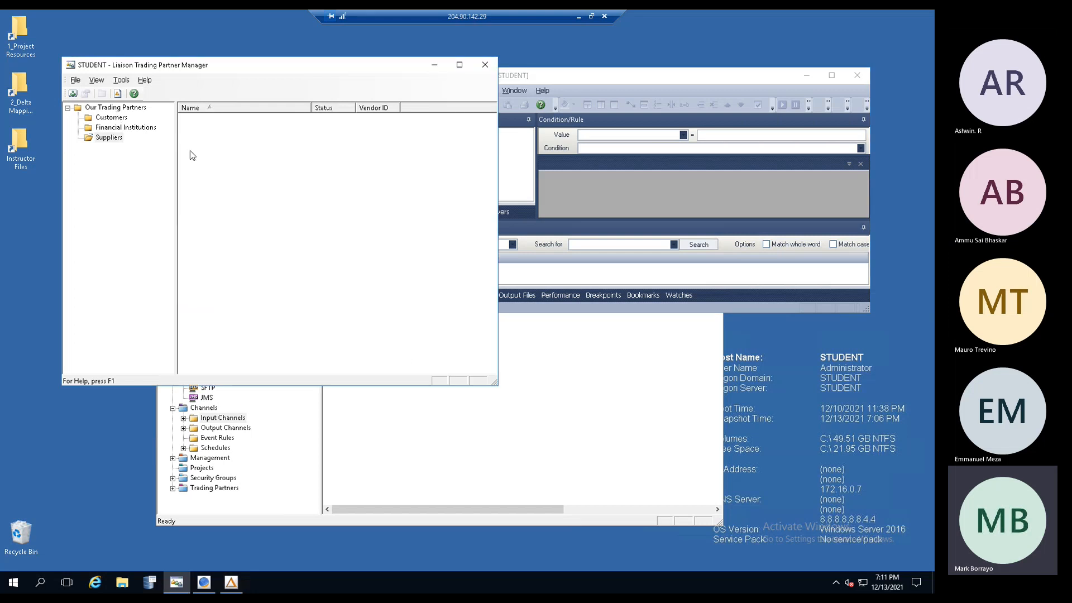
{"action": "left_click", "coordinate": [440, 418]}
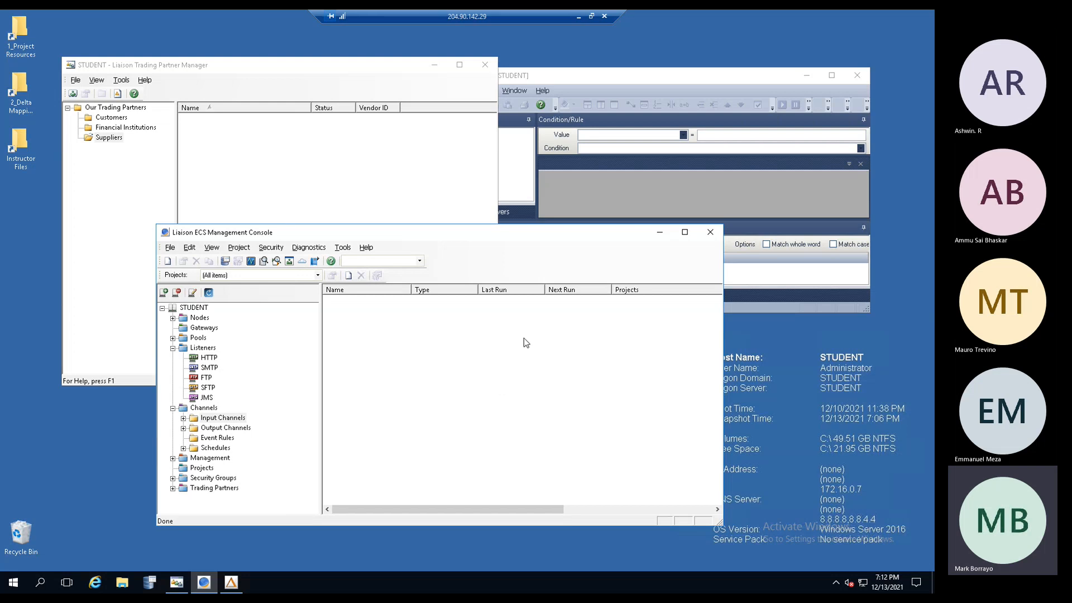
{"action": "left_click", "coordinate": [616, 75]}
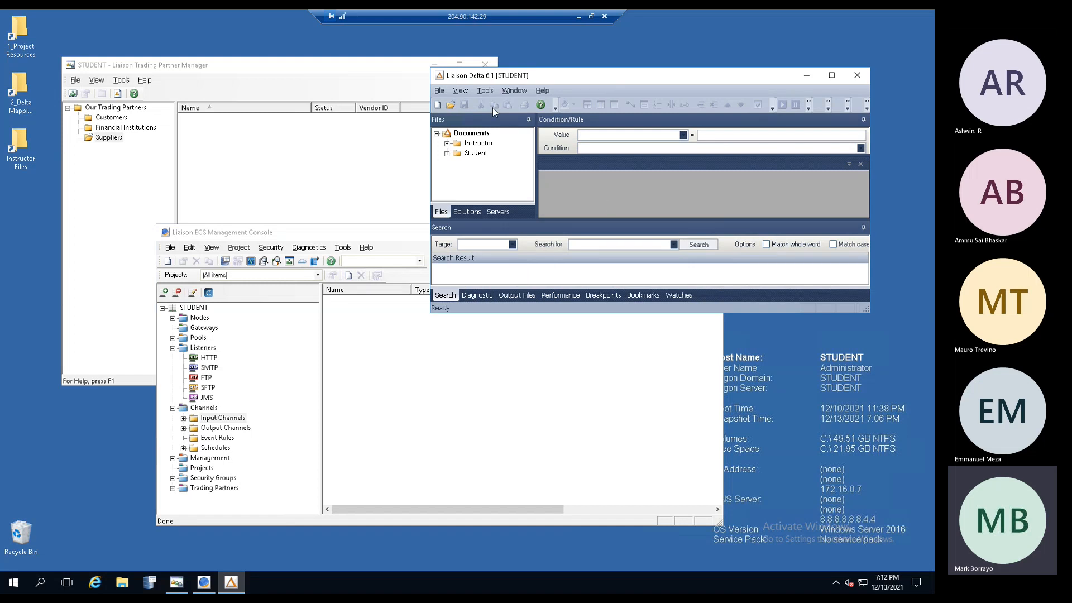
{"action": "left_click", "coordinate": [484, 91]}
- Browse Delta's User-Defined tools: Code Tables, Constants, Functions and Sequences
{"action": "mouse_move", "coordinate": [532, 102]}
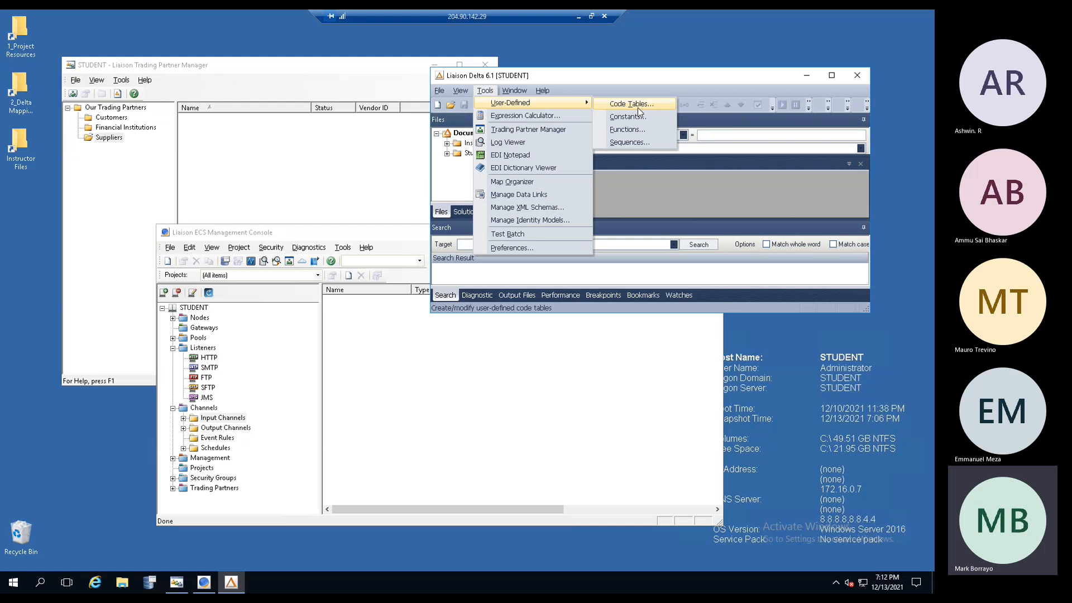
- In the ECS console, collapse Listeners and expand Management to view Exception Handling, Alerts and Notifiers
{"action": "left_click", "coordinate": [423, 413]}
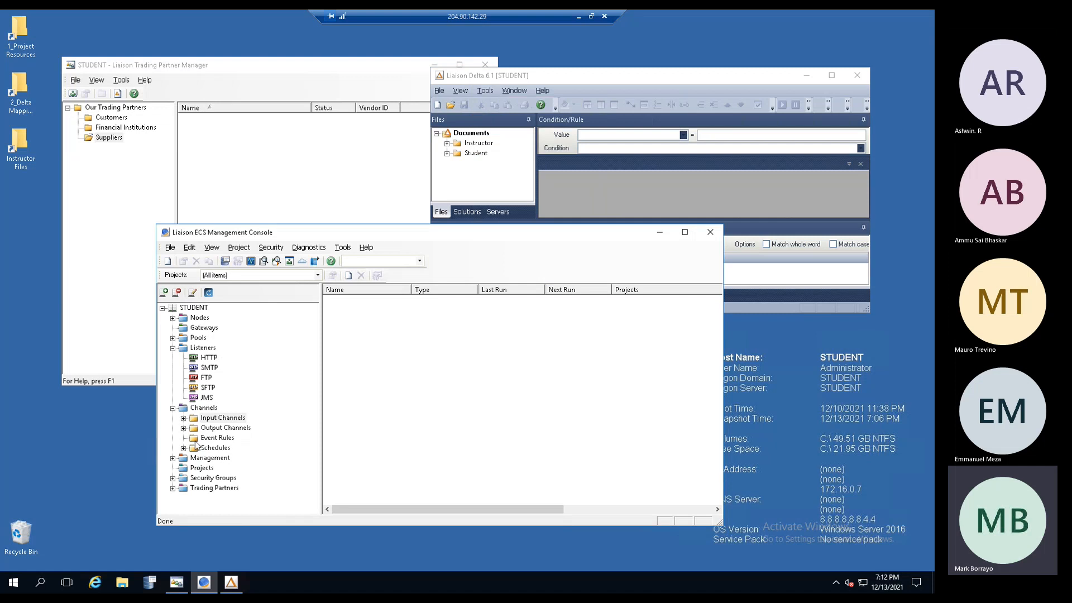
{"action": "left_click", "coordinate": [173, 348]}
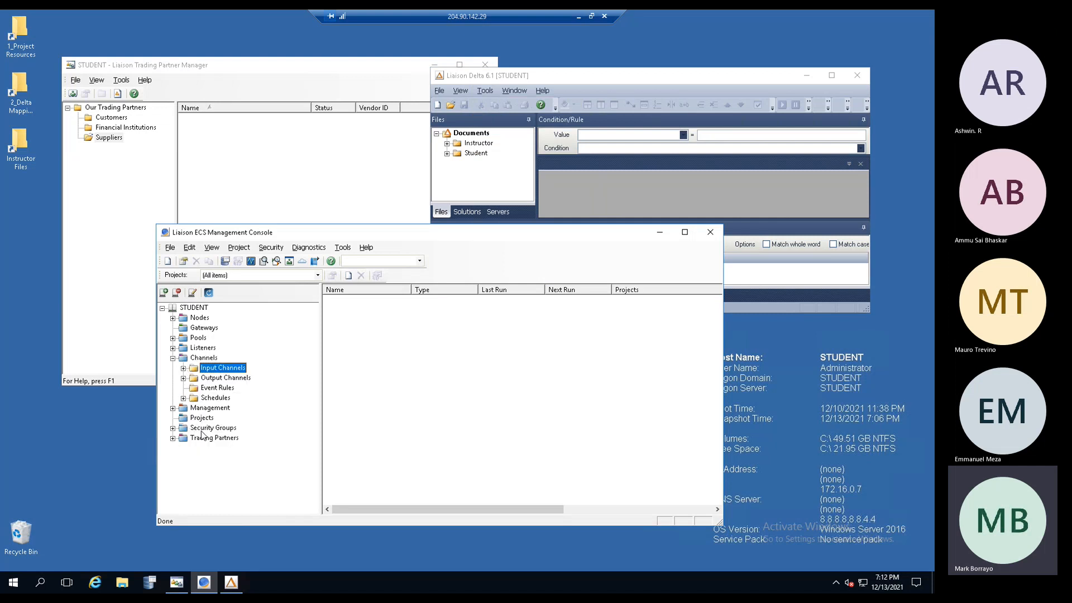
{"action": "left_click", "coordinate": [175, 409]}
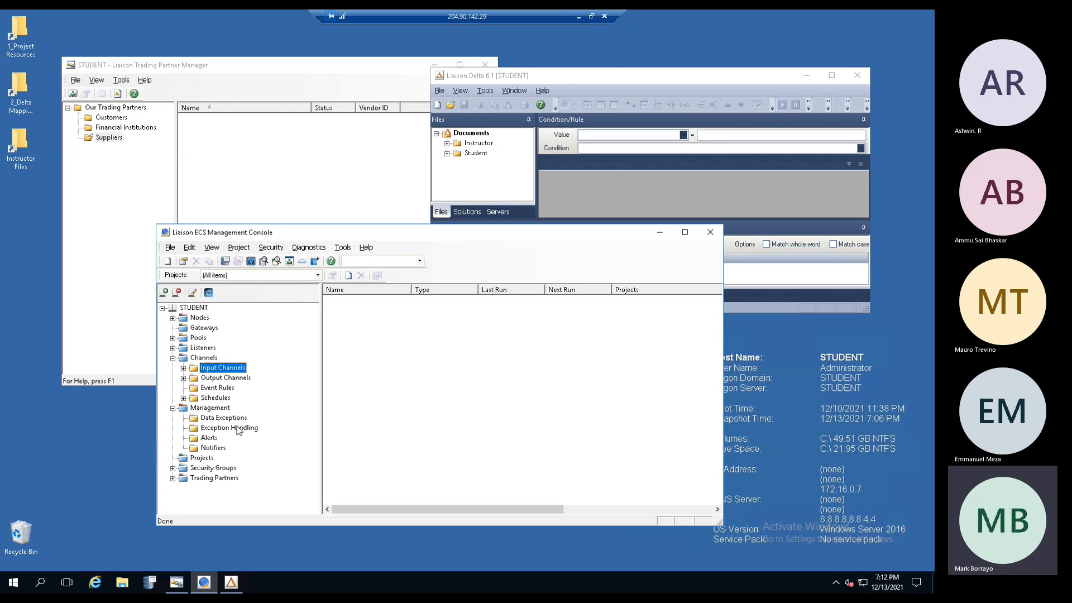
{"action": "left_click", "coordinate": [239, 429]}
{"action": "left_click", "coordinate": [232, 439]}
{"action": "left_click", "coordinate": [220, 448]}
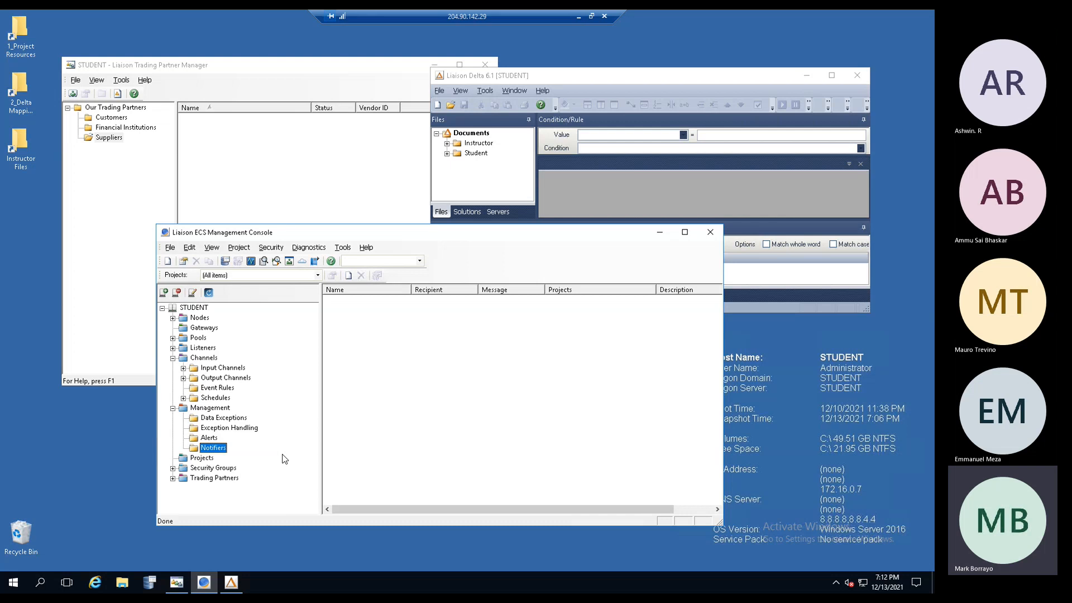
{"action": "left_click", "coordinate": [250, 210]}
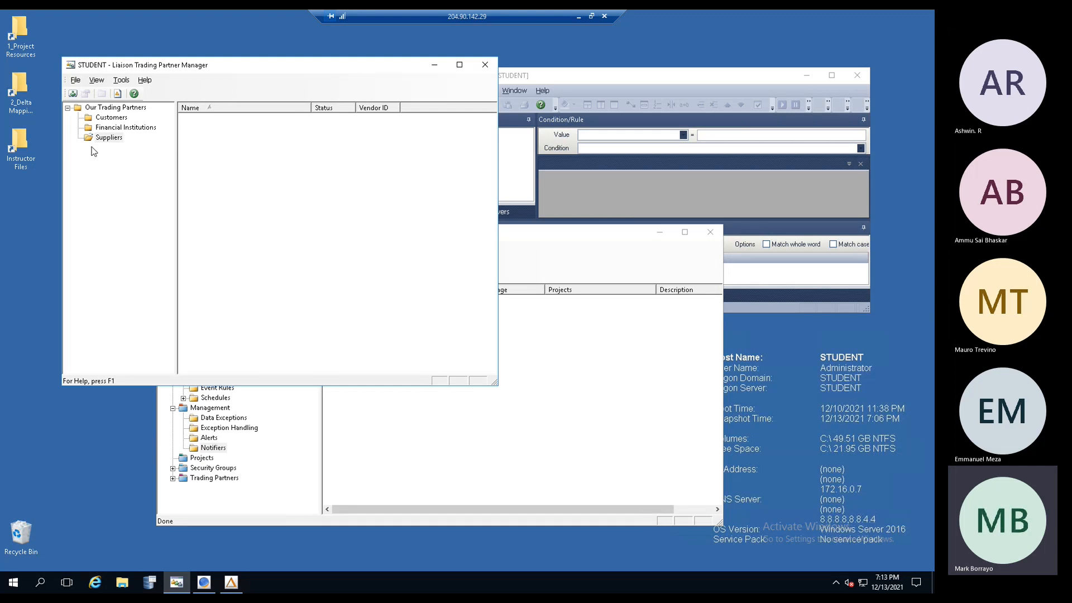
- Start the New Trading Partner wizard and name the partner TestPartner
{"action": "left_click", "coordinate": [75, 81]}
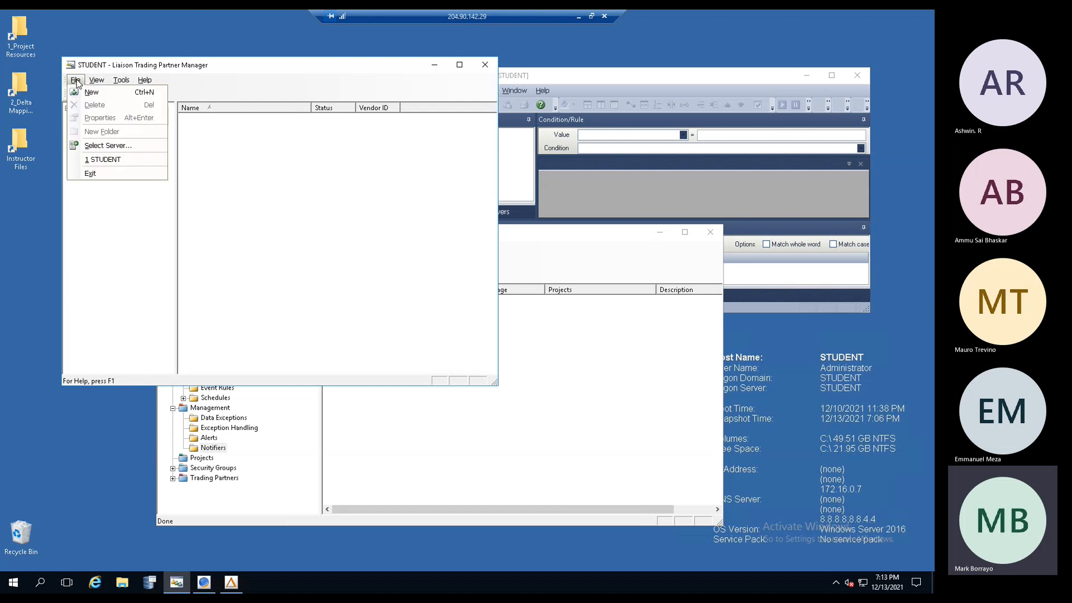
{"action": "left_click", "coordinate": [91, 90]}
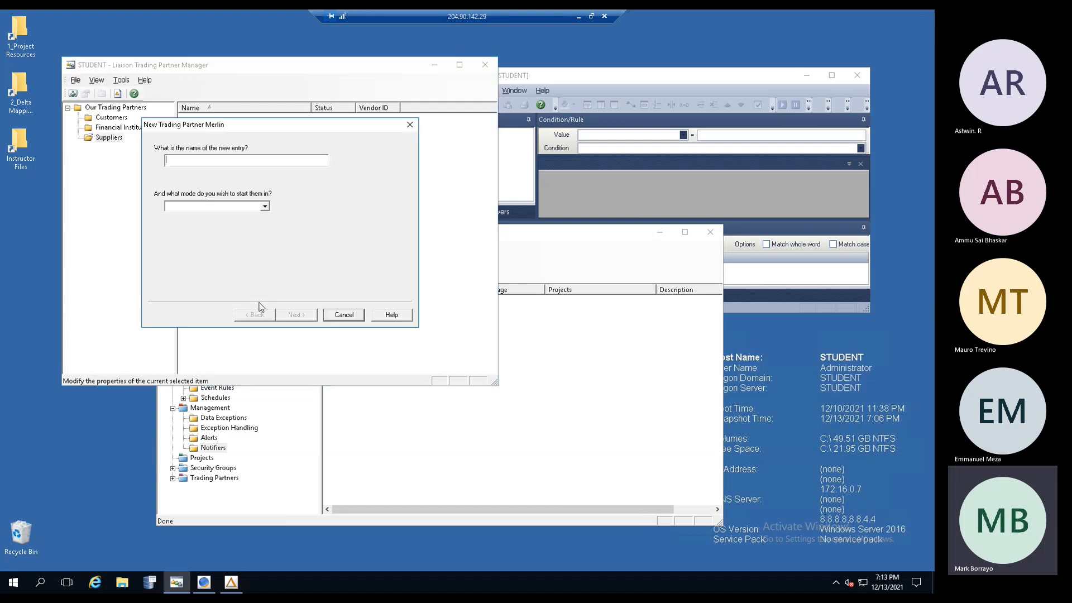
{"action": "type", "text": "TestPartner"}
{"action": "key", "text": "Tab"}
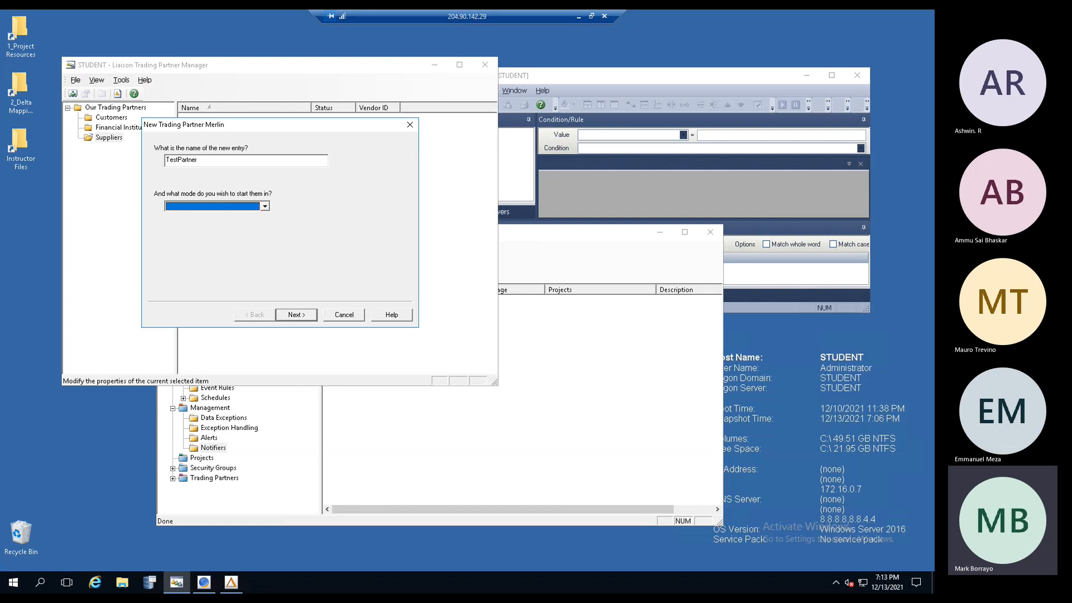
- Set the new partner's starting mode to New after briefly choosing User
{"action": "left_click", "coordinate": [262, 206]}
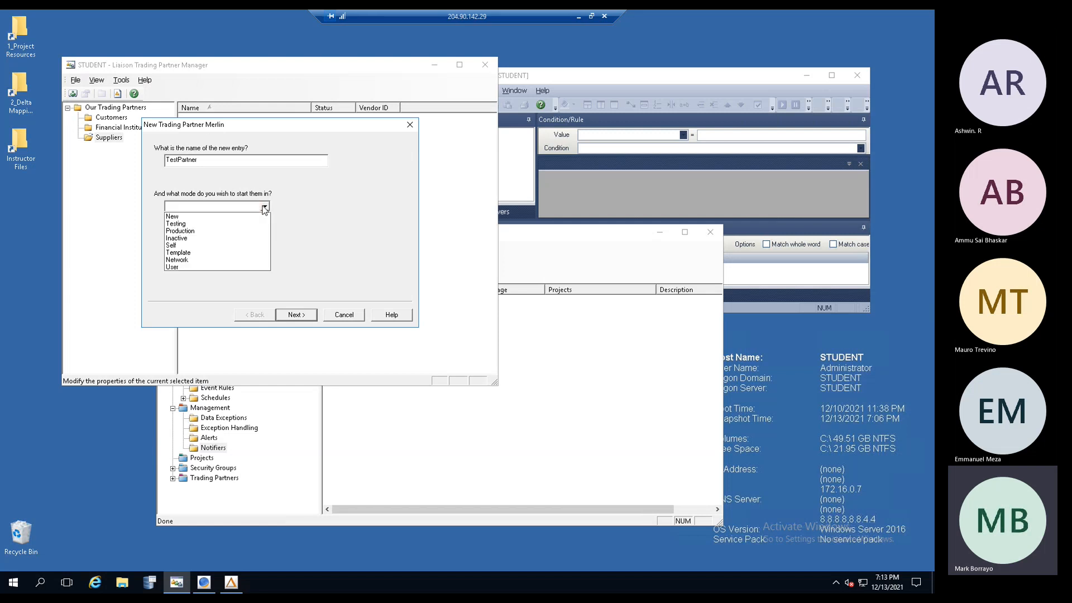
{"action": "left_click", "coordinate": [190, 268]}
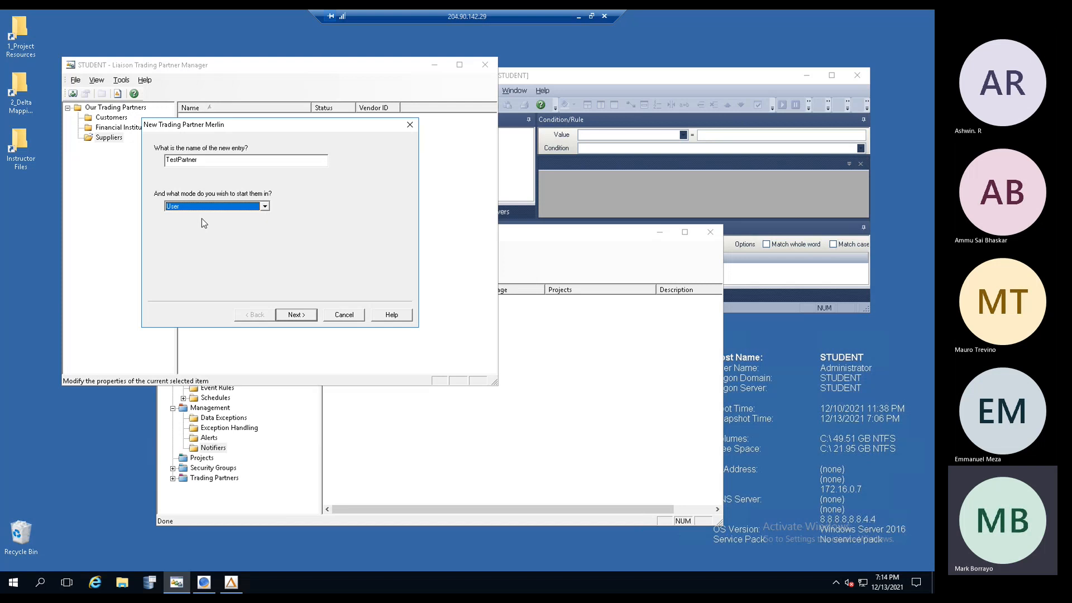
{"action": "left_click", "coordinate": [265, 207]}
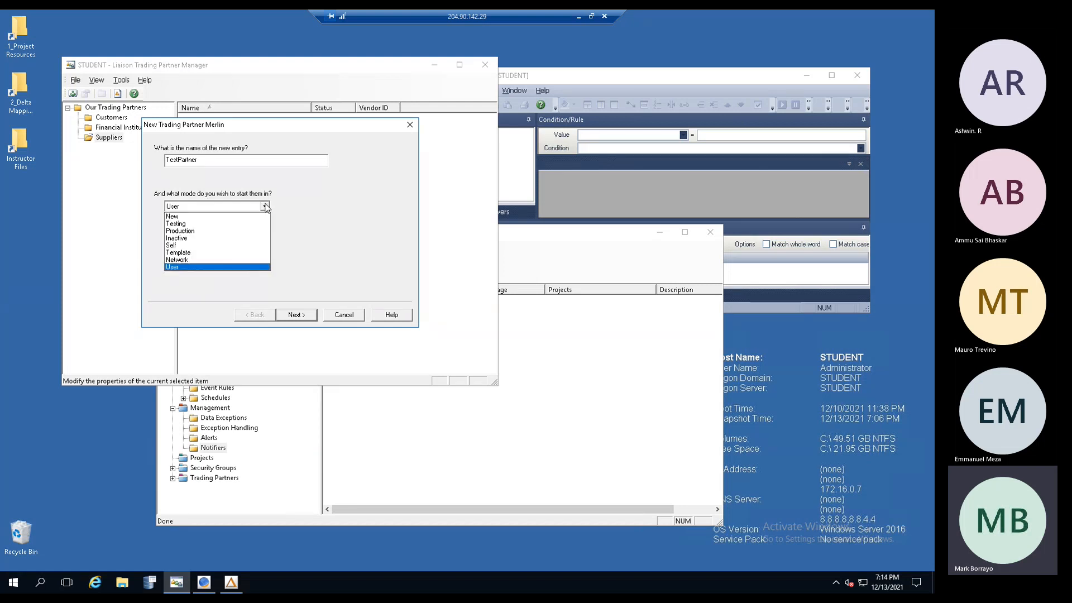
{"action": "left_click", "coordinate": [209, 217]}
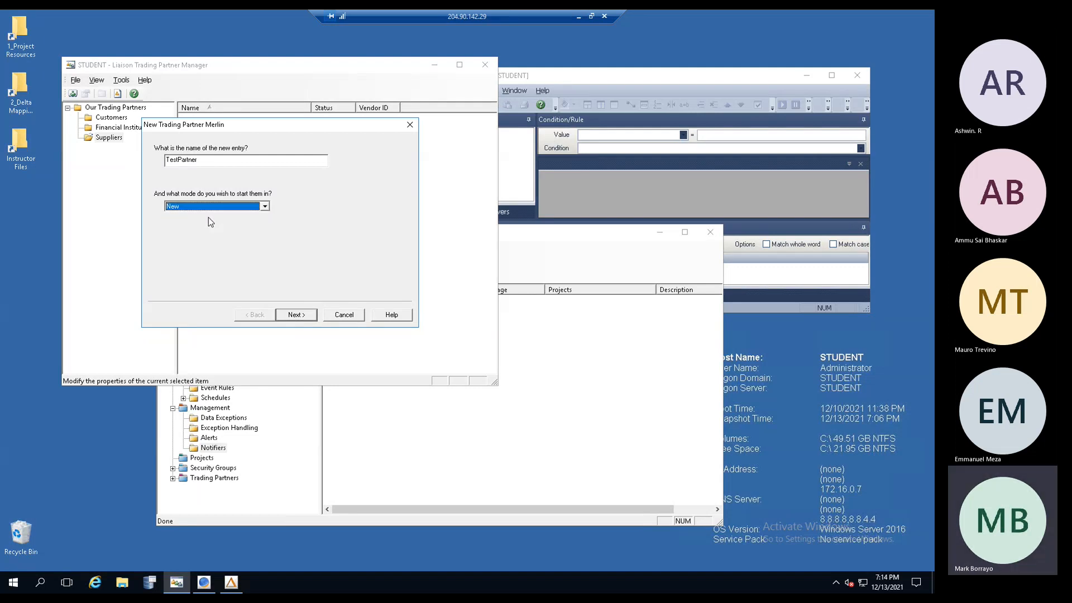
- Pass the template page with (None) to reach the ANSI X12 EDI identification settings
{"action": "left_click", "coordinate": [288, 315]}
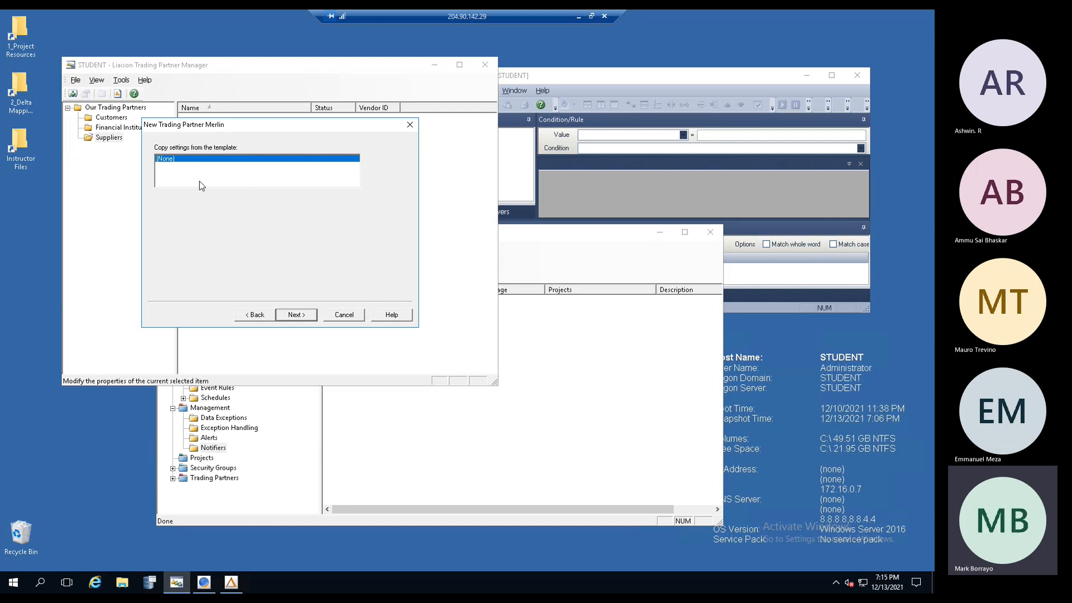
{"action": "left_click", "coordinate": [291, 316]}
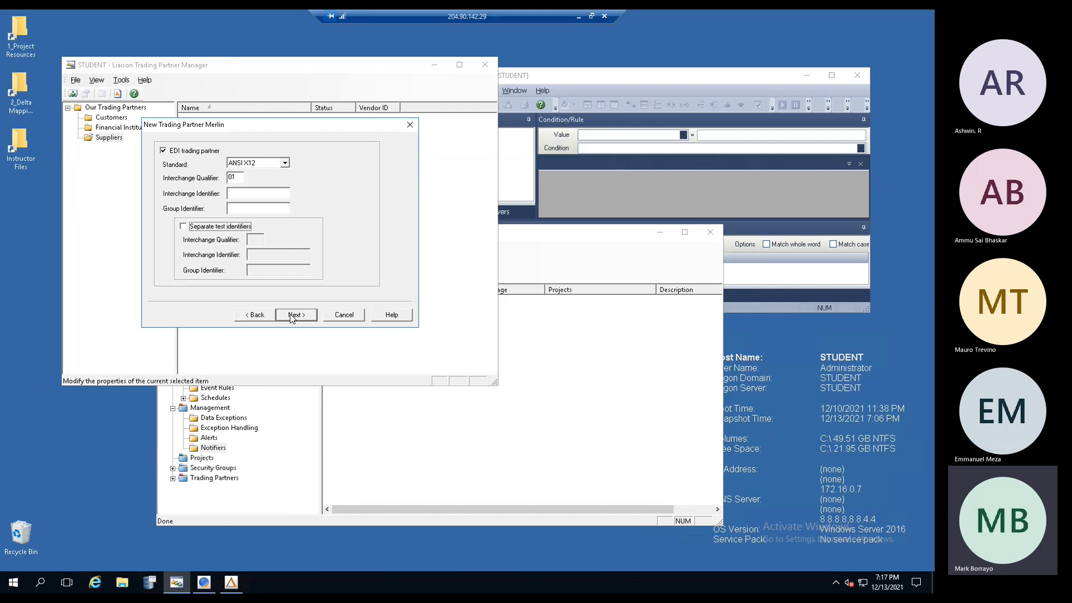
{"action": "left_click_drag", "start_coordinate": [289, 130], "coordinate": [328, 148]}
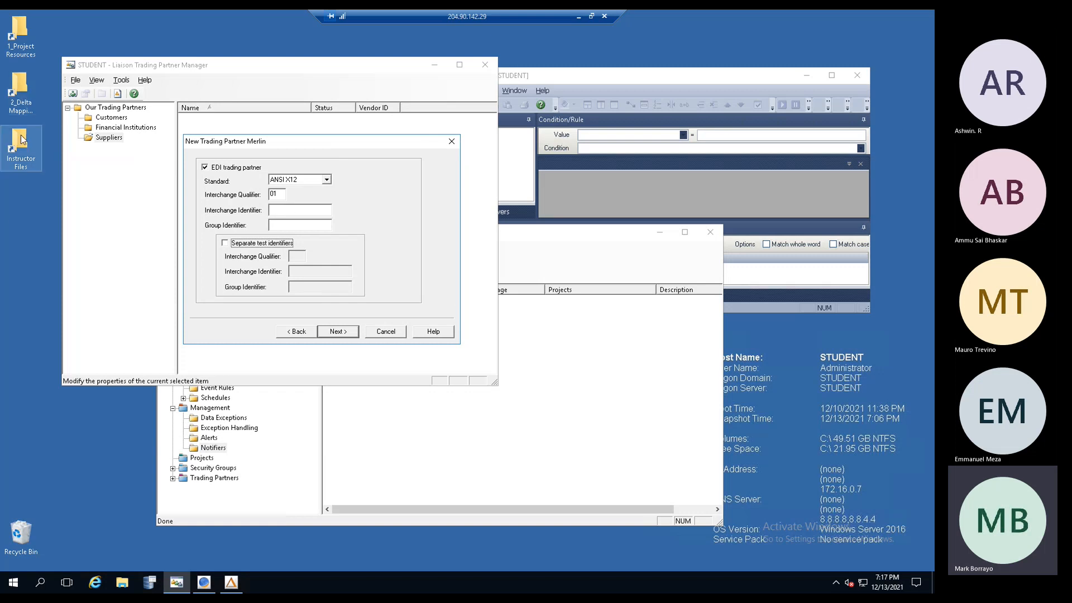
- Browse the 2_Delta Mapping Demo, 1_Project Resources and Instructor folders, then close those windows
{"action": "double_click", "coordinate": [20, 90]}
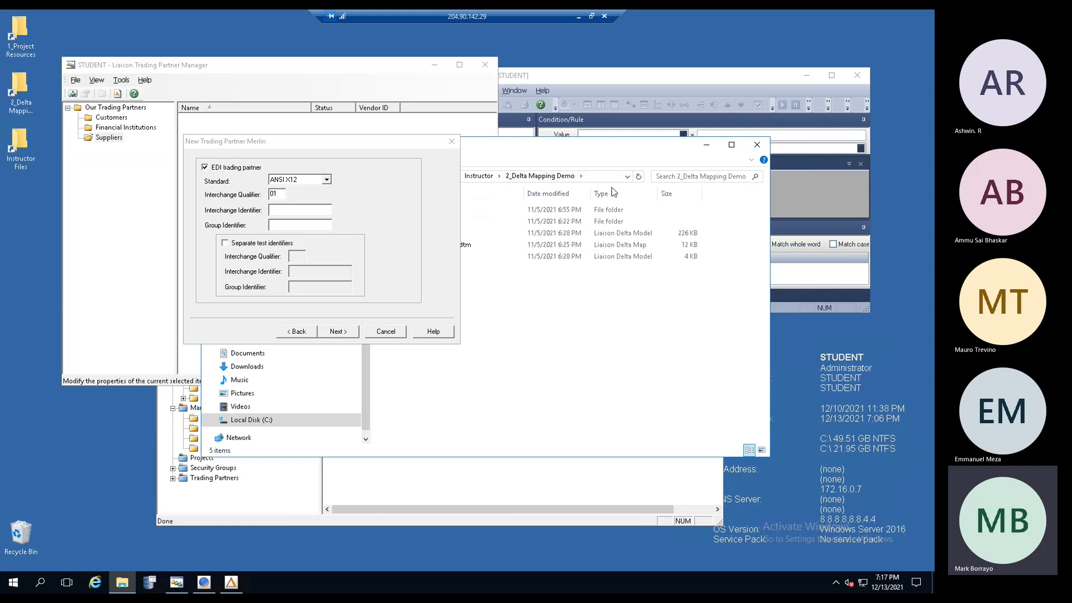
{"action": "left_click_drag", "start_coordinate": [503, 147], "coordinate": [625, 198]}
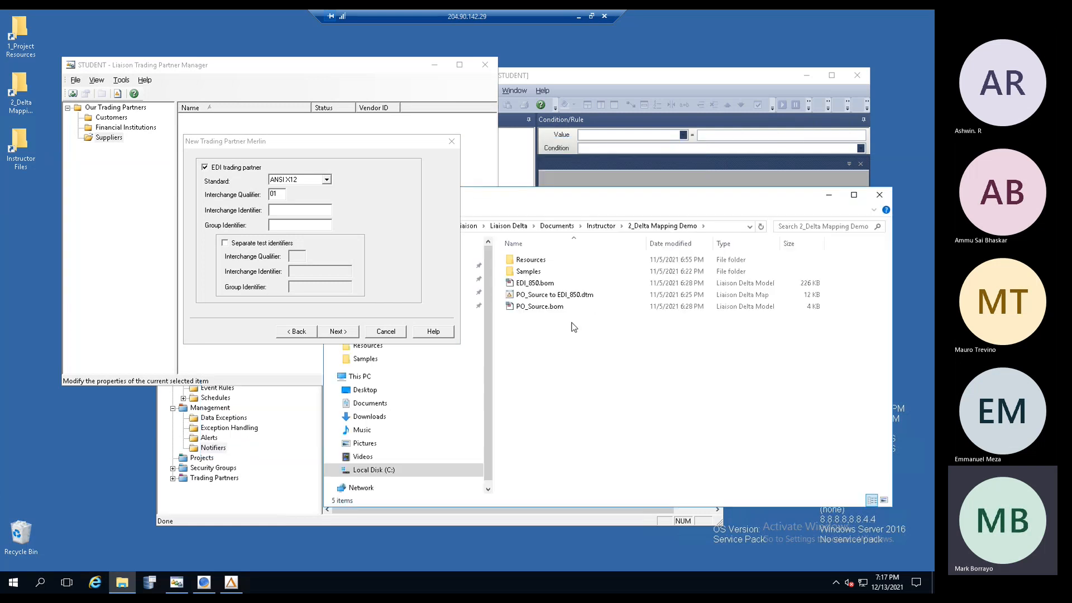
{"action": "double_click", "coordinate": [531, 272]}
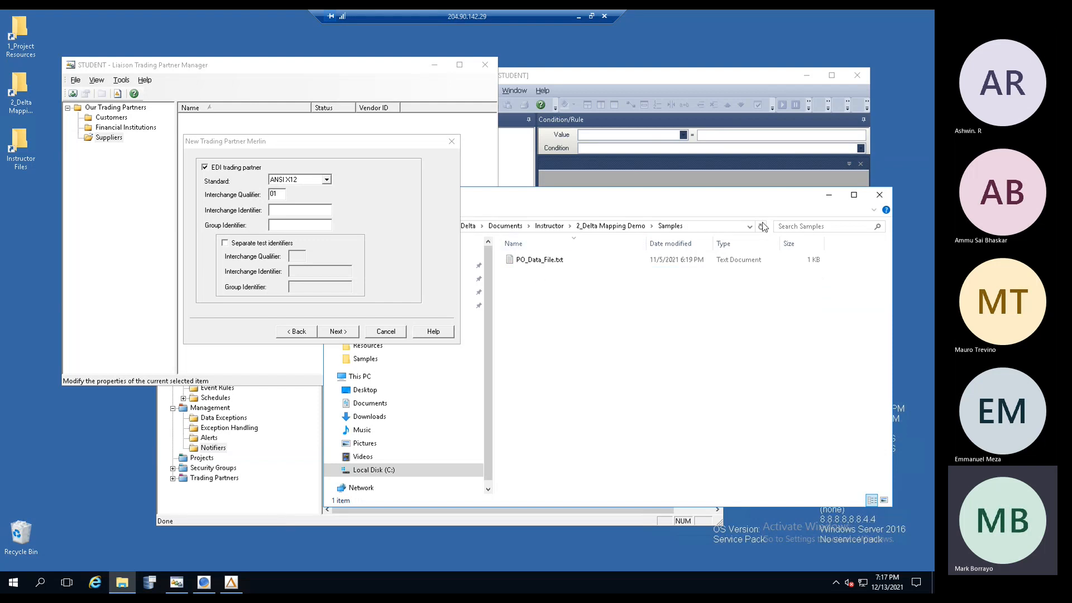
{"action": "left_click", "coordinate": [880, 195]}
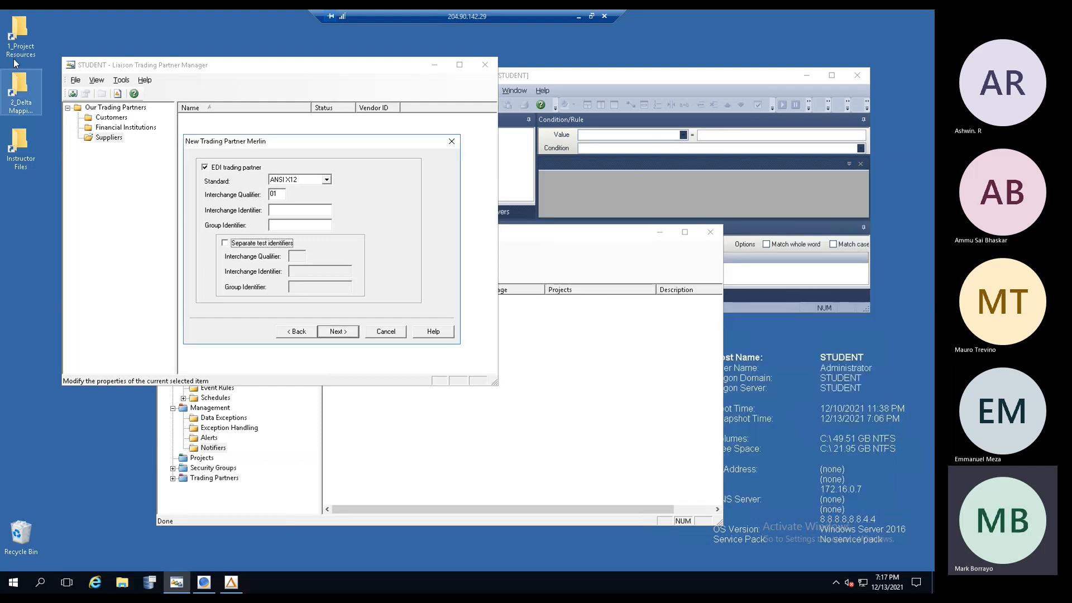
{"action": "double_click", "coordinate": [20, 31]}
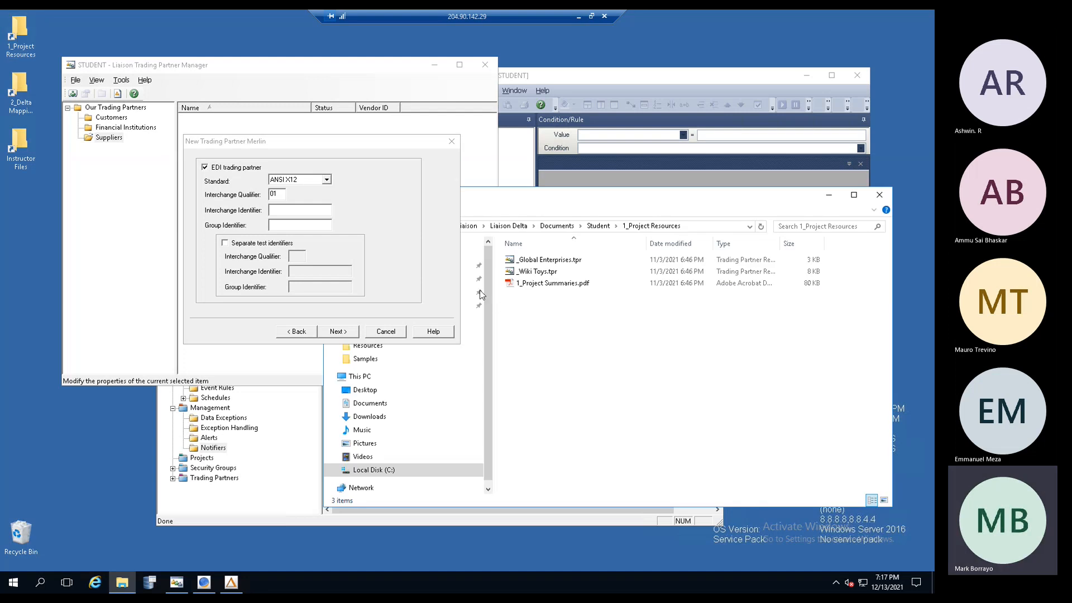
{"action": "double_click", "coordinate": [19, 89]}
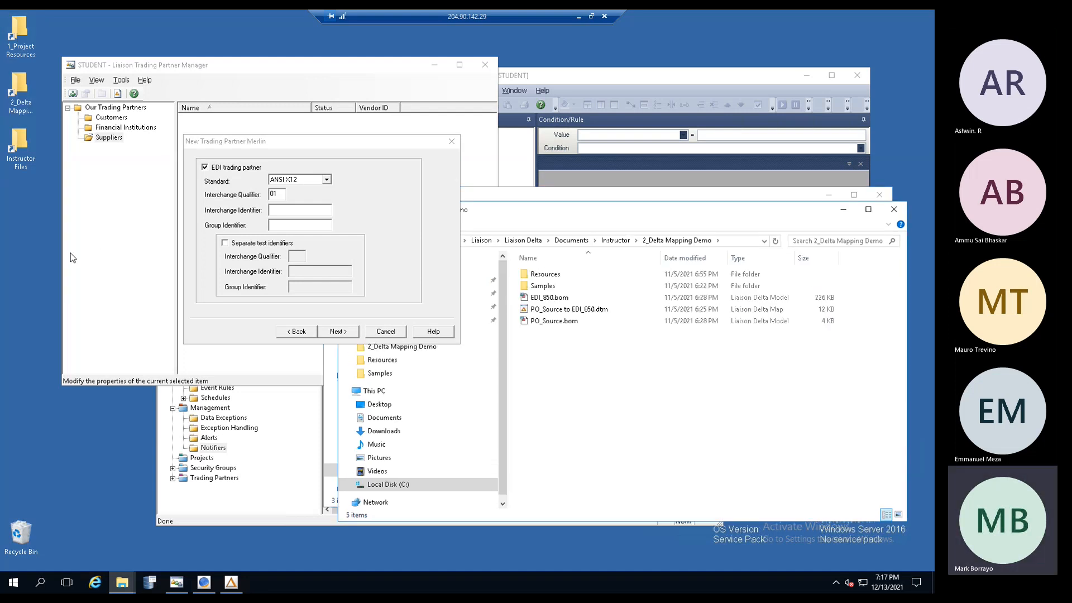
{"action": "double_click", "coordinate": [20, 147]}
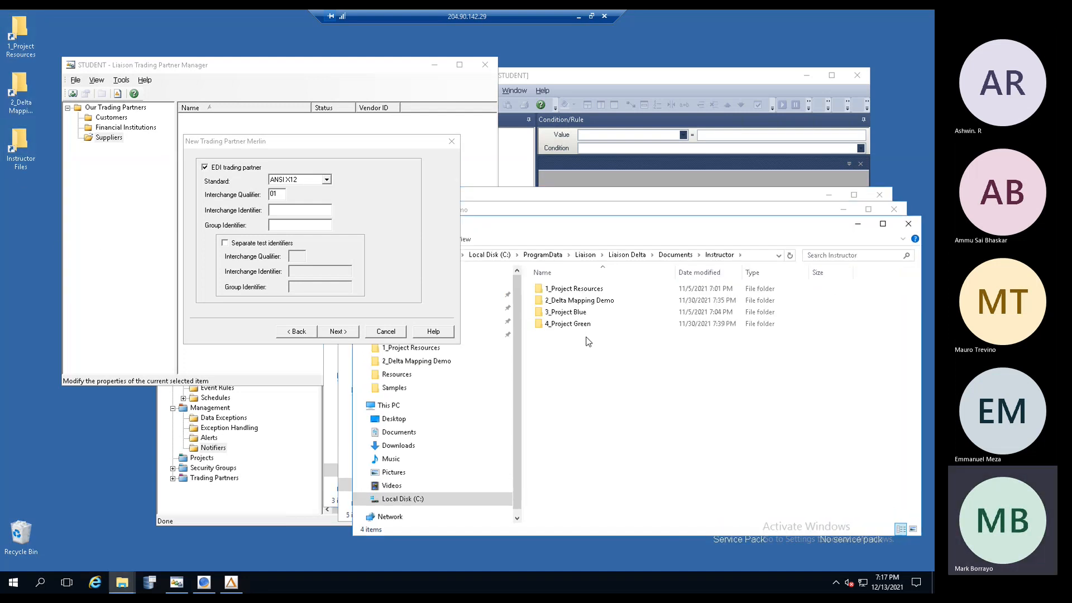
{"action": "double_click", "coordinate": [565, 301]}
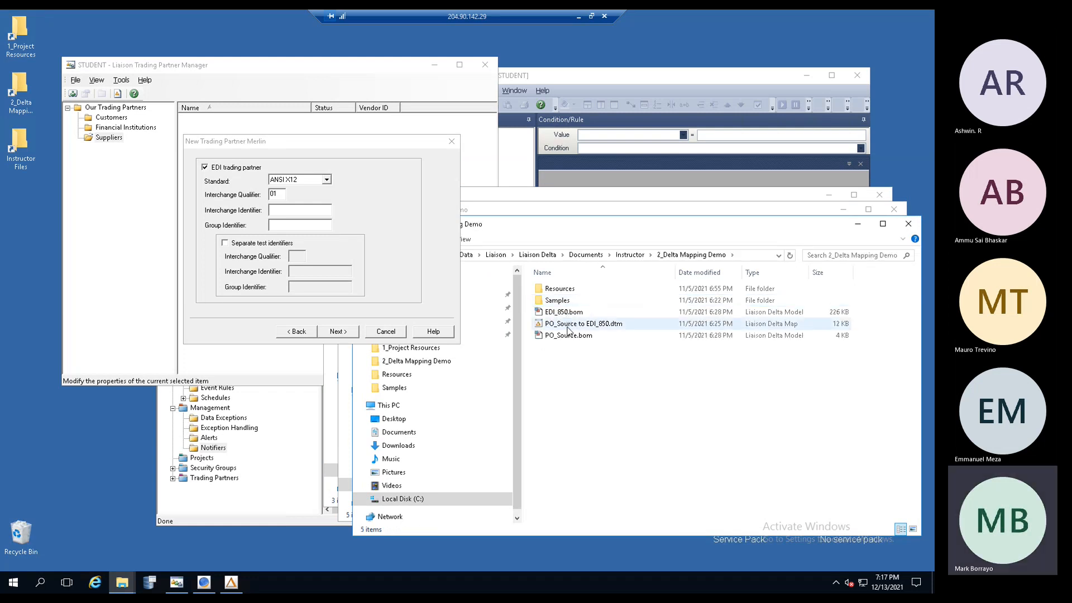
{"action": "double_click", "coordinate": [559, 288]}
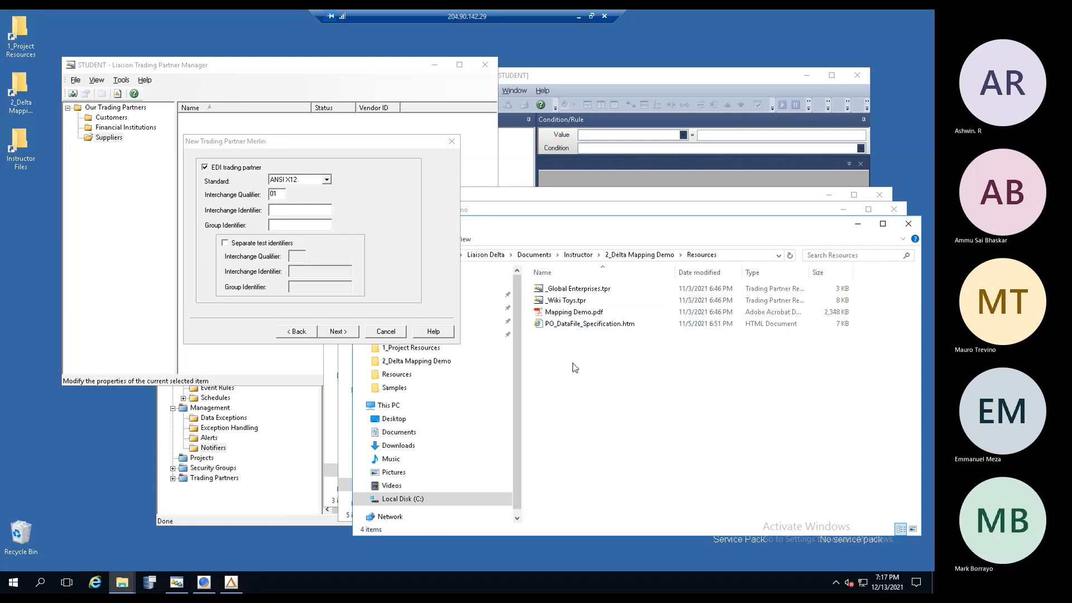
{"action": "left_click", "coordinate": [910, 226]}
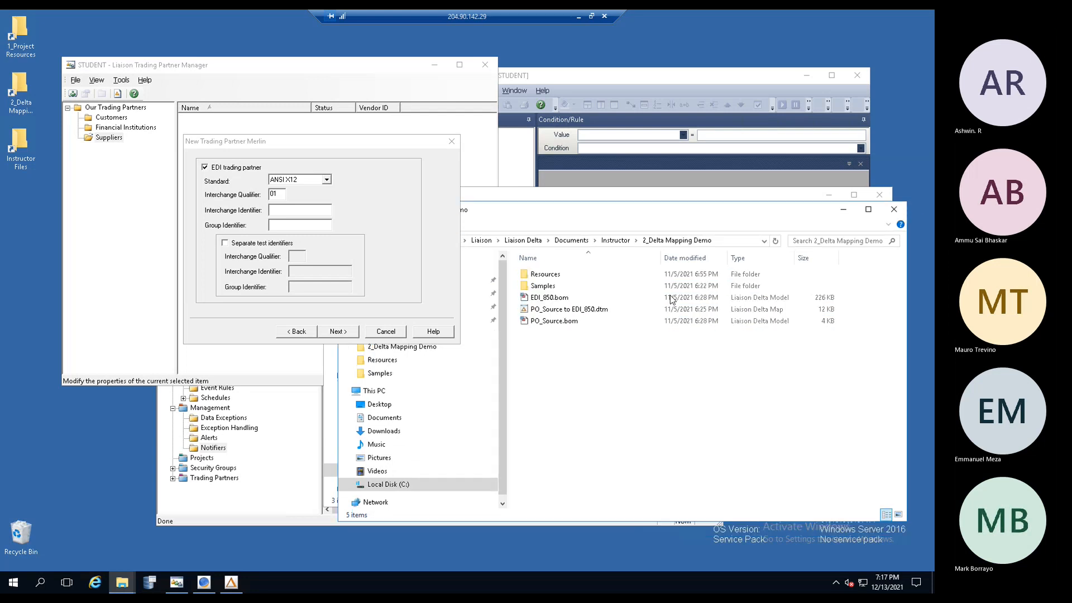
{"action": "left_click", "coordinate": [894, 211]}
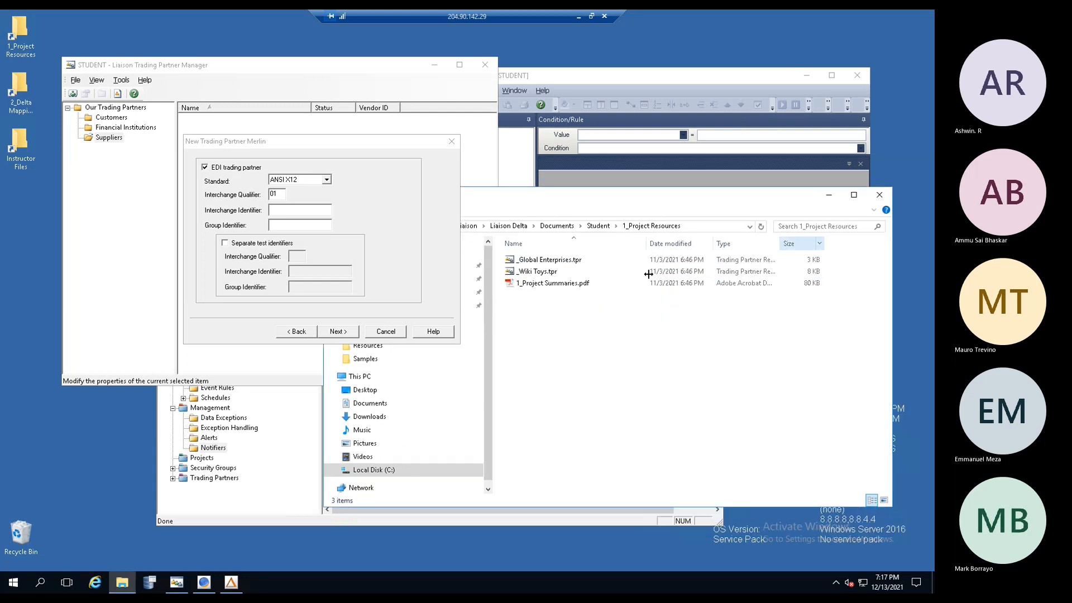
{"action": "left_click", "coordinate": [880, 195]}
- Open Instructor > 3_Project Blue > Samples and select POEDISample_X12.edi
{"action": "double_click", "coordinate": [20, 146]}
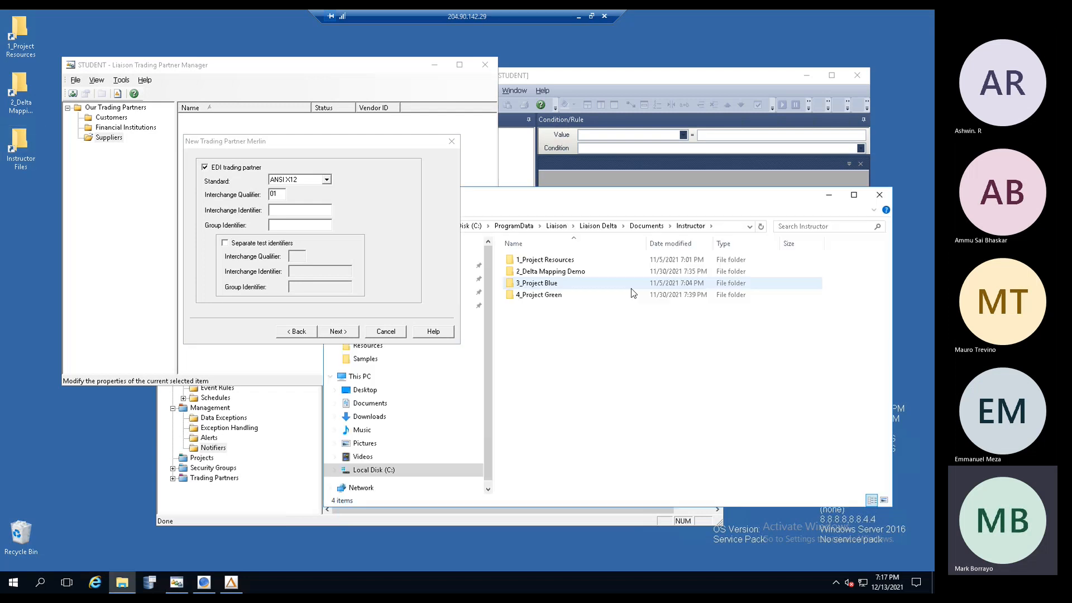
{"action": "double_click", "coordinate": [535, 284]}
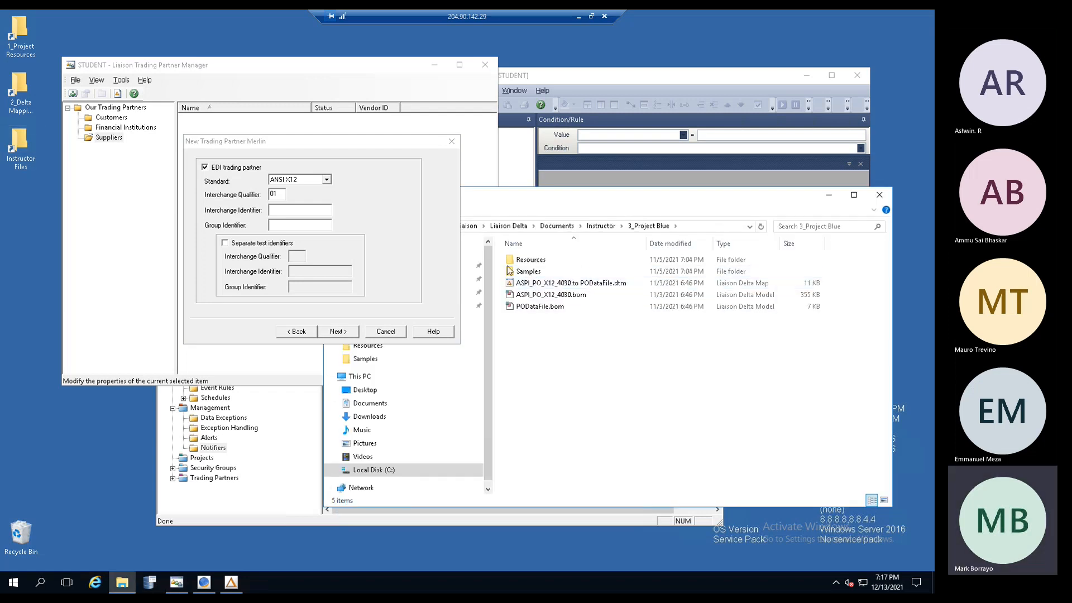
{"action": "double_click", "coordinate": [527, 272]}
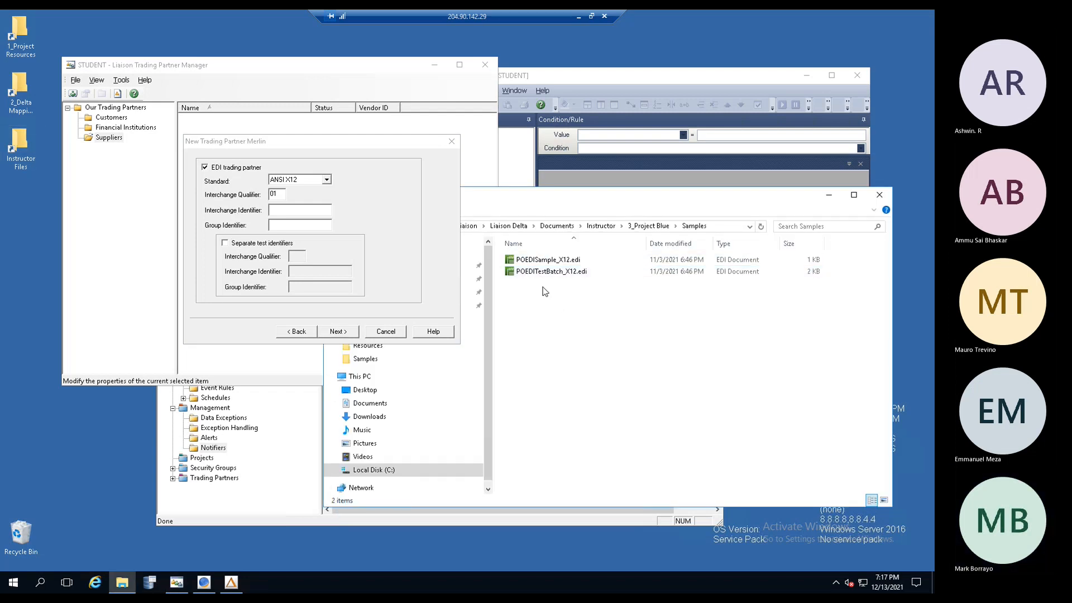
{"action": "left_click", "coordinate": [539, 264]}
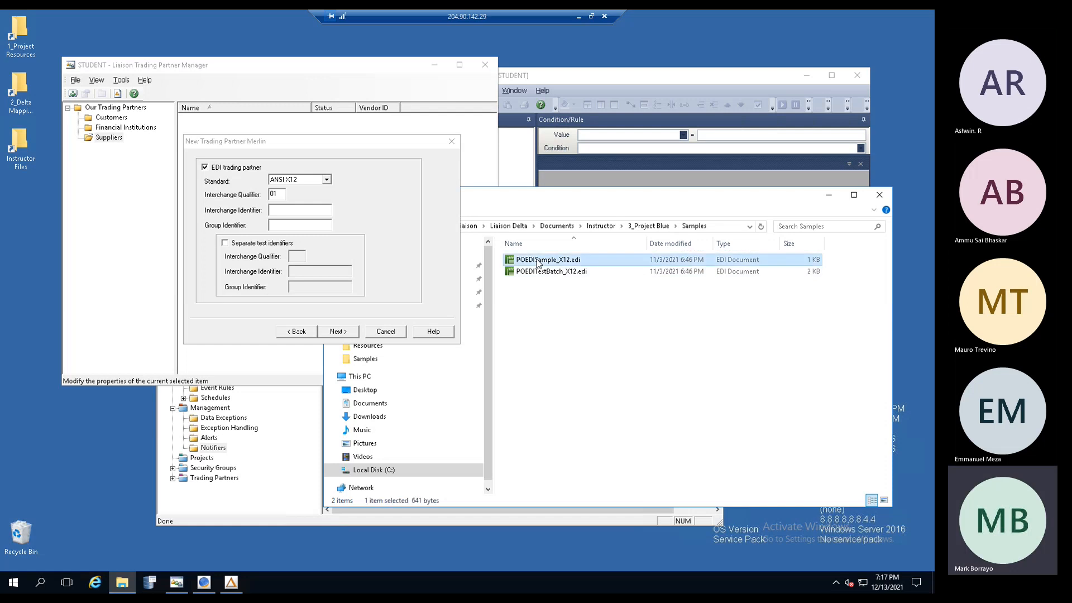
- Open POEDISample_X12.edi in EDI Notepad and arrange it beside the wizard window
{"action": "double_click", "coordinate": [565, 263]}
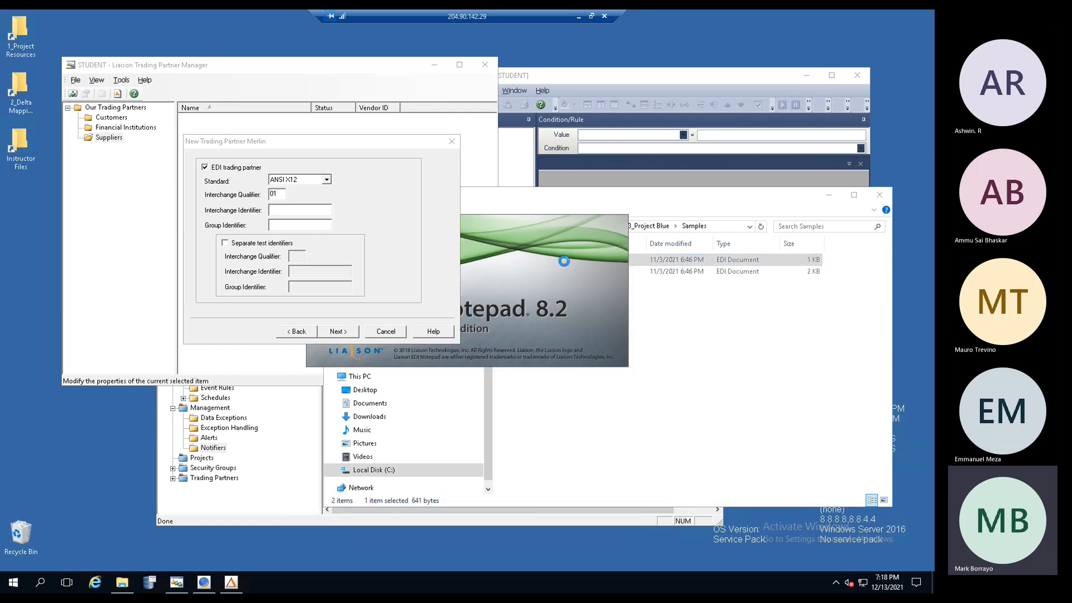
{"action": "left_click_drag", "start_coordinate": [368, 41], "coordinate": [448, 91]}
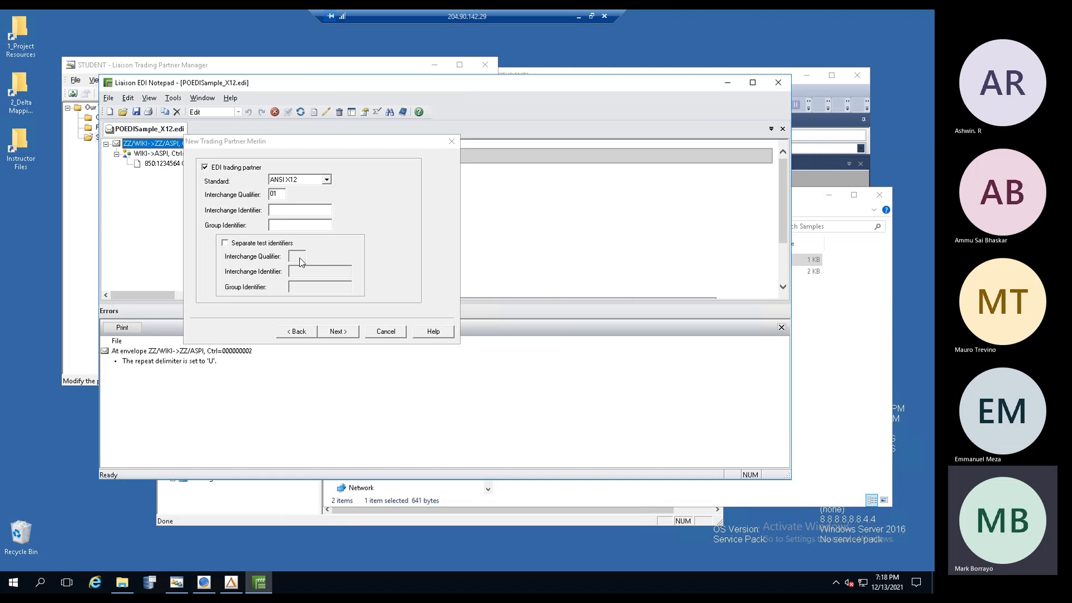
{"action": "left_click", "coordinate": [266, 177]}
{"action": "left_click_drag", "start_coordinate": [306, 143], "coordinate": [81, 407]}
{"action": "left_click", "coordinate": [542, 249]}
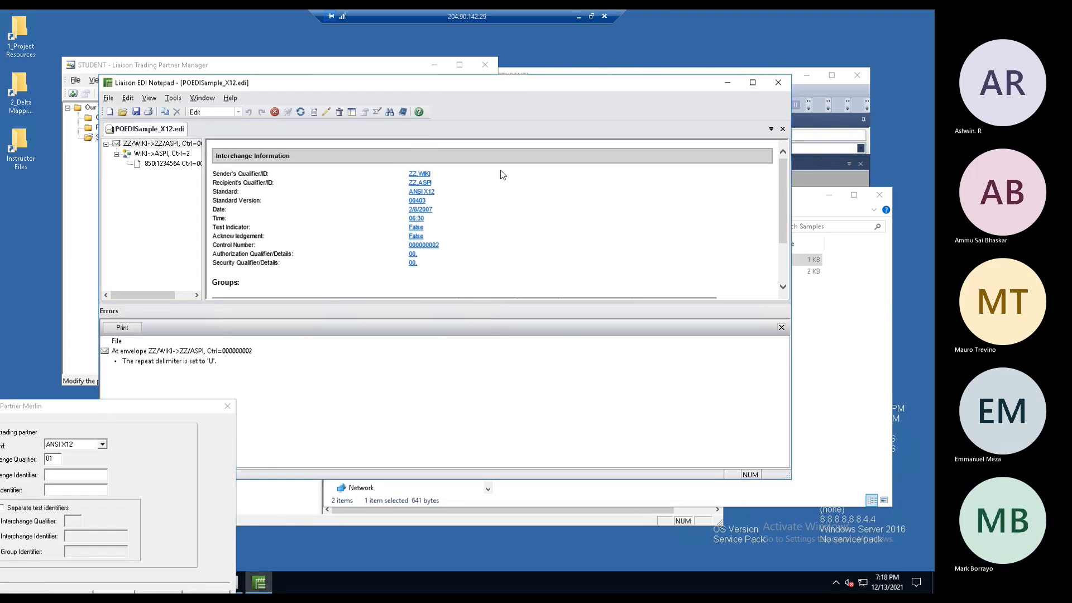
{"action": "left_click_drag", "start_coordinate": [447, 89], "coordinate": [531, 88]}
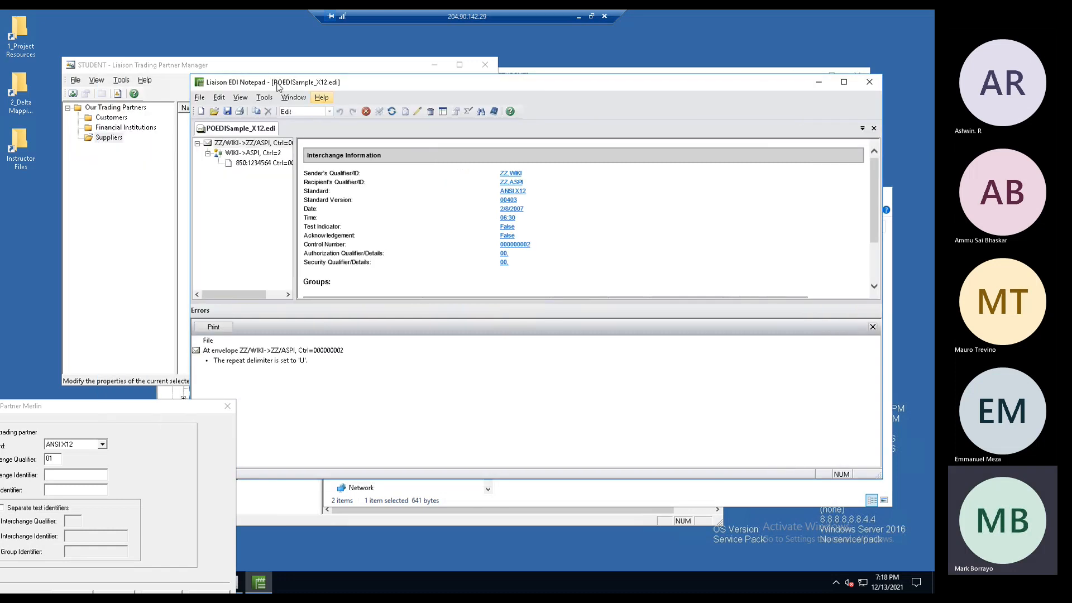
{"action": "left_click_drag", "start_coordinate": [262, 90], "coordinate": [527, 82]}
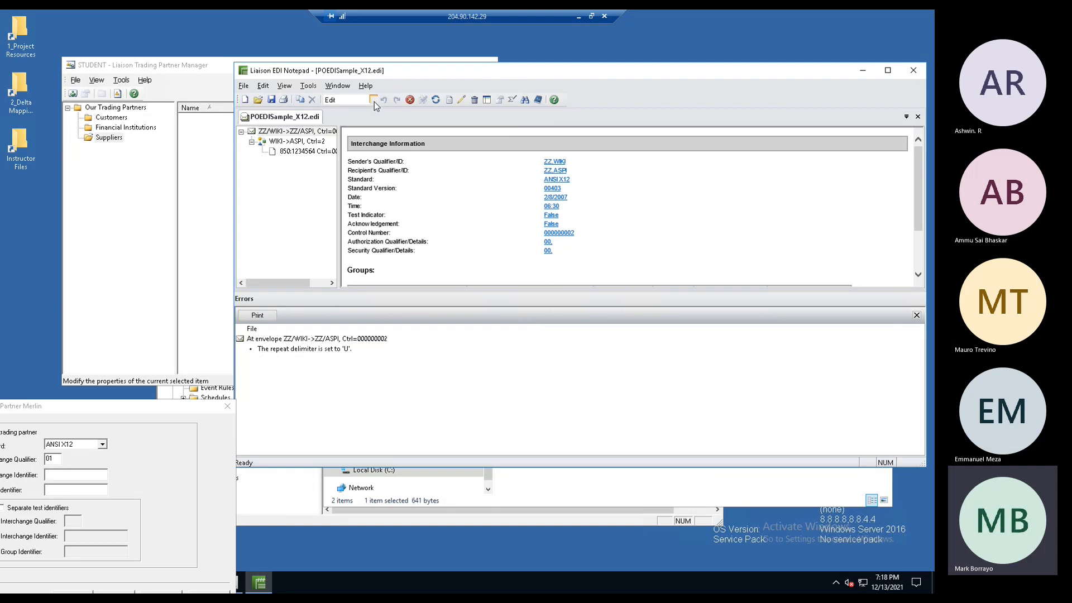
{"action": "left_click", "coordinate": [373, 100]}
- Switch to Text view, enlarge the text pane, and highlight the ISA header segment
{"action": "left_click", "coordinate": [345, 124]}
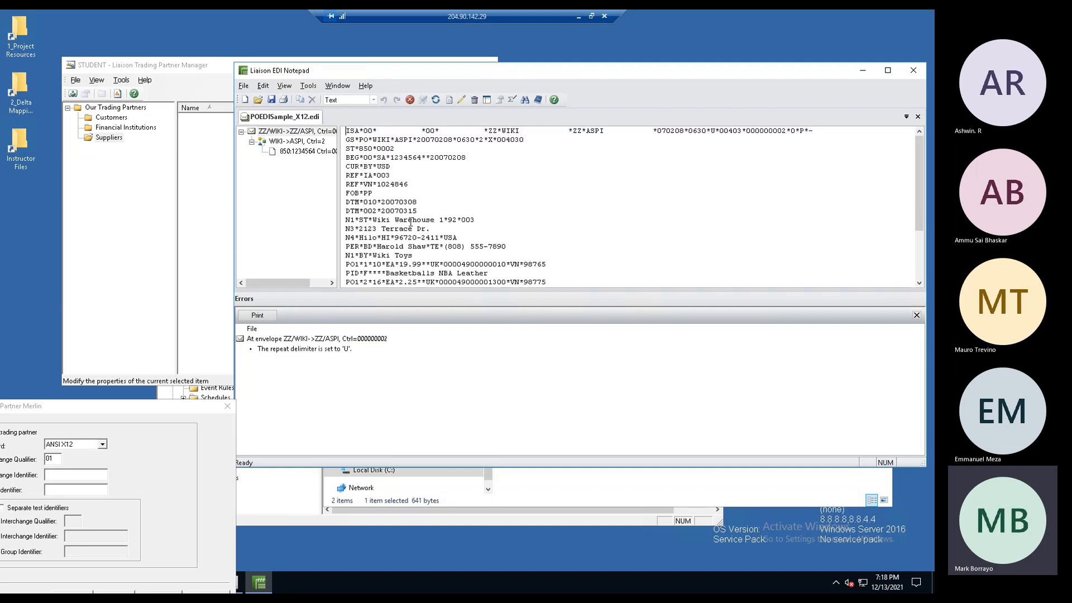
{"action": "left_click_drag", "start_coordinate": [458, 291], "coordinate": [451, 383]}
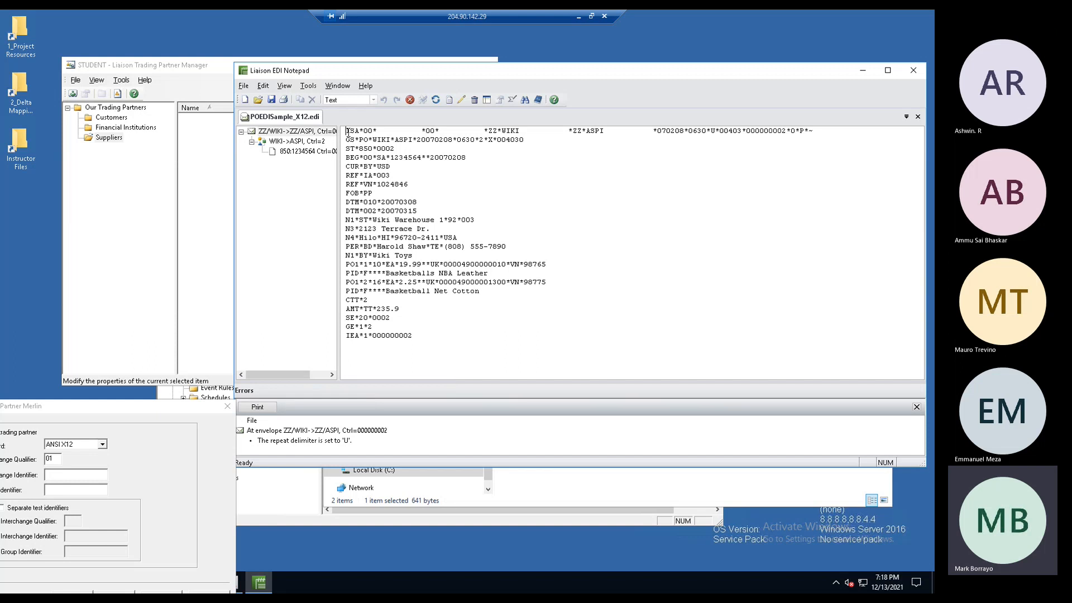
{"action": "left_click", "coordinate": [341, 134]}
{"action": "left_click", "coordinate": [347, 134]}
{"action": "left_click_drag", "start_coordinate": [347, 131], "coordinate": [830, 178]}
- Select the REF and PER segment identifiers in the raw purchase order text
{"action": "left_click", "coordinate": [423, 231]}
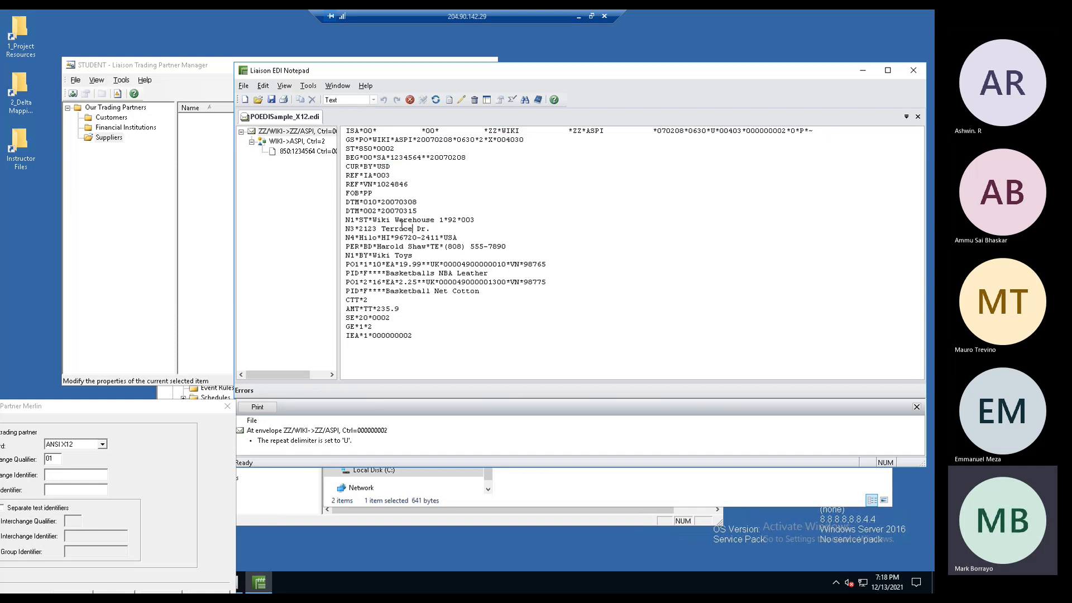
{"action": "left_click", "coordinate": [347, 177]}
{"action": "left_click", "coordinate": [348, 176]}
{"action": "double_click", "coordinate": [348, 176]}
{"action": "double_click", "coordinate": [351, 185]}
{"action": "double_click", "coordinate": [350, 247]}
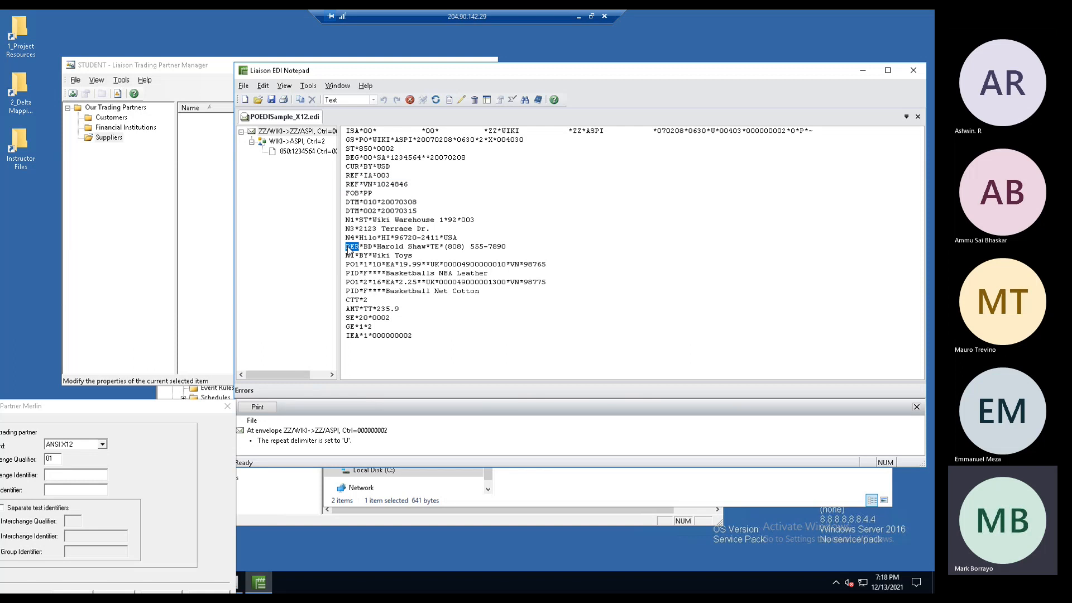
- Inspect the GS line's sender WIKI, receiver ASPI, separator and date 20070208
{"action": "left_click", "coordinate": [358, 140]}
{"action": "double_click", "coordinate": [376, 140]}
{"action": "double_click", "coordinate": [399, 141]}
{"action": "left_click", "coordinate": [393, 140]}
{"action": "left_click_drag", "start_coordinate": [390, 139], "coordinate": [396, 140]}
{"action": "left_click", "coordinate": [446, 141]}
- Inspect the DTM*010 segment and its date 20070308
{"action": "double_click", "coordinate": [396, 203]}
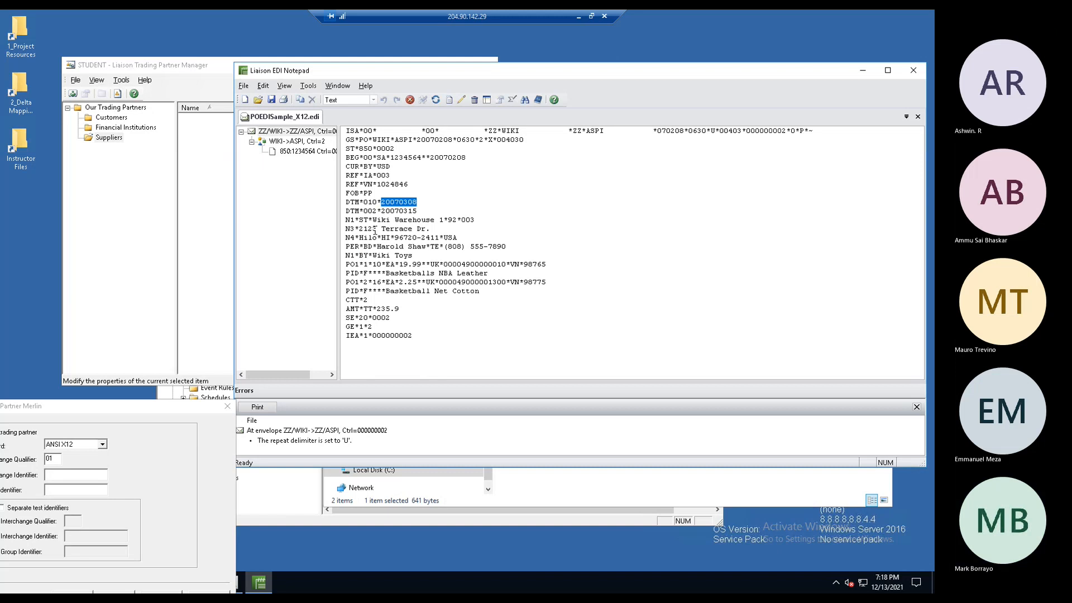
{"action": "double_click", "coordinate": [353, 203]}
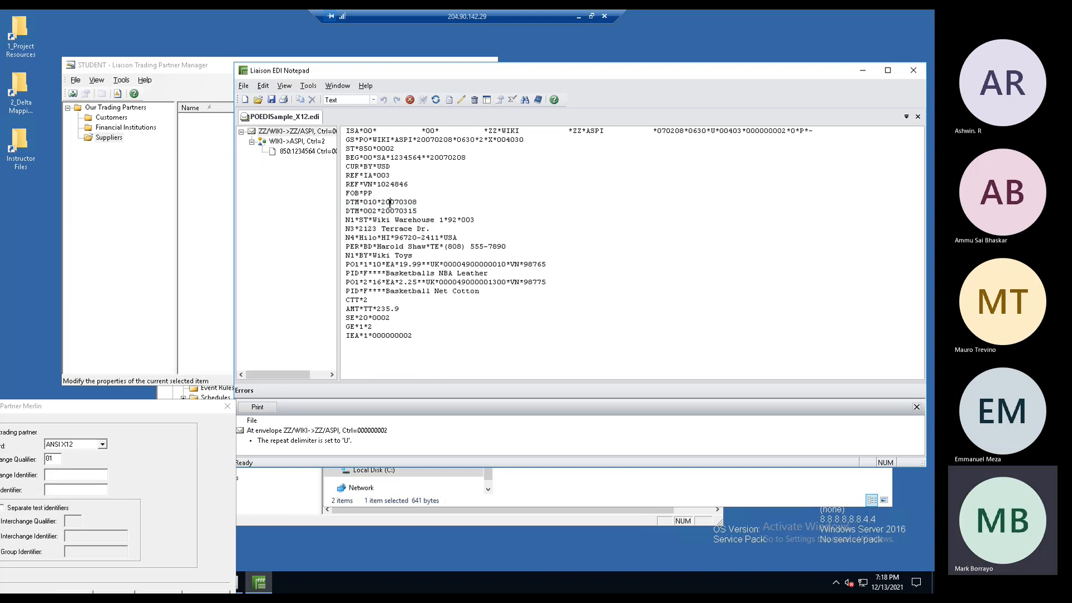
{"action": "double_click", "coordinate": [390, 202]}
{"action": "double_click", "coordinate": [351, 203]}
{"action": "double_click", "coordinate": [395, 203]}
{"action": "left_click", "coordinate": [364, 158]}
- Select the ST-SE transaction lines, ISA/GS envelope, and sender ZZ*WIKI and receiver ZZ*ASPI
{"action": "left_click_drag", "start_coordinate": [346, 149], "coordinate": [524, 323]}
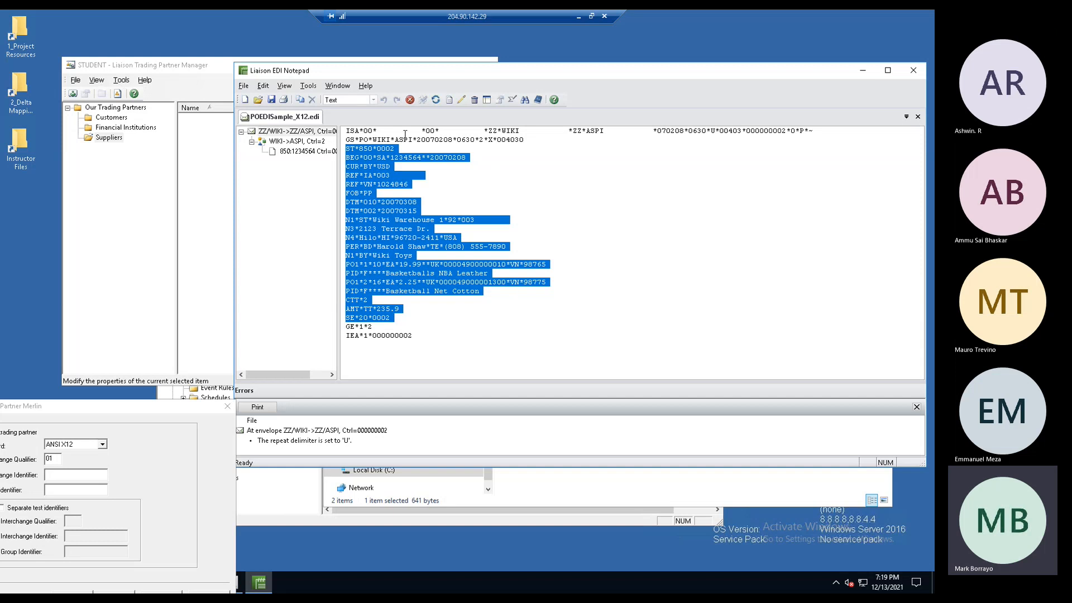
{"action": "left_click_drag", "start_coordinate": [346, 130], "coordinate": [537, 142]}
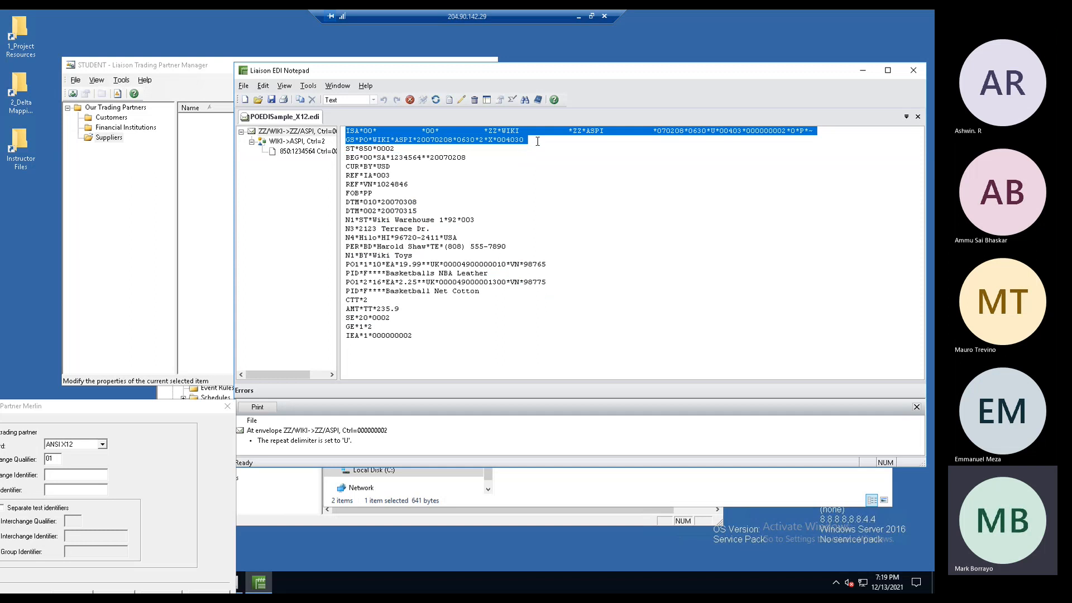
{"action": "double_click", "coordinate": [508, 134]}
{"action": "left_click_drag", "start_coordinate": [520, 134], "coordinate": [490, 134]}
{"action": "left_click_drag", "start_coordinate": [609, 132], "coordinate": [572, 133]}
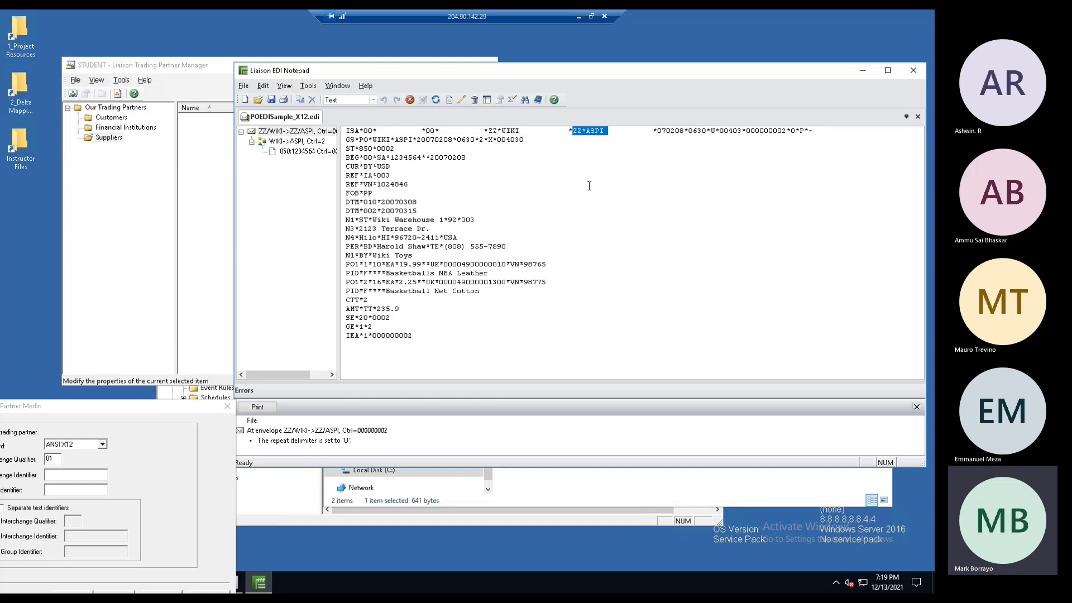
- Review ISA version 00403, date 070208, and control number 000000002 matching the IEA line
{"action": "double_click", "coordinate": [731, 132]}
{"action": "double_click", "coordinate": [676, 131]}
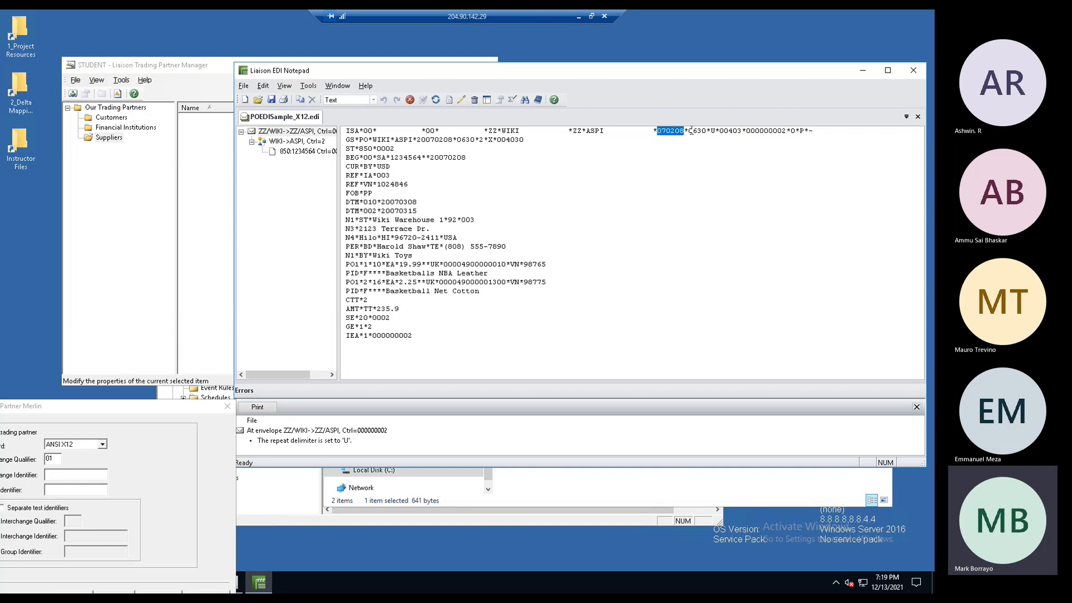
{"action": "left_click", "coordinate": [693, 131]}
{"action": "double_click", "coordinate": [728, 132]}
{"action": "left_click", "coordinate": [781, 131]}
{"action": "double_click", "coordinate": [782, 132]}
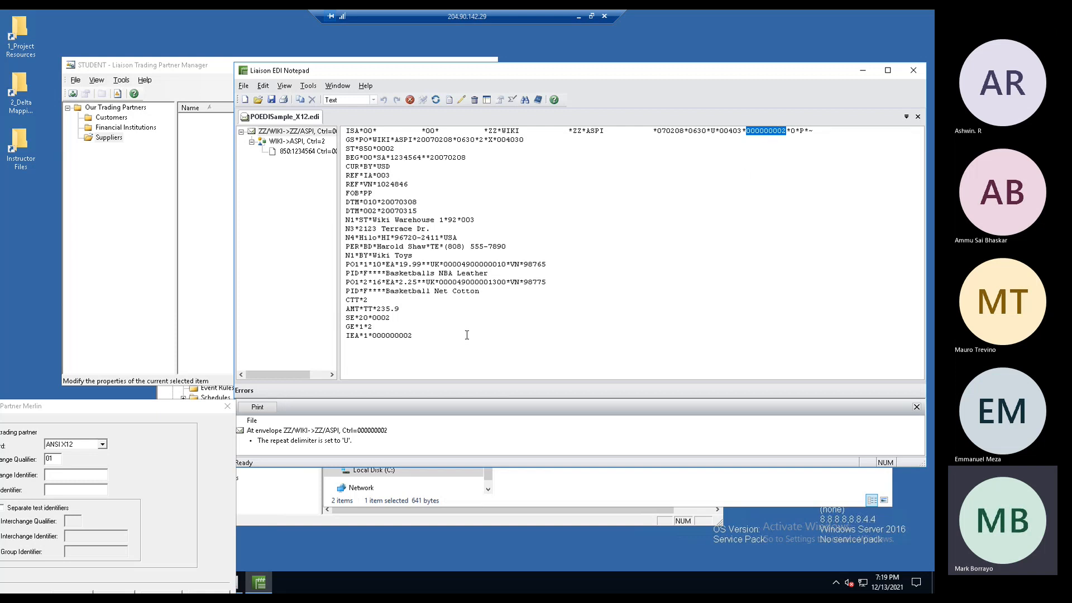
{"action": "double_click", "coordinate": [394, 336]}
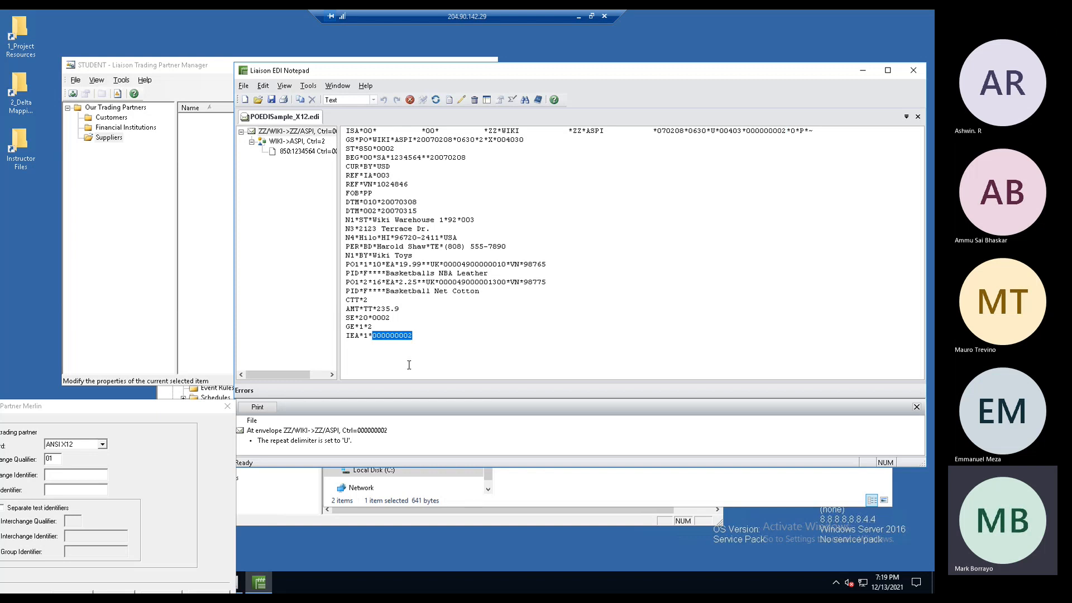
{"action": "left_click_drag", "start_coordinate": [430, 345], "coordinate": [352, 140]}
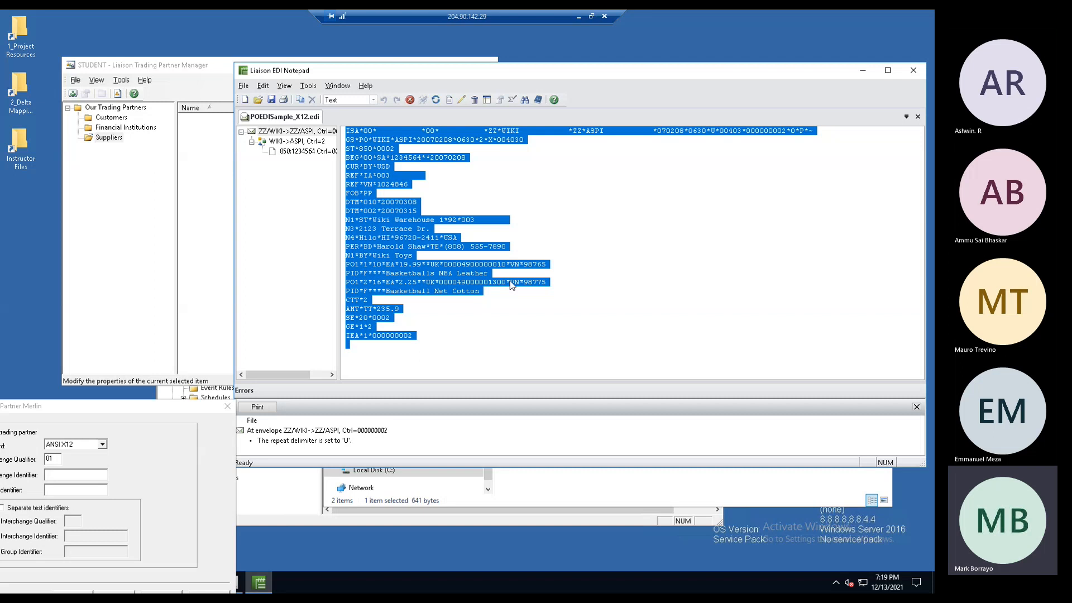
{"action": "left_click", "coordinate": [492, 339]}
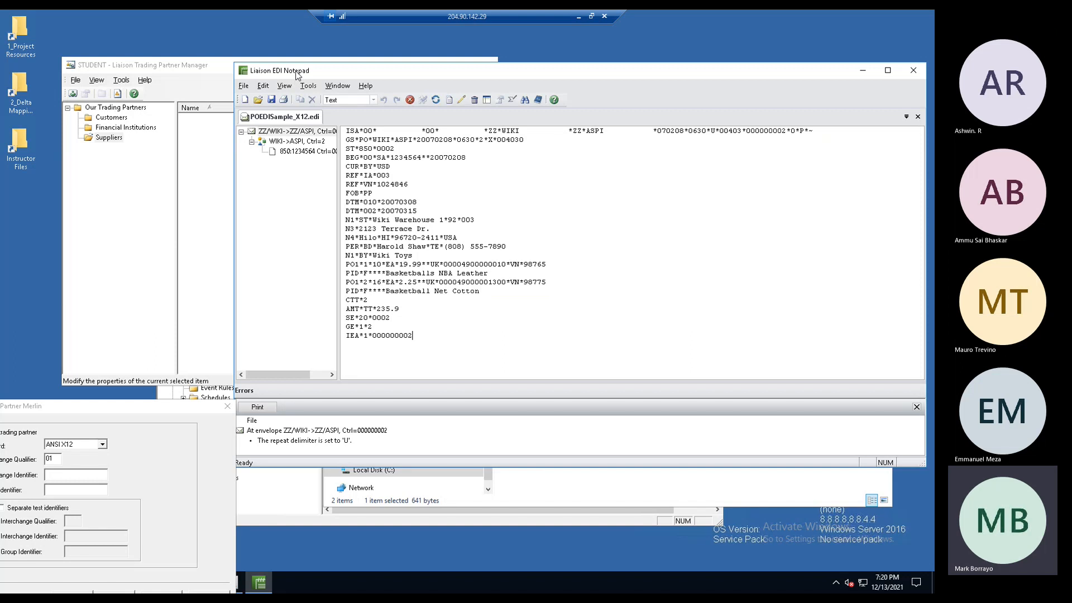
- Return to HTML view and show the 850 purchase order details
{"action": "left_click", "coordinate": [373, 100]}
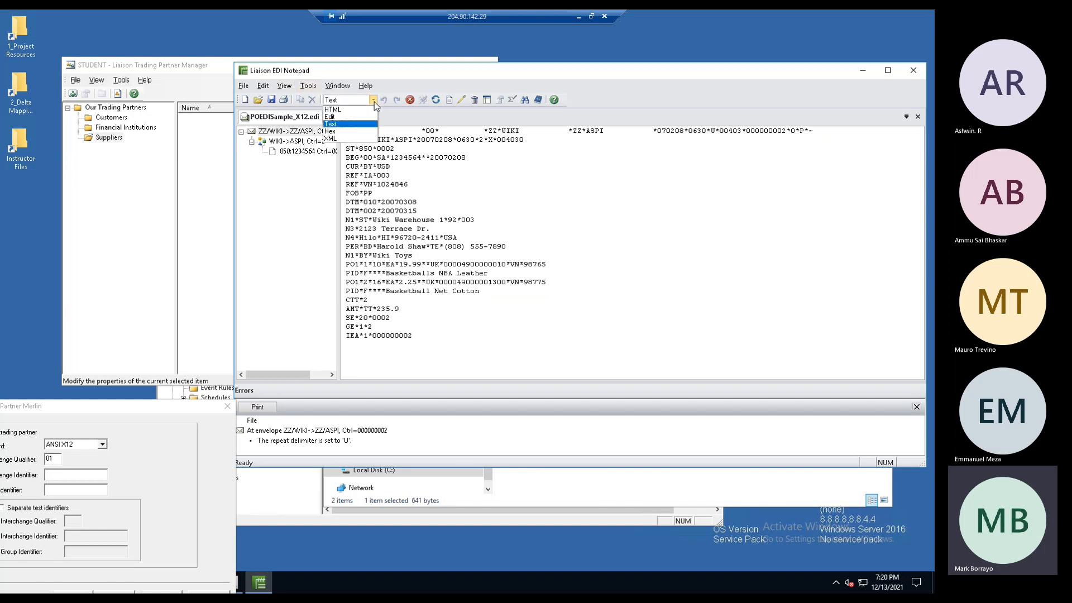
{"action": "left_click", "coordinate": [335, 109]}
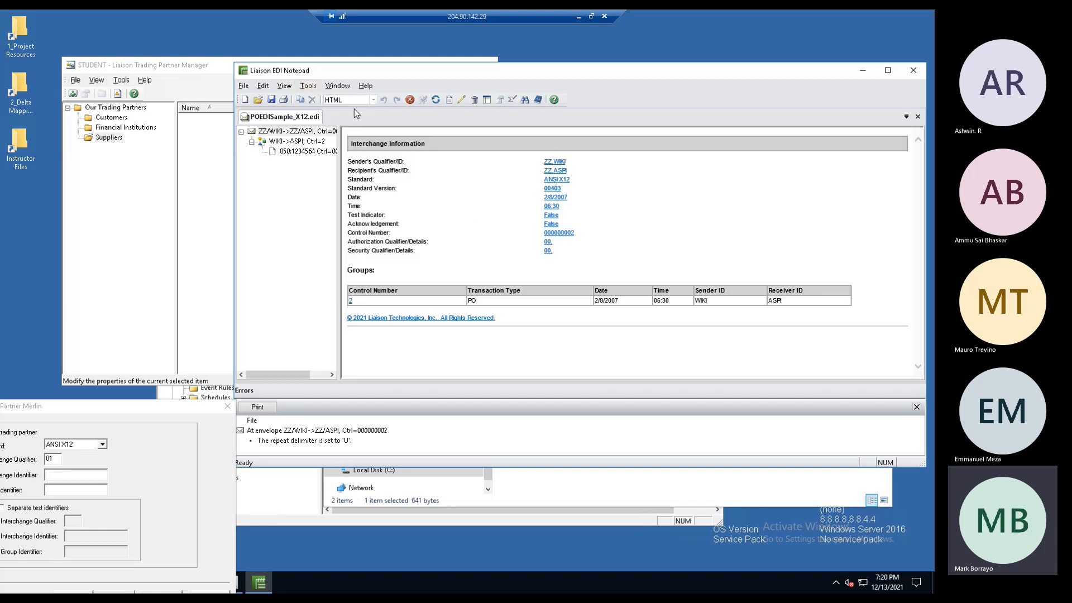
{"action": "left_click", "coordinate": [314, 156]}
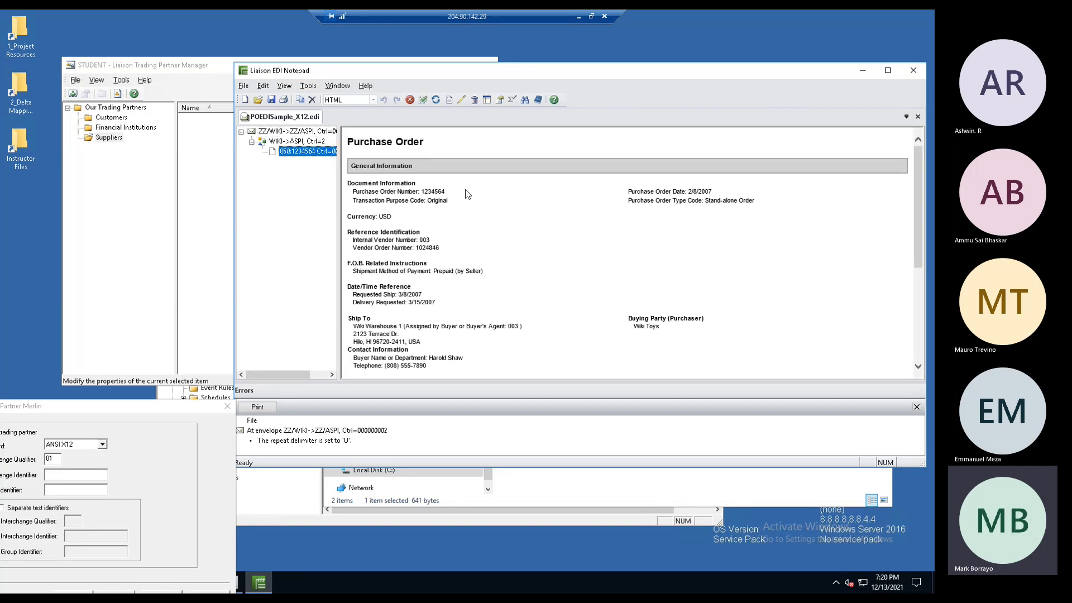
- Switch to Edit view and display the ZZ/WIKI->ZZ/ASPI interchange summary, with Tools menu open
{"action": "scroll", "coordinate": [916, 262], "scroll_direction": "down", "scroll_amount": 3}
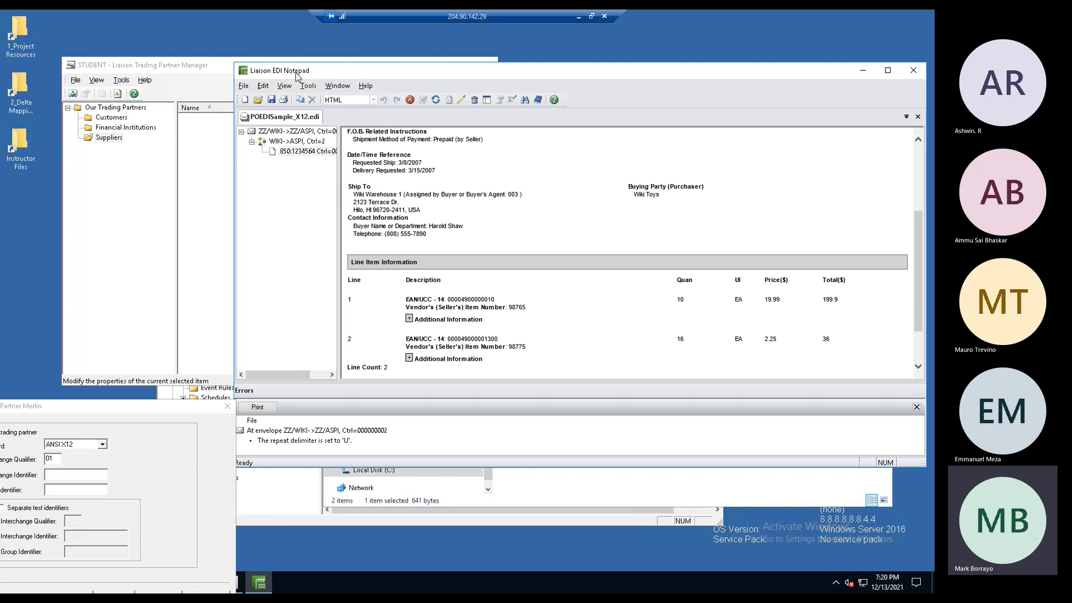
{"action": "left_click", "coordinate": [373, 100]}
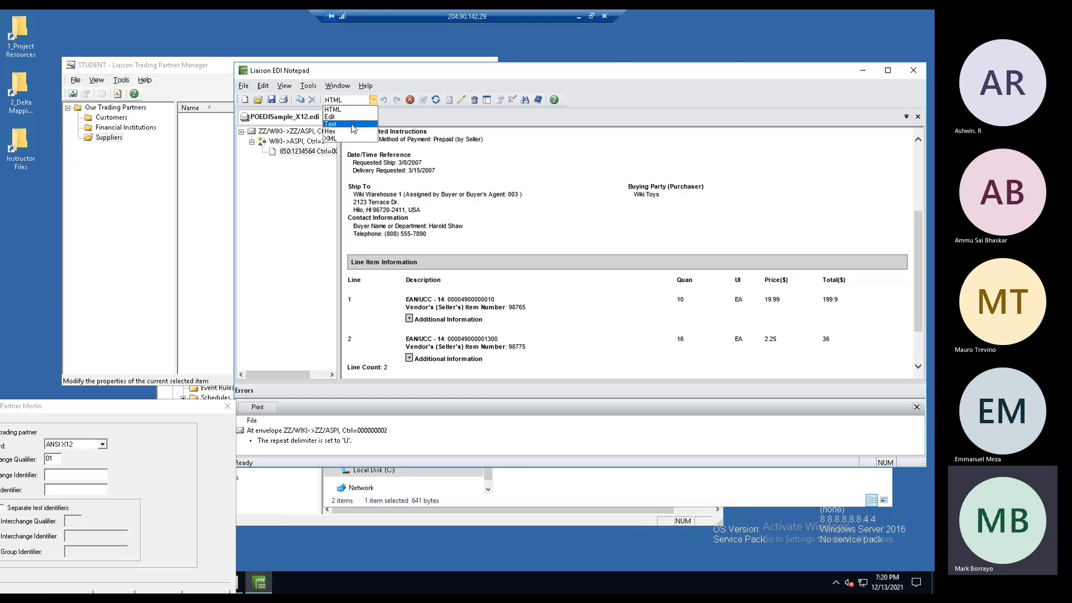
{"action": "left_click", "coordinate": [338, 117]}
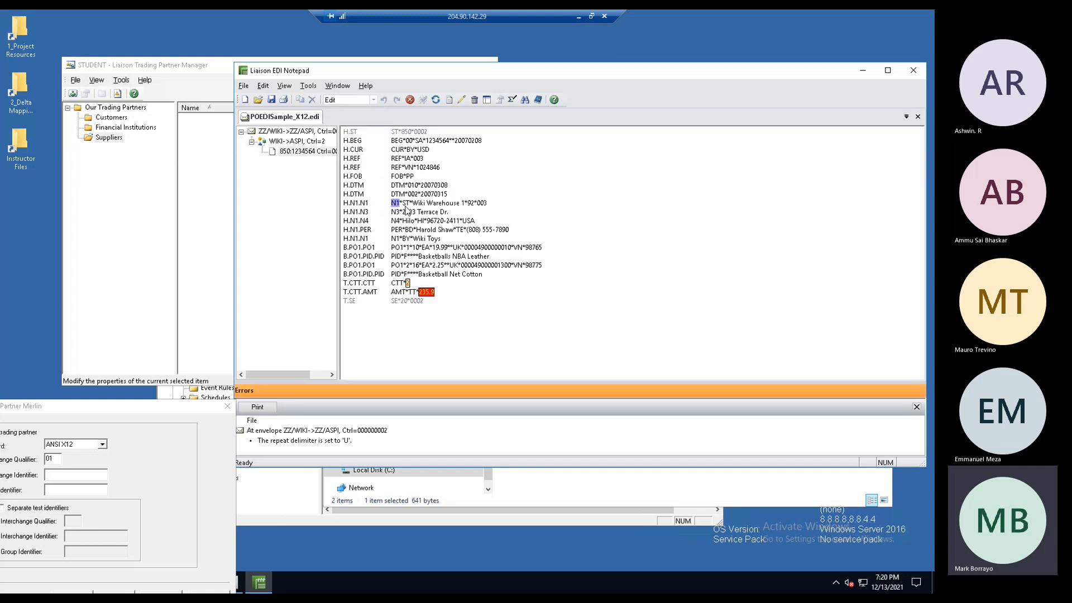
{"action": "left_click", "coordinate": [309, 86]}
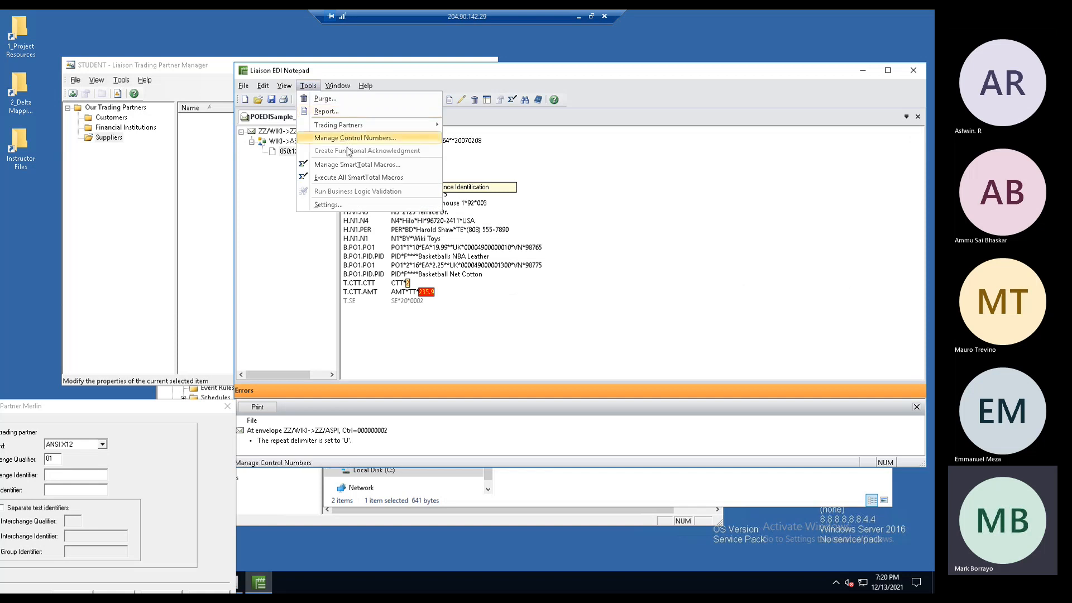
{"action": "left_click", "coordinate": [537, 254]}
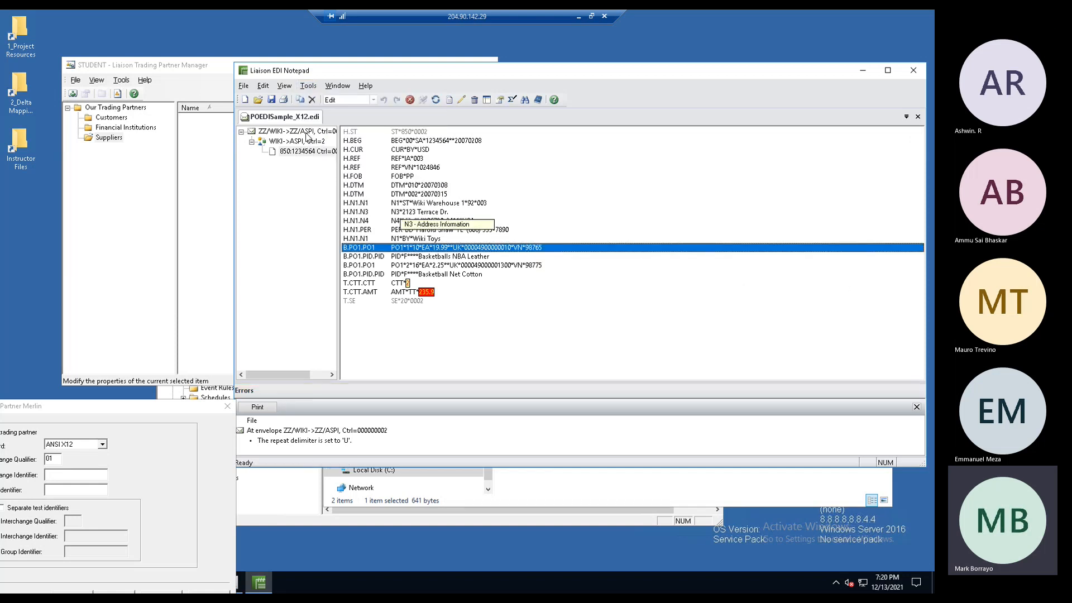
{"action": "left_click", "coordinate": [301, 132]}
{"action": "left_click", "coordinate": [308, 86]}
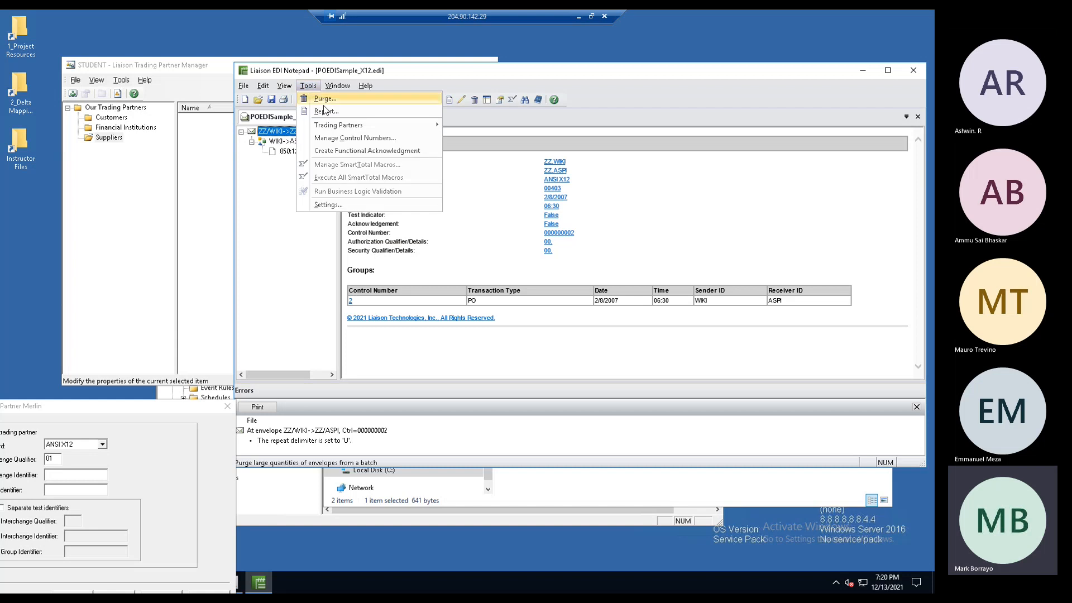
- Generate a 997 functional acknowledgment (fa_tmp.edi), review its segments, then close it
{"action": "left_click", "coordinate": [343, 151]}
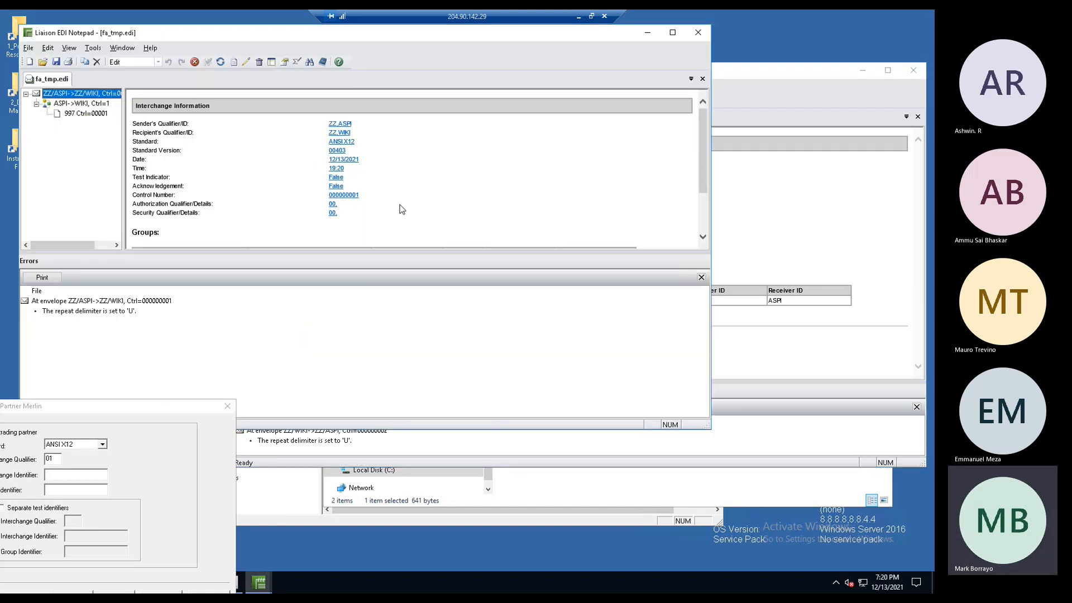
{"action": "left_click_drag", "start_coordinate": [281, 38], "coordinate": [579, 149]}
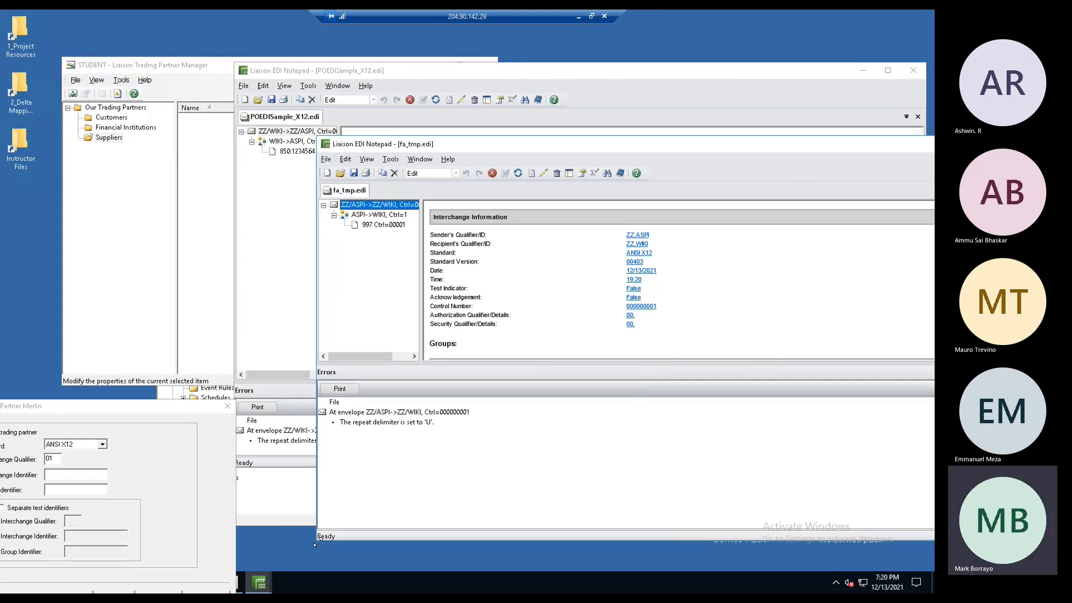
{"action": "left_click_drag", "start_coordinate": [315, 542], "coordinate": [397, 423]}
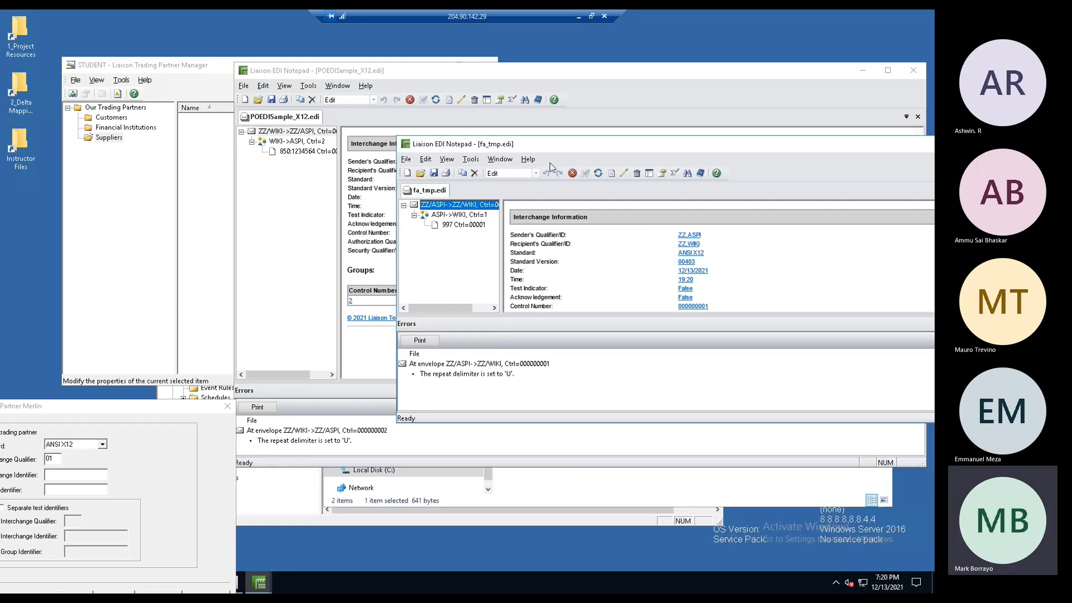
{"action": "left_click_drag", "start_coordinate": [560, 144], "coordinate": [469, 225]}
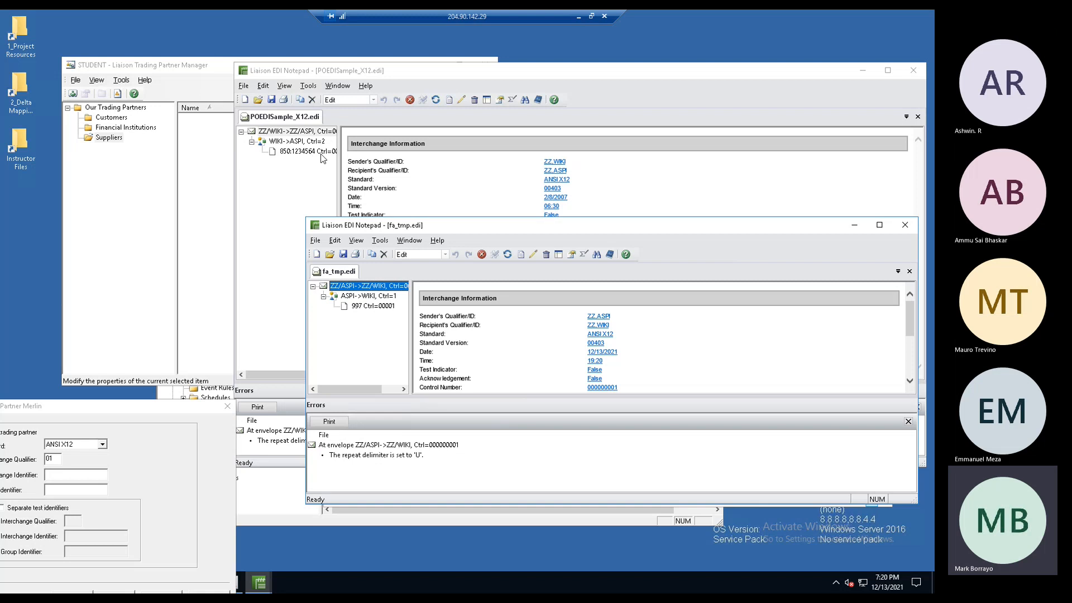
{"action": "left_click", "coordinate": [371, 306]}
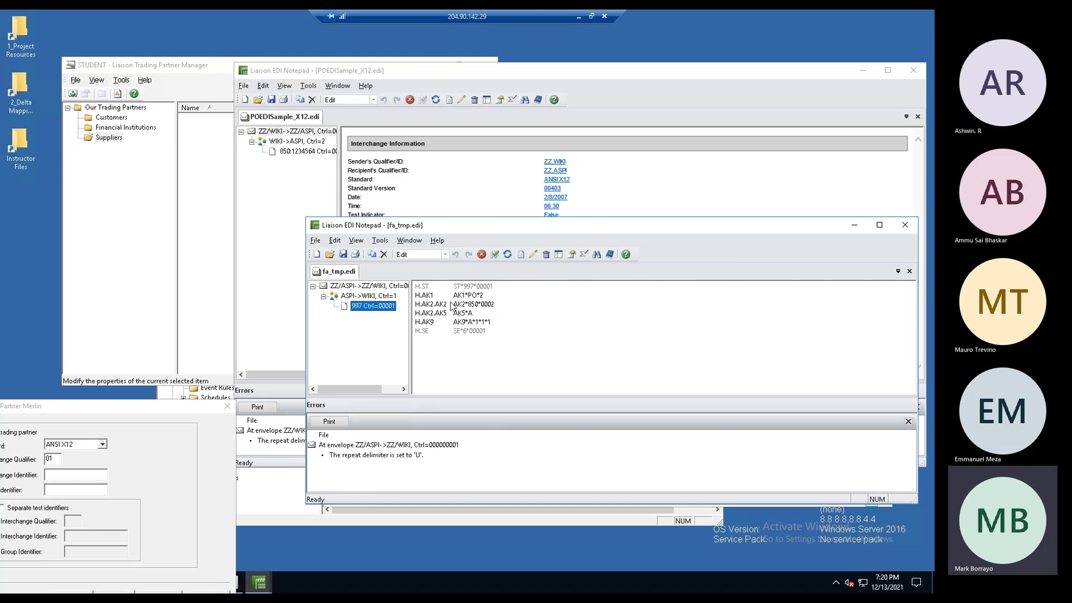
{"action": "left_click_drag", "start_coordinate": [833, 229], "coordinate": [780, 229]}
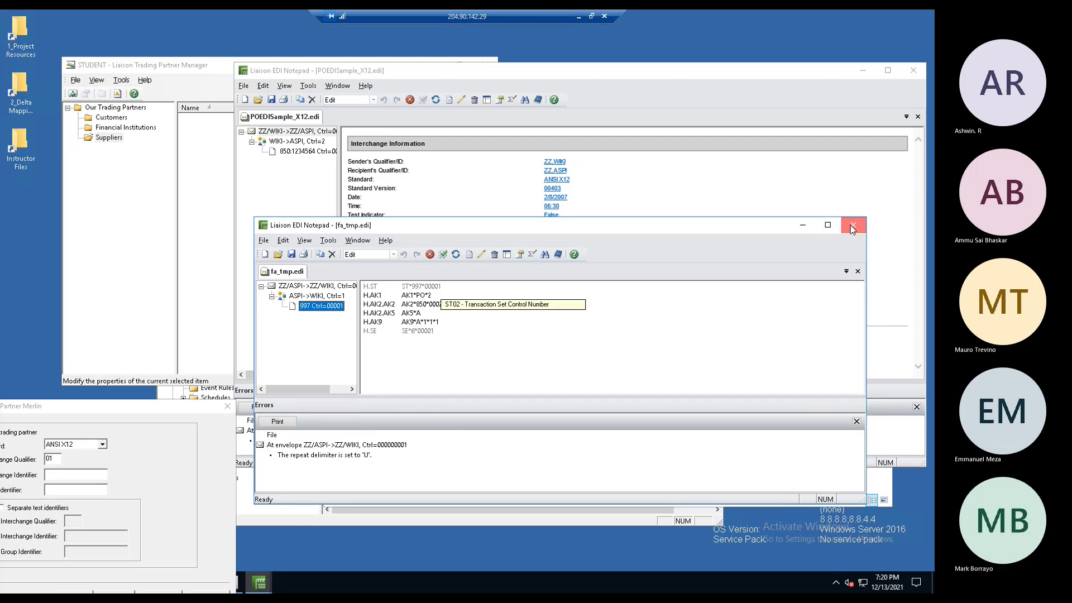
{"action": "left_click", "coordinate": [852, 226]}
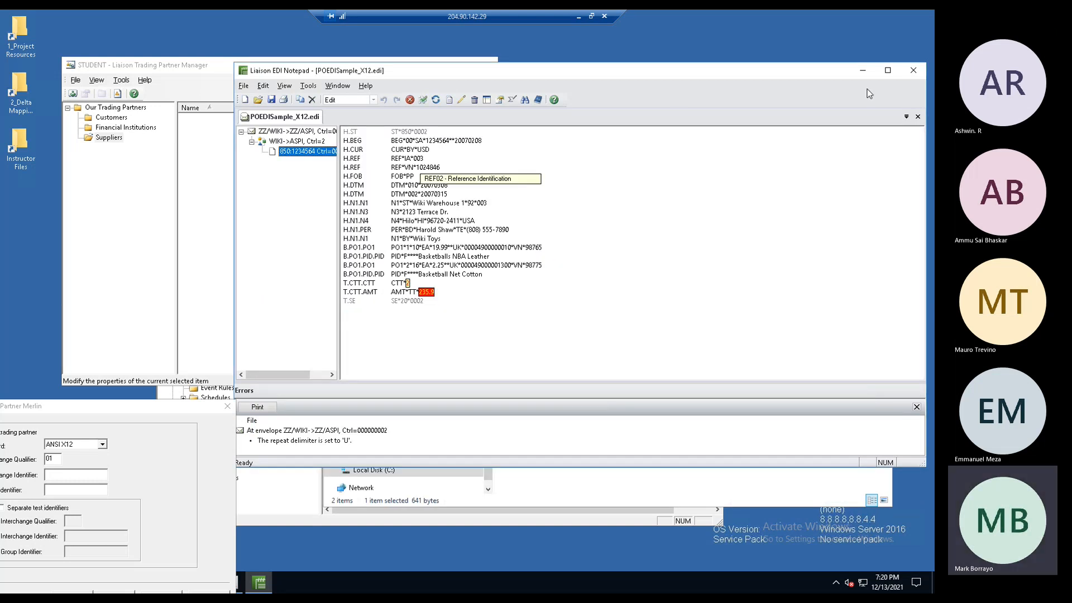
- Close EDI Notepad and set interchange qualifier ZZ with identifier 111222333 in the wizard
{"action": "left_click", "coordinate": [914, 70]}
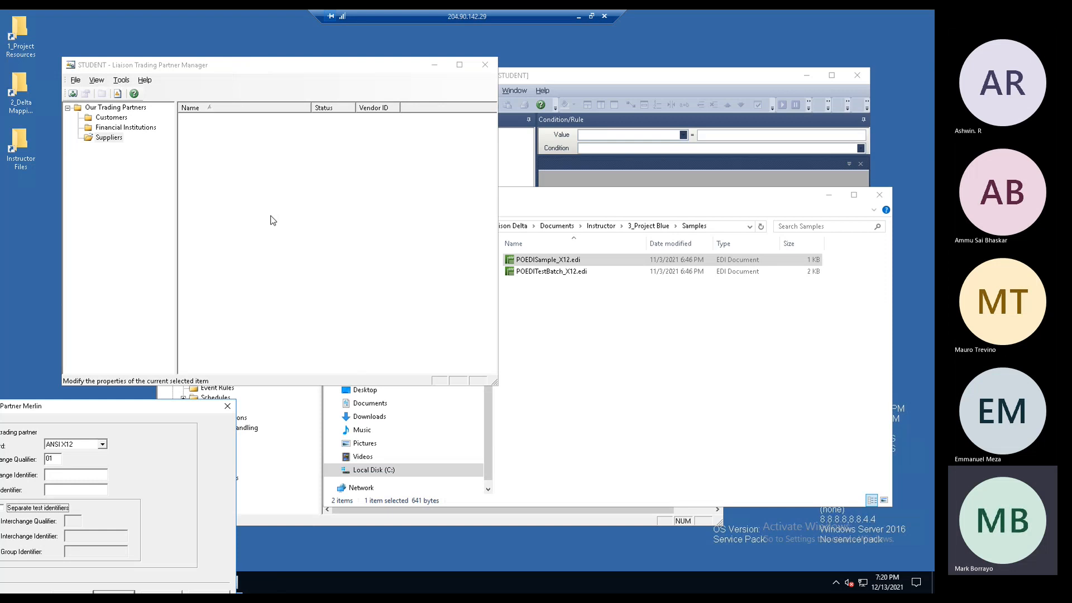
{"action": "left_click_drag", "start_coordinate": [139, 412], "coordinate": [474, 211]}
{"action": "left_click", "coordinate": [396, 261]}
{"action": "left_click_drag", "start_coordinate": [396, 261], "coordinate": [368, 265]}
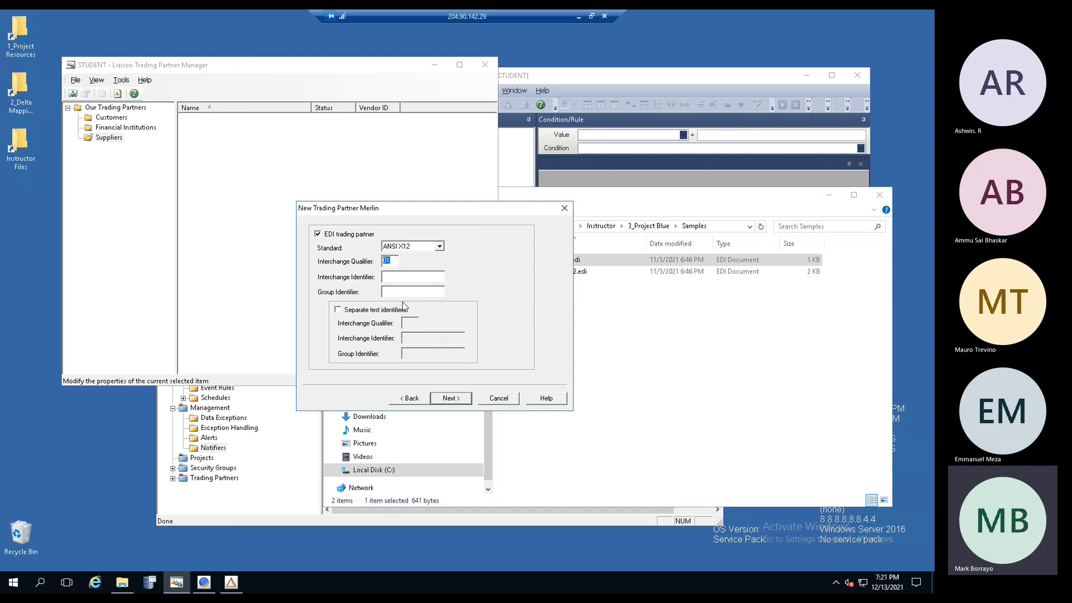
{"action": "type", "text": "ZZ"}
{"action": "type", "text": "1112"}
{"action": "type", "text": "22333"}
{"action": "double_click", "coordinate": [394, 261]}
{"action": "left_click", "coordinate": [447, 398]}
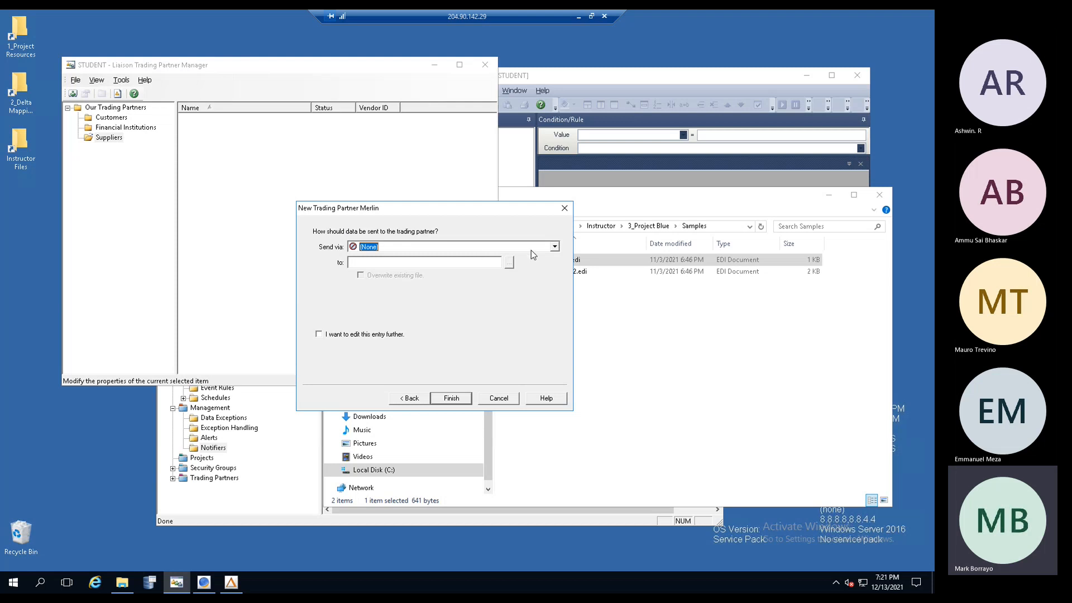
- Send via File Output Channel - Example, mark for further editing, enter destination 'asd', and finish
{"action": "left_click", "coordinate": [555, 247]}
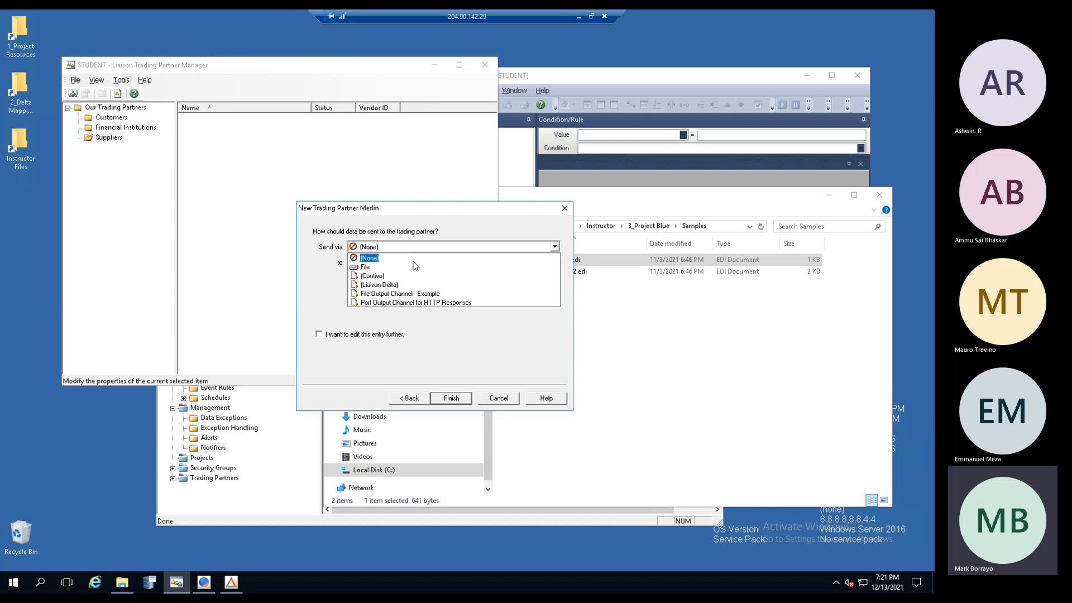
{"action": "left_click", "coordinate": [401, 294]}
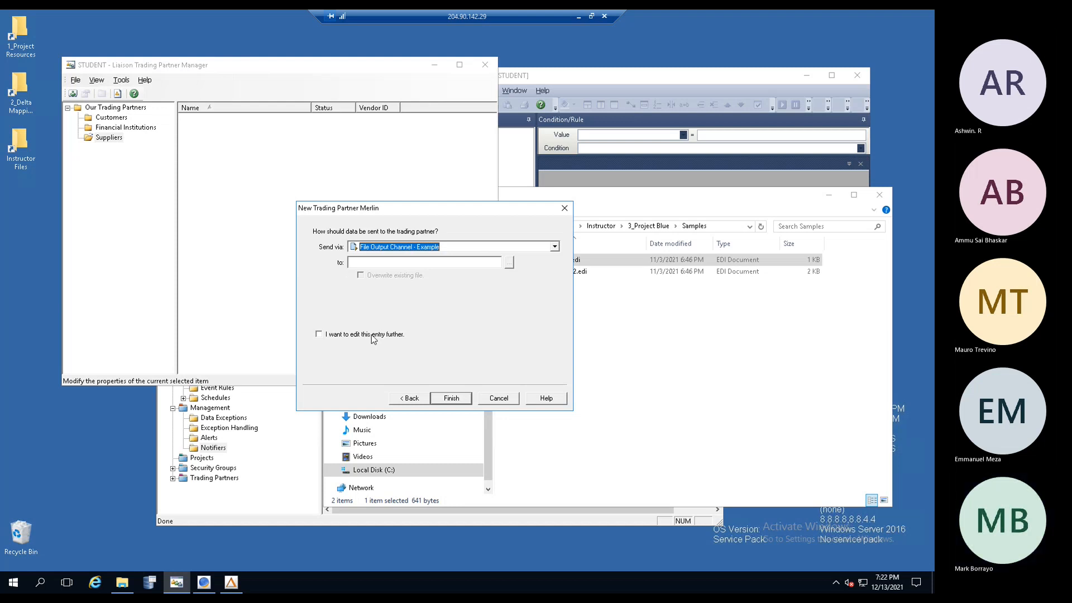
{"action": "left_click", "coordinate": [318, 334]}
{"action": "left_click", "coordinate": [452, 398]}
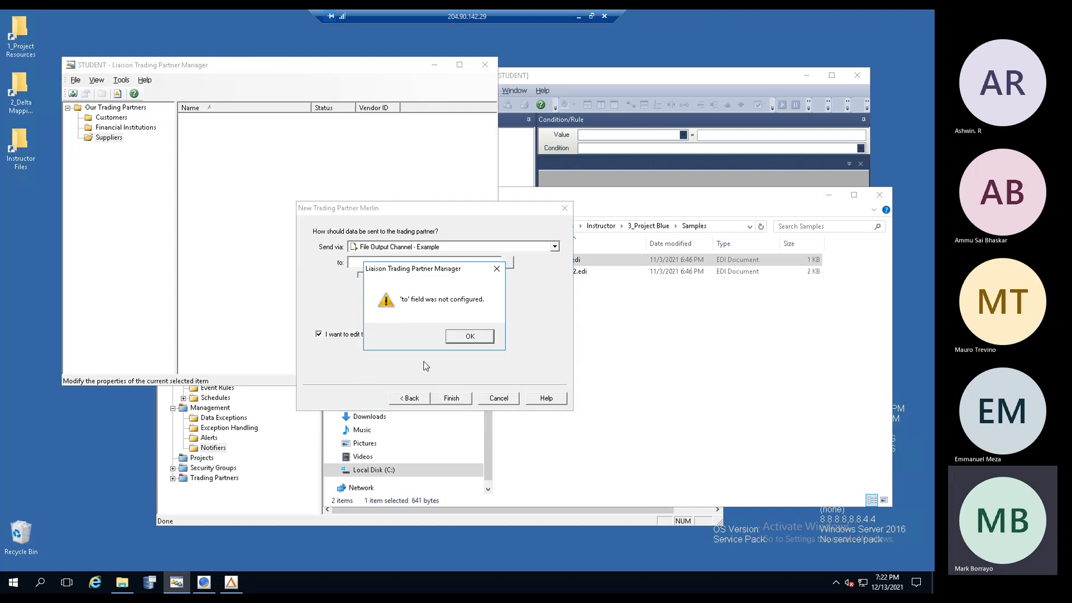
{"action": "left_click", "coordinate": [457, 337]}
{"action": "left_click", "coordinate": [372, 262]}
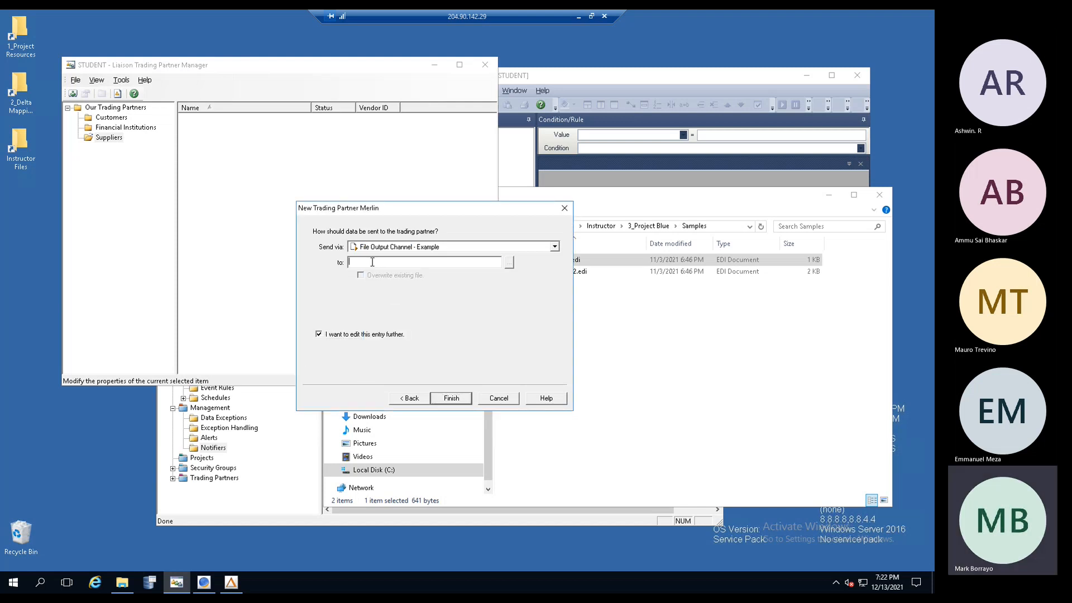
{"action": "type", "text": "asd"}
{"action": "left_click", "coordinate": [442, 396]}
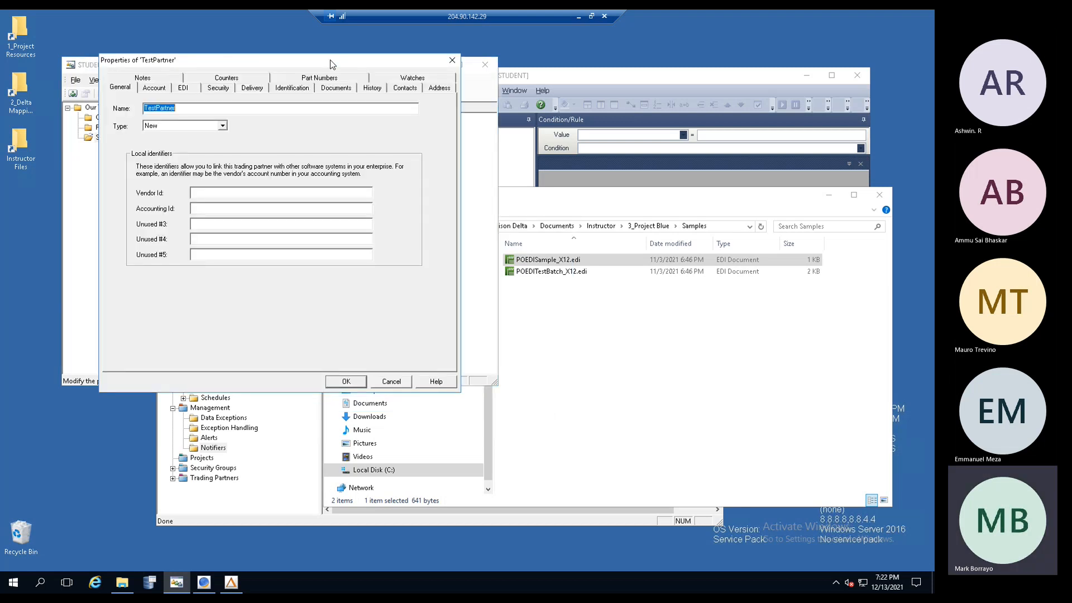
- Center TestPartner's Properties, review the name, and keep the Type as New
{"action": "left_click_drag", "start_coordinate": [330, 59], "coordinate": [544, 155]}
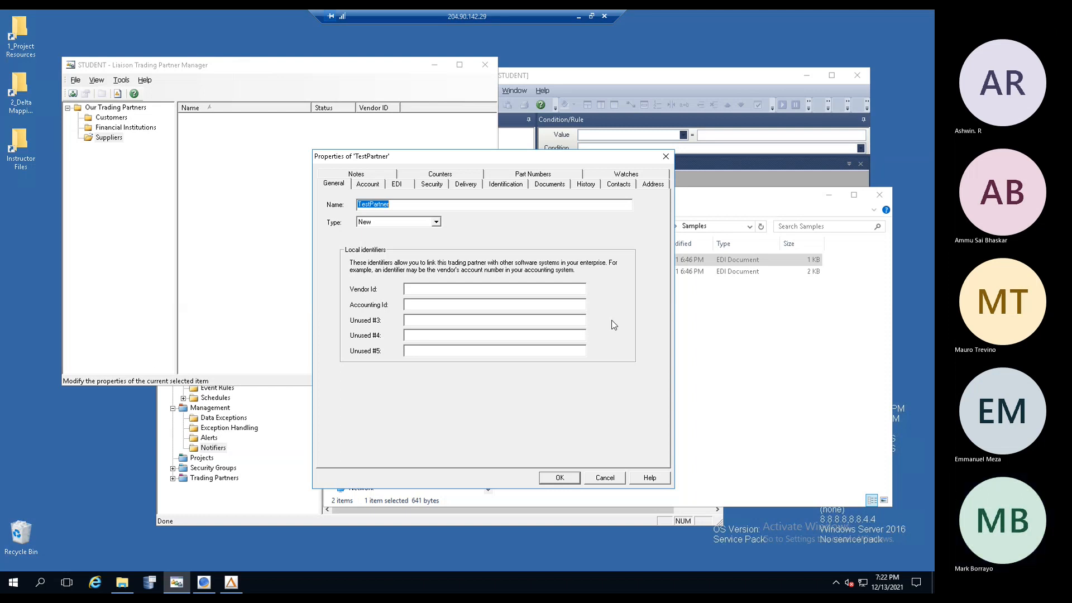
{"action": "left_click", "coordinate": [413, 204]}
{"action": "double_click", "coordinate": [413, 204]}
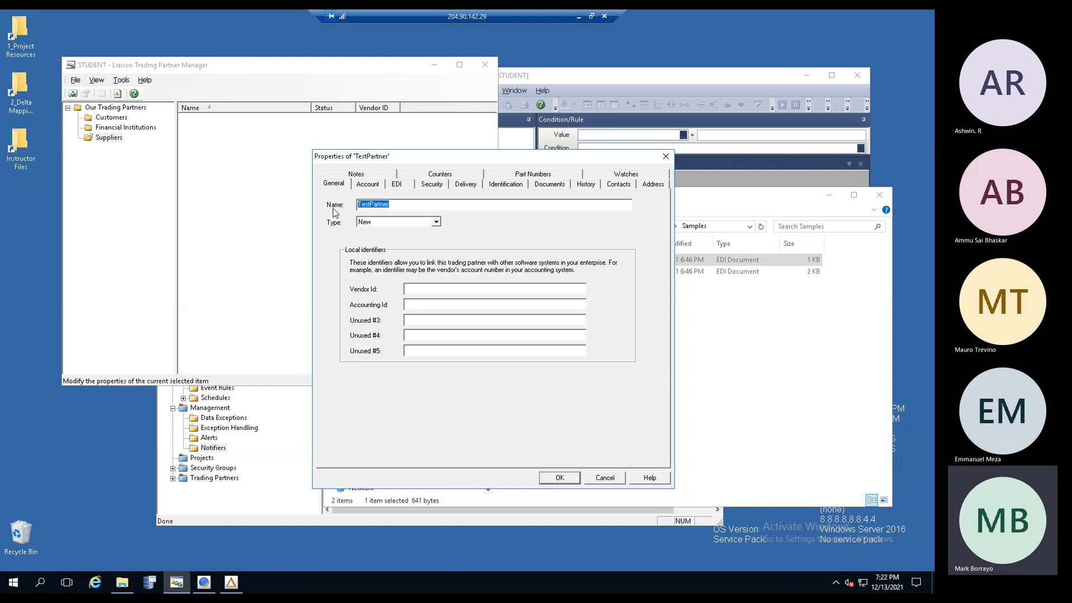
{"action": "left_click", "coordinate": [400, 222]}
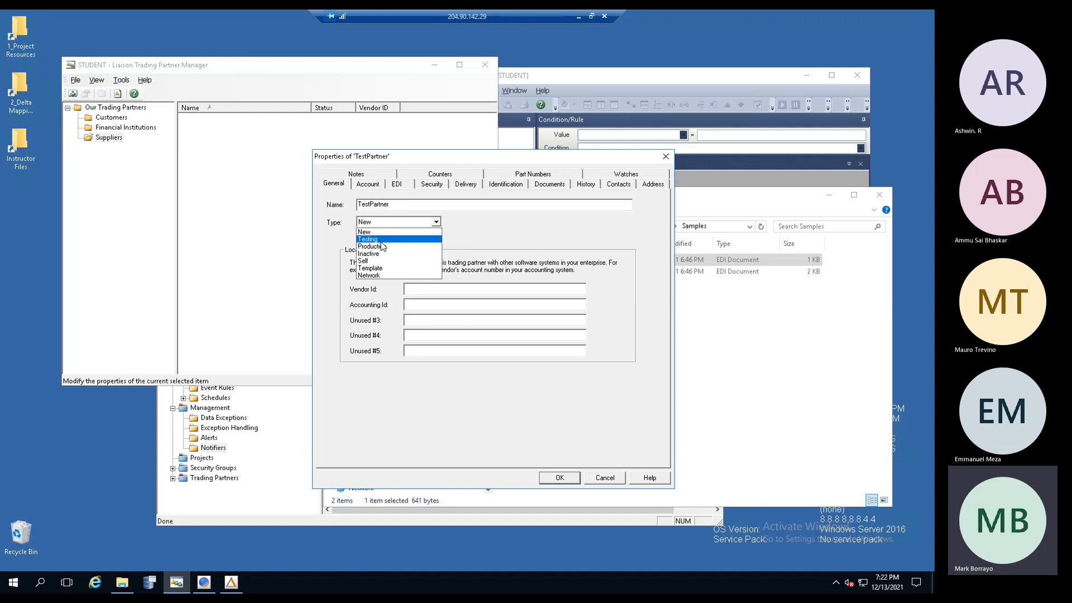
{"action": "left_click", "coordinate": [482, 237]}
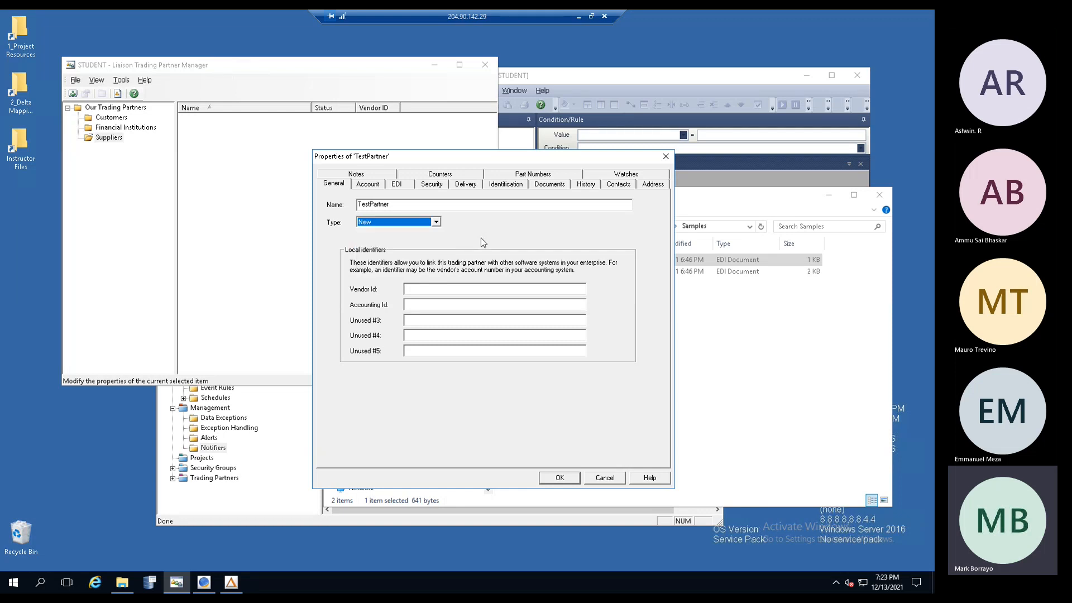
- Check the Vendor Id, Accounting Id and Unused fields, then bring Liaison Delta 6.1 forward
{"action": "left_click", "coordinate": [426, 288]}
{"action": "left_click", "coordinate": [419, 334]}
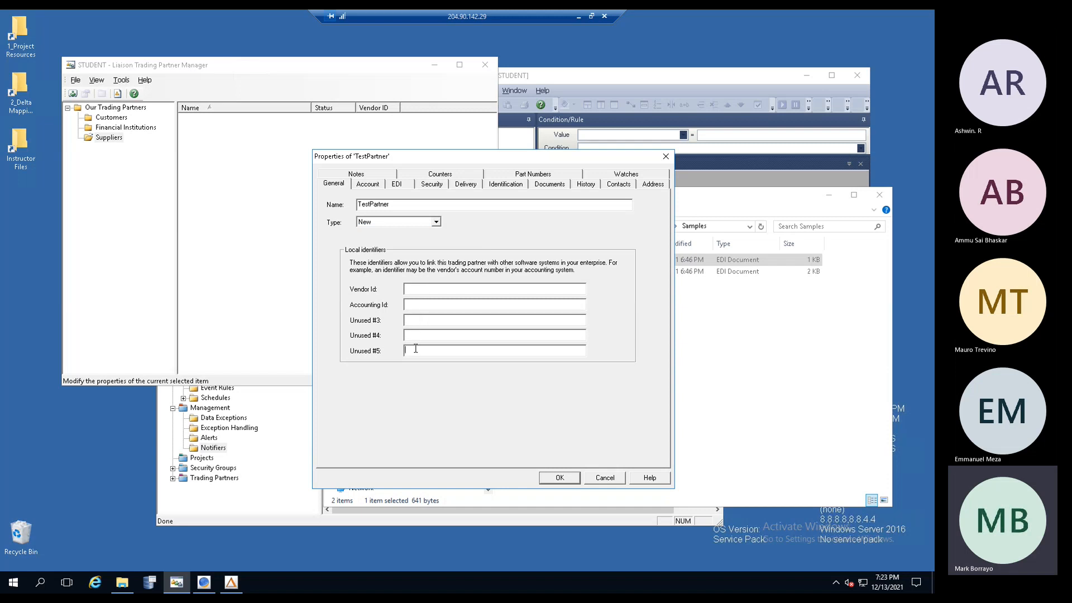
{"action": "left_click", "coordinate": [416, 304]}
{"action": "left_click", "coordinate": [416, 320]}
{"action": "left_click", "coordinate": [723, 85]}
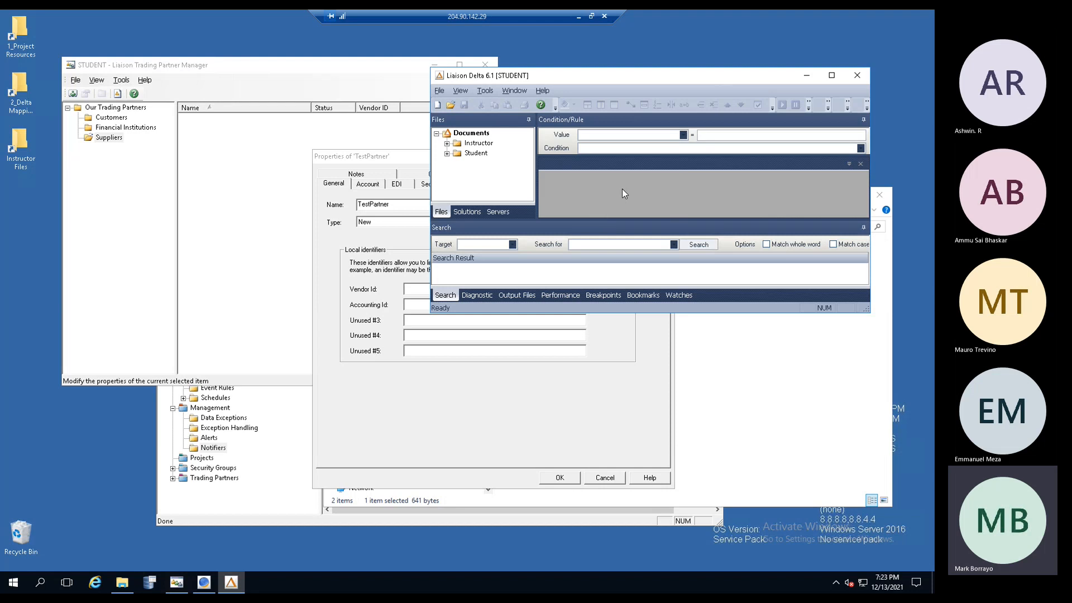
- Bring TestPartner's Properties back to the front and inspect the Vendor Id, Unused #4 and Unused #5 fields
{"action": "left_click_drag", "start_coordinate": [632, 78], "coordinate": [641, 91]}
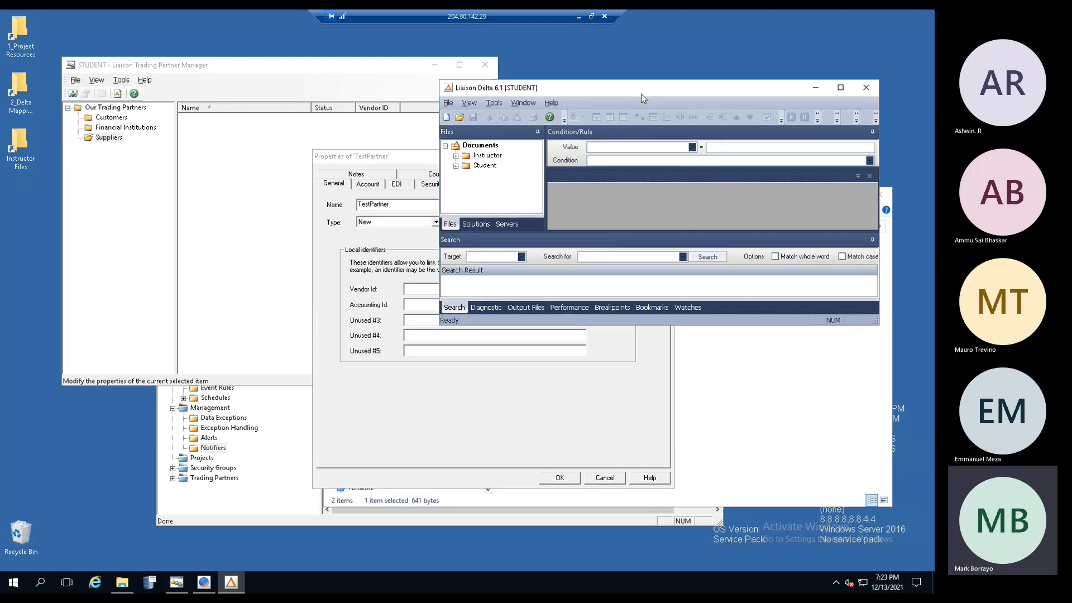
{"action": "left_click", "coordinate": [407, 162]}
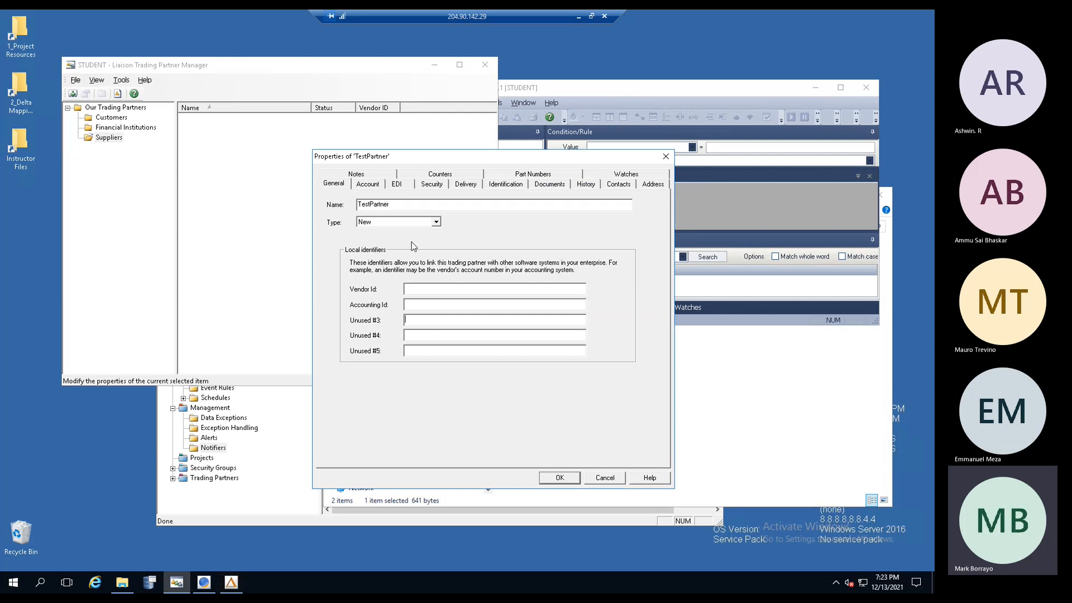
{"action": "left_click", "coordinate": [418, 288]}
{"action": "left_click", "coordinate": [419, 335]}
{"action": "left_click", "coordinate": [418, 350]}
- Check the X12 ZZ,111222333 identification, then return to General's Vendor Id field
{"action": "left_click", "coordinate": [612, 93]}
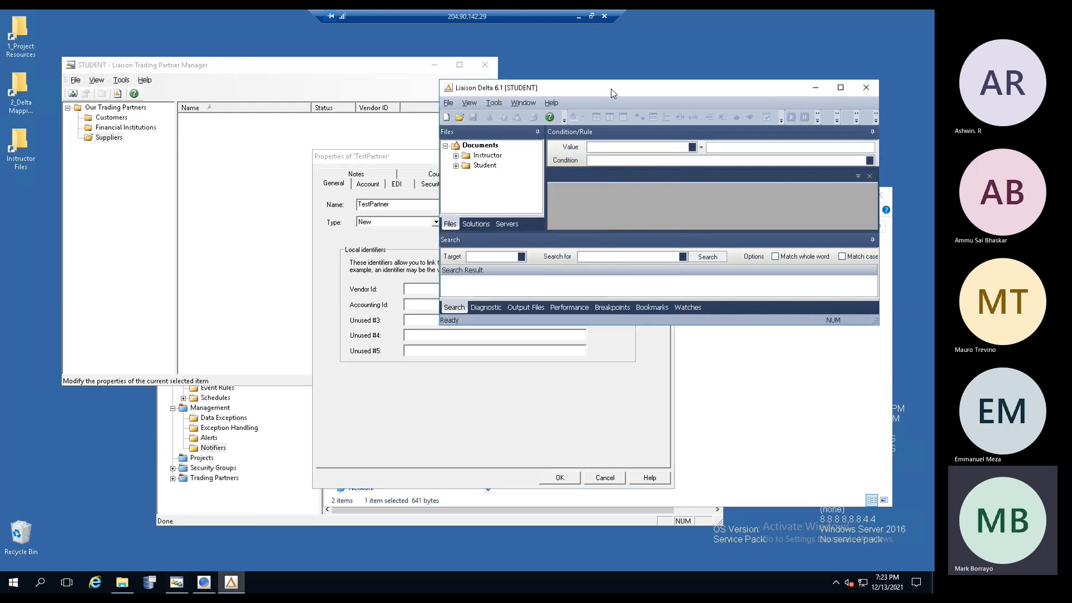
{"action": "left_click", "coordinate": [337, 259]}
{"action": "left_click", "coordinate": [498, 188]}
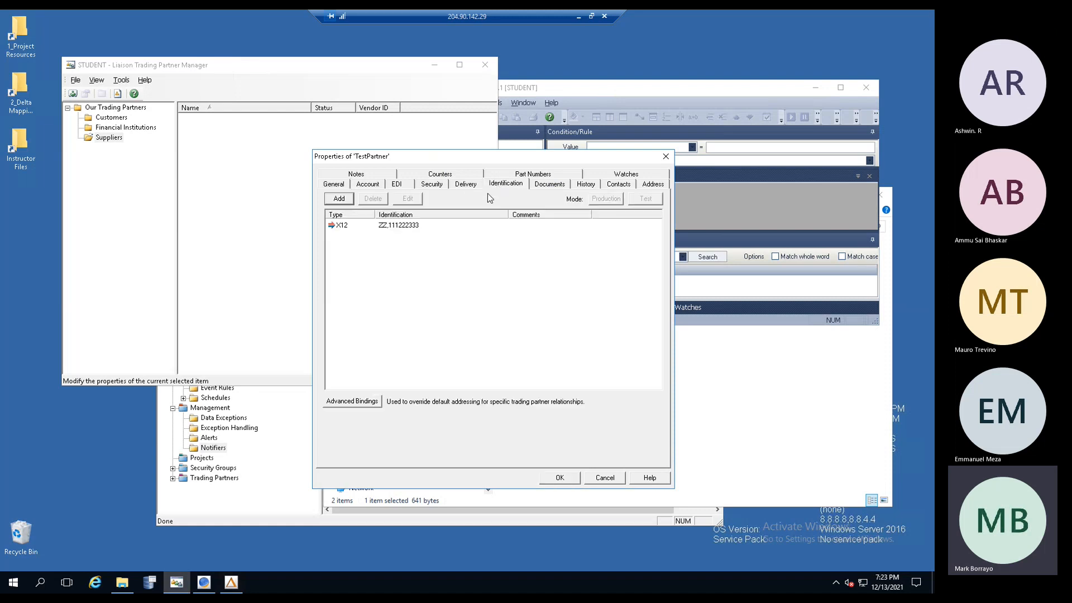
{"action": "left_click", "coordinate": [401, 228]}
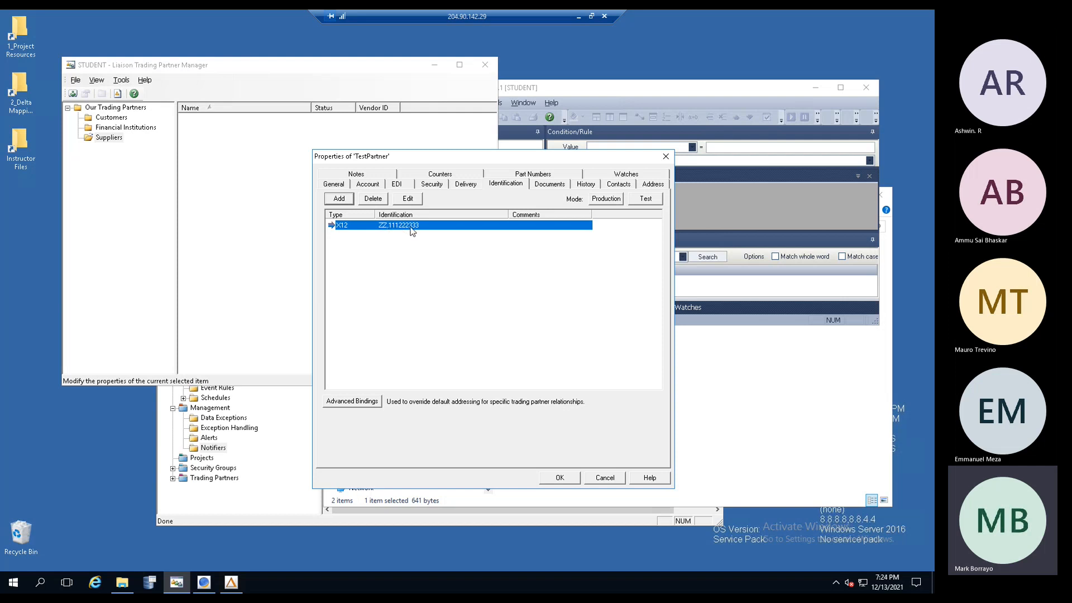
{"action": "left_click", "coordinate": [340, 186]}
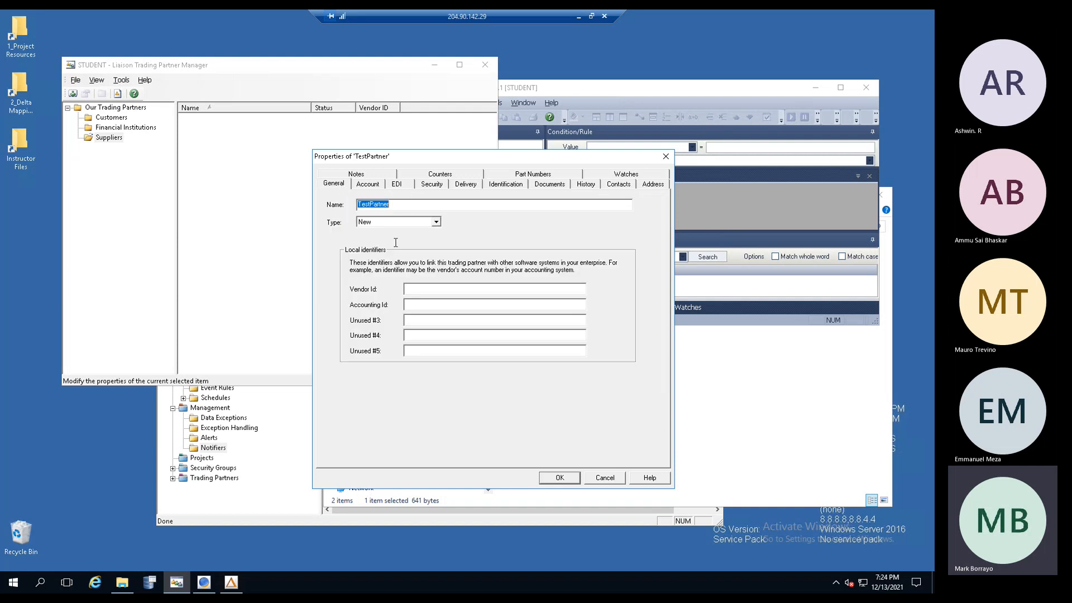
{"action": "left_click", "coordinate": [432, 290]}
- Recheck the X12 ZZ,111222333 identification, then review the General Vendor Id and Unused #4–#5 entries
{"action": "left_click", "coordinate": [717, 219]}
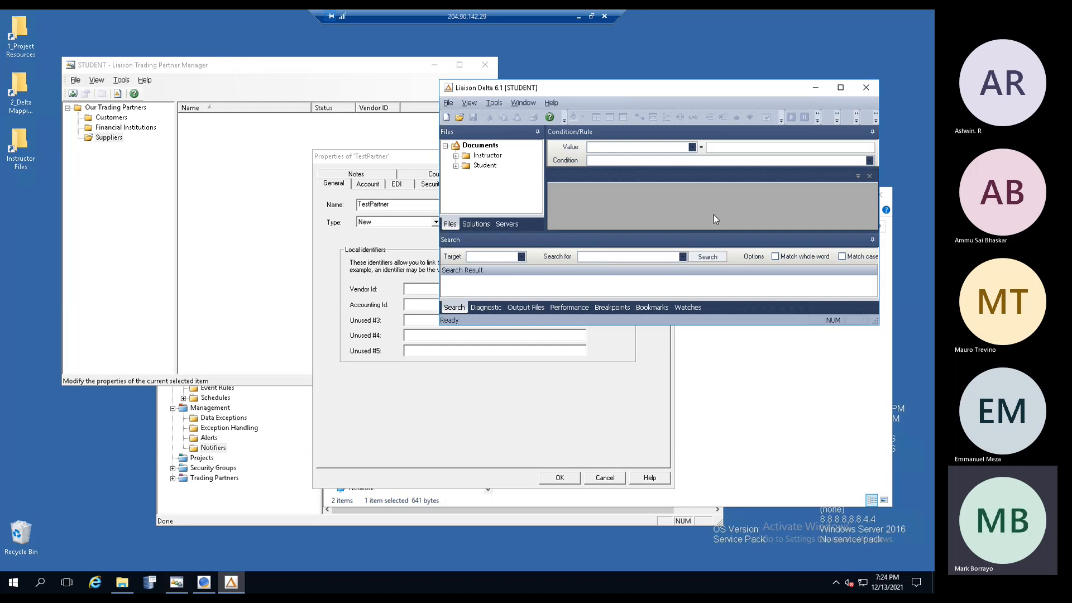
{"action": "left_click", "coordinate": [340, 276]}
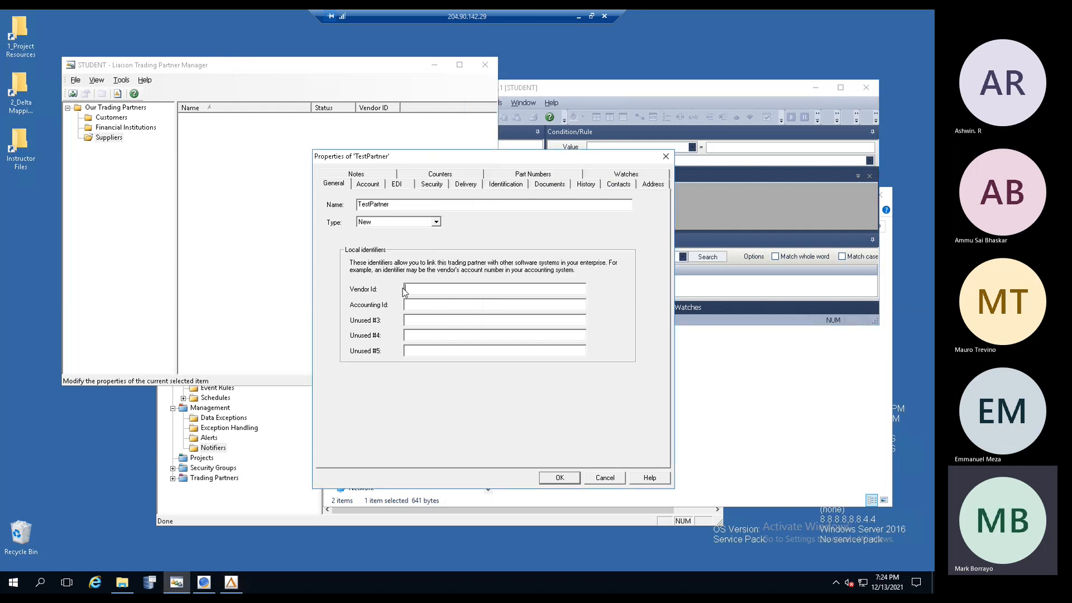
{"action": "left_click", "coordinate": [502, 185]}
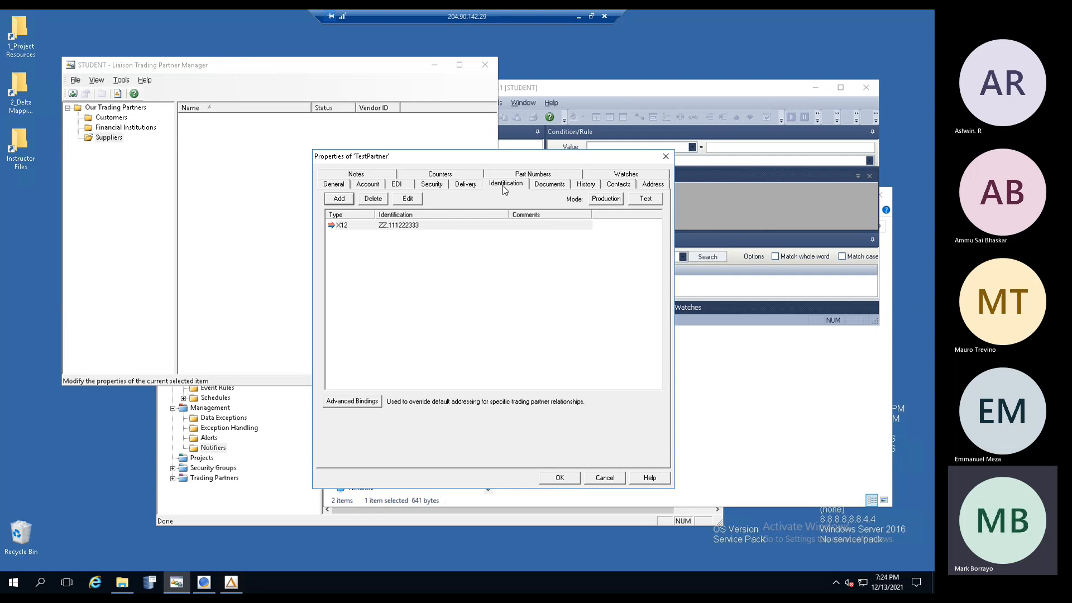
{"action": "left_click", "coordinate": [415, 226]}
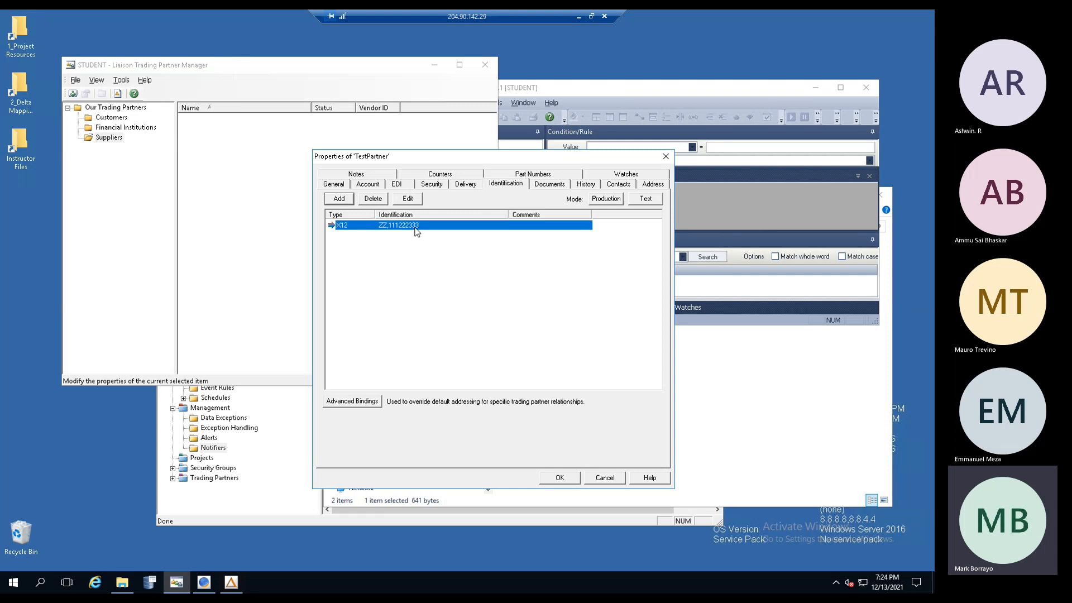
{"action": "left_click", "coordinate": [334, 184]}
{"action": "left_click", "coordinate": [420, 291]}
{"action": "left_click", "coordinate": [415, 335]}
{"action": "left_click", "coordinate": [416, 350]}
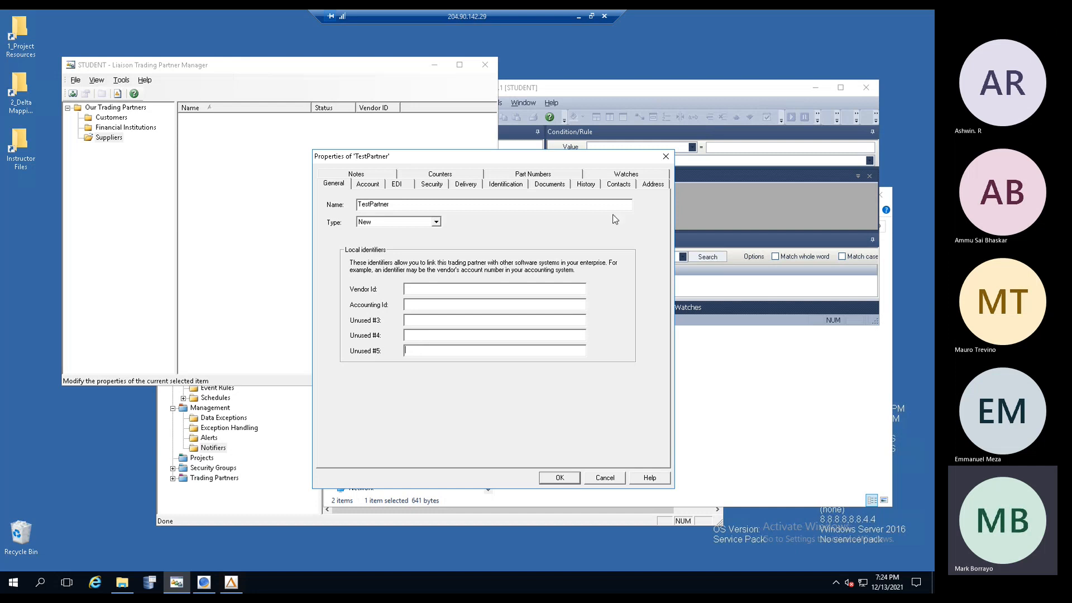
{"action": "left_click", "coordinate": [374, 175]}
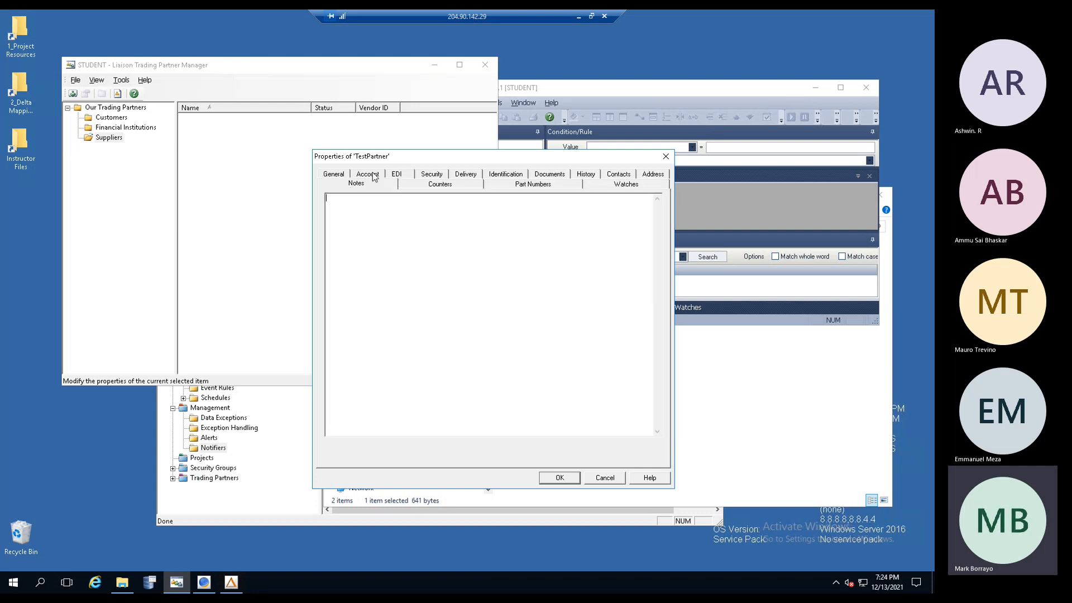
{"action": "left_click", "coordinate": [660, 176]}
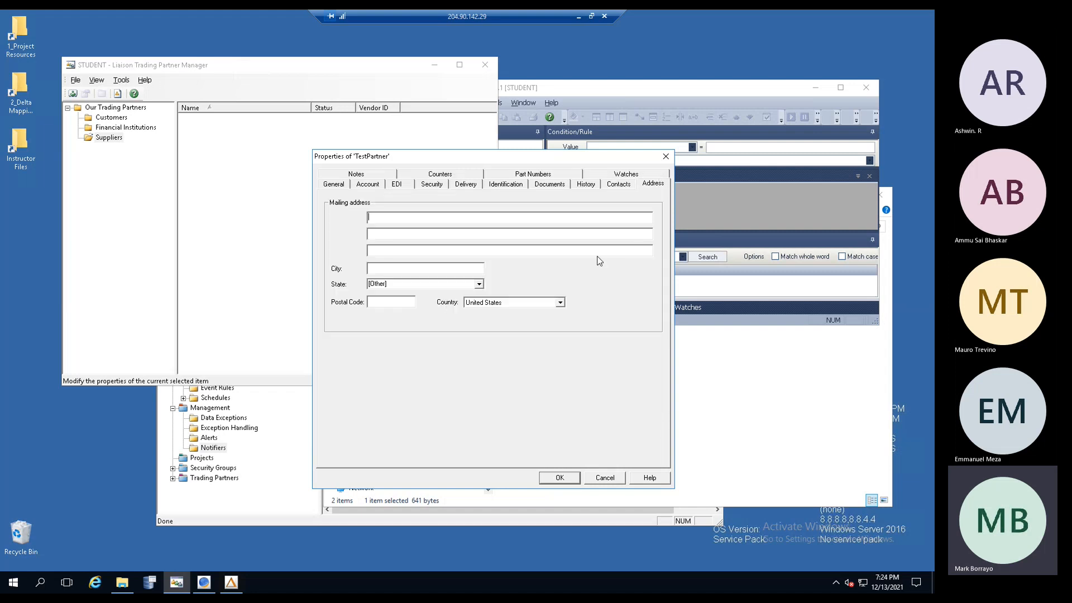
{"action": "left_click", "coordinate": [619, 185]}
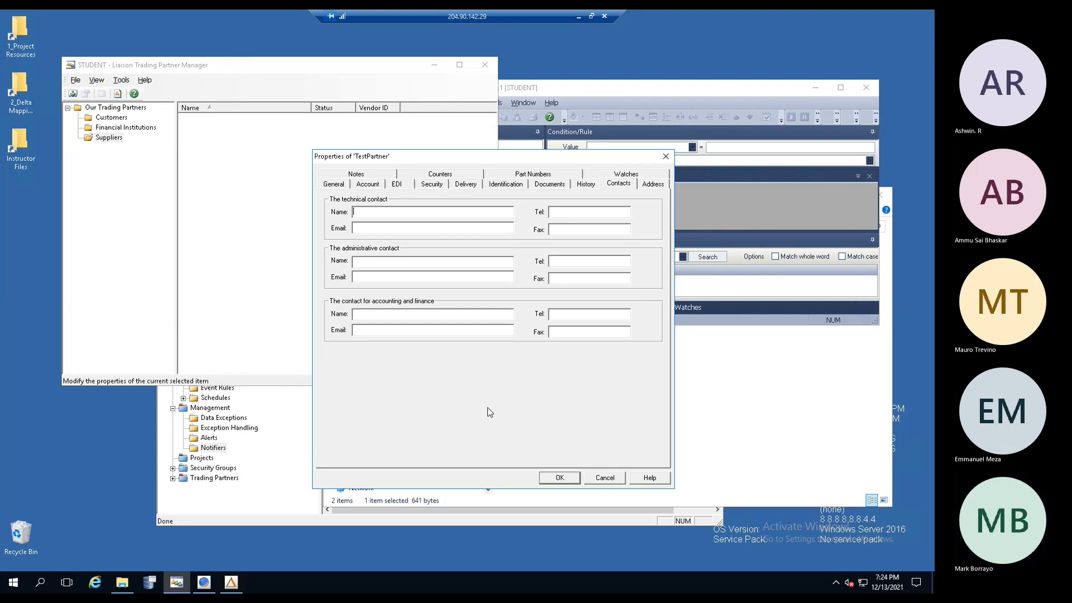
{"action": "left_click", "coordinate": [366, 185]}
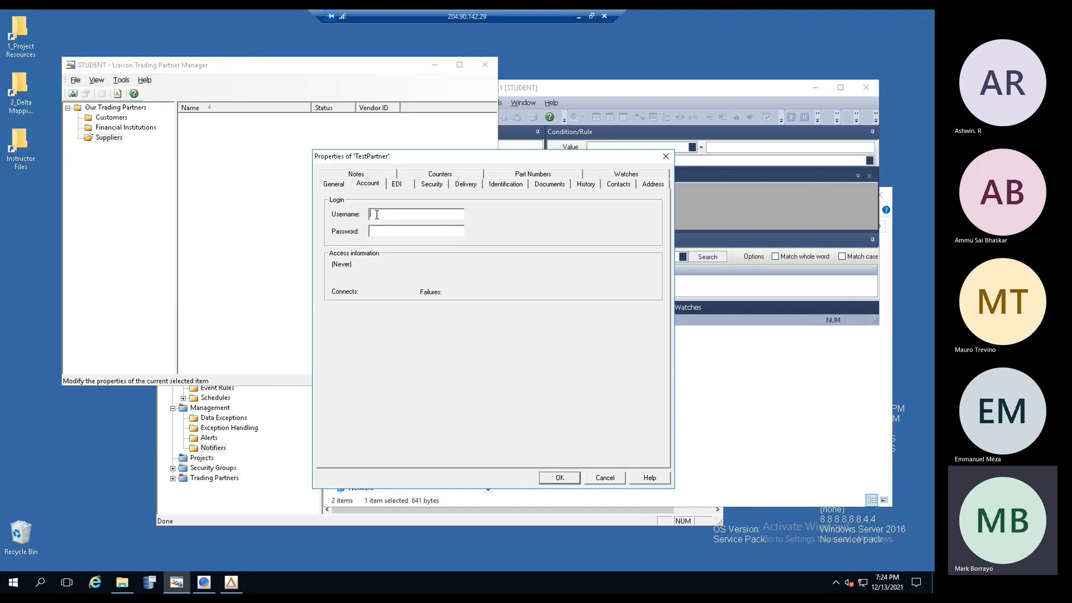
{"action": "left_click", "coordinate": [338, 185]}
{"action": "left_click", "coordinate": [402, 224]}
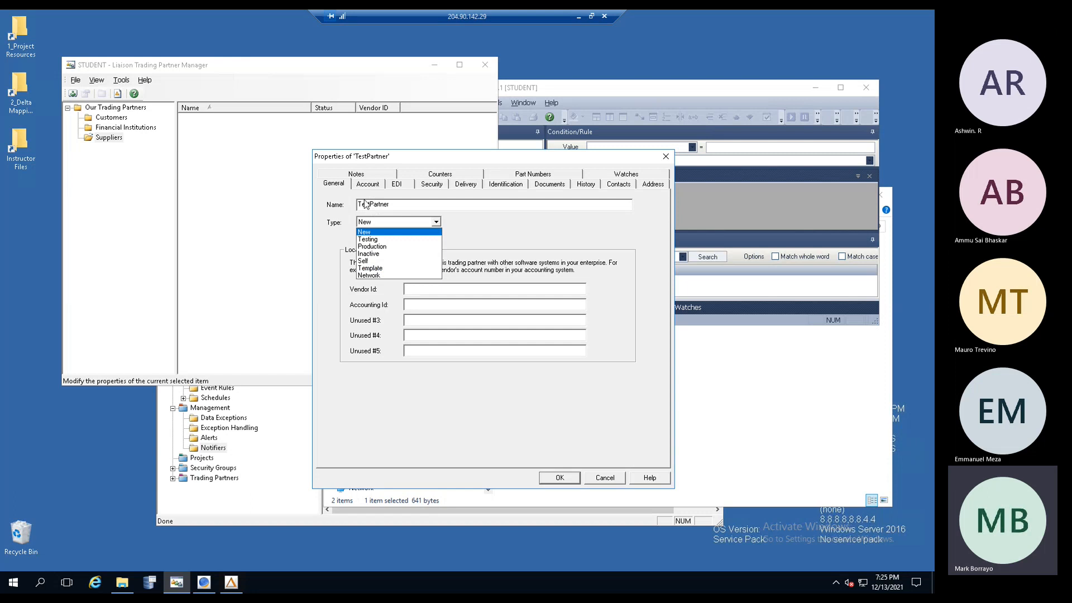
- Keep TestPartner's type as New, review the Account username and password, and show the EDI settings
{"action": "left_click", "coordinate": [328, 184]}
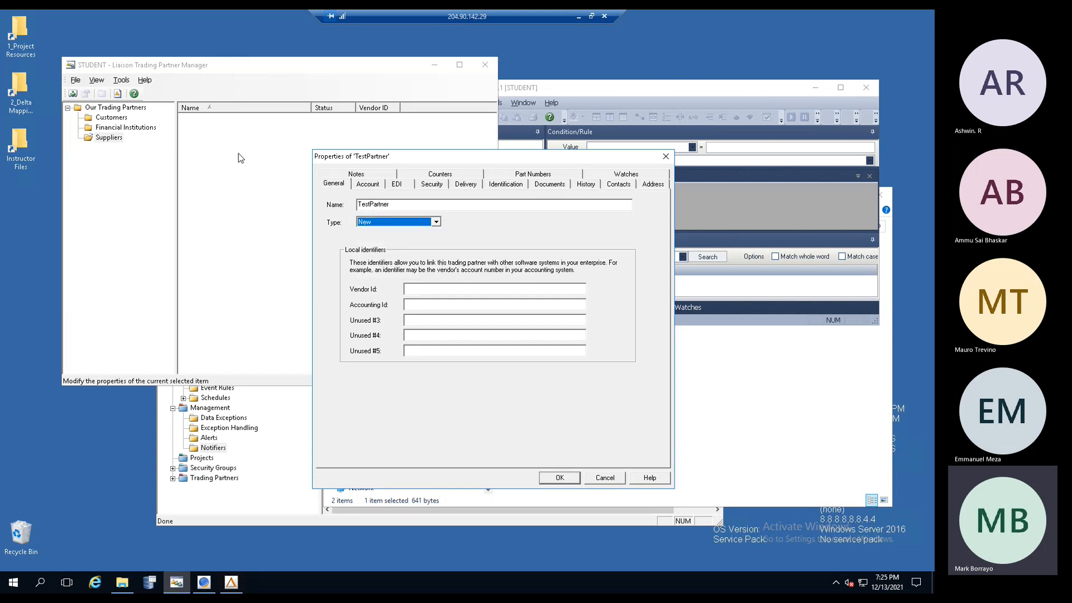
{"action": "left_click", "coordinate": [377, 187]}
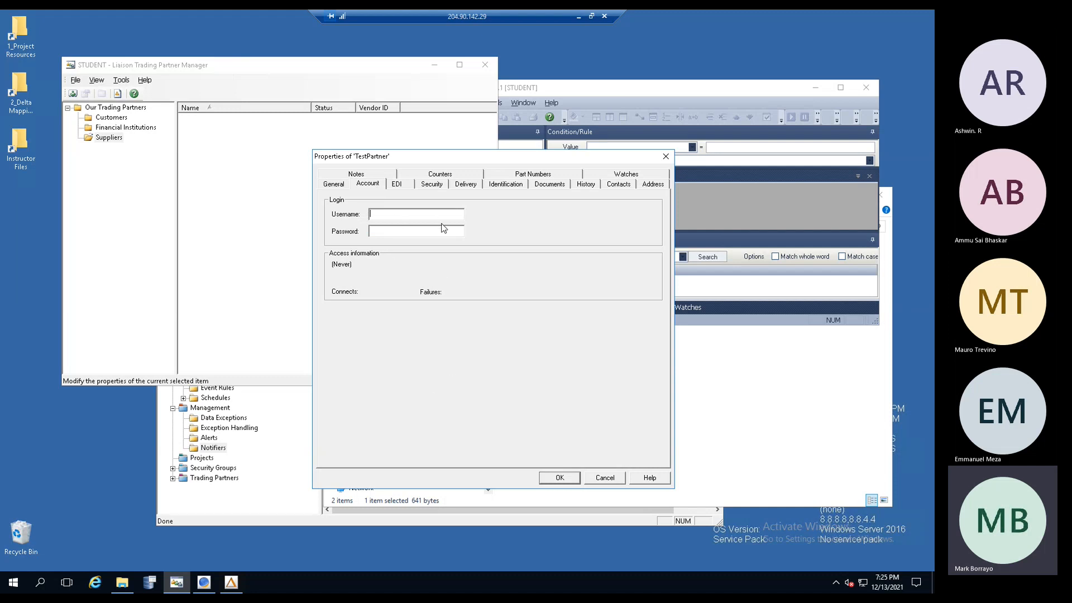
{"action": "left_click", "coordinate": [384, 215]}
{"action": "left_click", "coordinate": [384, 232]}
{"action": "left_click", "coordinate": [400, 186]}
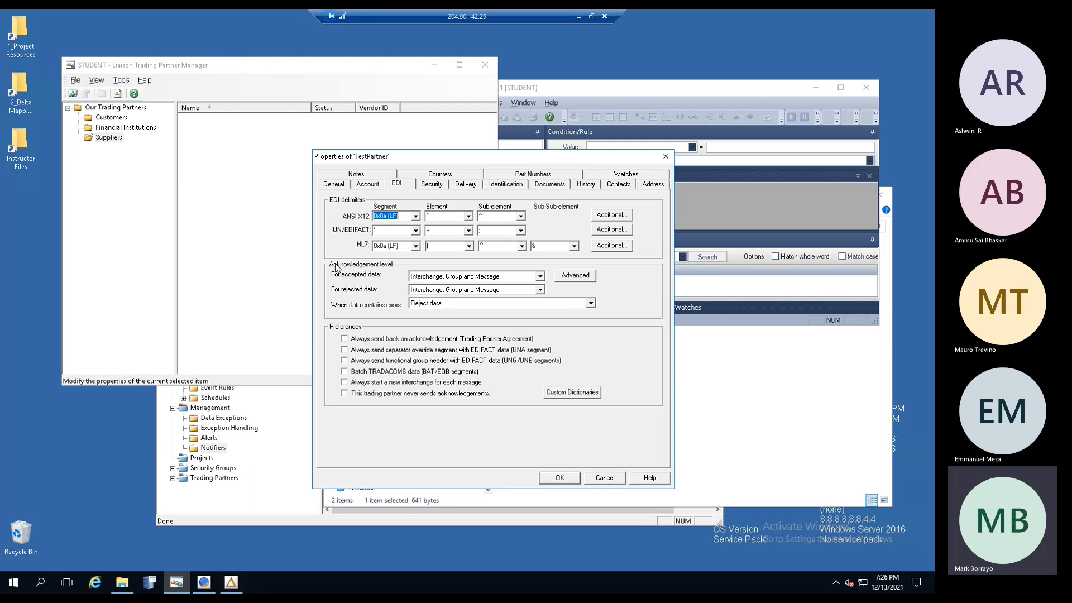
- Set the accepted-data acknowledgement level to None, leaving 'always send acknowledgement' unchecked, and view Security
{"action": "left_click", "coordinate": [540, 278]}
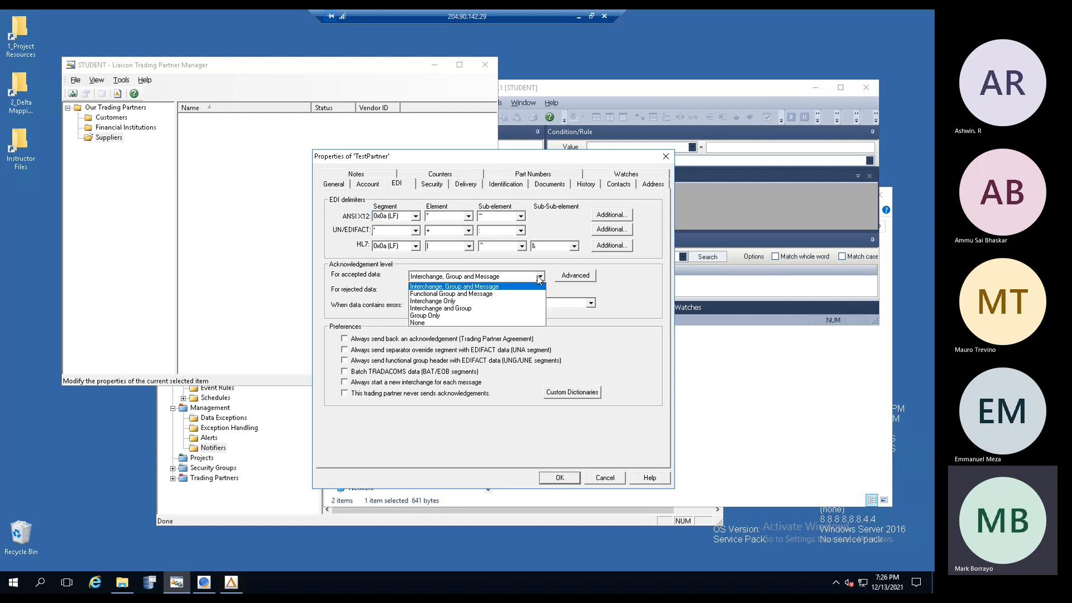
{"action": "left_click", "coordinate": [437, 323]}
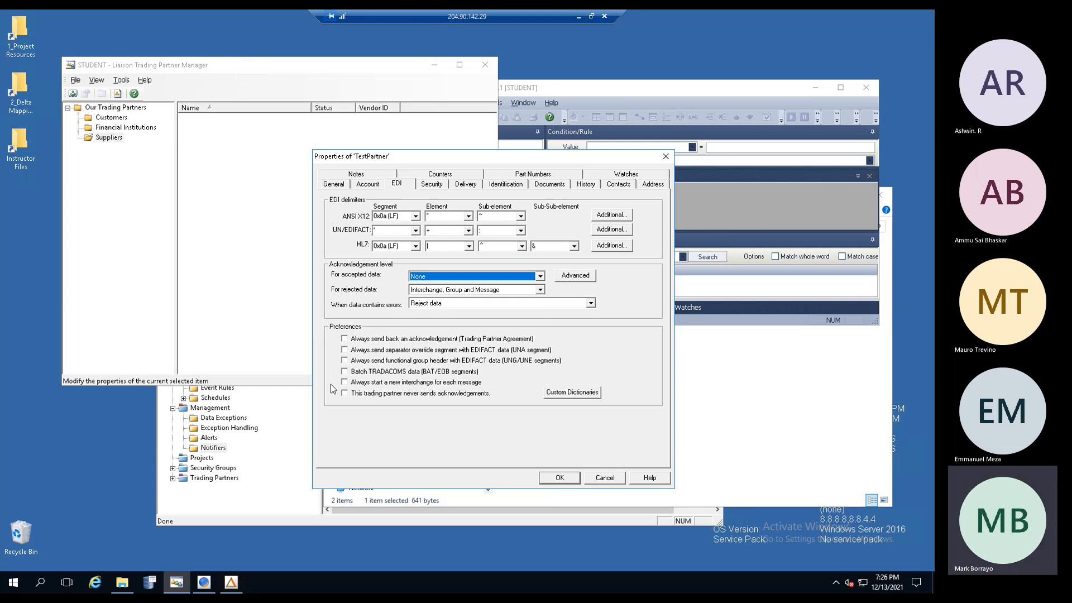
{"action": "left_click", "coordinate": [347, 340]}
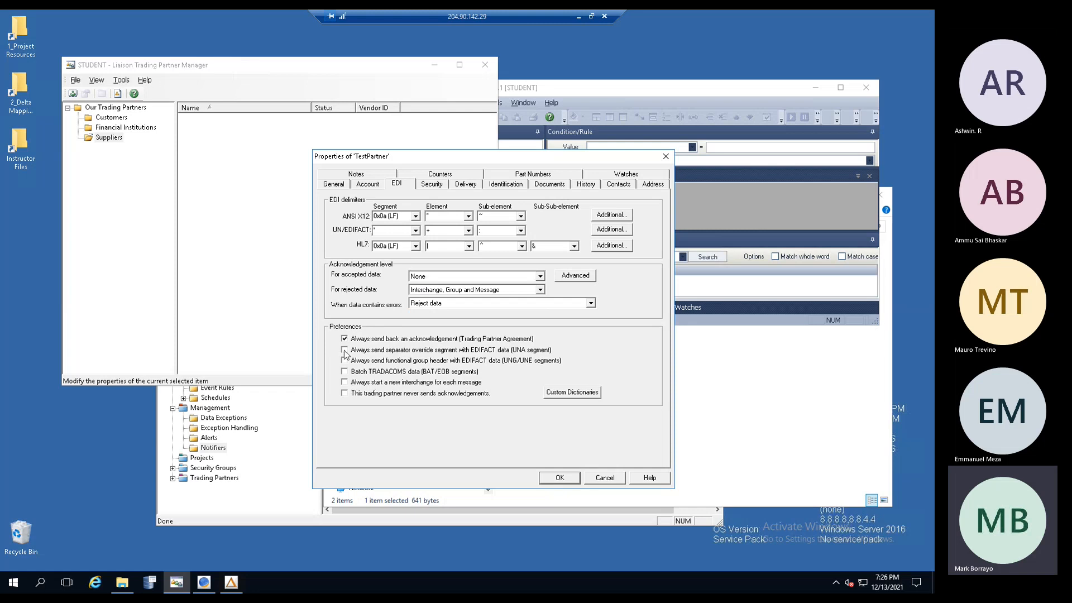
{"action": "left_click", "coordinate": [348, 340]}
{"action": "left_click", "coordinate": [434, 187]}
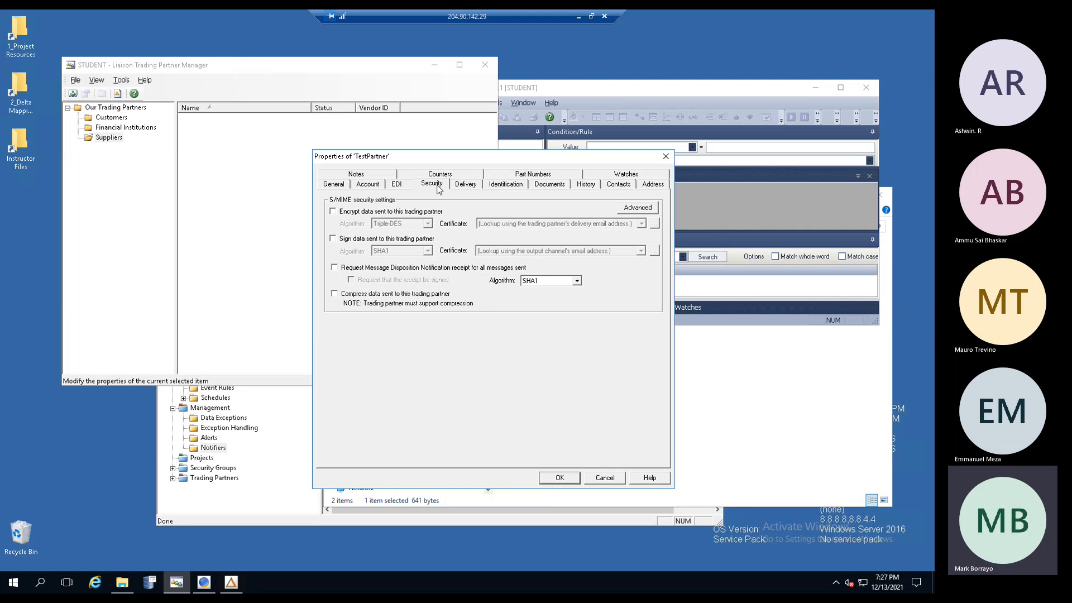
- On Delivery, explore an advanced binding's types, criteria and File channel, then cancel it
{"action": "left_click", "coordinate": [467, 184]}
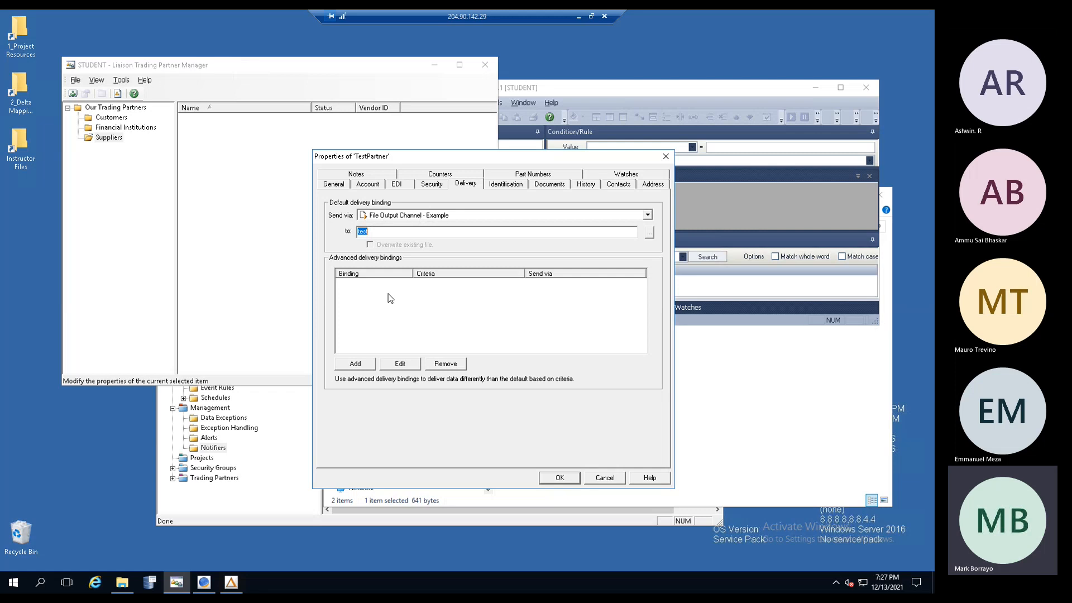
{"action": "left_click", "coordinate": [356, 364]}
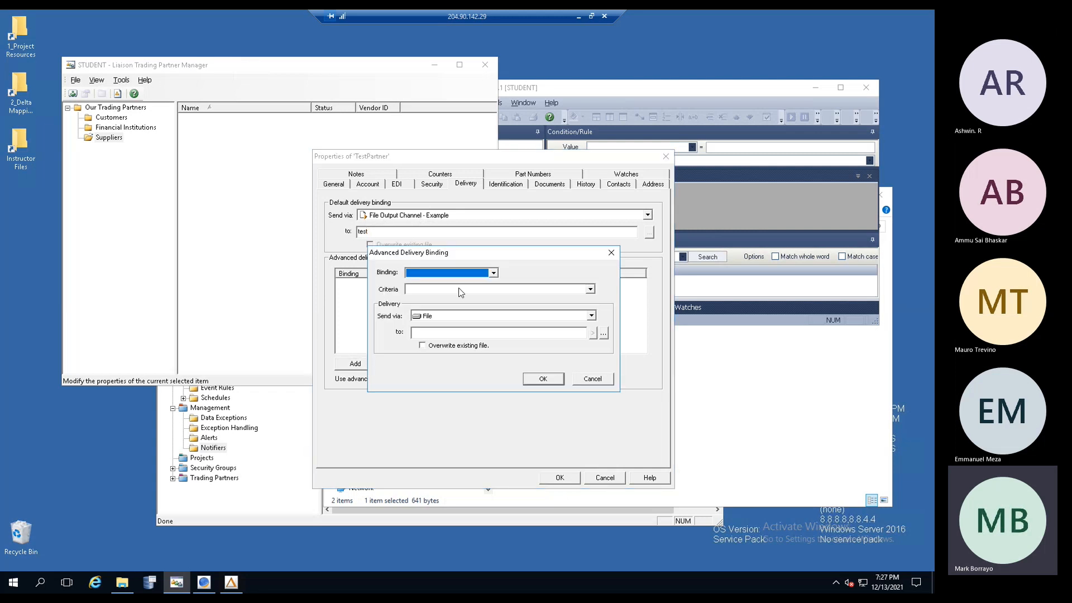
{"action": "left_click", "coordinate": [494, 273]}
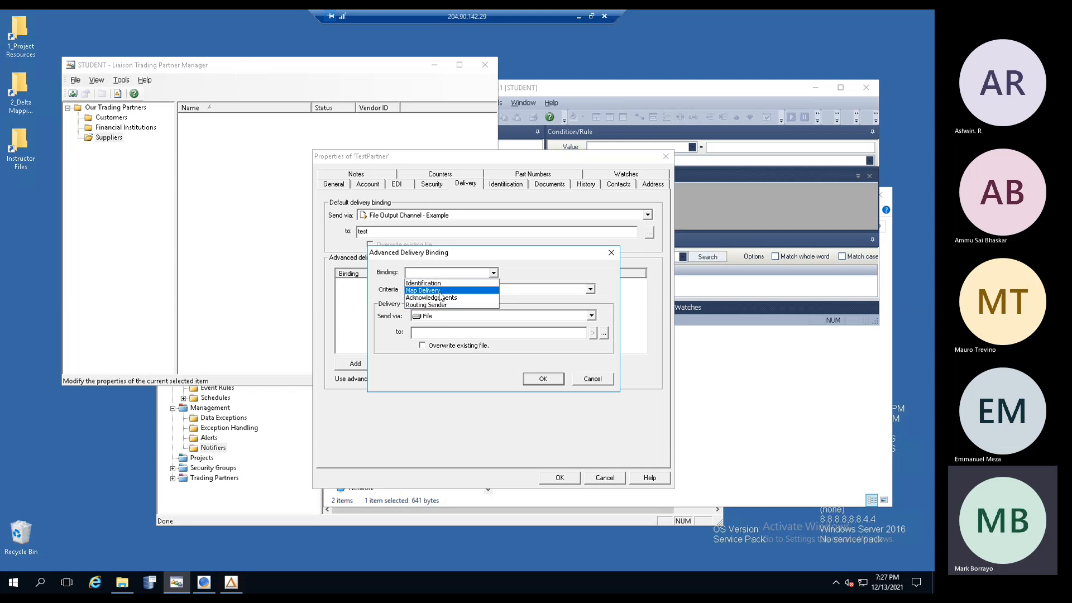
{"action": "left_click", "coordinate": [527, 271]}
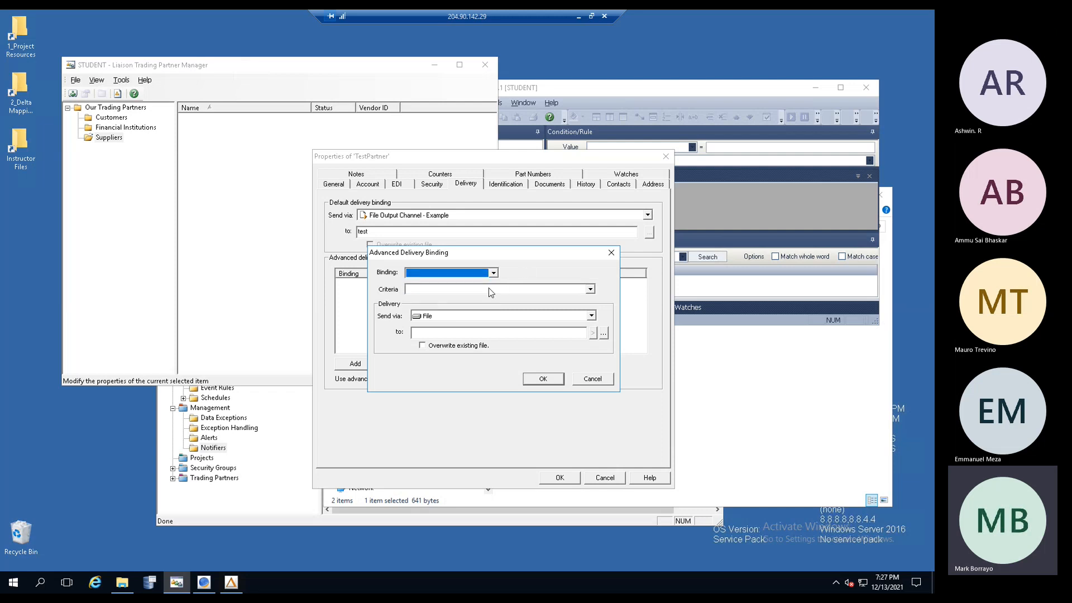
{"action": "left_click", "coordinate": [488, 288]}
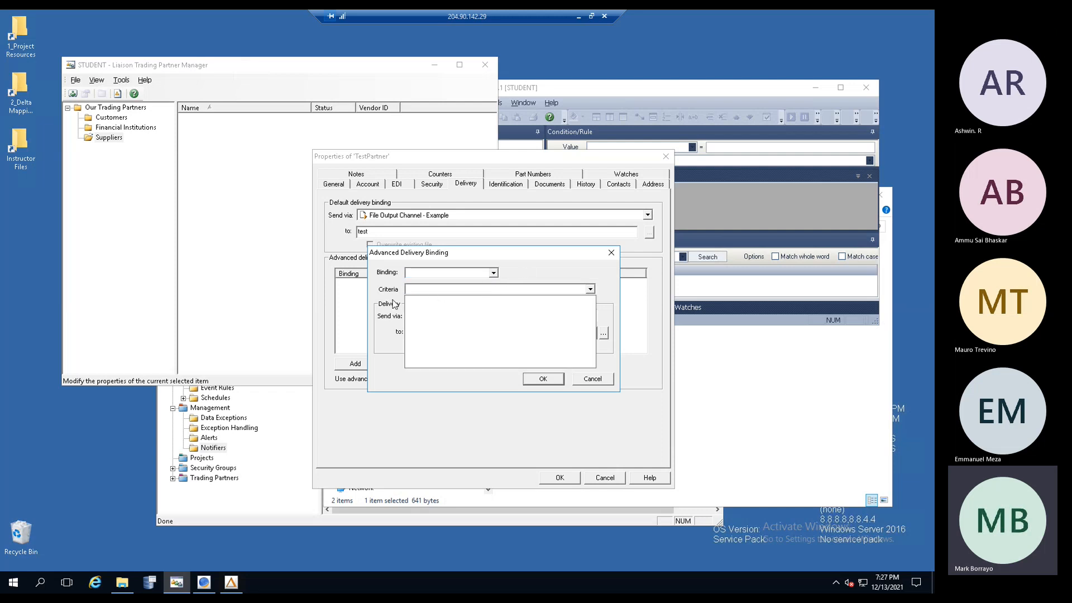
{"action": "left_click", "coordinate": [386, 300]}
{"action": "left_click", "coordinate": [447, 318]}
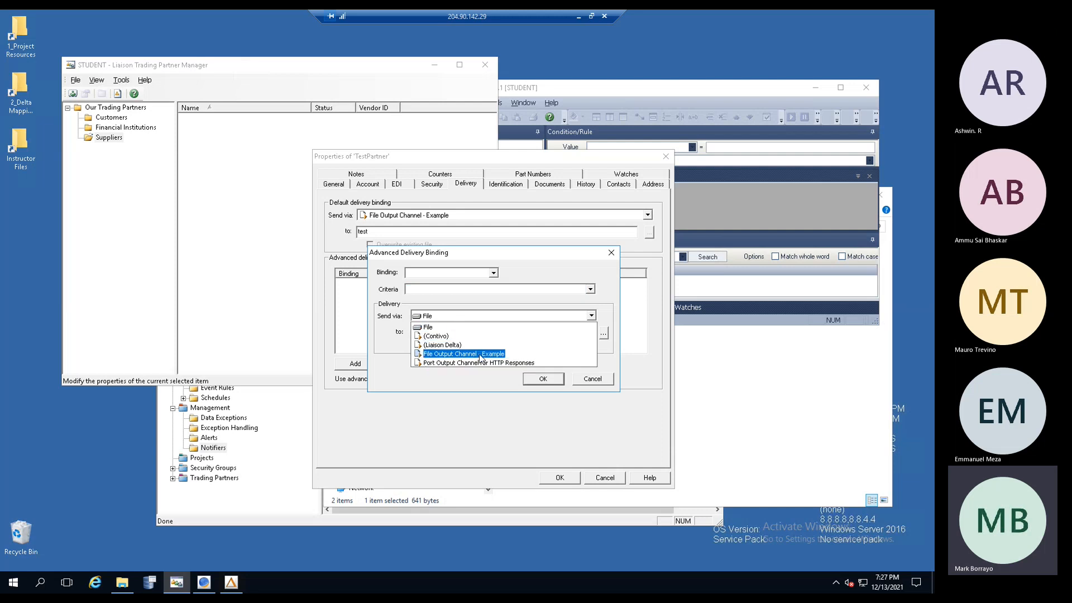
{"action": "left_click", "coordinate": [514, 279]}
{"action": "left_click", "coordinate": [592, 379]}
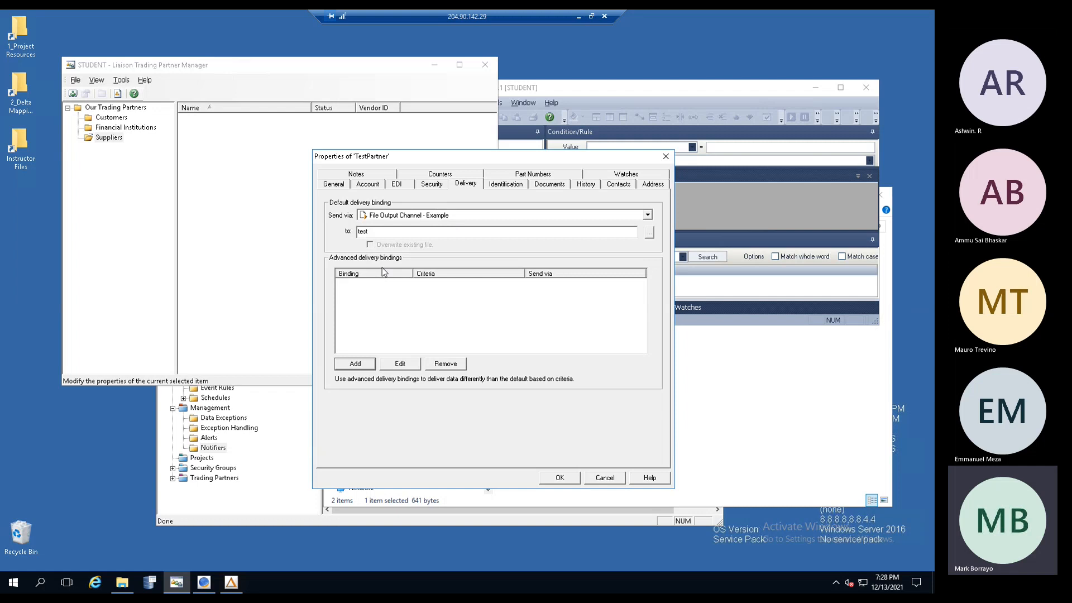
- Cancel a second binding and list the identifier types available on the Identification page
{"action": "left_click", "coordinate": [364, 365]}
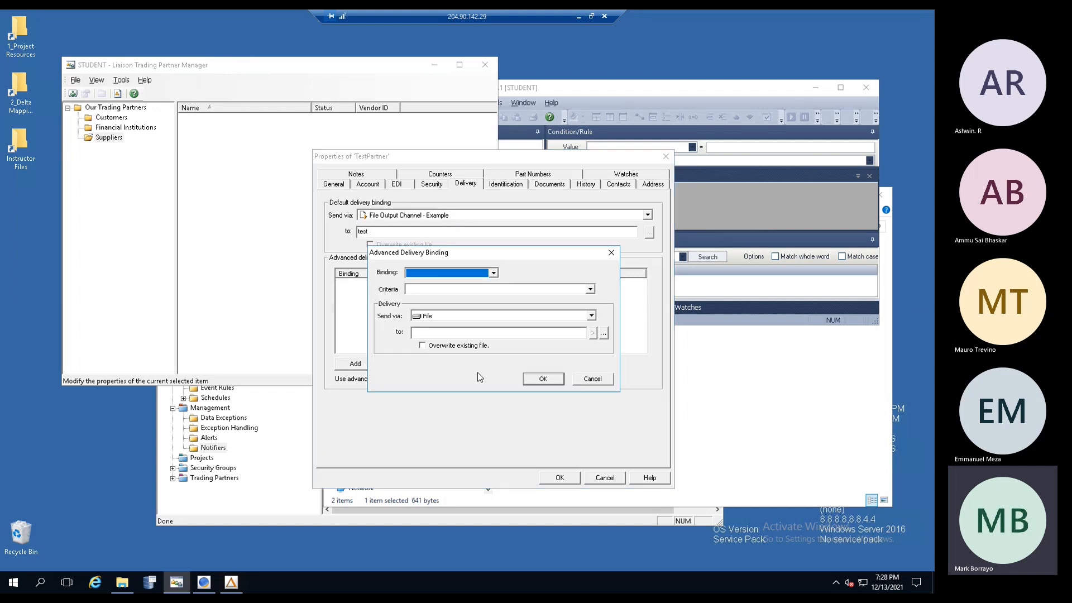
{"action": "left_click", "coordinate": [590, 382]}
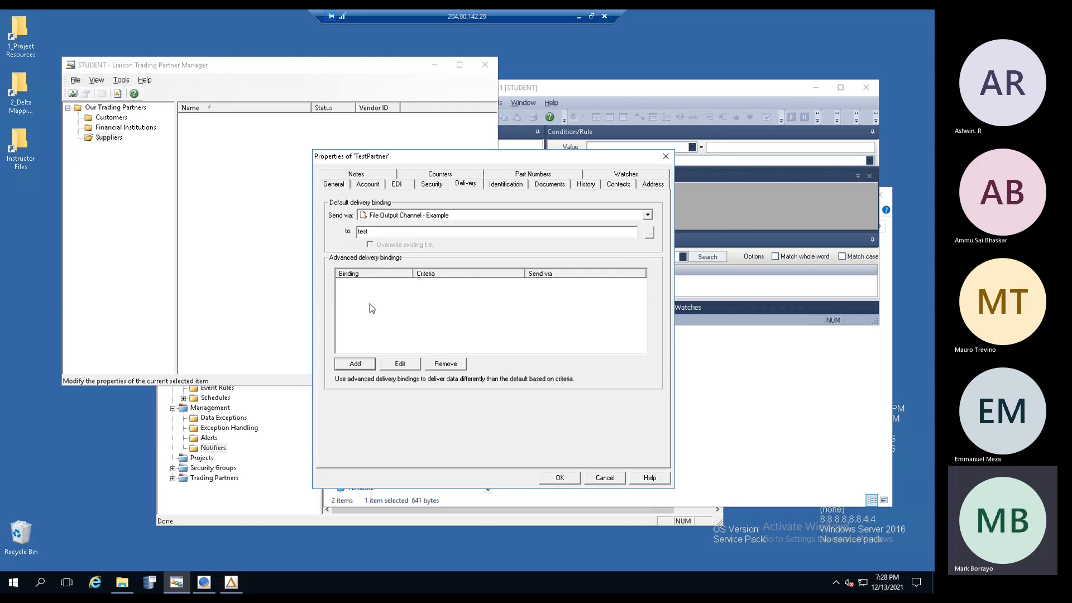
{"action": "left_click", "coordinate": [519, 189]}
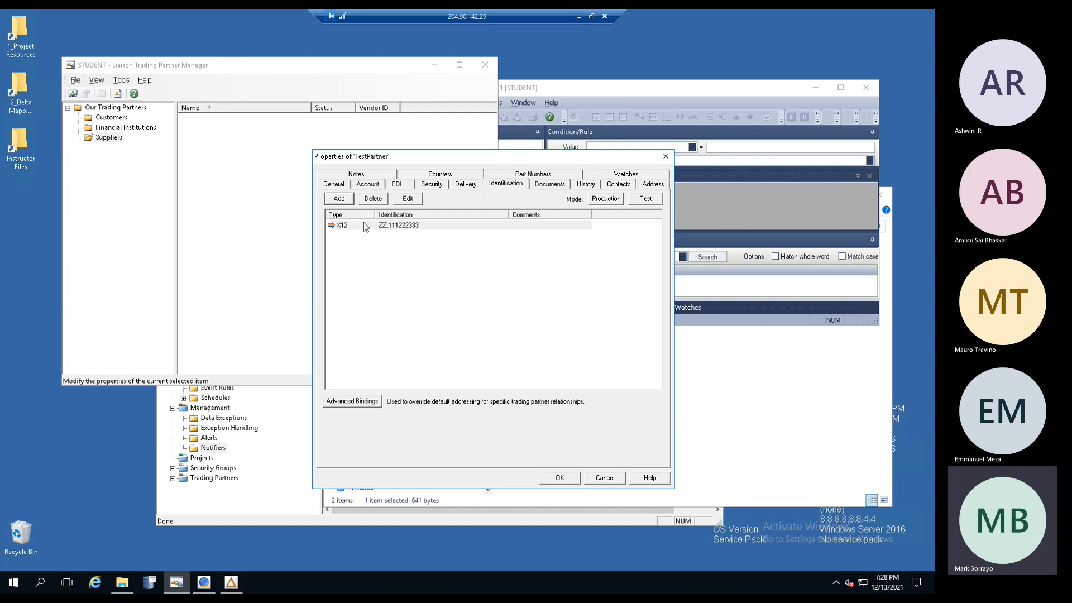
{"action": "left_click", "coordinate": [342, 199]}
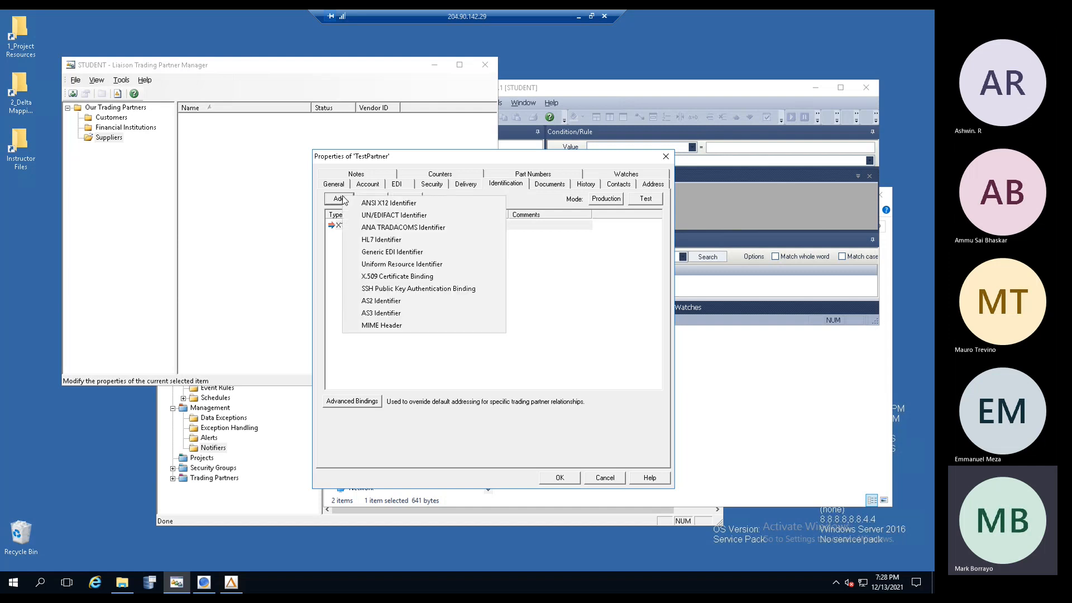
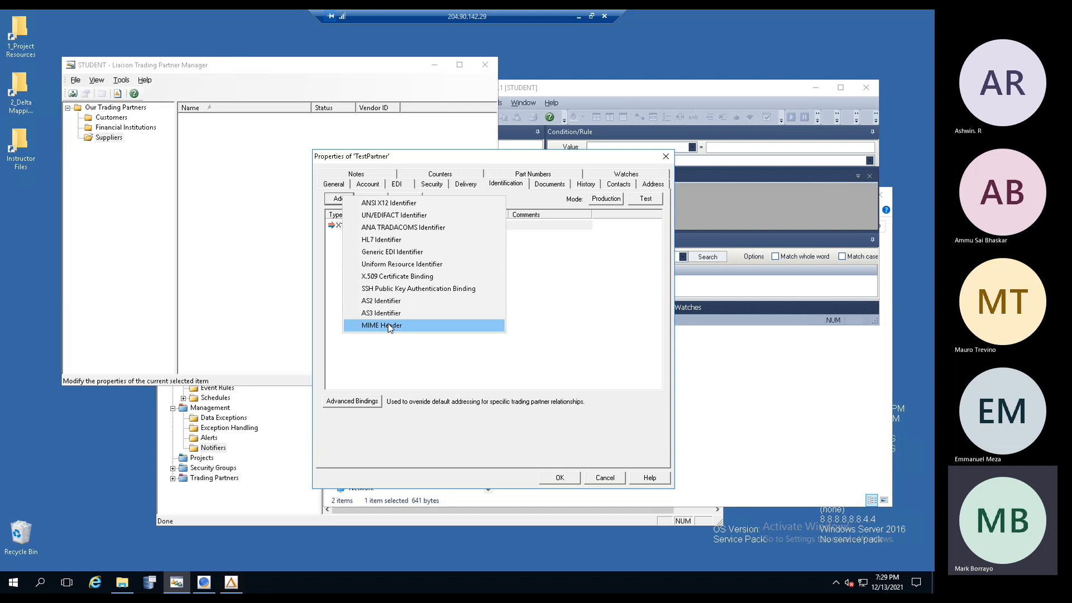
- Keep TestPartner's single X12 identifier and review its EDI and S/MIME security settings
{"action": "left_click", "coordinate": [560, 299]}
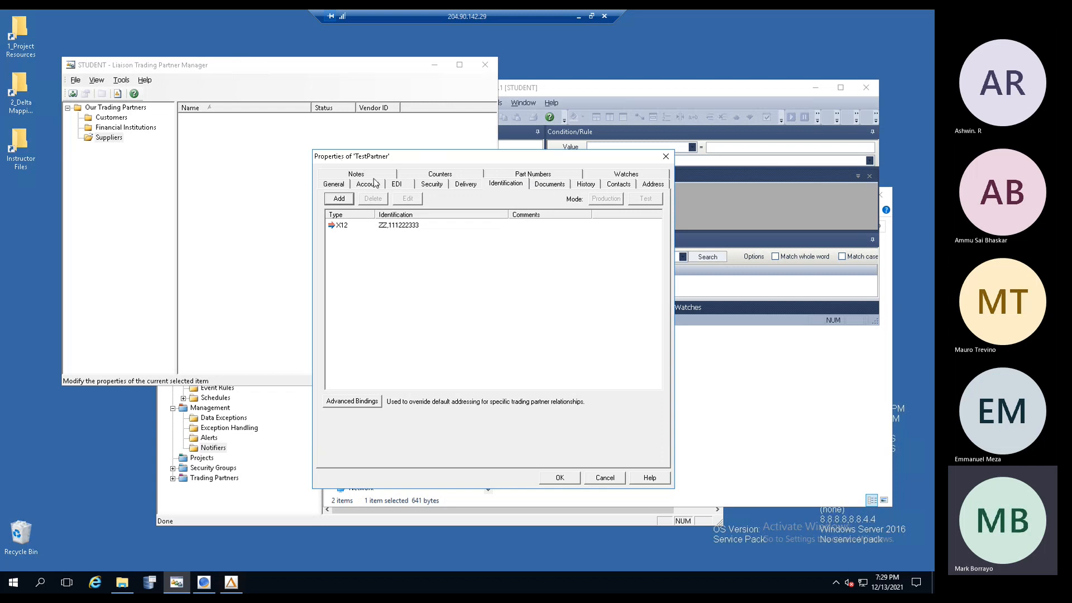
{"action": "left_click", "coordinate": [403, 228]}
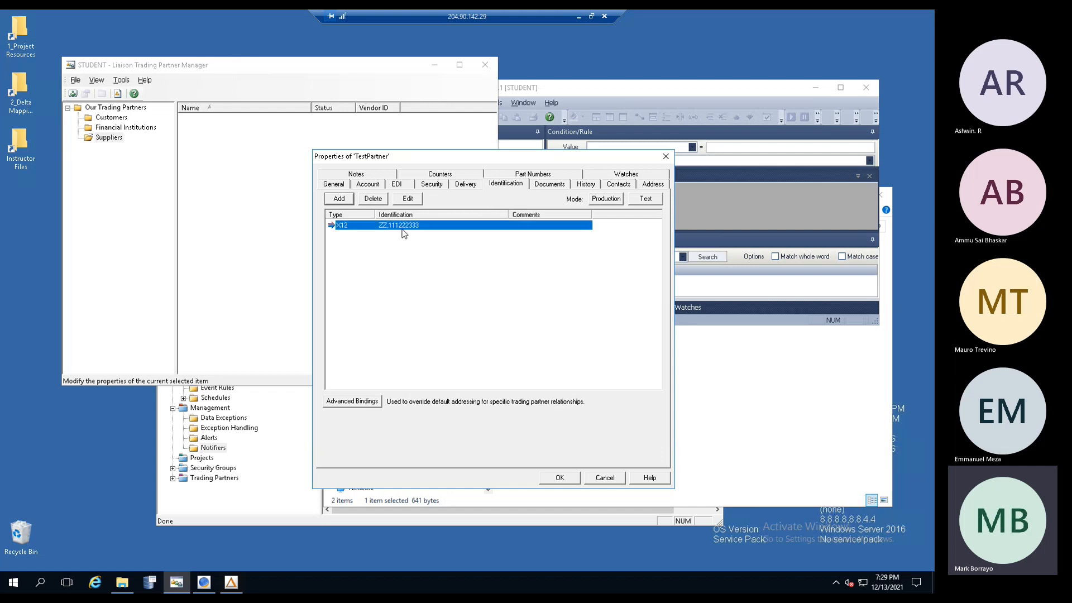
{"action": "left_click", "coordinate": [396, 186]}
{"action": "left_click", "coordinate": [433, 186]}
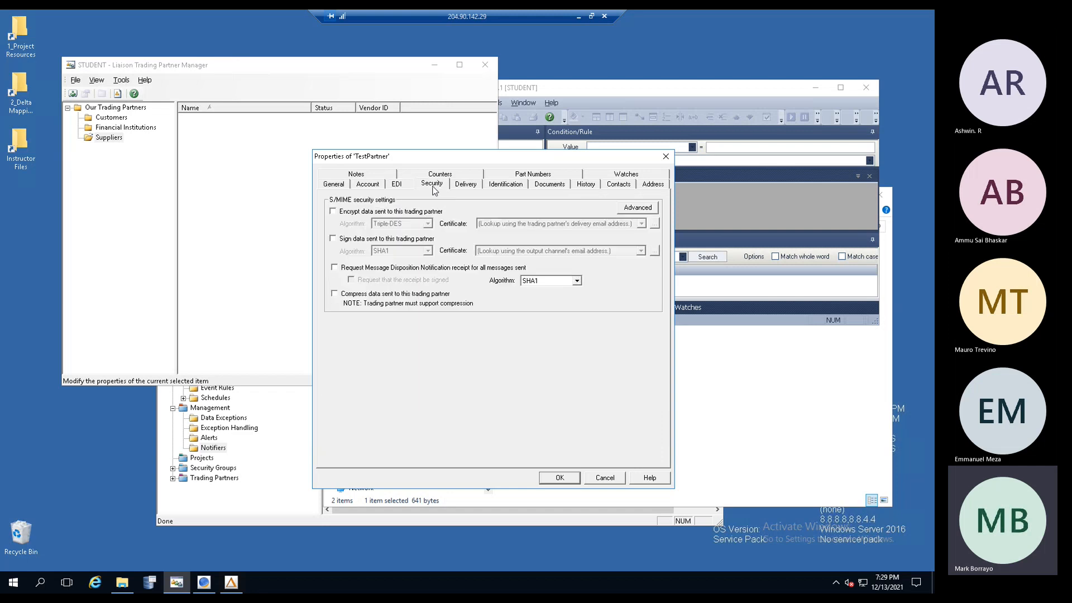
- Review TestPartner's delivery settings and document list, then return to the ECS Management Console
{"action": "left_click", "coordinate": [470, 186]}
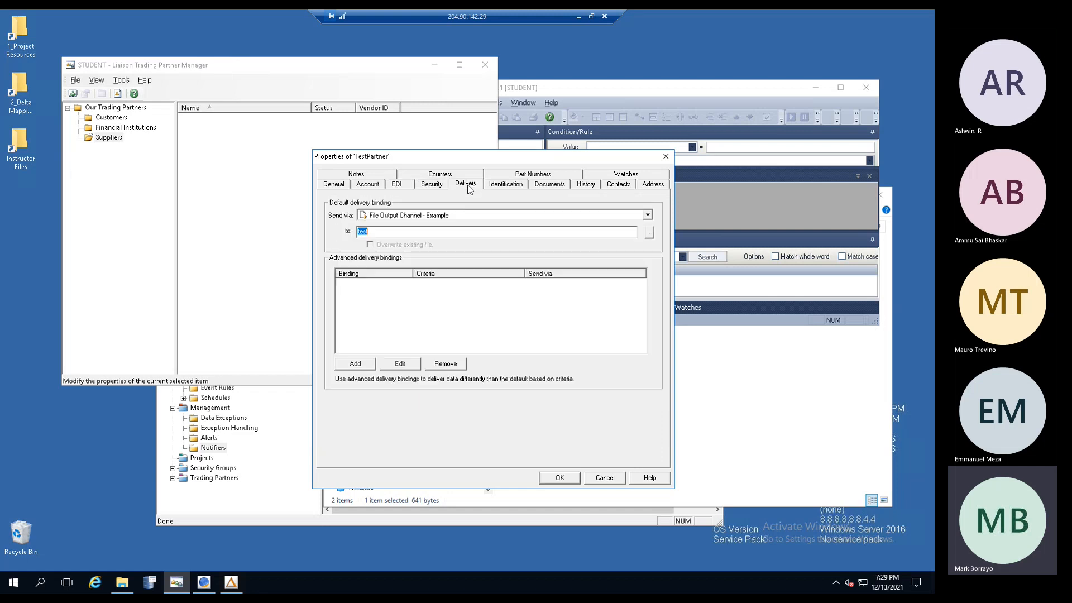
{"action": "left_click", "coordinate": [550, 185]}
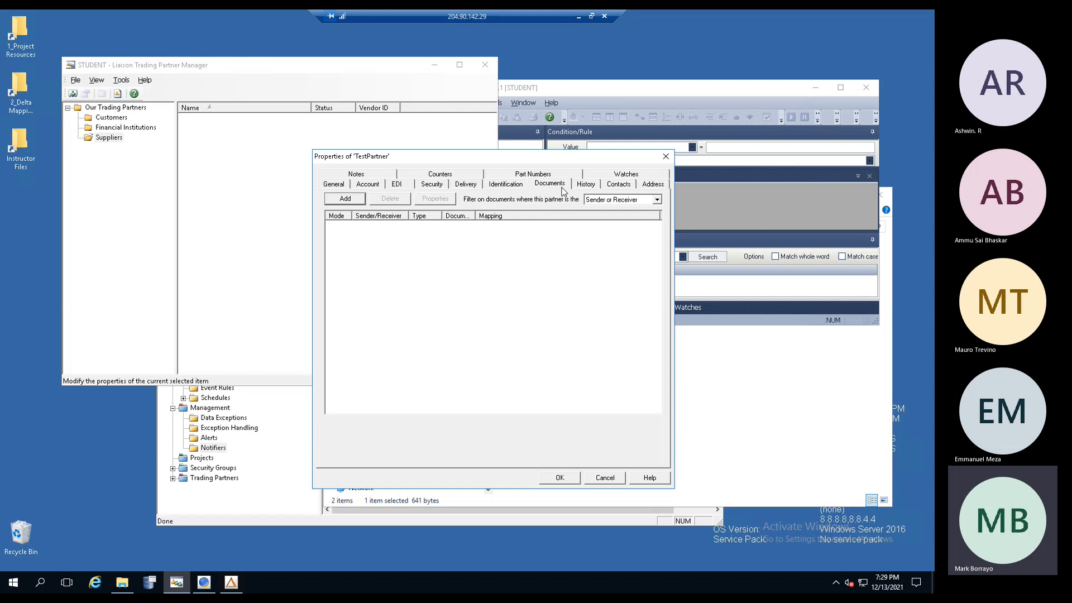
{"action": "left_click", "coordinate": [499, 184]}
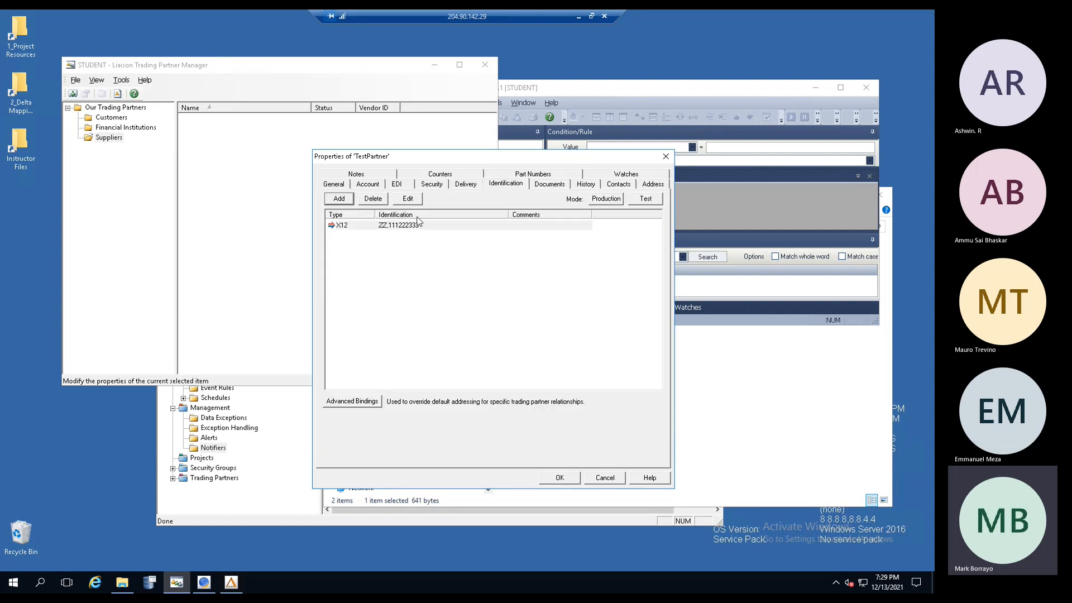
{"action": "left_click", "coordinate": [547, 185]}
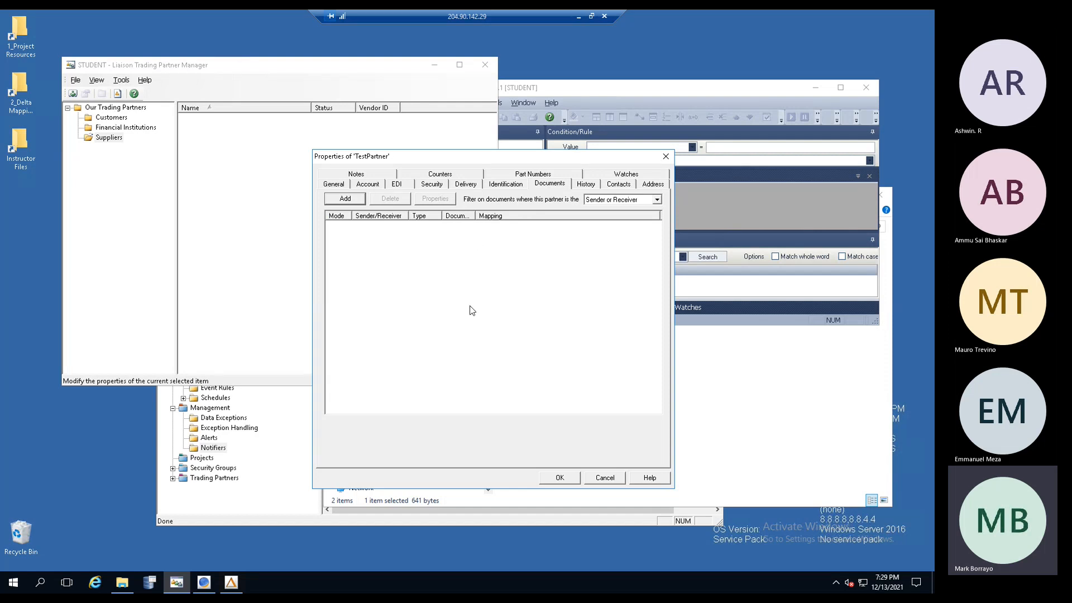
{"action": "left_click", "coordinate": [228, 419]}
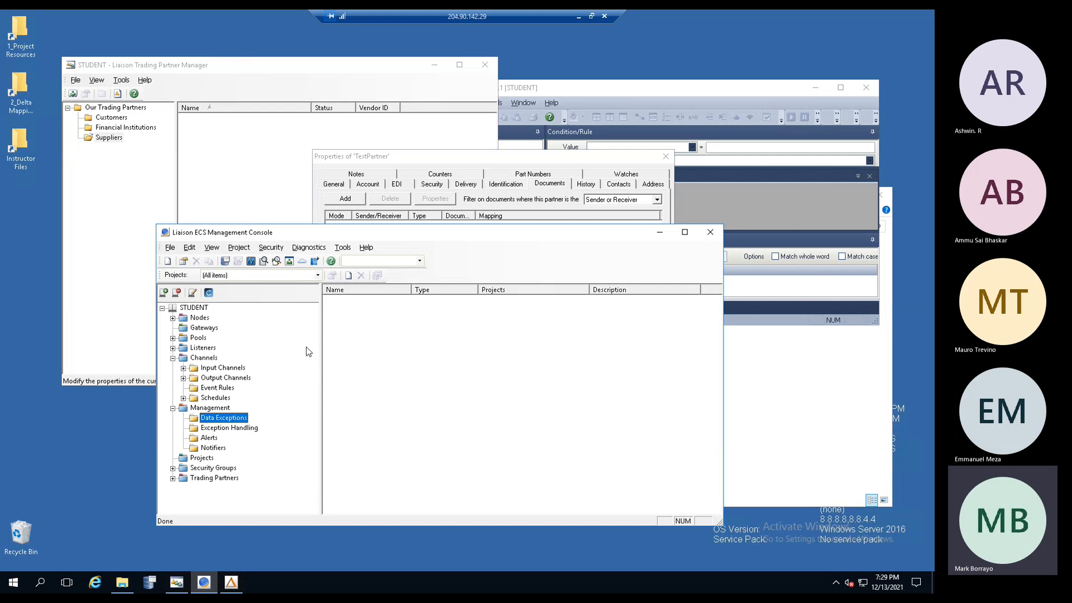
- Check TestPartner's change history and save its properties with OK
{"action": "left_click", "coordinate": [449, 158]}
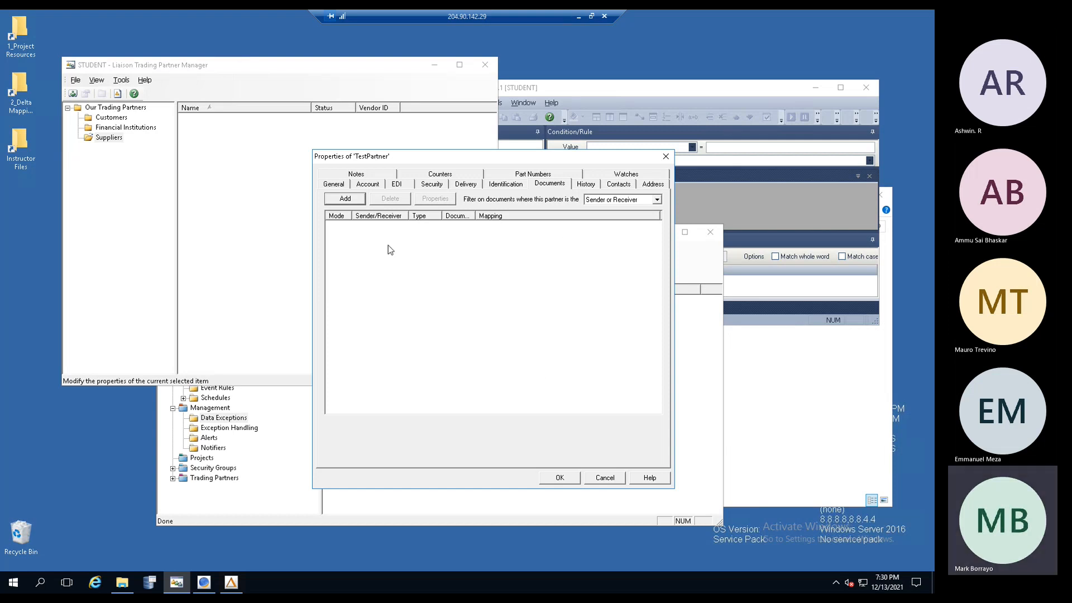
{"action": "left_click", "coordinate": [587, 185]}
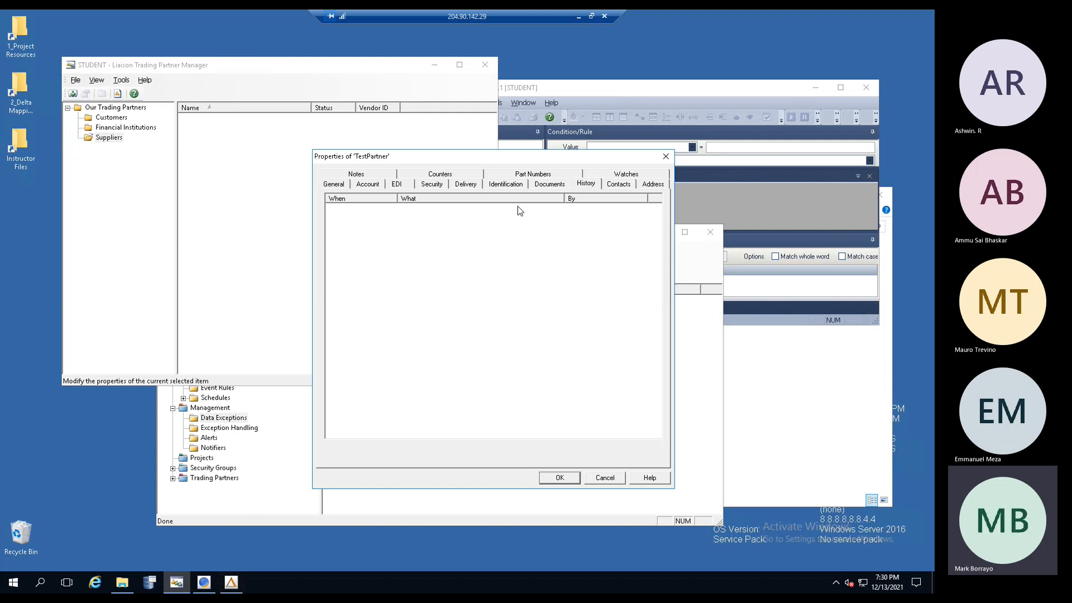
{"action": "left_click", "coordinate": [559, 477]}
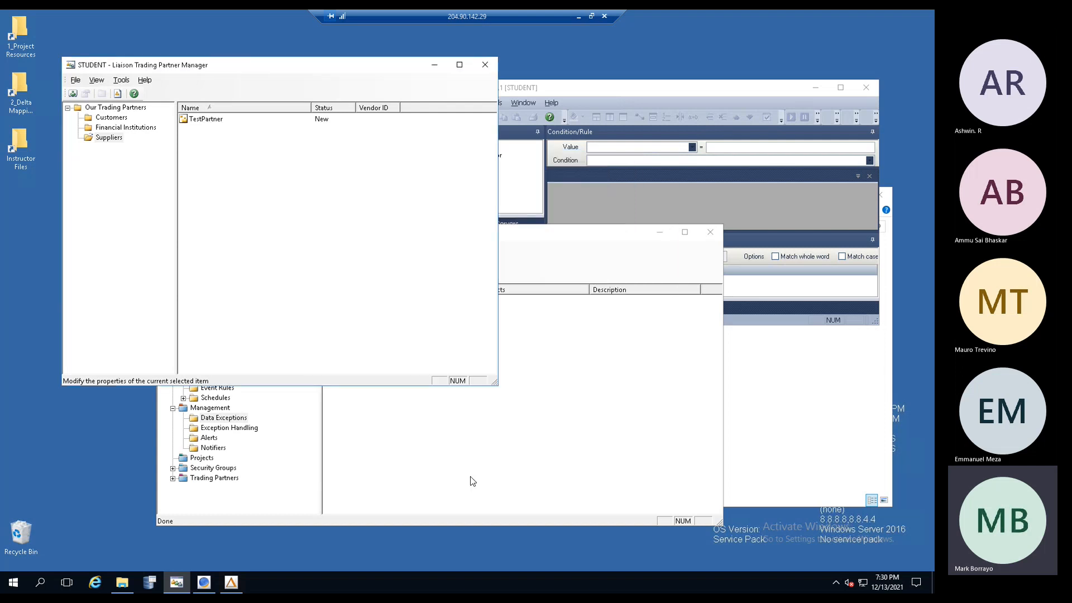
{"action": "left_click", "coordinate": [501, 461]}
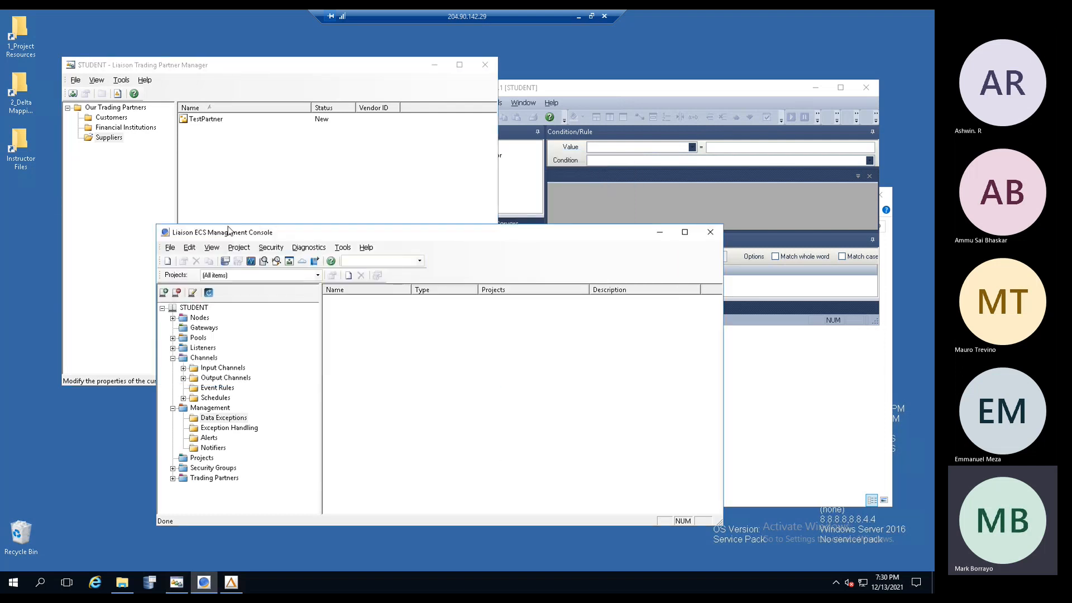
{"action": "left_click", "coordinate": [247, 189]}
{"action": "double_click", "coordinate": [203, 119]}
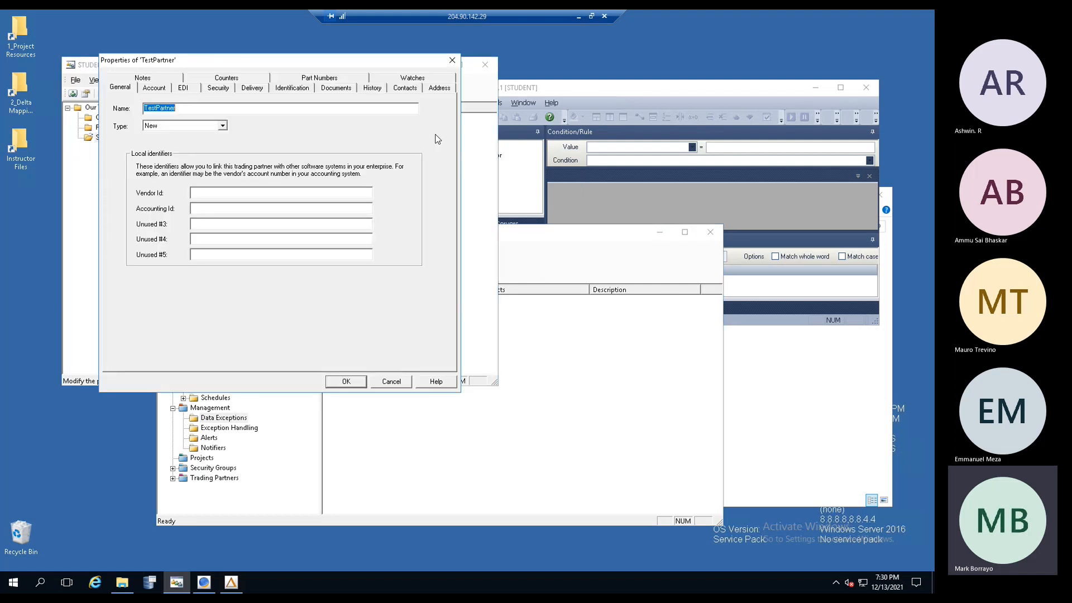
{"action": "left_click", "coordinate": [371, 88]}
{"action": "left_click", "coordinate": [245, 120]}
{"action": "left_click", "coordinate": [247, 143]}
{"action": "left_click_drag", "start_coordinate": [245, 61], "coordinate": [478, 175]}
{"action": "left_click", "coordinate": [465, 226]}
{"action": "left_click", "coordinate": [466, 234]}
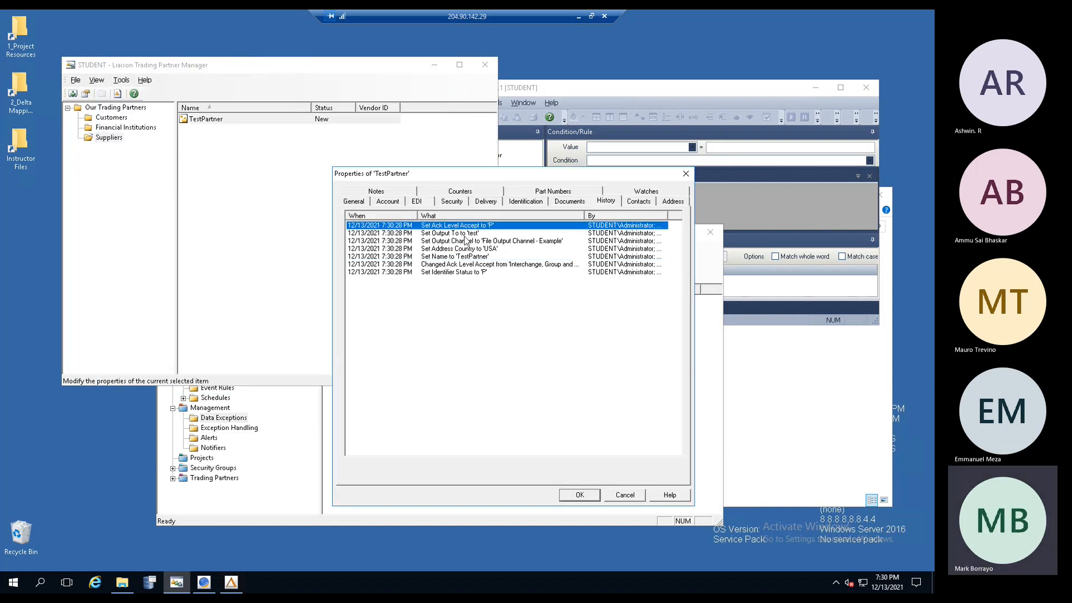
{"action": "left_click", "coordinate": [466, 242]}
{"action": "left_click", "coordinate": [466, 250]}
{"action": "left_click", "coordinate": [464, 258]}
{"action": "left_click", "coordinate": [463, 265]}
{"action": "left_click", "coordinate": [462, 273]}
{"action": "left_click", "coordinate": [468, 226]}
{"action": "left_click", "coordinate": [479, 249]}
{"action": "key", "text": "Up"}
{"action": "key", "text": "Up"}
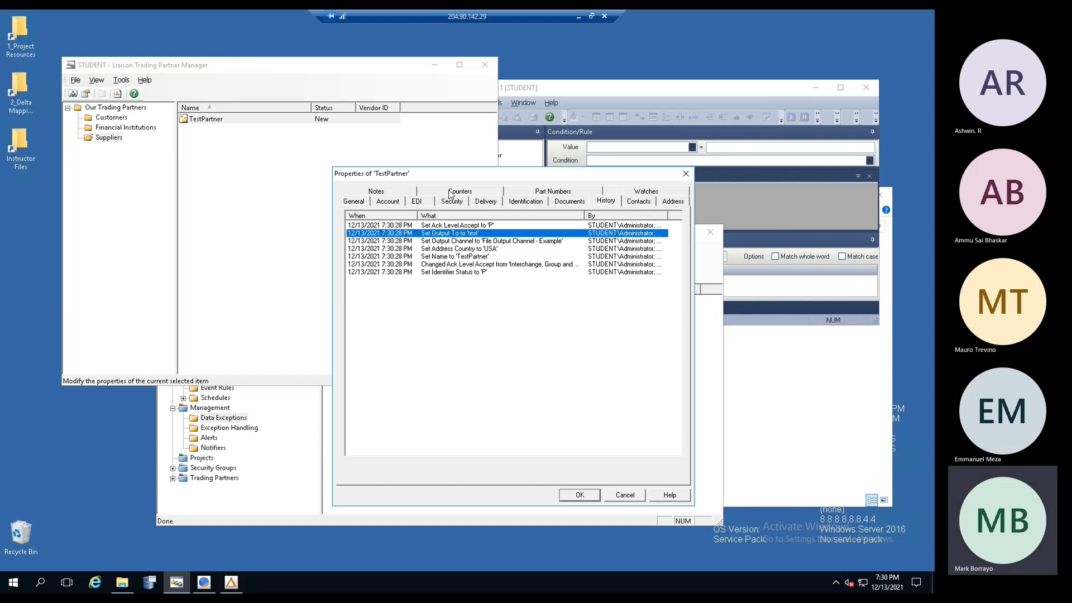
{"action": "left_click", "coordinate": [391, 192]}
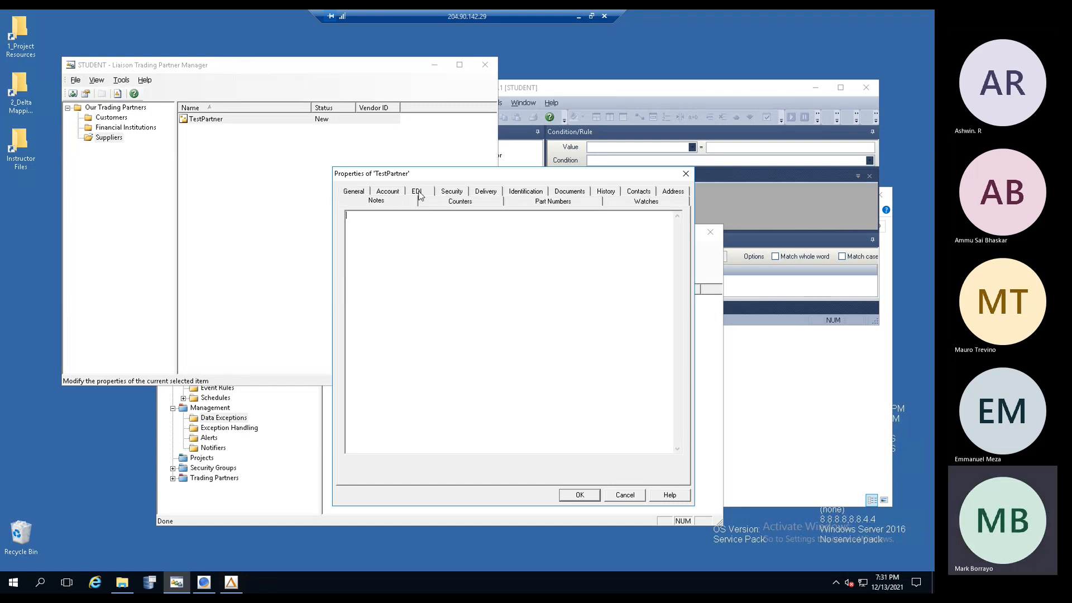
{"action": "left_click", "coordinate": [468, 200]}
{"action": "left_click", "coordinate": [552, 202]}
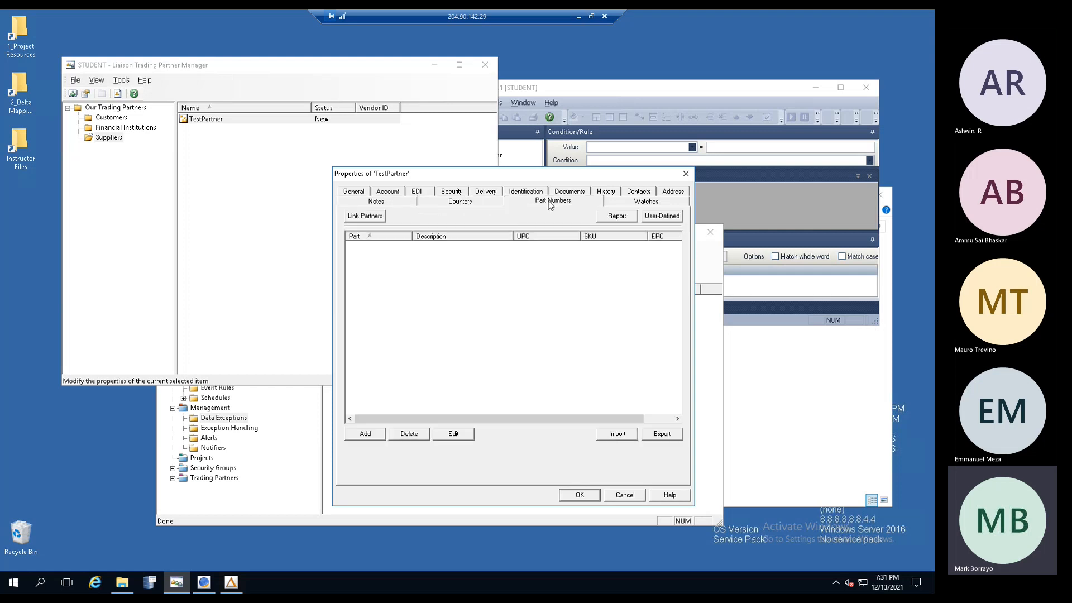
{"action": "left_click", "coordinate": [631, 202]}
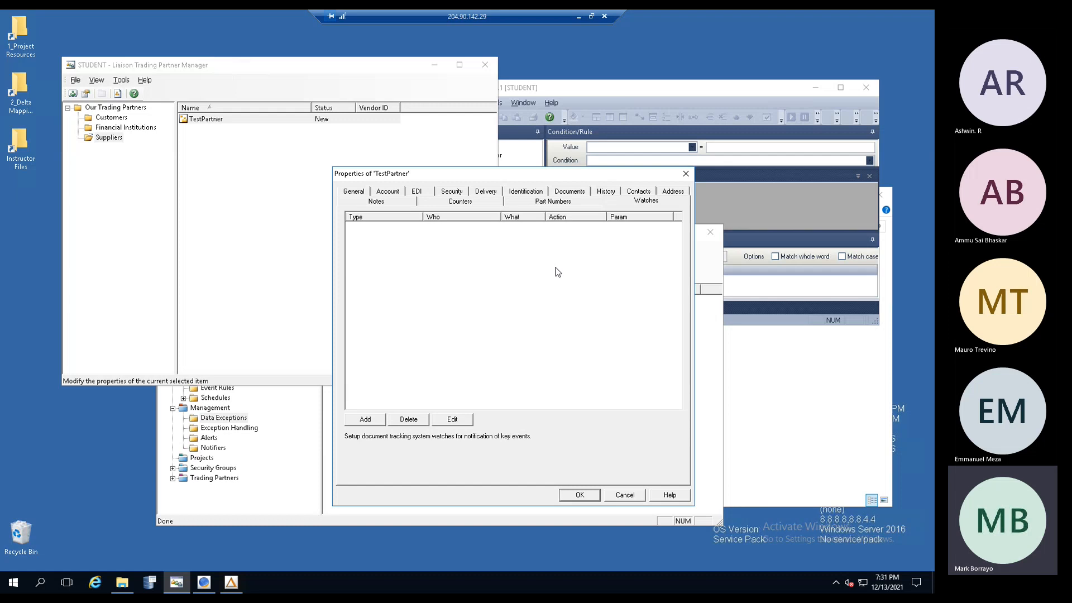
{"action": "left_click", "coordinate": [625, 495]}
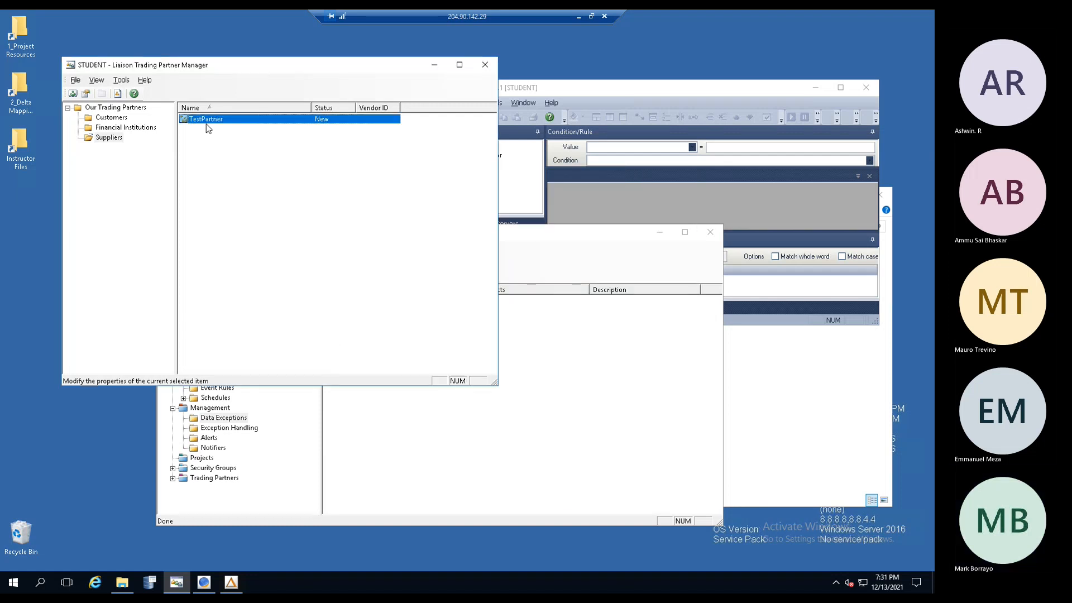
- Move Trading Partner Manager toward the screen centre, in front of Delta and the Samples folder
{"action": "left_click_drag", "start_coordinate": [256, 89], "coordinate": [374, 160]}
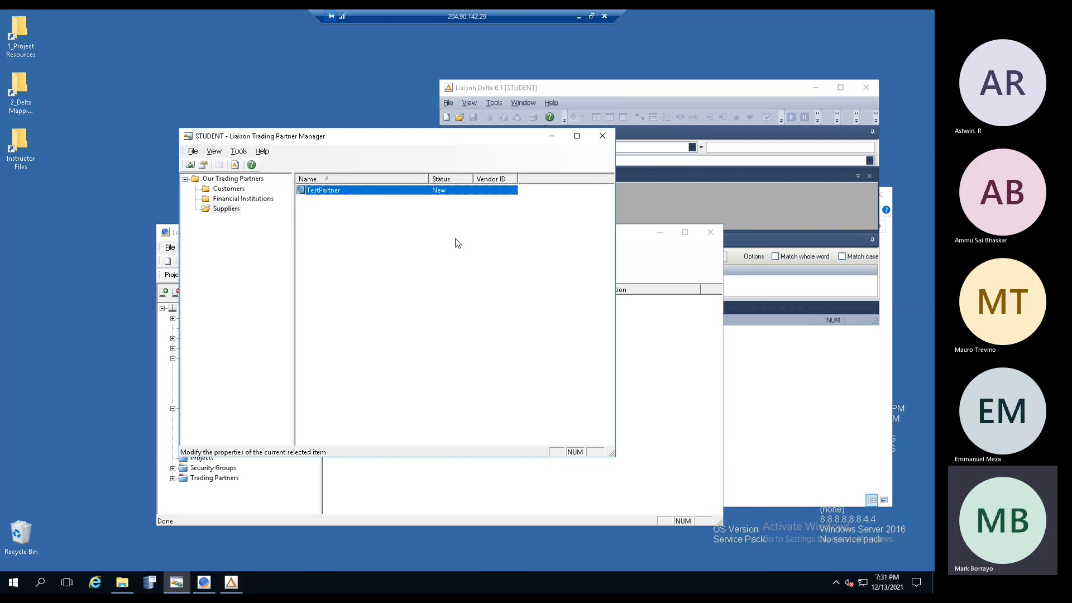
{"action": "left_click", "coordinate": [668, 195]}
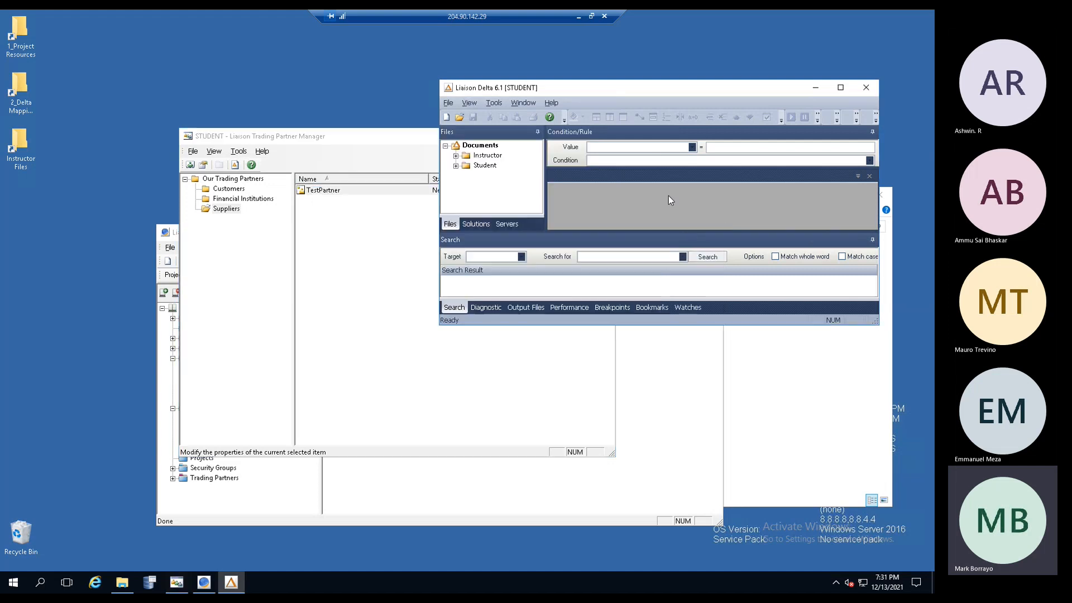
{"action": "left_click", "coordinate": [771, 388]}
{"action": "left_click", "coordinate": [333, 141]}
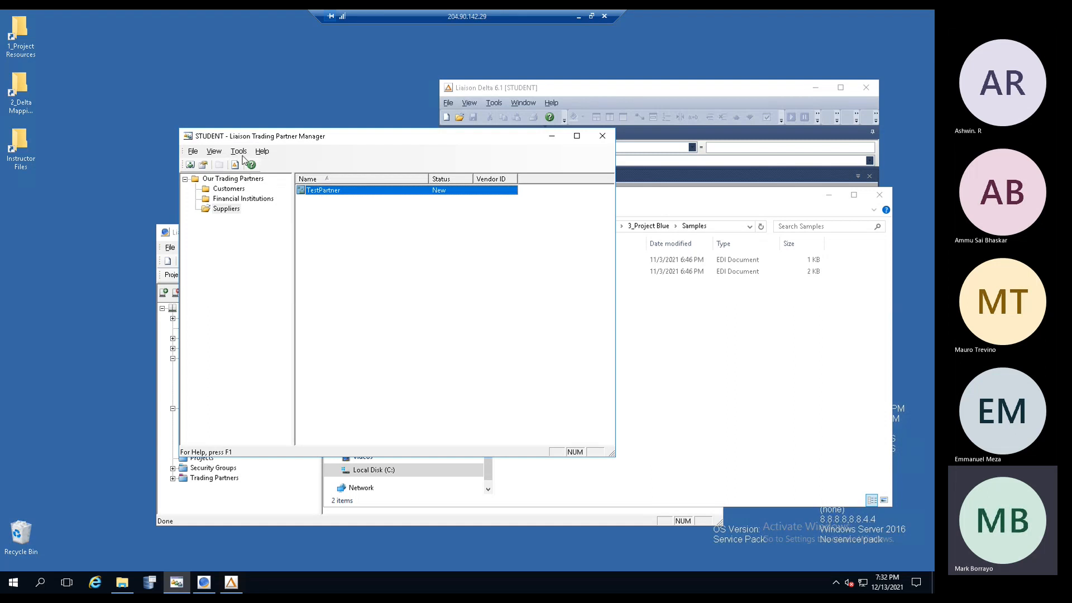
- Import the _Global Enterprises.tpr partner file from the Desktop's 1_Project Resources folder
{"action": "left_click", "coordinate": [239, 151]}
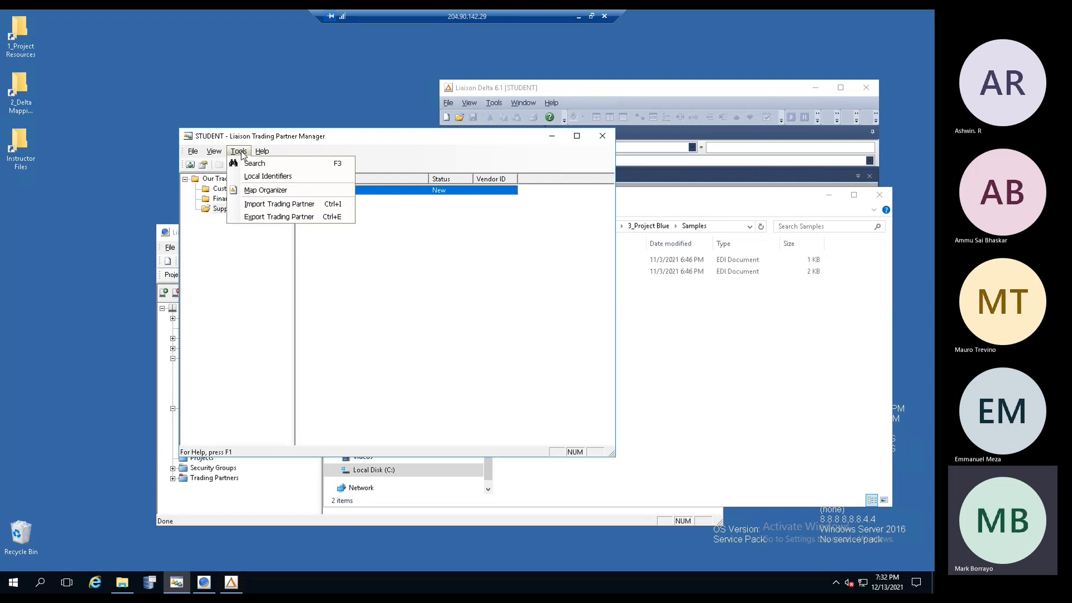
{"action": "key", "text": "Left"}
{"action": "left_click", "coordinate": [239, 152]}
{"action": "left_click", "coordinate": [271, 204]}
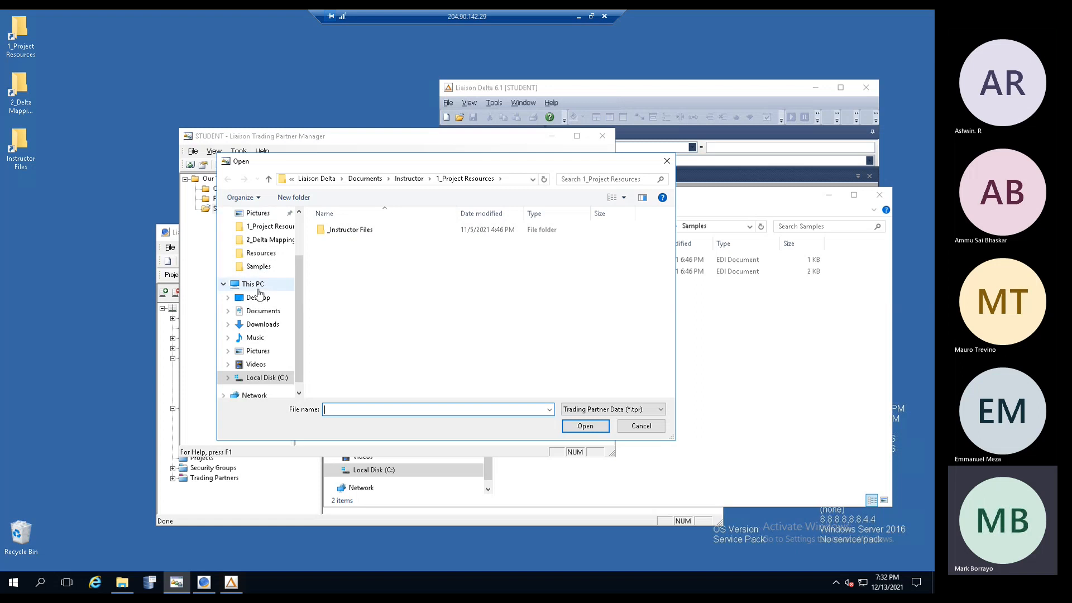
{"action": "left_click", "coordinate": [258, 298]}
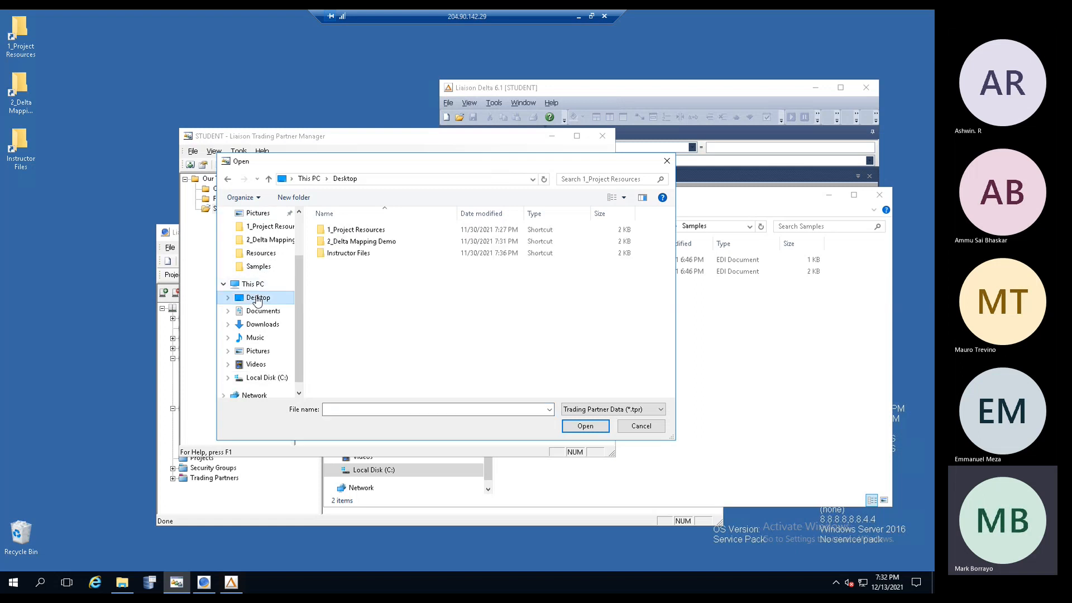
{"action": "double_click", "coordinate": [365, 230]}
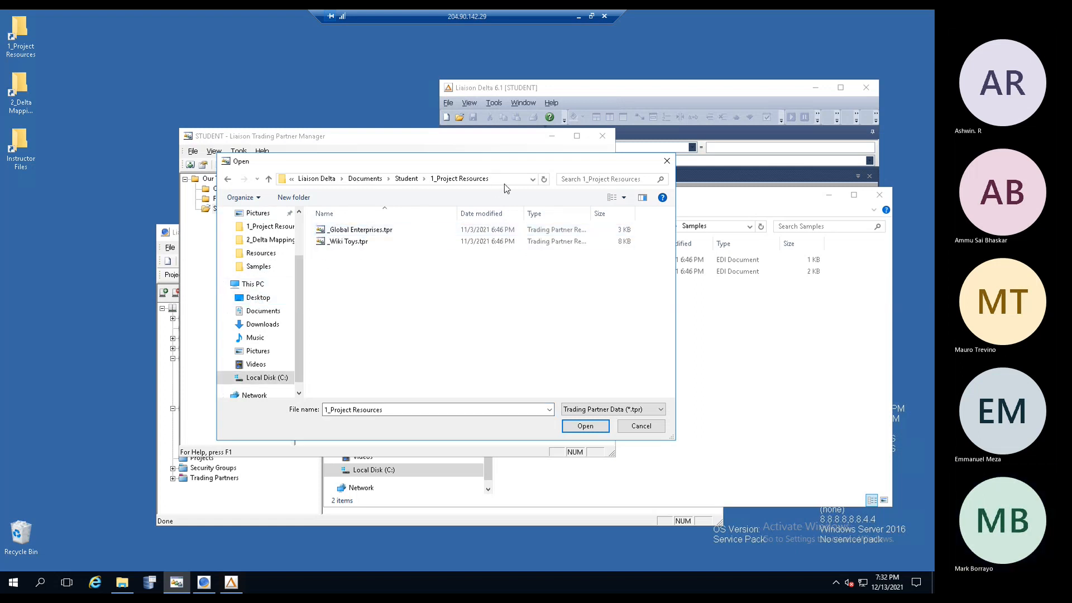
{"action": "left_click", "coordinate": [379, 233]}
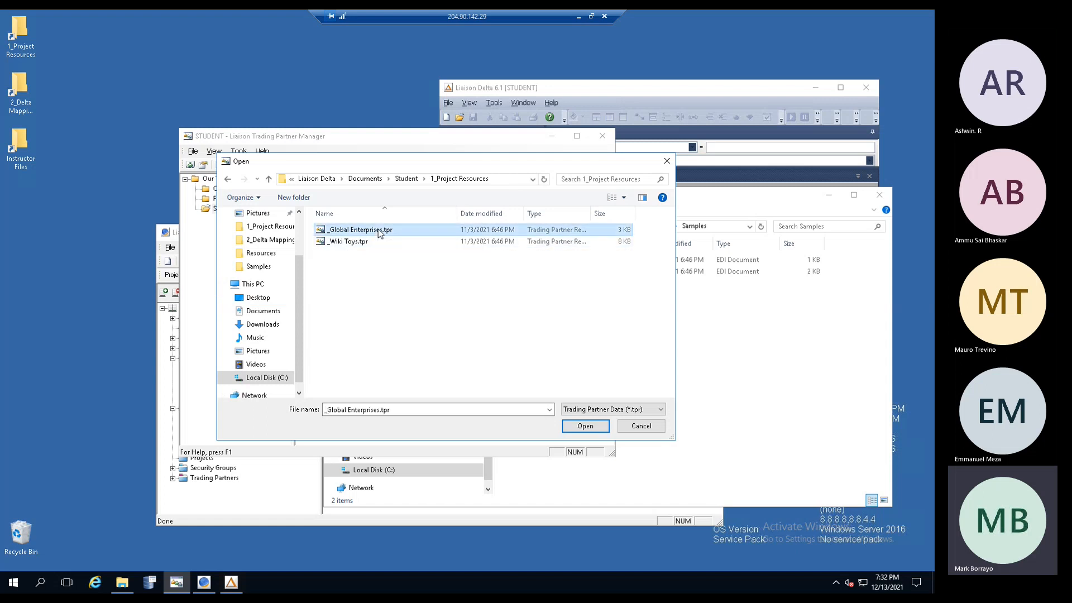
{"action": "double_click", "coordinate": [380, 233]}
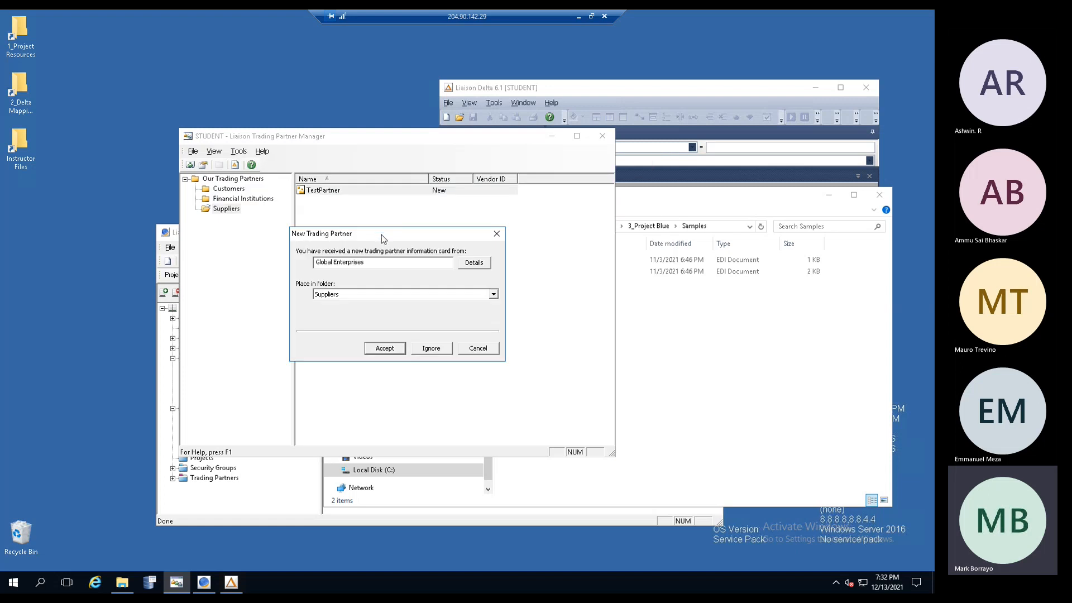
- Accept Global Enterprises into Customers with default information; check Vendor Id 002 and Accounting Id GE123
{"action": "left_click_drag", "start_coordinate": [379, 262], "coordinate": [296, 263]}
{"action": "left_click", "coordinate": [495, 296]}
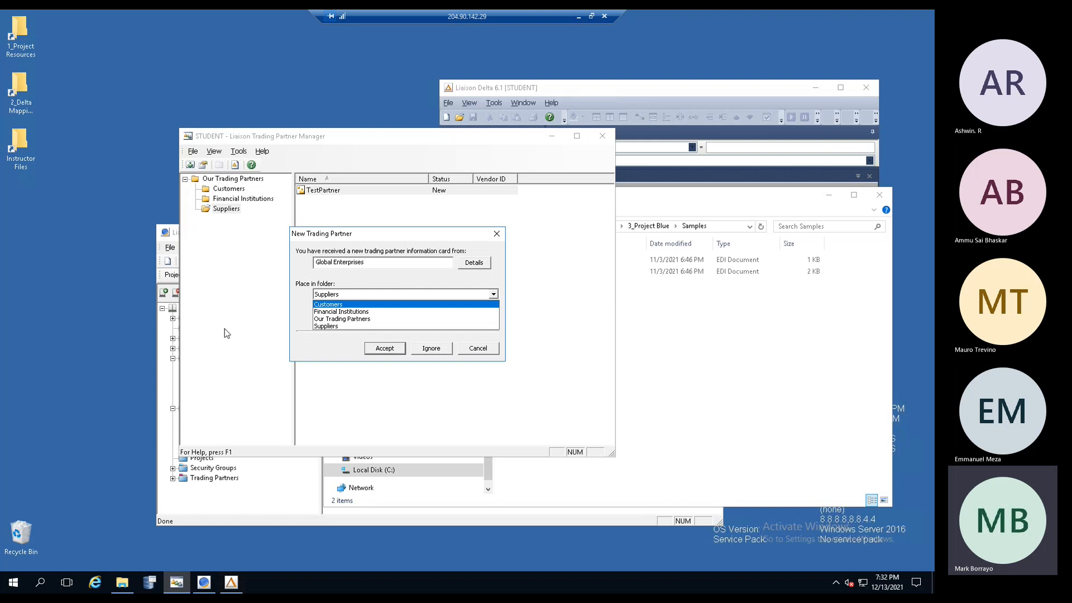
{"action": "left_click", "coordinate": [328, 305]}
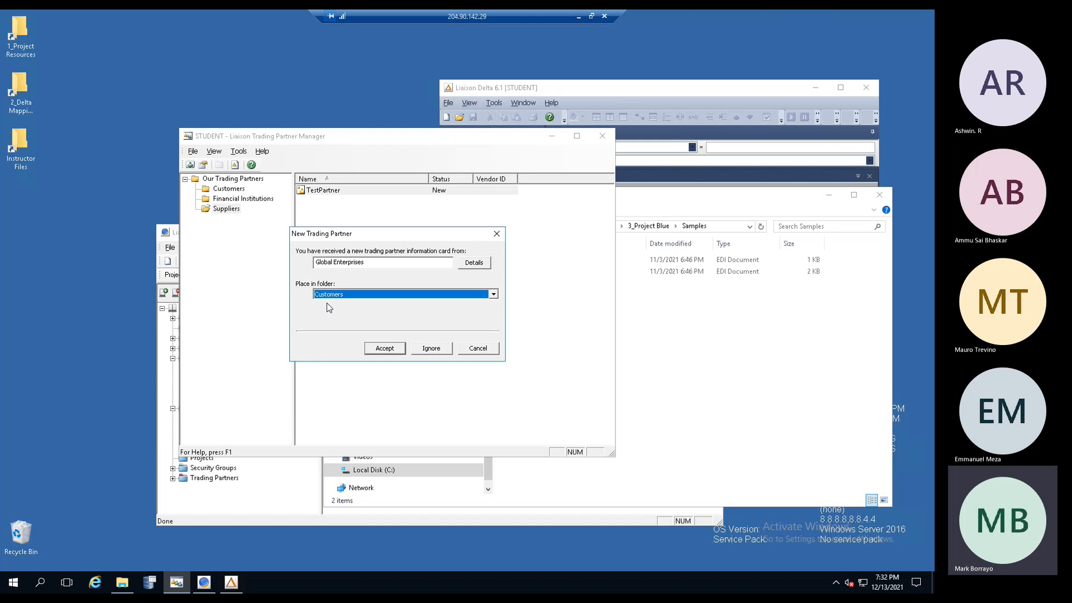
{"action": "left_click", "coordinate": [393, 350]}
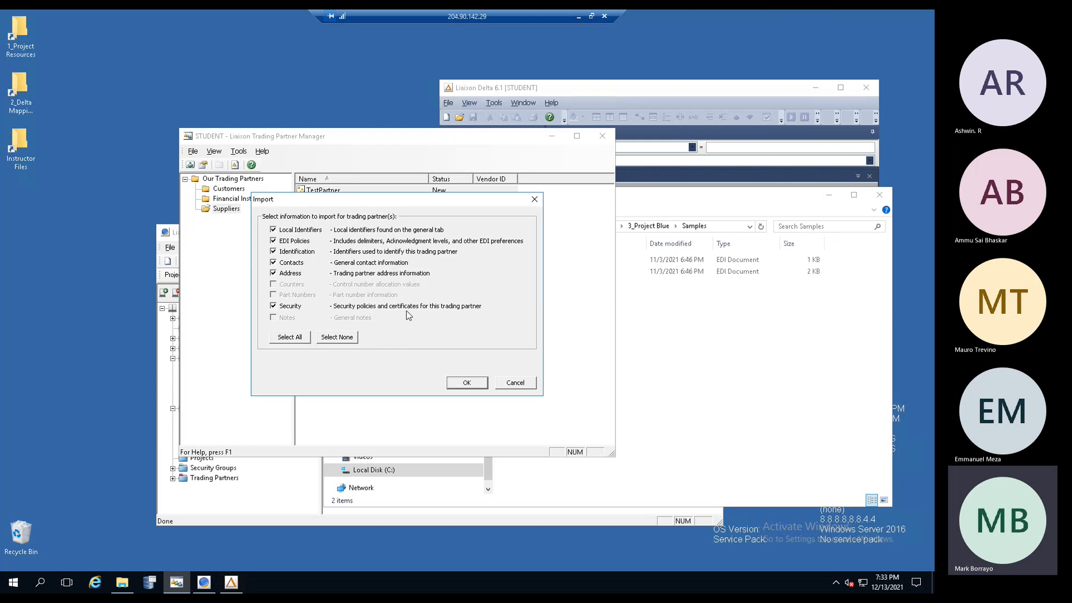
{"action": "left_click", "coordinate": [466, 383]}
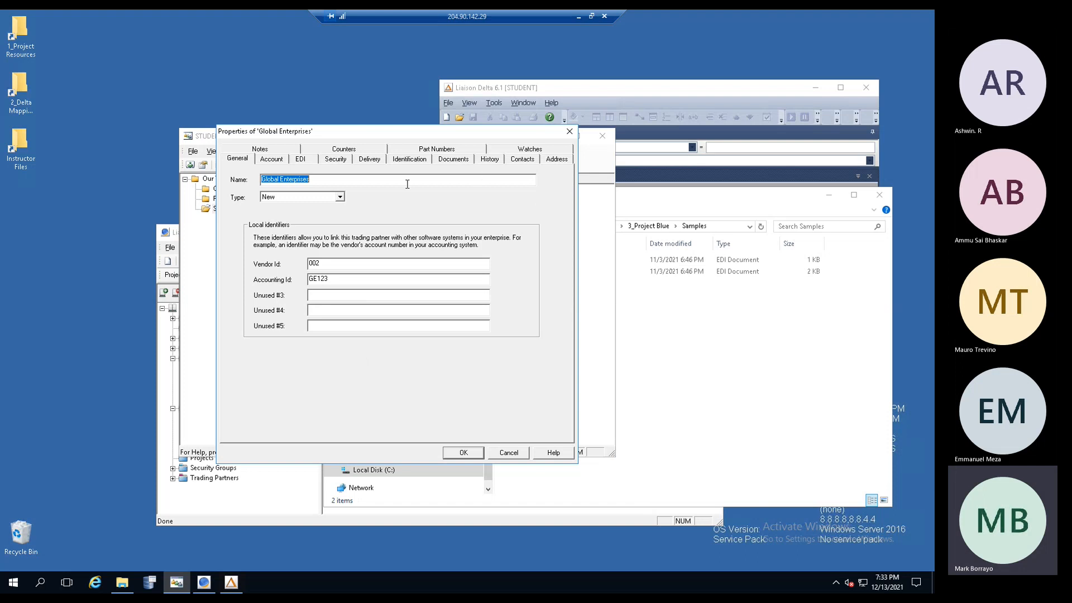
{"action": "left_click", "coordinate": [341, 277]}
{"action": "left_click", "coordinate": [338, 264]}
- Set Global Enterprises to deliver via File Output Channel - Example to TestFile.edi, and save
{"action": "left_click", "coordinate": [371, 159]}
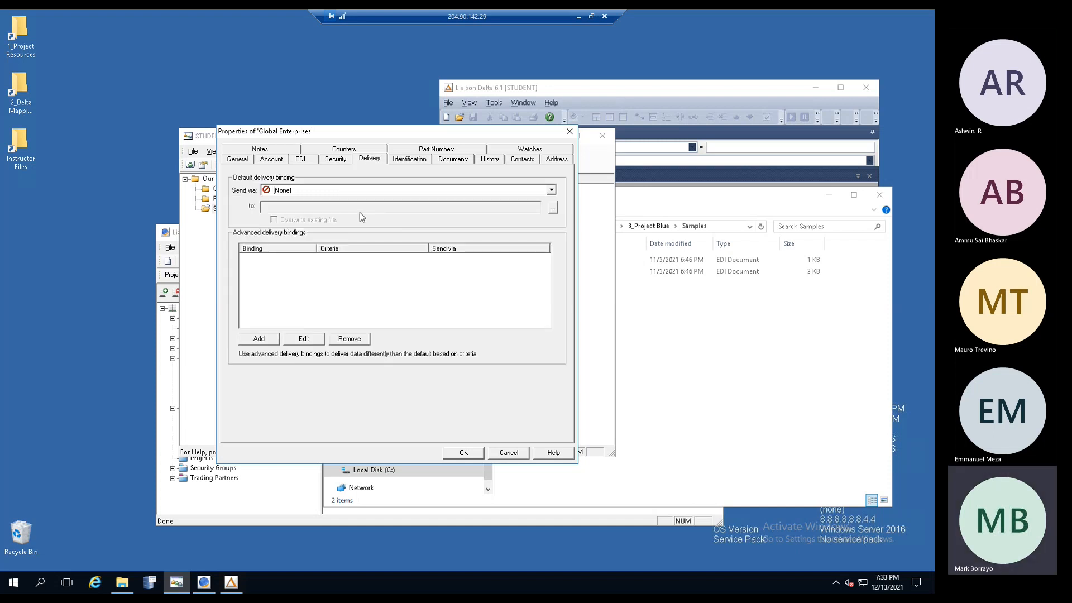
{"action": "left_click", "coordinate": [552, 191]}
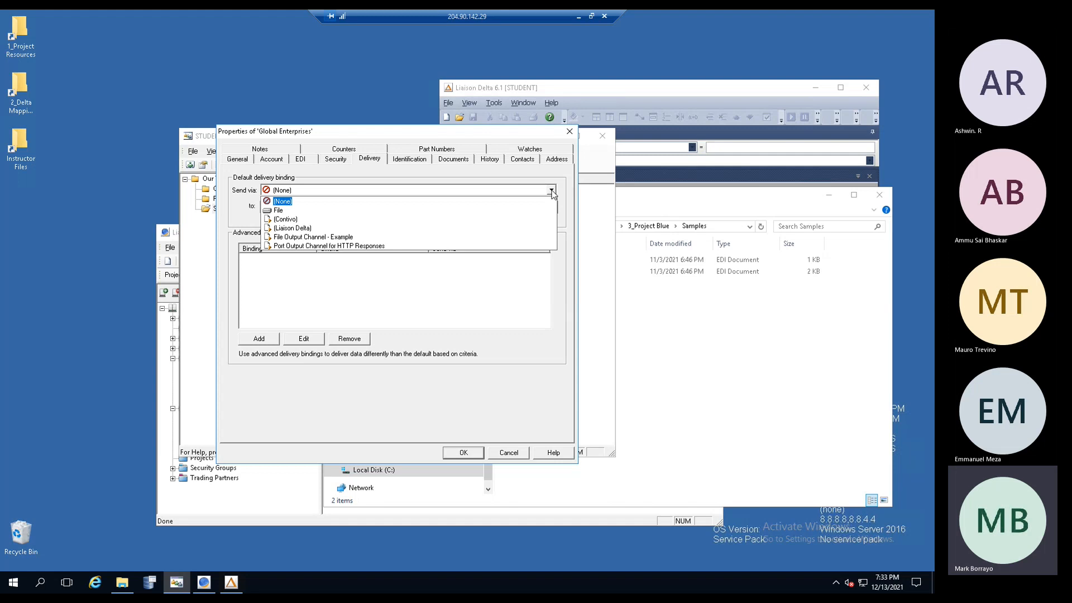
{"action": "left_click", "coordinate": [351, 238]}
{"action": "left_click", "coordinate": [368, 191]}
{"action": "left_click", "coordinate": [369, 191]}
{"action": "left_click", "coordinate": [369, 191]}
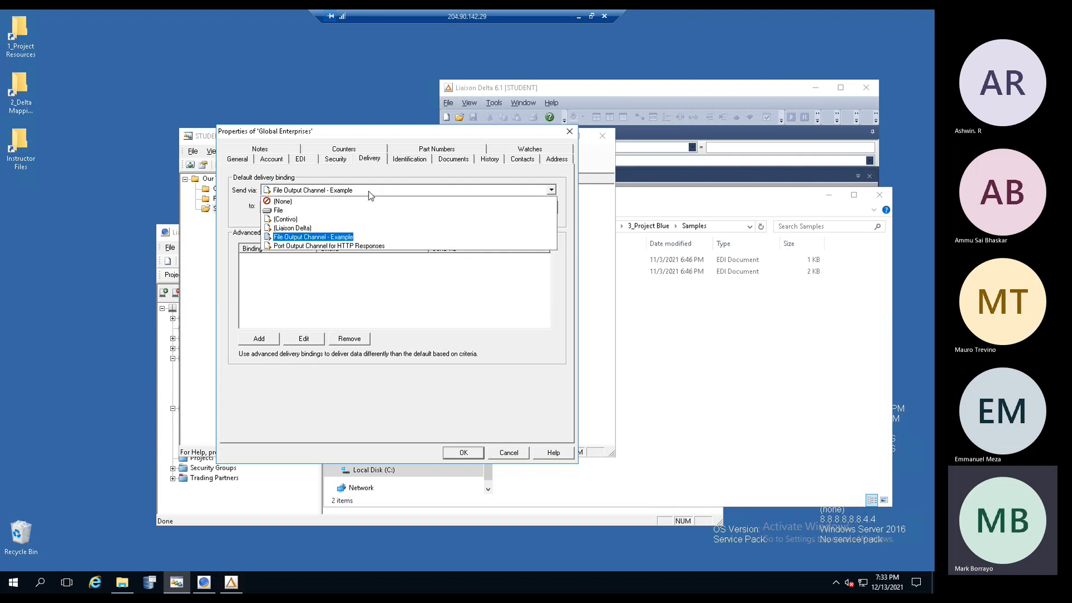
{"action": "left_click", "coordinate": [340, 237]}
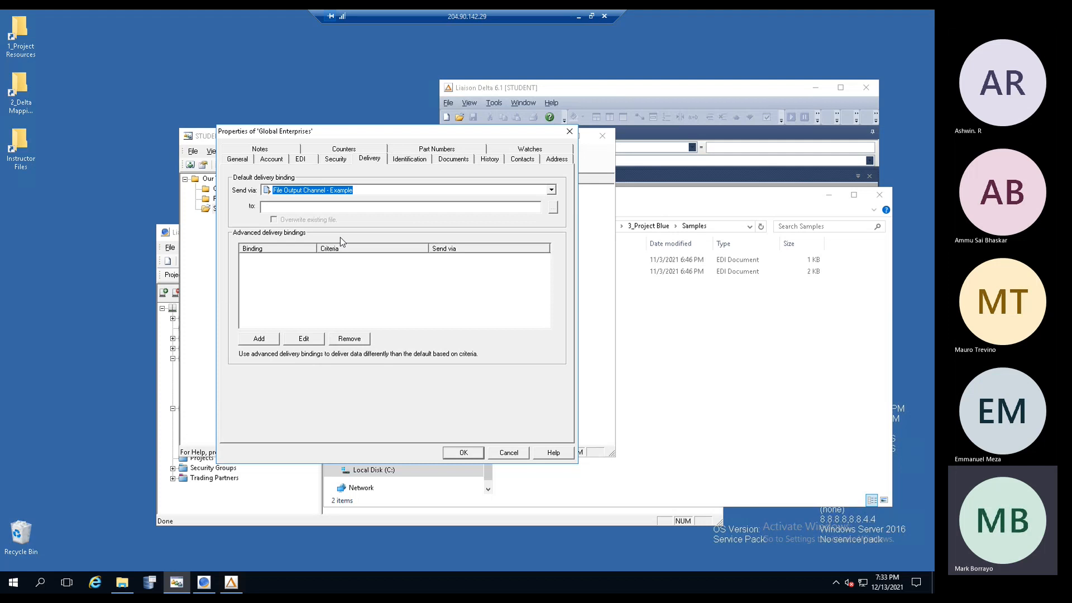
{"action": "left_click", "coordinate": [289, 208]}
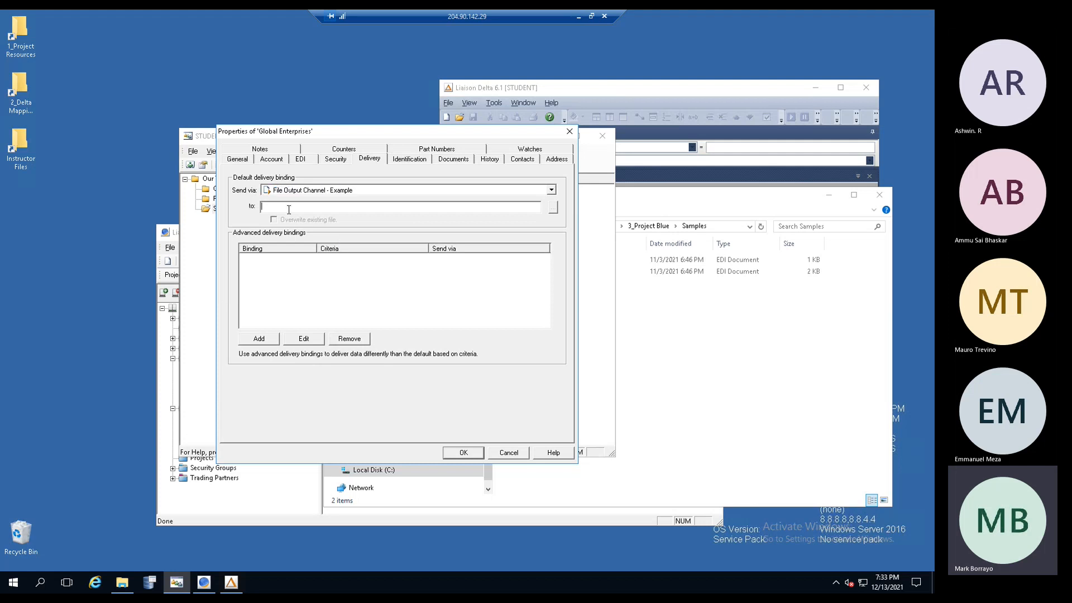
{"action": "type", "text": "TestFile.edi"}
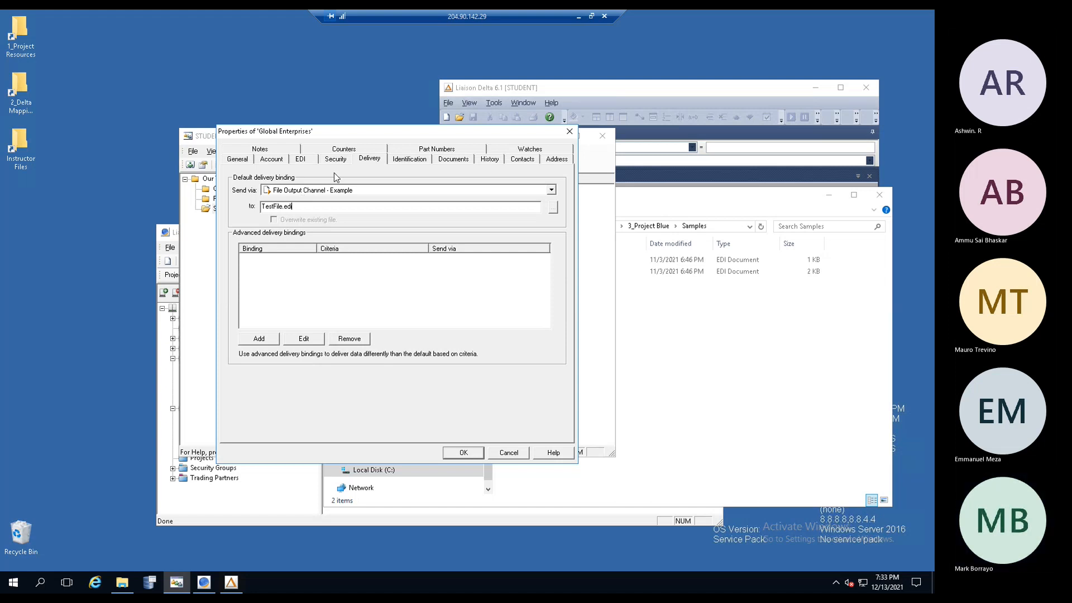
{"action": "left_click", "coordinate": [471, 451]}
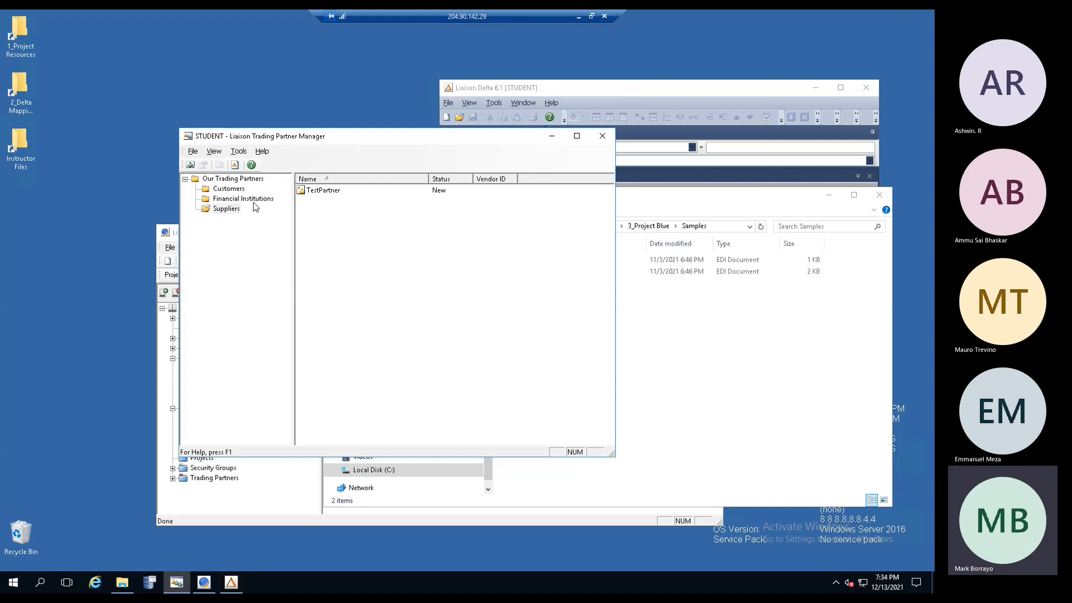
- Reopen Global Enterprises' properties from Customers, leaving its partner type as New
{"action": "left_click", "coordinate": [231, 190]}
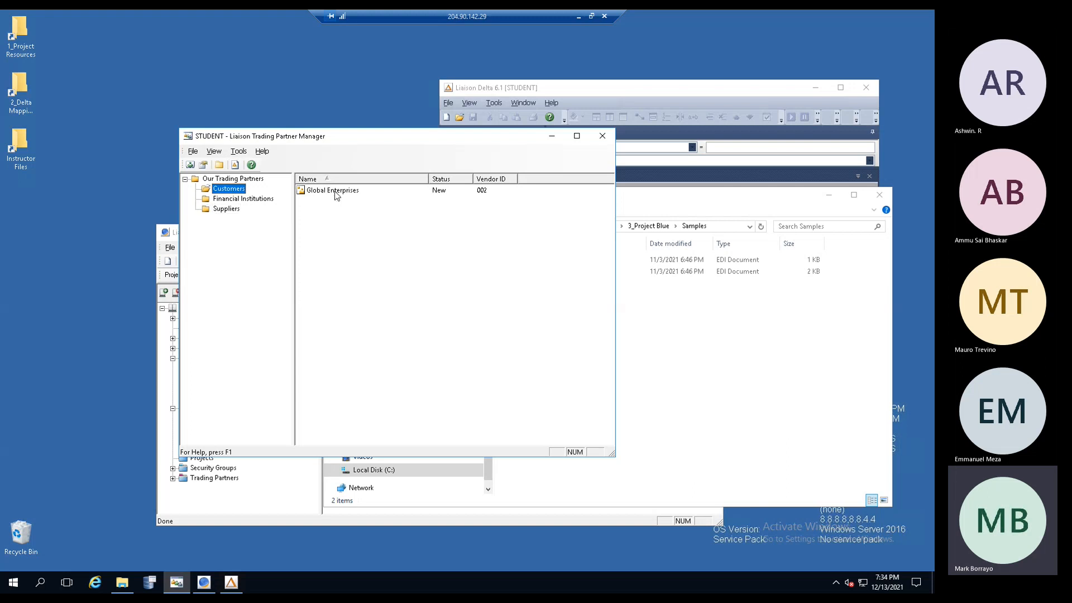
{"action": "double_click", "coordinate": [334, 191]}
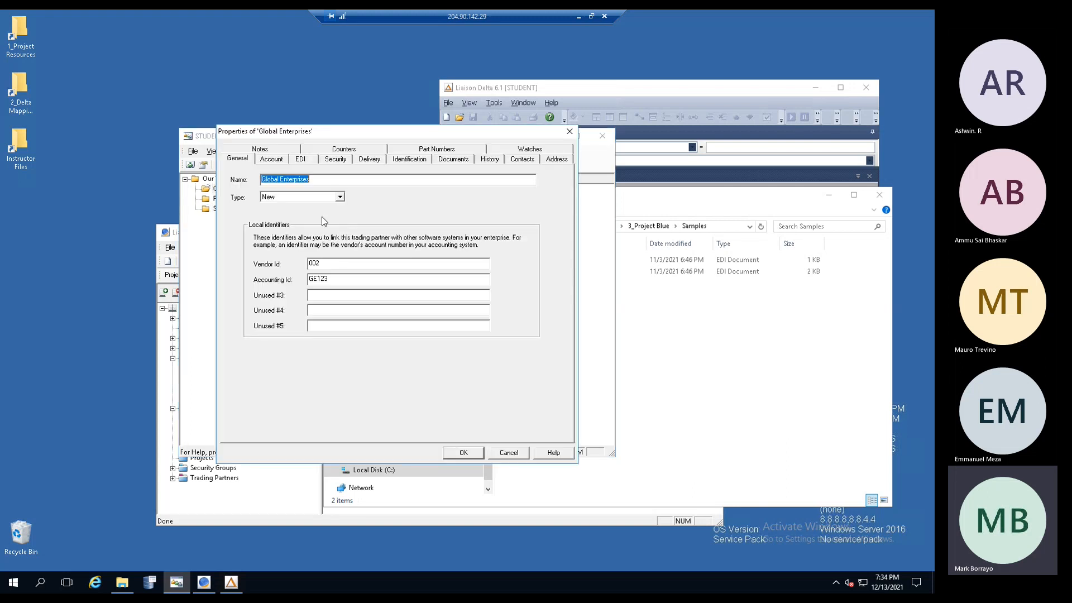
{"action": "left_click", "coordinate": [339, 198]}
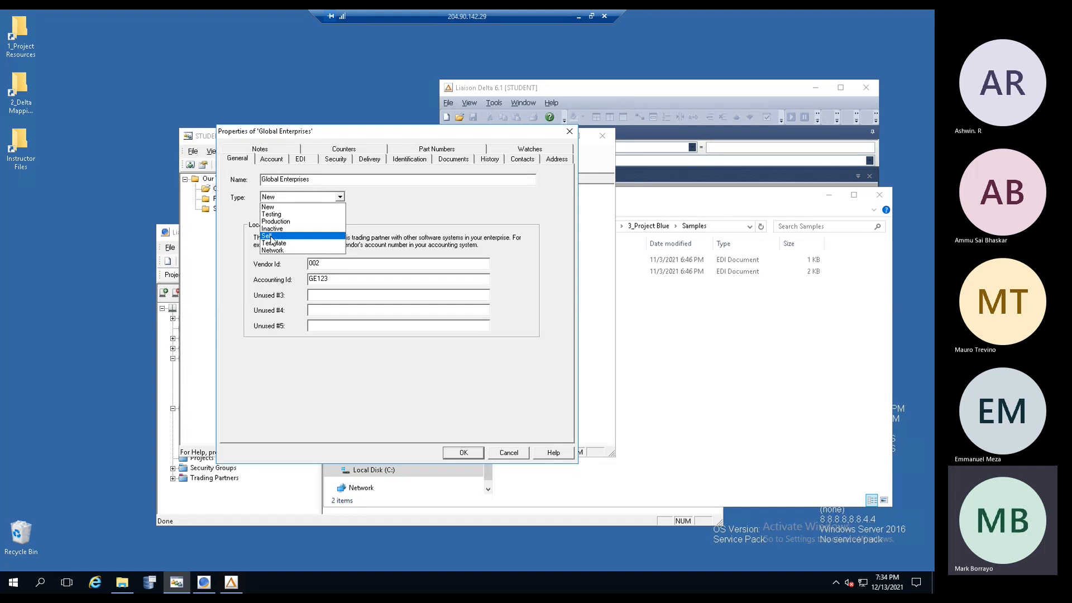
{"action": "left_click", "coordinate": [453, 229]}
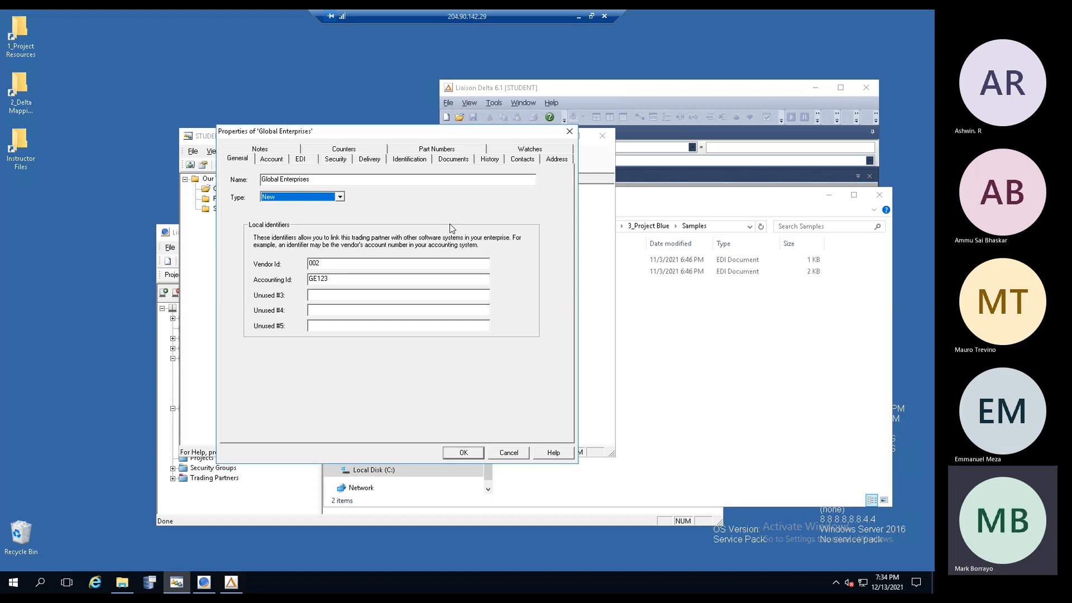
{"action": "left_click", "coordinate": [501, 454]}
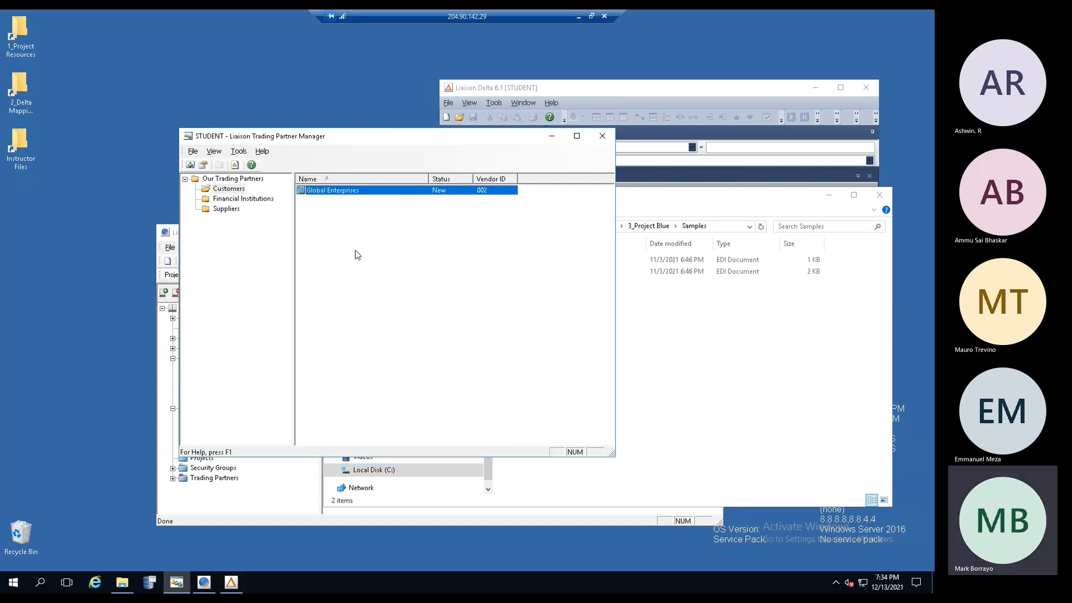
{"action": "left_click", "coordinate": [239, 153]}
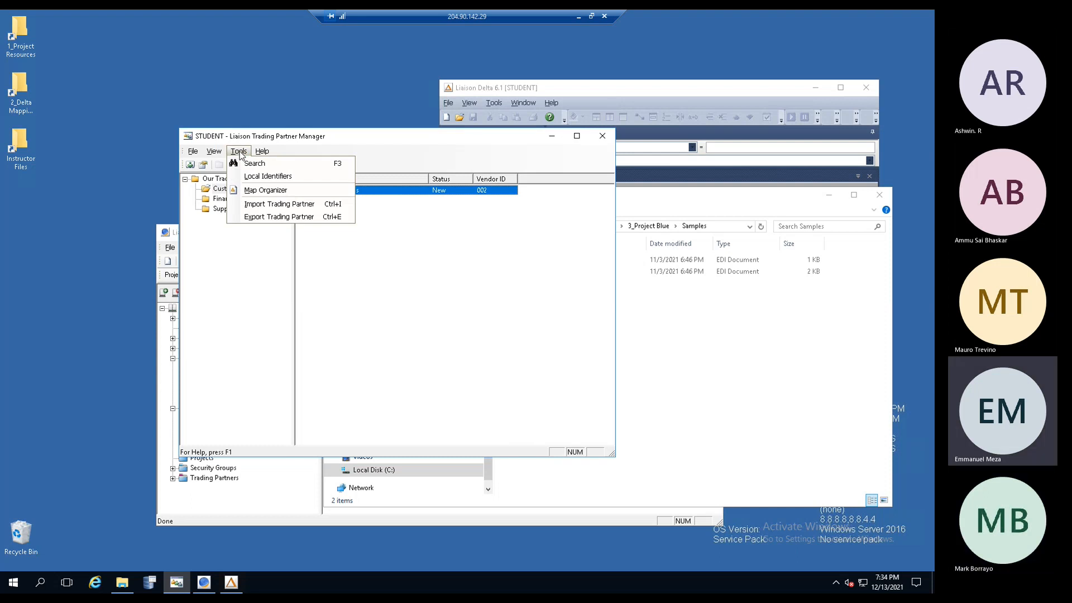
{"action": "left_click", "coordinate": [342, 292]}
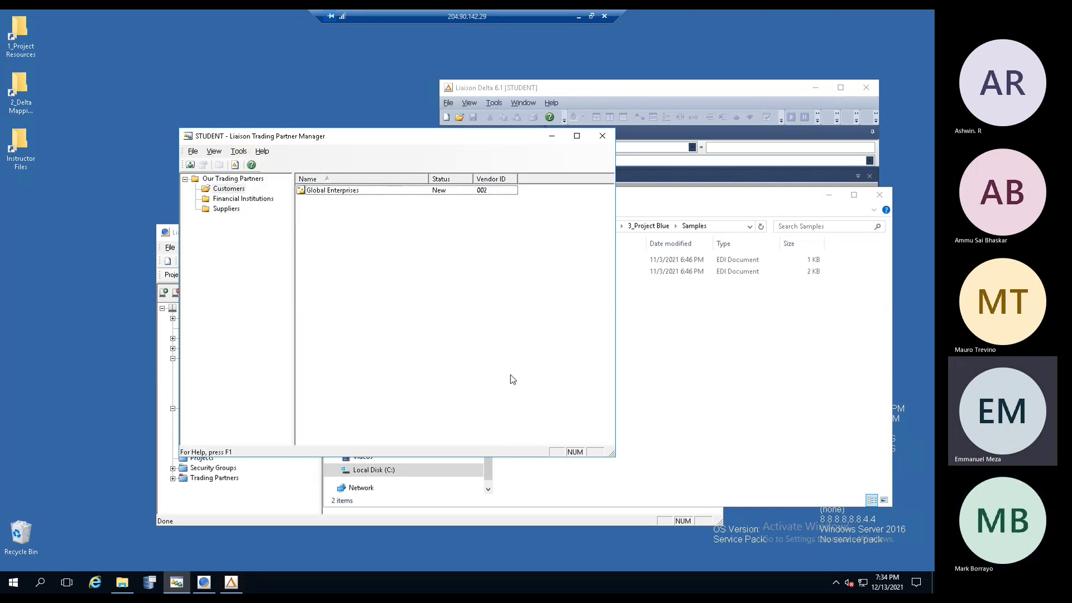
{"action": "double_click", "coordinate": [324, 190]}
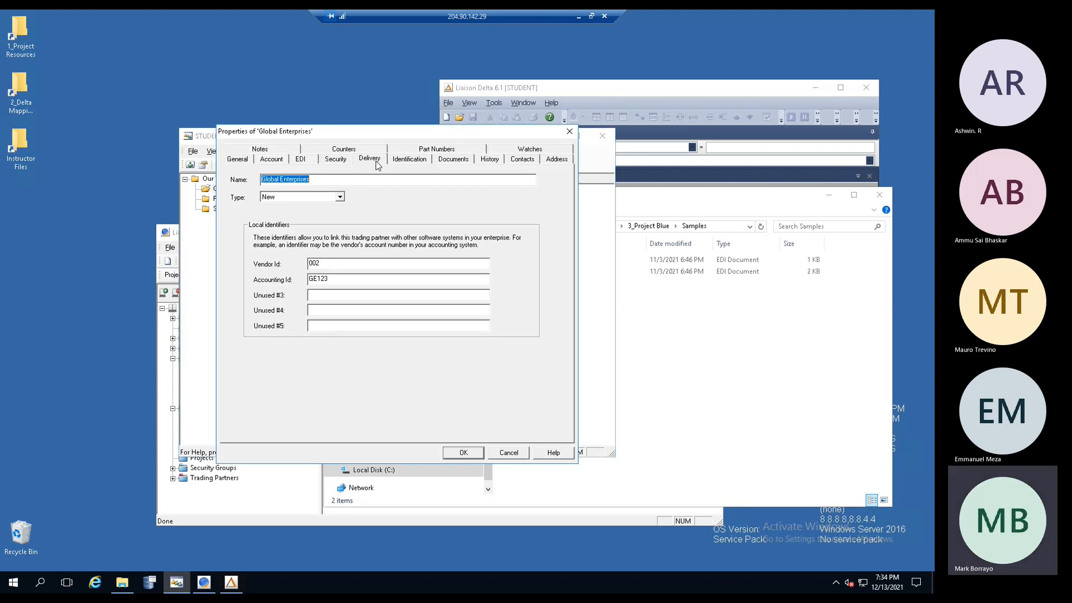
- Change Global Enterprises' delivery file name to $(batch-id)_TestFile.edi and save
{"action": "left_click", "coordinate": [376, 161]}
{"action": "left_click", "coordinate": [348, 207]}
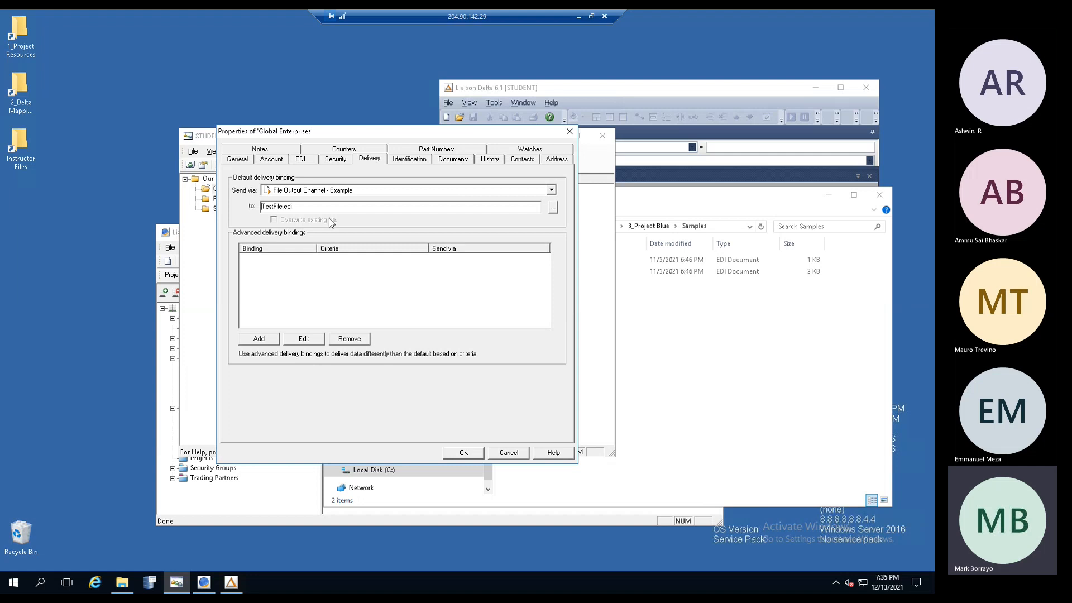
{"action": "type", "text": "$"}
{"action": "type", "text": "("}
{"action": "type", "text": "batch"}
{"action": "type", "text": "-id"}
{"action": "type", "text": ")"}
{"action": "left_click_drag", "start_coordinate": [288, 206], "coordinate": [261, 206]}
{"action": "left_click", "coordinate": [298, 205]}
{"action": "type", "text": "_"}
{"action": "left_click_drag", "start_coordinate": [292, 206], "coordinate": [197, 206]}
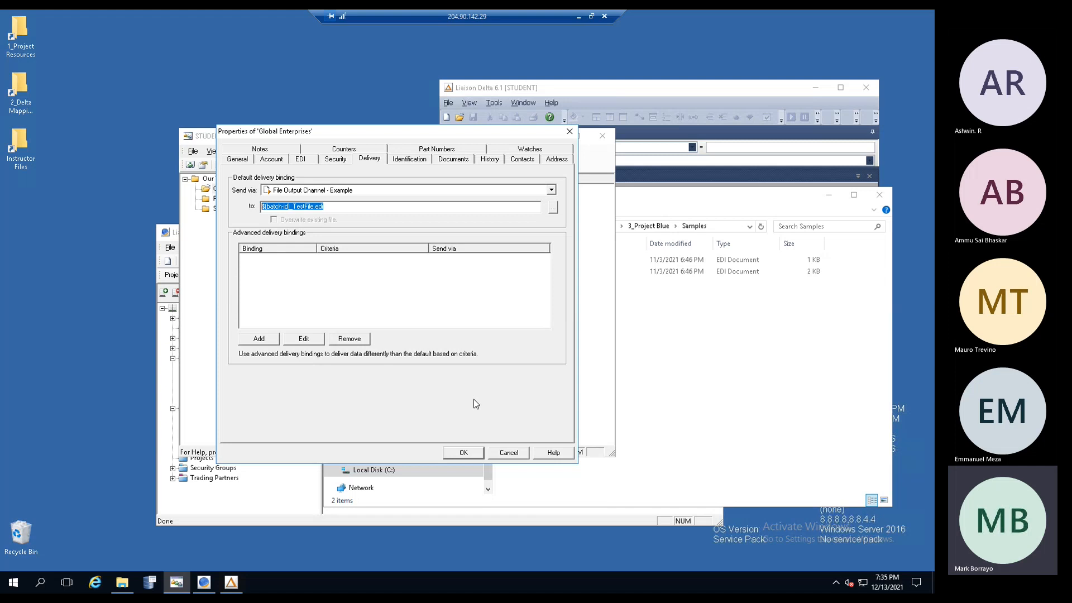
{"action": "left_click", "coordinate": [468, 452]}
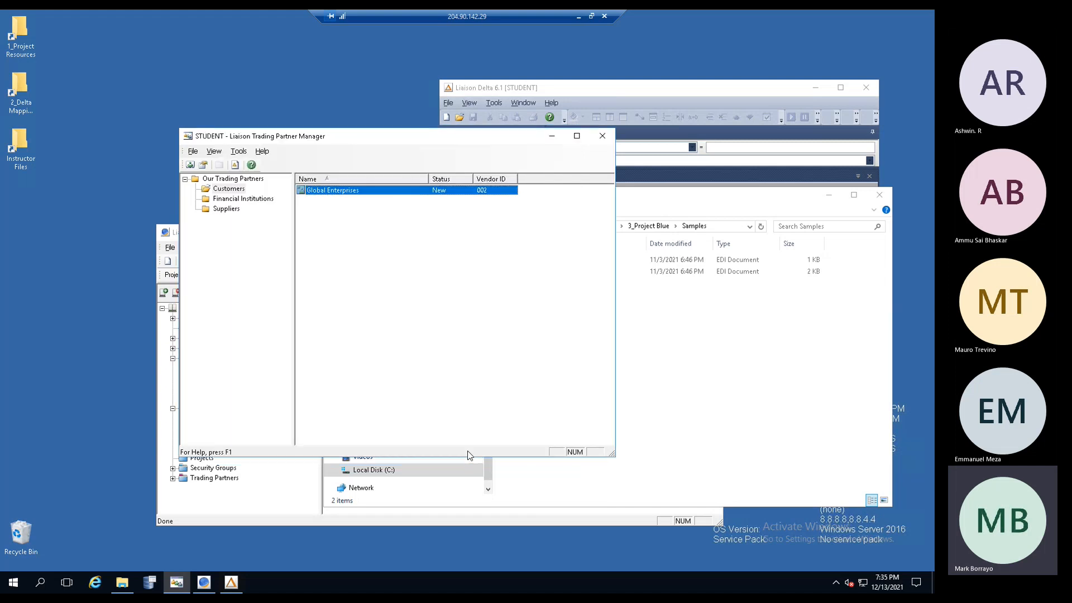
- Import the _Wiki Toys.tpr partner file into Customers with its default partner information
{"action": "left_click", "coordinate": [239, 151]}
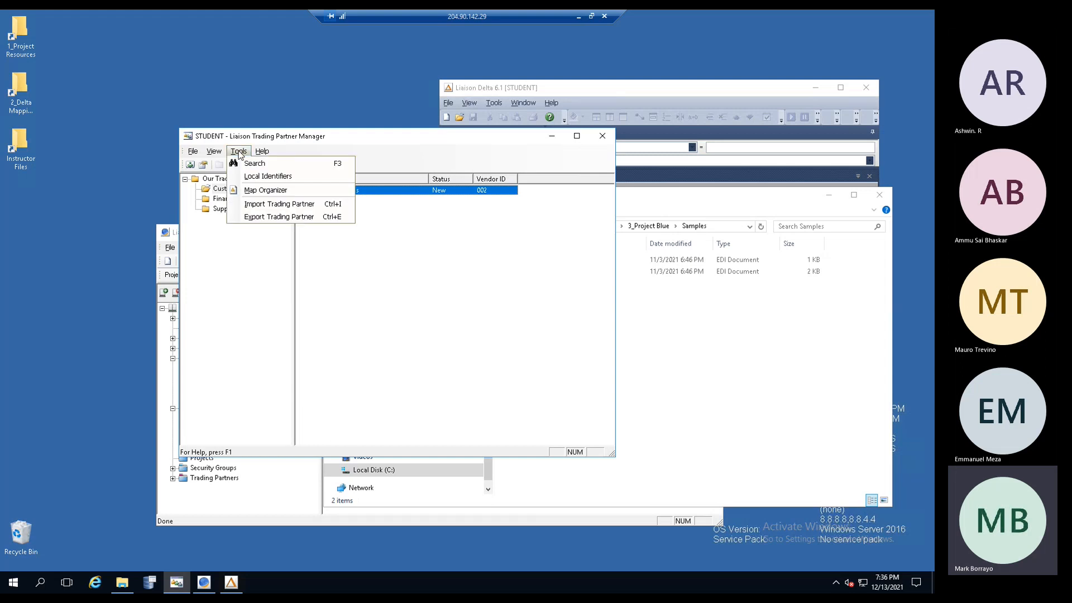
{"action": "left_click", "coordinate": [264, 204]}
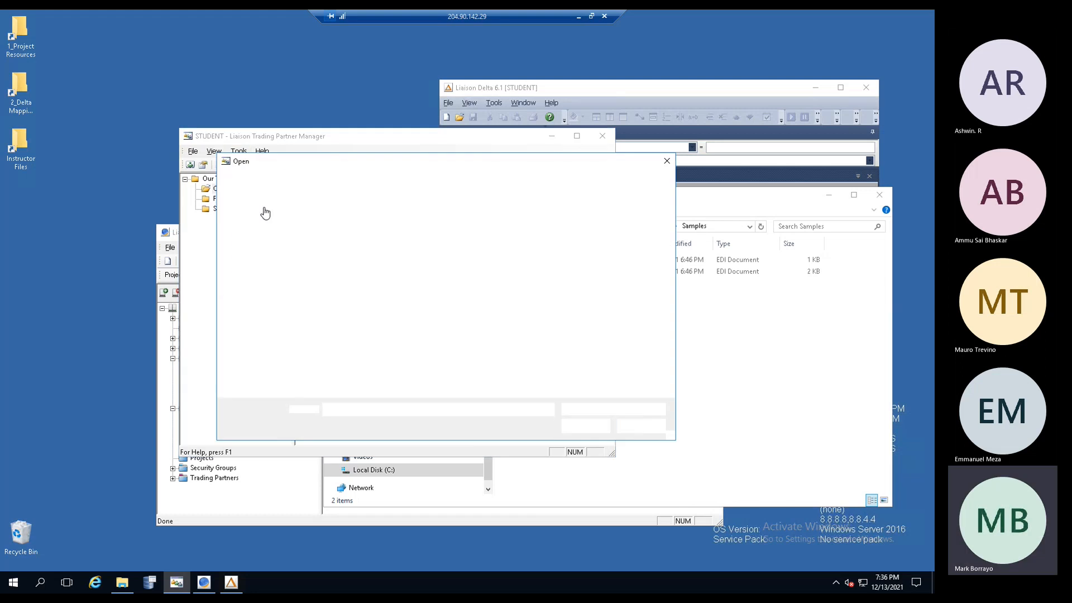
{"action": "double_click", "coordinate": [353, 246]}
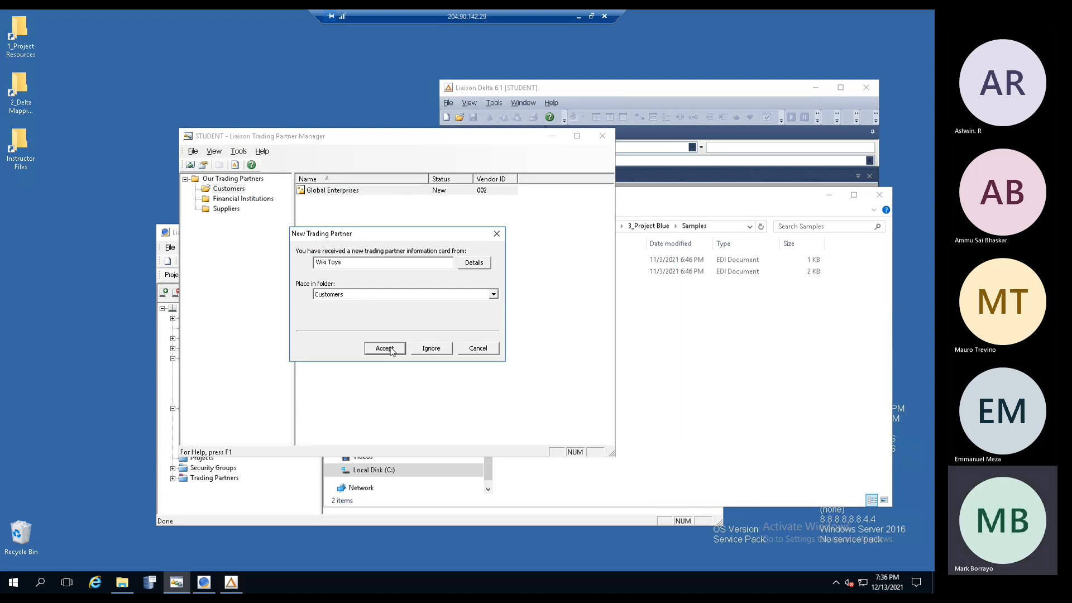
{"action": "left_click", "coordinate": [390, 350]}
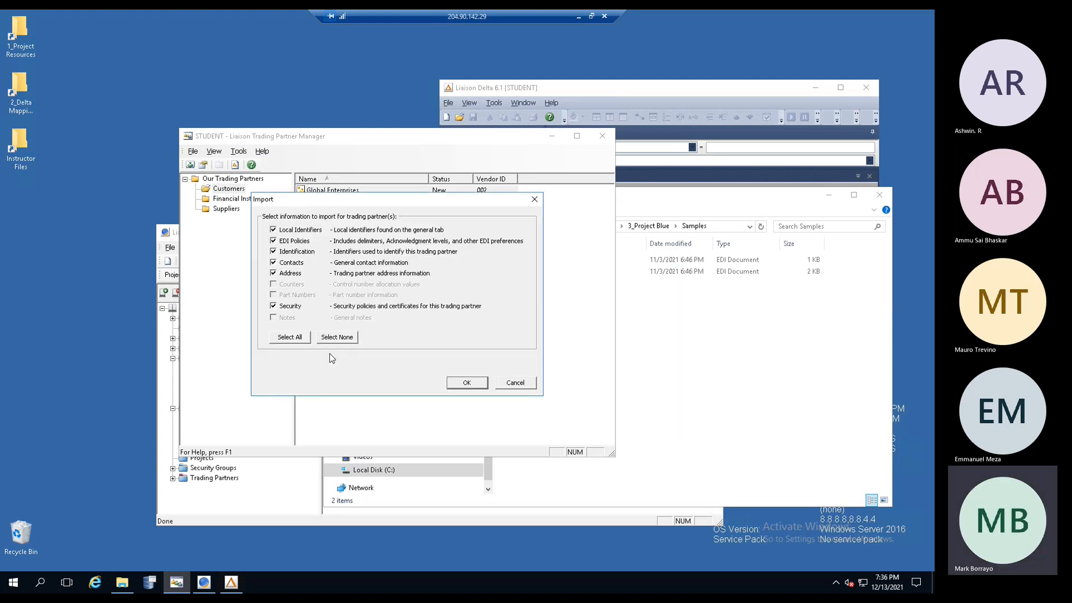
{"action": "left_click", "coordinate": [465, 385]}
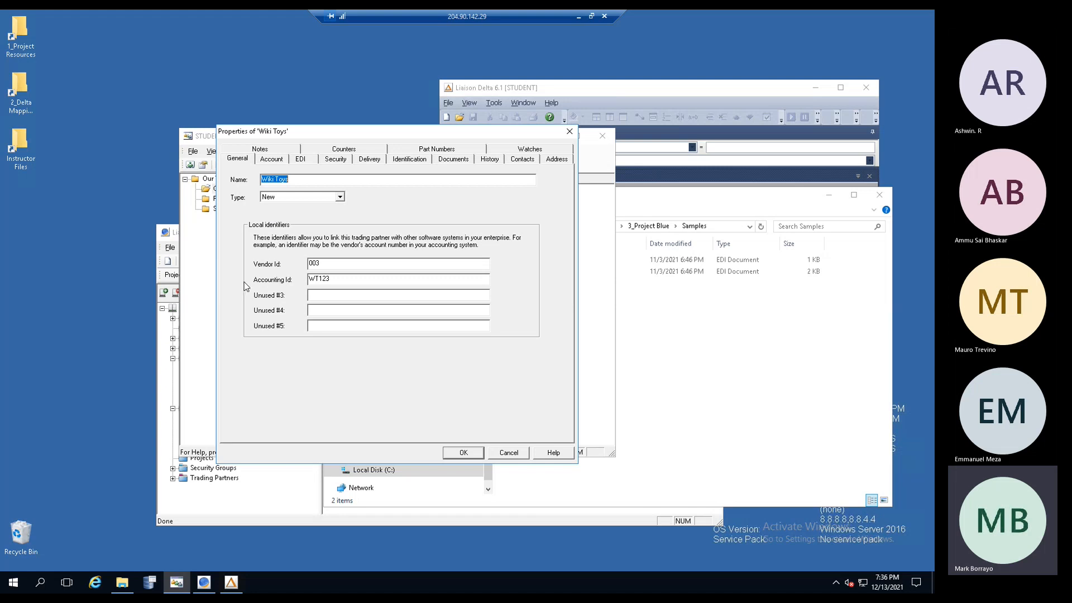
- Review Wiki Toys' account, EDI delimiter, security and delivery settings, with Send via still (None)
{"action": "left_click", "coordinate": [271, 161]}
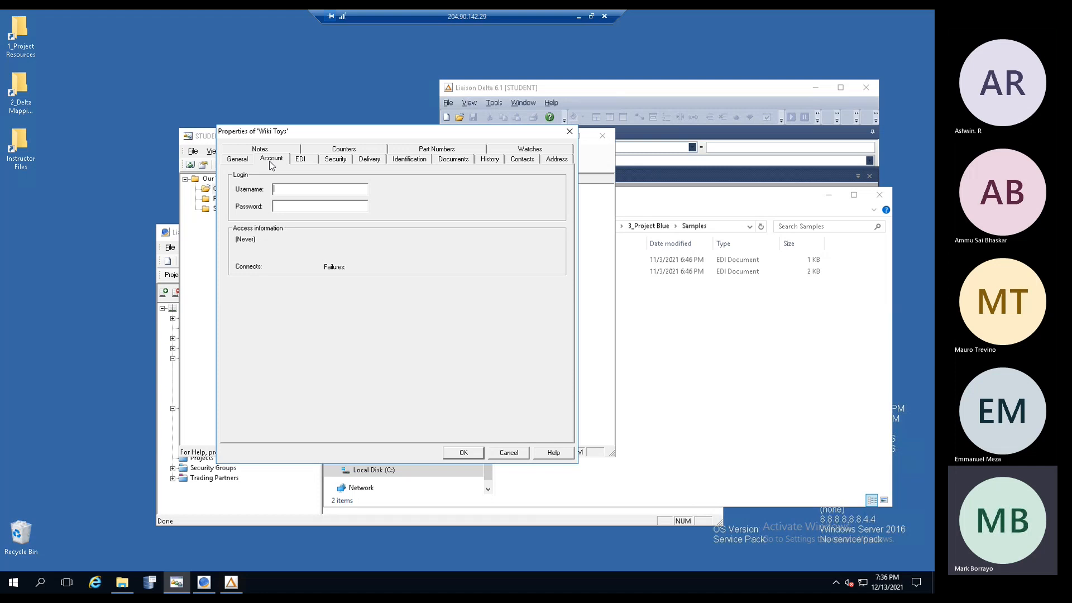
{"action": "left_click", "coordinate": [302, 159]}
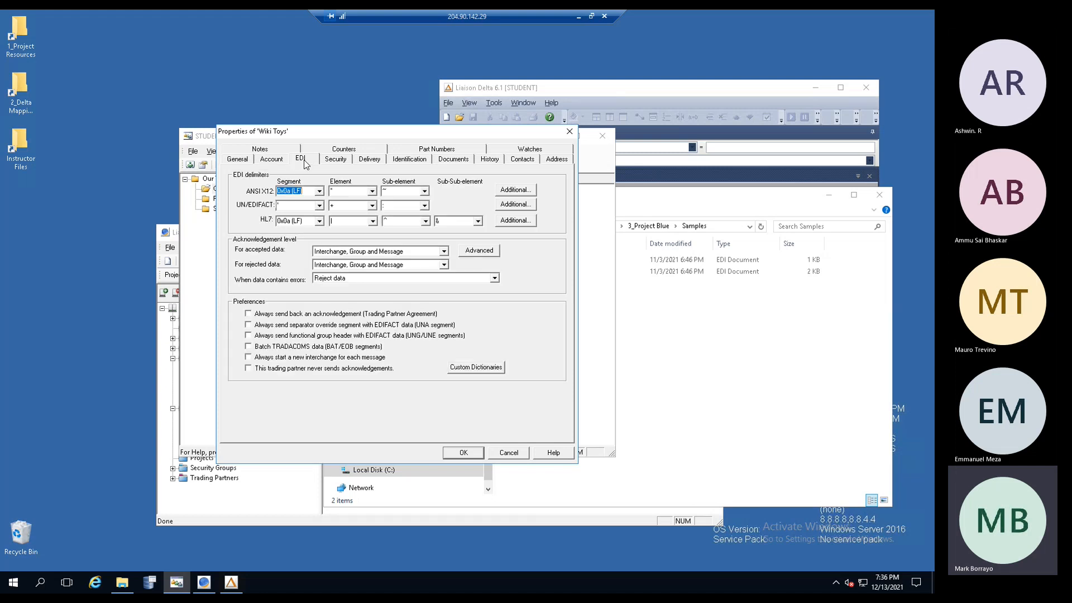
{"action": "left_click", "coordinate": [334, 162]}
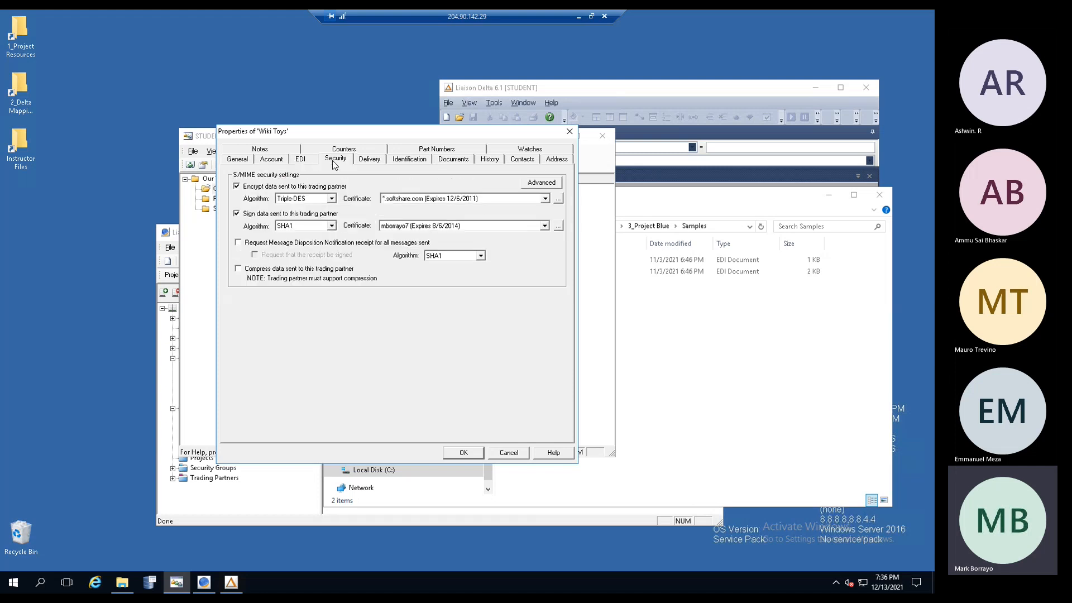
{"action": "left_click", "coordinate": [373, 163]}
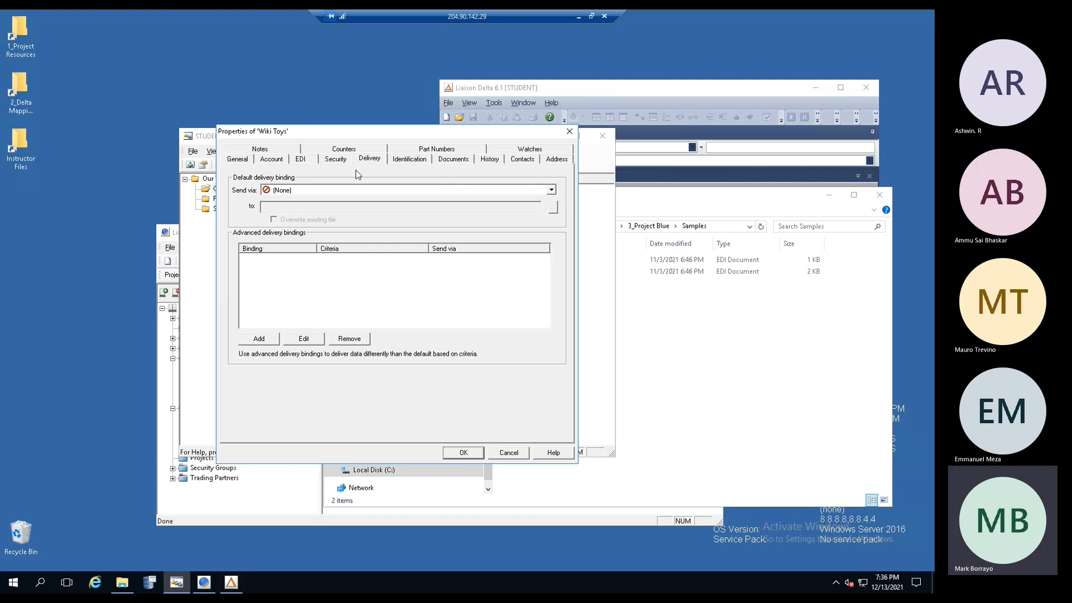
- Route Wiki Toys delivery through File Output Channel - Example to Test2.edi and view its identifications
{"action": "left_click", "coordinate": [552, 190]}
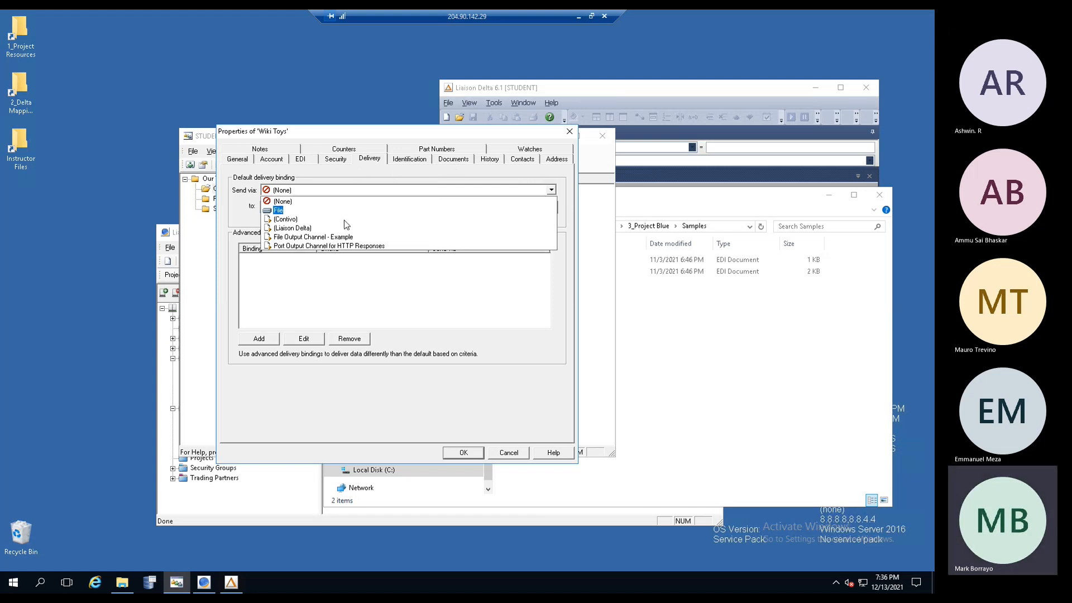
{"action": "left_click", "coordinate": [320, 239]}
{"action": "left_click", "coordinate": [303, 209]}
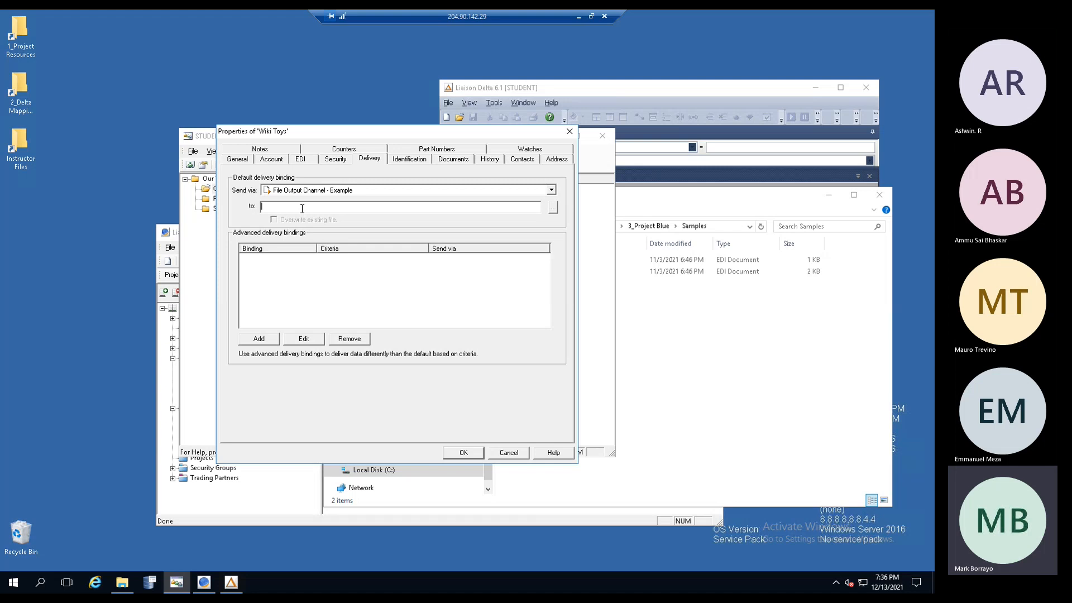
{"action": "type", "text": "Test2.edi"}
{"action": "left_click_drag", "start_coordinate": [287, 207], "coordinate": [230, 205]}
{"action": "left_click", "coordinate": [411, 159]}
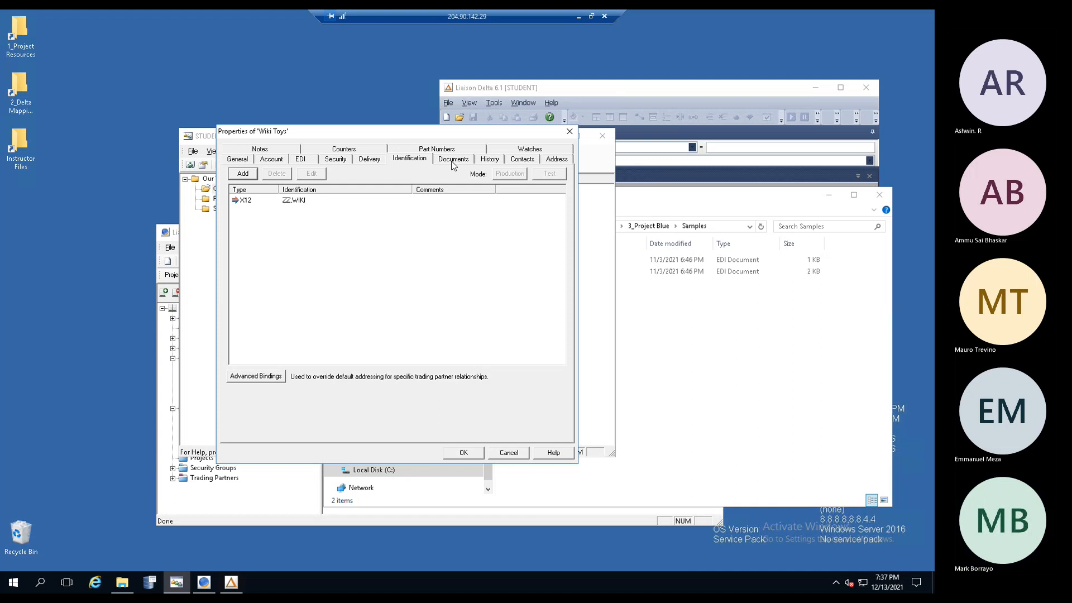
- Review Wiki Toys' contact and address details, close its properties, and select the Wiki Toys row
{"action": "left_click", "coordinate": [523, 159]}
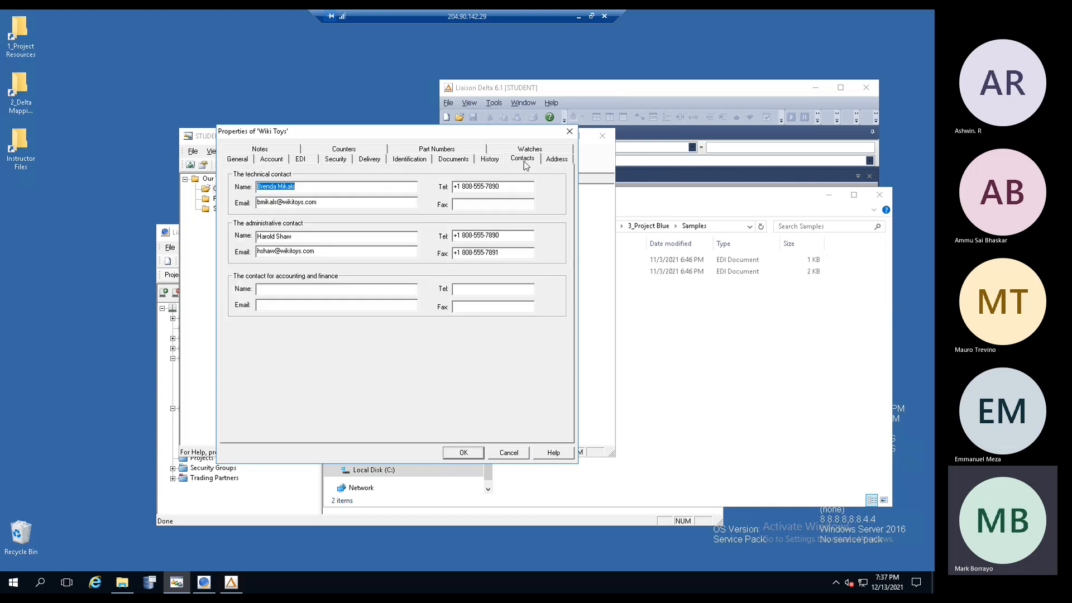
{"action": "left_click", "coordinate": [556, 162]}
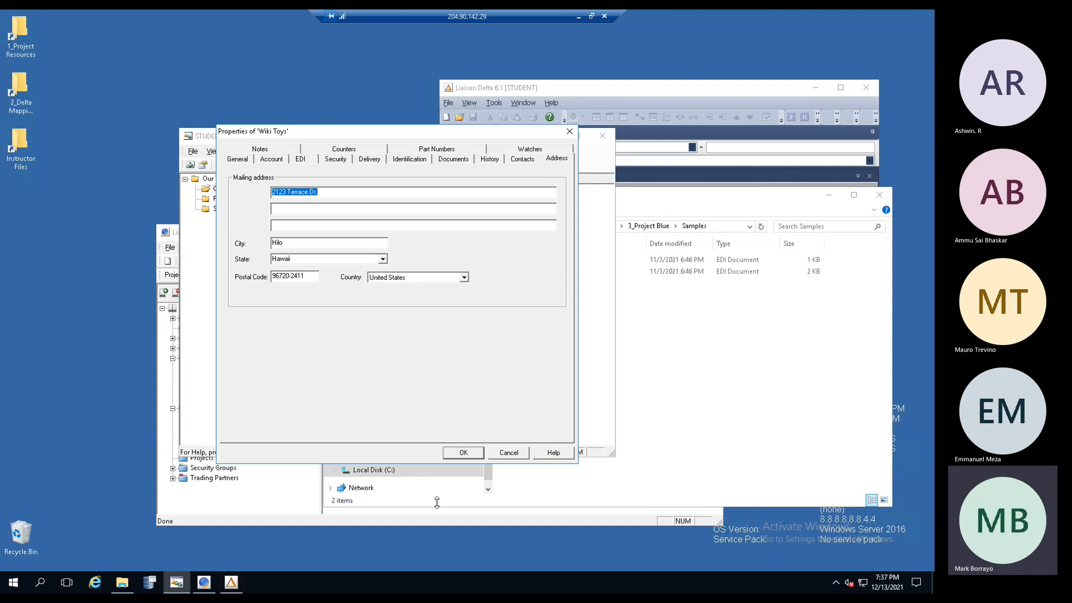
{"action": "left_click", "coordinate": [464, 453]}
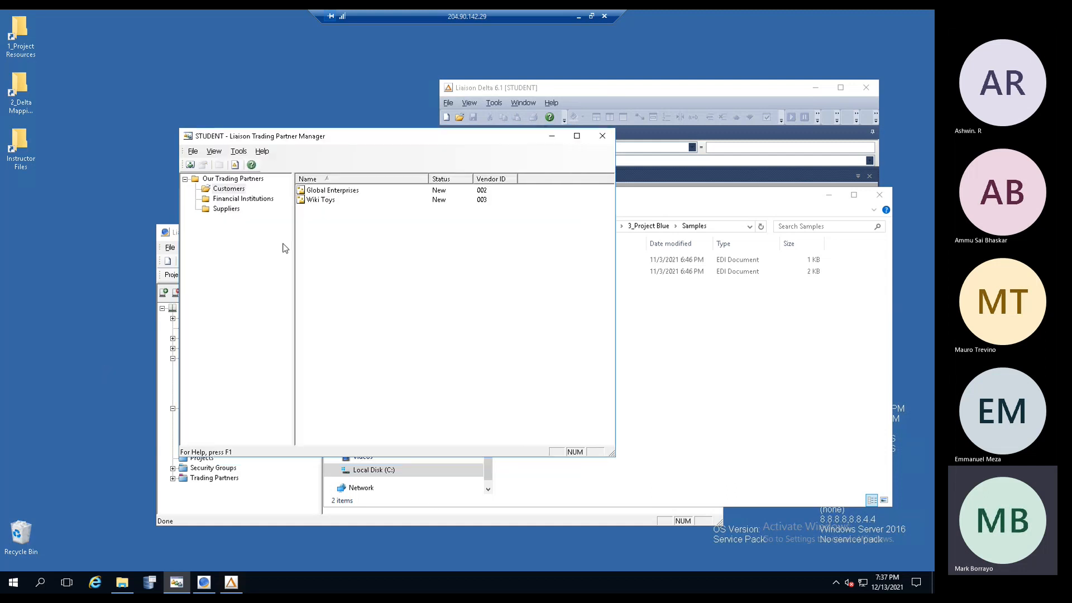
{"action": "left_click", "coordinate": [316, 201]}
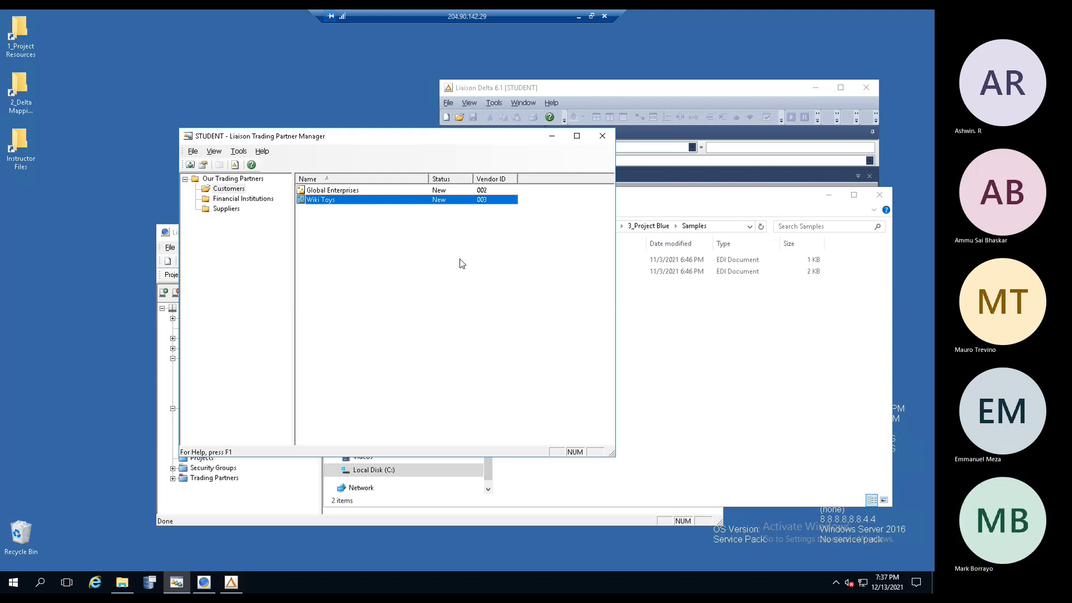
- Minimize Trading Partner Manager and the Samples window, then reposition and maximize the ECS Management Console
{"action": "left_click", "coordinate": [553, 140]}
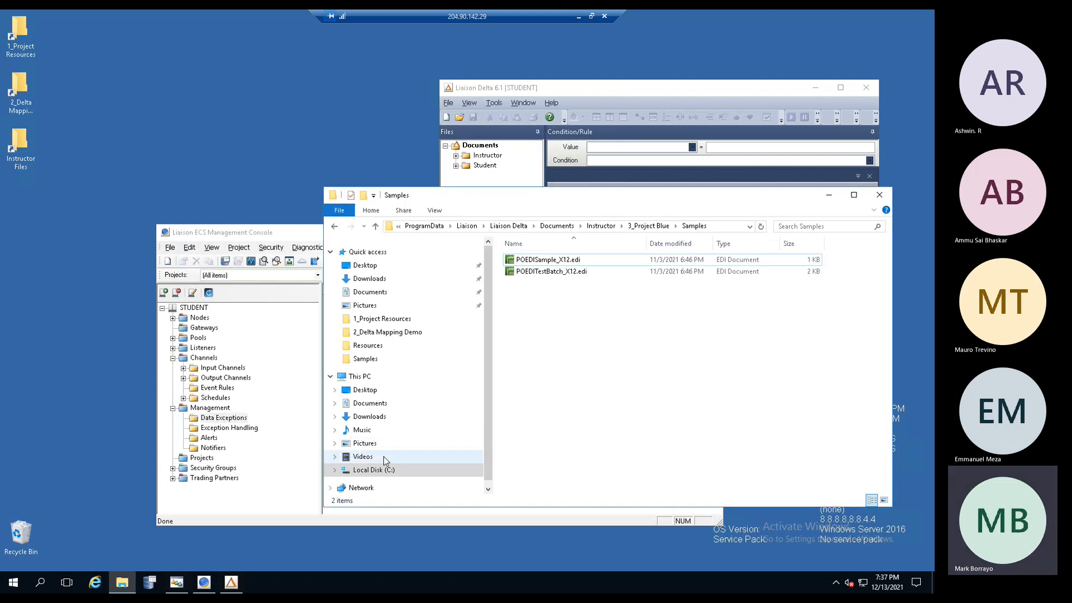
{"action": "left_click", "coordinate": [830, 199]}
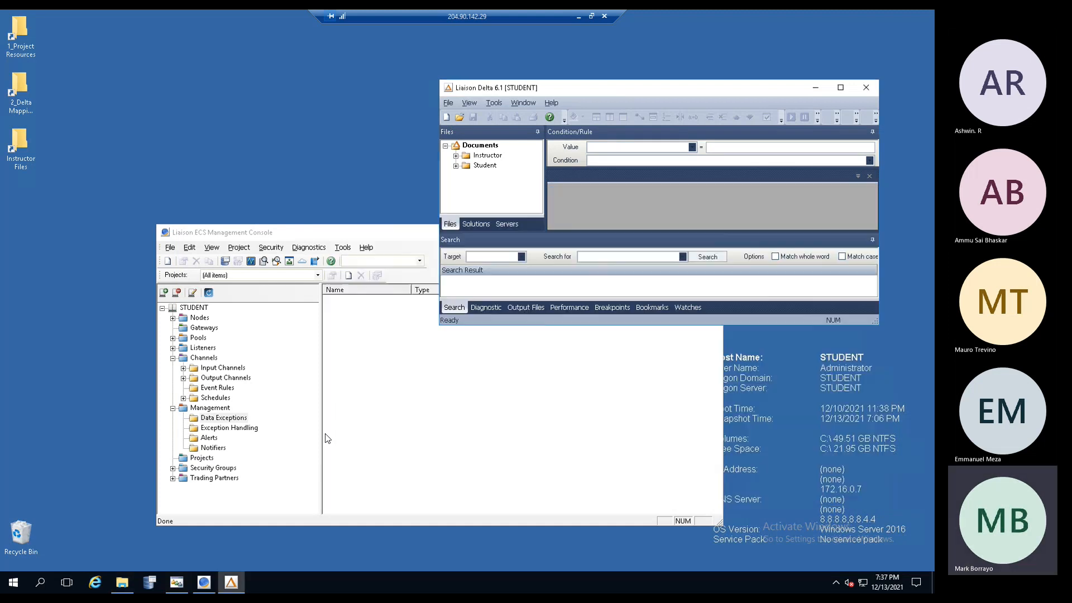
{"action": "left_click", "coordinate": [301, 235]}
{"action": "left_click_drag", "start_coordinate": [328, 235], "coordinate": [318, 136]}
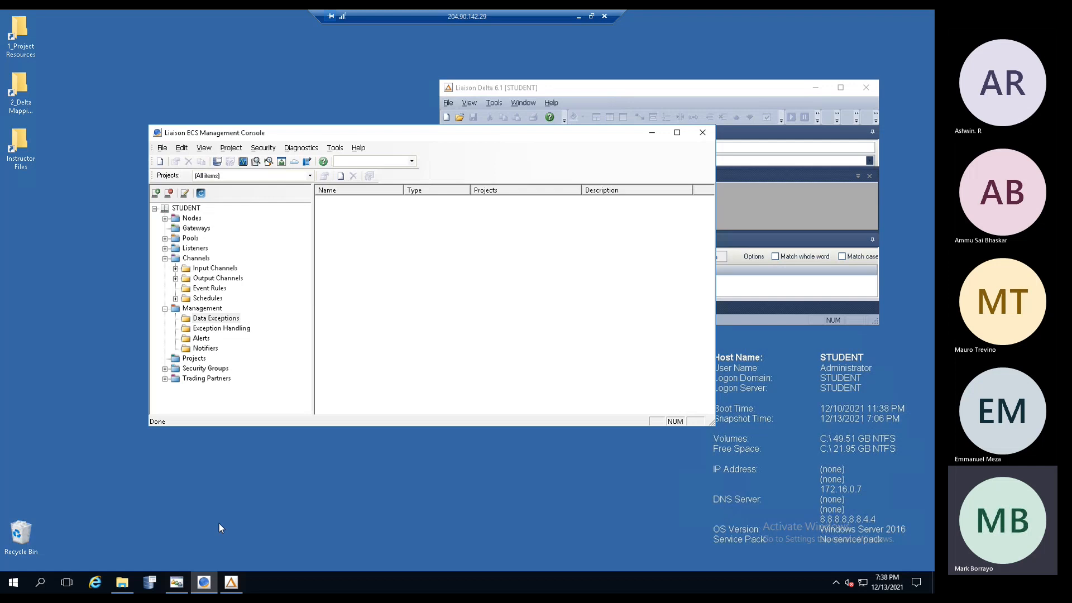
{"action": "left_click", "coordinate": [177, 583]}
{"action": "left_click_drag", "start_coordinate": [320, 135], "coordinate": [318, 165]}
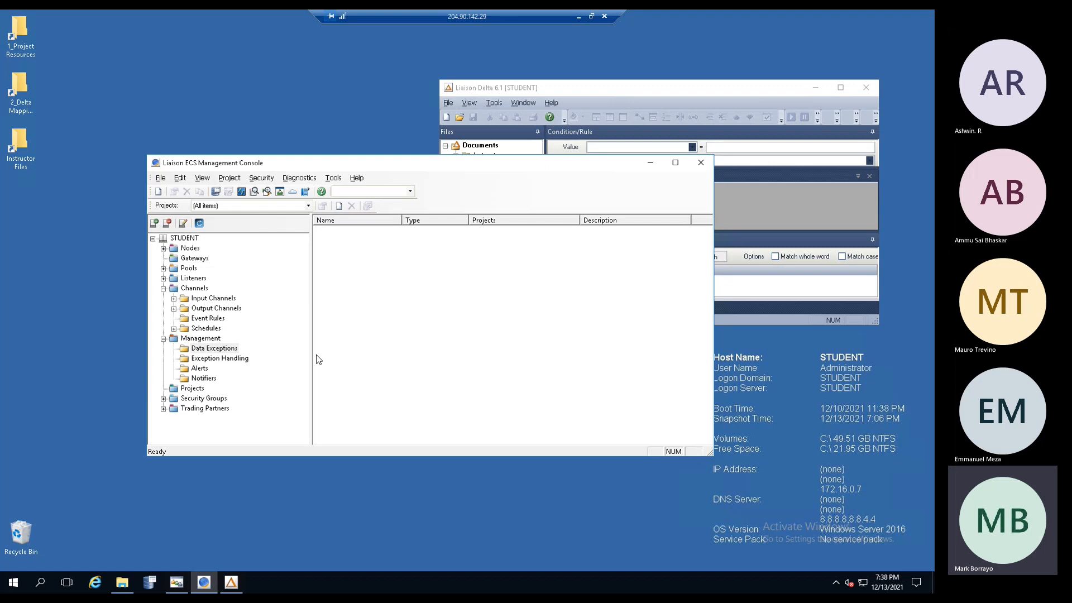
{"action": "left_click_drag", "start_coordinate": [328, 161], "coordinate": [322, 145]}
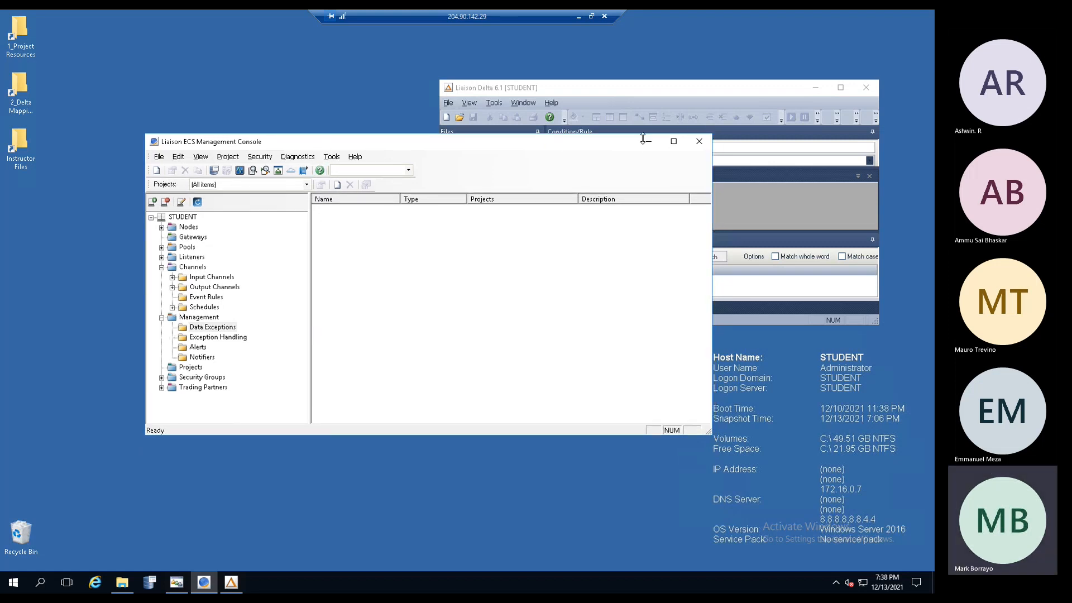
{"action": "left_click", "coordinate": [673, 140]}
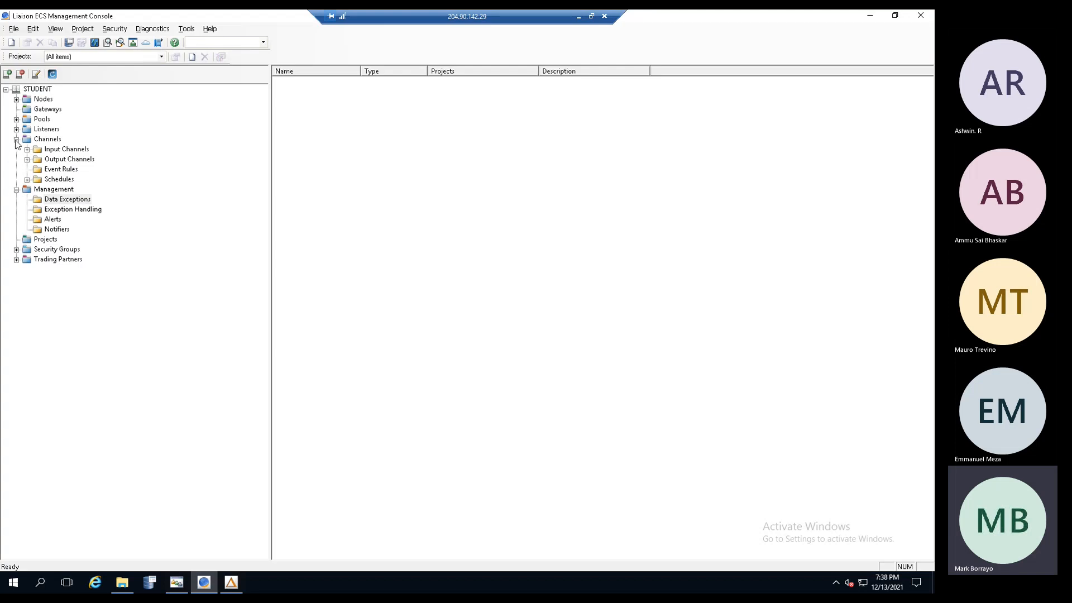
- Browse the Input Channels, Output Channels and Event Rules lists in the console tree
{"action": "left_click", "coordinate": [40, 142]}
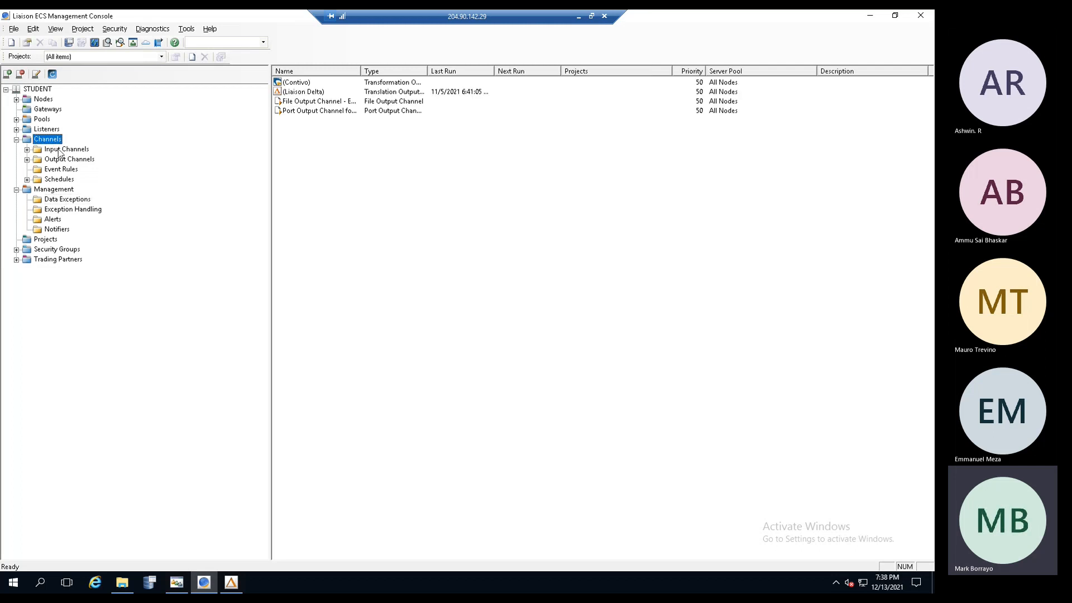
{"action": "left_click", "coordinate": [59, 151]}
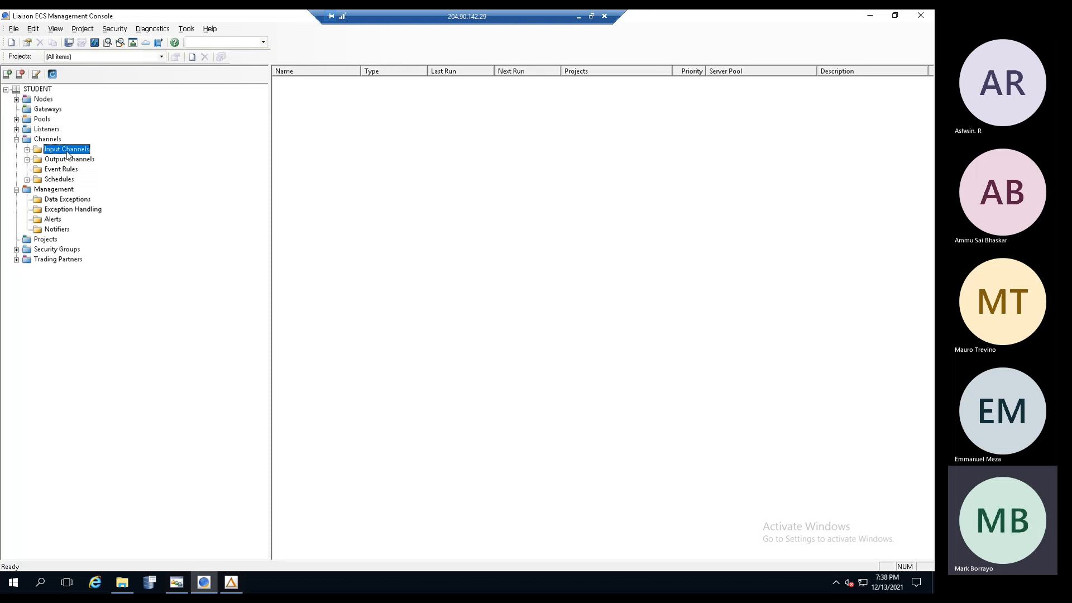
{"action": "left_click", "coordinate": [69, 162]}
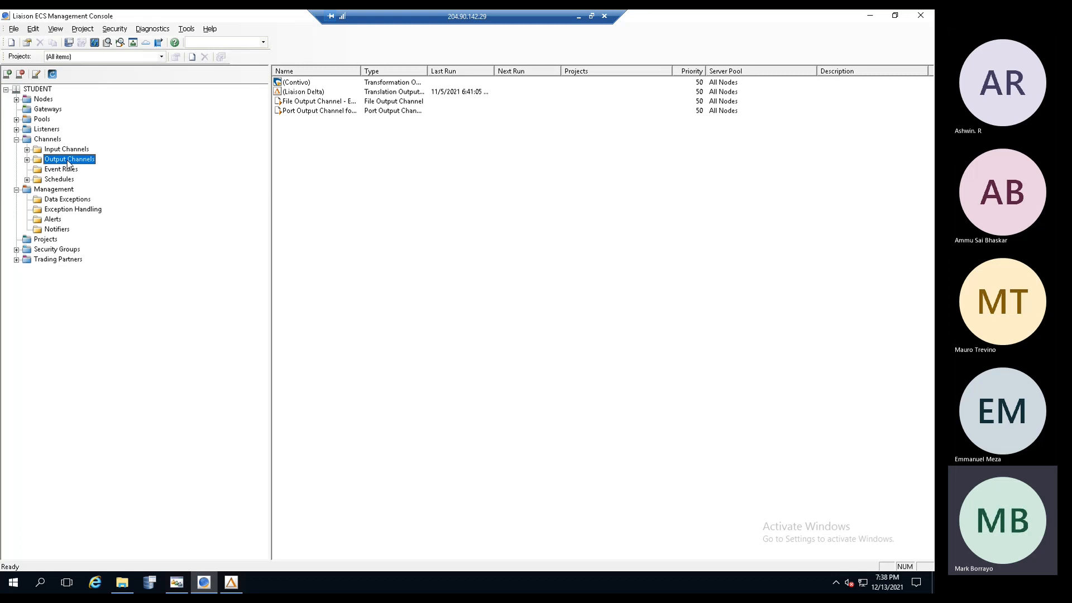
{"action": "left_click", "coordinate": [66, 151]}
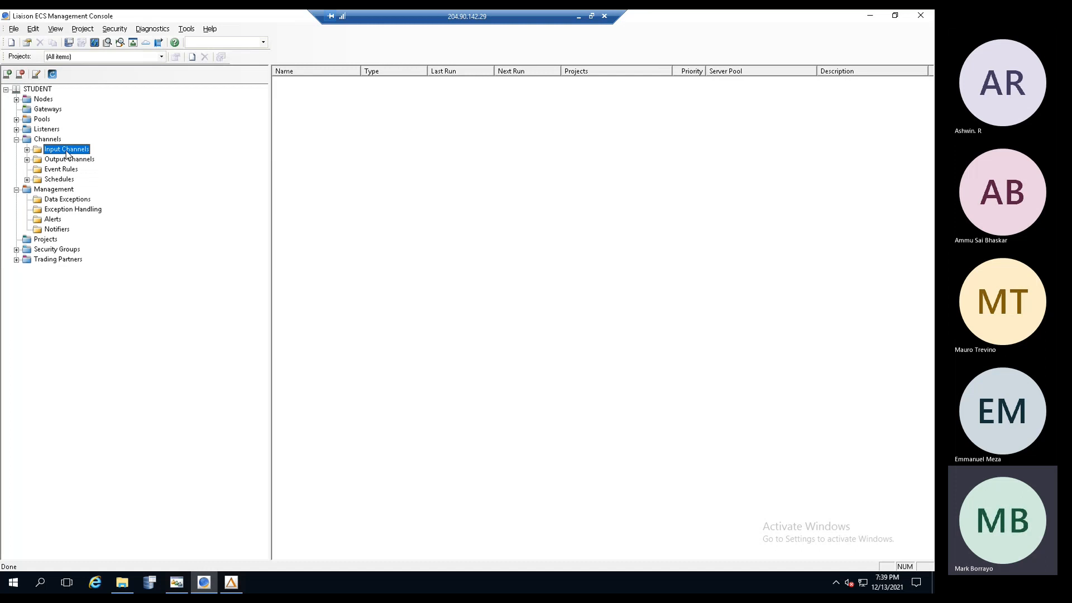
{"action": "left_click", "coordinate": [68, 160]}
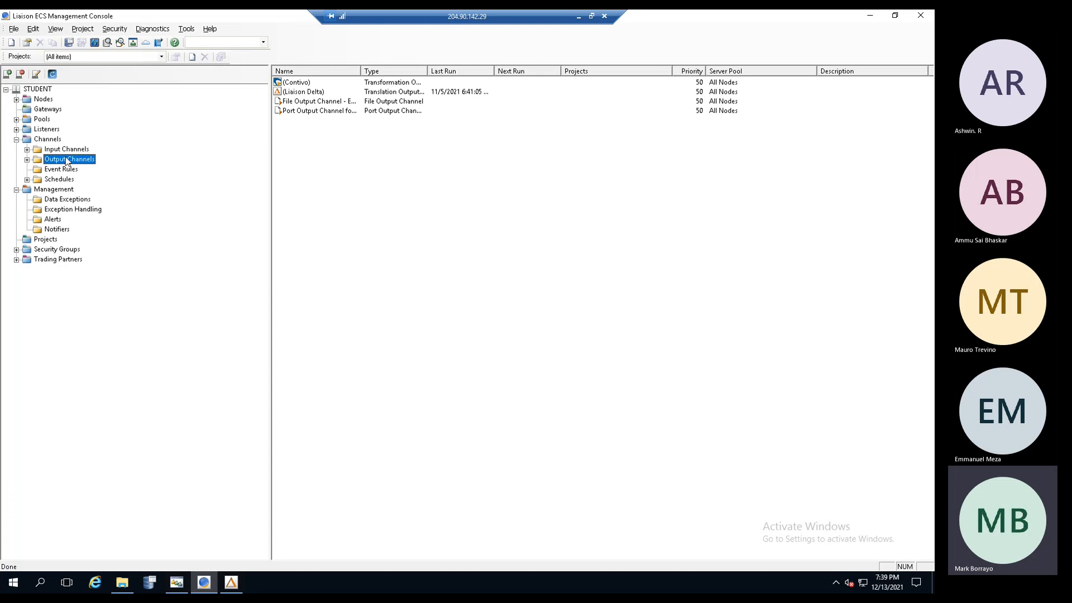
{"action": "left_click", "coordinate": [65, 149]}
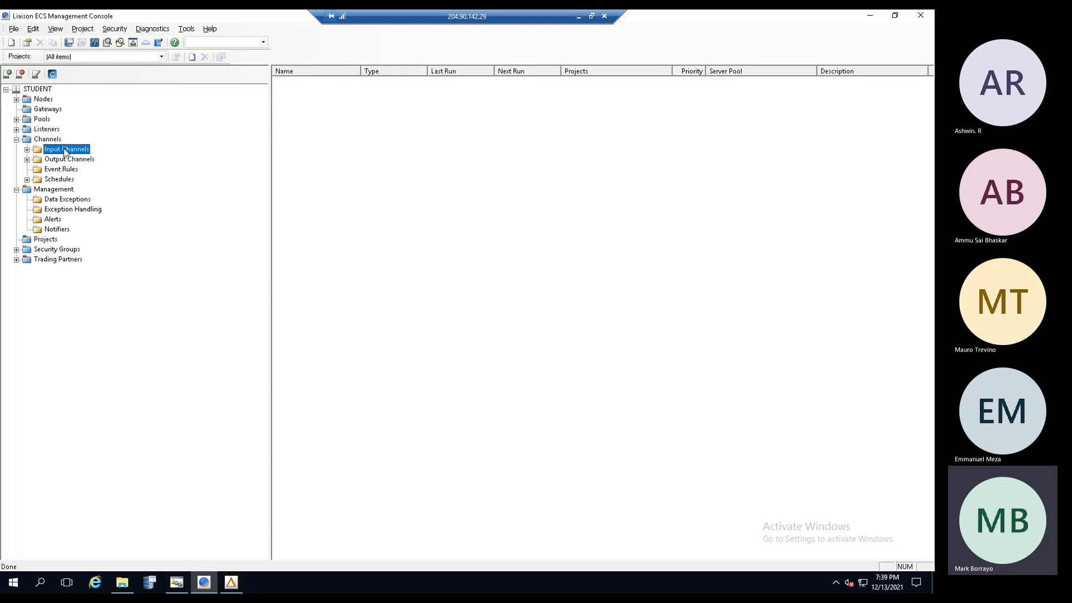
{"action": "left_click", "coordinate": [65, 160]}
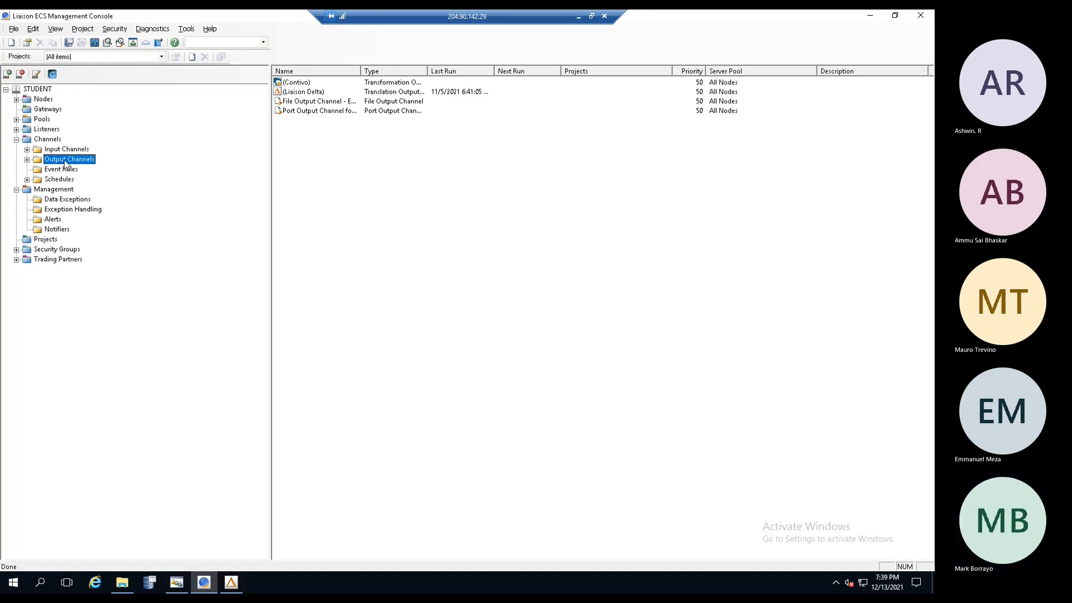
{"action": "left_click", "coordinate": [58, 170]}
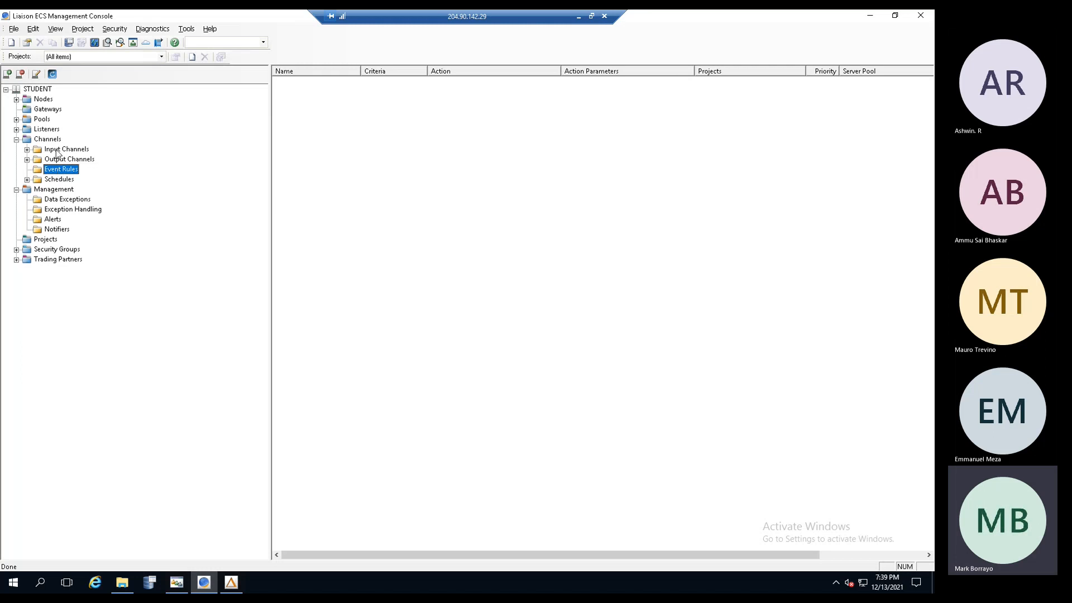
- Expand Channels > Input Channels to show File, FTPS/FTP Client, SFTP Client and other types
{"action": "left_click", "coordinate": [58, 150]}
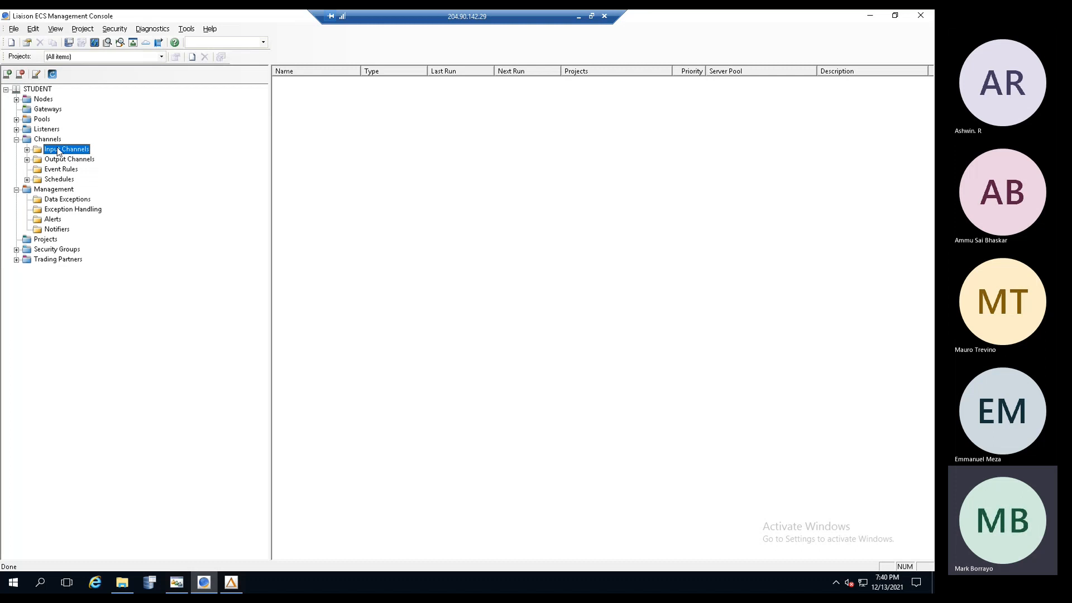
{"action": "left_click", "coordinate": [50, 140]}
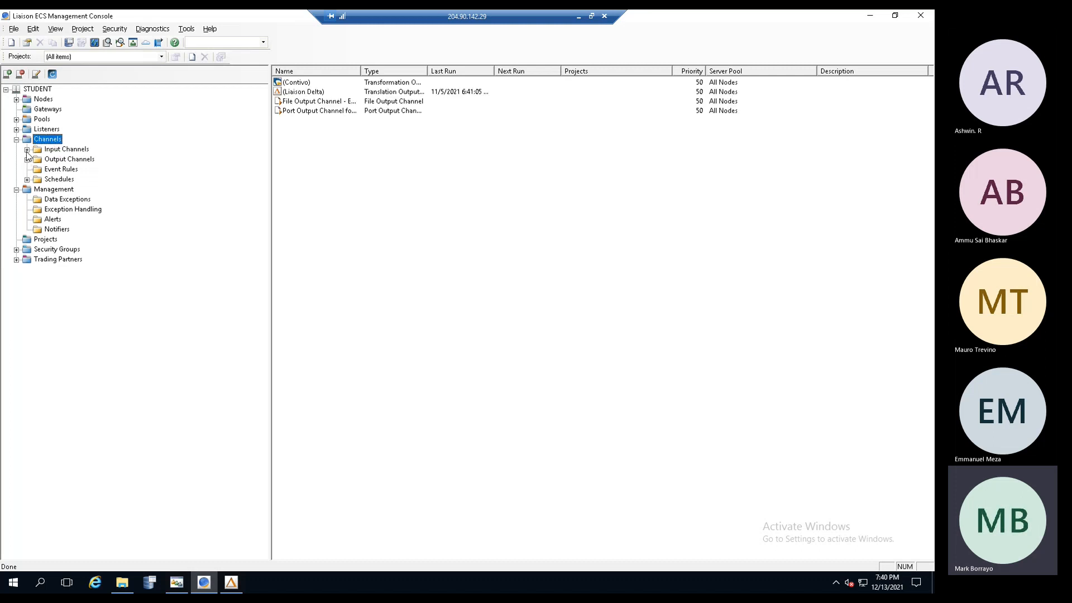
{"action": "left_click", "coordinate": [27, 150]}
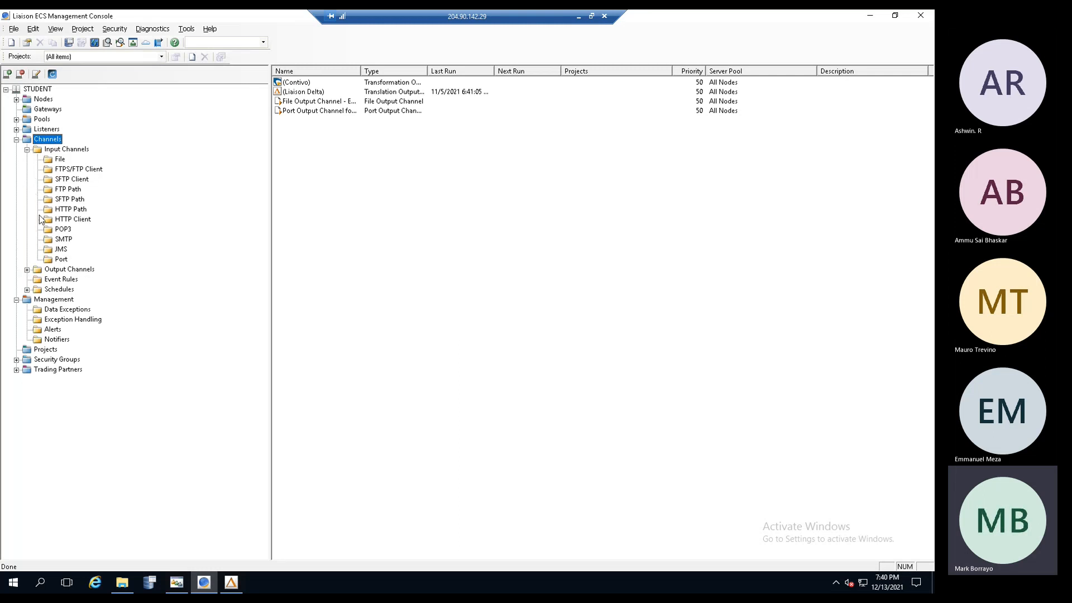
- Expand Output Channels, collapse Port and Translation, and open File Output Channel - Example's properties
{"action": "left_click", "coordinate": [57, 151]}
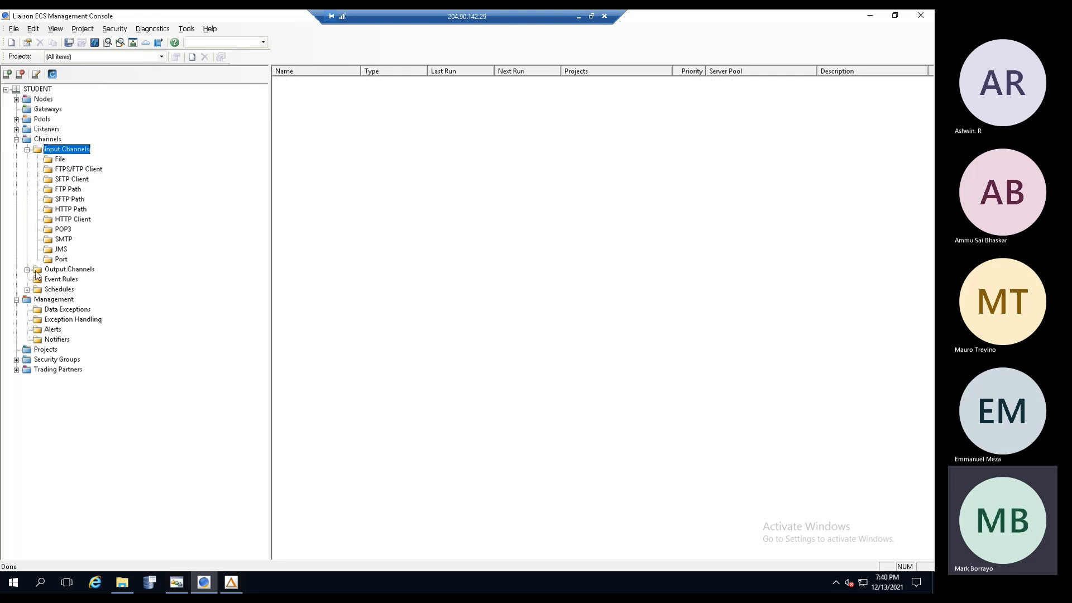
{"action": "left_click", "coordinate": [27, 269]}
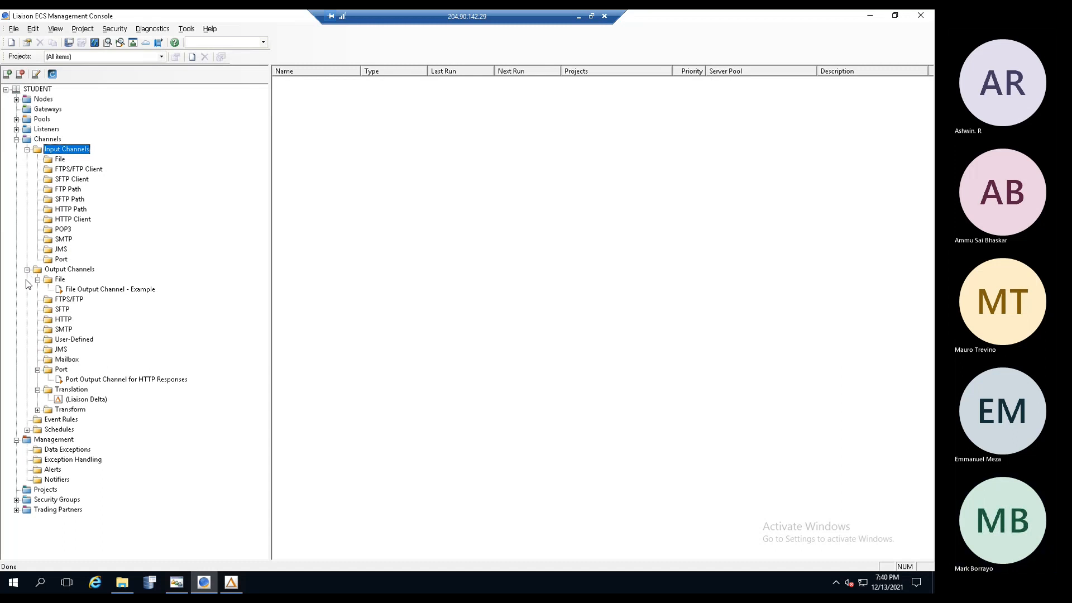
{"action": "left_click", "coordinate": [37, 370]}
{"action": "left_click", "coordinate": [37, 380]}
{"action": "left_click", "coordinate": [108, 291]}
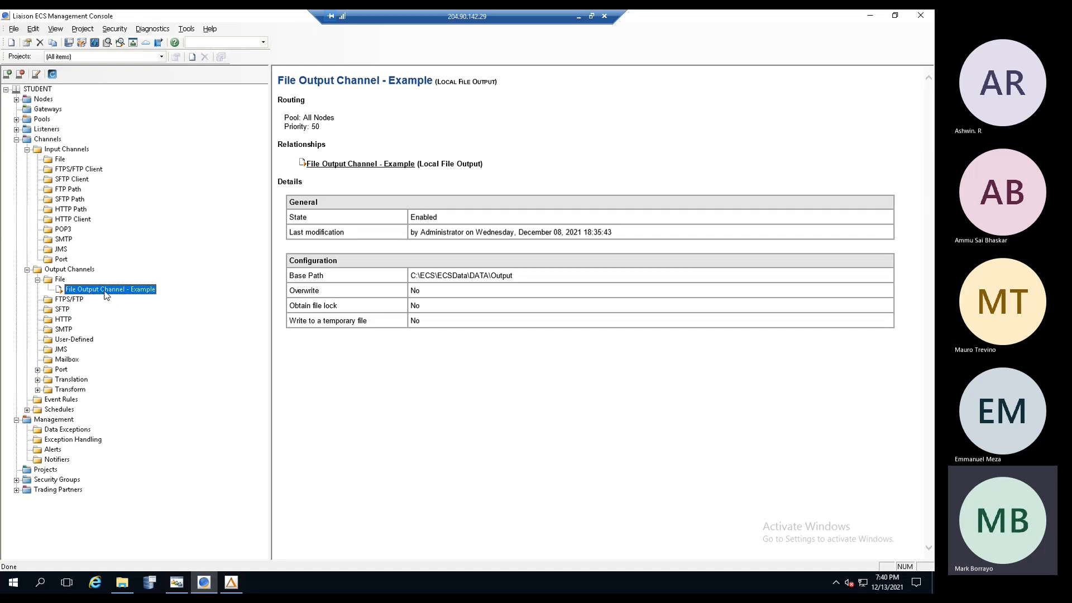
{"action": "double_click", "coordinate": [106, 290]}
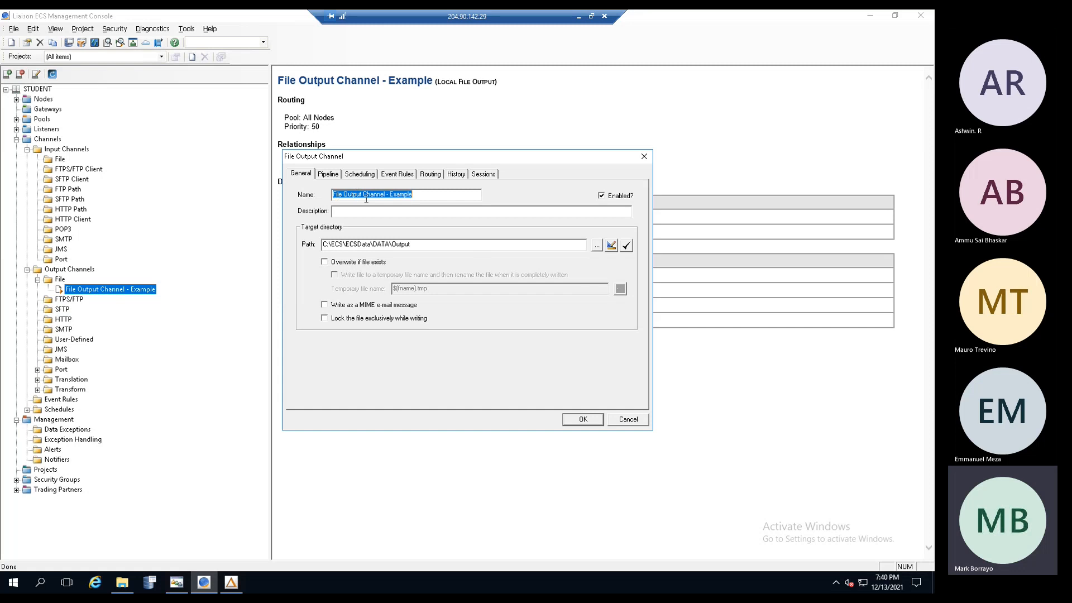
- Review File Output Channel - Example's name and description, then view its empty pipeline
{"action": "left_click", "coordinate": [431, 196]}
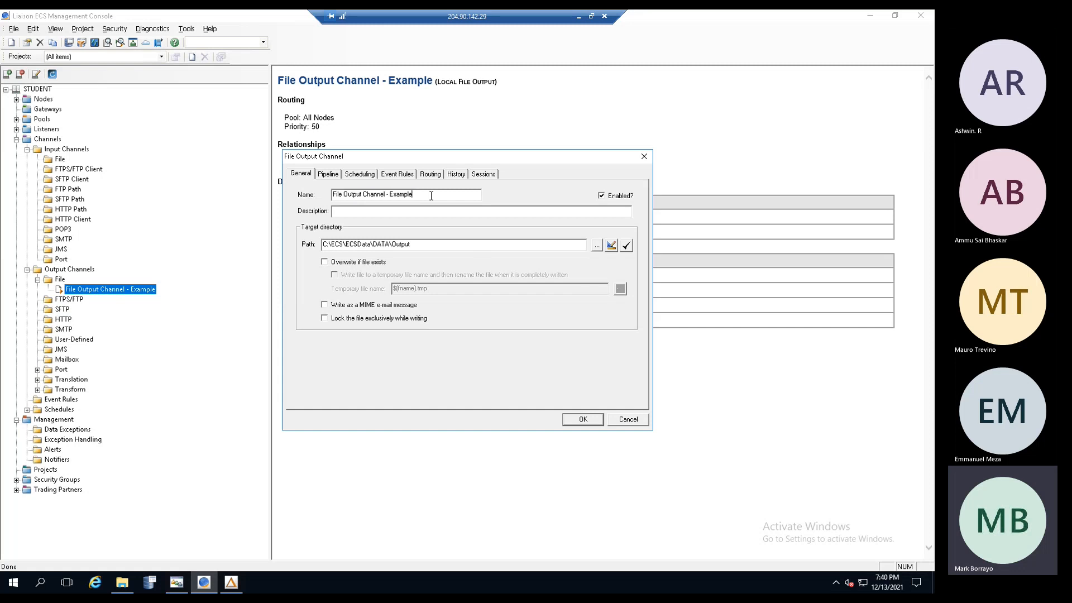
{"action": "left_click_drag", "start_coordinate": [447, 195], "coordinate": [315, 205]}
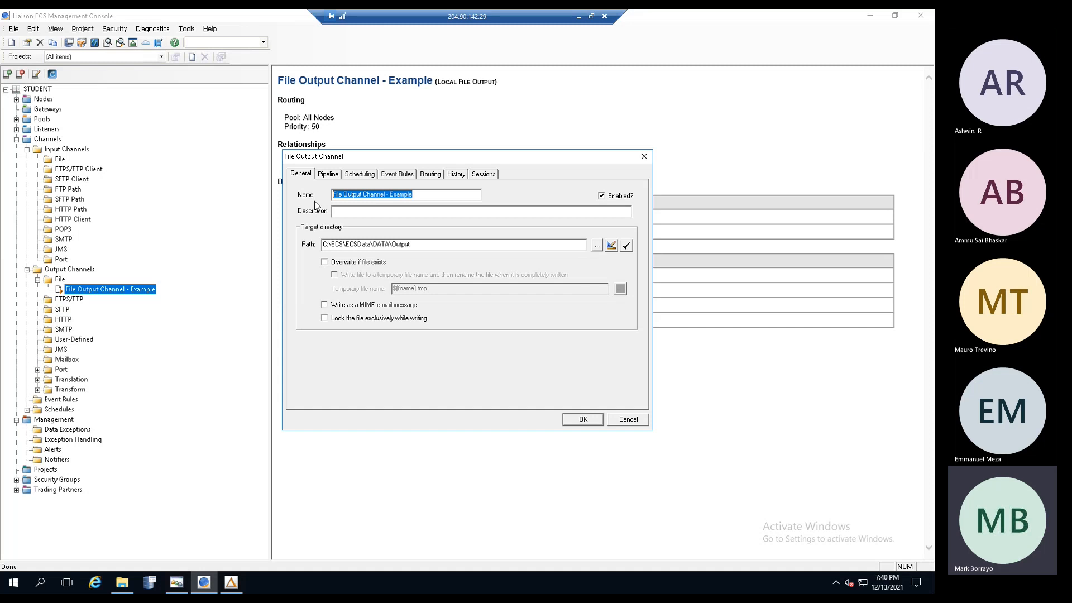
{"action": "left_click", "coordinate": [348, 212]}
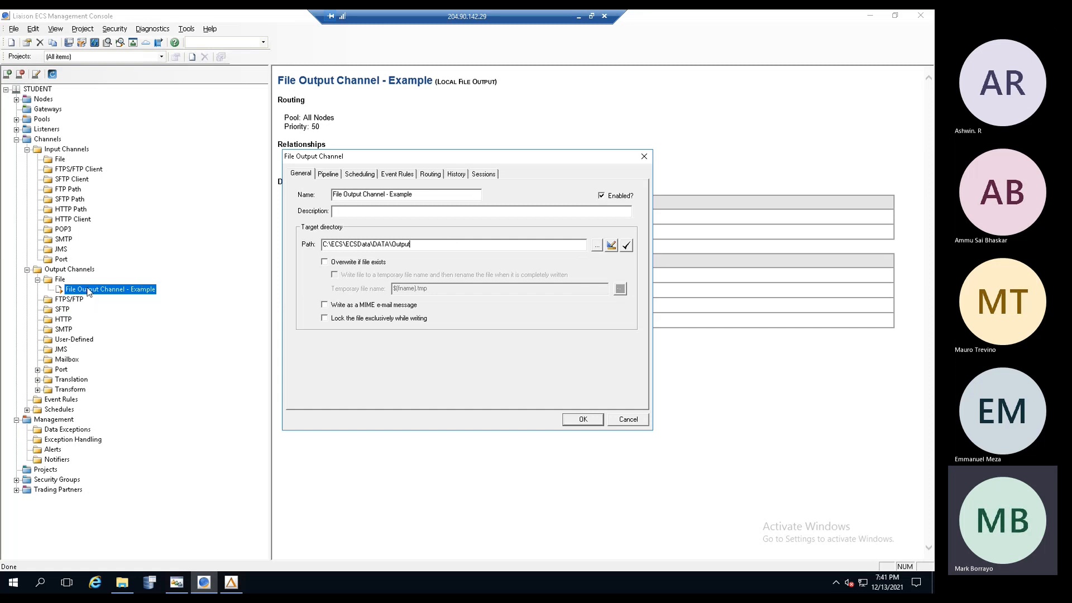
{"action": "left_click", "coordinate": [68, 304]}
{"action": "left_click", "coordinate": [330, 176]}
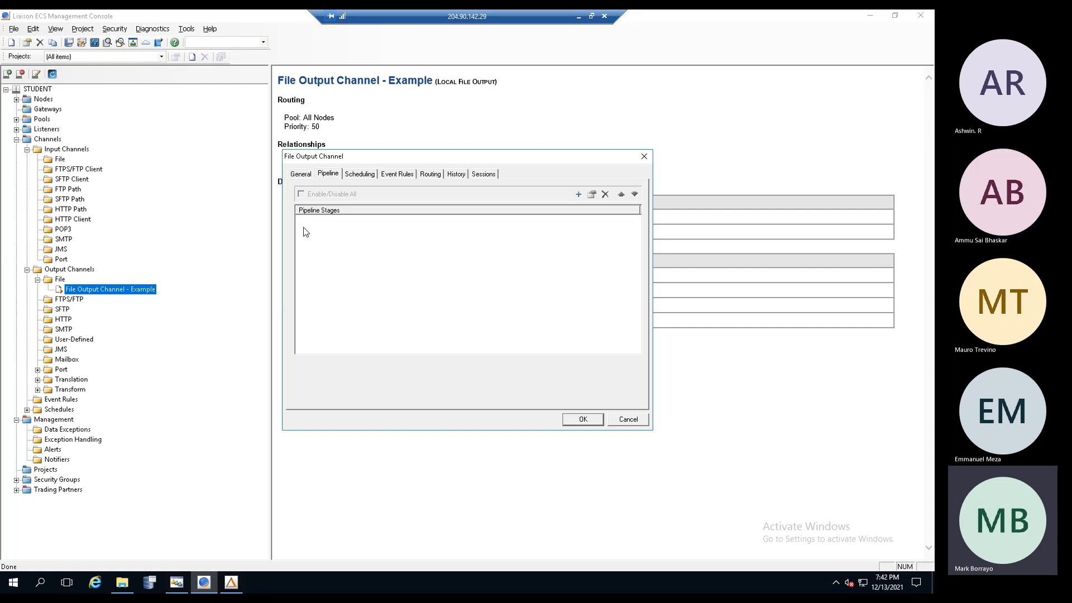
- Open the New Pipeline Module chooser and scroll through the available module types
{"action": "left_click", "coordinate": [578, 194]}
{"action": "mouse_move", "coordinate": [568, 265]}
{"action": "left_mouse_down"}
{"action": "mouse_move", "coordinate": [569, 284]}
{"action": "mouse_move", "coordinate": [565, 251]}
{"action": "left_mouse_up"}
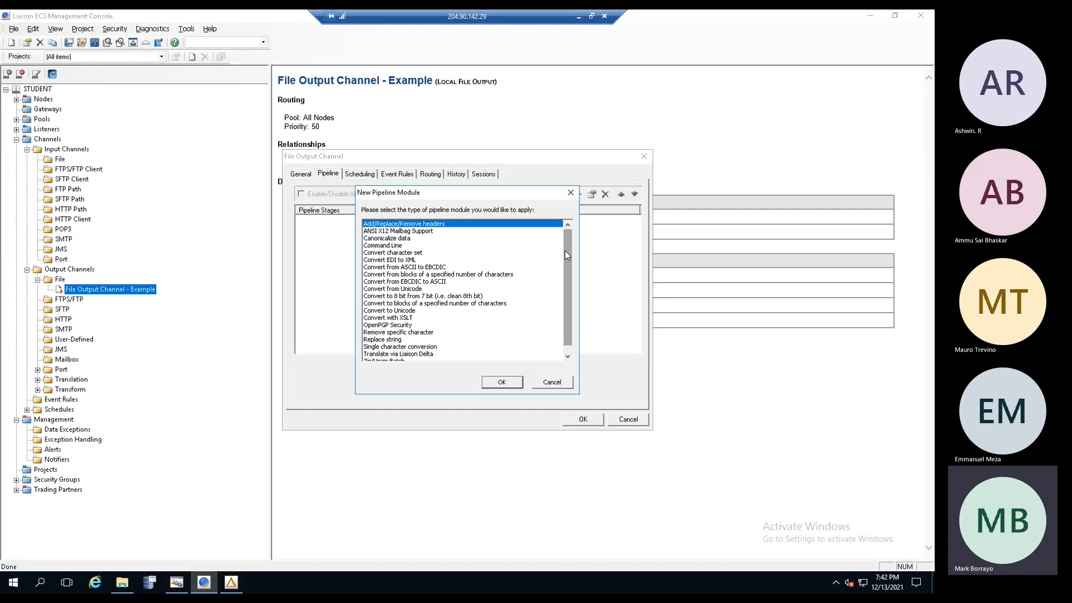
{"action": "mouse_move", "coordinate": [565, 250]}
{"action": "left_mouse_down"}
{"action": "mouse_move", "coordinate": [564, 273]}
{"action": "mouse_move", "coordinate": [569, 248]}
{"action": "left_mouse_up"}
{"action": "left_click_drag", "start_coordinate": [569, 248], "coordinate": [567, 262]}
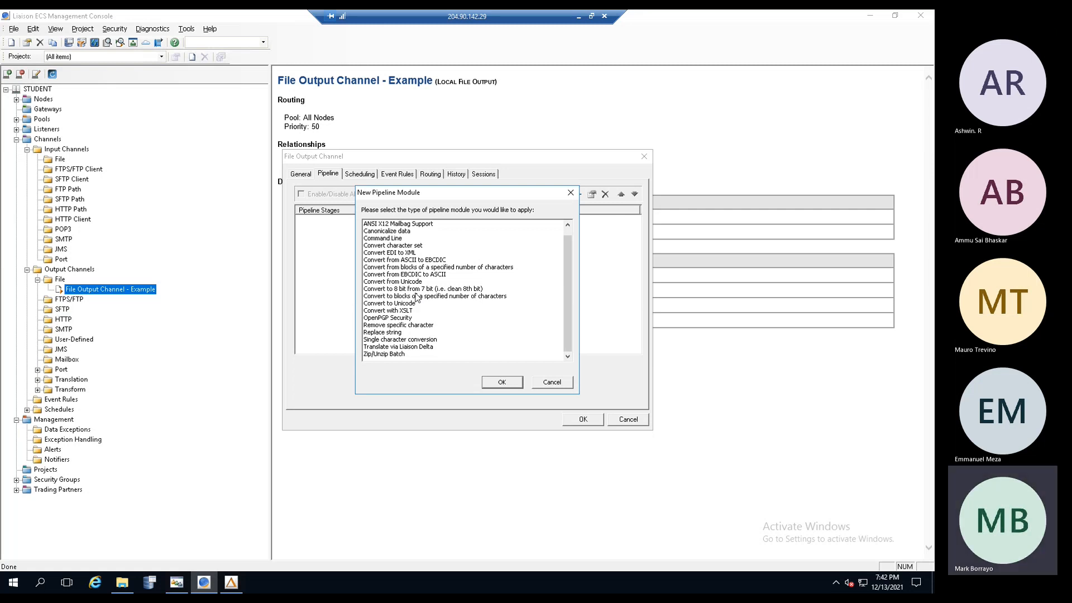
- Browse modules such as Replace string, OpenPGP Security, Zip/Unzip Batch and the Convert modules
{"action": "left_click", "coordinate": [395, 333]}
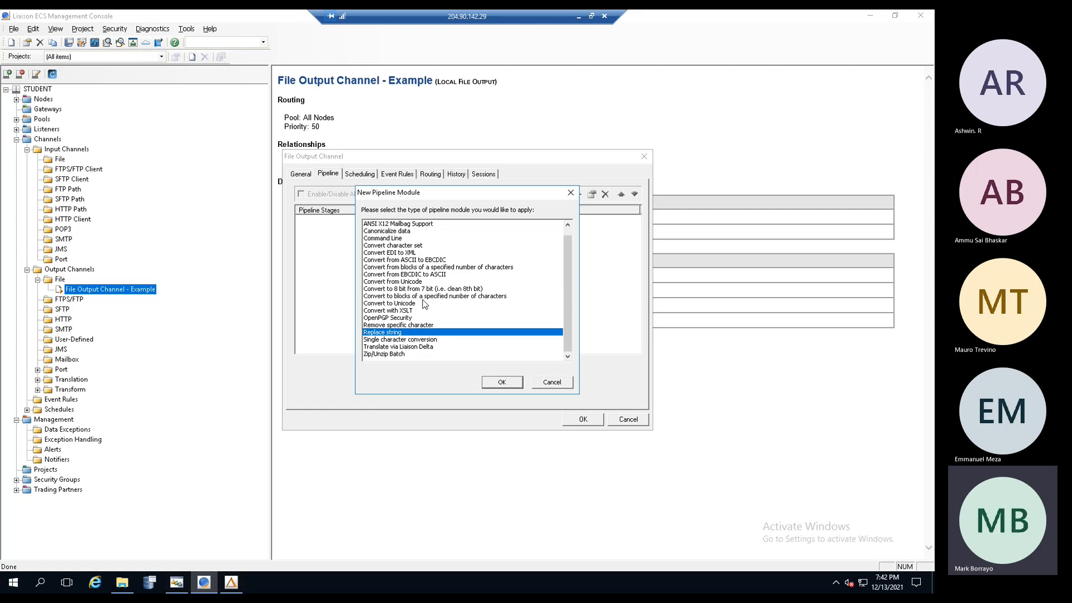
{"action": "left_click", "coordinate": [389, 318]}
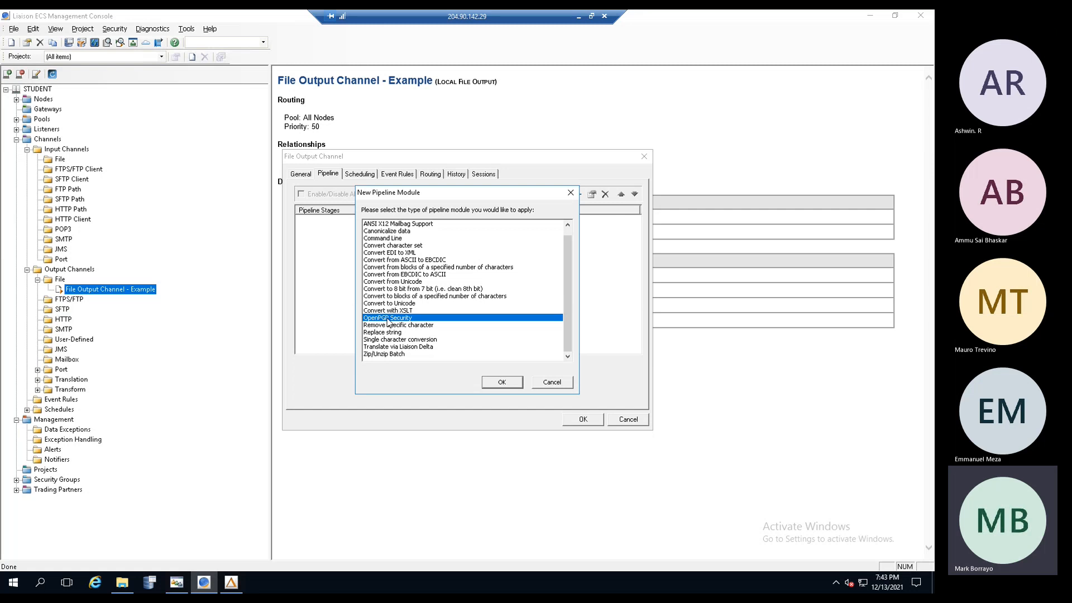
{"action": "left_click", "coordinate": [390, 354]}
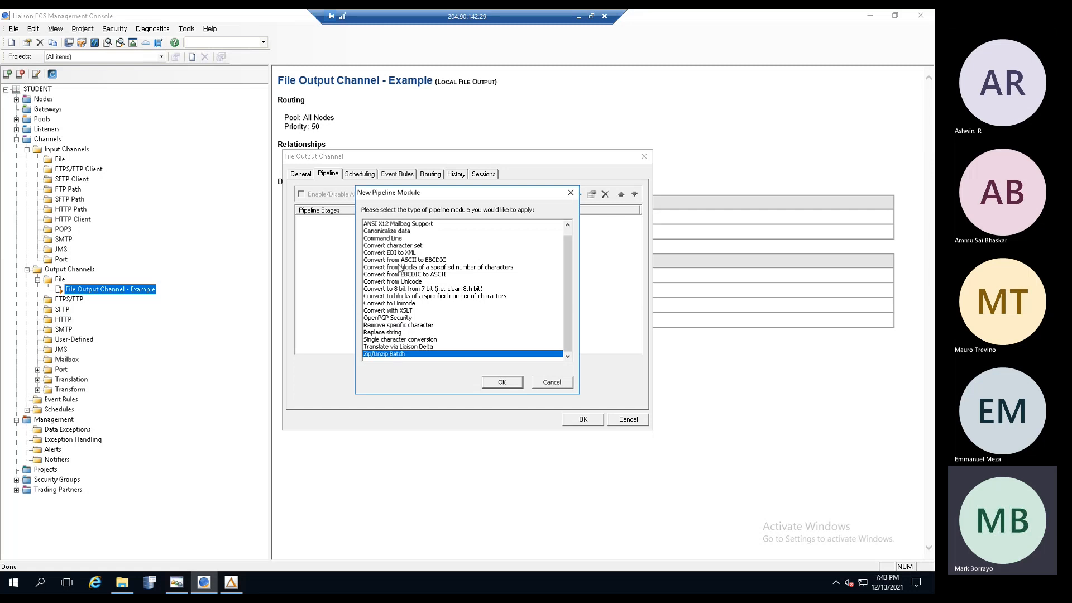
{"action": "left_click", "coordinate": [394, 225]}
{"action": "left_click", "coordinate": [390, 231]}
{"action": "left_click", "coordinate": [389, 239]}
{"action": "left_click", "coordinate": [390, 253]}
{"action": "left_click", "coordinate": [388, 261]}
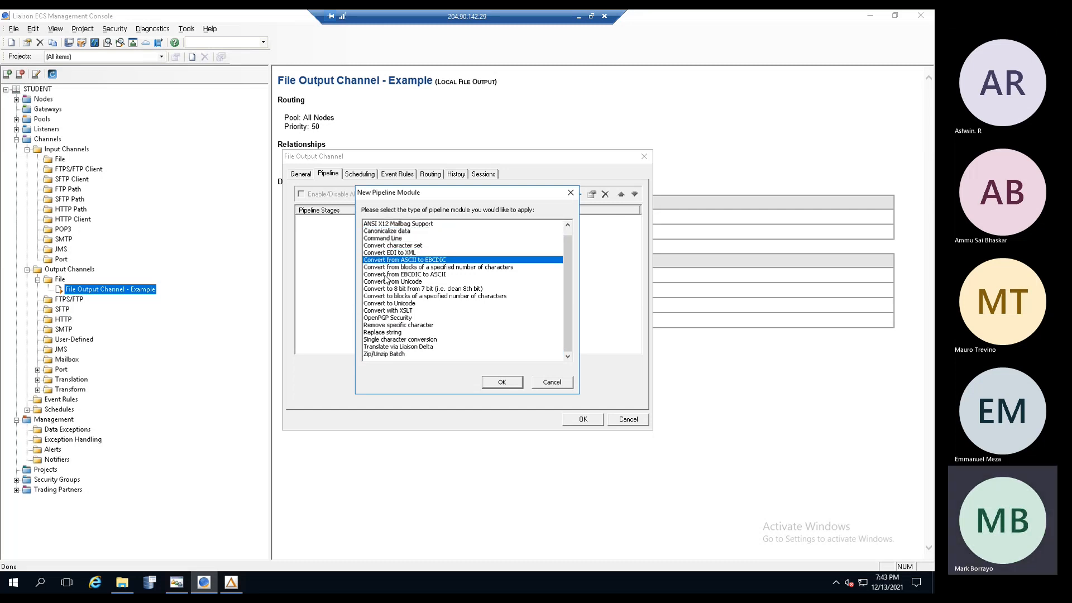
{"action": "left_click", "coordinate": [385, 275]}
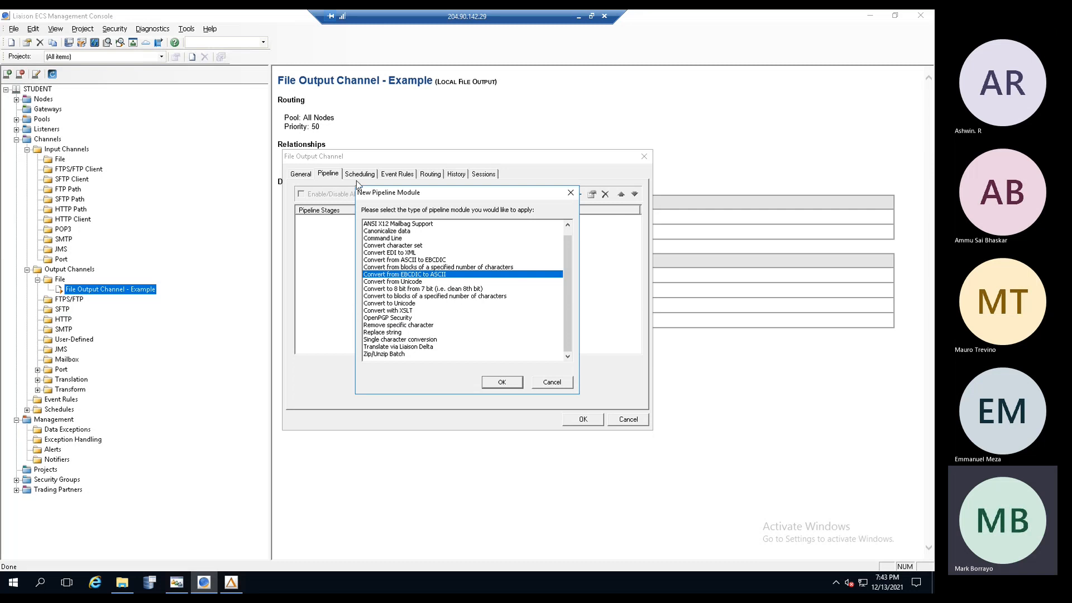
{"action": "left_click", "coordinate": [390, 303]}
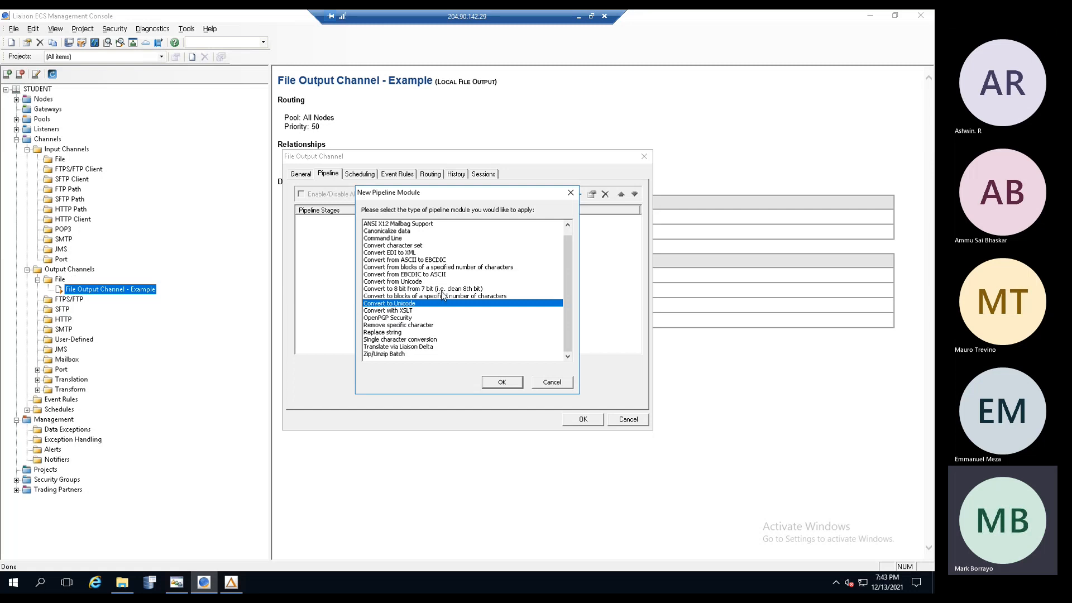
- Check Add/Replace/Remove headers and Command Line, cancel without adding, and view scheduling settings
{"action": "scroll", "coordinate": [567, 296], "scroll_direction": "up", "scroll_amount": 1}
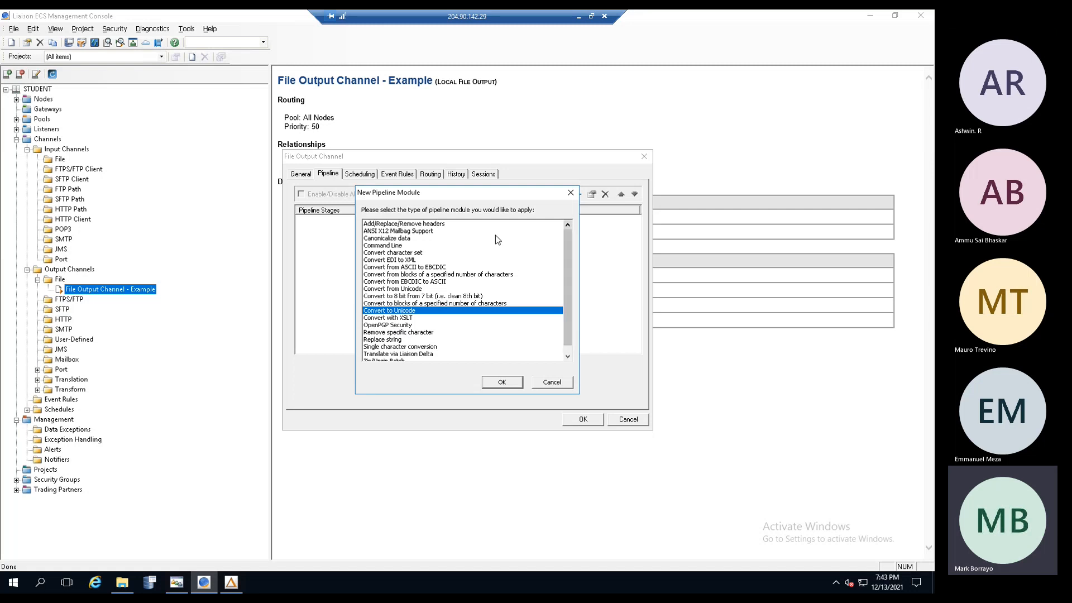
{"action": "left_click", "coordinate": [406, 225]}
{"action": "left_click", "coordinate": [406, 232]}
{"action": "left_click", "coordinate": [394, 246]}
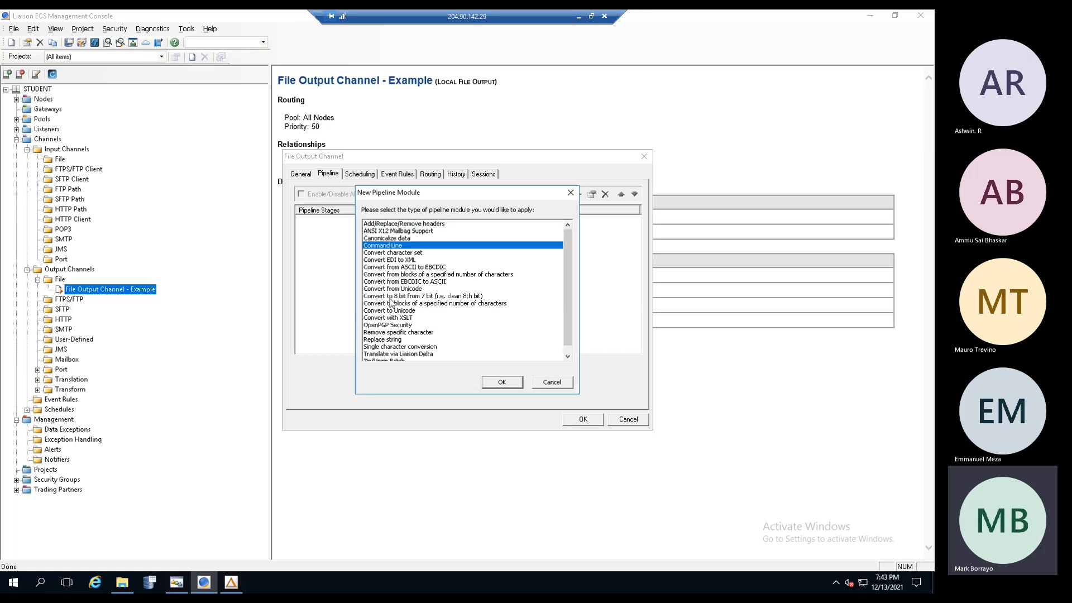
{"action": "left_click", "coordinate": [540, 385]}
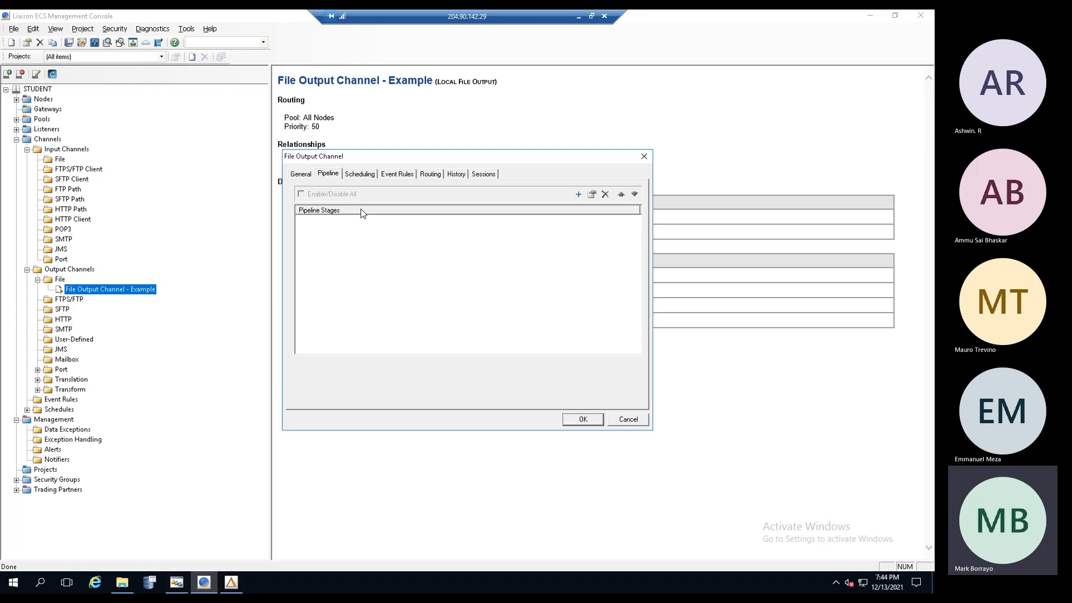
{"action": "left_click", "coordinate": [361, 174]}
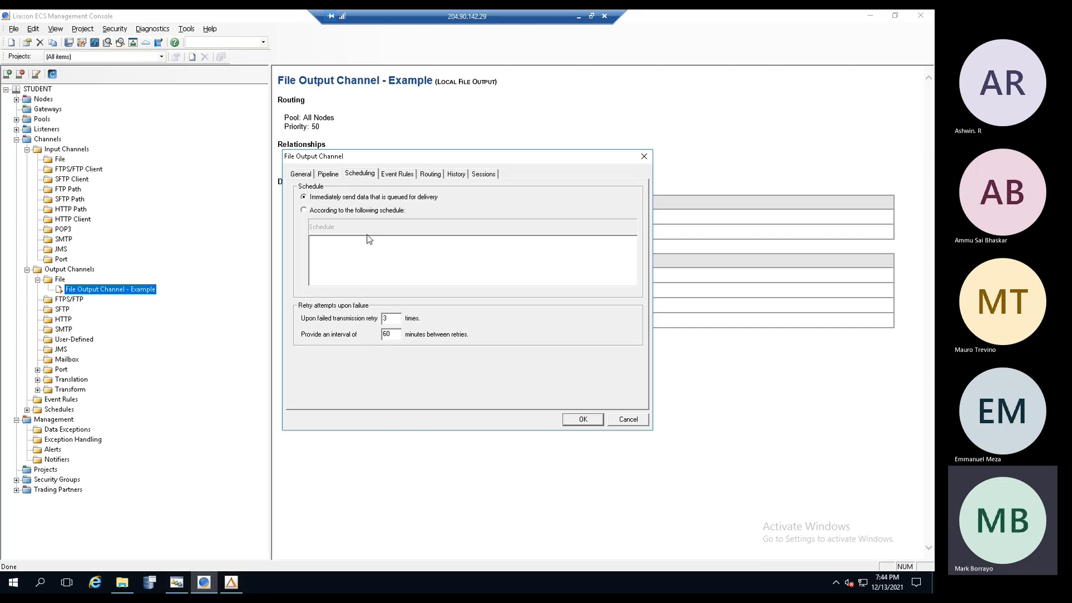
- Review Event Rules and Routing, and raise the Priority slider above the midpoint toward High
{"action": "left_click", "coordinate": [400, 175]}
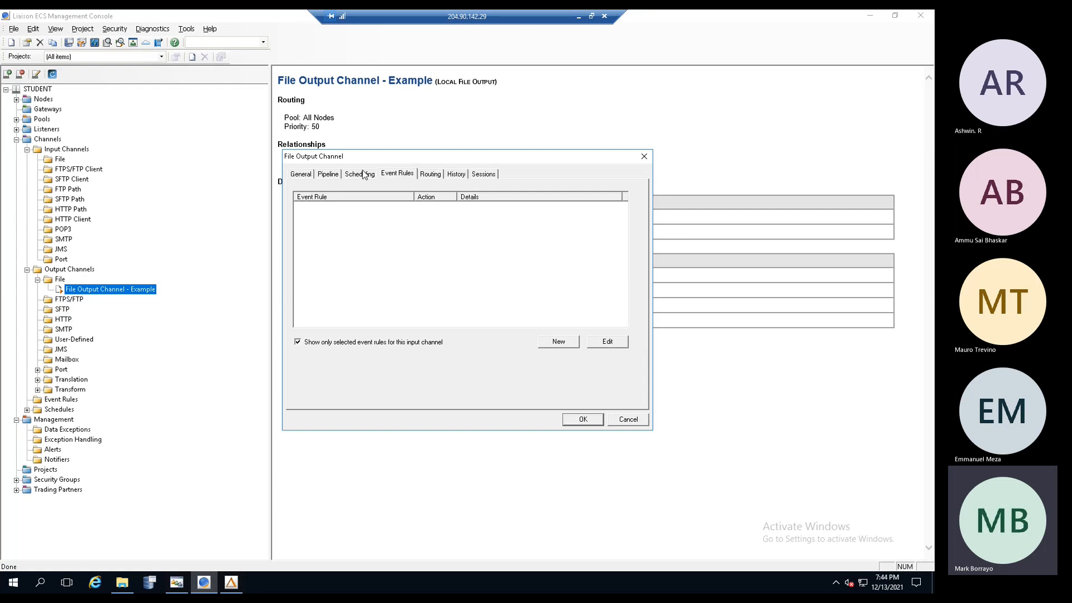
{"action": "left_click", "coordinate": [434, 178]}
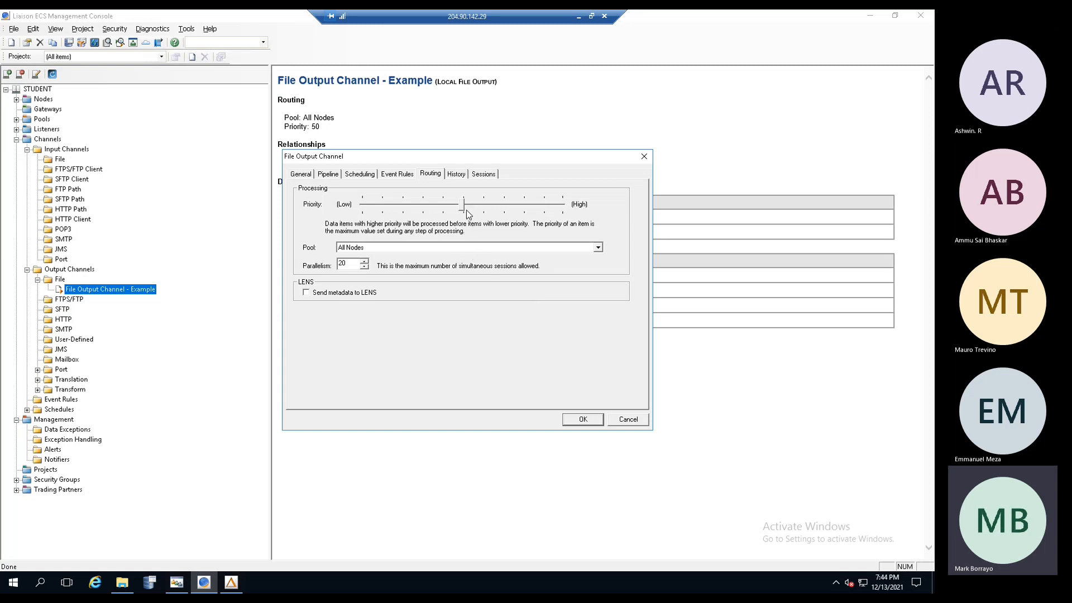
{"action": "left_click_drag", "start_coordinate": [463, 208], "coordinate": [492, 210]}
- Inspect the Overwrite, Flags and ThresholdItems history entries, then show session recording set to Always
{"action": "left_click", "coordinate": [458, 178]}
{"action": "left_click", "coordinate": [427, 199]}
{"action": "left_click", "coordinate": [427, 216]}
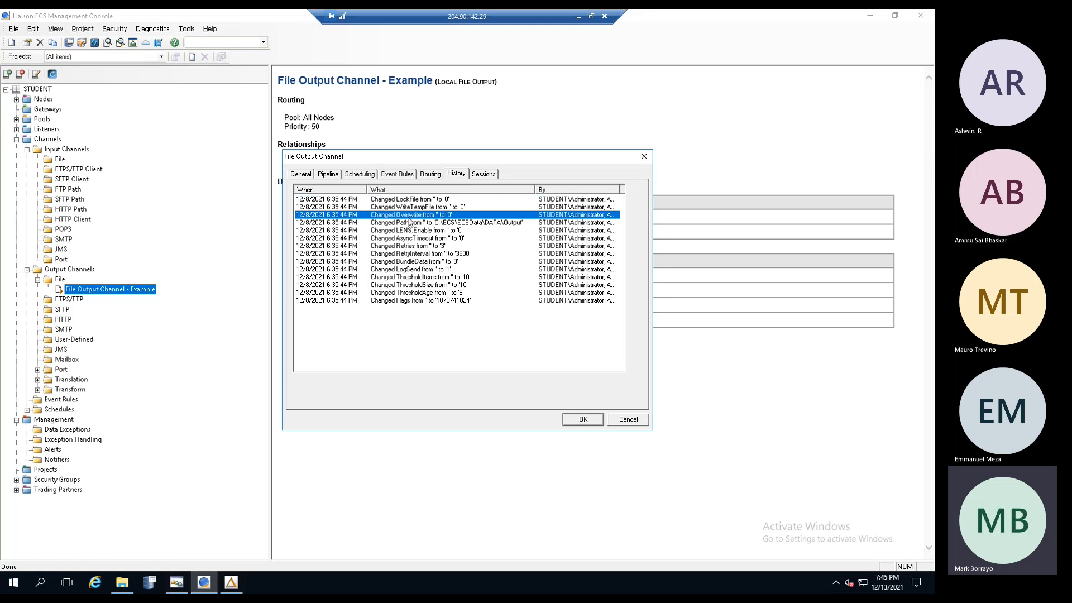
{"action": "left_click", "coordinate": [315, 301]}
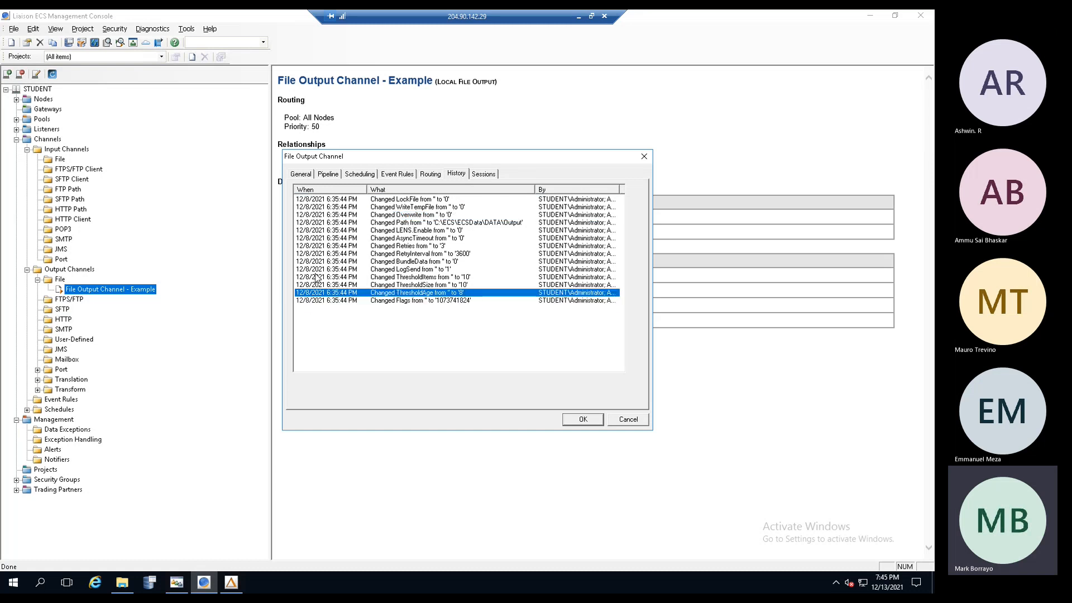
{"action": "left_click", "coordinate": [318, 277]}
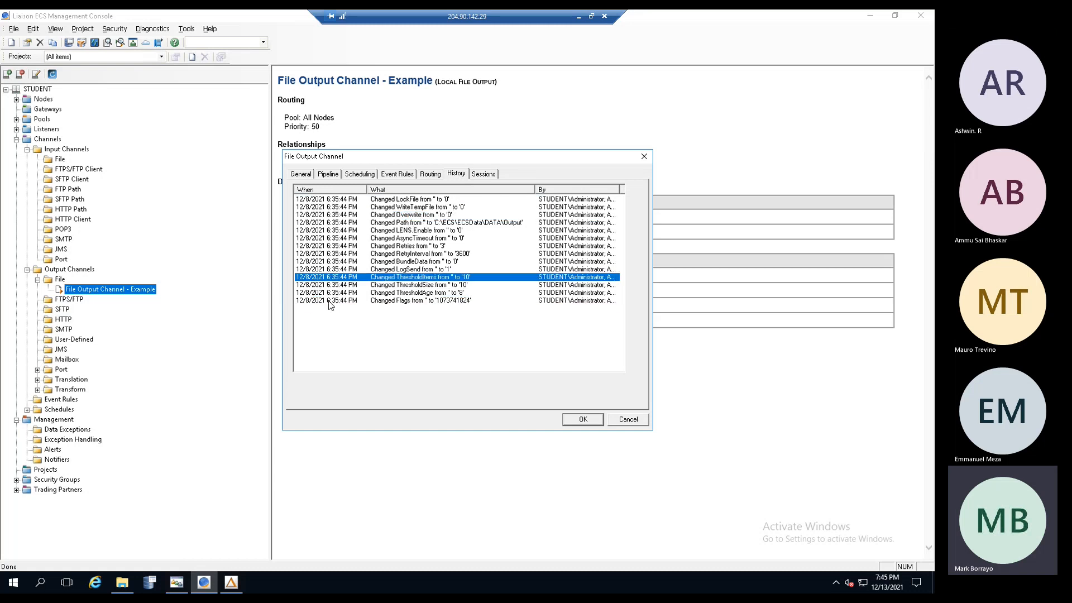
{"action": "left_click", "coordinate": [393, 215]}
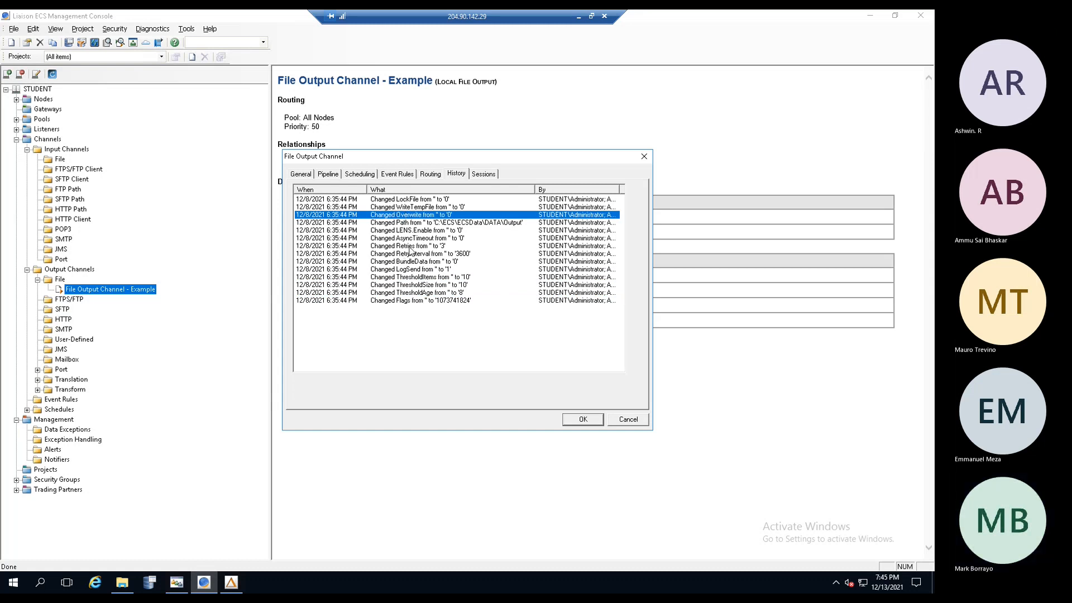
{"action": "left_click", "coordinate": [485, 174]}
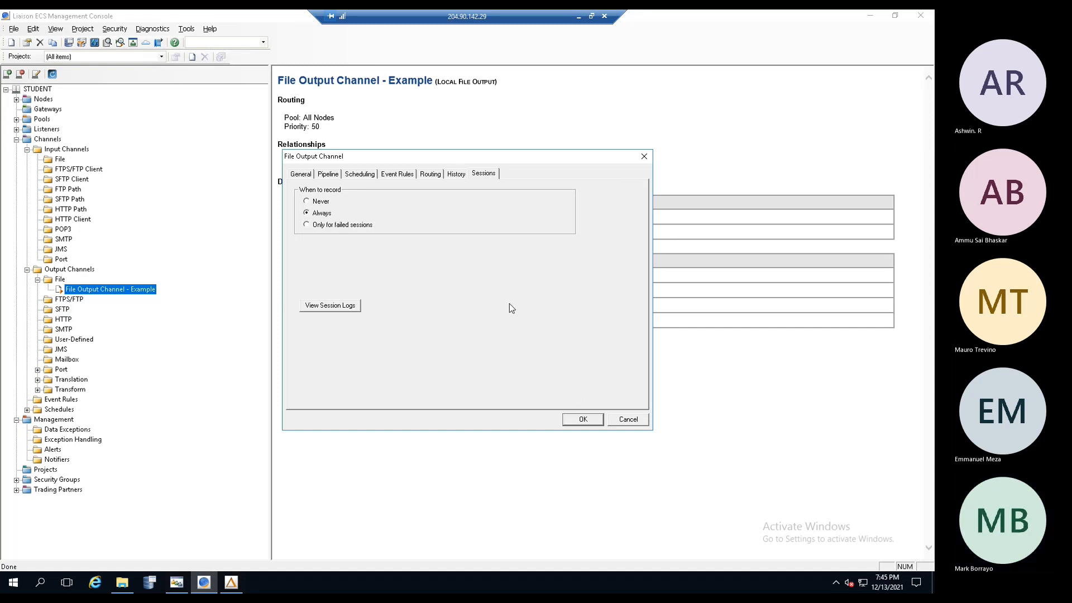
- Cancel the output channel properties, list file input channels and narrow the tree pane
{"action": "left_click", "coordinate": [632, 420]}
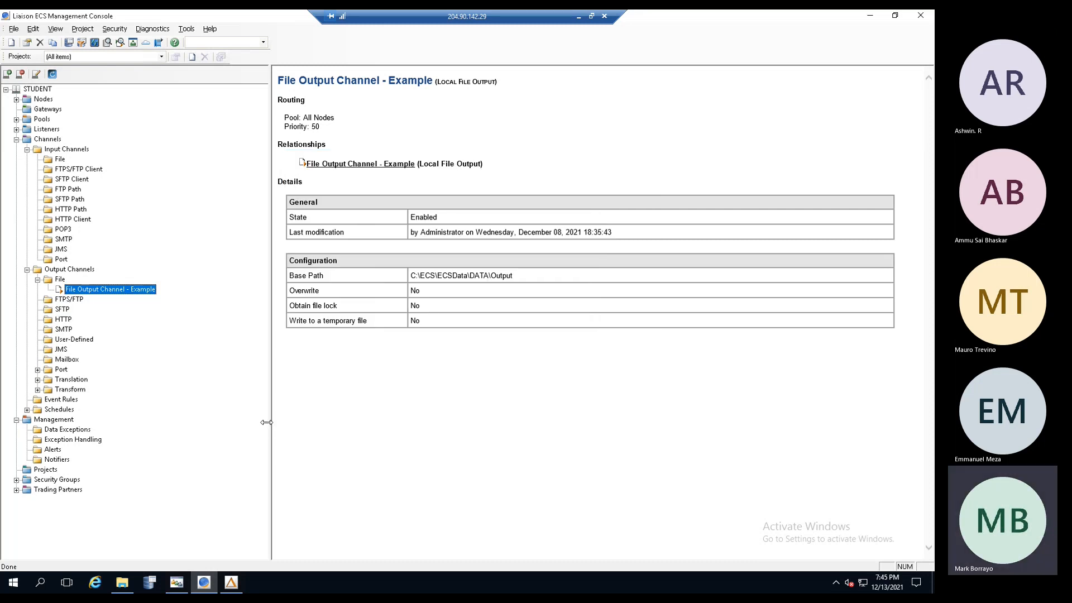
{"action": "left_click", "coordinate": [59, 160]}
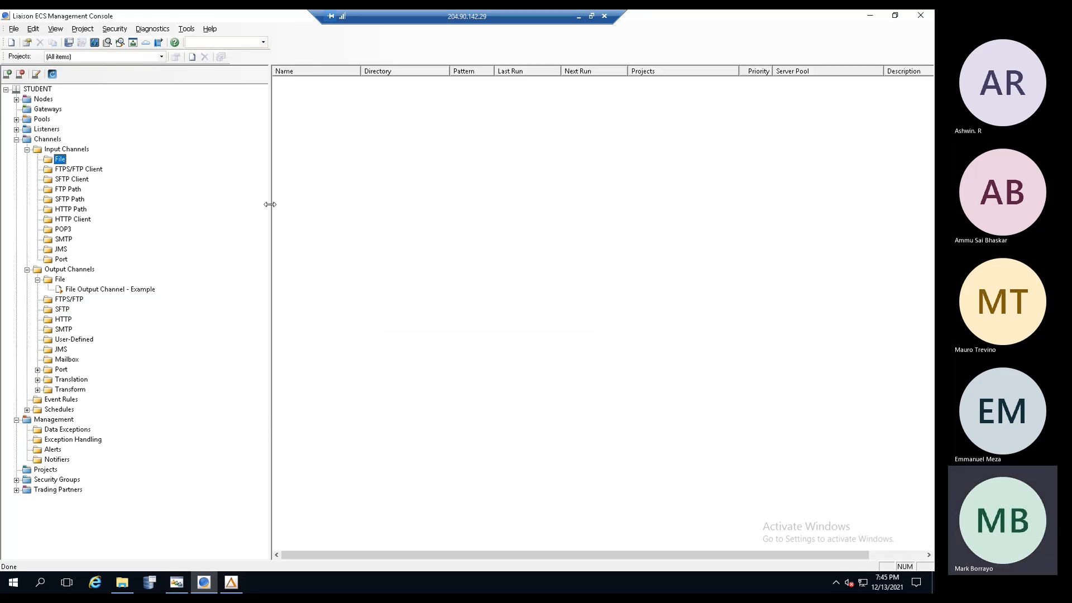
{"action": "left_click_drag", "start_coordinate": [270, 206], "coordinate": [210, 207]}
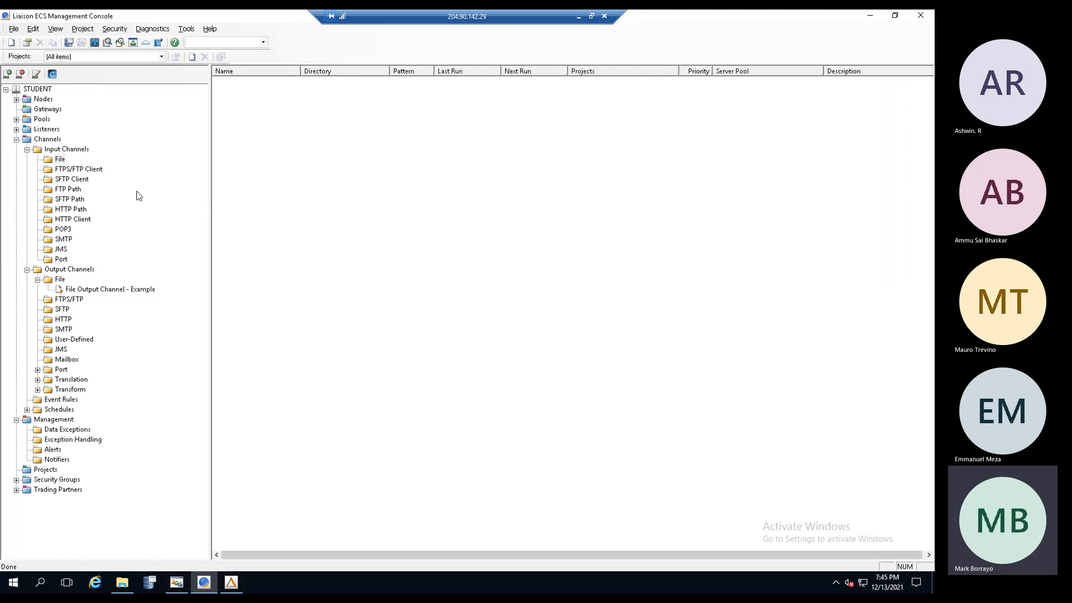
- Select and copy File Output Channel - Example's Base Path, then return to the File input channels list
{"action": "left_click", "coordinate": [93, 290]}
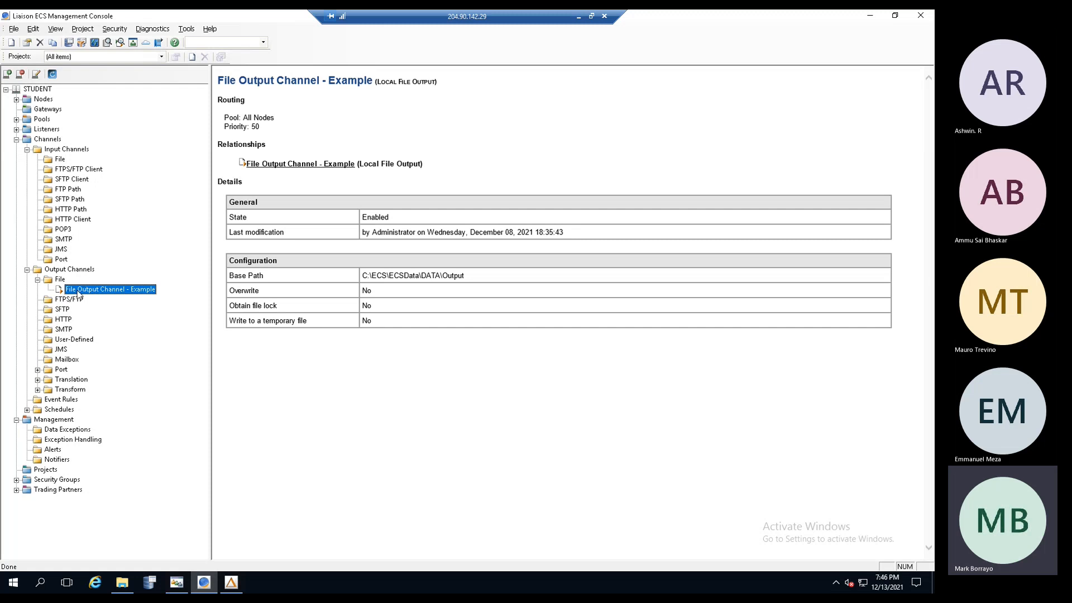
{"action": "left_click", "coordinate": [485, 282]}
{"action": "left_click_drag", "start_coordinate": [364, 278], "coordinate": [484, 274]}
{"action": "left_click", "coordinate": [471, 282]}
{"action": "double_click", "coordinate": [453, 277]}
{"action": "double_click", "coordinate": [450, 278]}
{"action": "left_click", "coordinate": [380, 281]}
{"action": "left_click_drag", "start_coordinate": [363, 276], "coordinate": [485, 277]}
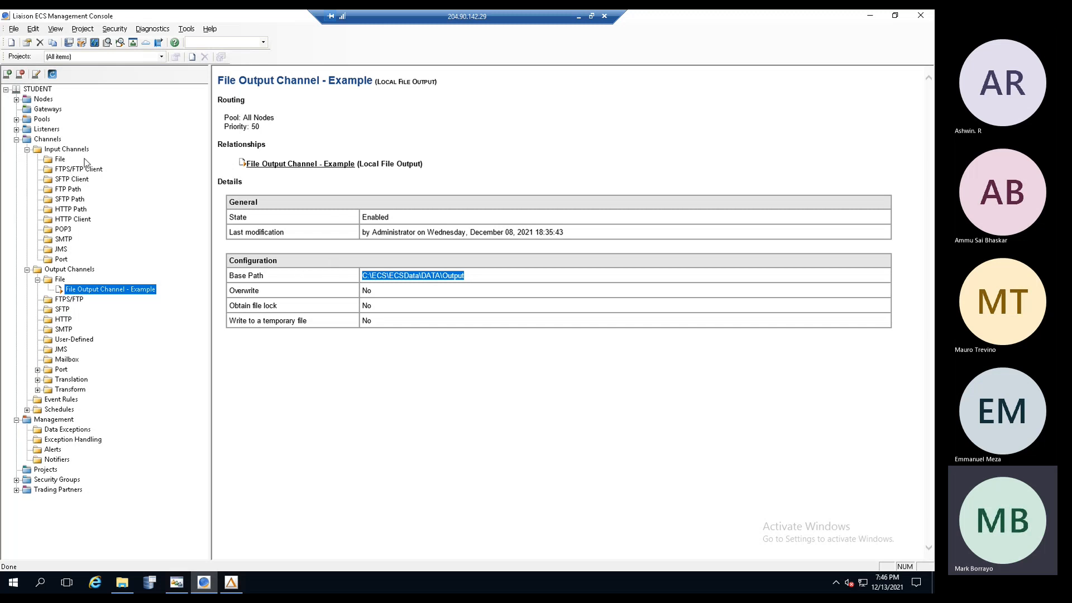
{"action": "left_click", "coordinate": [61, 161]}
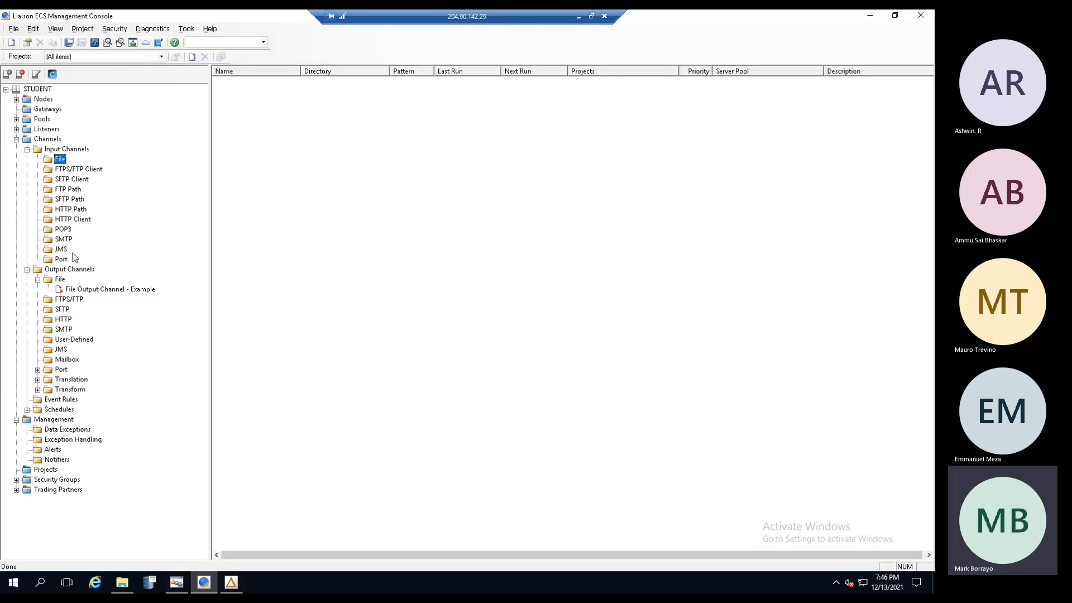
- Create a new file input channel named 'File Input Channel 1 - Demo'
{"action": "right_click", "coordinate": [60, 163]}
{"action": "left_click", "coordinate": [94, 169]}
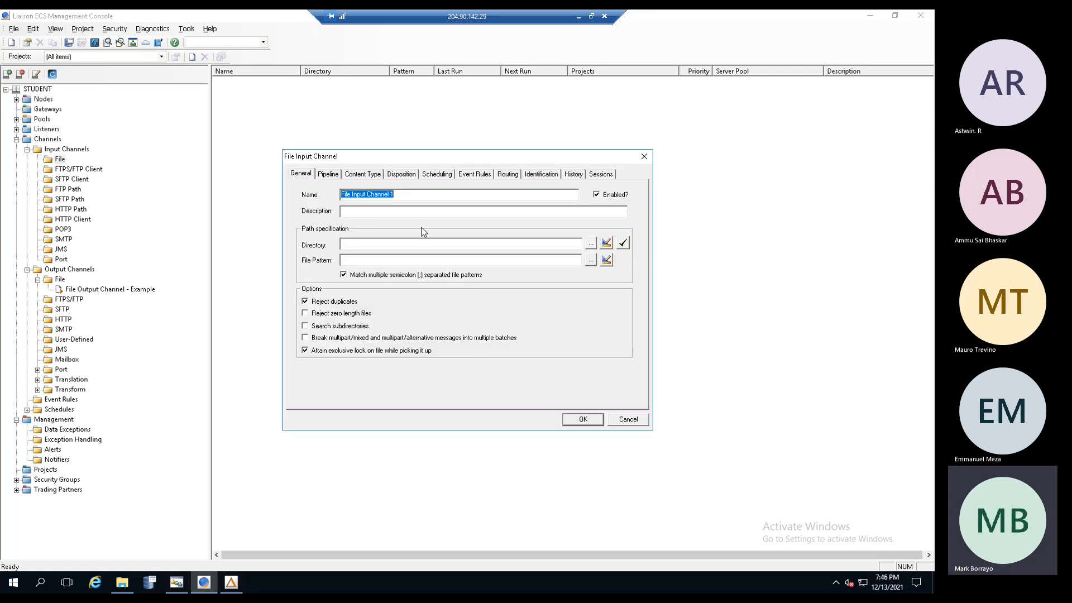
{"action": "left_click", "coordinate": [408, 196]}
{"action": "type", "text": "- Den"}
{"action": "key", "text": "BackSpace"}
{"action": "type", "text": "mo"}
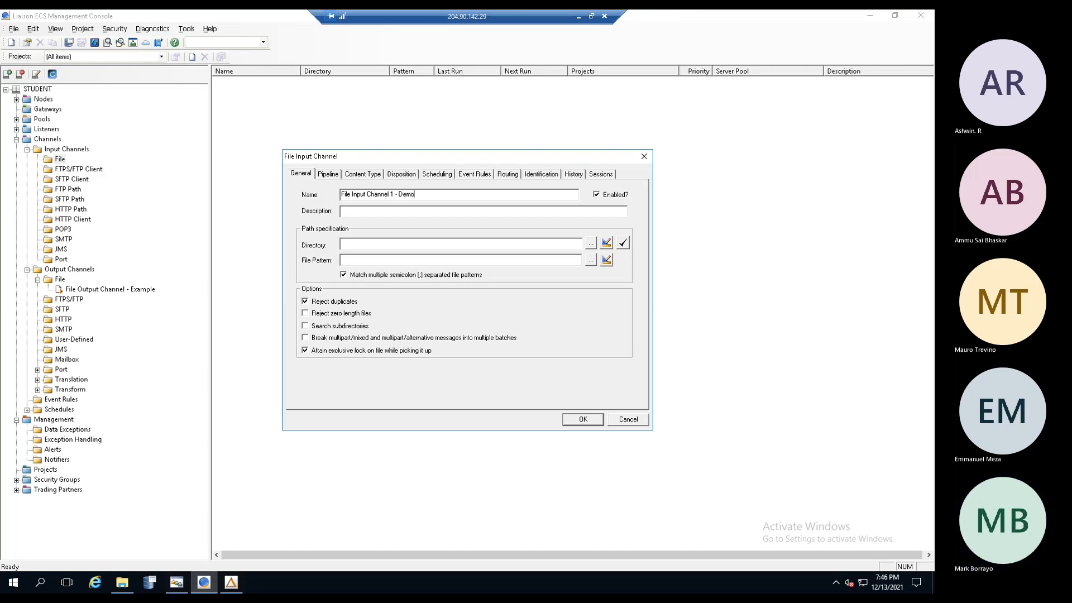
- Paste the copied path into Directory, changing it to C:\ECS\ECSData\DATA\Input
{"action": "left_click", "coordinate": [360, 244]}
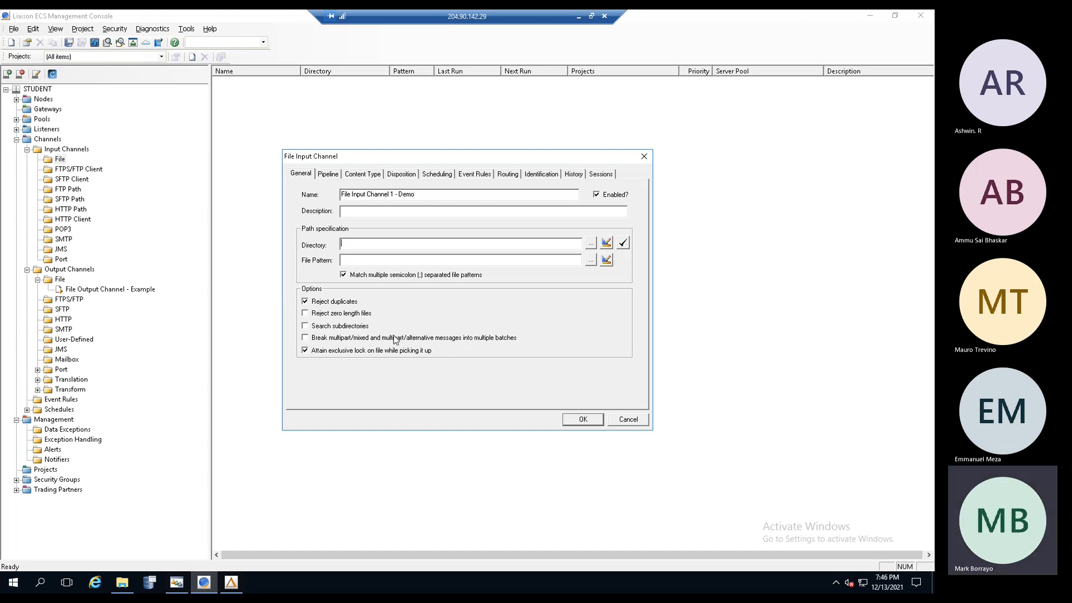
{"action": "key", "text": "ctrl+v"}
{"action": "key", "text": "BackSpace"}
{"action": "key", "text": "BackSpace"}
{"action": "key", "text": "BackSpace"}
{"action": "type", "text": "In"}
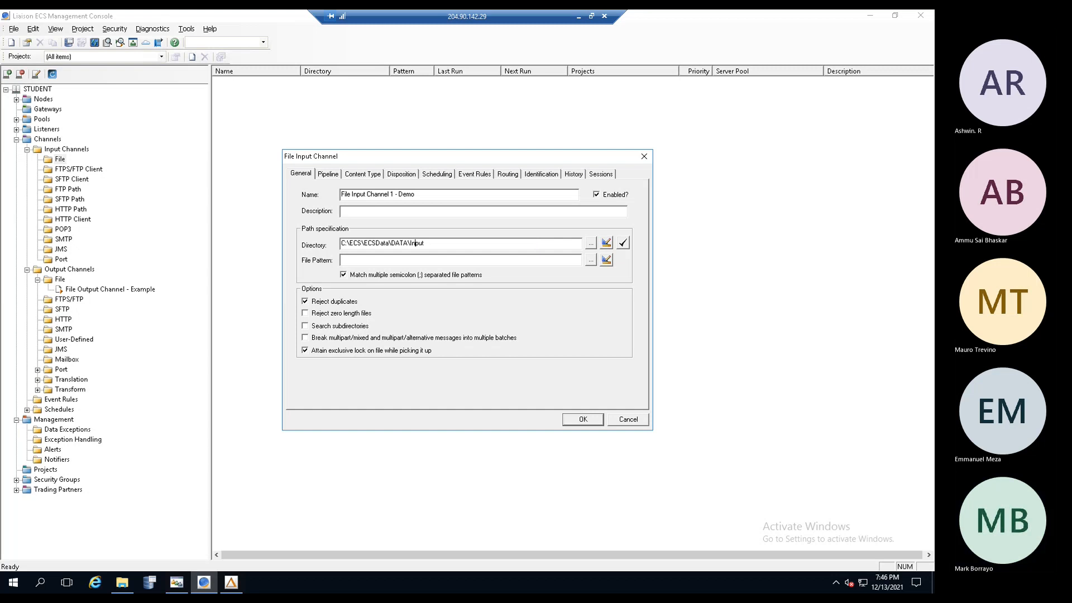
{"action": "left_click", "coordinate": [494, 246]}
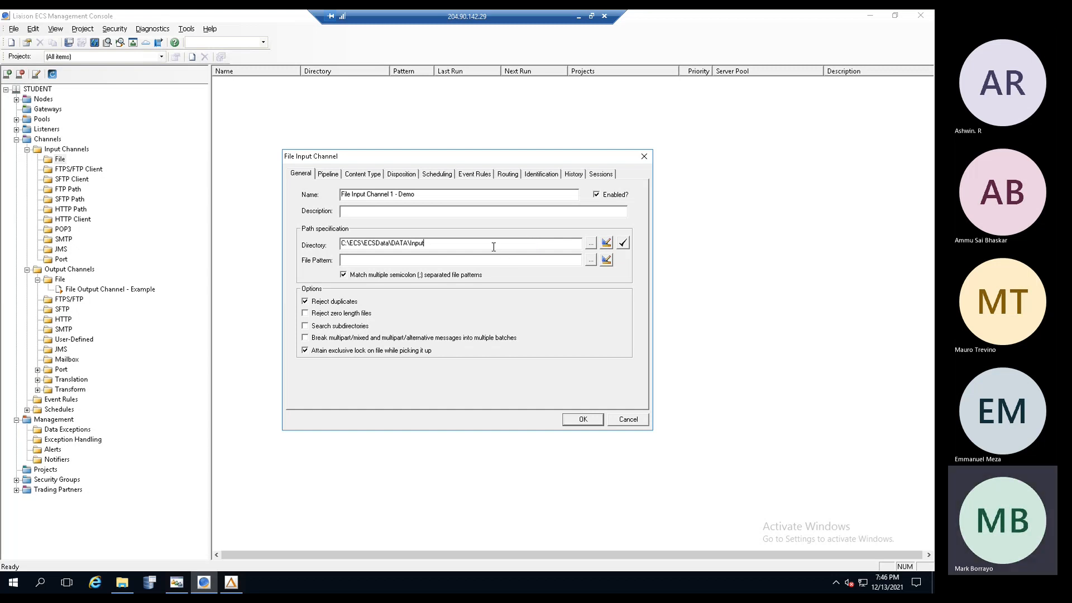
{"action": "left_click_drag", "start_coordinate": [494, 247], "coordinate": [246, 230]}
{"action": "double_click", "coordinate": [433, 244]}
{"action": "left_click", "coordinate": [624, 244]}
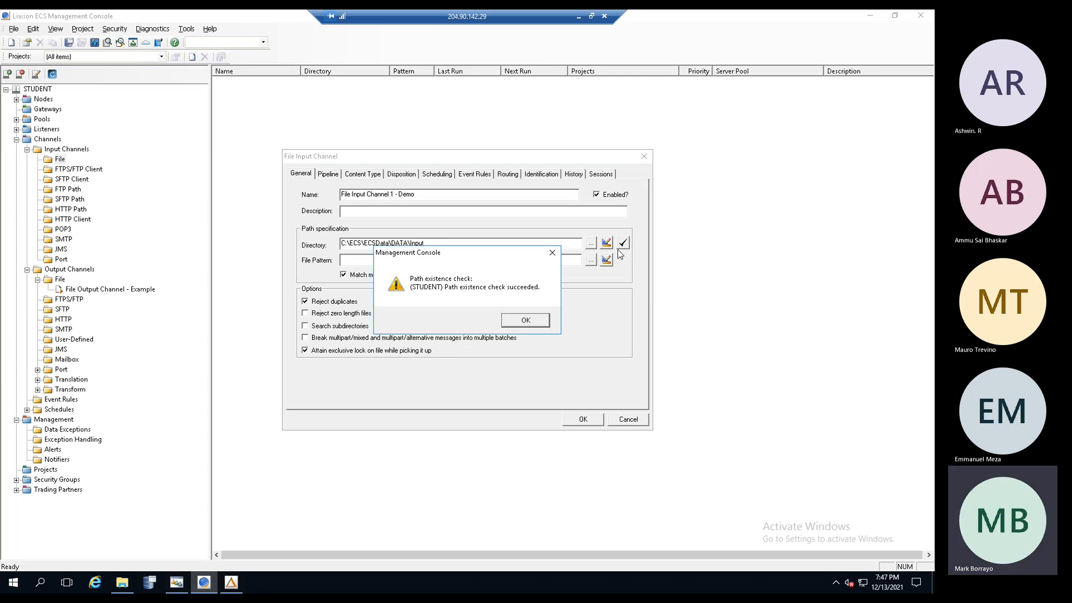
{"action": "left_click_drag", "start_coordinate": [422, 257], "coordinate": [425, 265]}
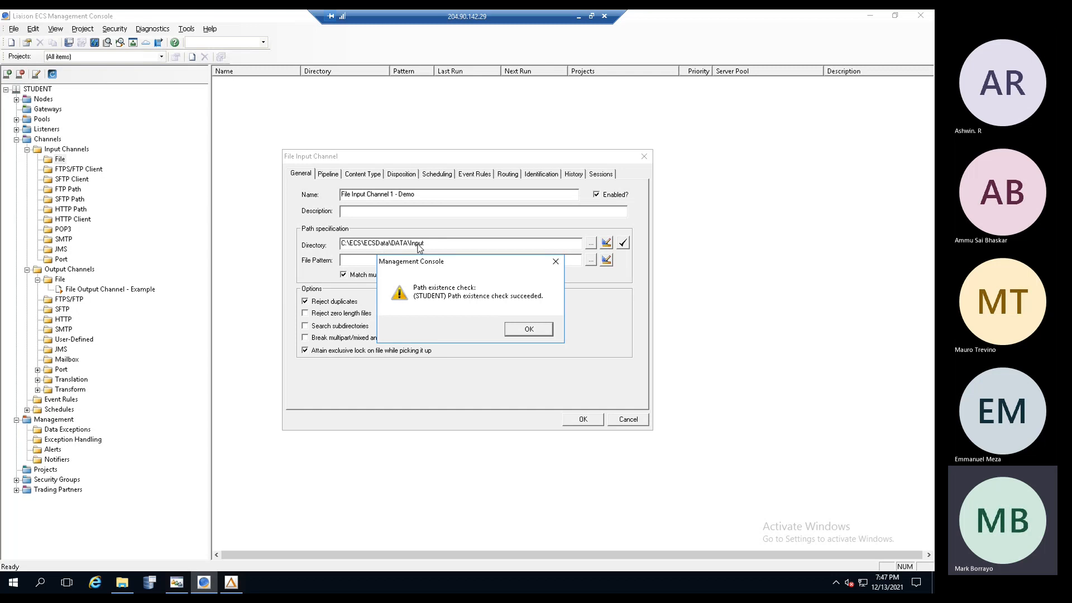
{"action": "left_click", "coordinate": [521, 330]}
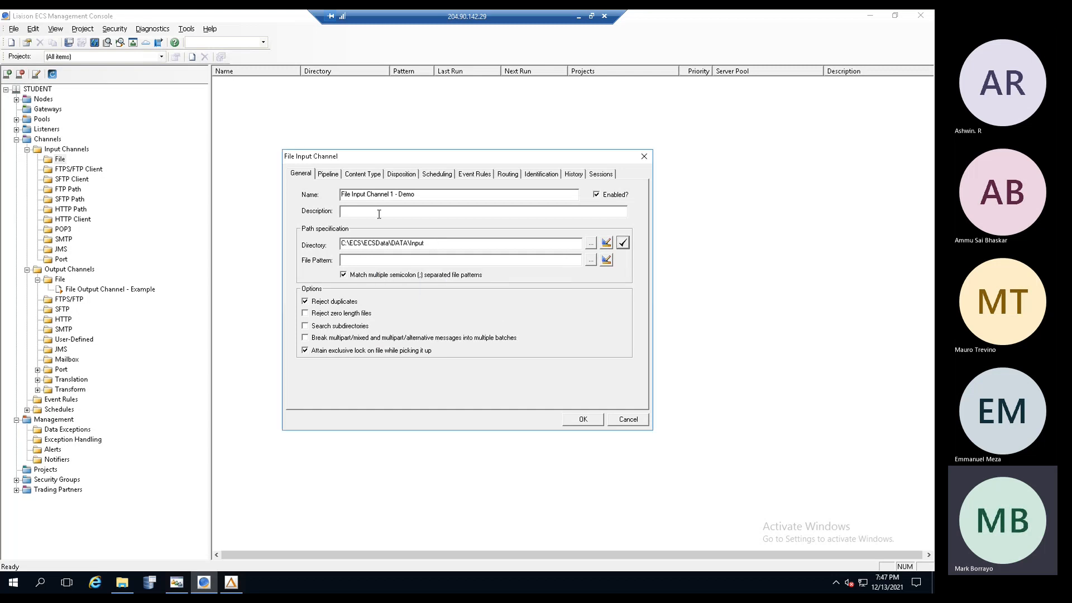
{"action": "left_click", "coordinate": [623, 244]}
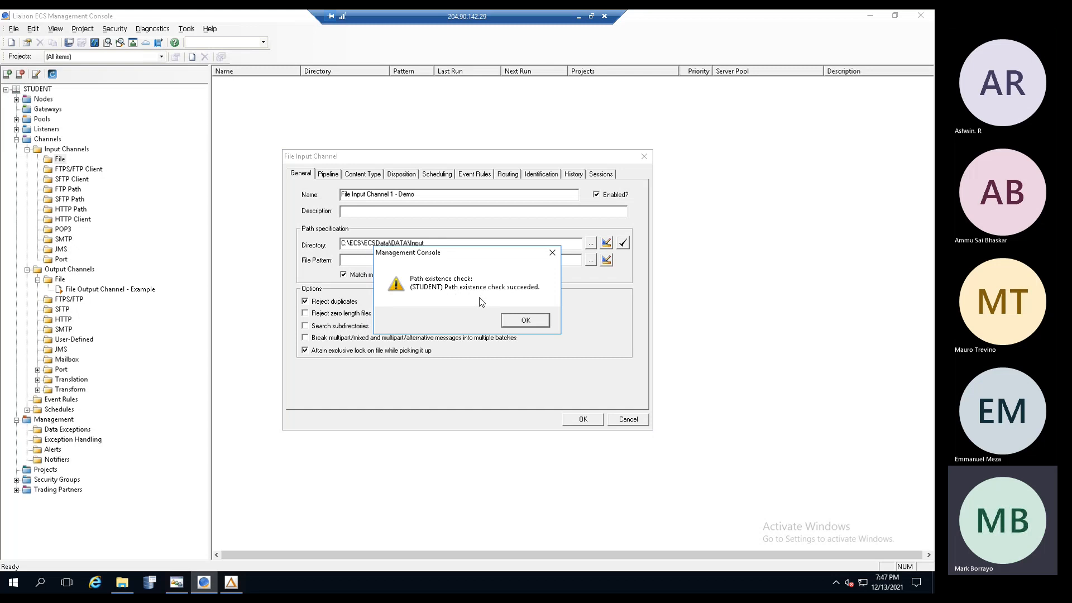
{"action": "left_click", "coordinate": [526, 320]}
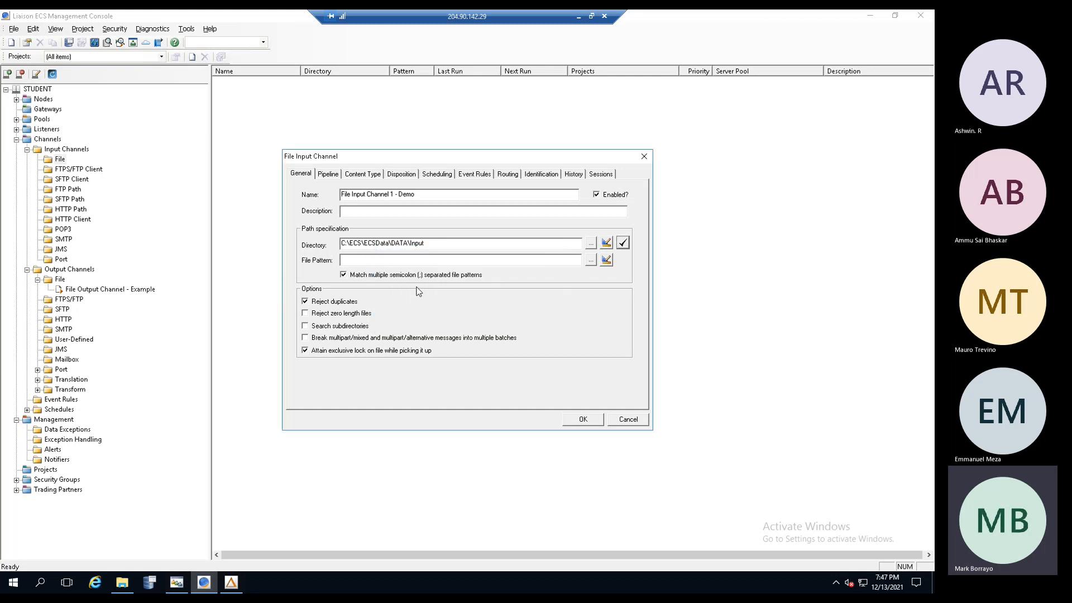
- Enter POData.dat as the file pattern, then clear it
{"action": "left_click", "coordinate": [362, 261]}
{"action": "type", "text": "POData.dat"}
{"action": "left_click_drag", "start_coordinate": [394, 260], "coordinate": [318, 262]}
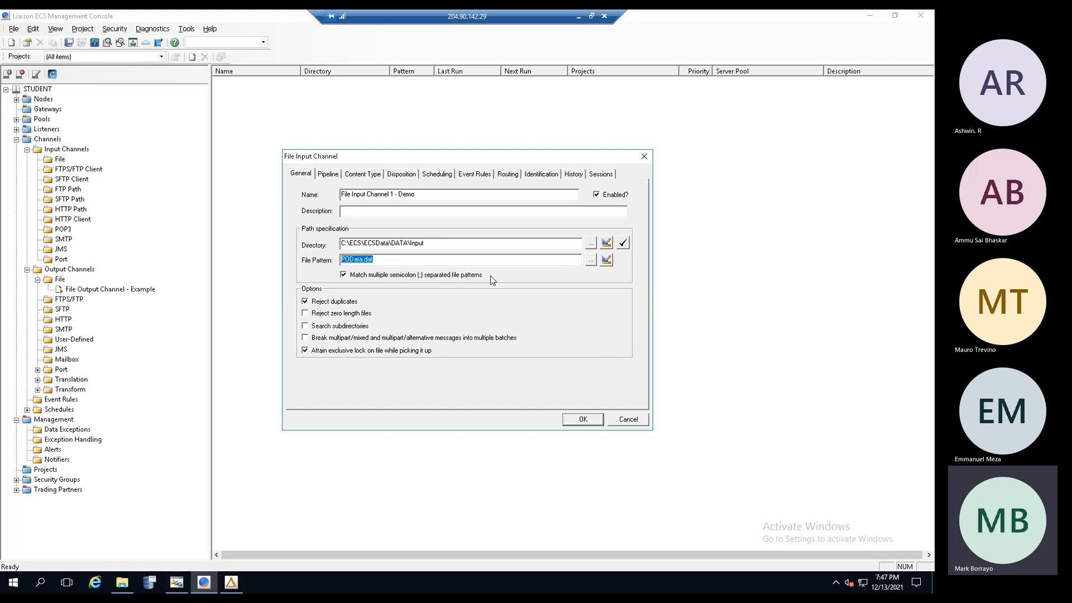
{"action": "key", "text": "BackSpace"}
{"action": "double_click", "coordinate": [351, 260]}
{"action": "double_click", "coordinate": [416, 244]}
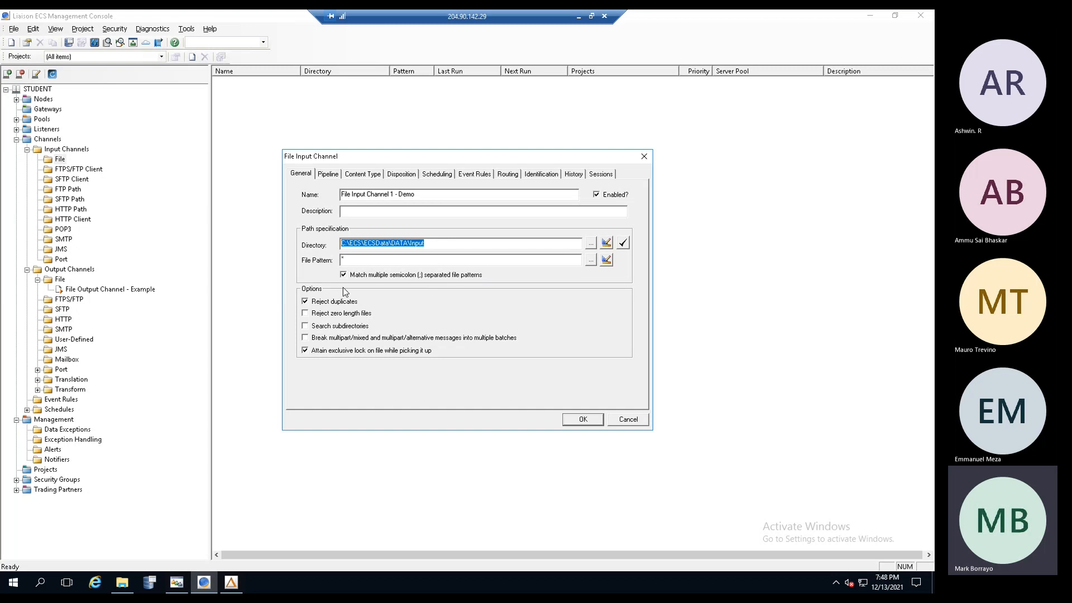
{"action": "left_click", "coordinate": [374, 261]}
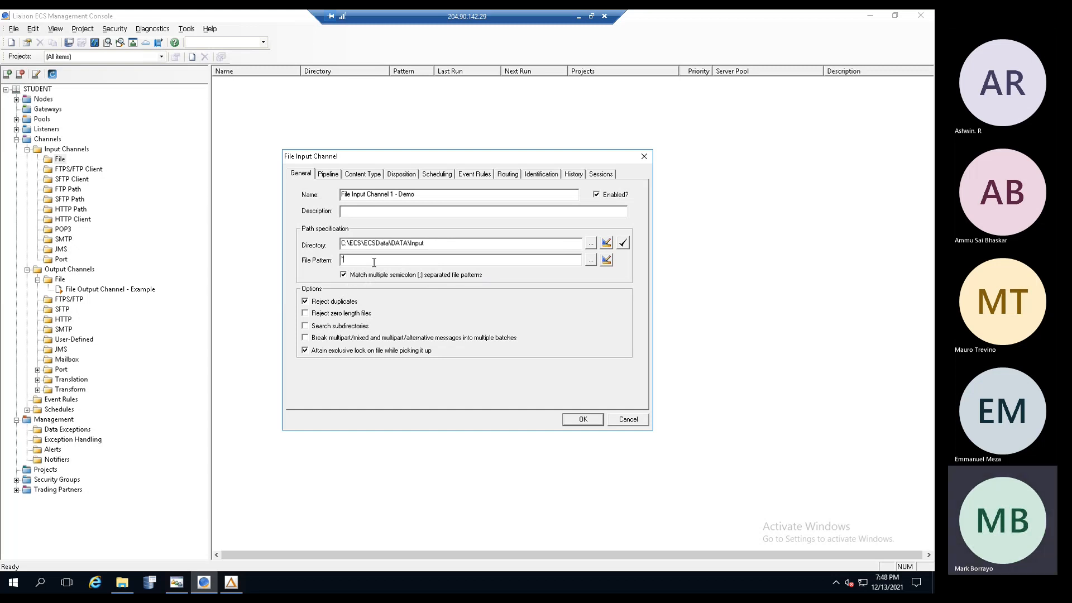
{"action": "type", "text": "*.edi"}
- Try patterns like PO_*.edi, settle the file pattern on *, and turn off Reject duplicates
{"action": "key", "text": "Left"}
{"action": "key", "text": "Left"}
{"action": "key", "text": "Left"}
{"action": "key", "text": "BackSpace"}
{"action": "type", "text": "_PO"}
{"action": "type", "text": "_*"}
{"action": "key", "text": "BackSpace"}
{"action": "key", "text": "BackSpace"}
{"action": "left_click", "coordinate": [354, 260]}
{"action": "double_click", "coordinate": [379, 259]}
{"action": "type", "text": "*"}
{"action": "left_click", "coordinate": [305, 302]}
- Switch to the Content Type settings of File Input Channel 1 - Demo
{"action": "left_click", "coordinate": [360, 175]}
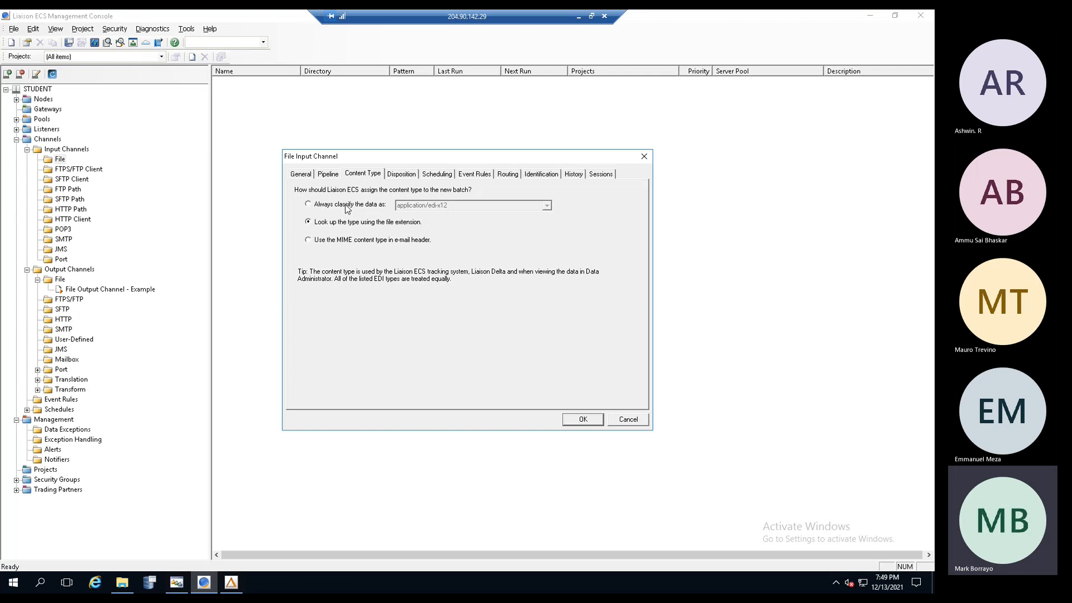
- Always classify the channel's data as application/edi-x12 and bring Trading Partner Manager forward
{"action": "left_click", "coordinate": [334, 204]}
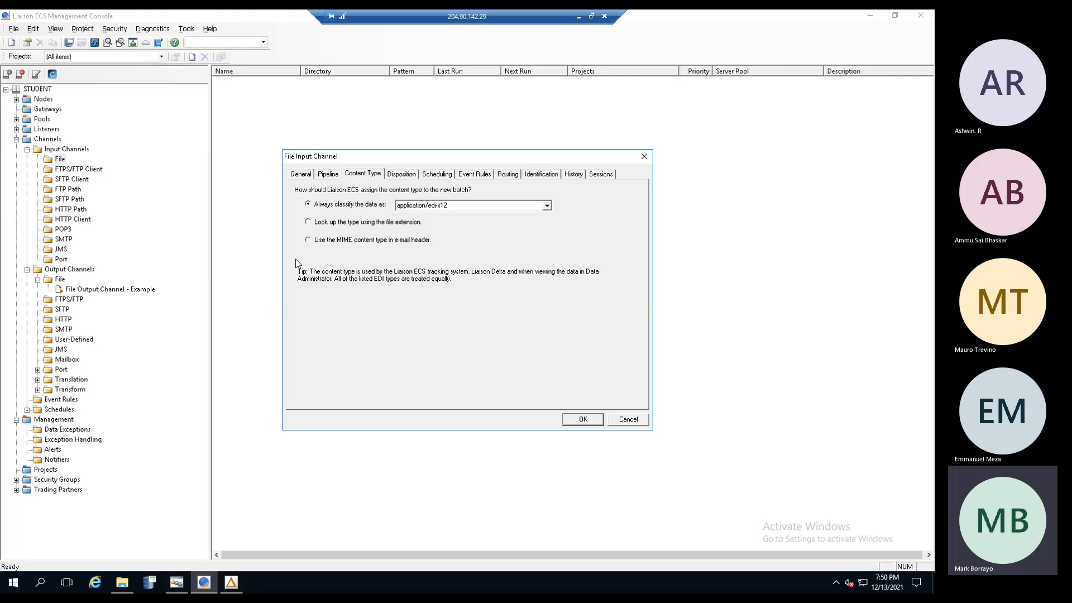
{"action": "left_click", "coordinate": [175, 582]}
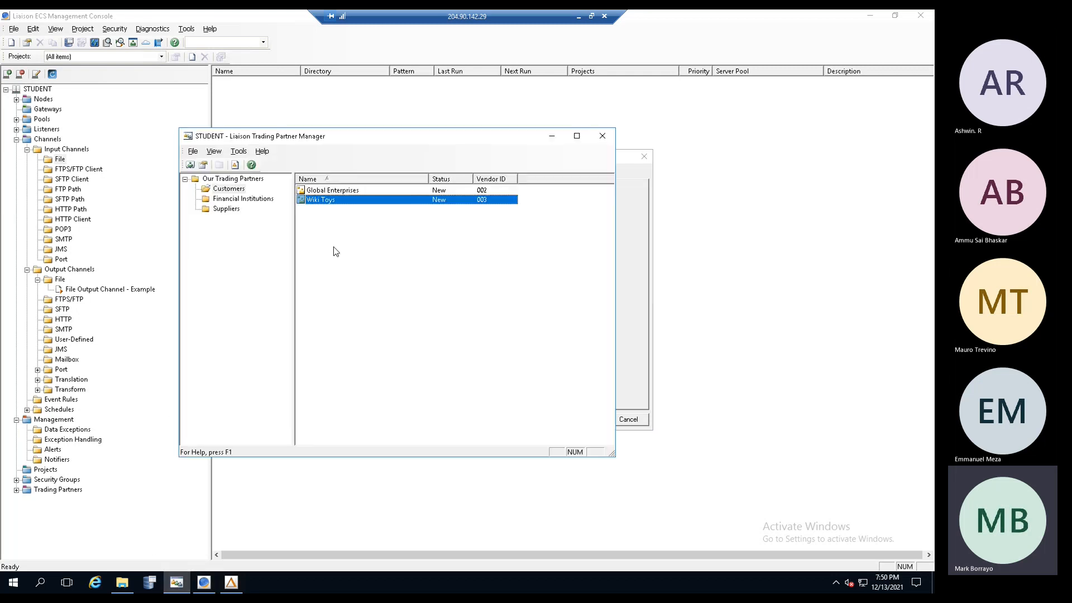
- Review Wiki Toys' X12 identification and document settings, then return to the File Input Channel dialog
{"action": "double_click", "coordinate": [319, 202]}
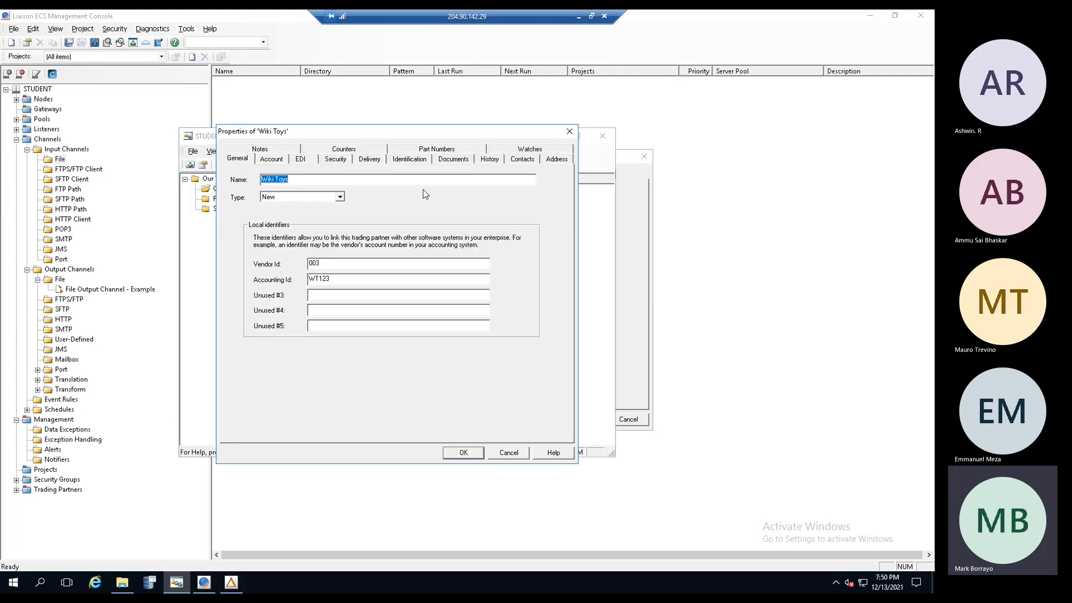
{"action": "left_click", "coordinate": [419, 161]}
{"action": "left_click", "coordinate": [304, 204]}
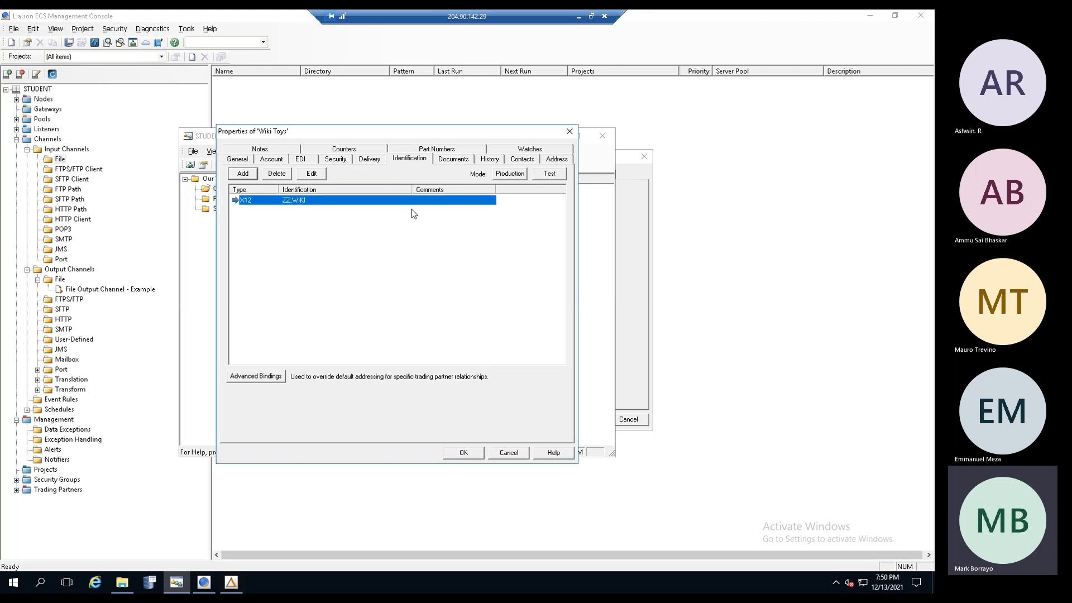
{"action": "left_click", "coordinate": [454, 161]}
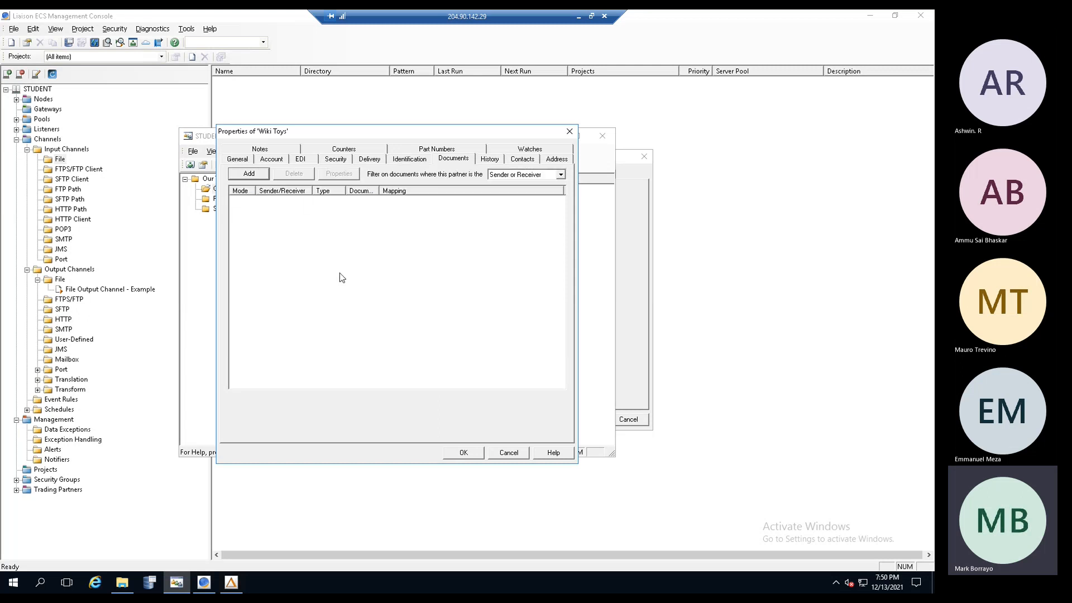
{"action": "left_click", "coordinate": [625, 260]}
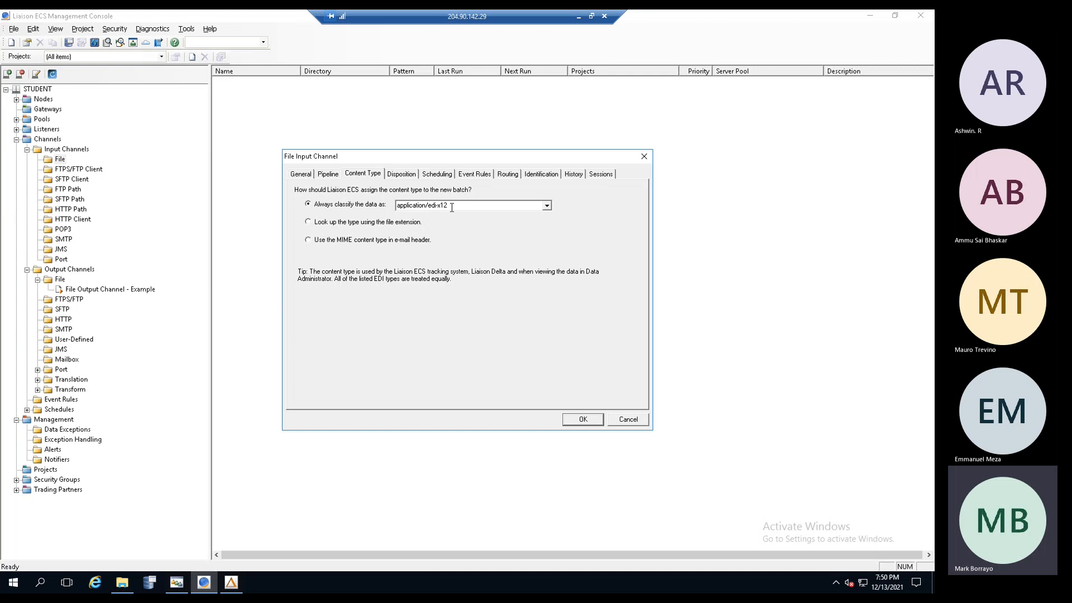
- Set disposition to 'Delete the file.' and turn off automatic processing of new files
{"action": "left_click", "coordinate": [402, 177]}
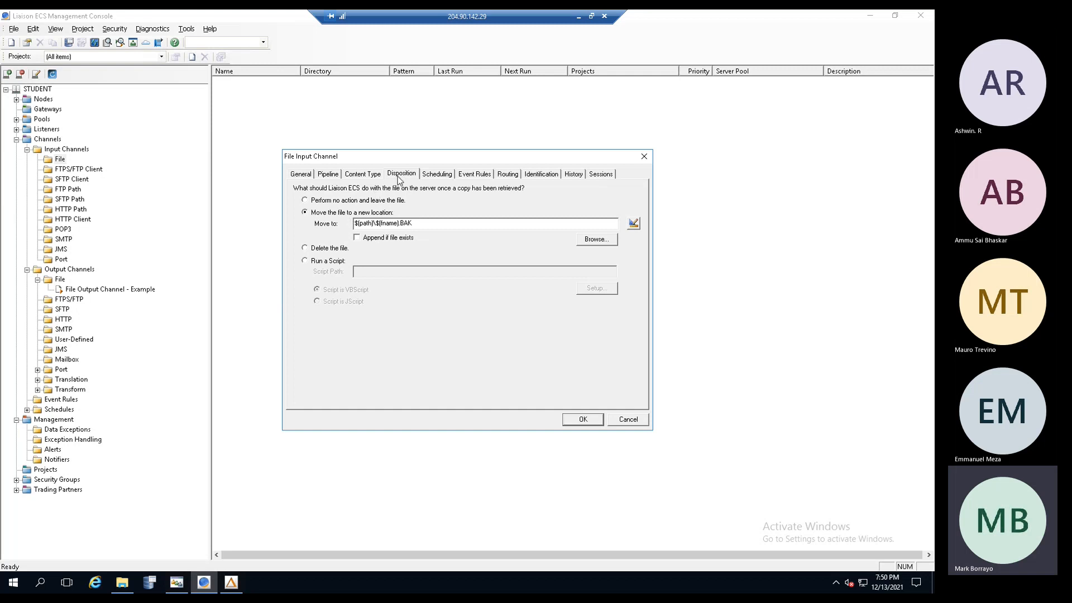
{"action": "left_click", "coordinate": [315, 250]}
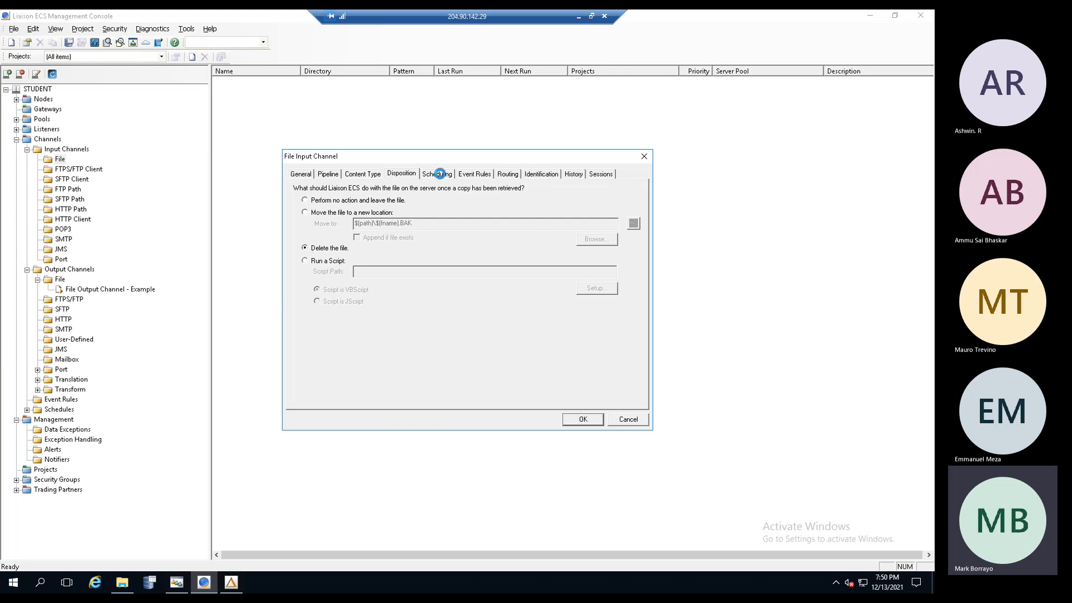
{"action": "left_click", "coordinate": [439, 175]}
{"action": "left_click", "coordinate": [299, 340]}
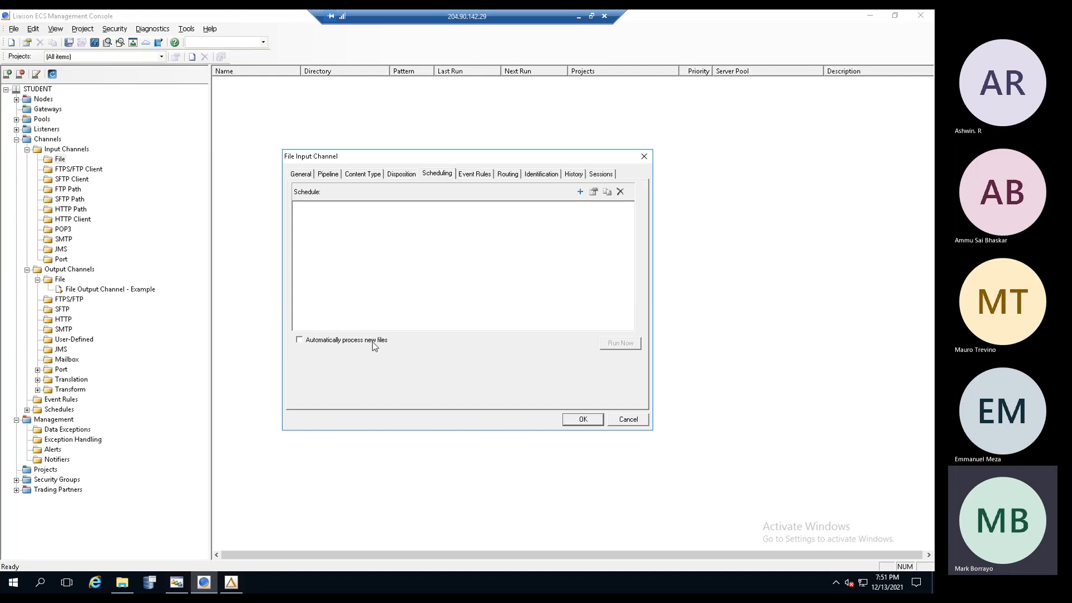
- Start a new schedule but cancel it, then view the empty Event Rules list
{"action": "left_click", "coordinate": [580, 192]}
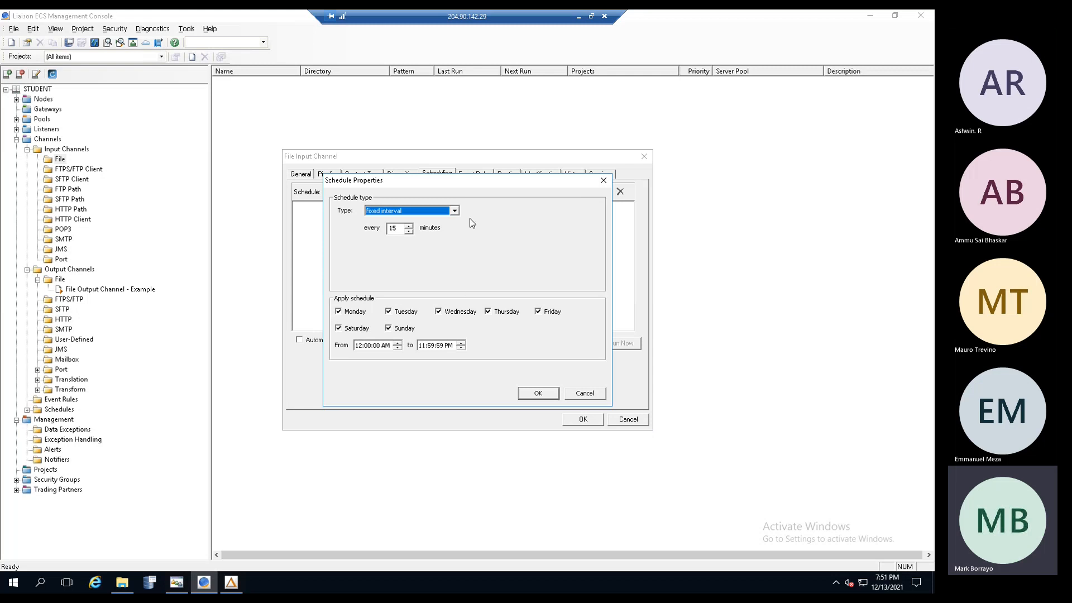
{"action": "left_click", "coordinate": [584, 397]}
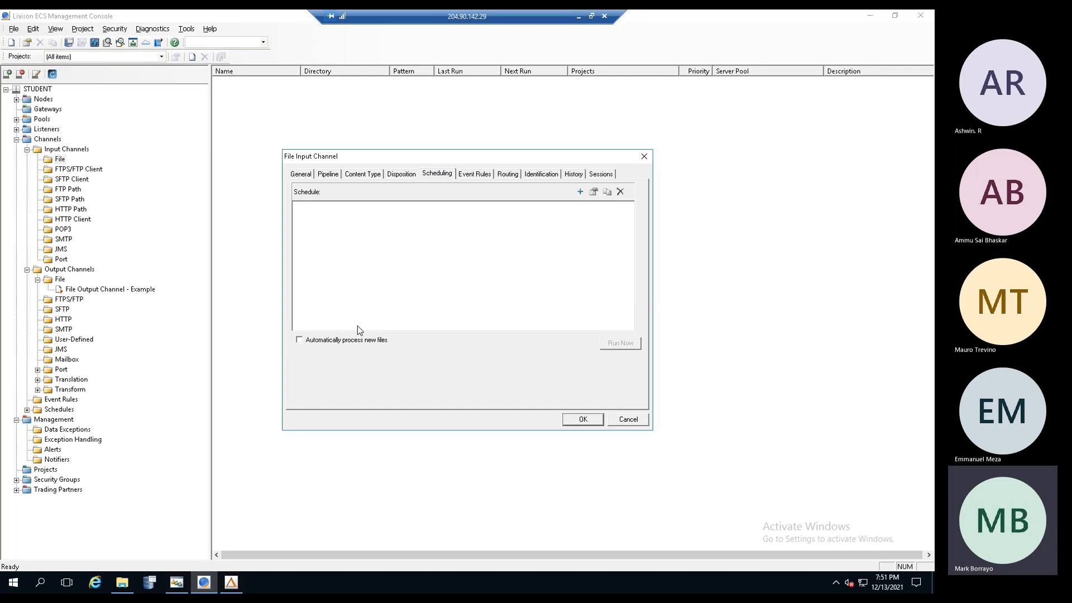
{"action": "left_click", "coordinate": [484, 176]}
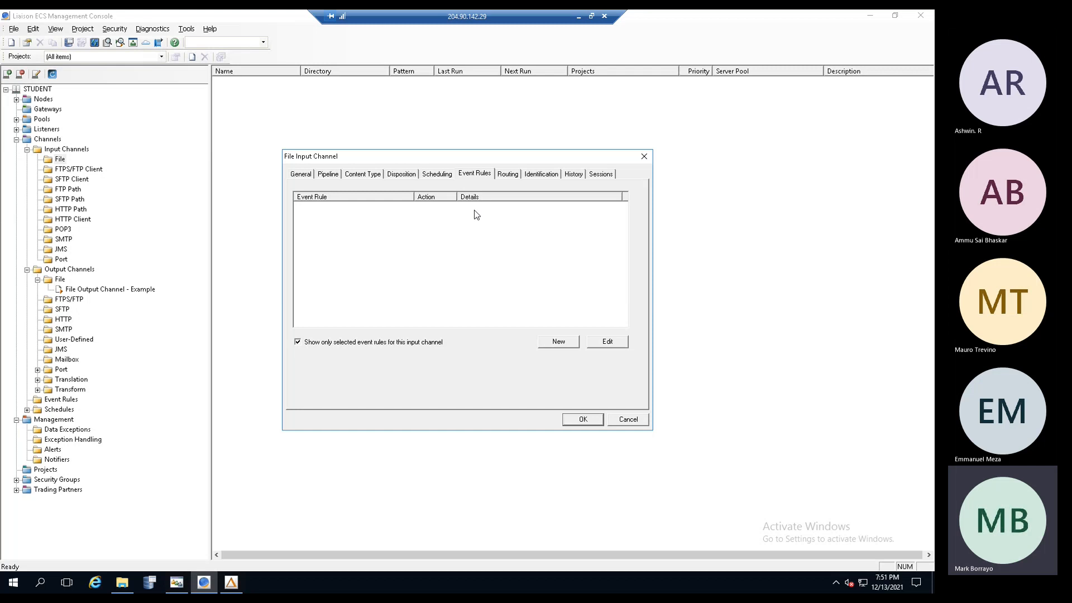
- Review the Routing settings, then view the Sender and Receiver Identification lists
{"action": "left_click", "coordinate": [507, 173]}
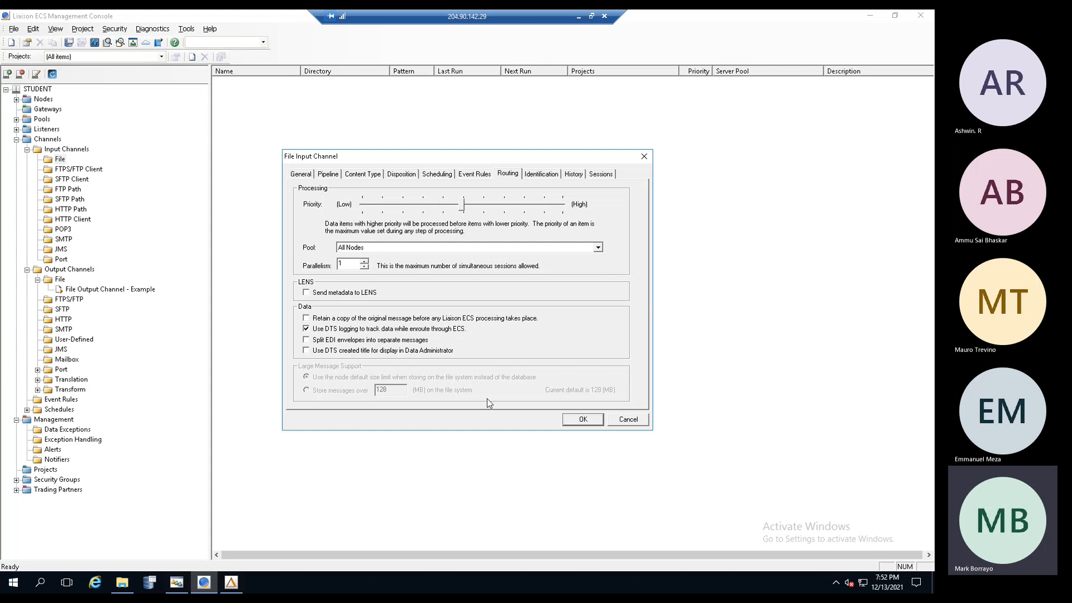
{"action": "left_click", "coordinate": [542, 174]}
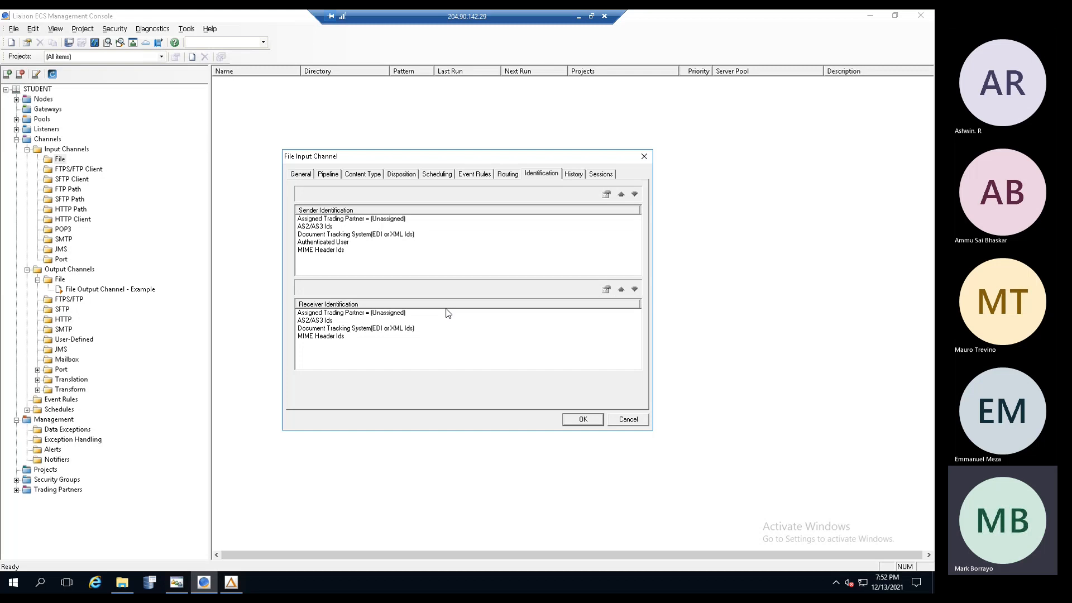
- Move MIME Header Ids up three places, then back down to last in Sender Identification
{"action": "left_click", "coordinate": [361, 219]}
{"action": "left_click", "coordinate": [342, 250]}
{"action": "left_click", "coordinate": [345, 219]}
{"action": "left_click", "coordinate": [335, 252]}
{"action": "left_click", "coordinate": [624, 194]}
{"action": "left_click", "coordinate": [623, 194]}
{"action": "left_click", "coordinate": [623, 194]}
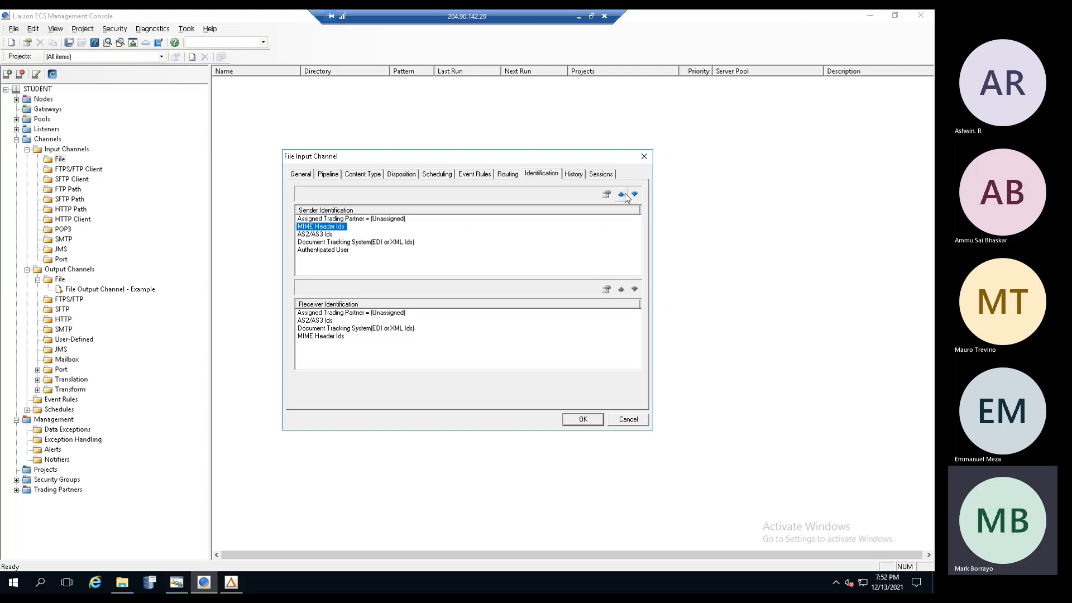
{"action": "left_click", "coordinate": [624, 193]}
{"action": "left_click", "coordinate": [635, 194]}
{"action": "left_click", "coordinate": [634, 195]}
{"action": "left_click", "coordinate": [634, 194]}
{"action": "left_click", "coordinate": [635, 195]}
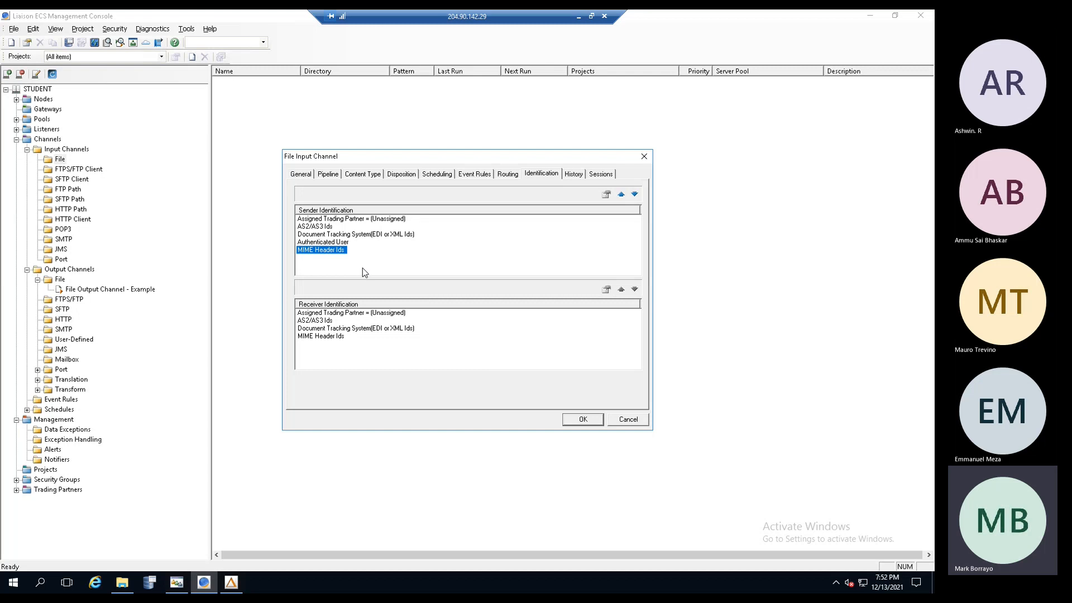
- View the channel's History, then its Sessions recording options
{"action": "left_click", "coordinate": [574, 175]}
{"action": "left_click", "coordinate": [602, 174]}
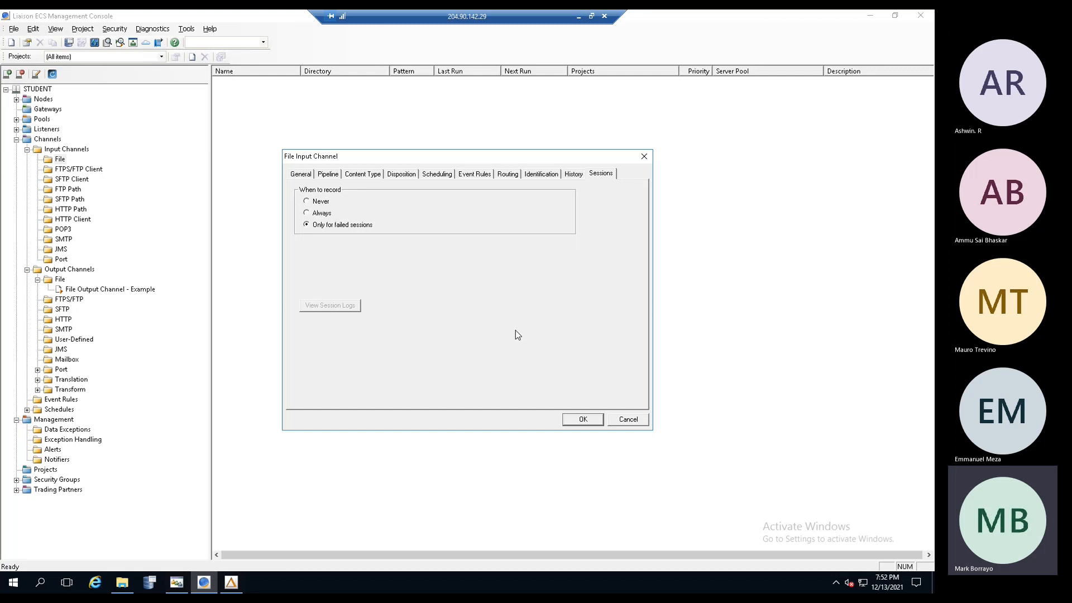
- Record sessions Always, save File Input Channel 1 - Demo, then show the Input Channels list
{"action": "left_click", "coordinate": [307, 212]}
{"action": "left_click", "coordinate": [580, 420]}
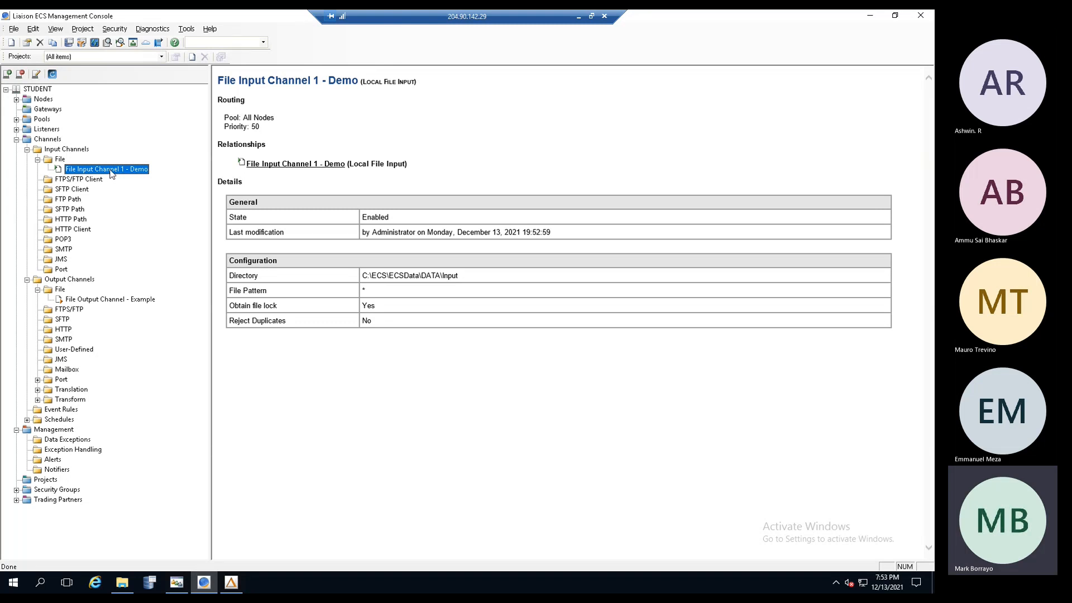
{"action": "left_click", "coordinate": [126, 302]}
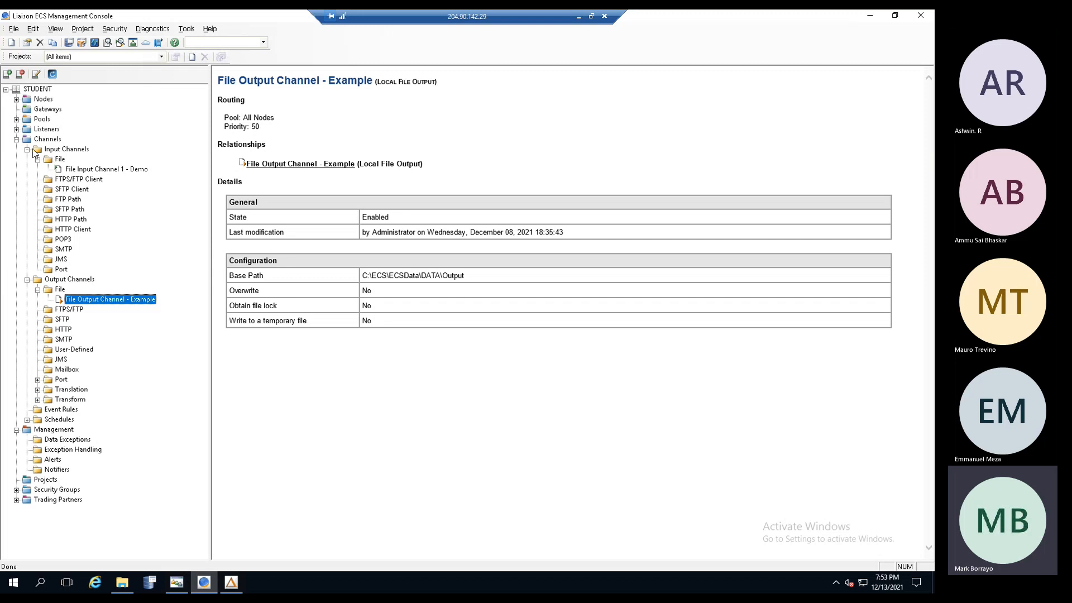
{"action": "left_click", "coordinate": [58, 151]}
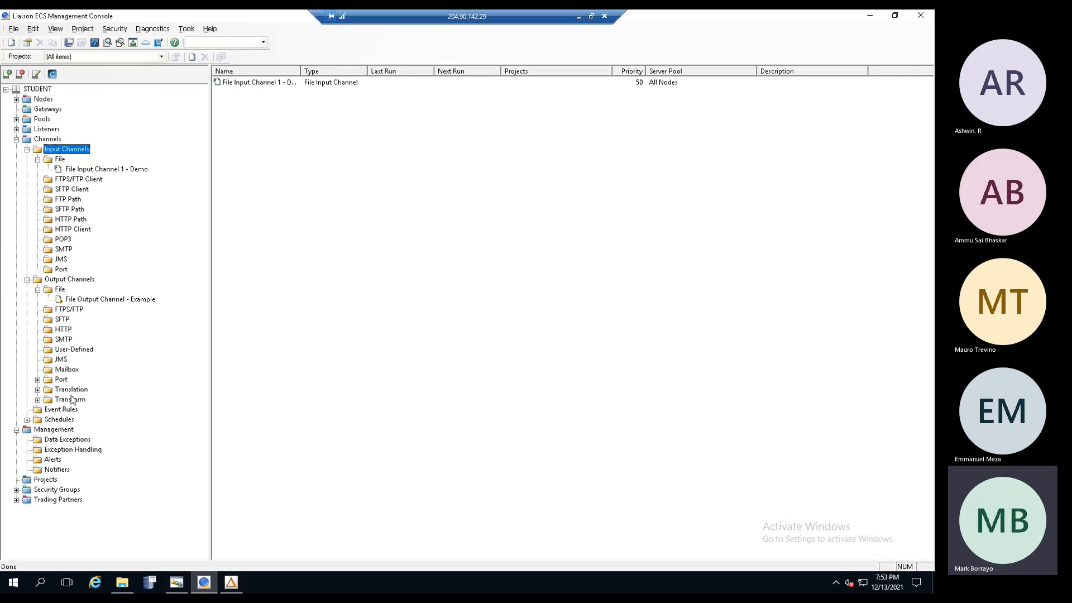
- Collapse Input Channels and browse the output channel branches to the HTTP channel list
{"action": "left_click", "coordinate": [27, 150]}
{"action": "left_click", "coordinate": [27, 159]}
{"action": "left_click", "coordinate": [27, 159]}
{"action": "left_click", "coordinate": [61, 211]}
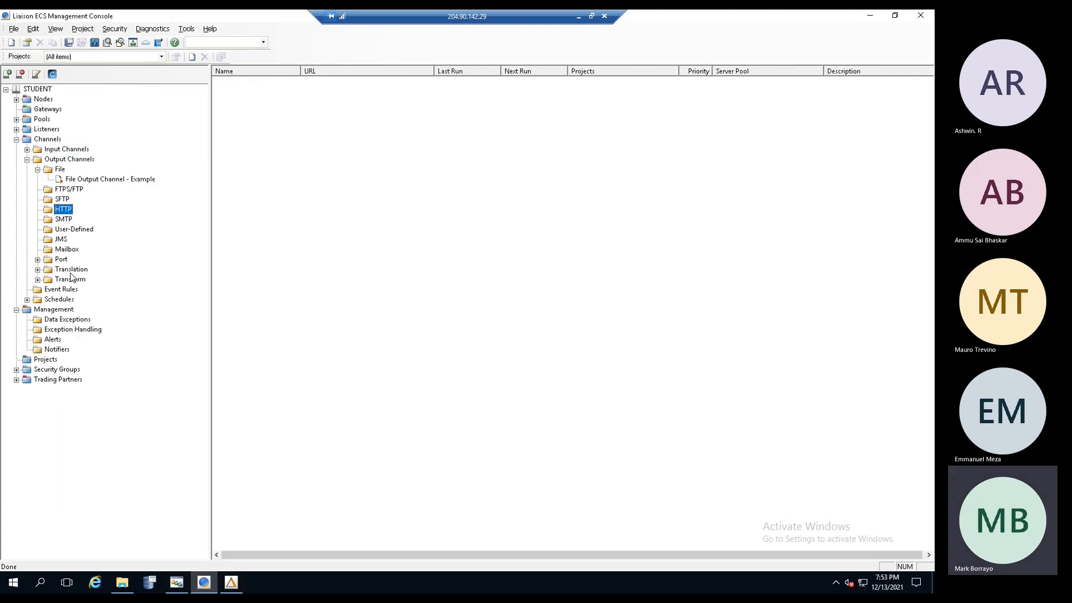
- Cancel a new FTPS/FTP output channel and show File Output Channel - Example's details
{"action": "double_click", "coordinate": [69, 189]}
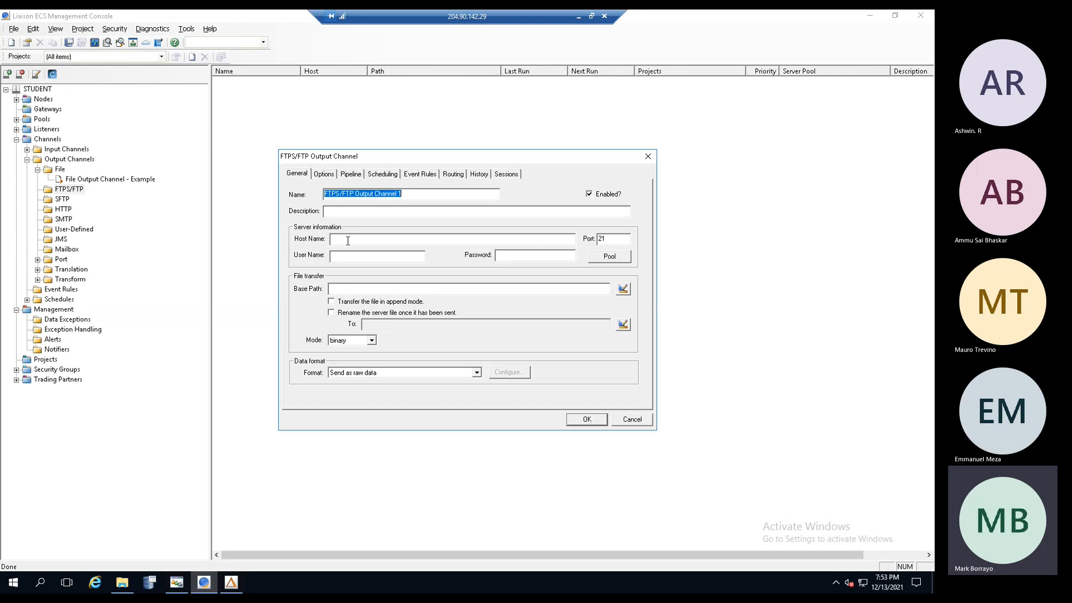
{"action": "left_click", "coordinate": [633, 420]}
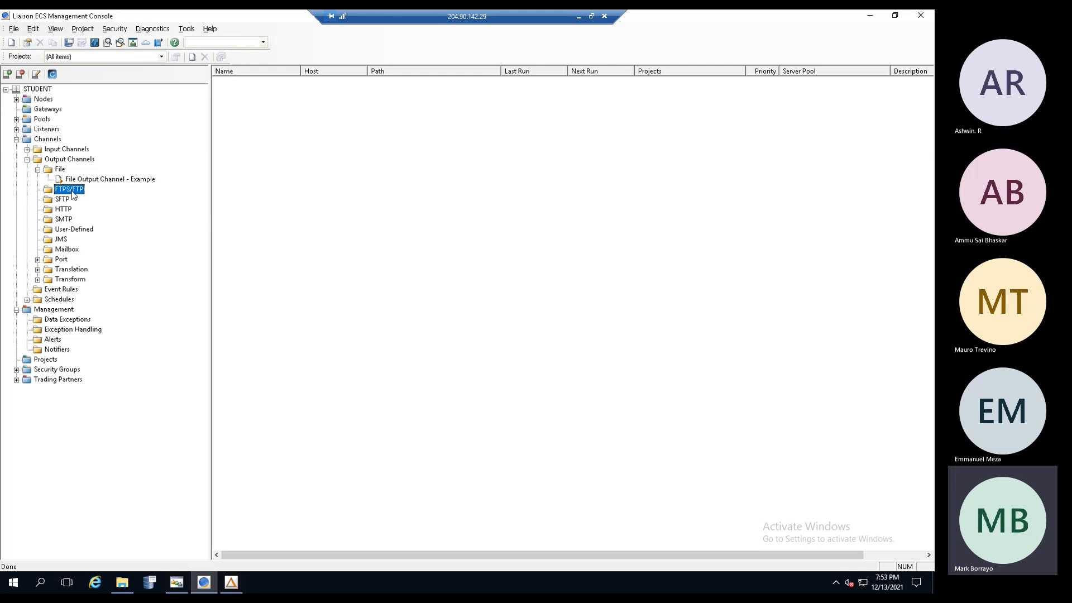
{"action": "left_click", "coordinate": [96, 181]}
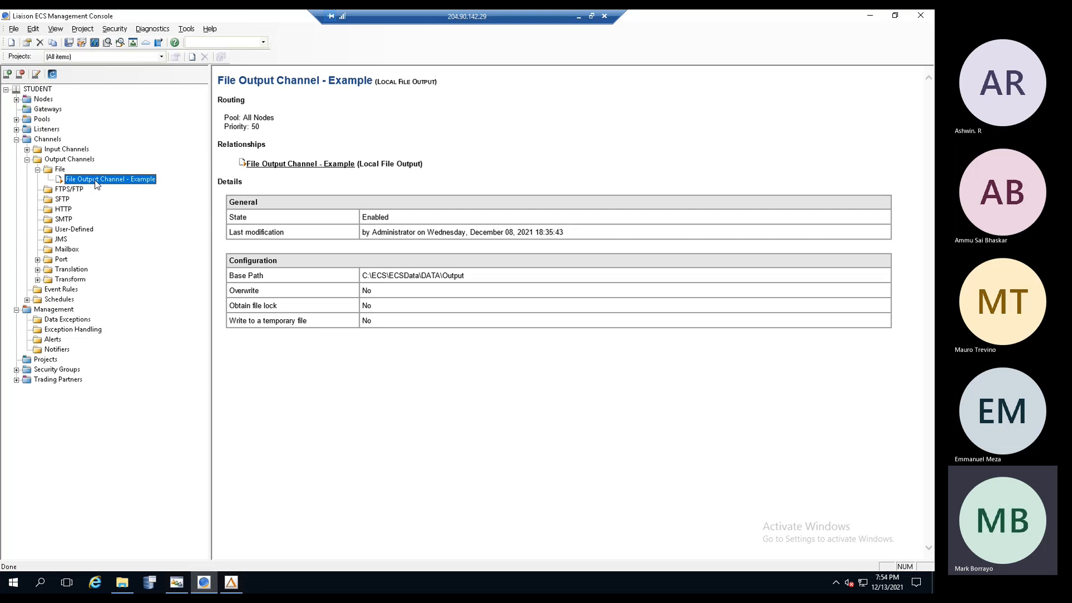
- Duplicate File Output Channel - Example as 'File Output Channel - Example (1)', keeping base path C:\ECS\ECSData\DATA\Output
{"action": "right_click", "coordinate": [96, 183]}
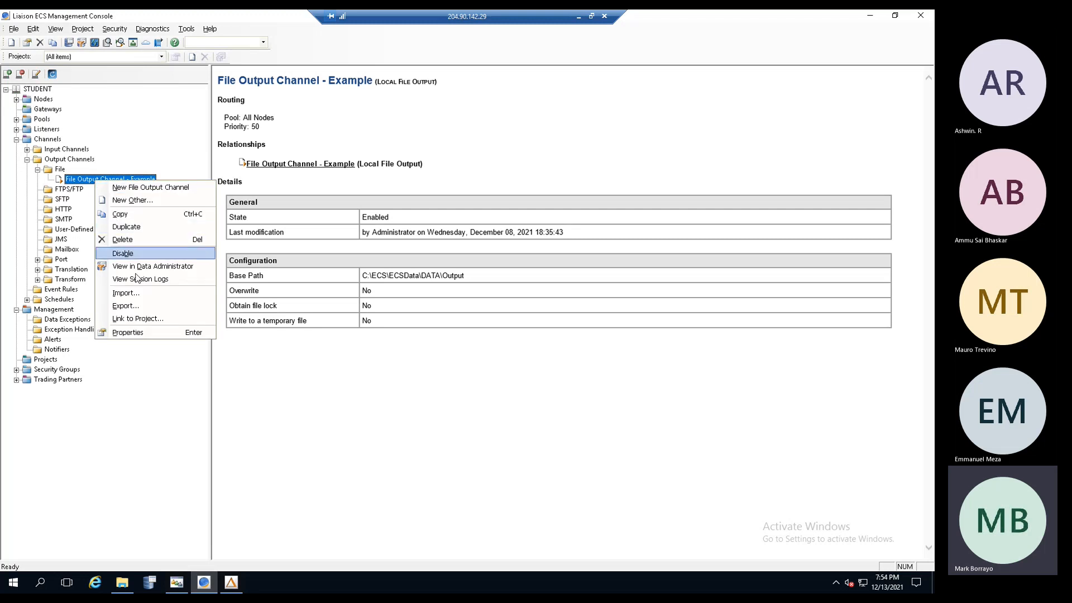
{"action": "left_click", "coordinate": [130, 227]}
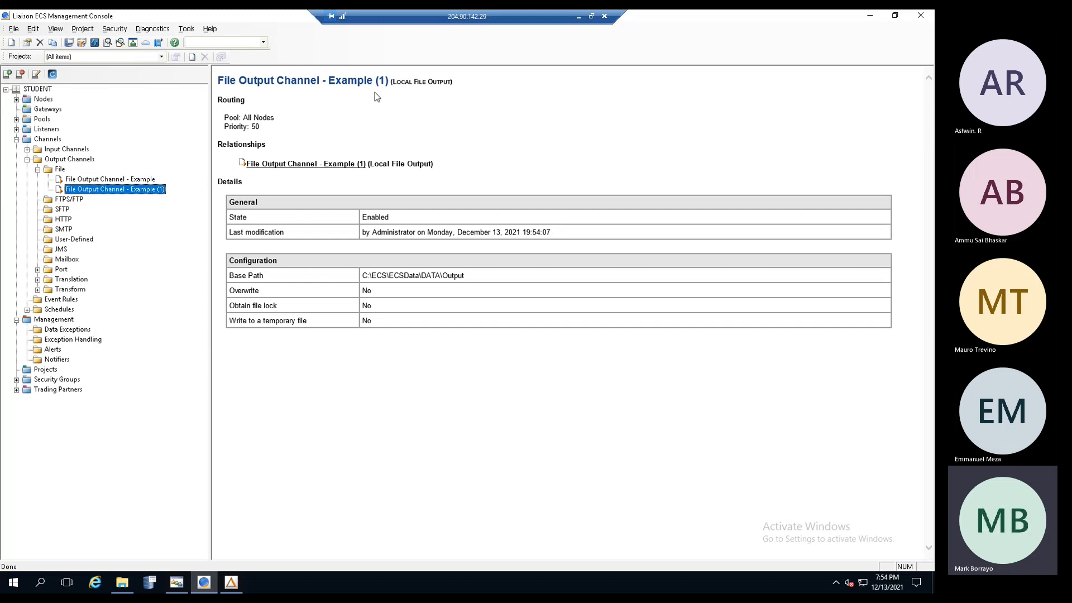
{"action": "double_click", "coordinate": [155, 191]}
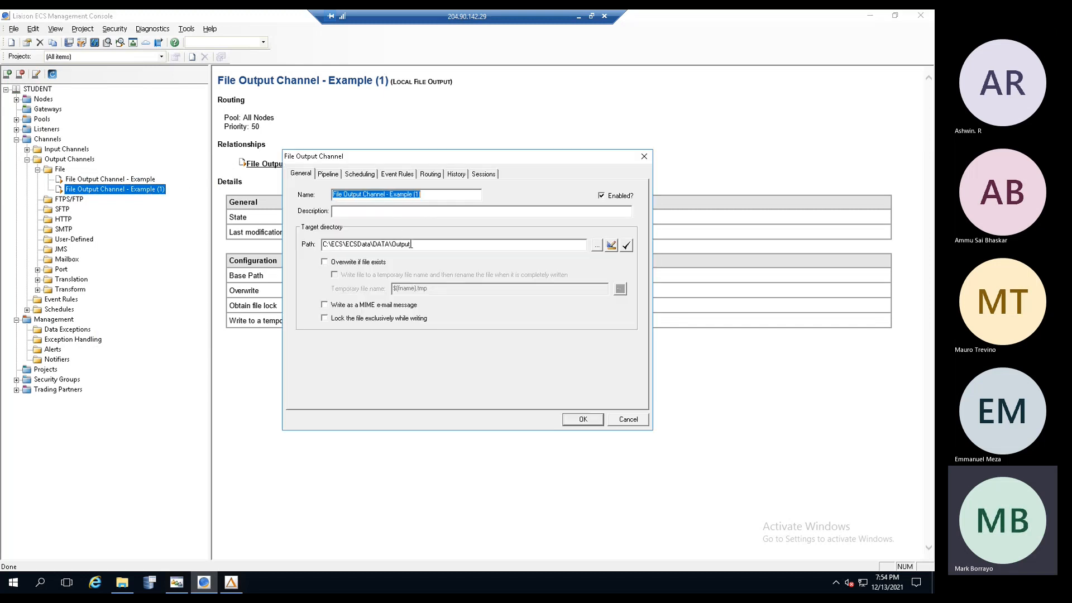
{"action": "left_click", "coordinate": [411, 244]}
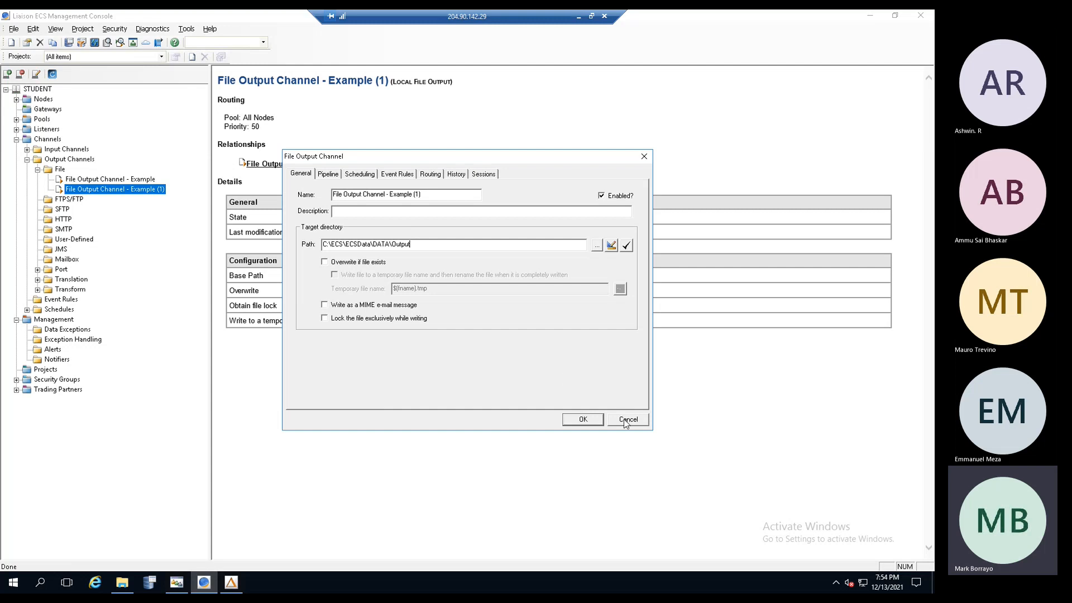
{"action": "left_click", "coordinate": [582, 420]}
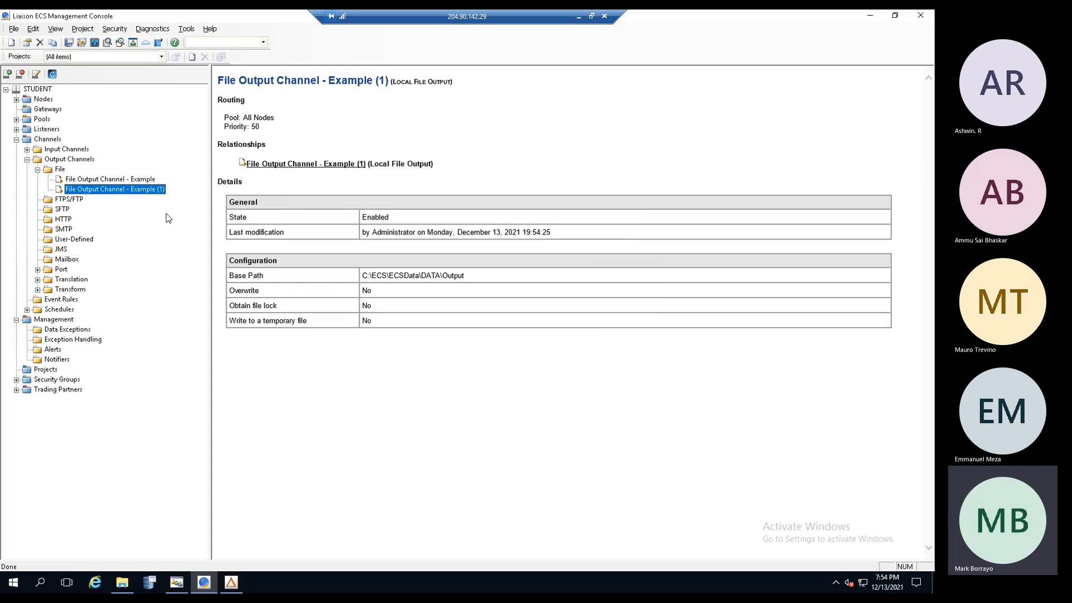
- Disable File Output Channel - Example (1) so it refuses requests
{"action": "right_click", "coordinate": [140, 193]}
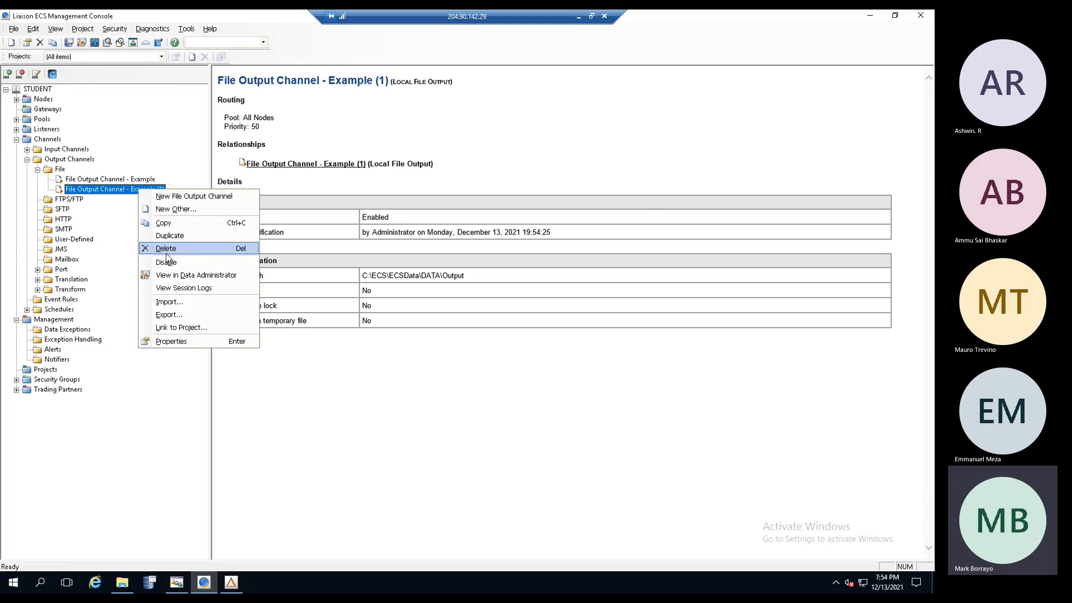
{"action": "left_click", "coordinate": [167, 264]}
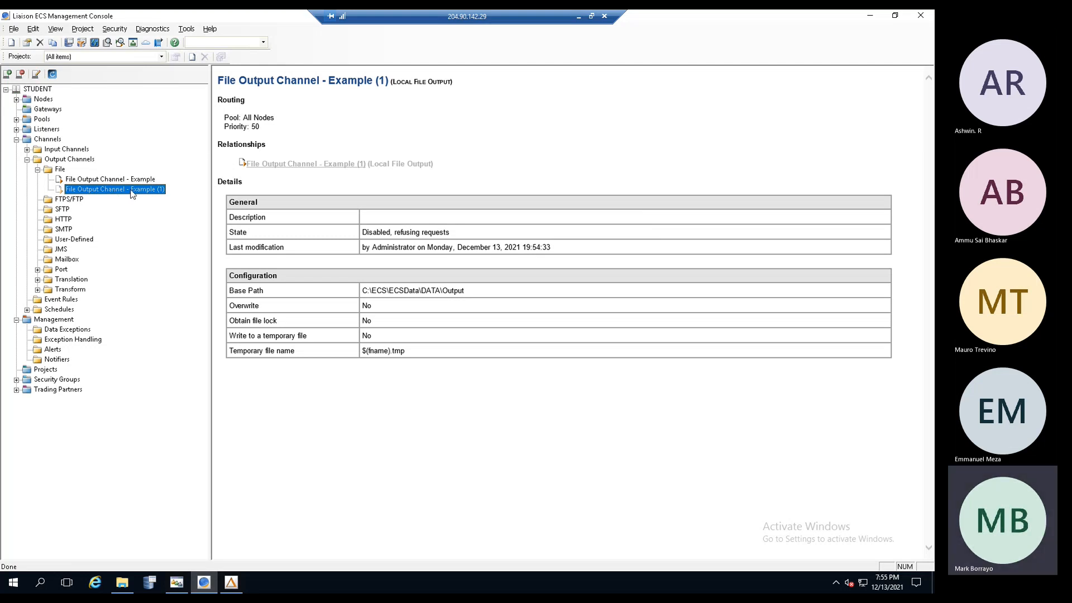
- Delete File Output Channel - Example (1), then collapse the Channels and Management nodes
{"action": "right_click", "coordinate": [130, 194]}
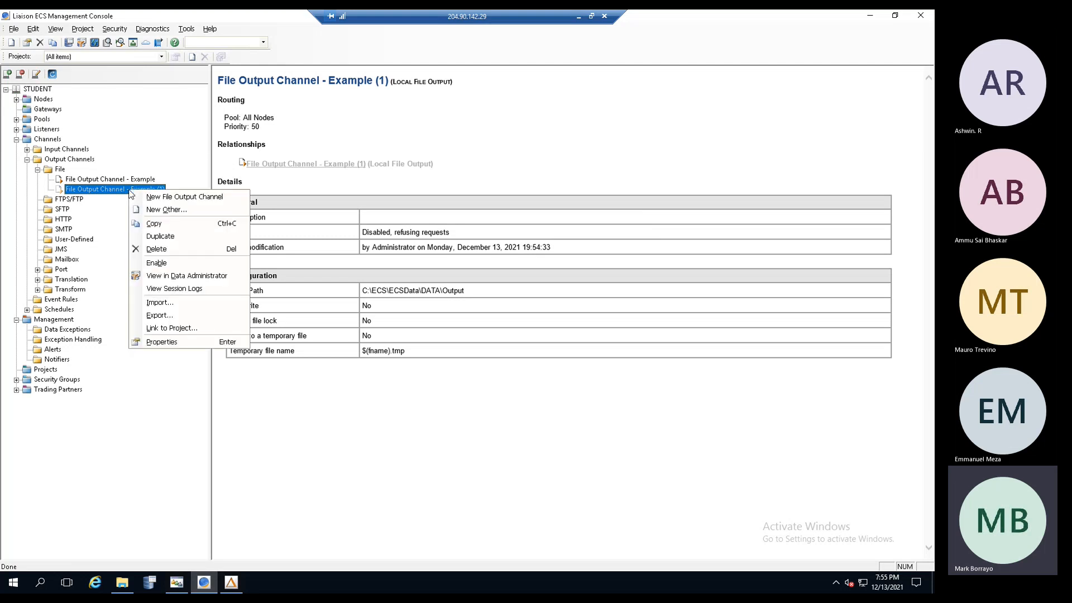
{"action": "left_click", "coordinate": [156, 249]}
{"action": "left_click", "coordinate": [499, 319]}
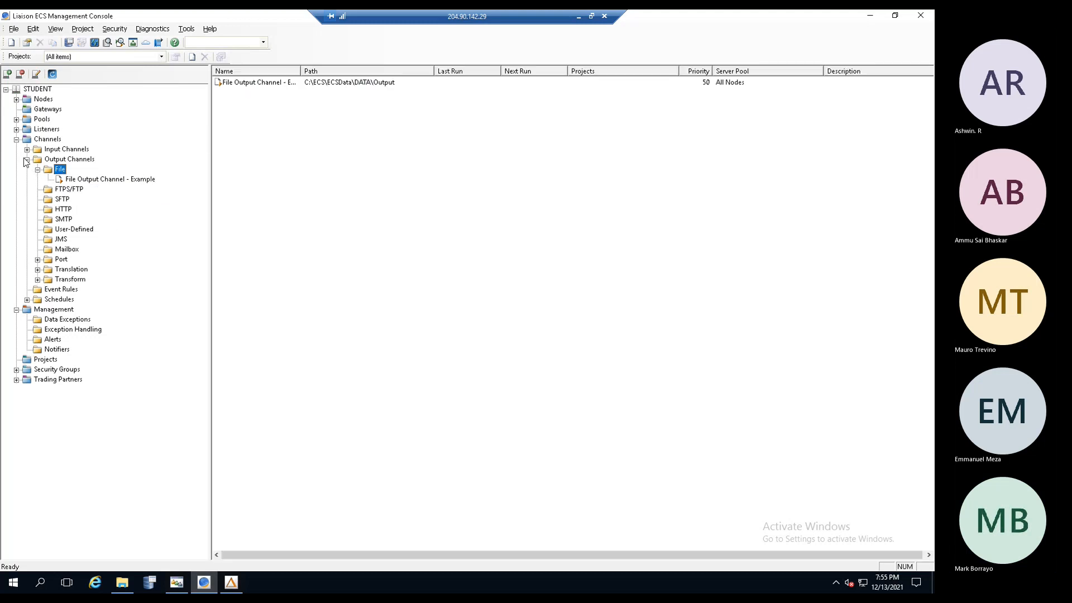
{"action": "left_click", "coordinate": [16, 140]}
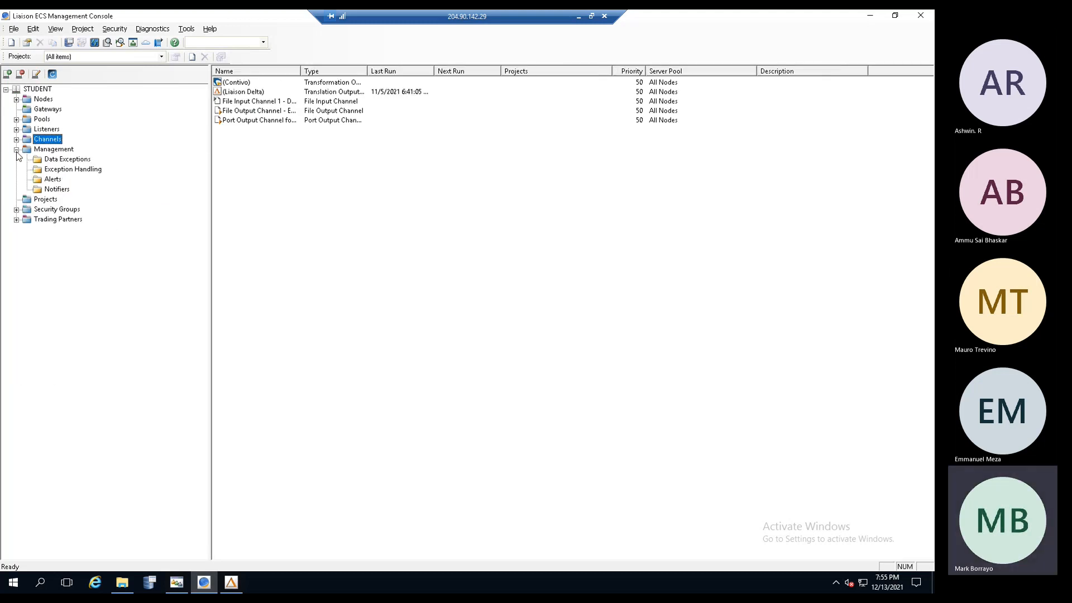
{"action": "left_click", "coordinate": [16, 150]}
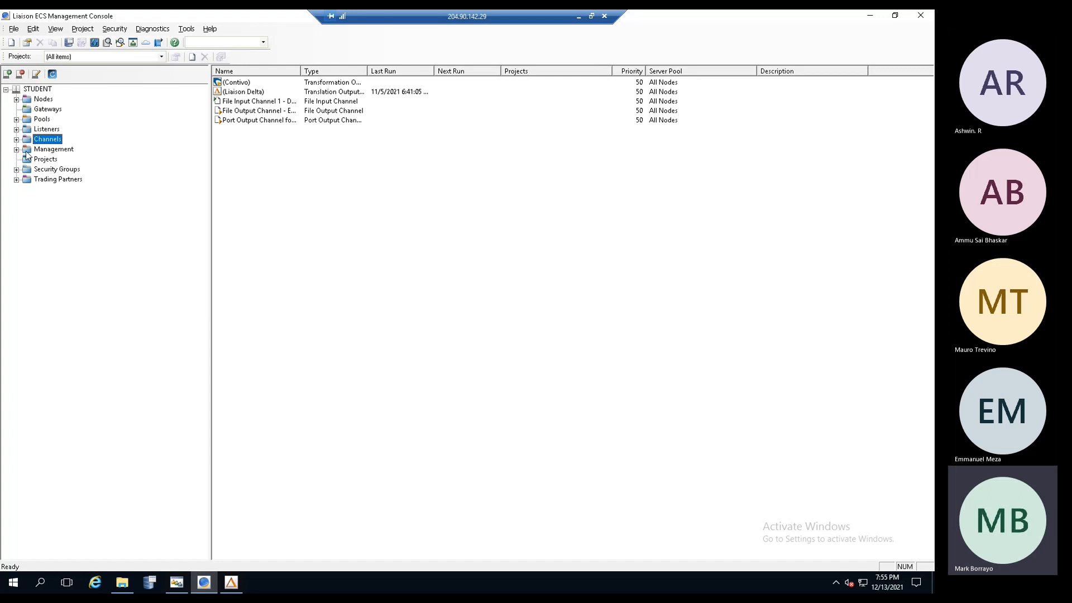
- Review the STUDENT controller node's build and system details, then show the empty Gateways list
{"action": "left_click", "coordinate": [17, 100]}
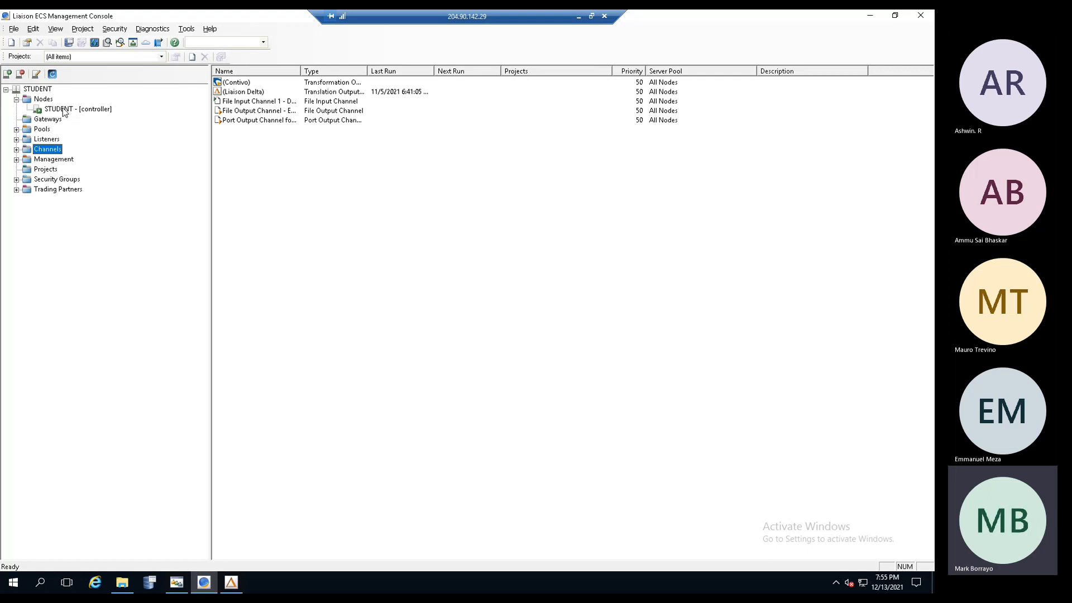
{"action": "left_click", "coordinate": [63, 110]}
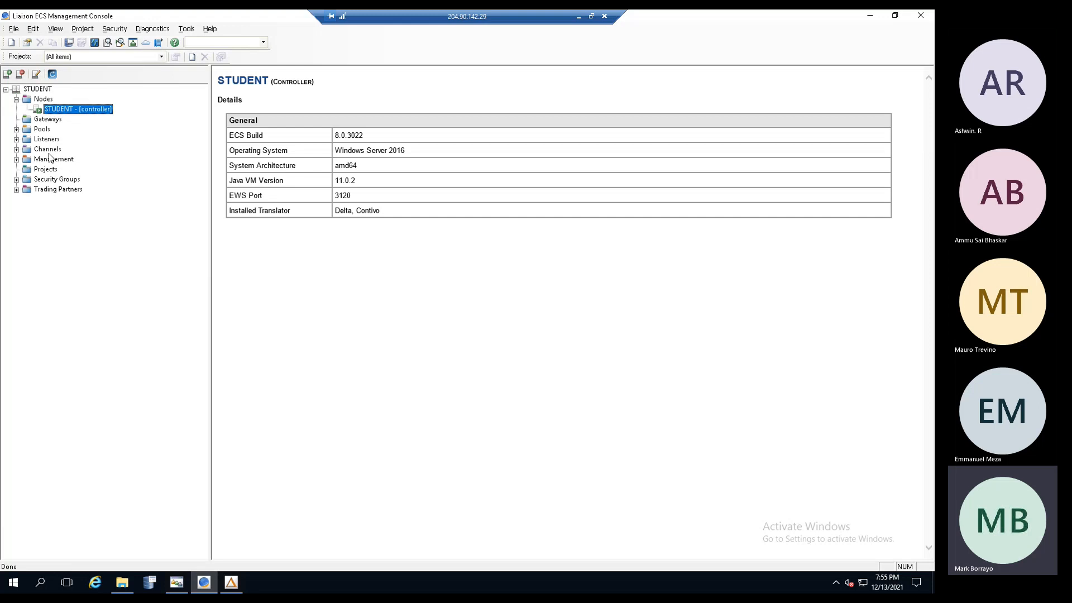
{"action": "left_click", "coordinate": [46, 121]}
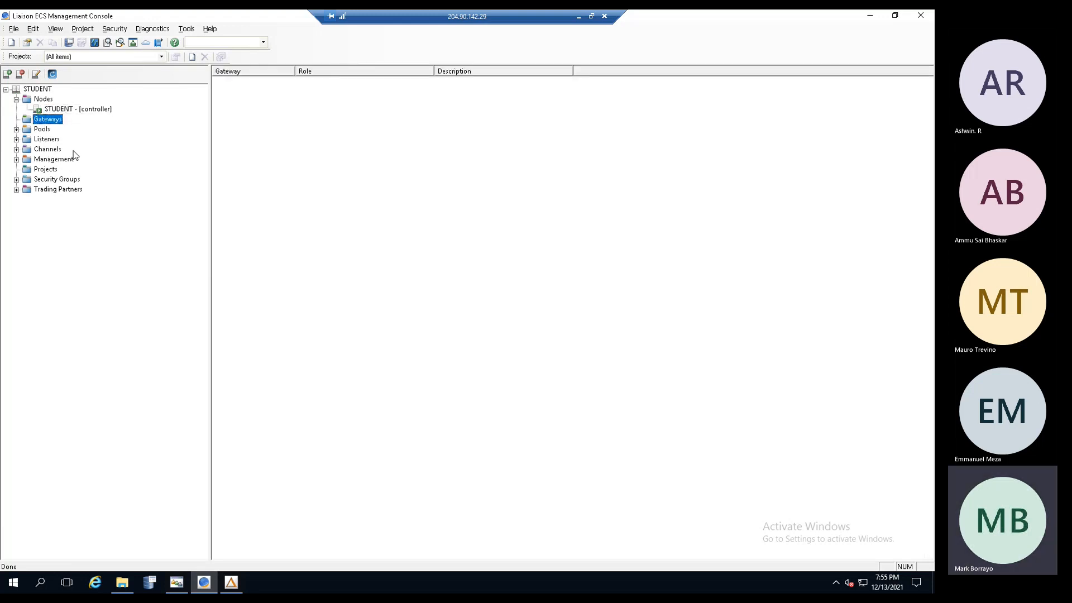
{"action": "left_click", "coordinate": [16, 99]}
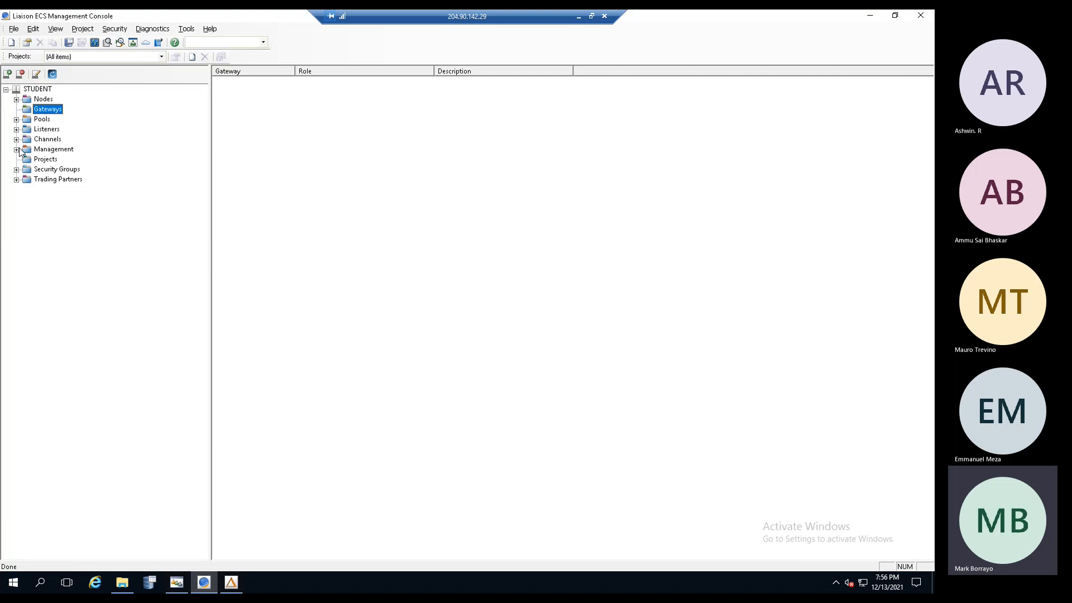
- Browse the server pools and nodes, then show HTTP listeners: ECS Web Service Listener on port 3120
{"action": "left_click", "coordinate": [17, 120]}
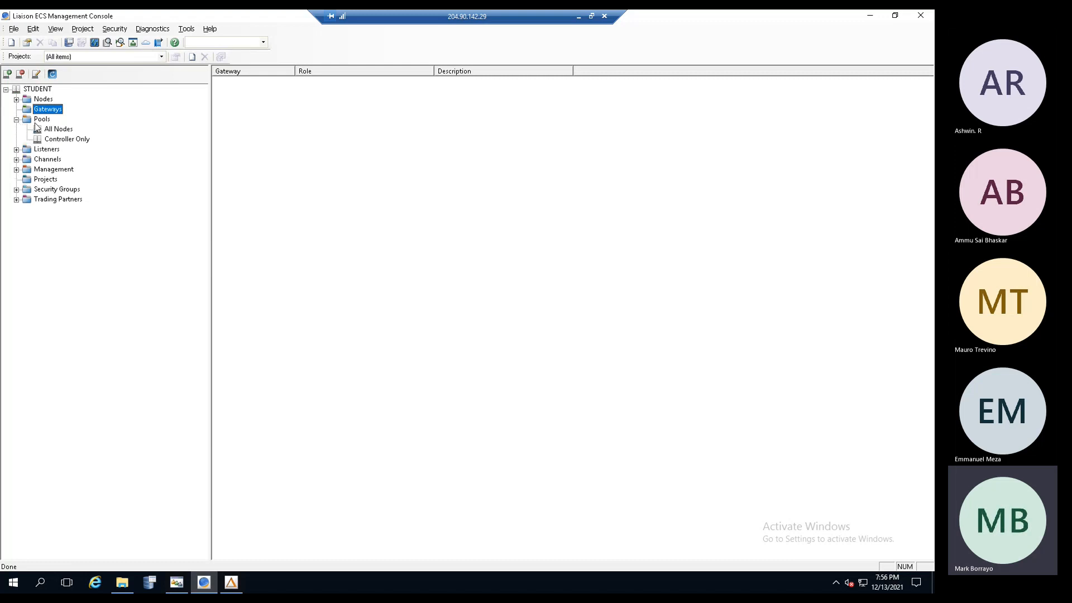
{"action": "left_click", "coordinate": [41, 120]}
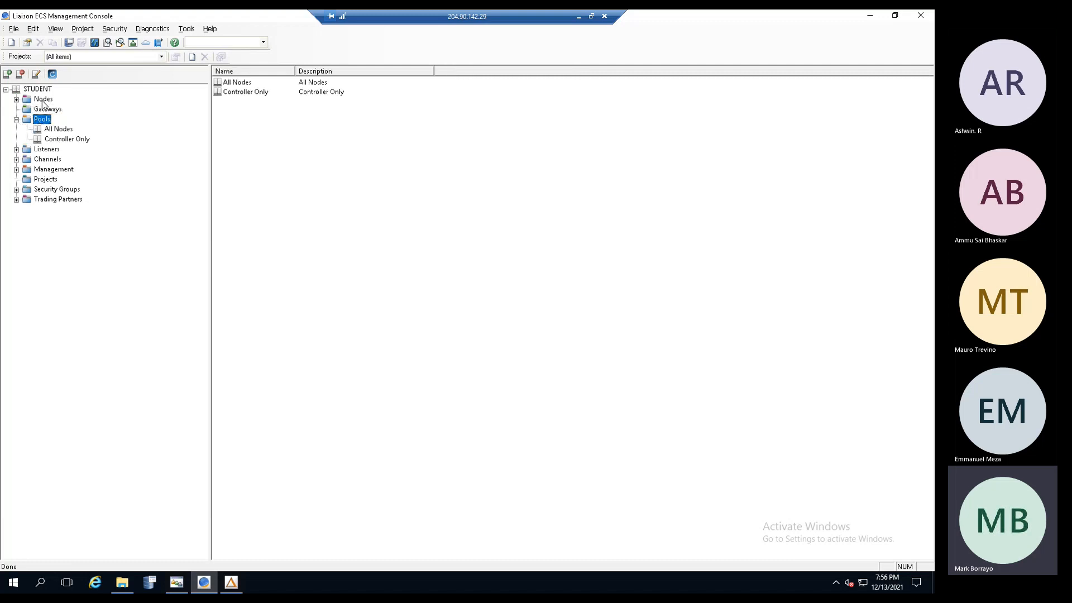
{"action": "left_click", "coordinate": [44, 100]}
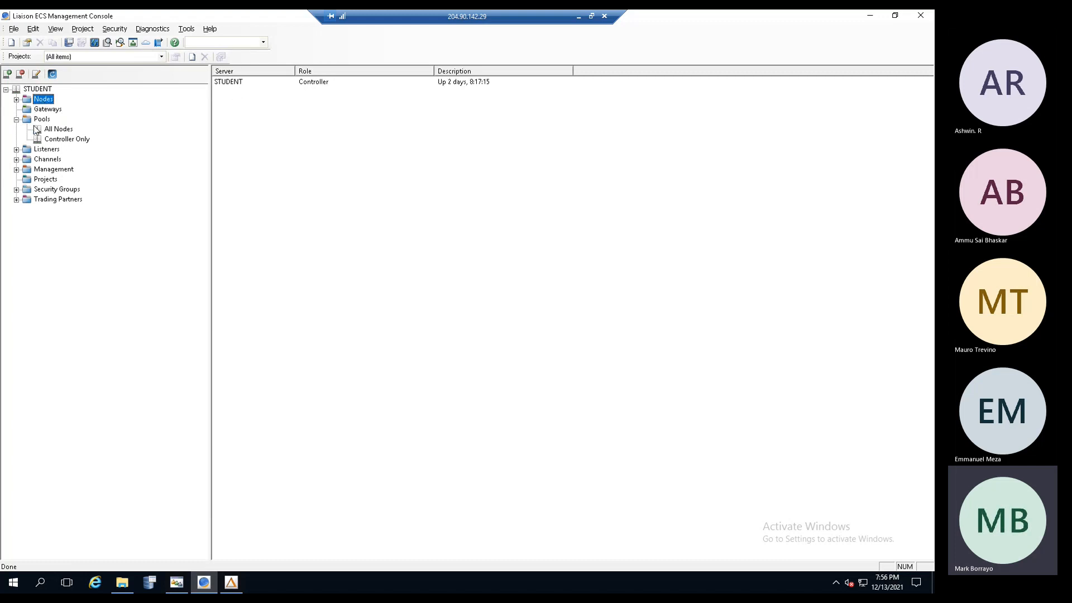
{"action": "left_click", "coordinate": [43, 122]}
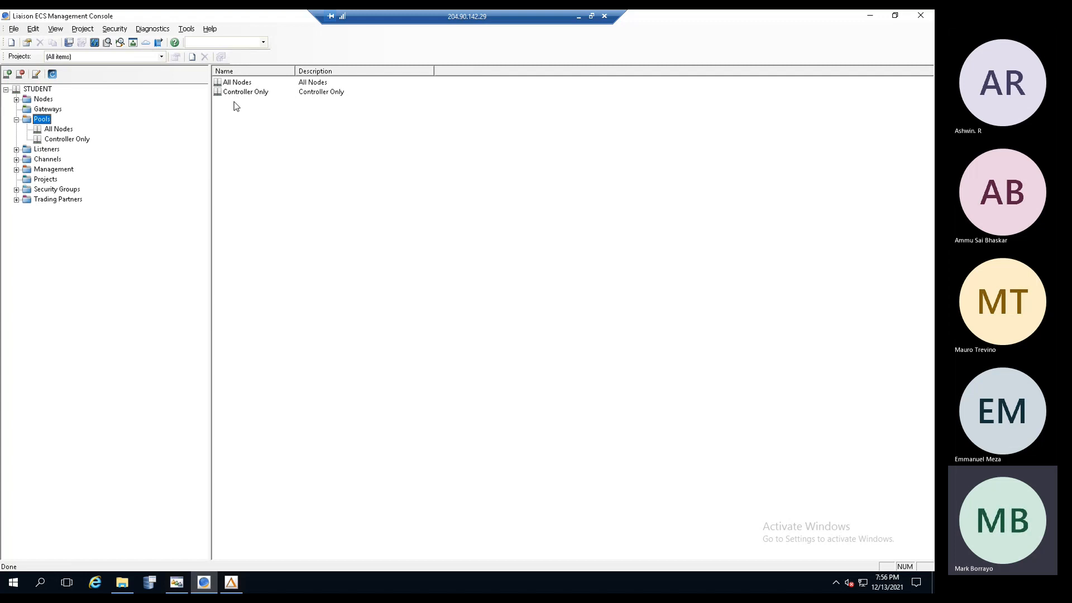
{"action": "left_click", "coordinate": [16, 119]}
{"action": "left_click", "coordinate": [16, 129]}
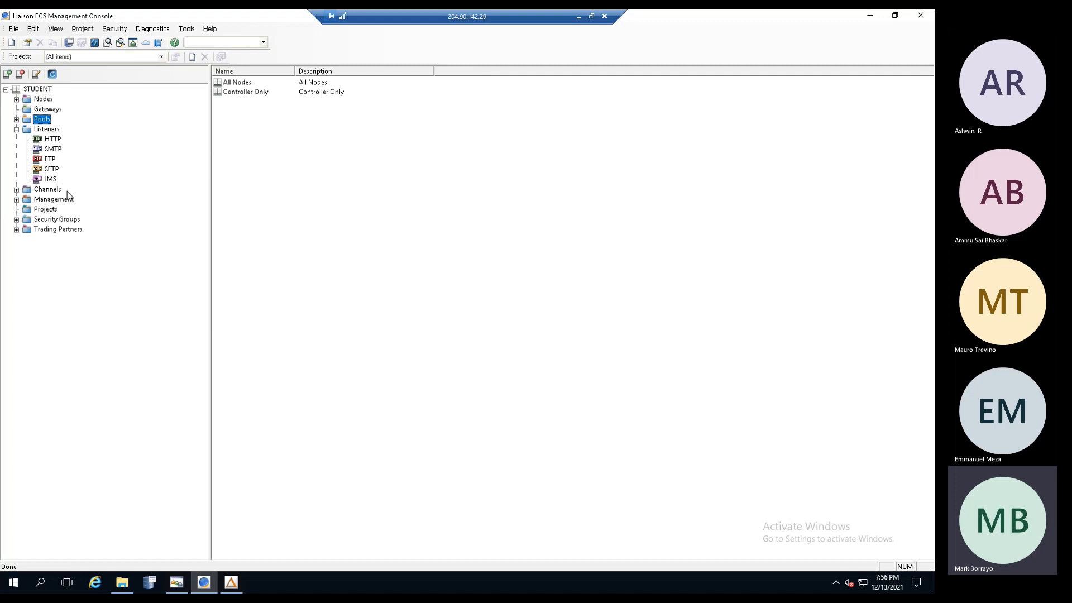
{"action": "left_click", "coordinate": [53, 140]}
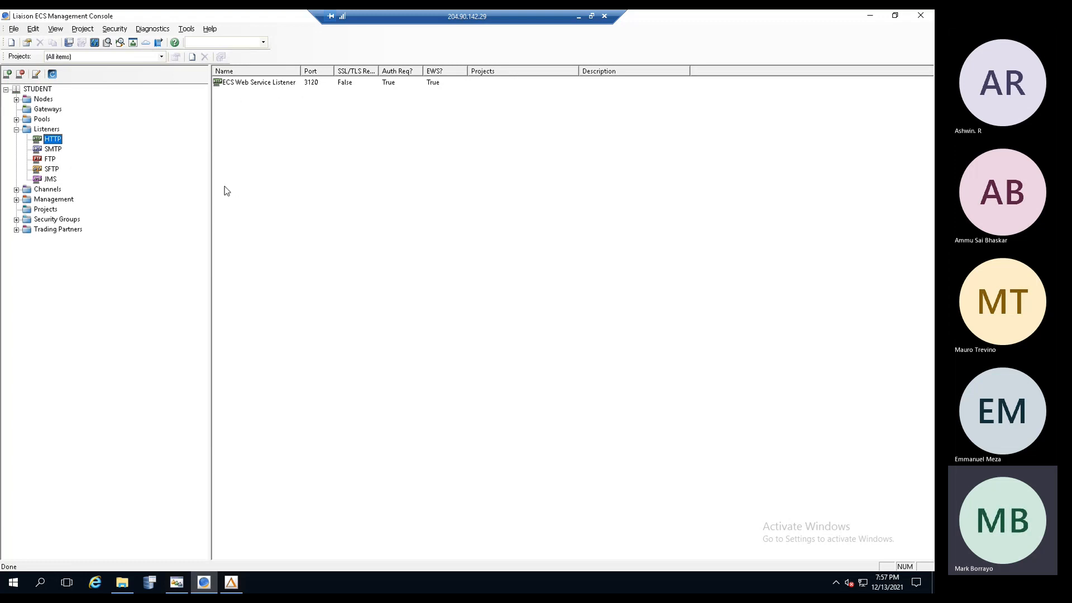
- Review the Management section's Data Exceptions, Exception Handling, Alerts and Notifiers lists
{"action": "left_click", "coordinate": [17, 129]}
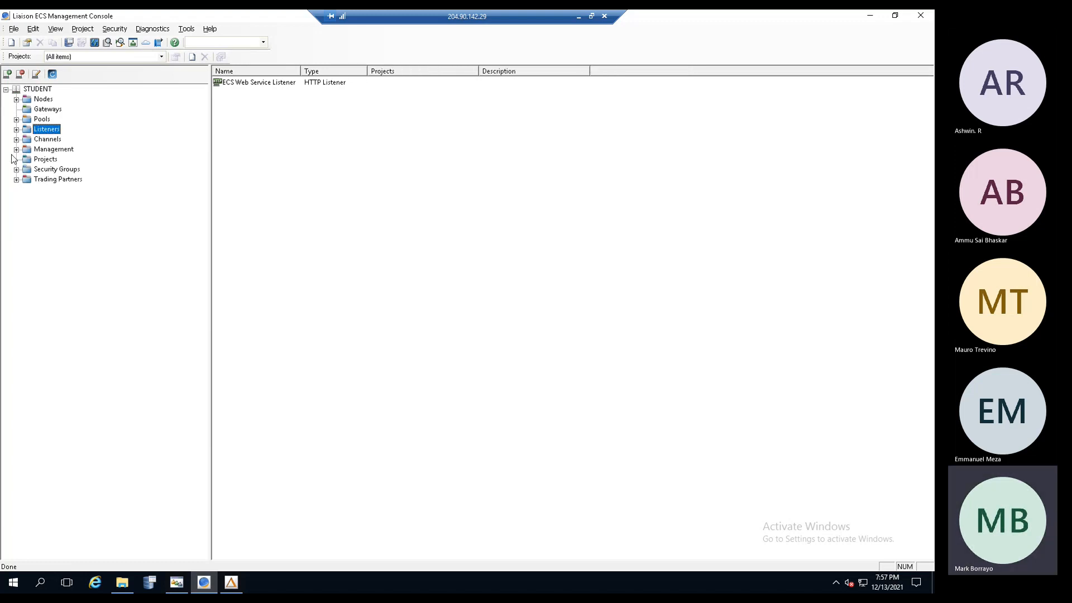
{"action": "left_click", "coordinate": [17, 150]}
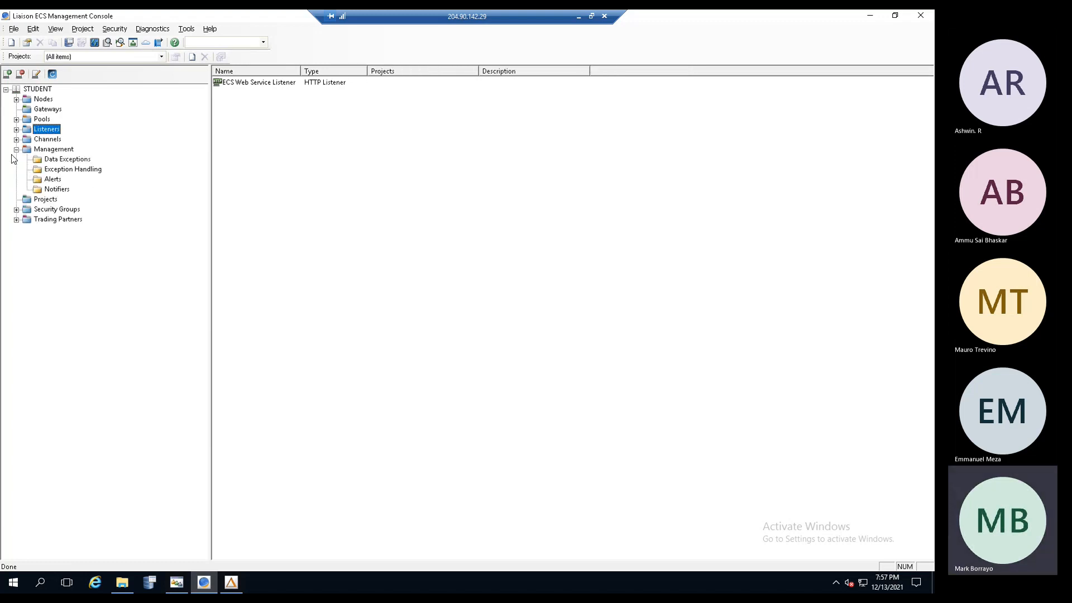
{"action": "left_click", "coordinate": [59, 150]}
{"action": "left_click", "coordinate": [61, 160]}
{"action": "left_click", "coordinate": [61, 170]}
{"action": "left_click", "coordinate": [56, 180]}
{"action": "left_click", "coordinate": [58, 190]}
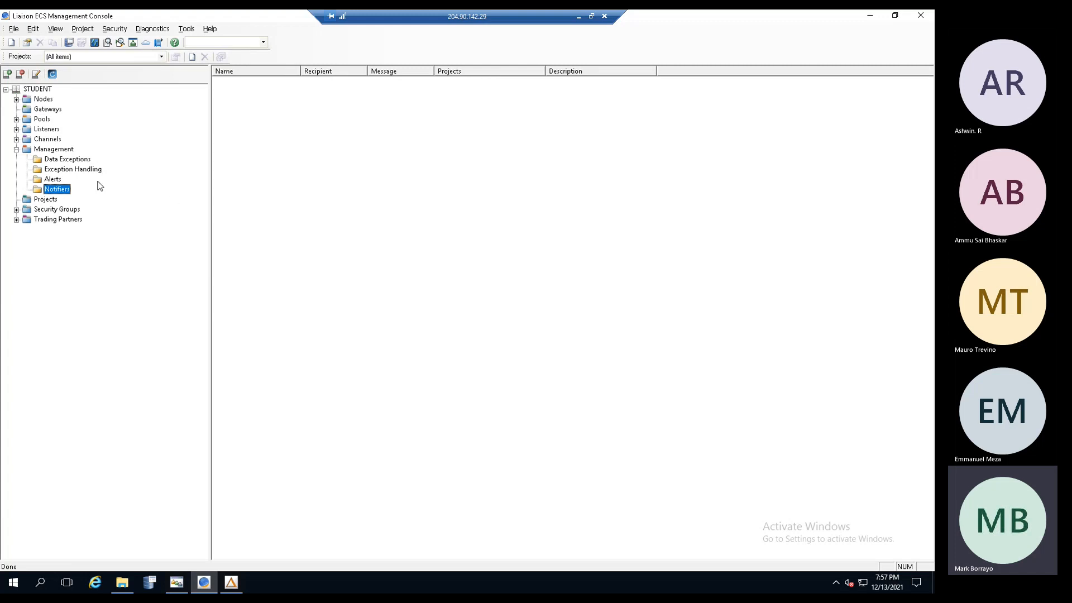
- Recheck Exception Handling, Alerts and Notifiers, then show the empty Projects list under All projects
{"action": "left_click", "coordinate": [72, 170]}
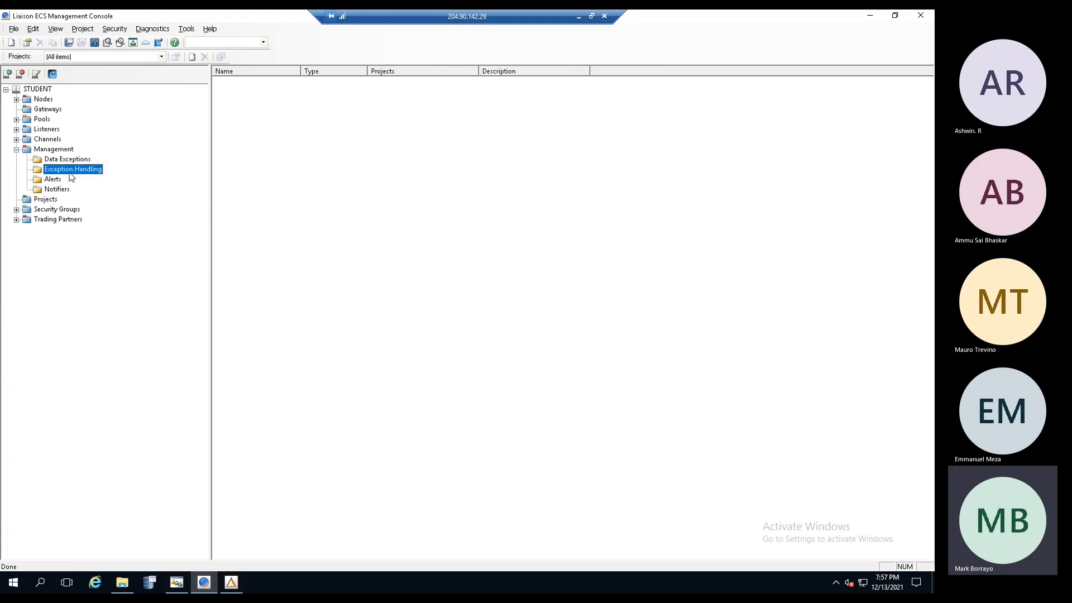
{"action": "left_click", "coordinate": [57, 180]}
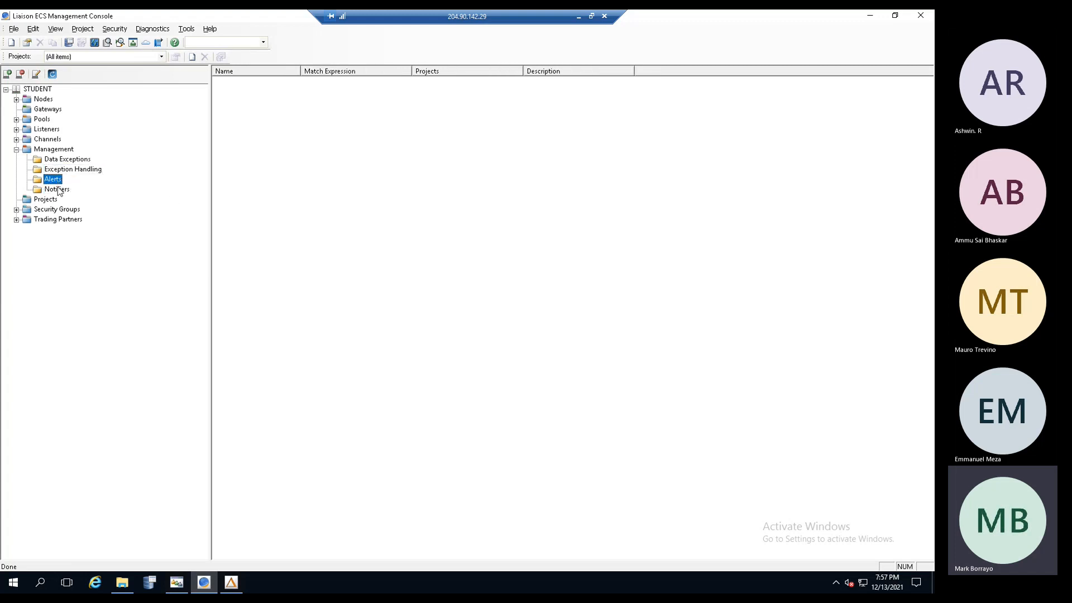
{"action": "left_click", "coordinate": [59, 190]}
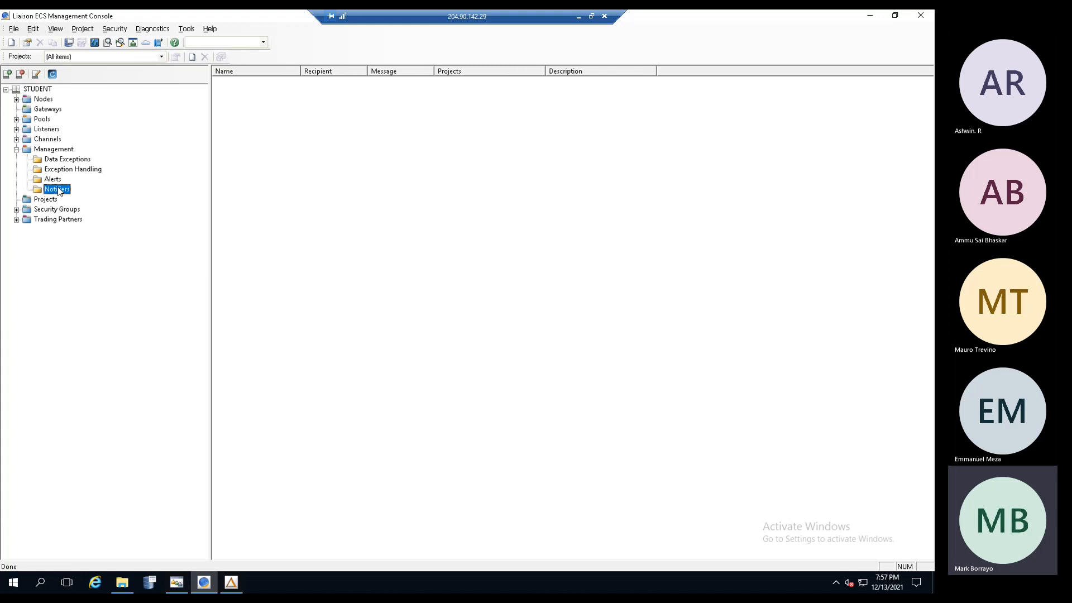
{"action": "left_click", "coordinate": [17, 150]}
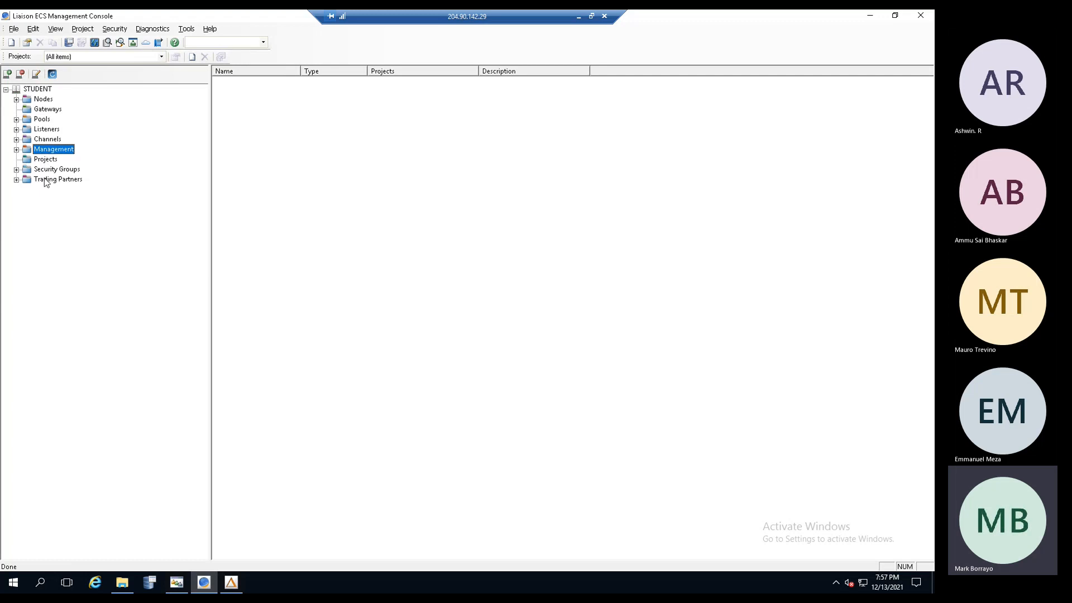
{"action": "left_click", "coordinate": [44, 161]}
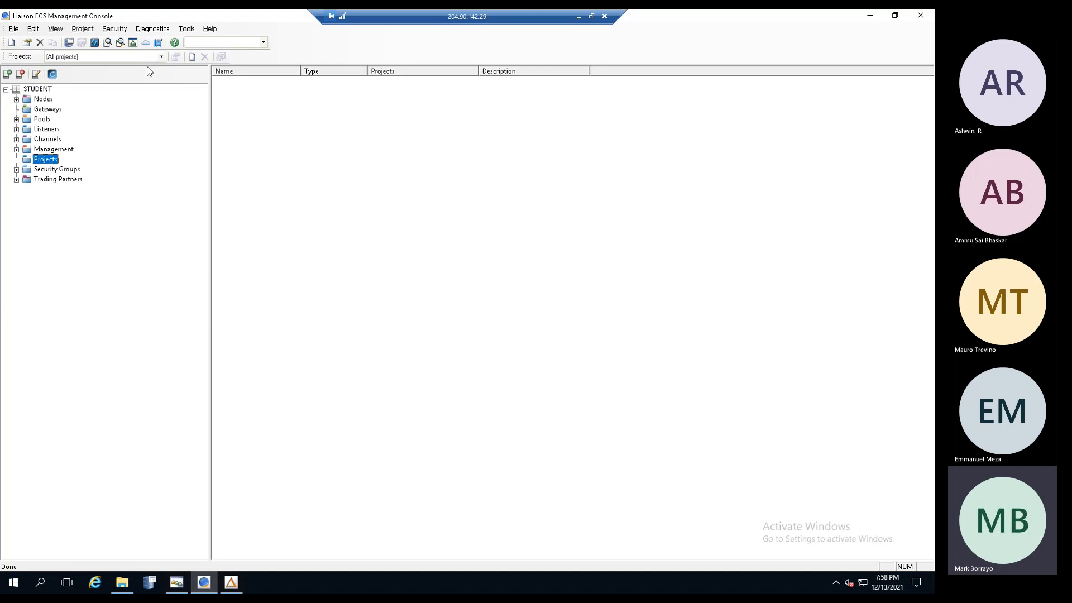
- Filter by 'demo', list channels with a wider Name column, then view the Everything security group
{"action": "left_click", "coordinate": [199, 44]}
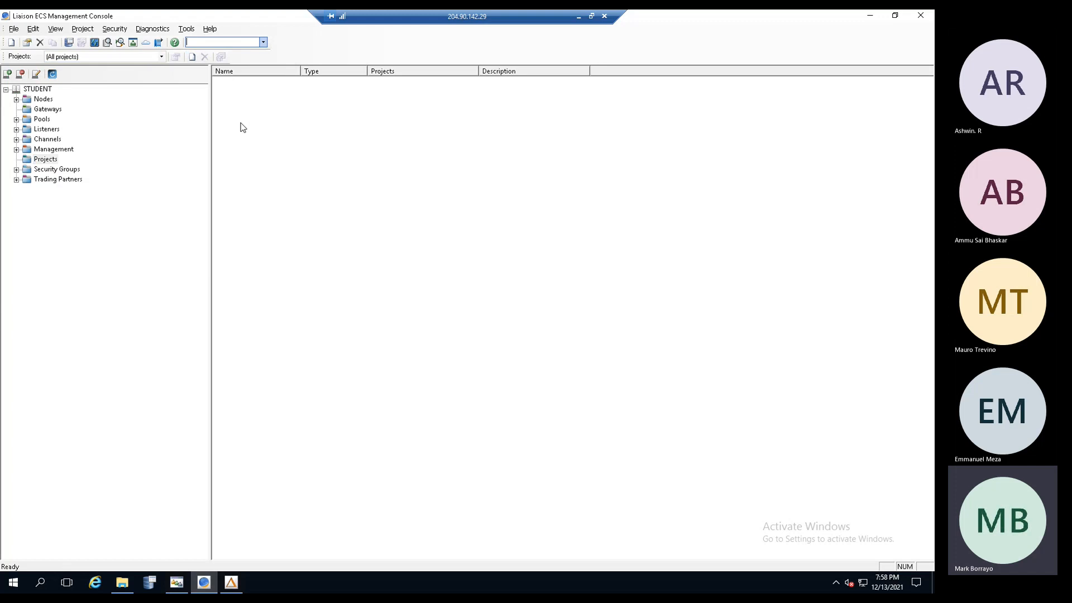
{"action": "type", "text": "demo"}
{"action": "left_click", "coordinate": [47, 140]}
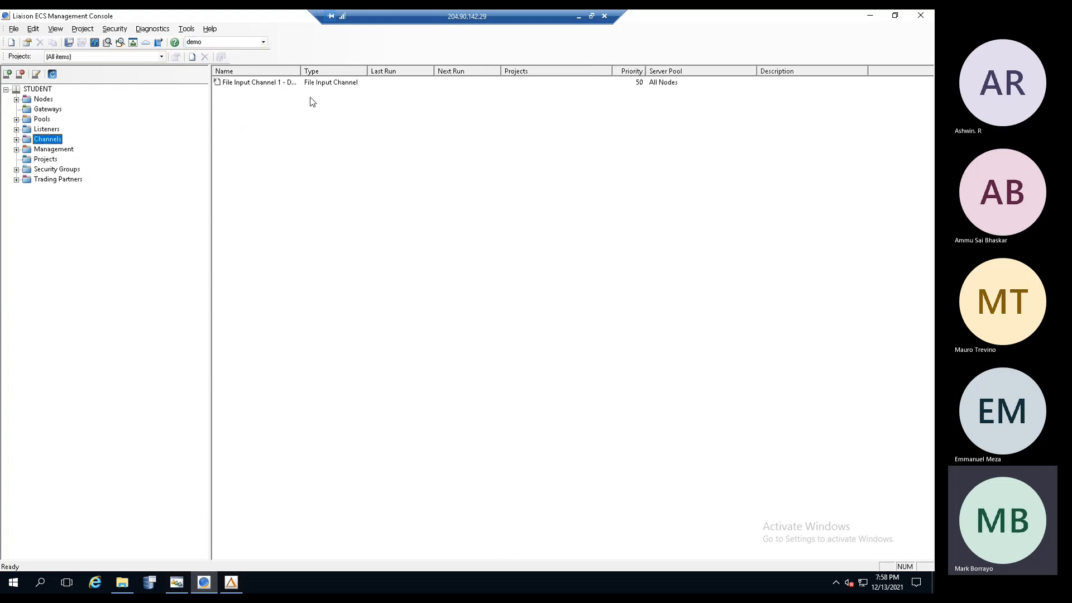
{"action": "left_click_drag", "start_coordinate": [339, 68], "coordinate": [367, 69]}
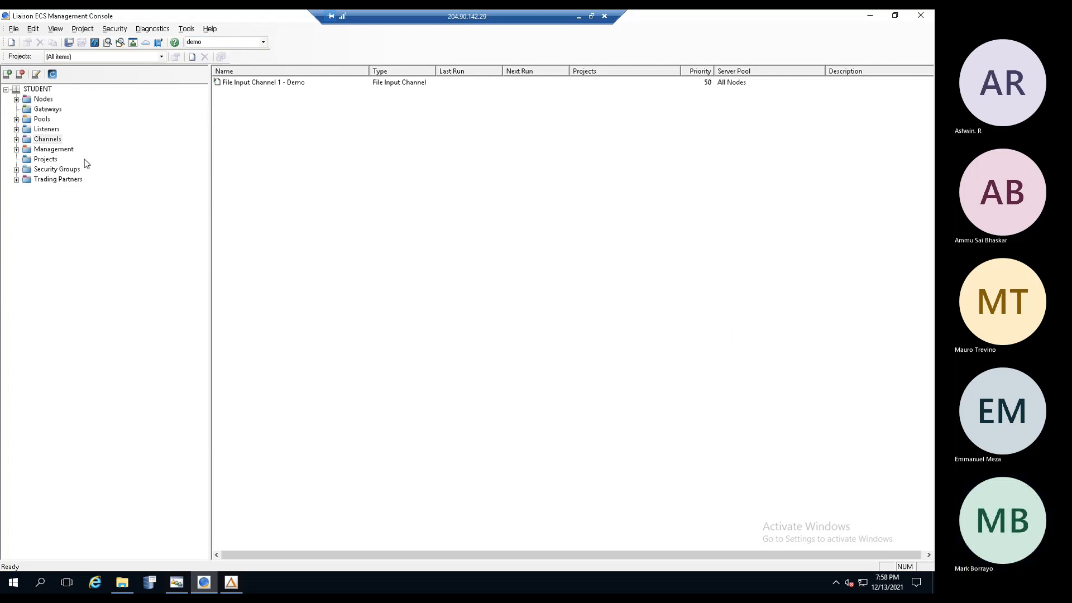
{"action": "left_click", "coordinate": [17, 170]}
{"action": "left_click", "coordinate": [61, 180]}
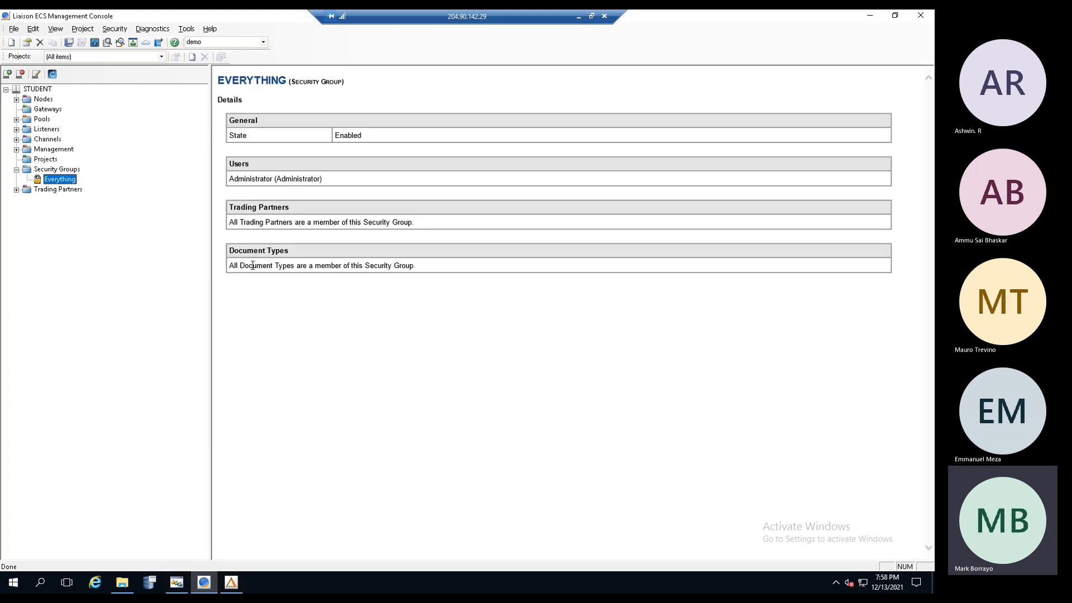
- In Trading Partner Manager, close Wiki Toys properties and list Our Trading Partners' Administrator (Everything) entry
{"action": "left_click", "coordinate": [177, 582]}
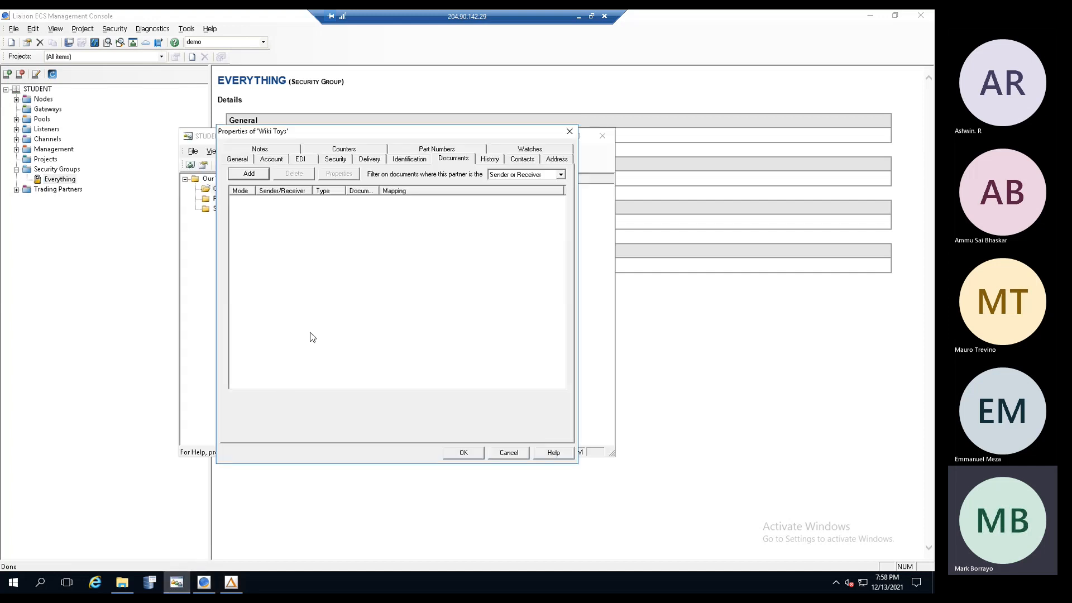
{"action": "left_click", "coordinate": [463, 452]}
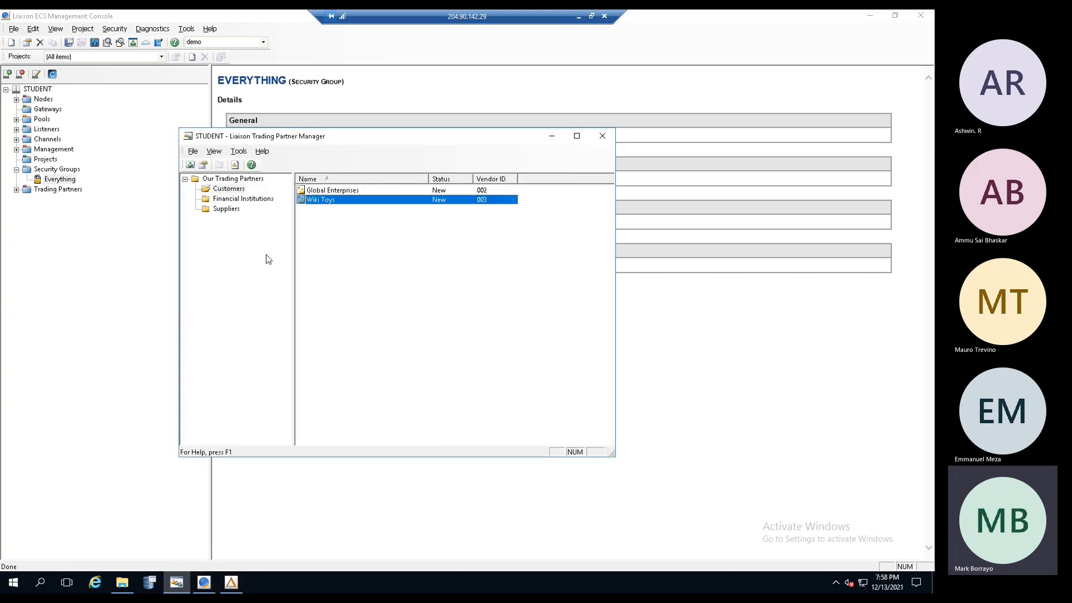
{"action": "left_click", "coordinate": [232, 179]}
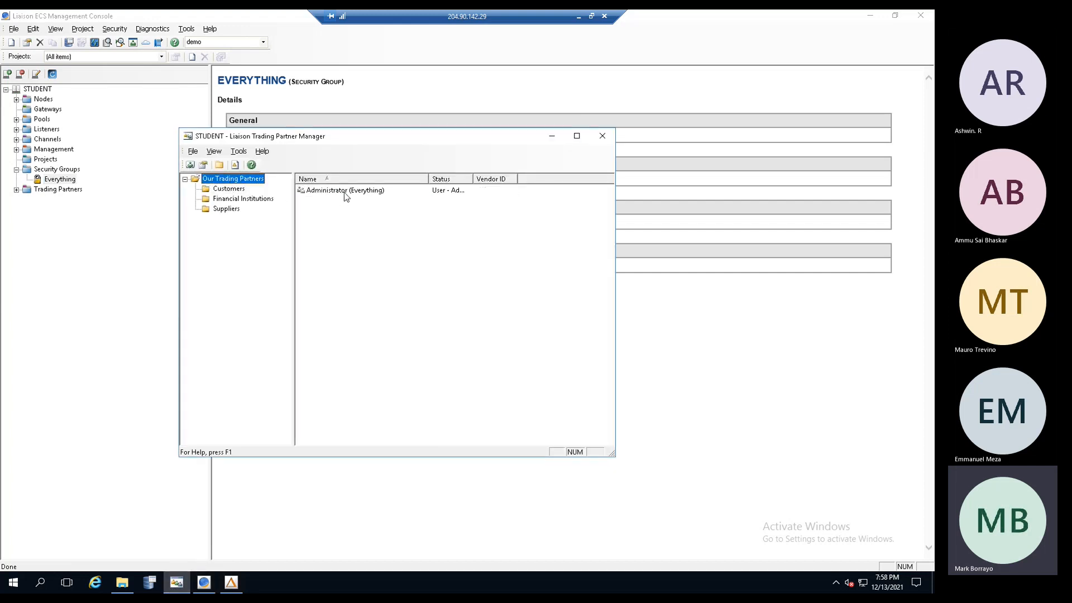
{"action": "left_click", "coordinate": [344, 192]}
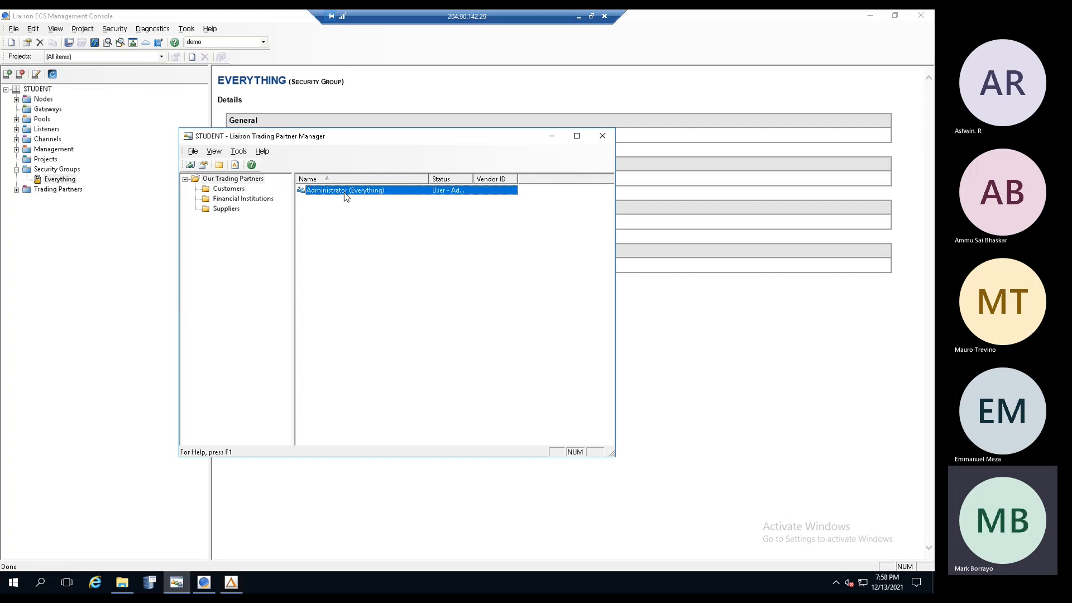
{"action": "left_click", "coordinate": [55, 179]}
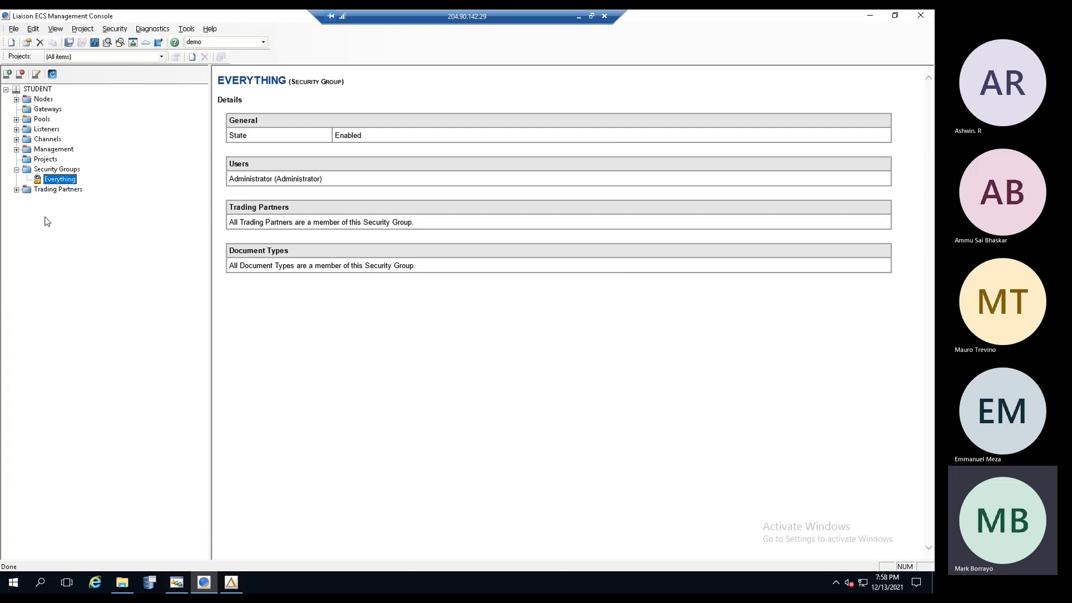
- Expand Trading Partners to Customers and clear the 'demo' filter to list Global Enterprises and Wiki Toys
{"action": "left_click", "coordinate": [43, 191]}
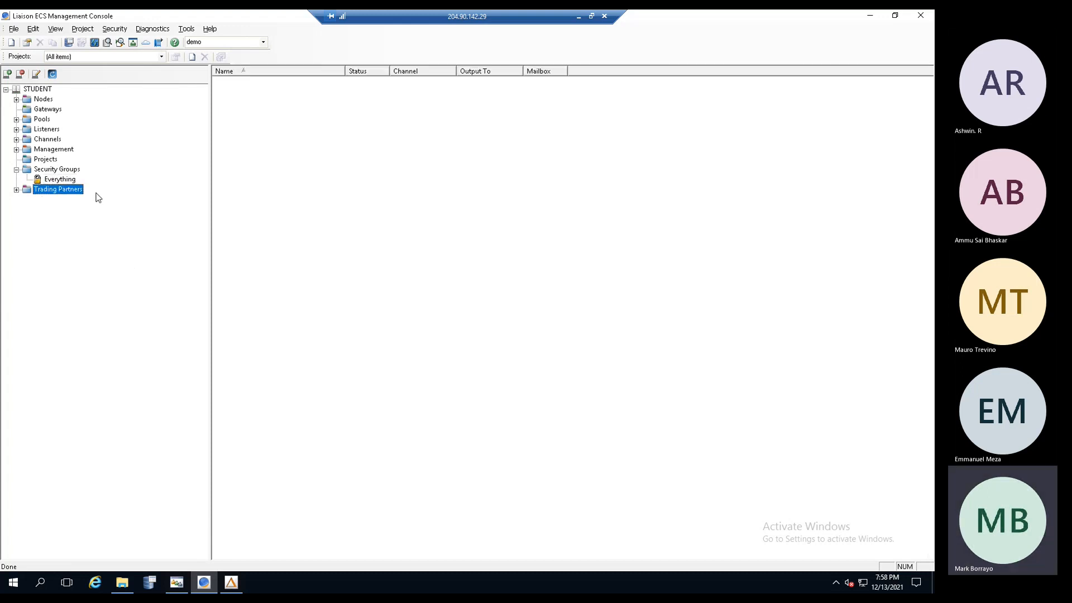
{"action": "left_click", "coordinate": [16, 190]}
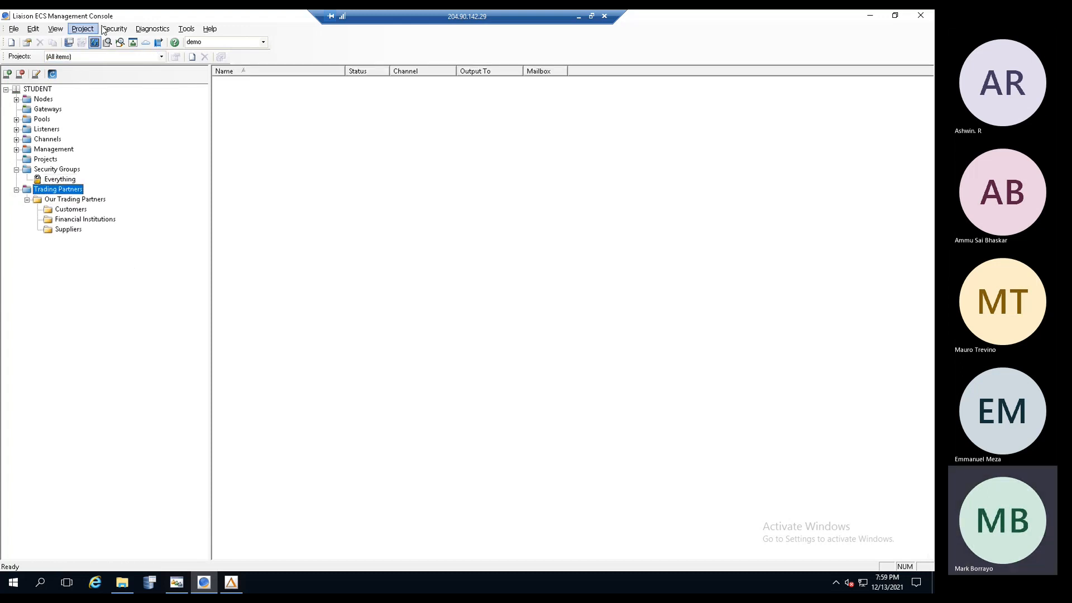
{"action": "left_click", "coordinate": [81, 211]}
{"action": "left_click", "coordinate": [210, 43]}
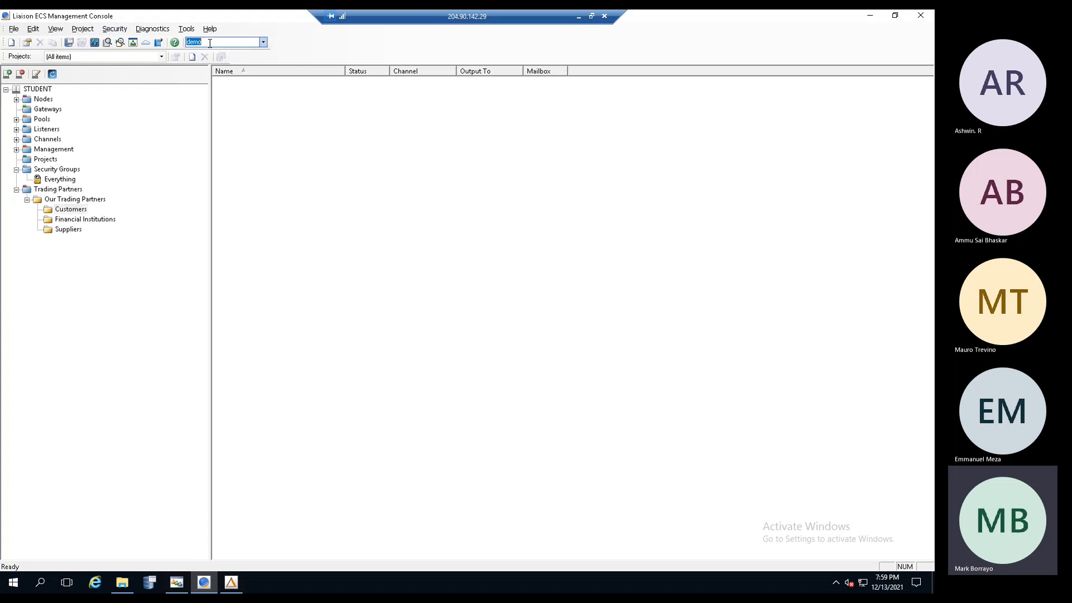
{"action": "key", "text": "BackSpace"}
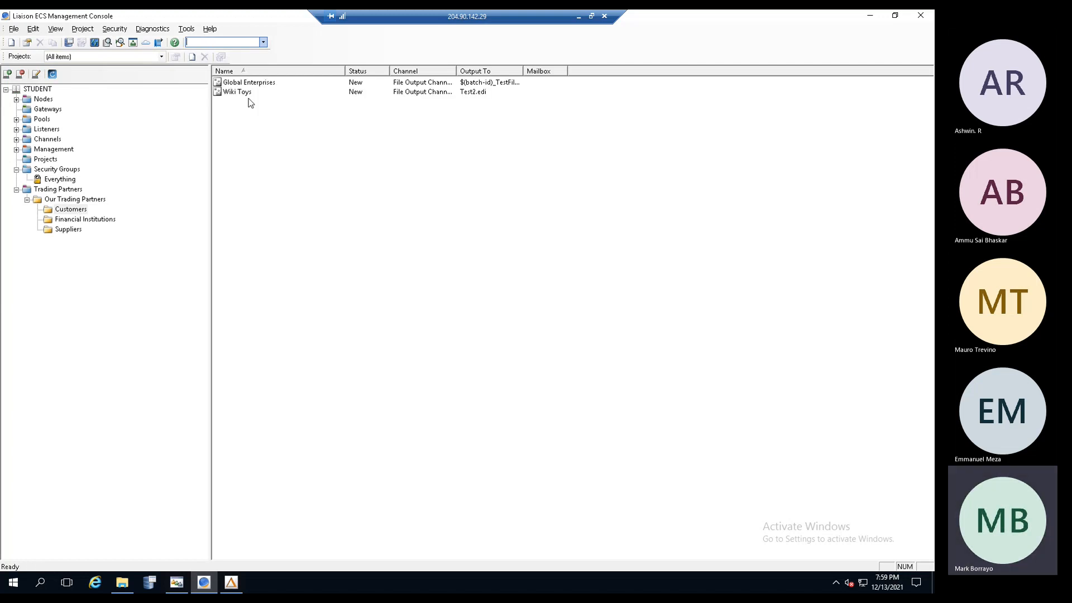
- Collapse Trading Partners and Security Groups, review File Output Channel - Example, then minimize the console
{"action": "left_click", "coordinate": [177, 583]}
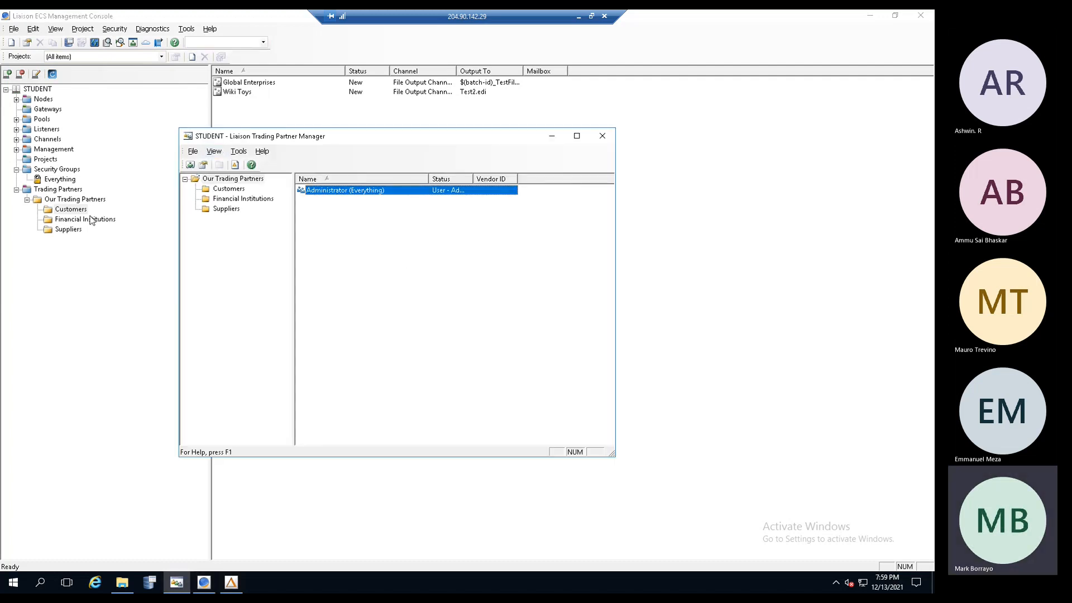
{"action": "left_click", "coordinate": [65, 193]}
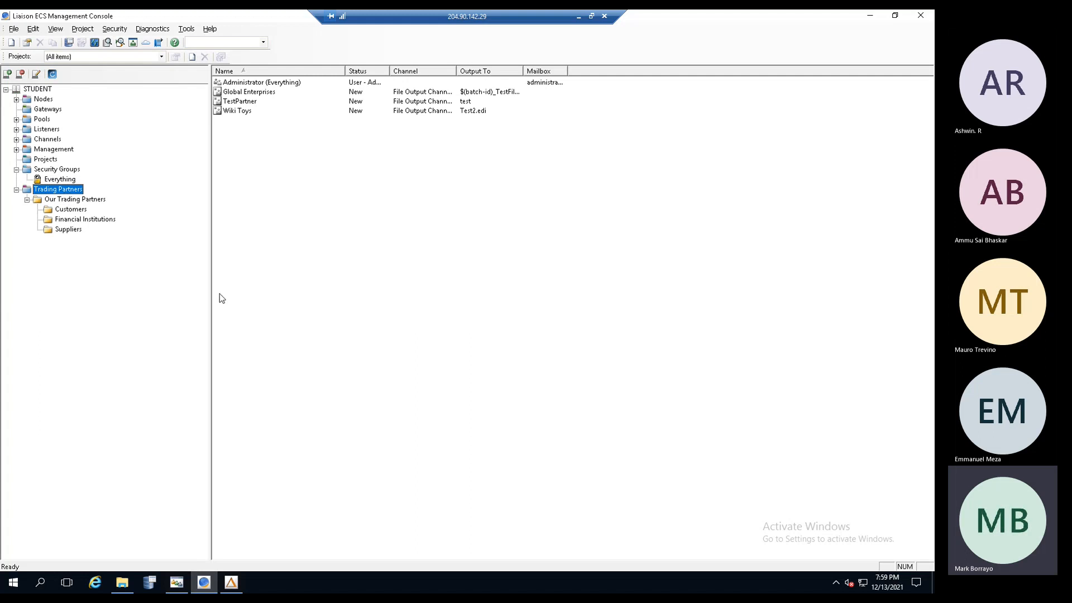
{"action": "left_click", "coordinate": [17, 190]}
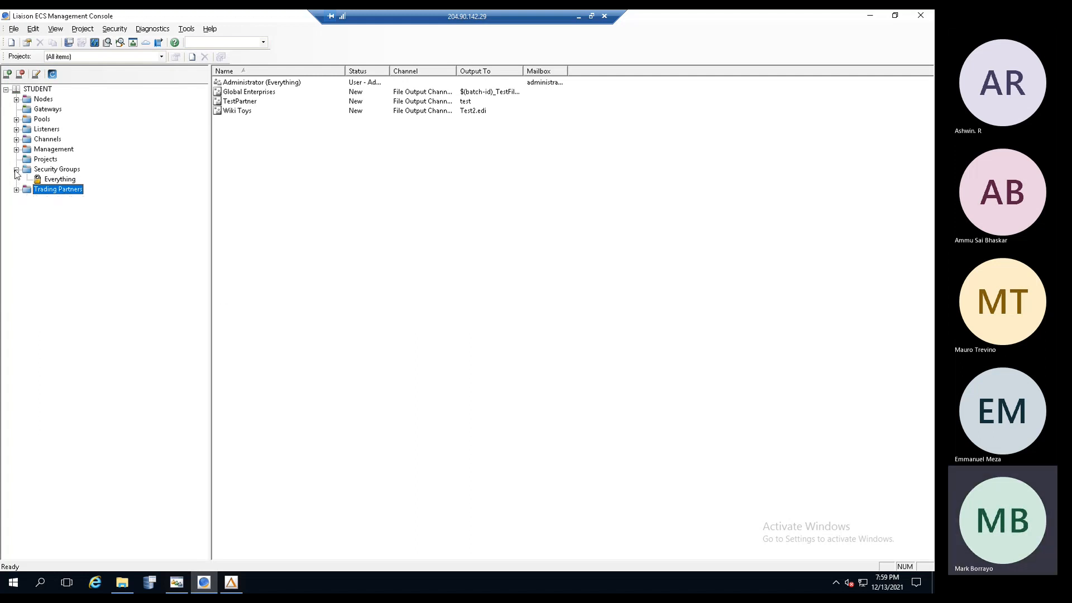
{"action": "left_click", "coordinate": [17, 169]}
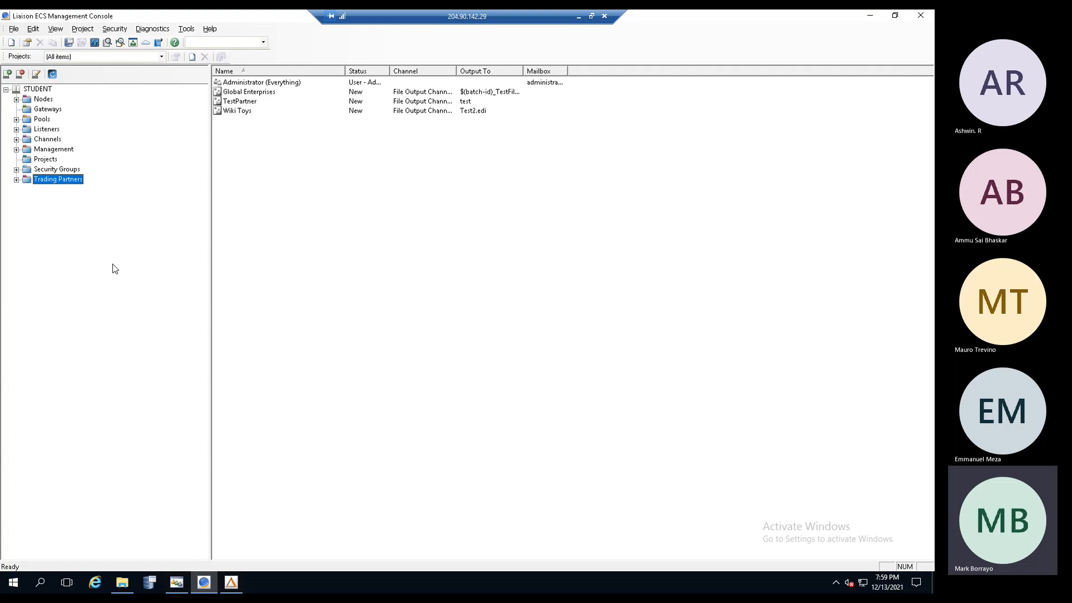
{"action": "left_click", "coordinate": [17, 140]}
{"action": "left_click", "coordinate": [86, 182]}
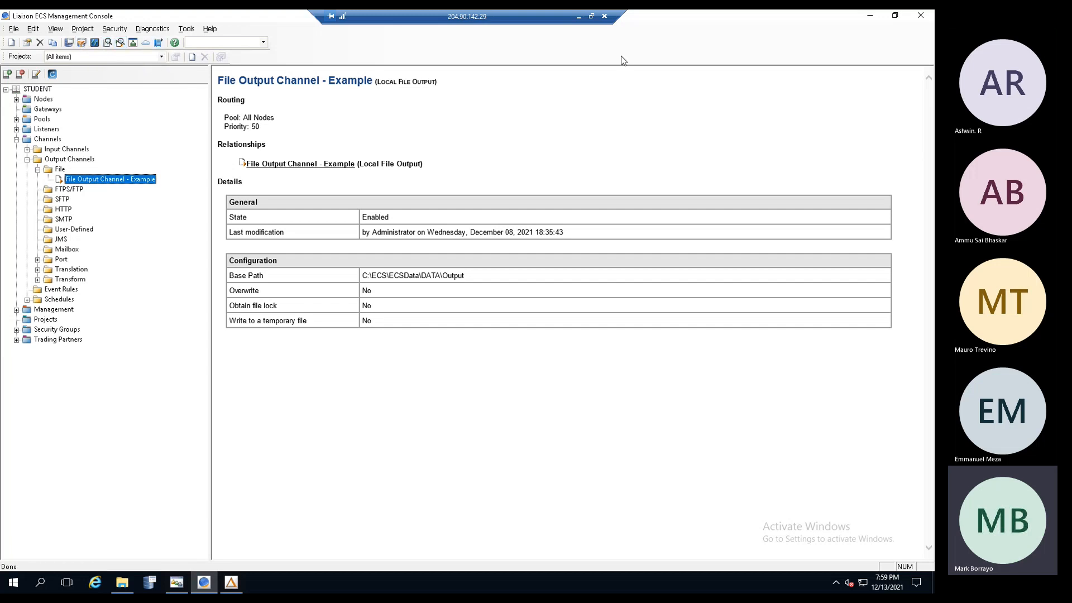
{"action": "left_click", "coordinate": [870, 15]}
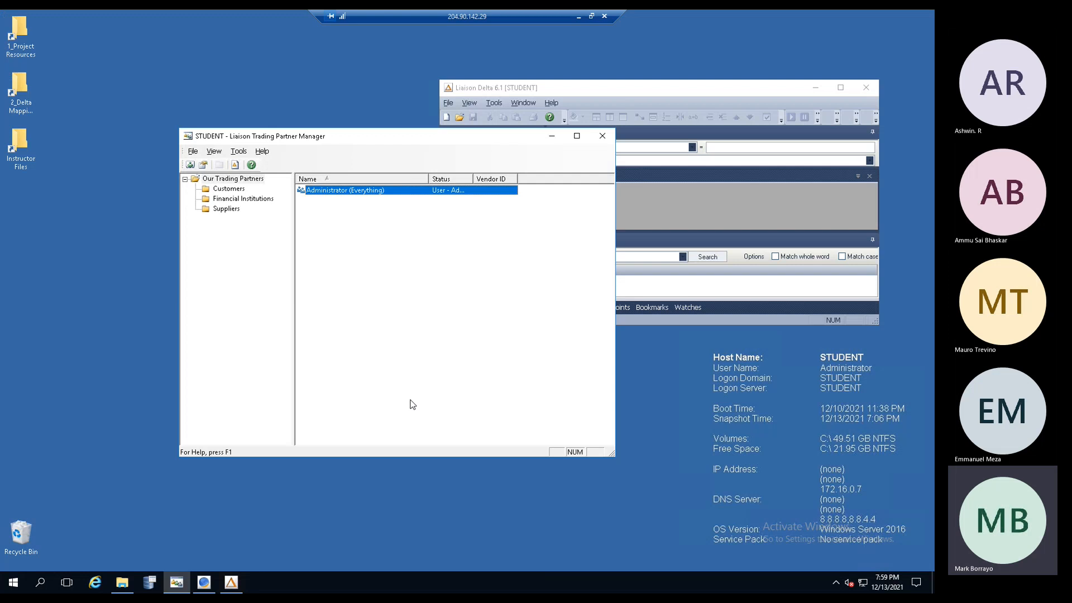
- Minimize Trading Partner Manager and maximize the Liaison Delta window
{"action": "left_click", "coordinate": [552, 136]}
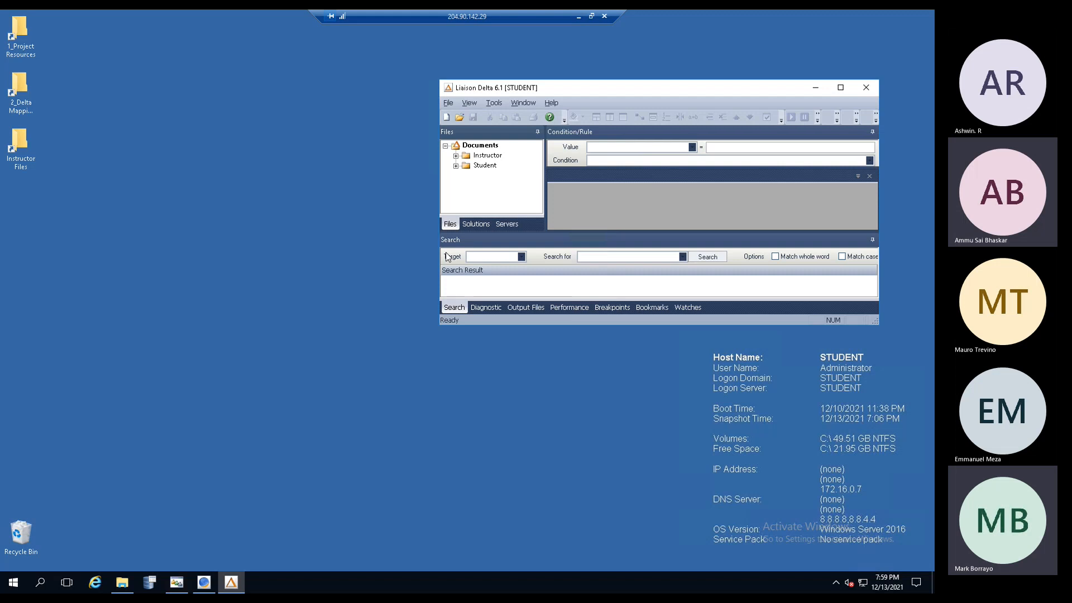
{"action": "left_click_drag", "start_coordinate": [595, 88], "coordinate": [448, 98]}
{"action": "left_click", "coordinate": [655, 96]}
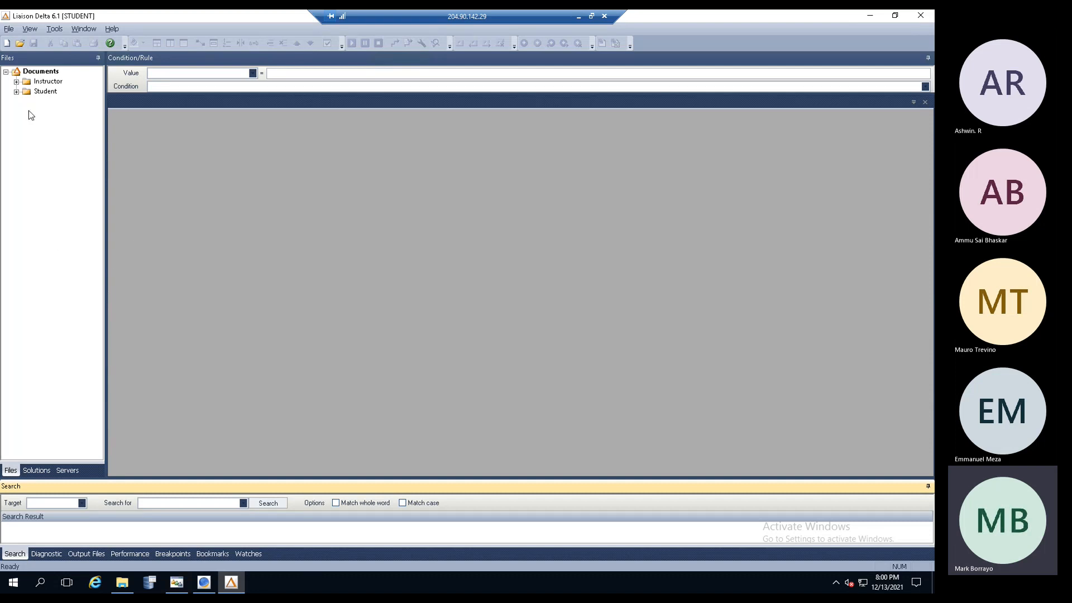
- Widen the Files pane and expand Documents > Instructor to show its four project folders
{"action": "left_click", "coordinate": [40, 72]}
{"action": "left_click", "coordinate": [40, 71]}
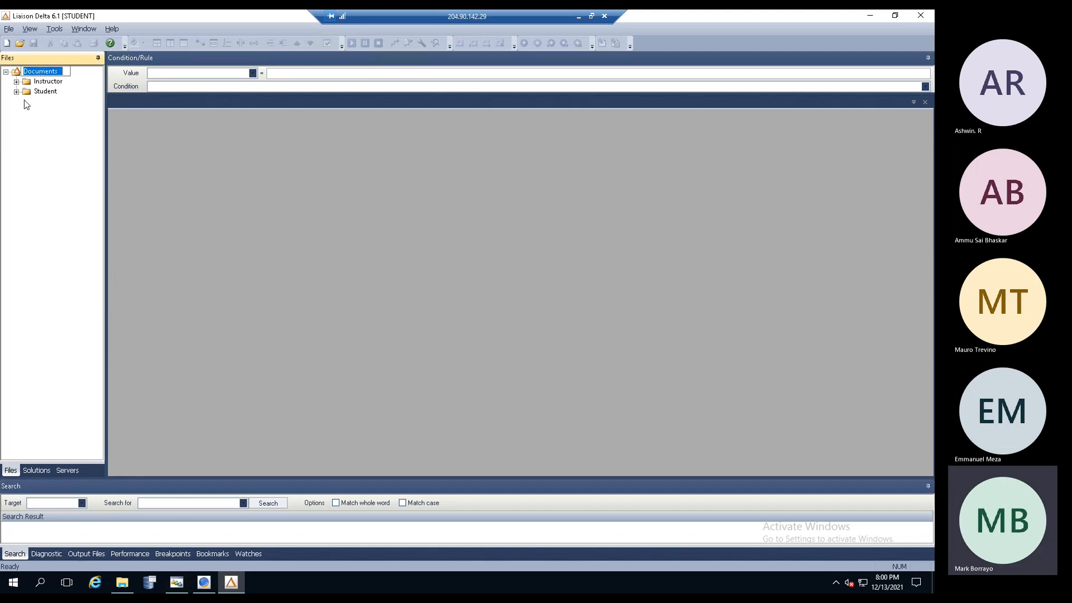
{"action": "left_click", "coordinate": [18, 83]}
{"action": "left_click", "coordinate": [16, 92]}
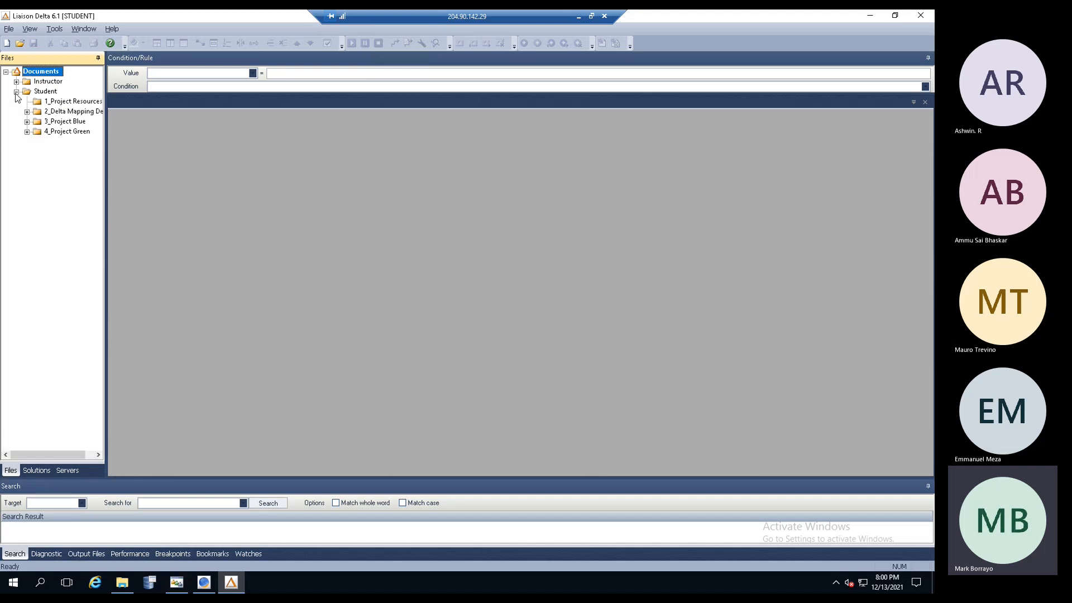
{"action": "left_click", "coordinate": [61, 102]}
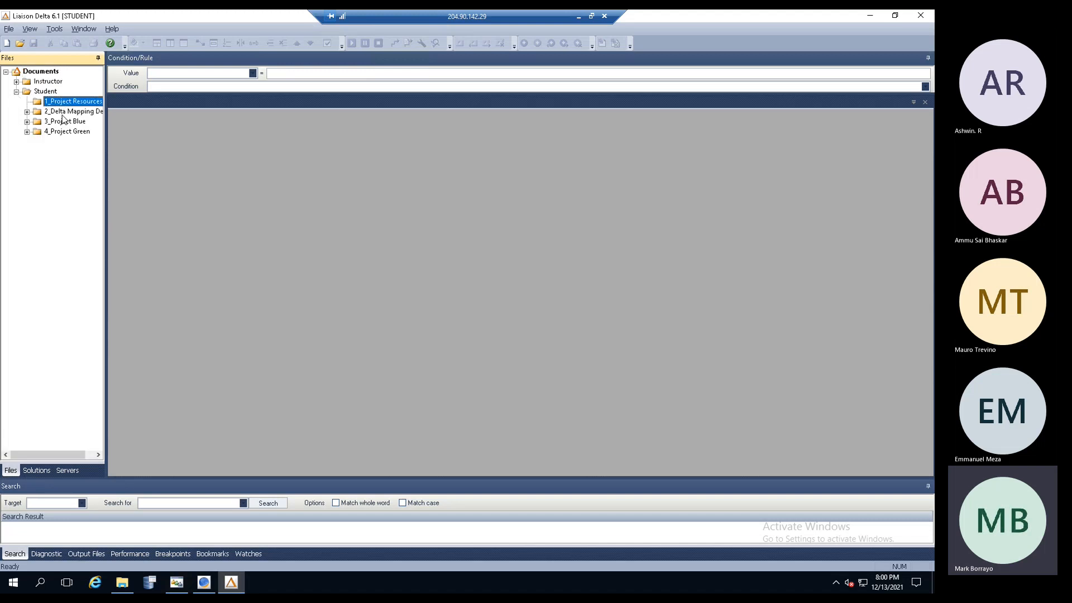
{"action": "left_click_drag", "start_coordinate": [105, 172], "coordinate": [129, 173]}
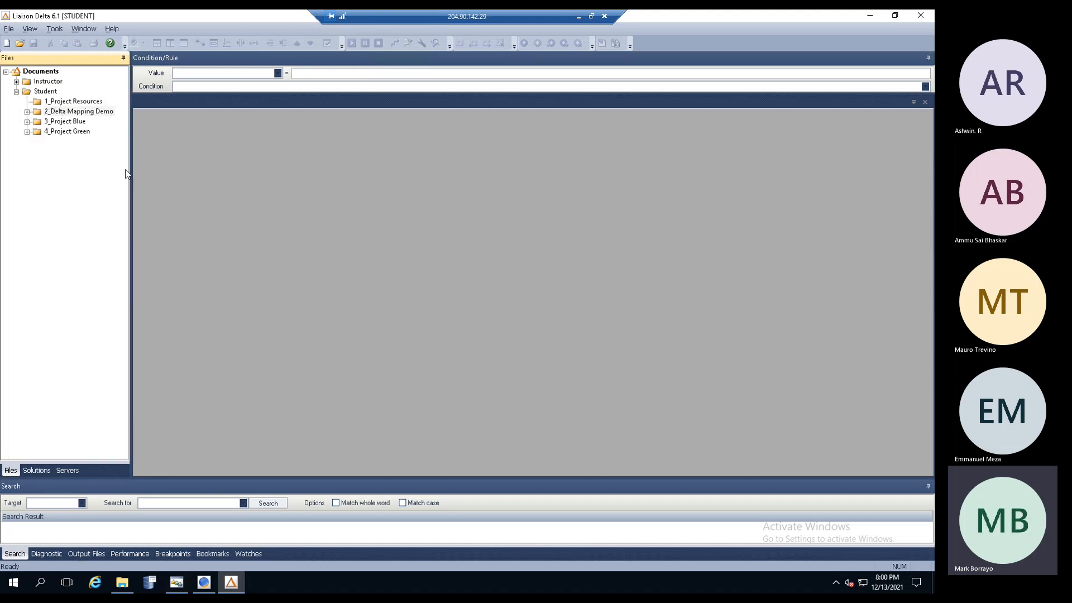
{"action": "left_click", "coordinate": [16, 92]}
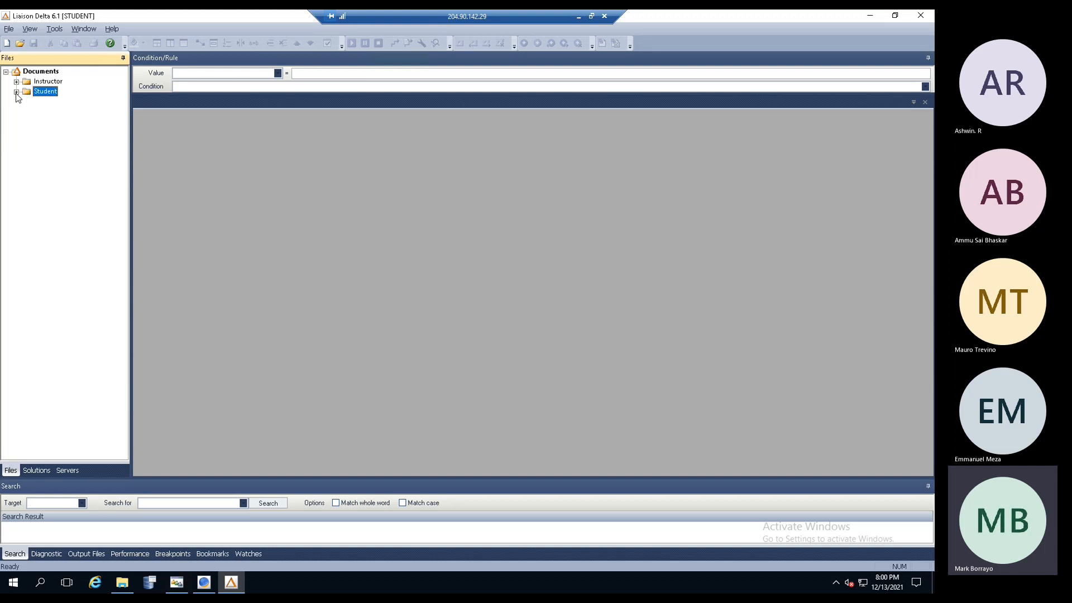
{"action": "left_click", "coordinate": [16, 91]}
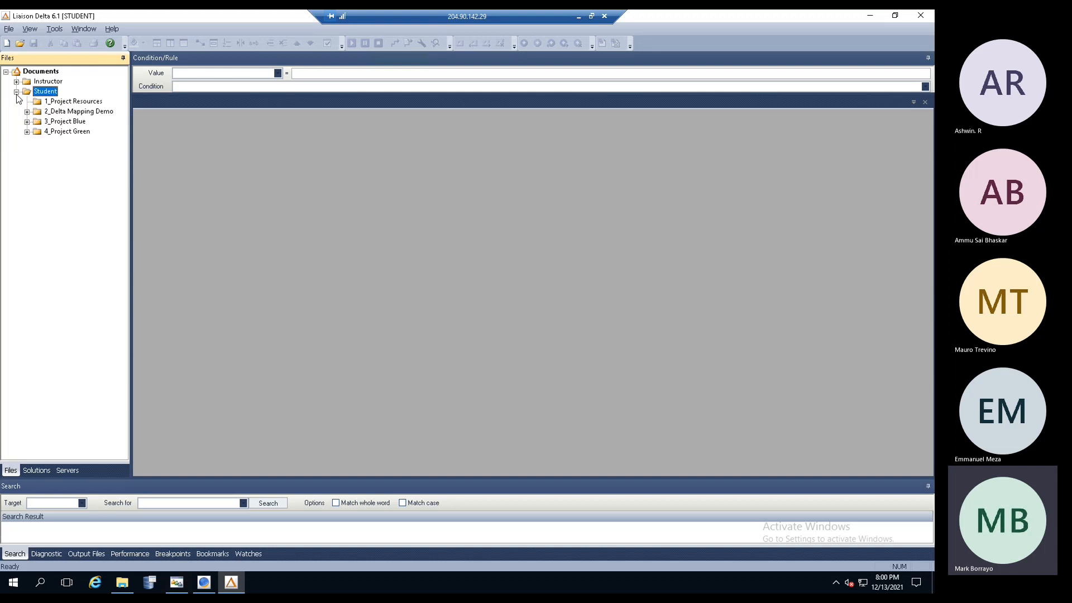
{"action": "left_click", "coordinate": [16, 92]}
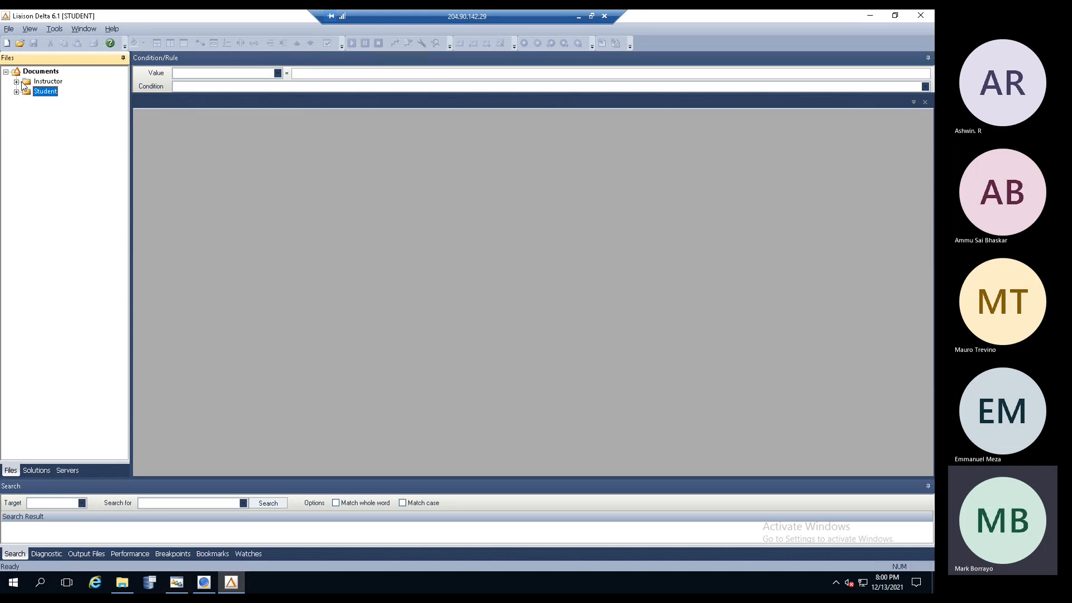
{"action": "left_click", "coordinate": [16, 83]}
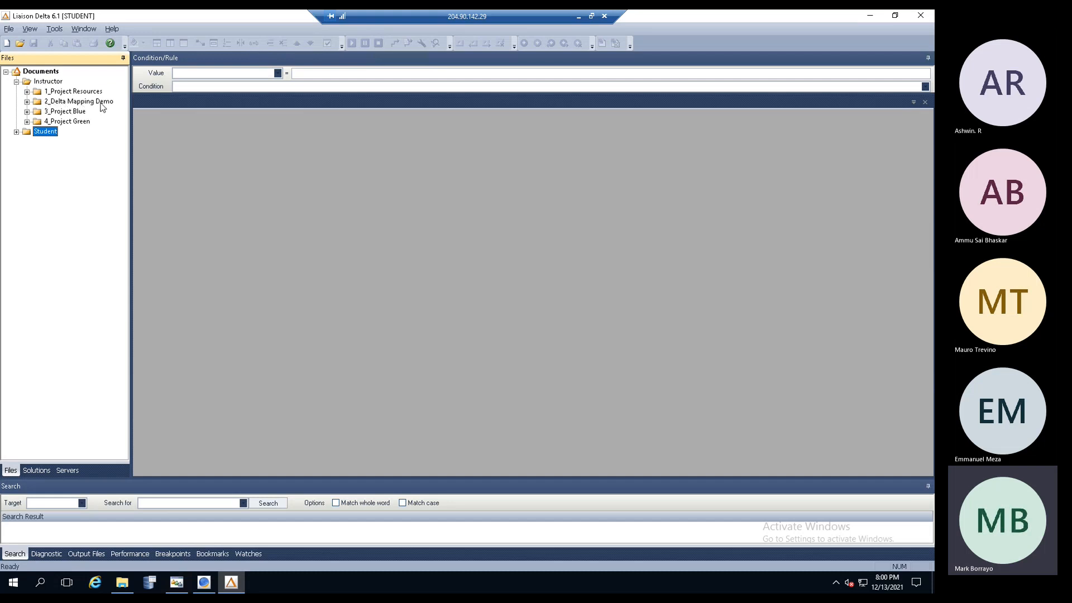
{"action": "left_click", "coordinate": [27, 102]}
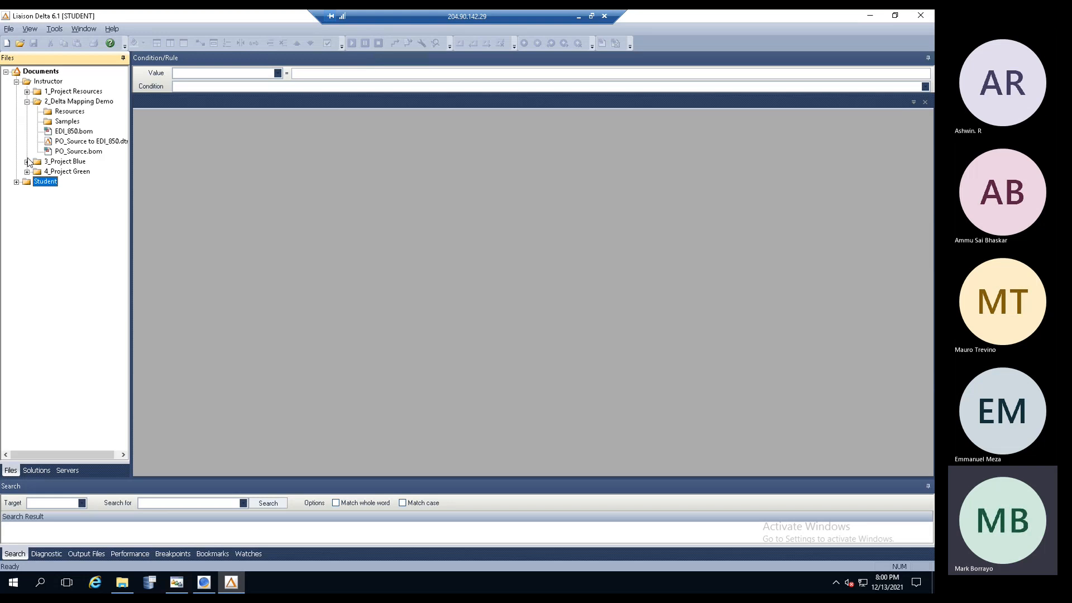
{"action": "left_click_drag", "start_coordinate": [131, 154], "coordinate": [175, 153]}
{"action": "left_click", "coordinate": [70, 122]}
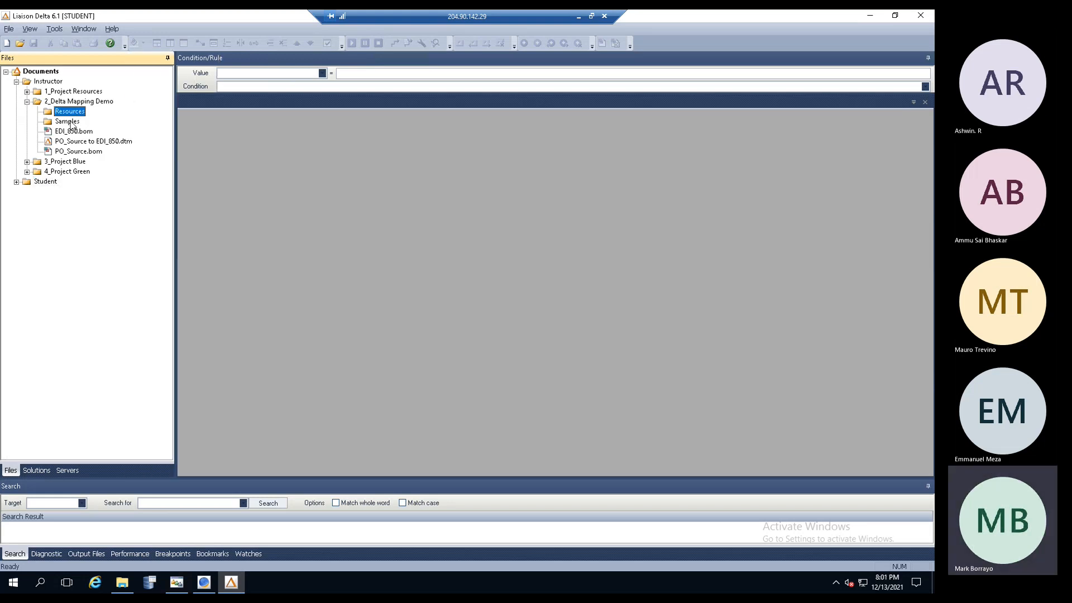
{"action": "left_click", "coordinate": [74, 113]}
{"action": "left_click", "coordinate": [69, 121]}
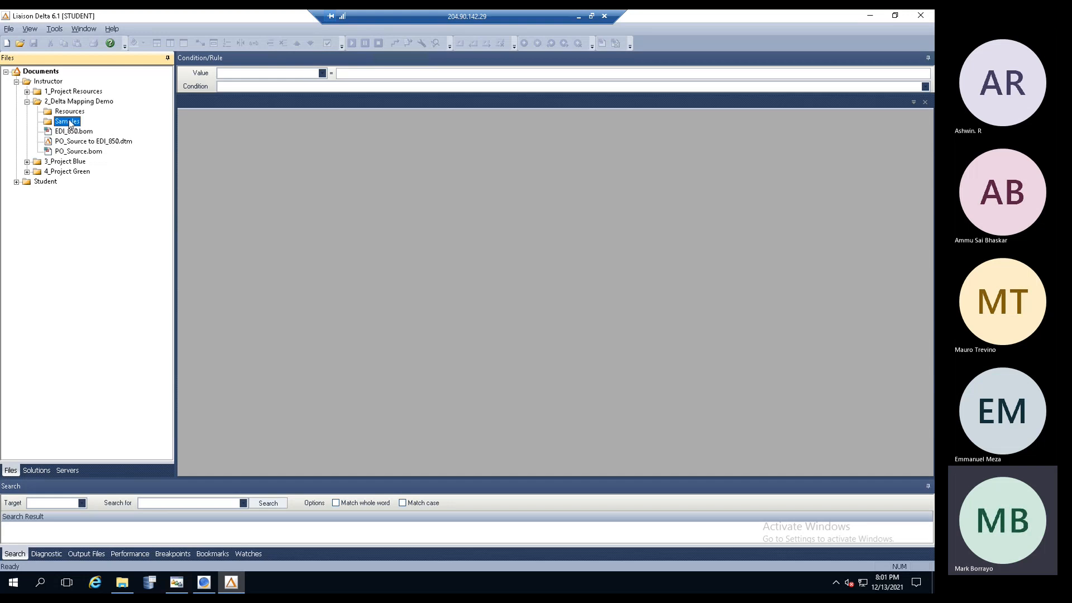
{"action": "left_click", "coordinate": [69, 113]}
{"action": "left_click", "coordinate": [69, 120]}
{"action": "left_click", "coordinate": [69, 112]}
{"action": "left_click", "coordinate": [68, 121]}
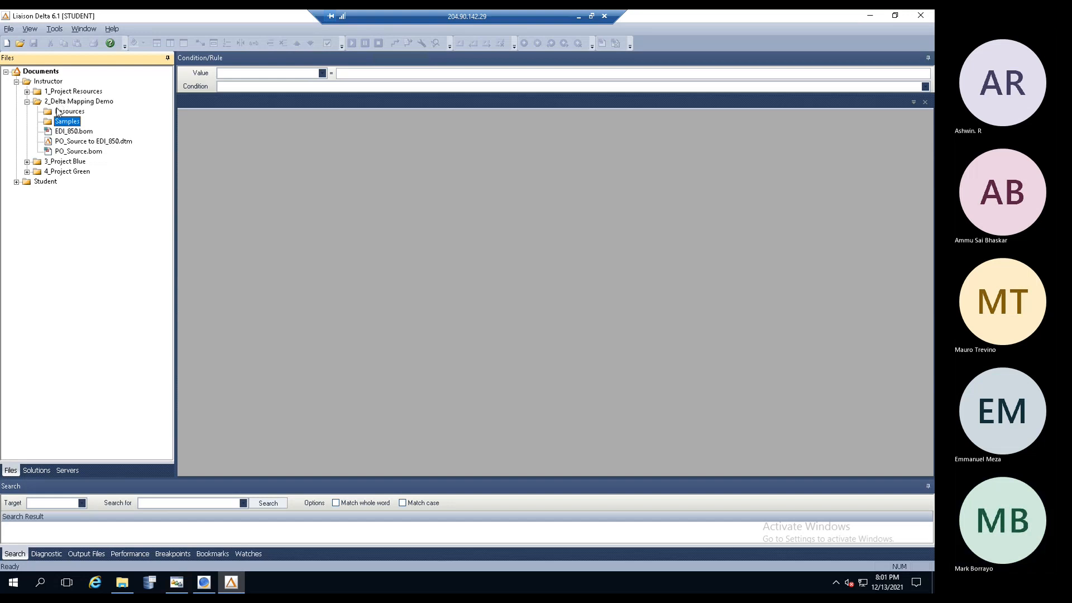
{"action": "left_click", "coordinate": [69, 132]}
{"action": "left_click", "coordinate": [71, 141]}
{"action": "left_click", "coordinate": [72, 152]}
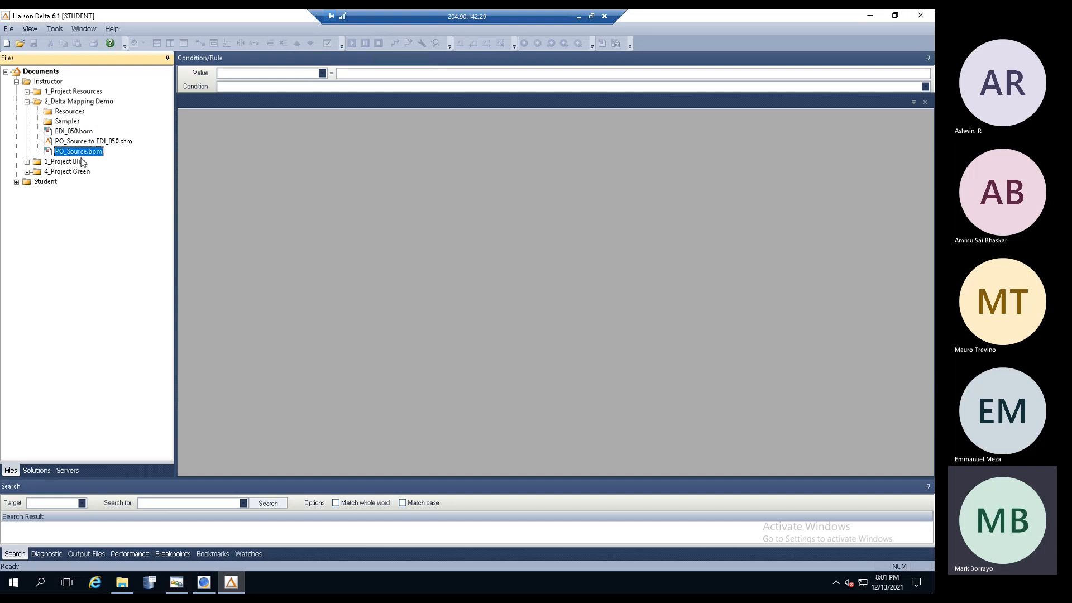
{"action": "left_click", "coordinate": [115, 142]}
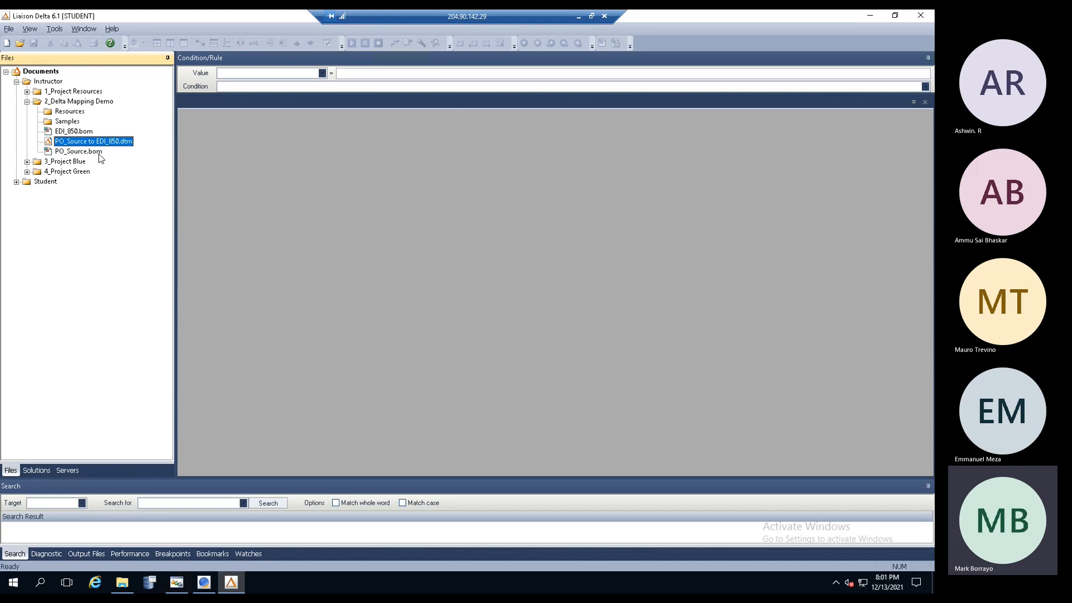
{"action": "left_click", "coordinate": [73, 132]}
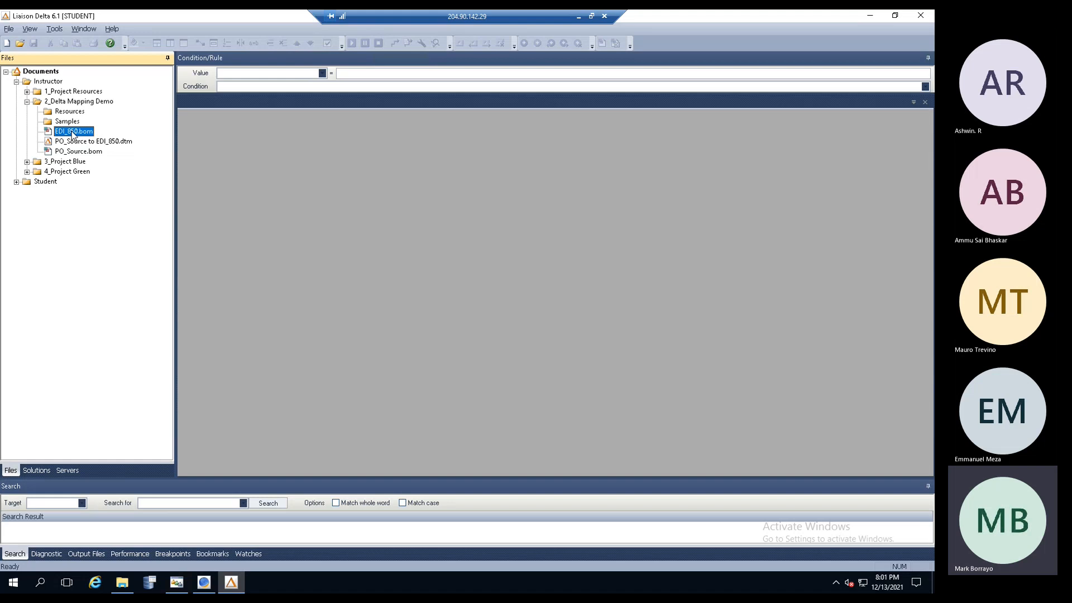
{"action": "left_click", "coordinate": [71, 151]}
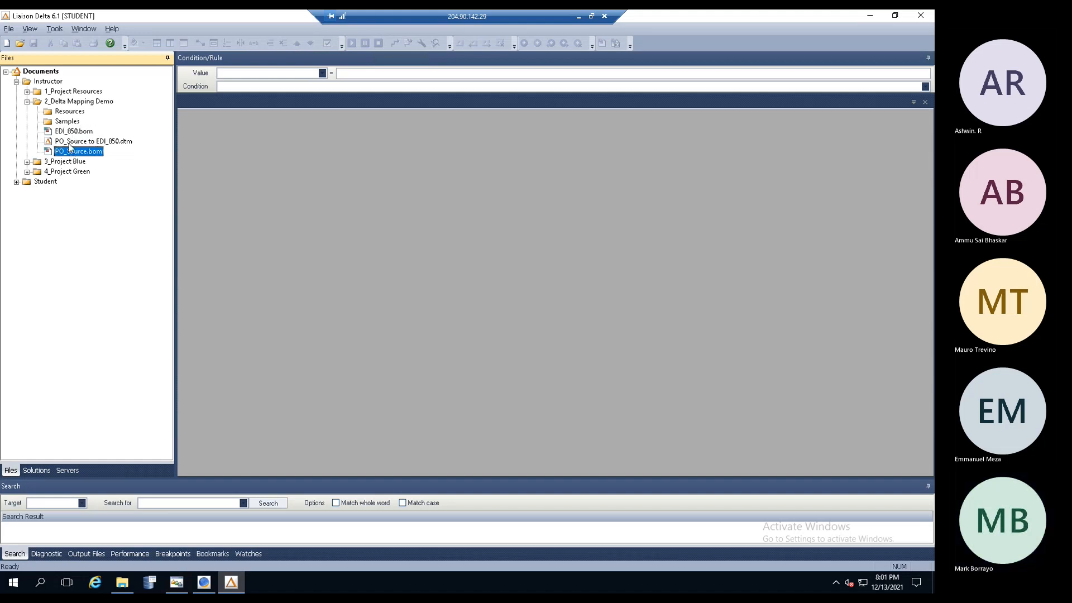
{"action": "left_click", "coordinate": [72, 132]}
{"action": "left_click", "coordinate": [74, 151]}
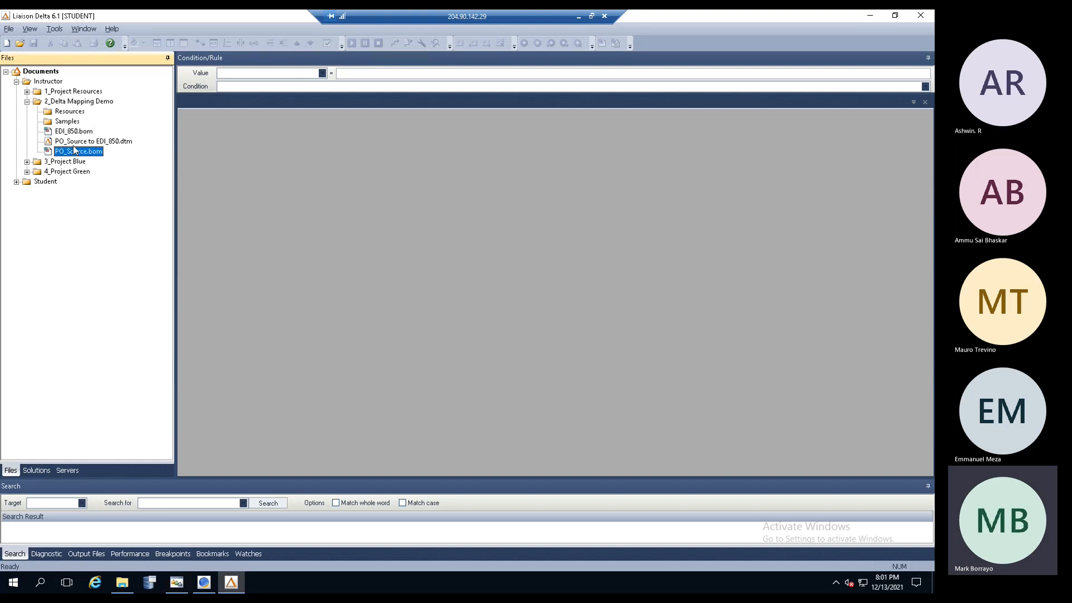
{"action": "left_click", "coordinate": [74, 132]}
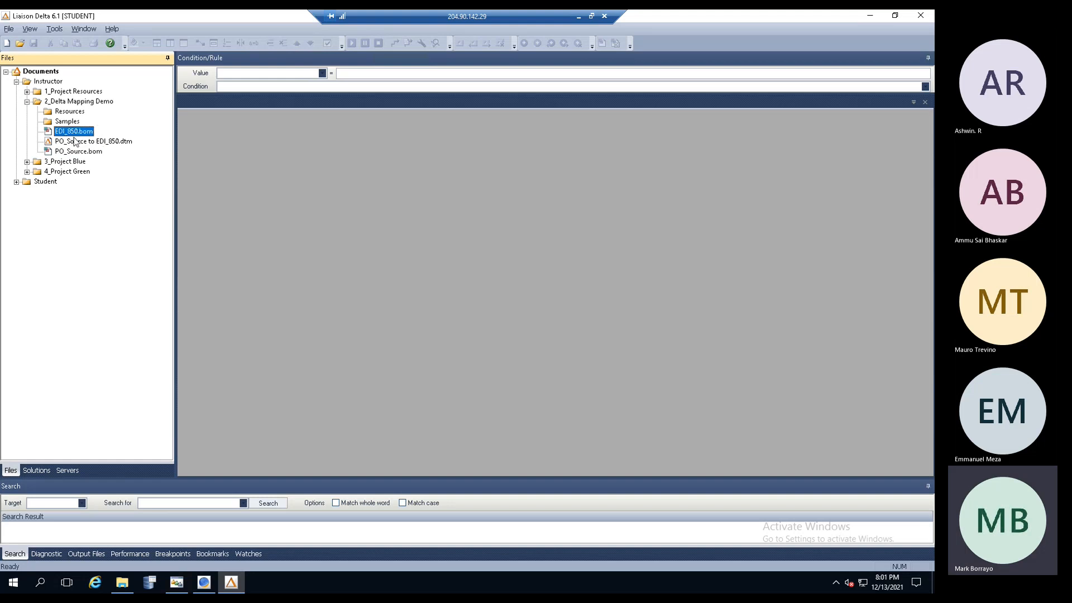
{"action": "left_click", "coordinate": [78, 154]}
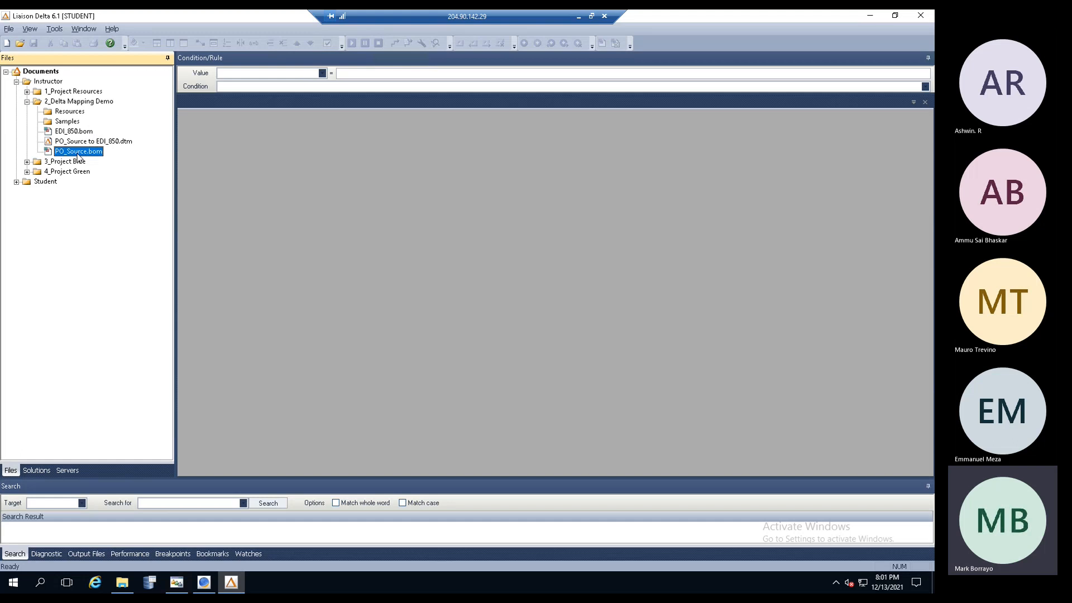
{"action": "left_click", "coordinate": [82, 143]}
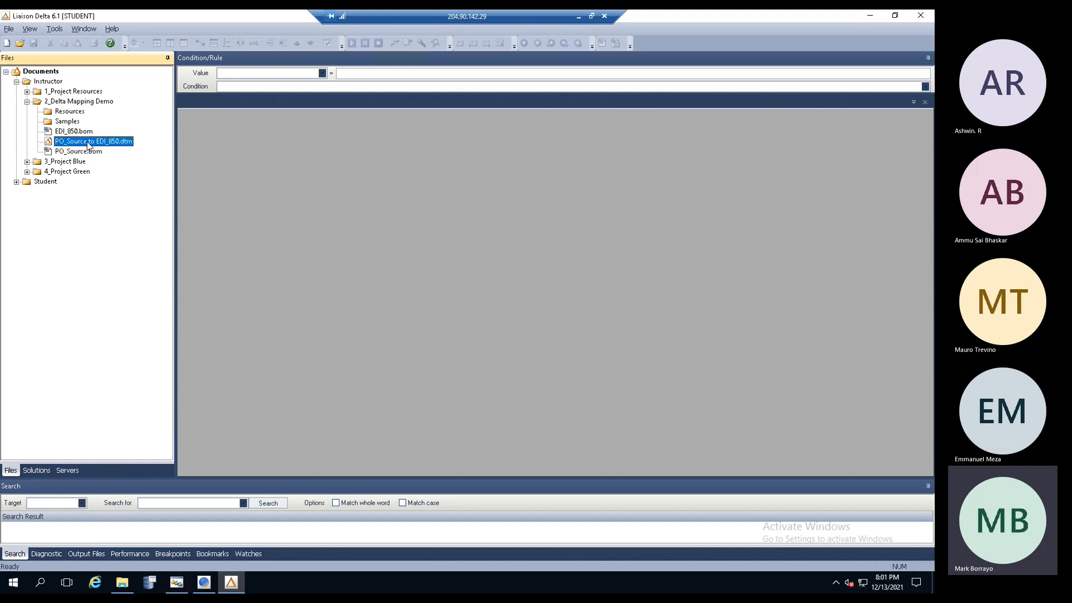
- Open the PO_Source to EDI_850 map and inspect rules 8 (BEG05=PODate), 1 (var_LineCount=0) and 10 (FOB01='PP')
{"action": "double_click", "coordinate": [88, 143]}
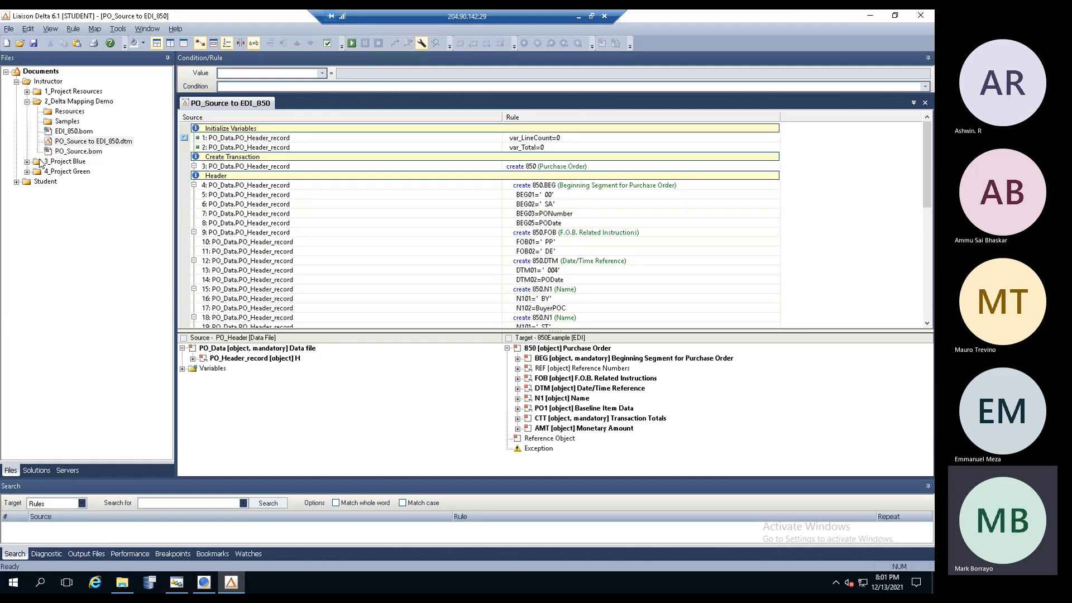
{"action": "left_click", "coordinate": [402, 224]}
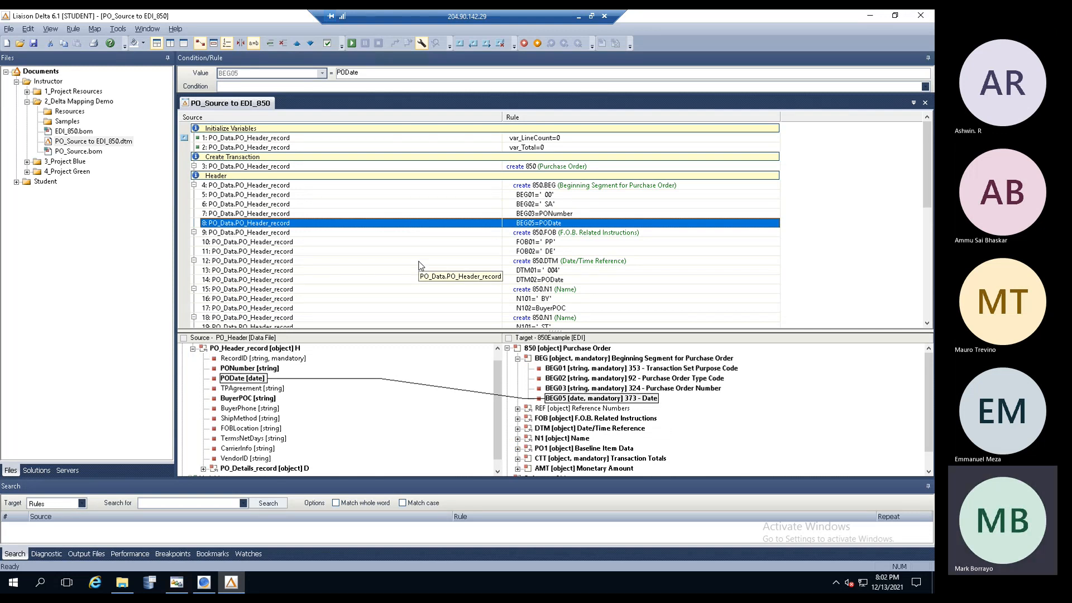
{"action": "left_click", "coordinate": [479, 139]}
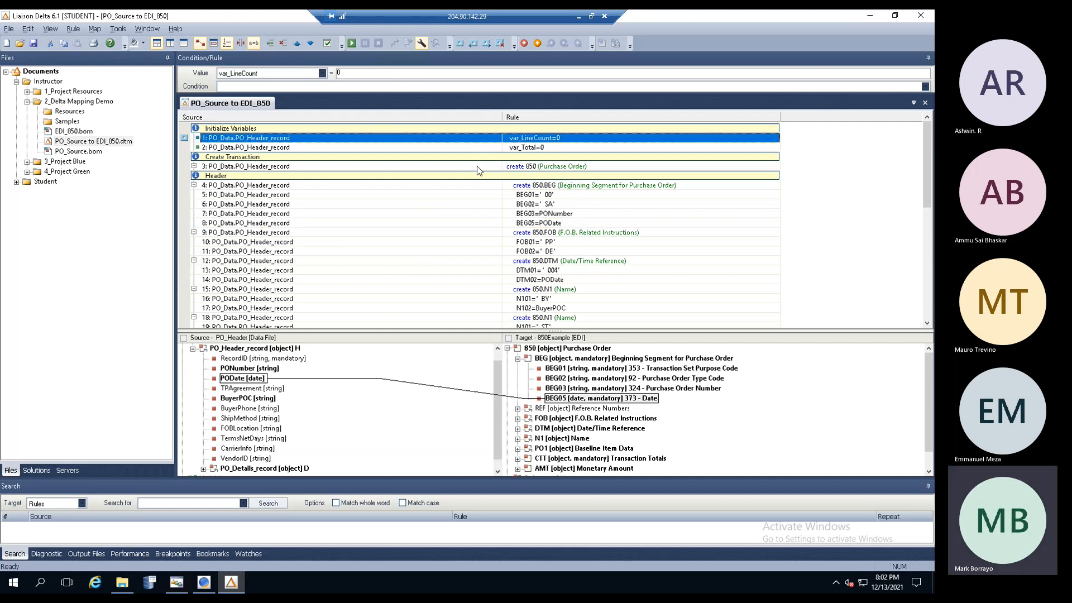
{"action": "left_click", "coordinate": [357, 213]}
{"action": "left_click", "coordinate": [431, 240]}
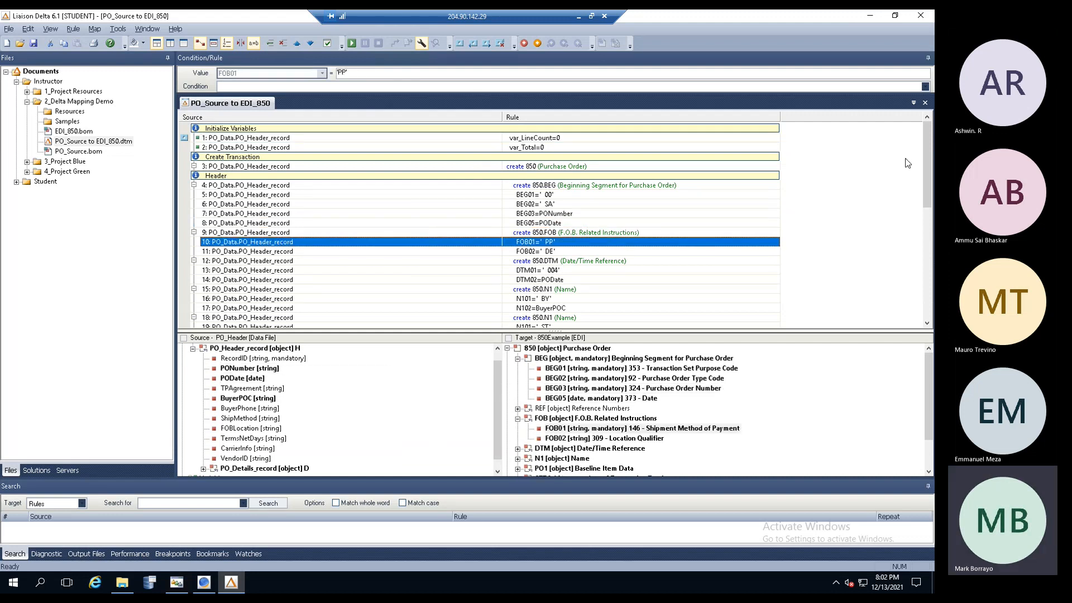
- Inspect rule 32, PO104=UnitPrice, then open the PO_Header source model in its own view
{"action": "left_click_drag", "start_coordinate": [927, 183], "coordinate": [931, 324]}
{"action": "left_click", "coordinate": [293, 204]}
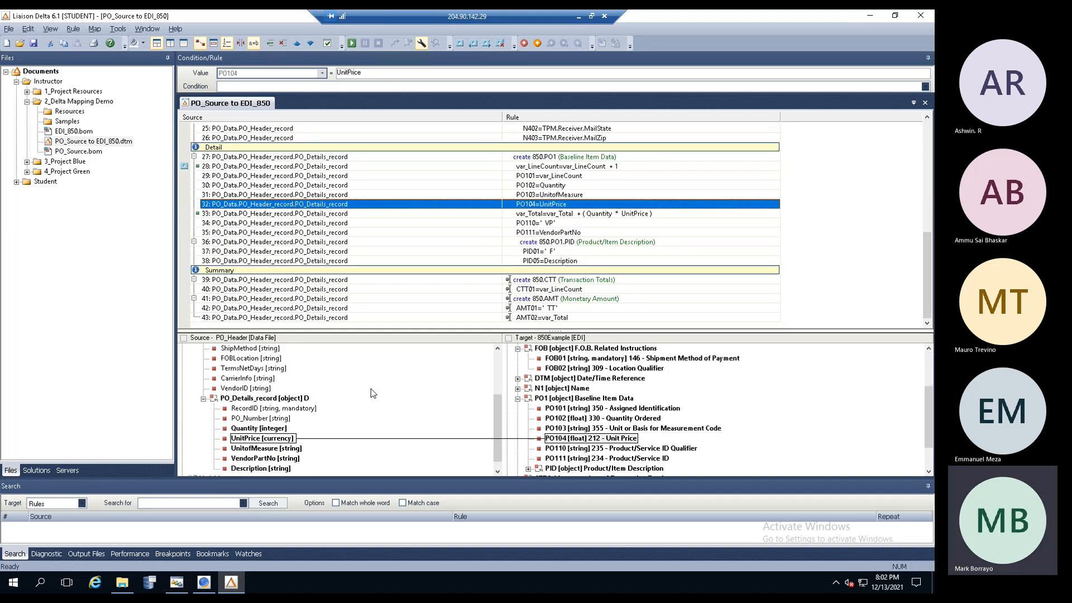
{"action": "left_click_drag", "start_coordinate": [501, 424], "coordinate": [494, 365]}
{"action": "left_click_drag", "start_coordinate": [929, 391], "coordinate": [921, 354]}
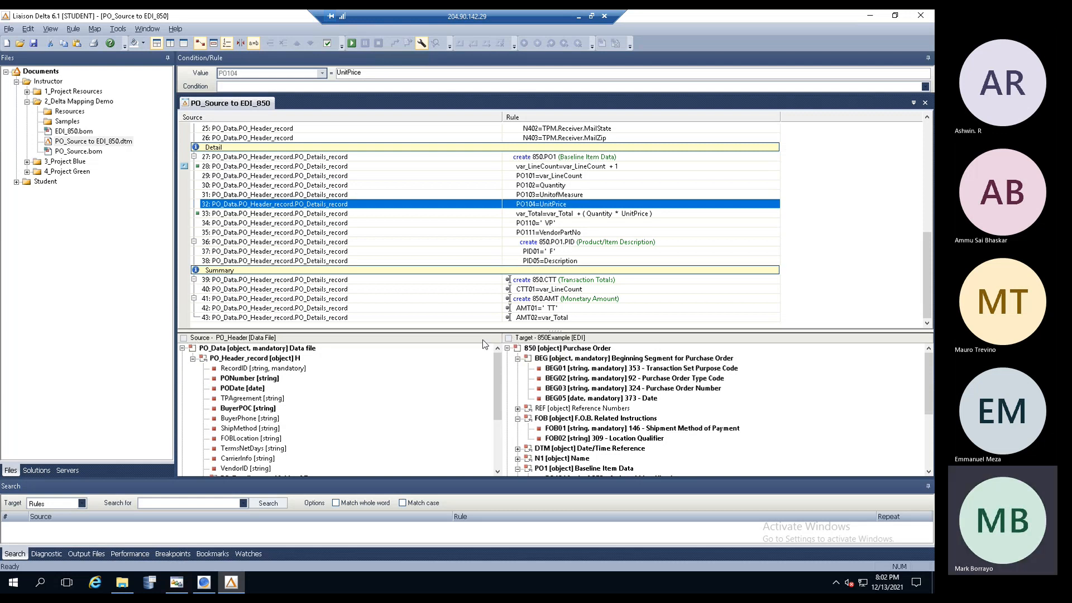
{"action": "left_click", "coordinate": [183, 339]}
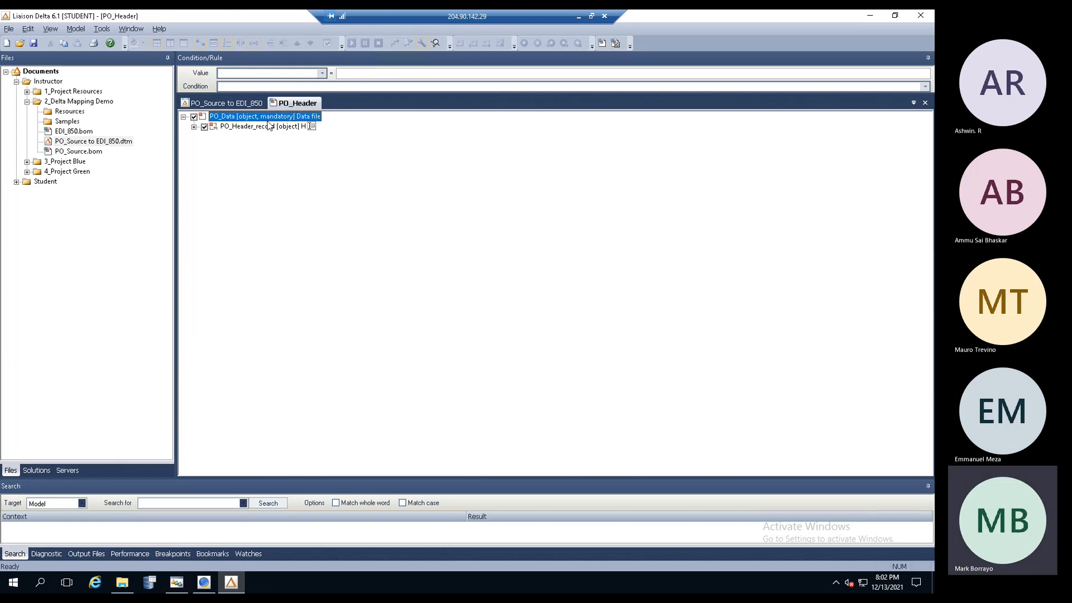
- Expand PO_Header_record and step through its fields, including TPAgreement, ShipMethod and CarrierInfo
{"action": "left_click", "coordinate": [194, 126]}
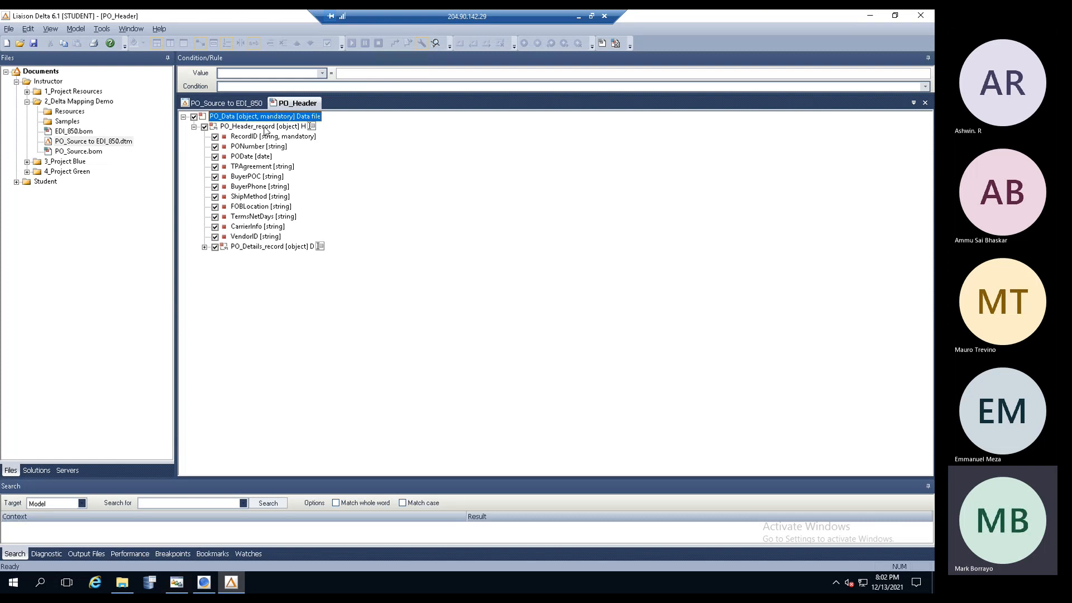
{"action": "left_click", "coordinate": [265, 128]}
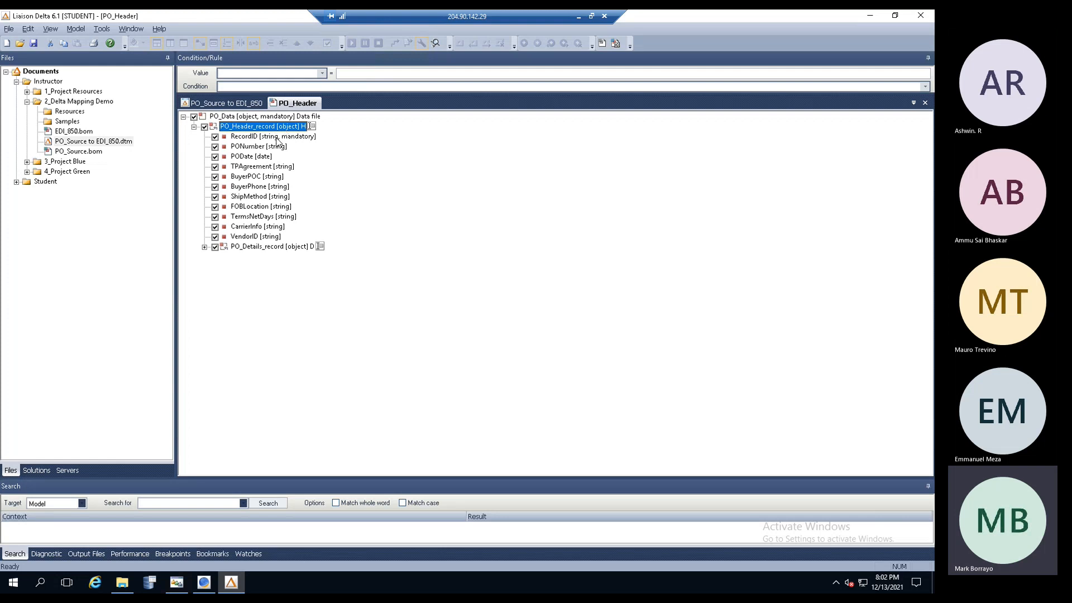
{"action": "left_click", "coordinate": [276, 138]}
{"action": "left_click", "coordinate": [270, 147]}
{"action": "left_click", "coordinate": [268, 157]}
{"action": "left_click", "coordinate": [266, 167]}
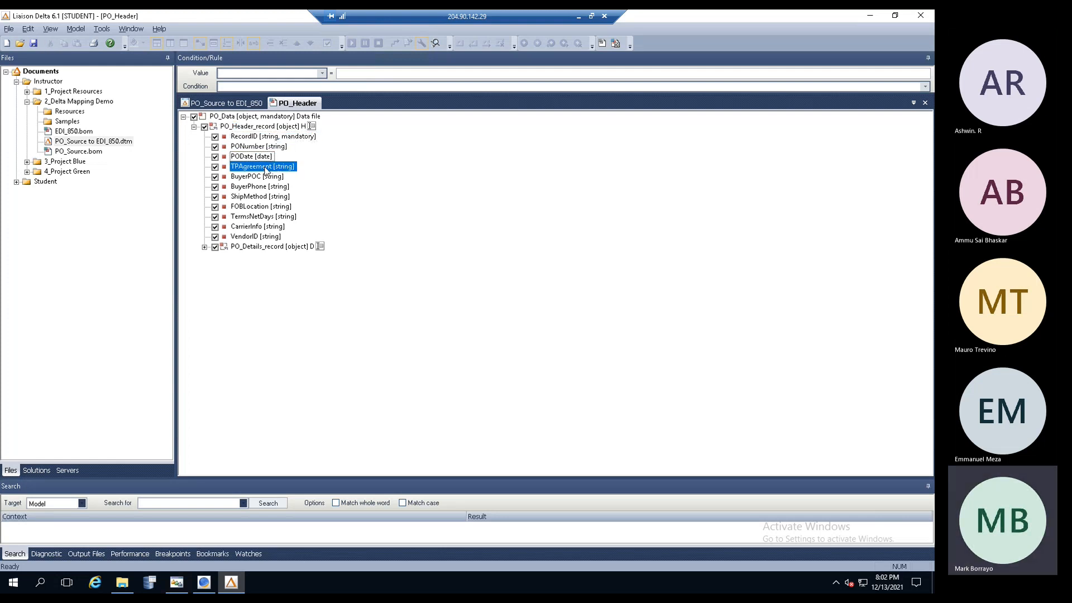
{"action": "left_click", "coordinate": [266, 177]}
{"action": "left_click", "coordinate": [265, 187]}
{"action": "left_click", "coordinate": [265, 197]}
{"action": "left_click", "coordinate": [266, 207]}
{"action": "left_click", "coordinate": [266, 217]}
{"action": "left_click", "coordinate": [266, 227]}
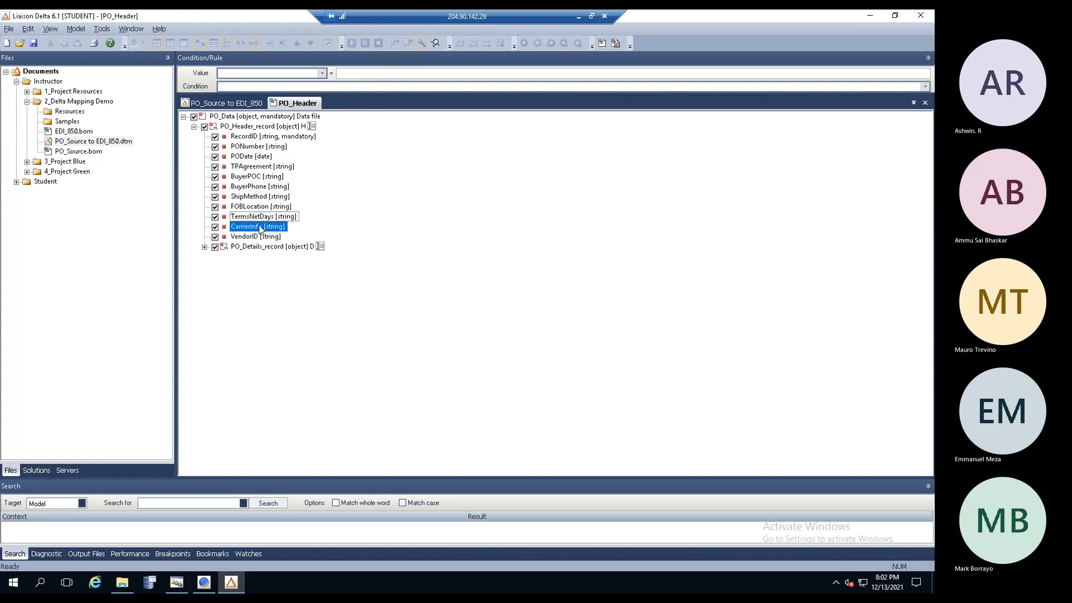
{"action": "left_click", "coordinate": [254, 128]}
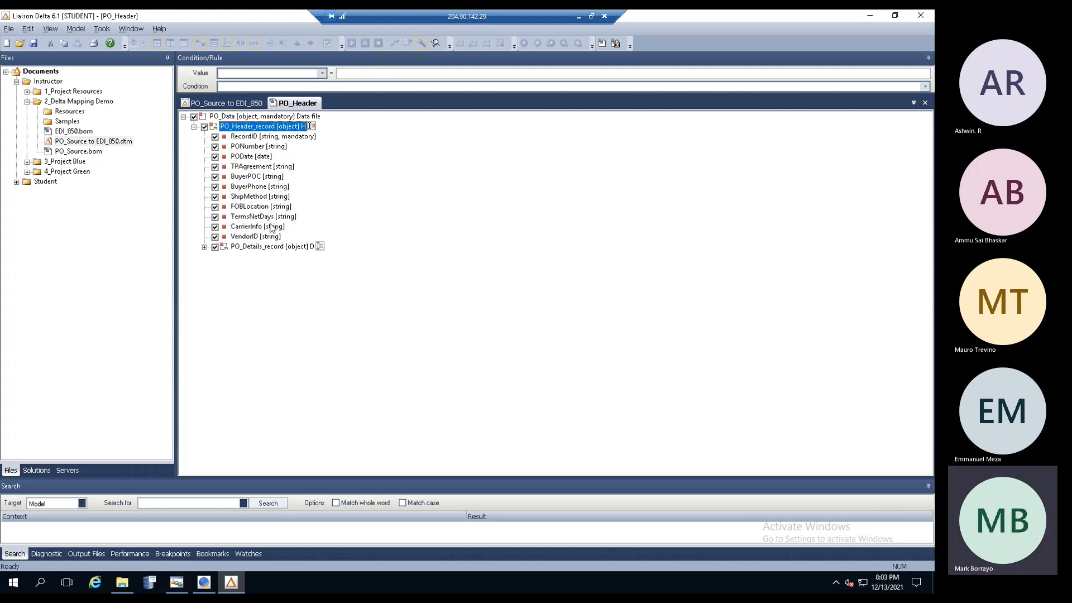
- Expand PO_Details_record, step through its fields from Quantity, then minimize Liaison Delta
{"action": "left_click", "coordinate": [266, 249]}
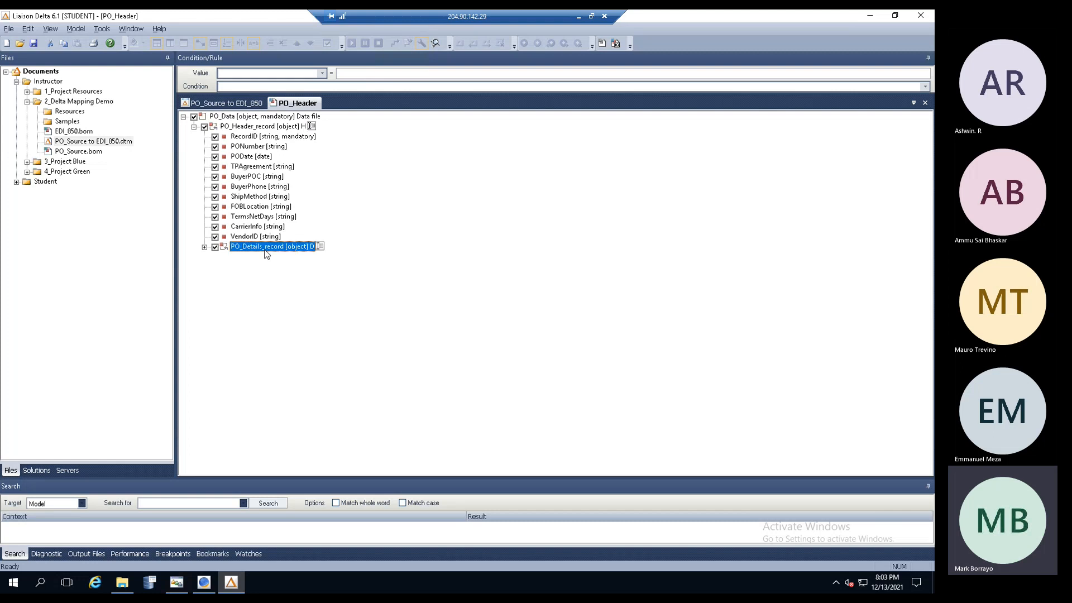
{"action": "left_click", "coordinate": [205, 247]}
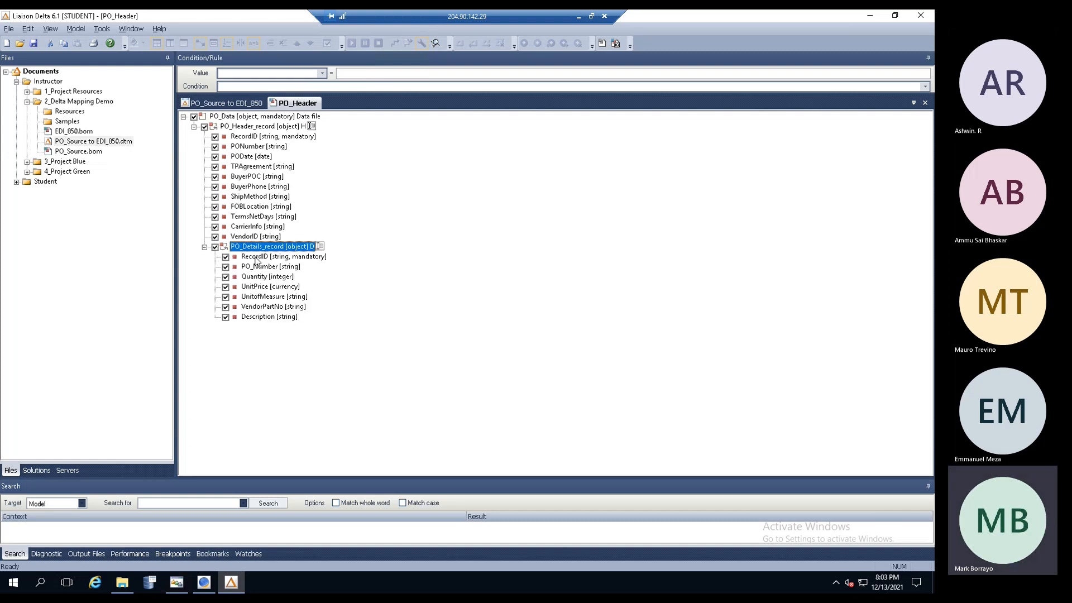
{"action": "left_click", "coordinate": [285, 277]}
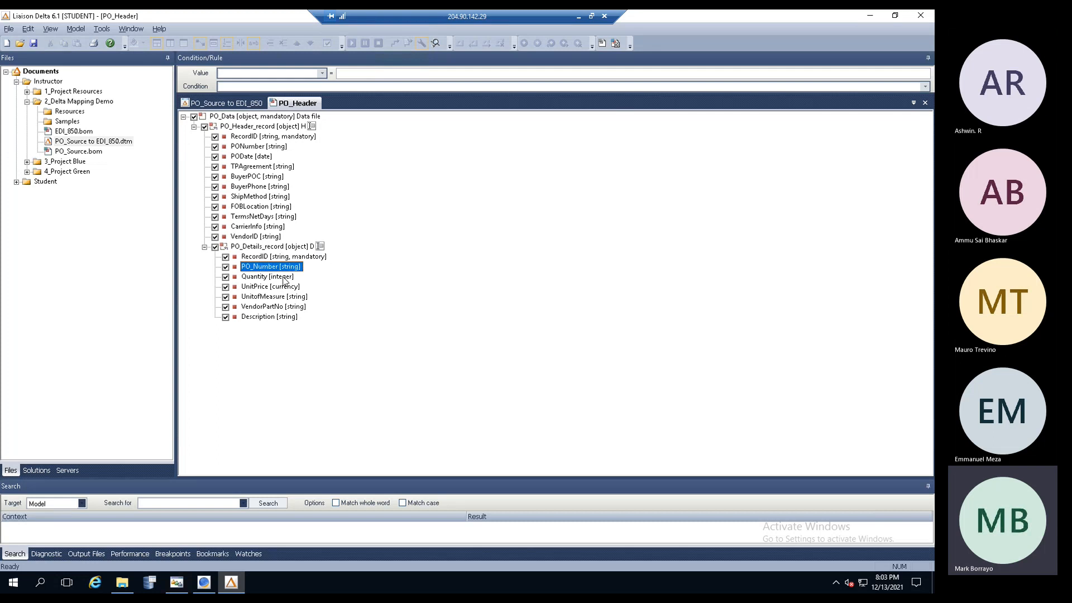
{"action": "key", "text": "Down"}
{"action": "key", "text": "Down"}
{"action": "key", "text": "Down"}
{"action": "key", "text": "Down"}
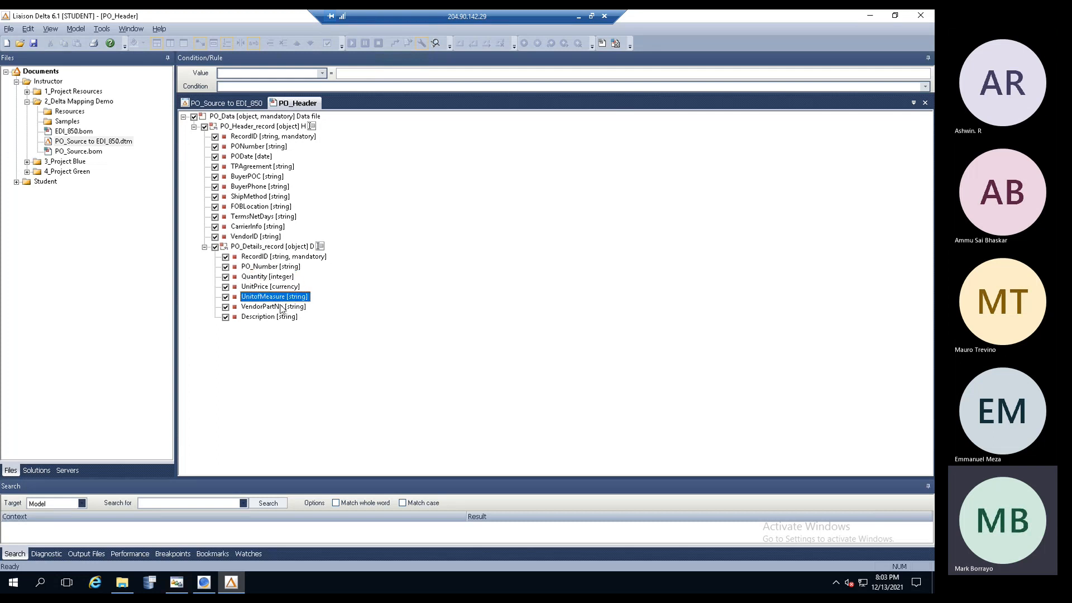
{"action": "left_click", "coordinate": [274, 249]}
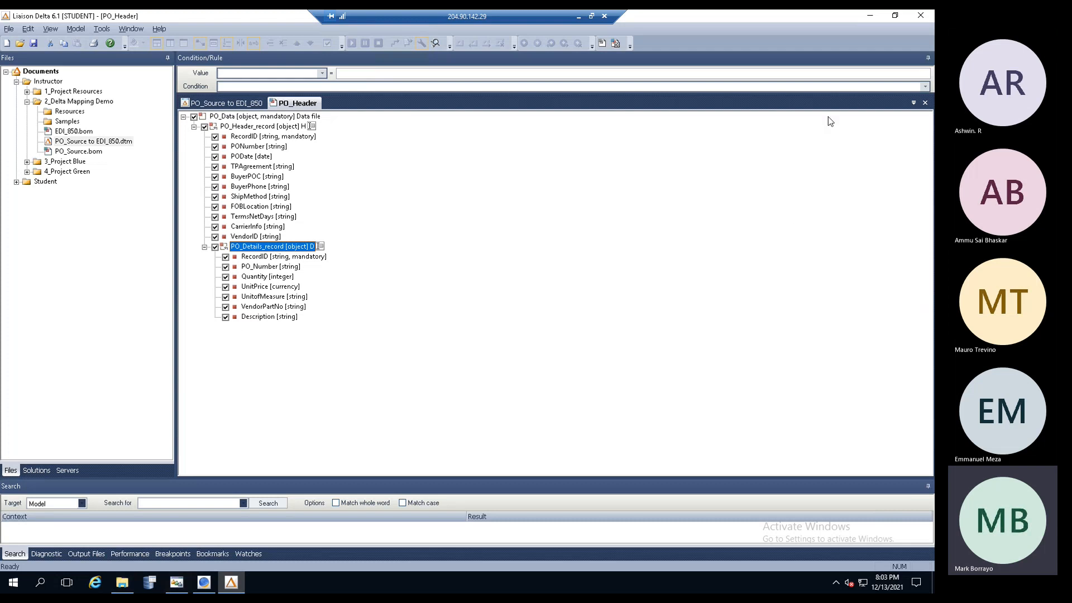
{"action": "left_click", "coordinate": [867, 17]}
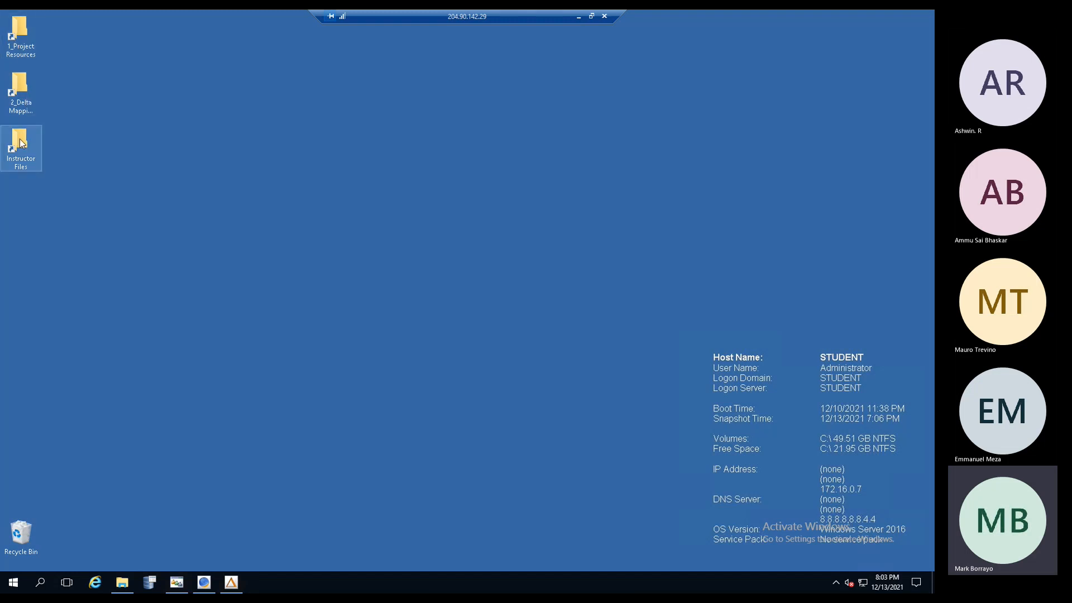
- Open PO_Data_File.txt from Instructor Files > 2_Delta Mapping Demo > Samples in Notepad
{"action": "double_click", "coordinate": [39, 152]}
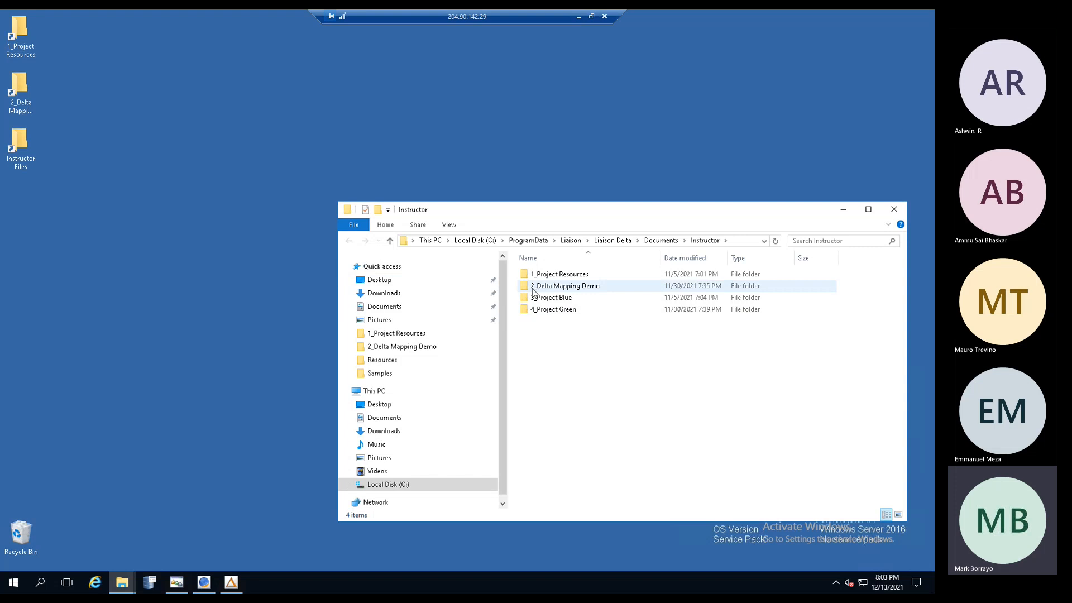
{"action": "double_click", "coordinate": [534, 288]}
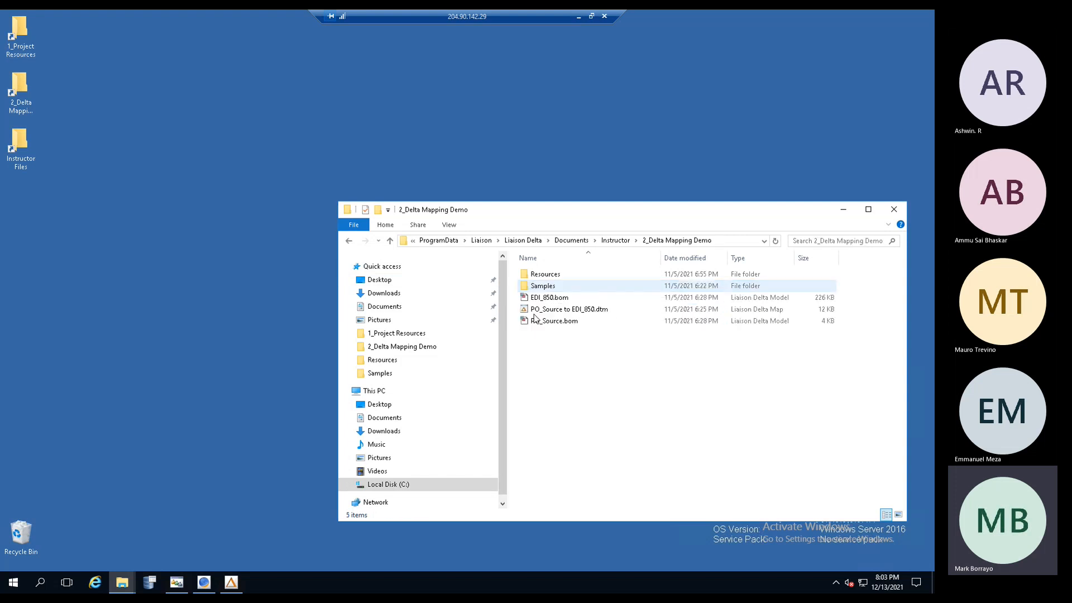
{"action": "double_click", "coordinate": [535, 286]}
{"action": "double_click", "coordinate": [544, 275]}
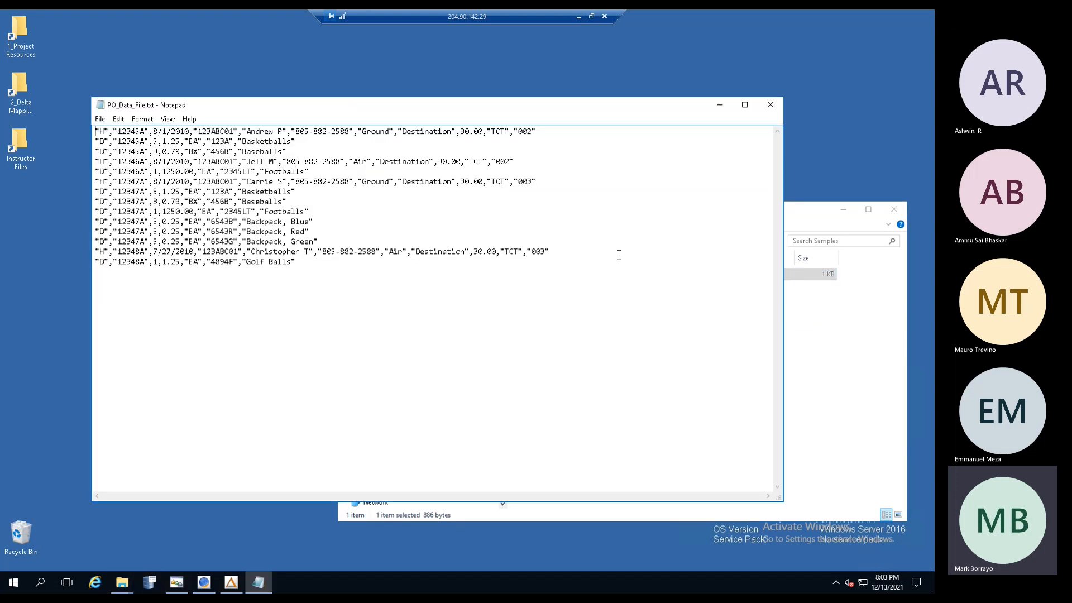
{"action": "left_click_drag", "start_coordinate": [612, 99], "coordinate": [620, 80]}
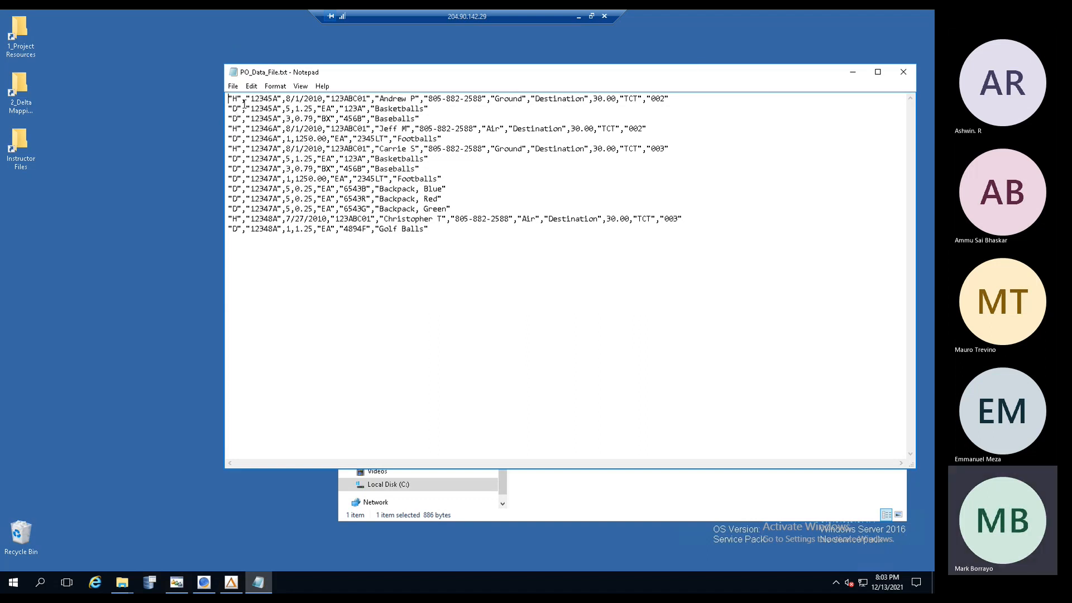
- Highlight the first header line, its two detail lines, the 8/1/2010 date and contact fields, then return to Liaison Delta
{"action": "left_click_drag", "start_coordinate": [229, 99], "coordinate": [684, 98]}
{"action": "left_click_drag", "start_coordinate": [228, 108], "coordinate": [443, 120]}
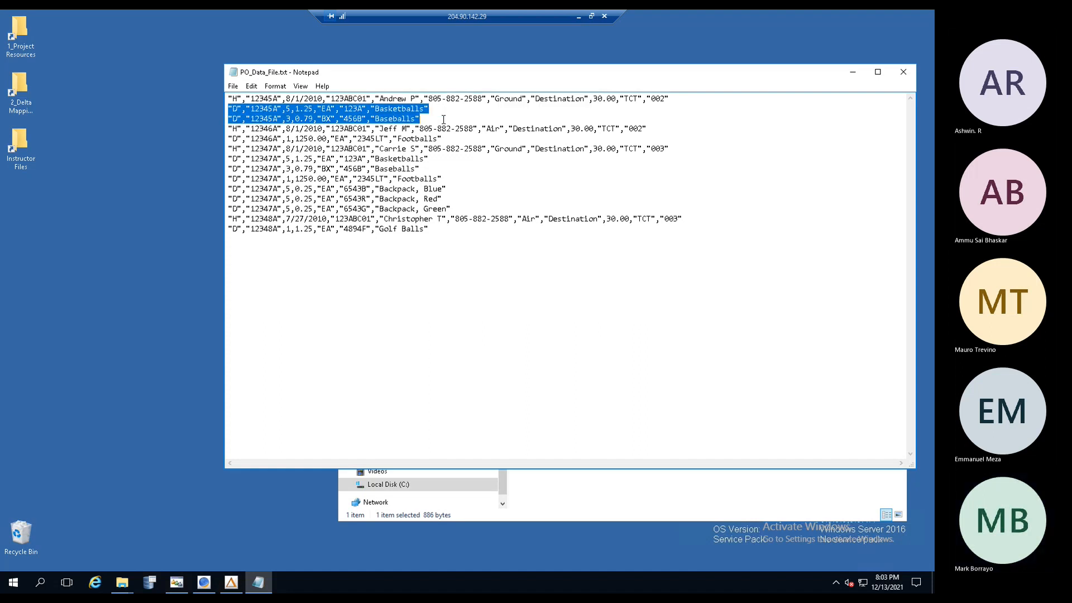
{"action": "left_click", "coordinate": [443, 120]}
{"action": "left_click_drag", "start_coordinate": [291, 99], "coordinate": [377, 99]}
{"action": "left_click_drag", "start_coordinate": [451, 100], "coordinate": [456, 101]}
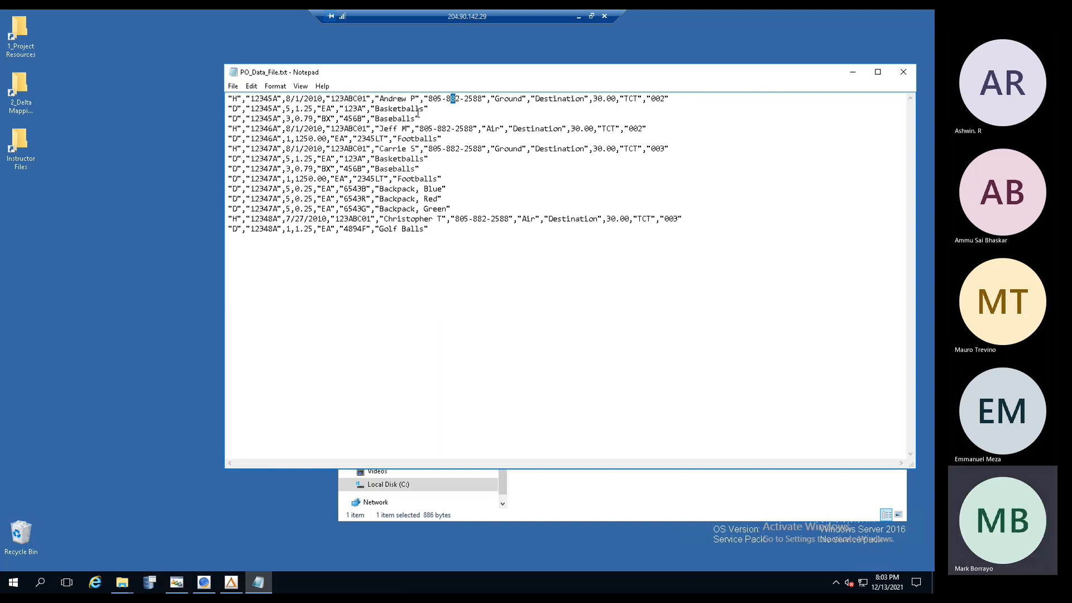
{"action": "left_click", "coordinate": [230, 582]}
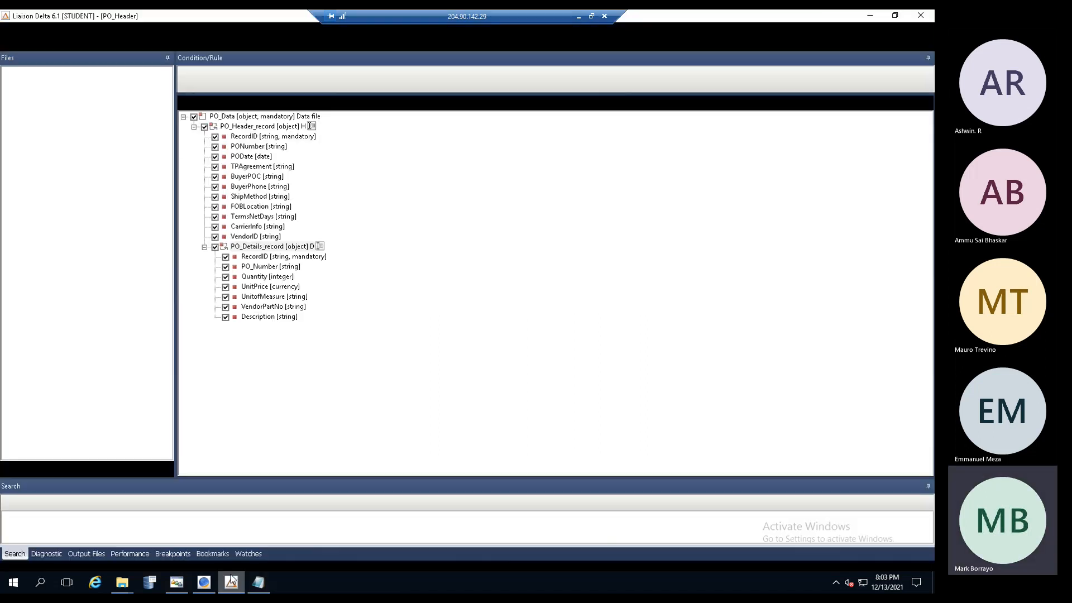
- Step through the PO_Data, PO_Header_record and PO_Details_record nodes and fields, then return to the PO_Source to EDI_850 map
{"action": "left_click", "coordinate": [213, 118]}
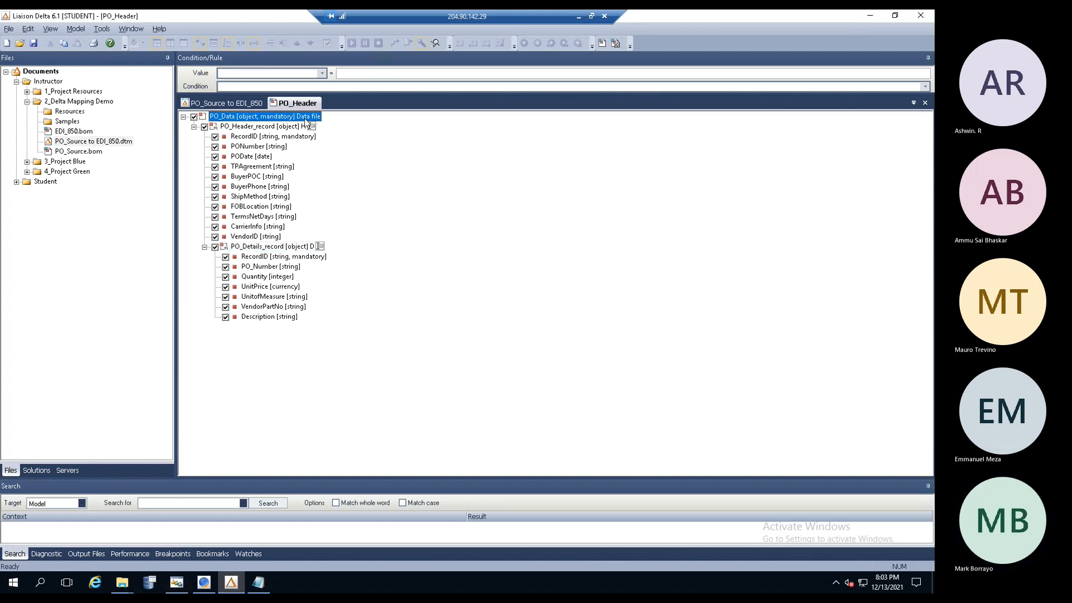
{"action": "left_click", "coordinate": [240, 128]}
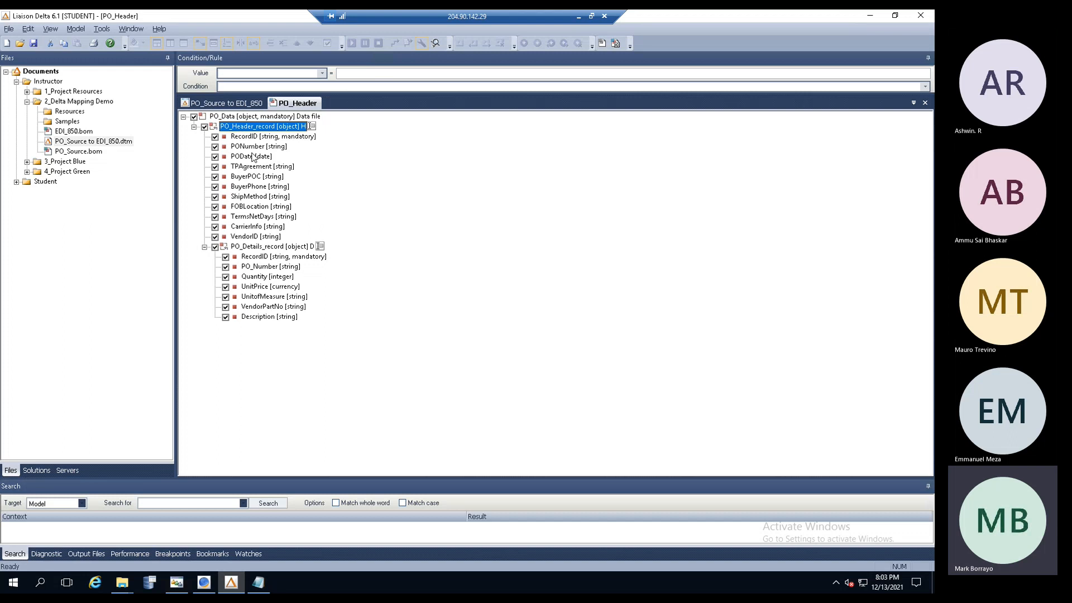
{"action": "left_click", "coordinate": [241, 249]}
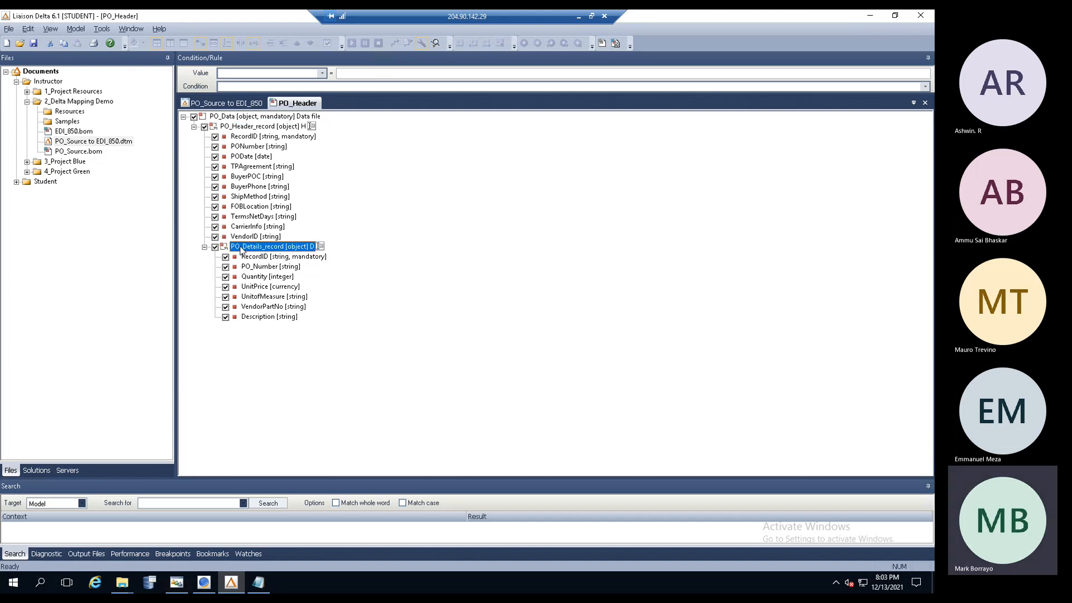
{"action": "left_click", "coordinate": [258, 318]}
{"action": "left_click", "coordinate": [260, 306]}
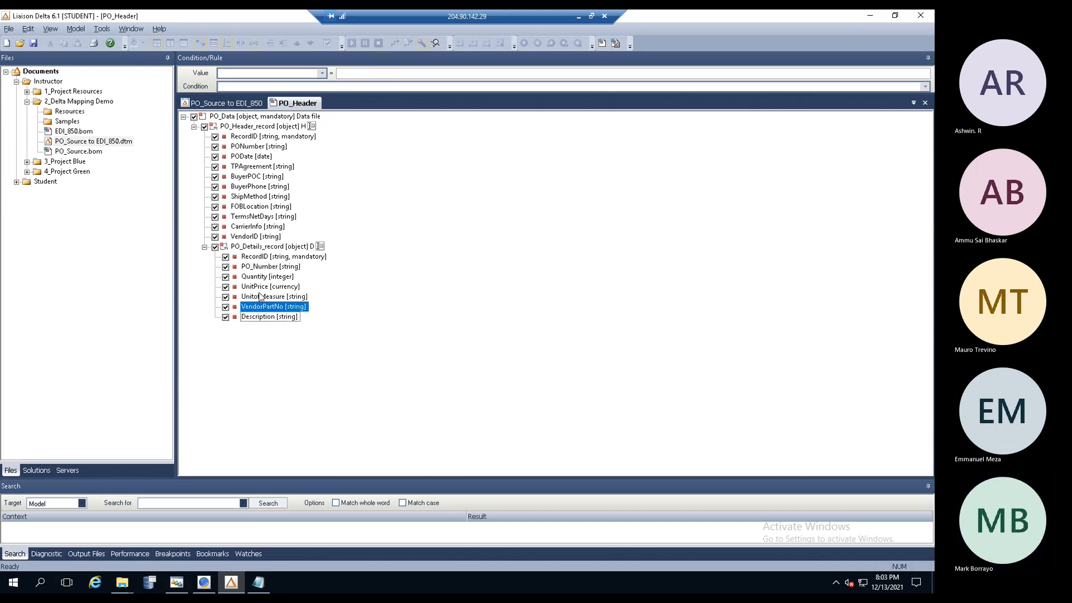
{"action": "left_click", "coordinate": [259, 287]}
{"action": "left_click", "coordinate": [258, 227]}
{"action": "left_click", "coordinate": [258, 196]}
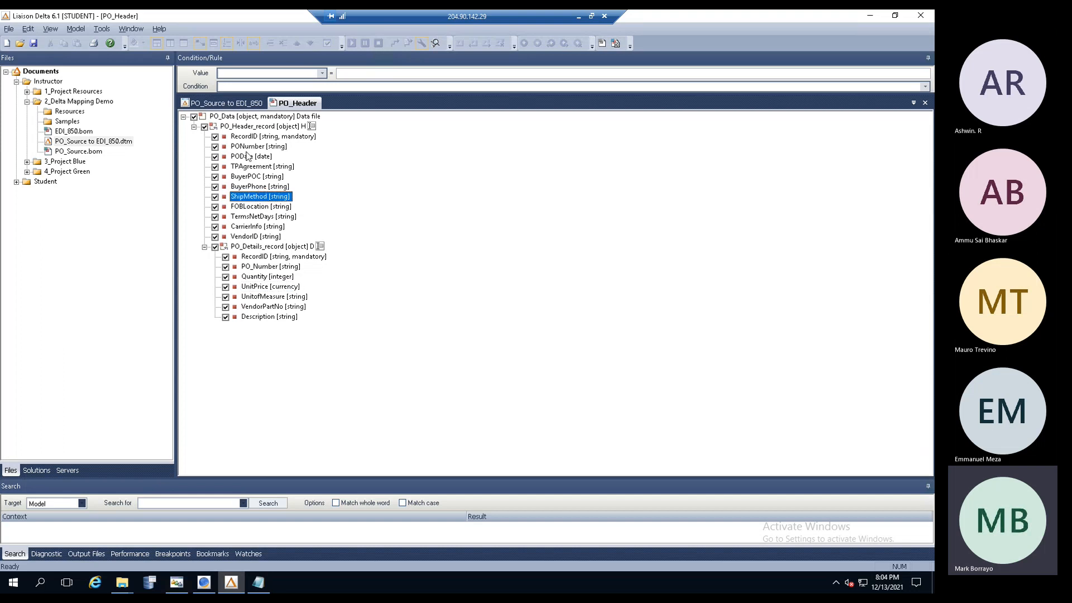
{"action": "left_click", "coordinate": [228, 105]}
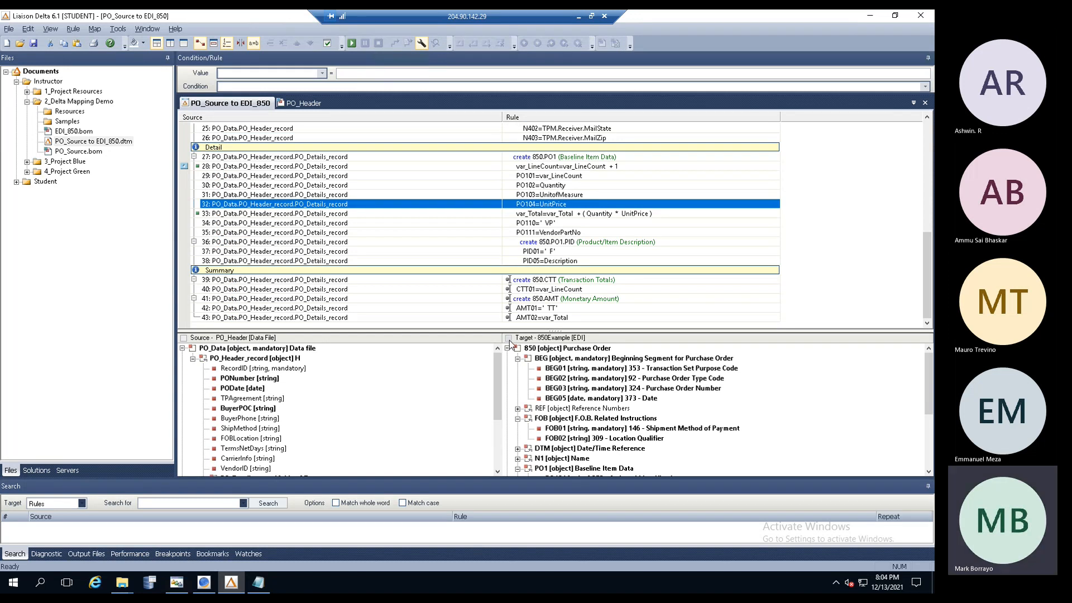
- Open the 850Example target model from the map in its own tab
{"action": "double_click", "coordinate": [510, 342]}
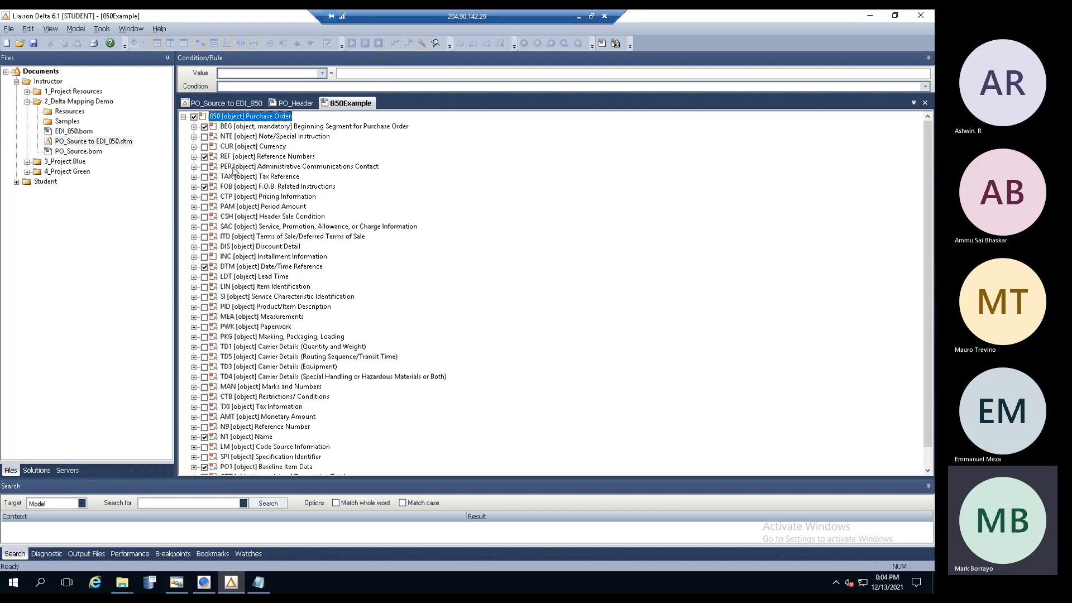
- Select the BEG, REF and FOB segments, then open the 850 Purchase Order root's properties
{"action": "left_click", "coordinate": [227, 130]}
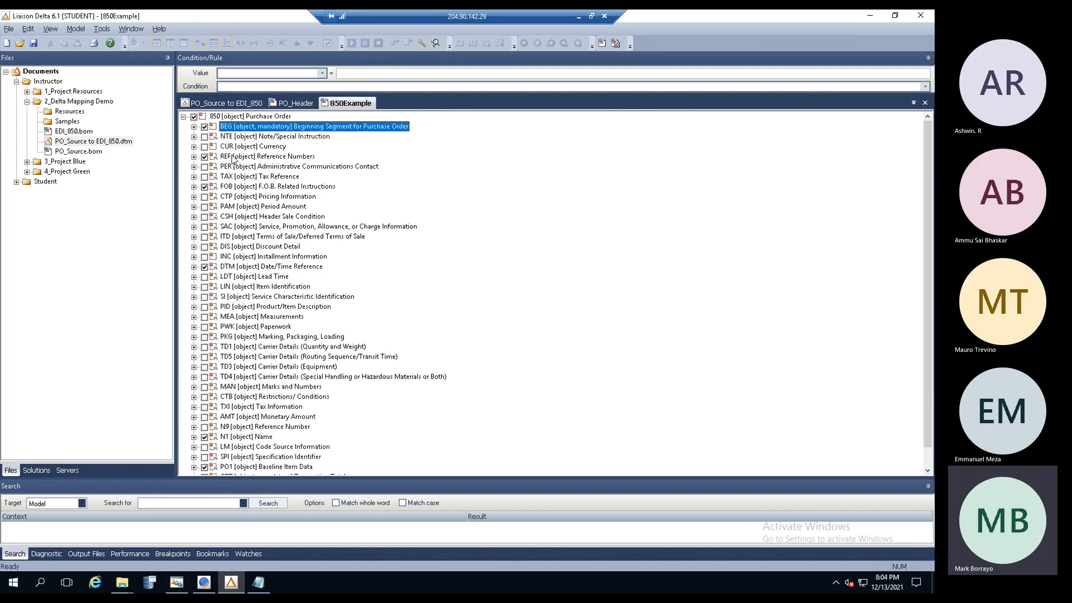
{"action": "left_click", "coordinate": [235, 158]}
{"action": "left_click", "coordinate": [237, 187]}
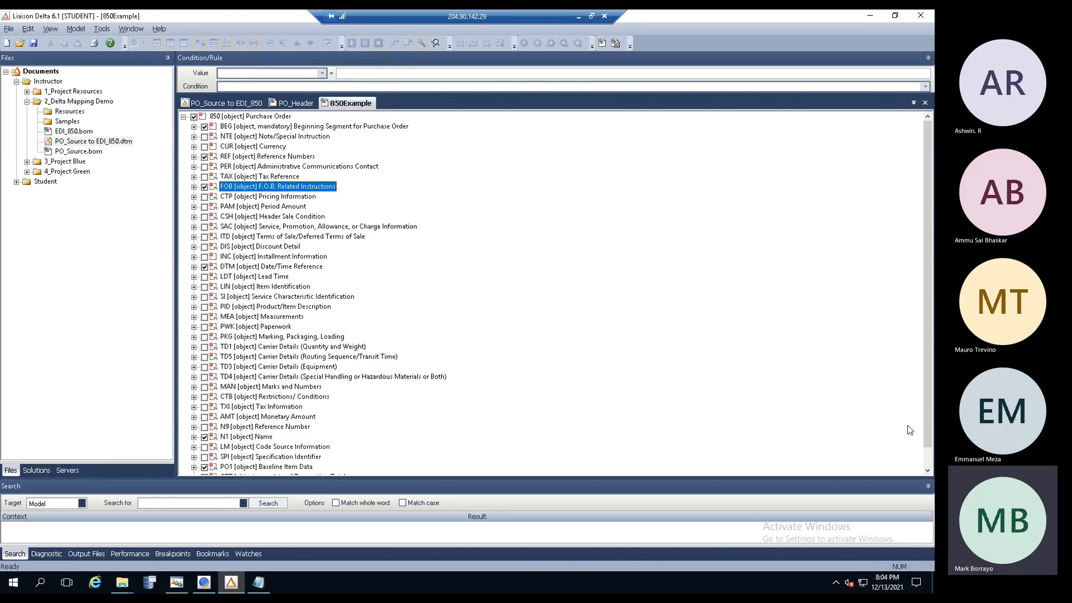
{"action": "left_click_drag", "start_coordinate": [927, 404], "coordinate": [927, 454]}
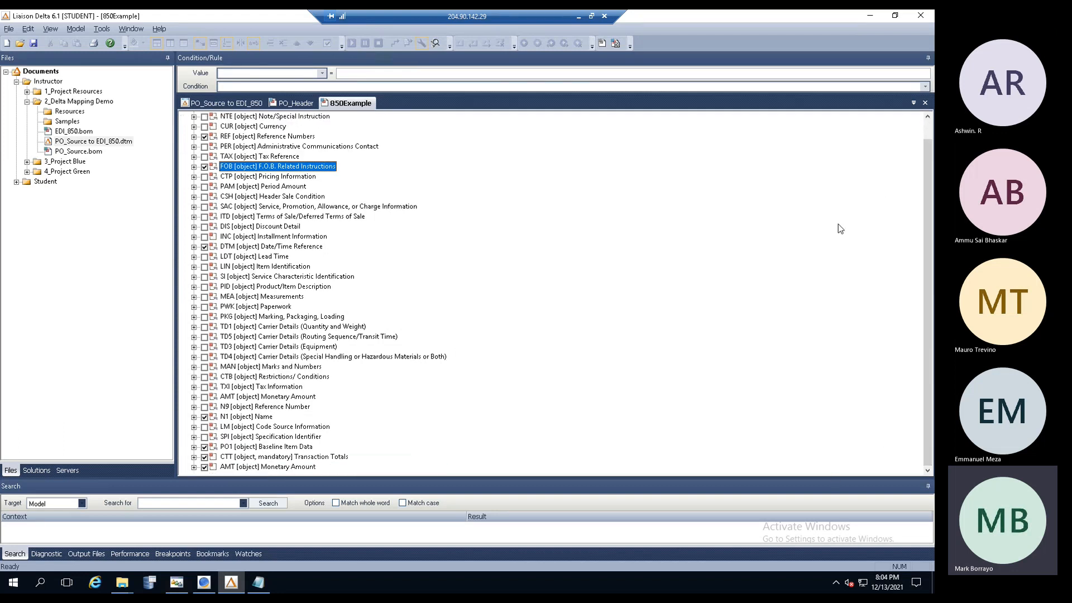
{"action": "left_click_drag", "start_coordinate": [926, 153], "coordinate": [926, 133]}
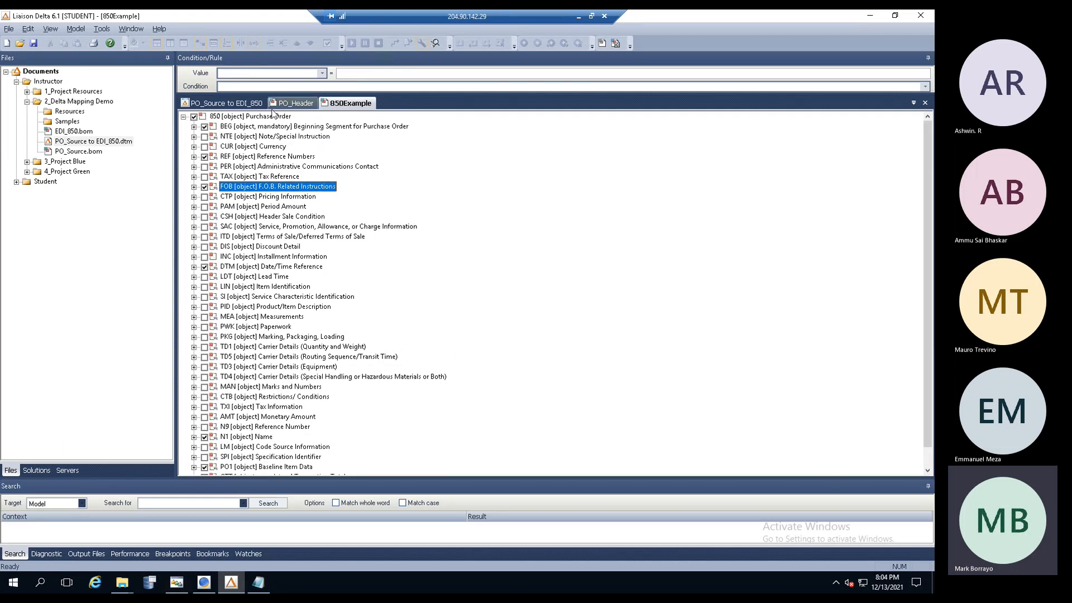
{"action": "double_click", "coordinate": [274, 116]}
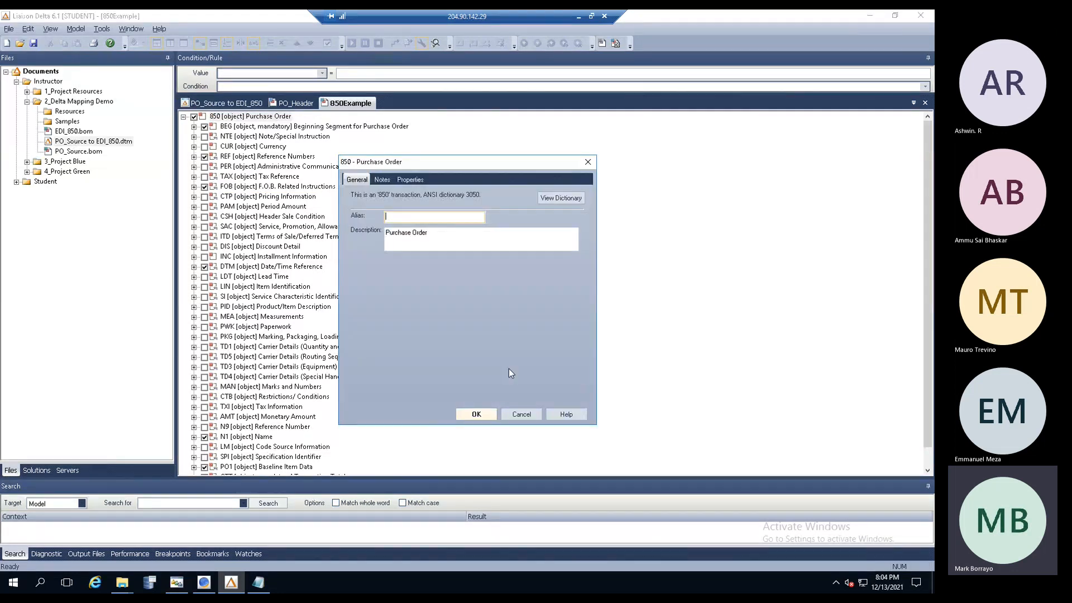
- Cancel the 850 - Purchase Order properties dialog without changes
{"action": "left_click", "coordinate": [518, 417]}
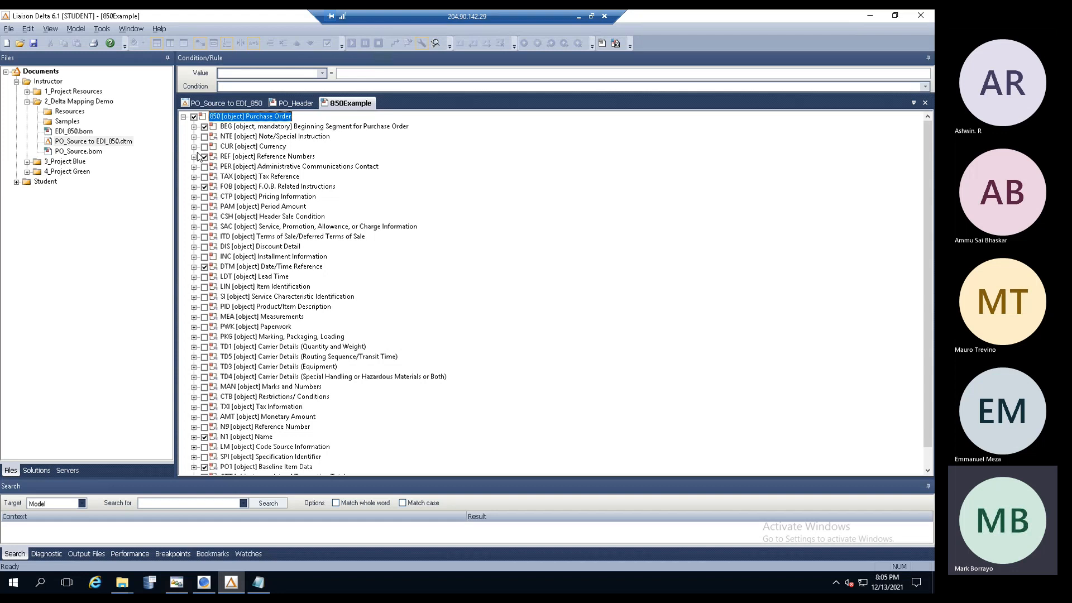
- Select and tick the PER Administrative Communications Contact segment to include it in 850Example
{"action": "left_click", "coordinate": [234, 168]}
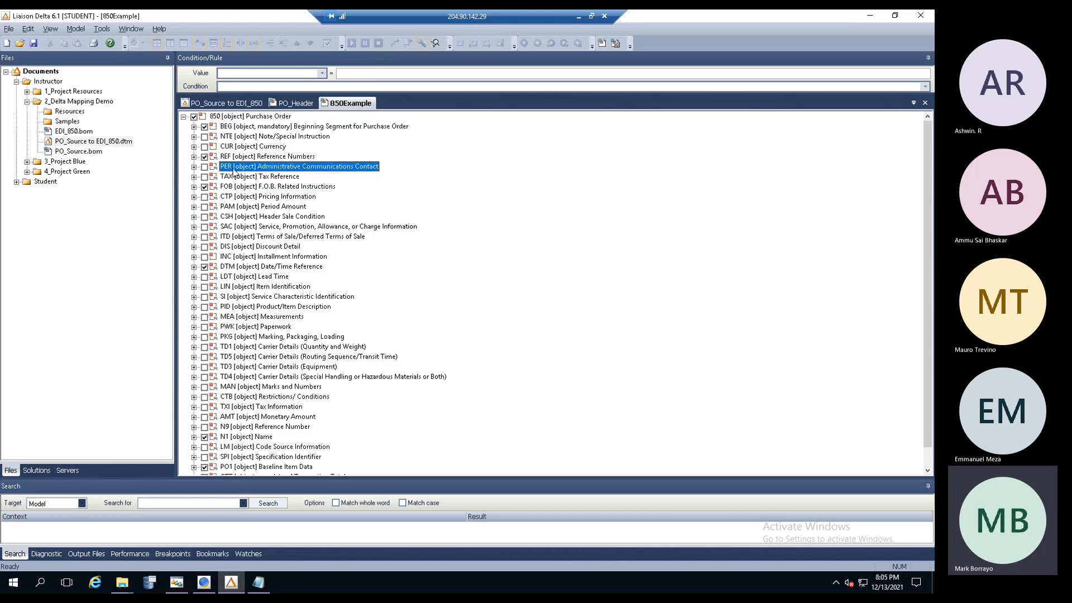
{"action": "left_click", "coordinate": [205, 168]}
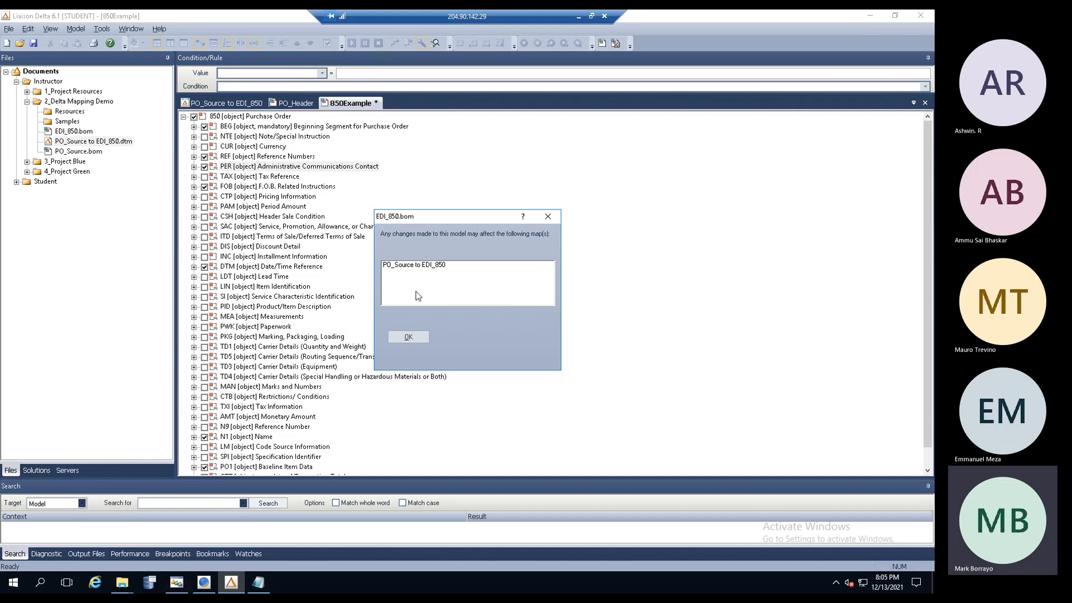
- Dismiss the map warning, include PER08 and PER09 under PER, save 850Example, and return to the map
{"action": "left_click", "coordinate": [408, 337]}
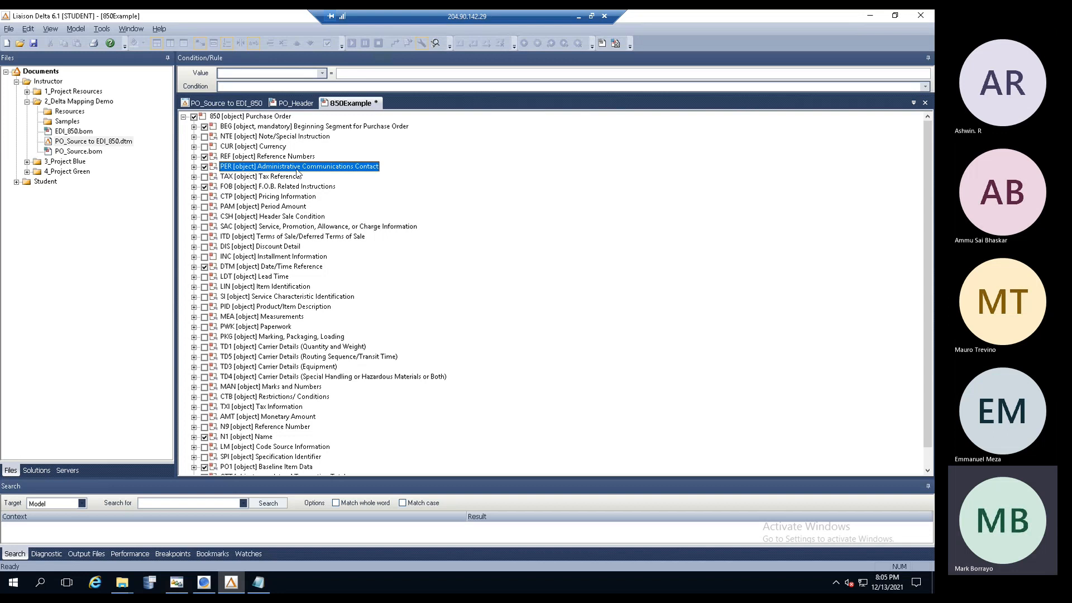
{"action": "left_click", "coordinate": [194, 167]}
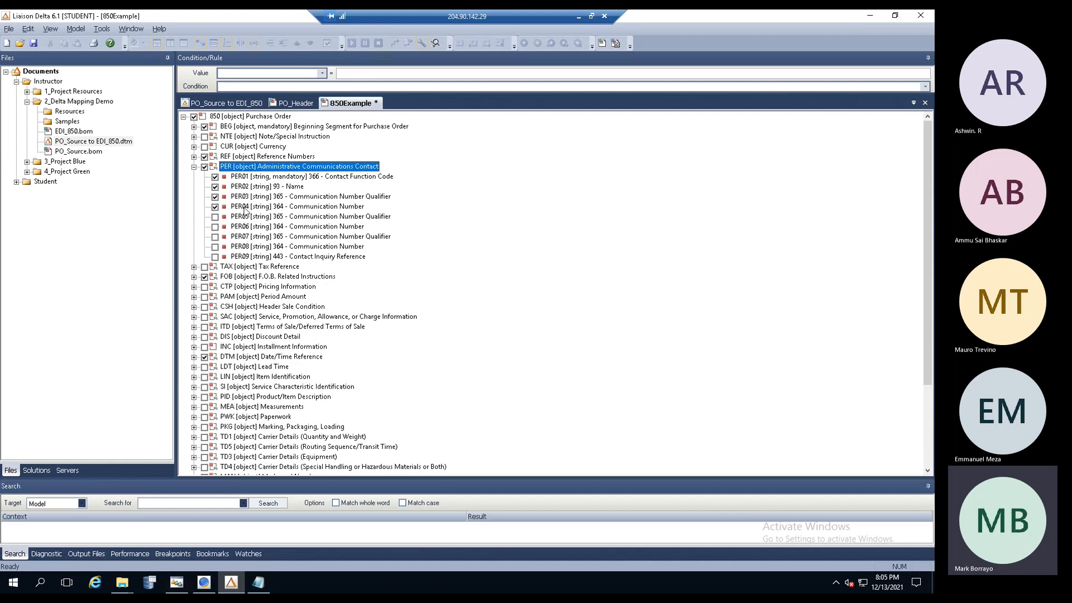
{"action": "left_click", "coordinate": [216, 247]}
{"action": "left_click", "coordinate": [216, 257]}
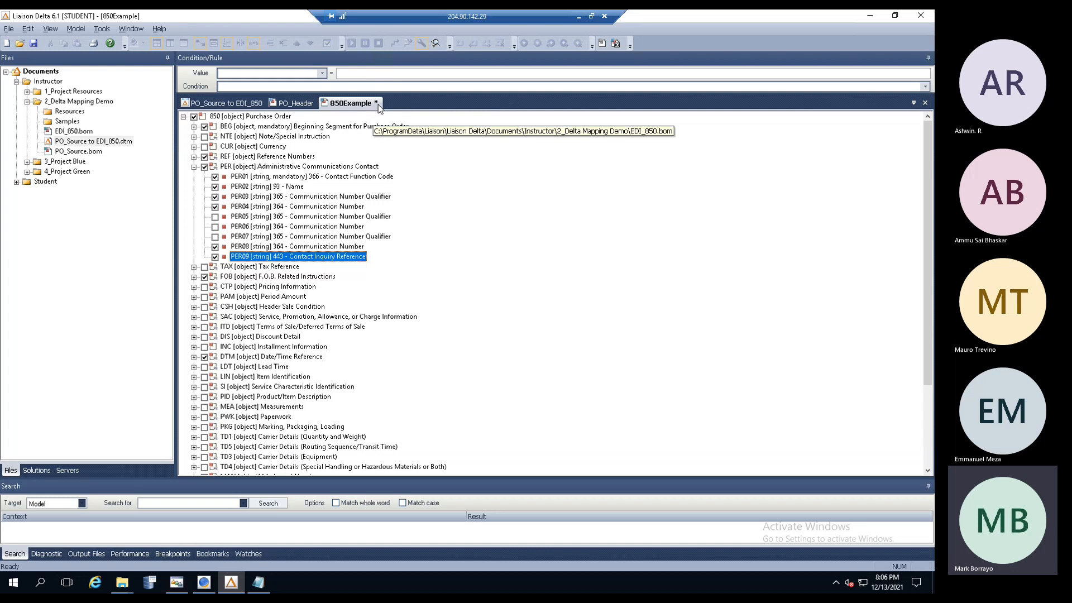
{"action": "left_click", "coordinate": [34, 43]}
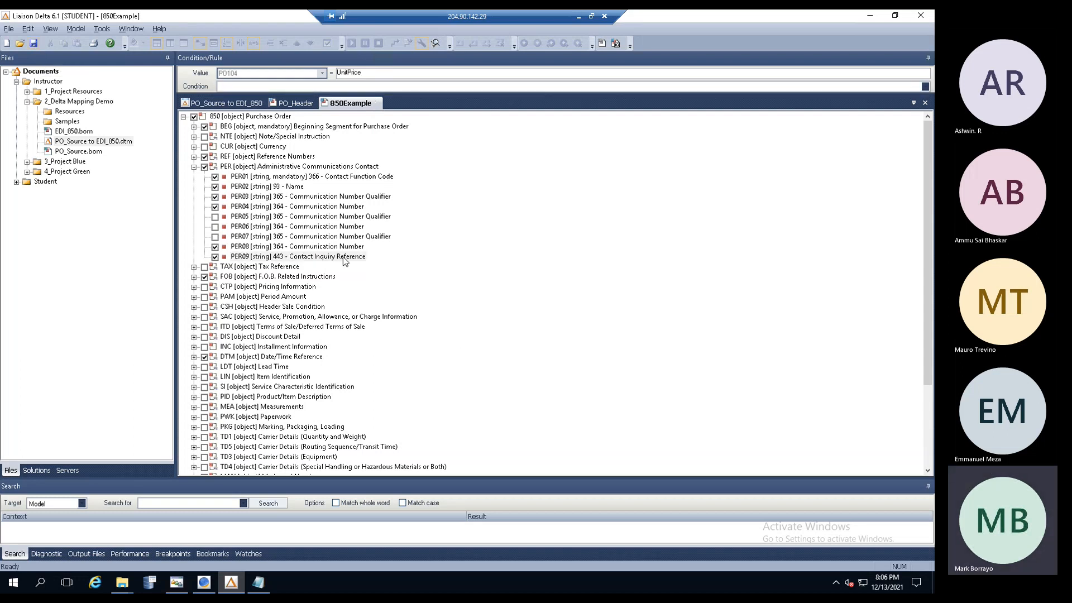
{"action": "left_click", "coordinate": [229, 105]}
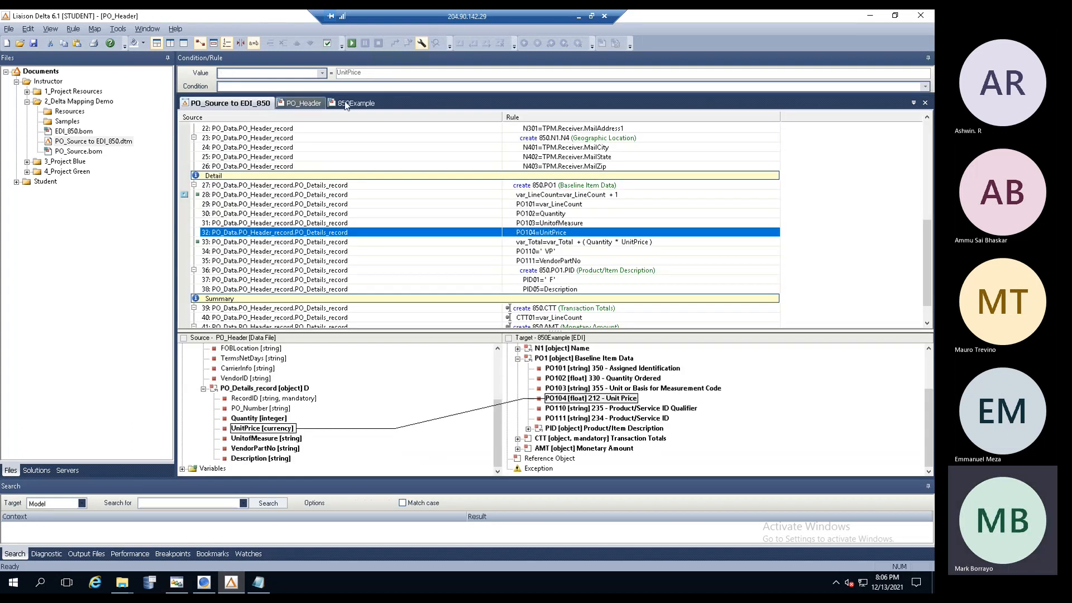
- Drag the PO_Header document tab into the first position
{"action": "left_click", "coordinate": [350, 103]}
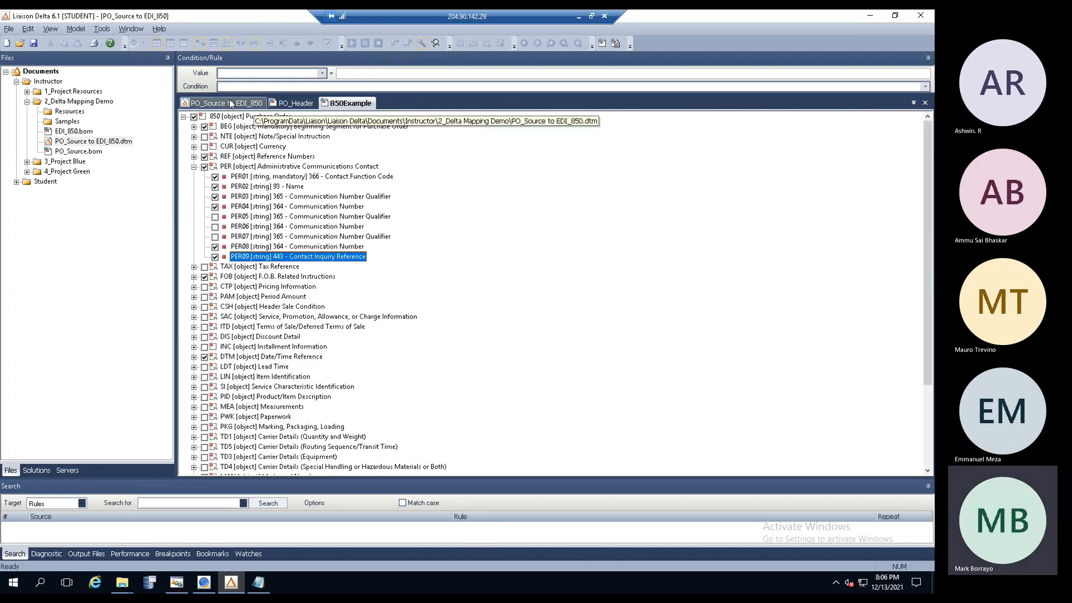
{"action": "left_click", "coordinate": [230, 103]}
{"action": "left_click", "coordinate": [296, 103]}
{"action": "left_click", "coordinate": [356, 104]}
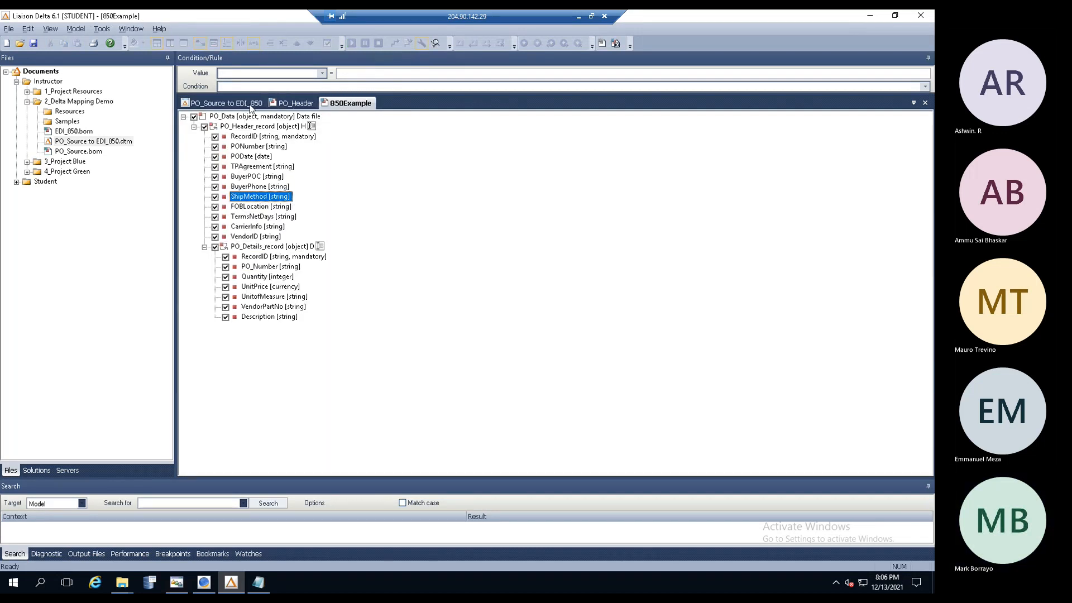
{"action": "left_click", "coordinate": [230, 104]}
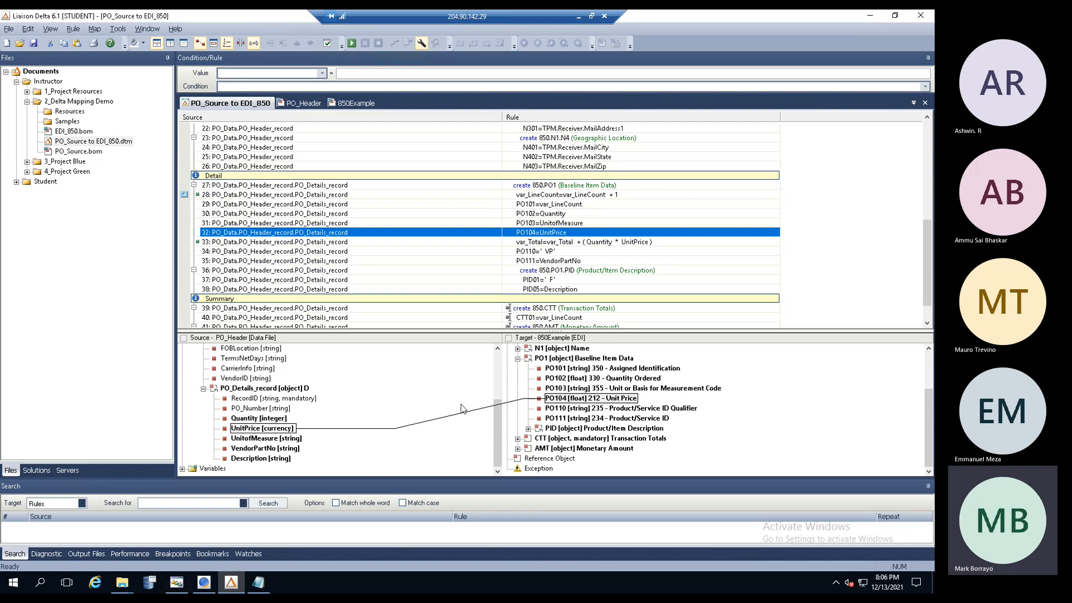
{"action": "left_click", "coordinate": [497, 365]}
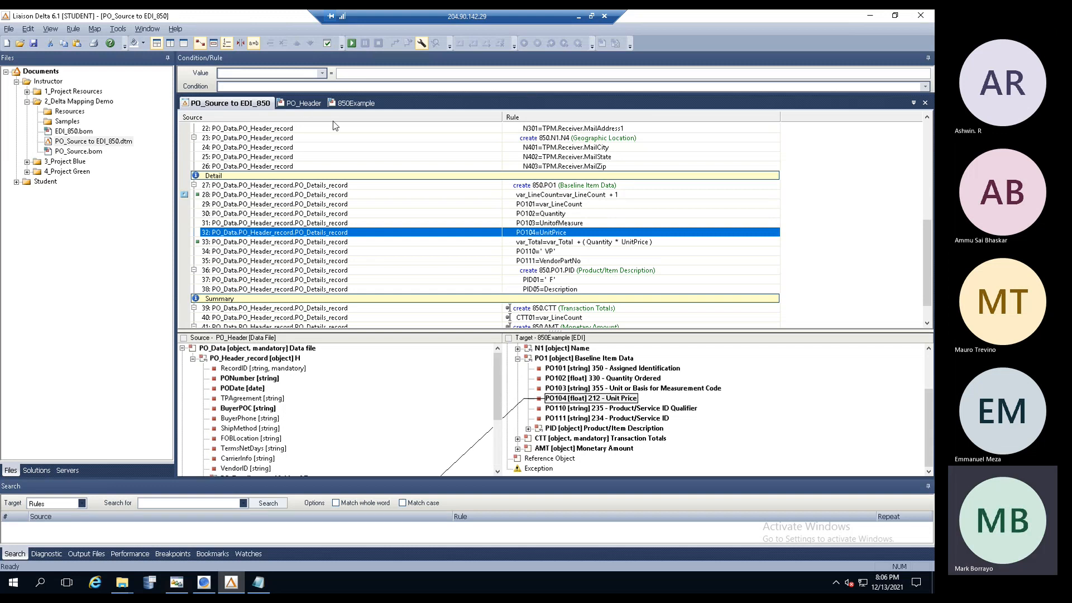
{"action": "left_click_drag", "start_coordinate": [244, 105], "coordinate": [196, 105]}
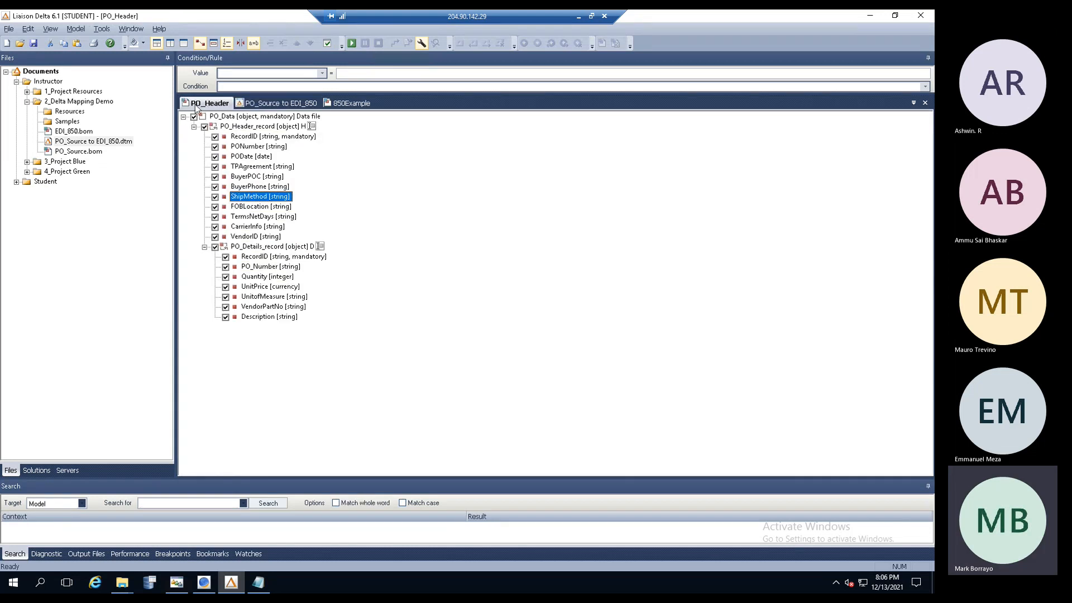
- Narrow the Source column of the PO_Source to EDI_850 rules grid
{"action": "left_click", "coordinate": [268, 106]}
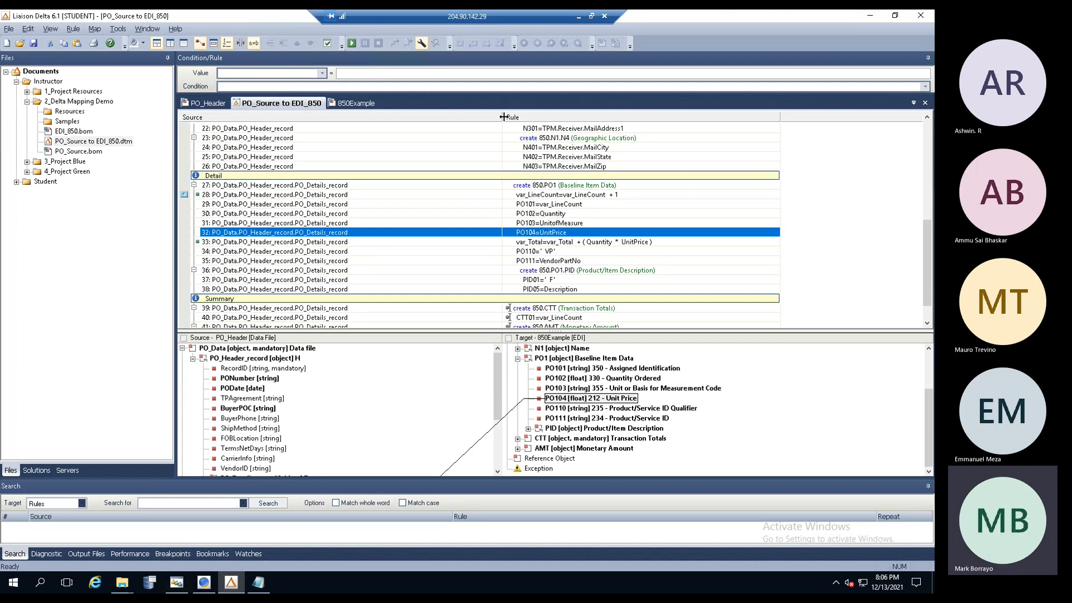
{"action": "left_click_drag", "start_coordinate": [503, 117], "coordinate": [469, 117]}
{"action": "left_click", "coordinate": [357, 105]}
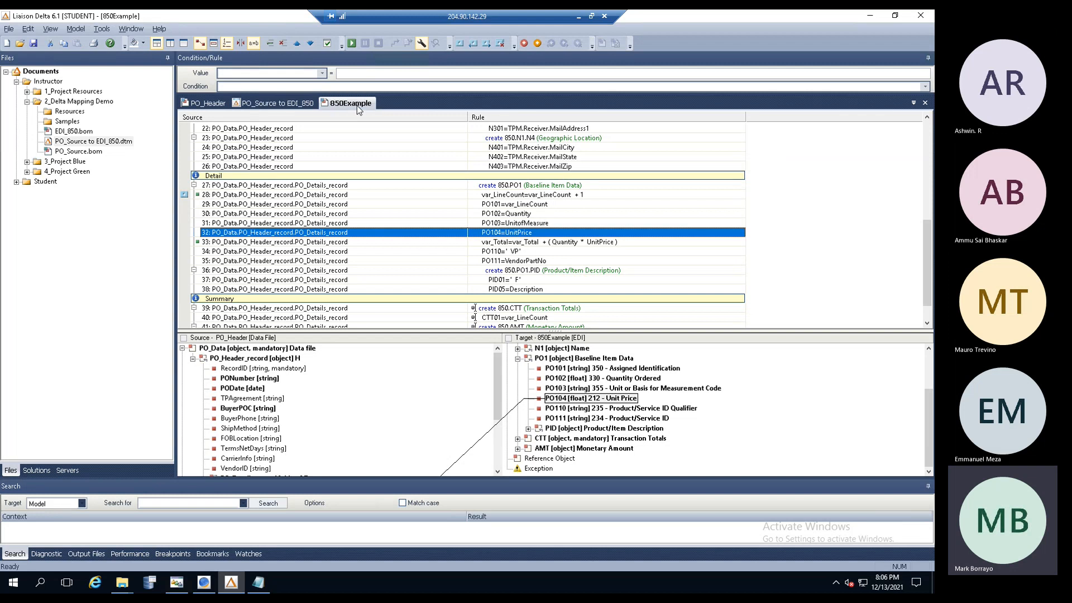
{"action": "left_click", "coordinate": [278, 103]}
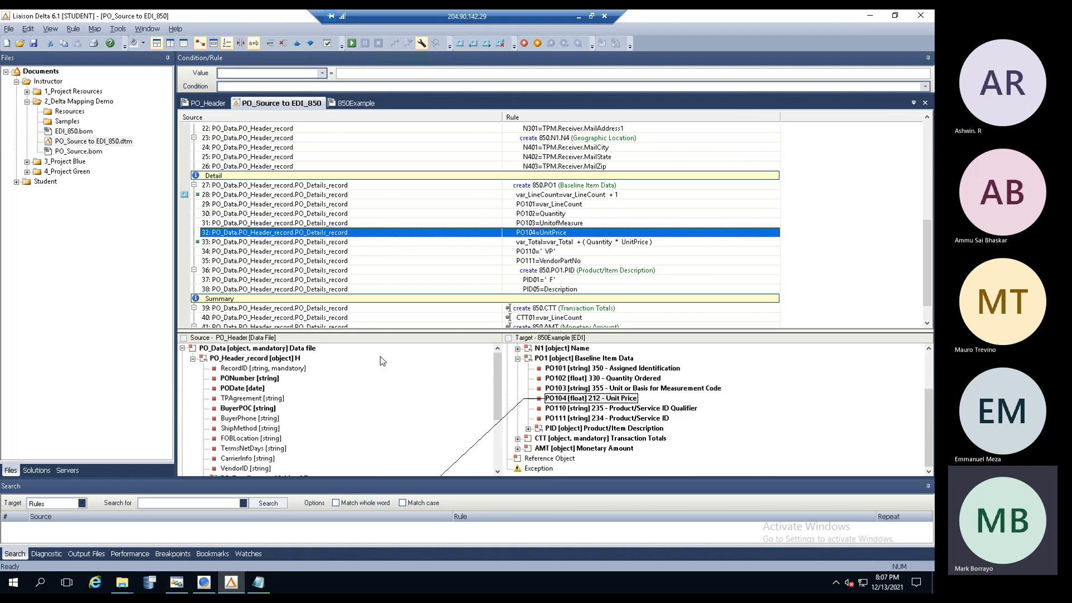
- Enlarge the rules grid, hide the source and target trees, narrow the Files panel, and scroll rules to the top
{"action": "left_click_drag", "start_coordinate": [406, 334], "coordinate": [402, 424]}
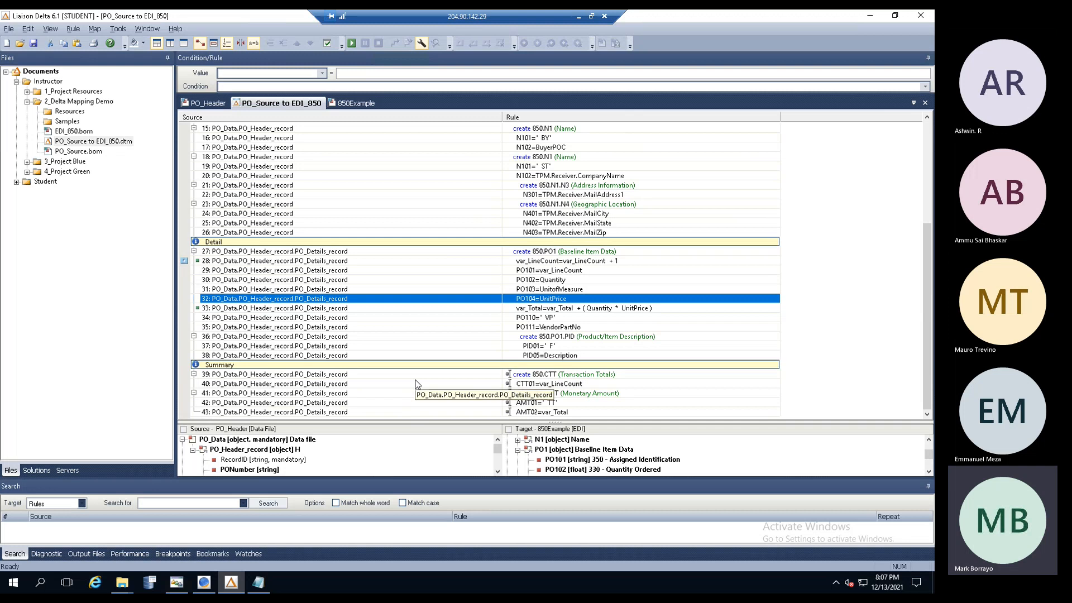
{"action": "left_click_drag", "start_coordinate": [416, 423], "coordinate": [416, 345]}
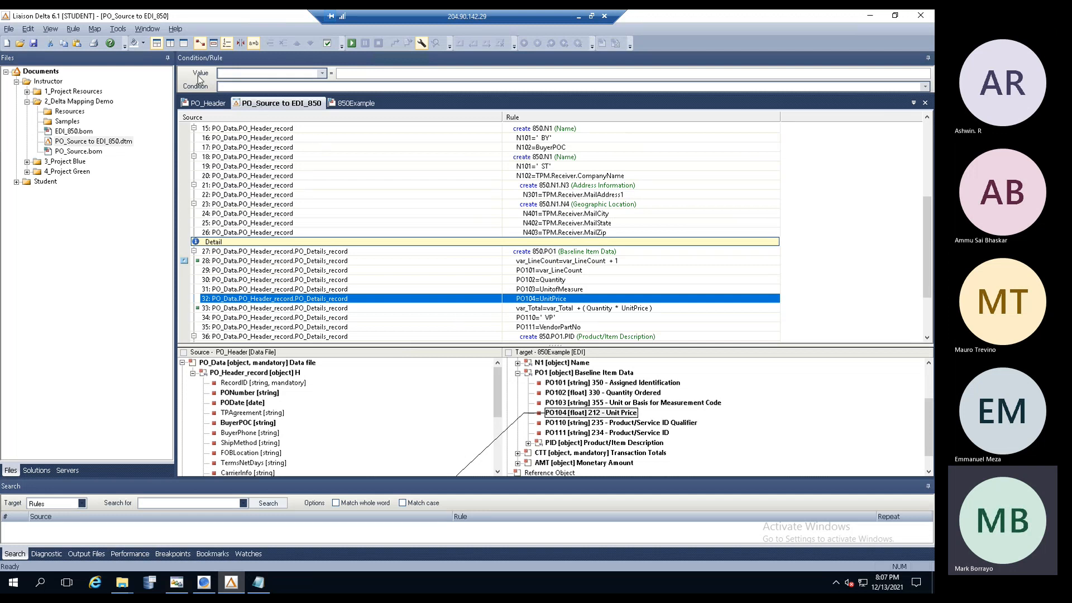
{"action": "left_click", "coordinate": [185, 45]}
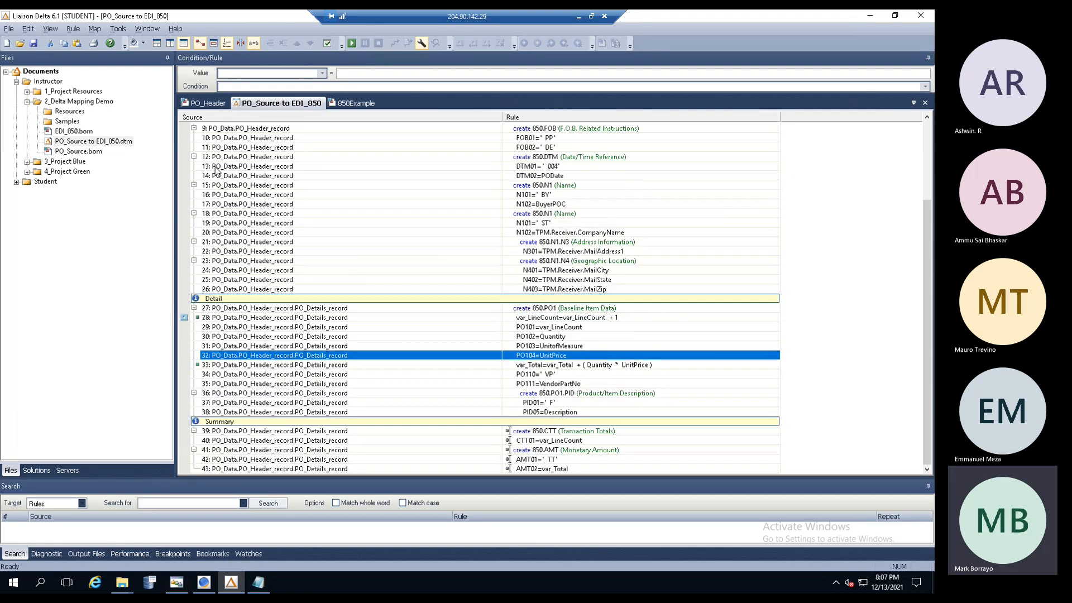
{"action": "left_click_drag", "start_coordinate": [175, 191], "coordinate": [99, 187]}
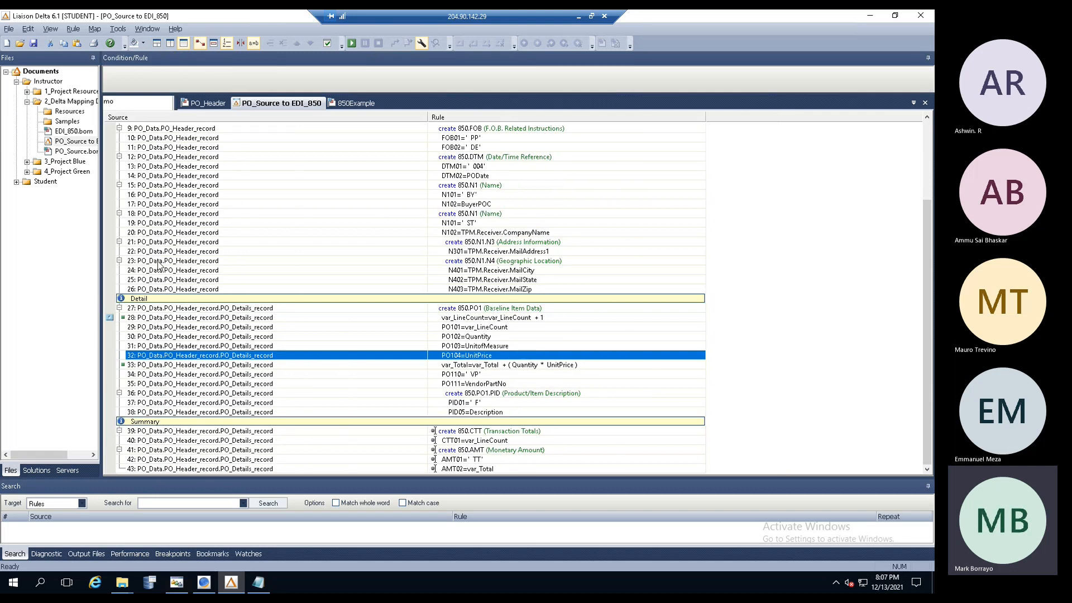
{"action": "left_click", "coordinate": [133, 103]}
{"action": "left_click", "coordinate": [276, 104]}
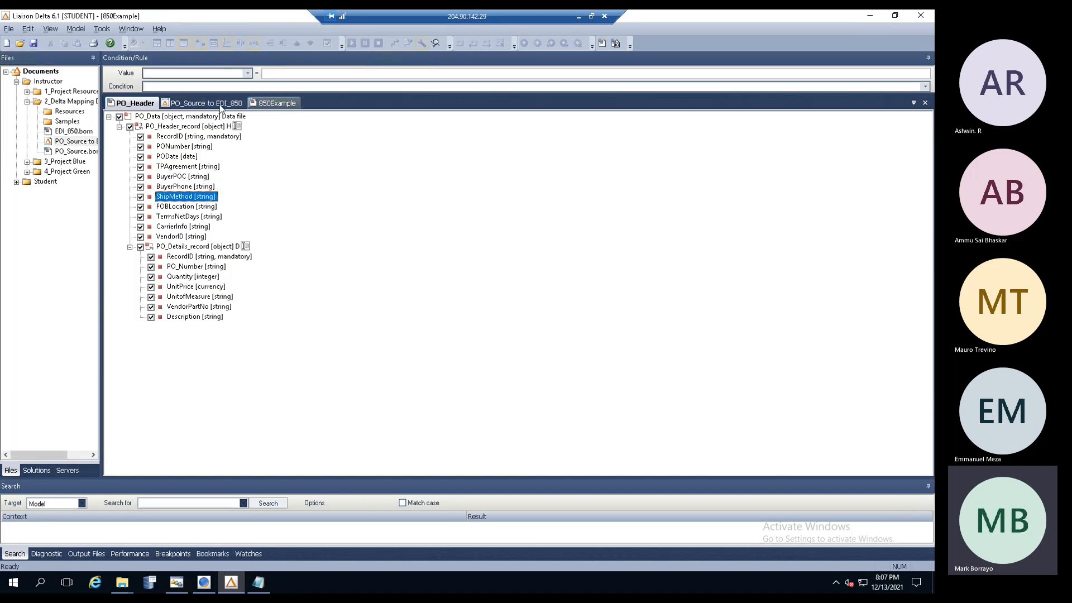
{"action": "left_click", "coordinate": [202, 104]}
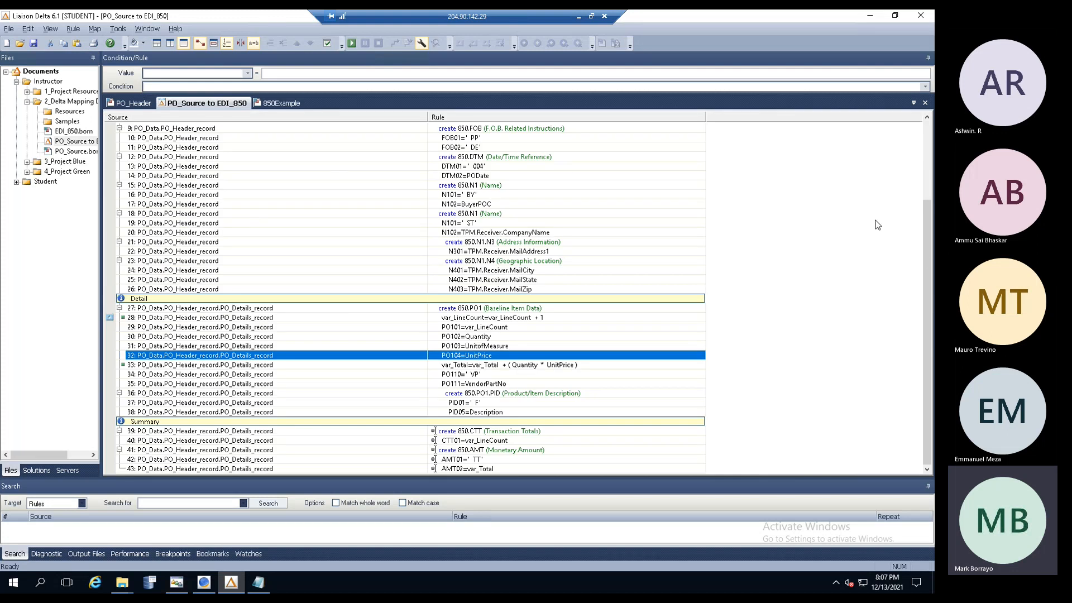
{"action": "left_click_drag", "start_coordinate": [920, 248], "coordinate": [924, 200]}
{"action": "scroll", "coordinate": [923, 214], "scroll_direction": "up", "scroll_amount": 4}
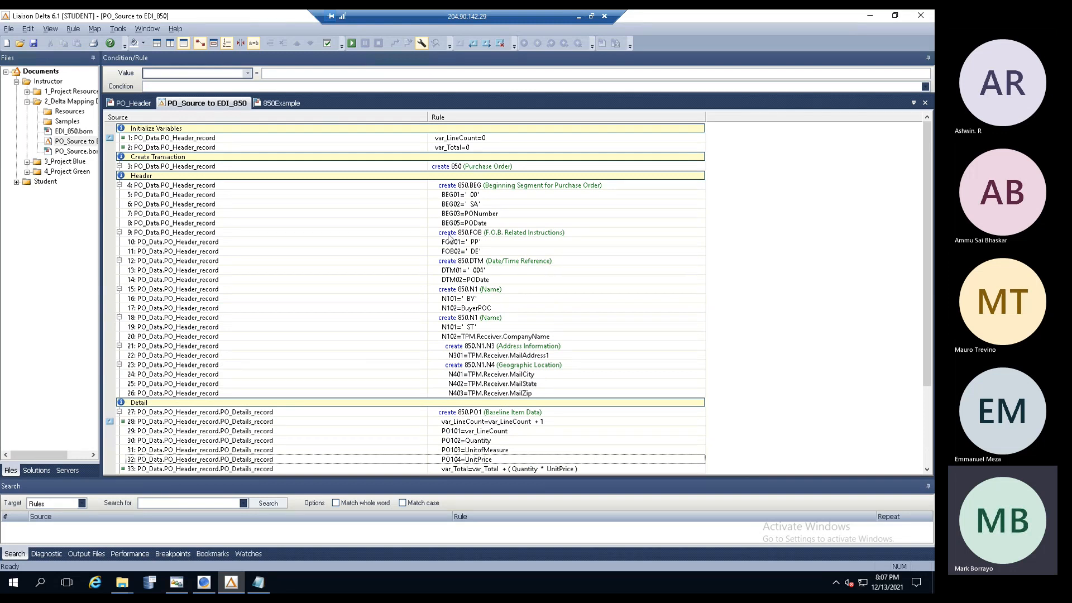
- Inspect the Header rules, including BEG03 mapping PONumber and the rule creating the FOB segment
{"action": "left_click", "coordinate": [216, 179]}
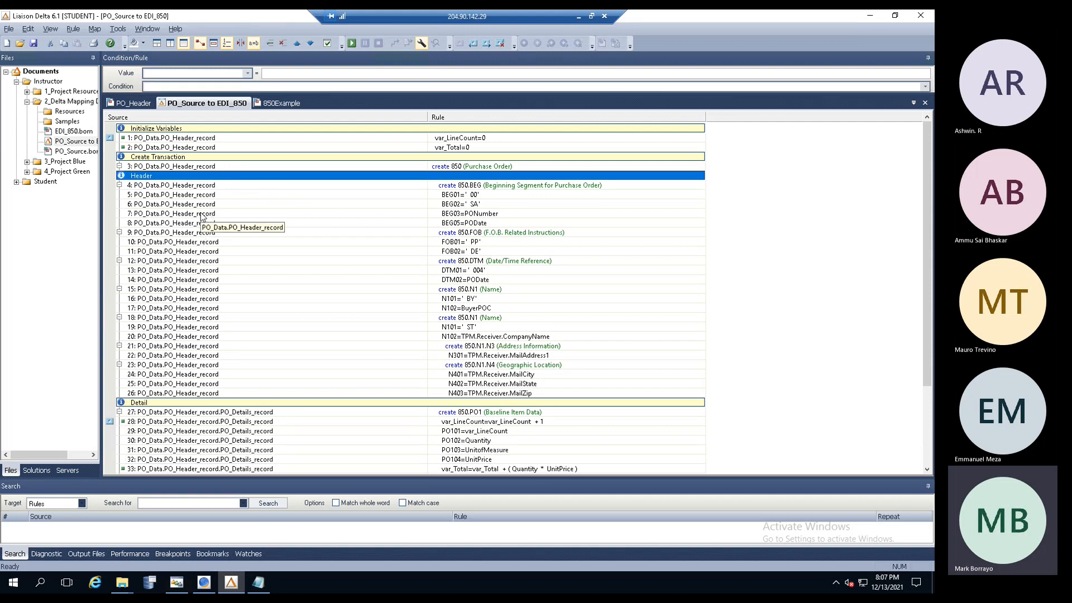
{"action": "left_click", "coordinate": [202, 214]}
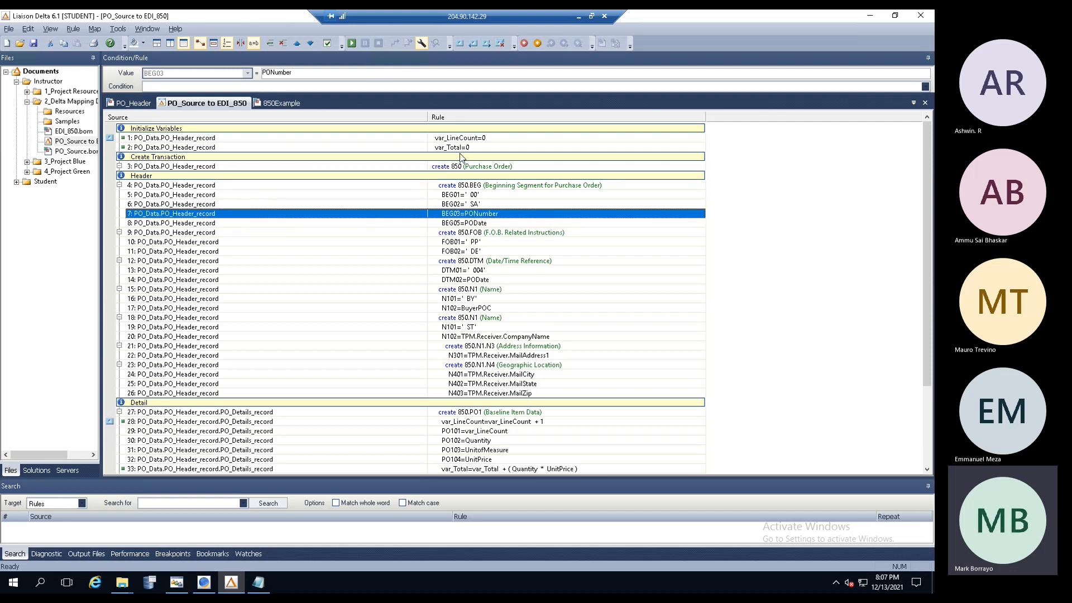
{"action": "left_click", "coordinate": [475, 233]}
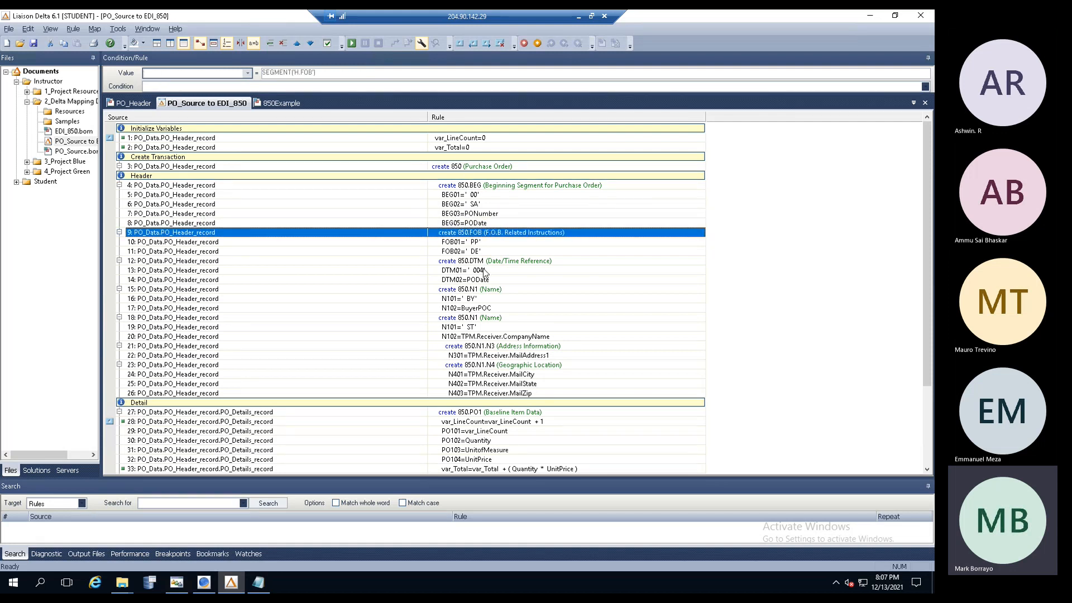
{"action": "left_click_drag", "start_coordinate": [923, 213], "coordinate": [923, 291]}
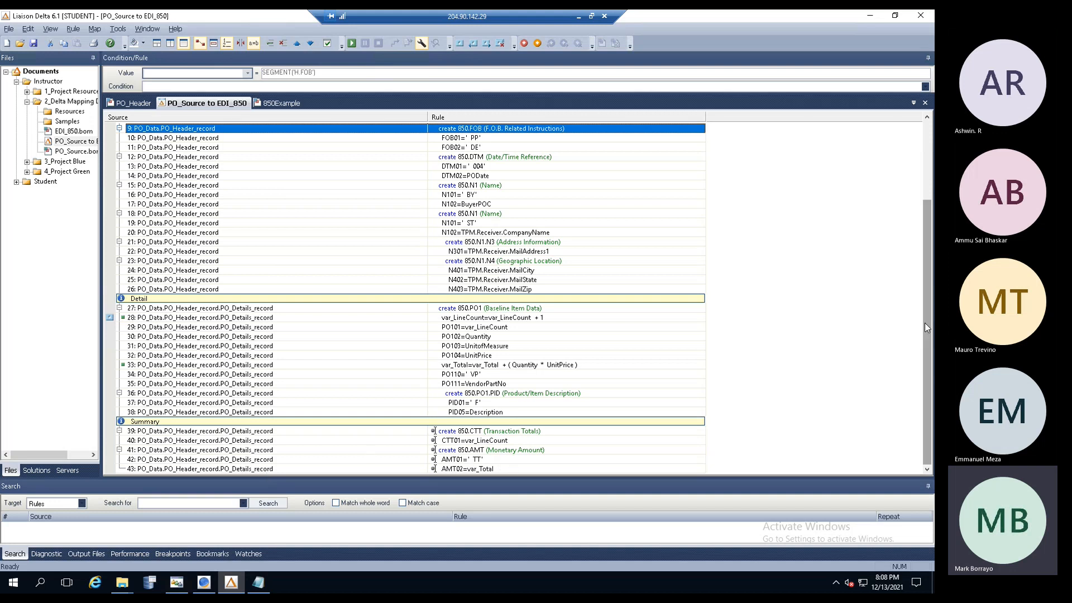
{"action": "scroll", "coordinate": [925, 323], "scroll_direction": "up", "scroll_amount": 4}
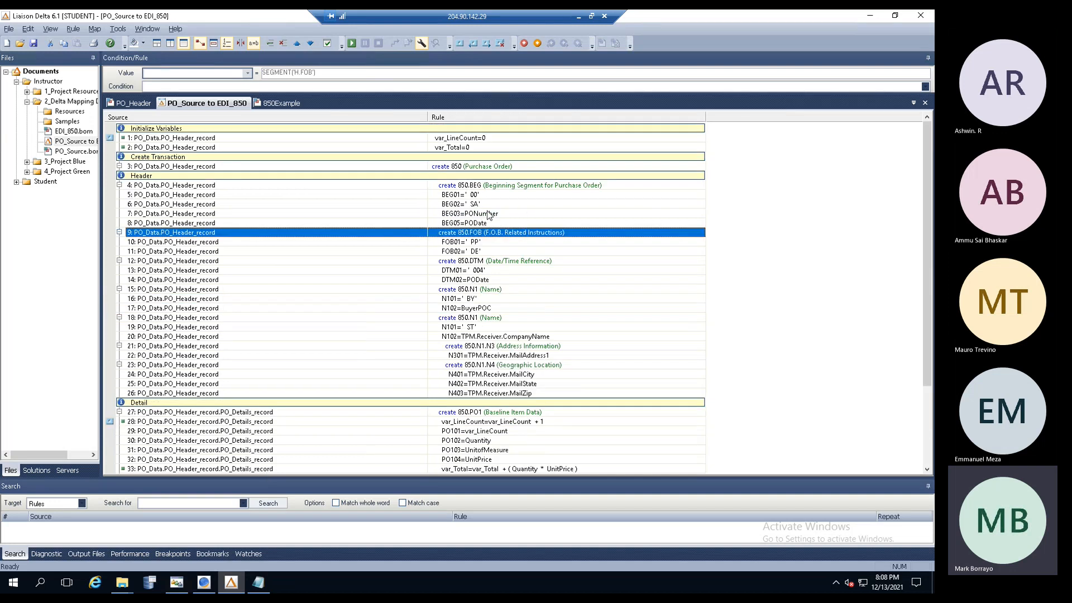
- Review BEG01's '00' value, BEG05 from PODate, and BEG03's PONumber source in the Condition/Rule panel
{"action": "left_click", "coordinate": [481, 195]}
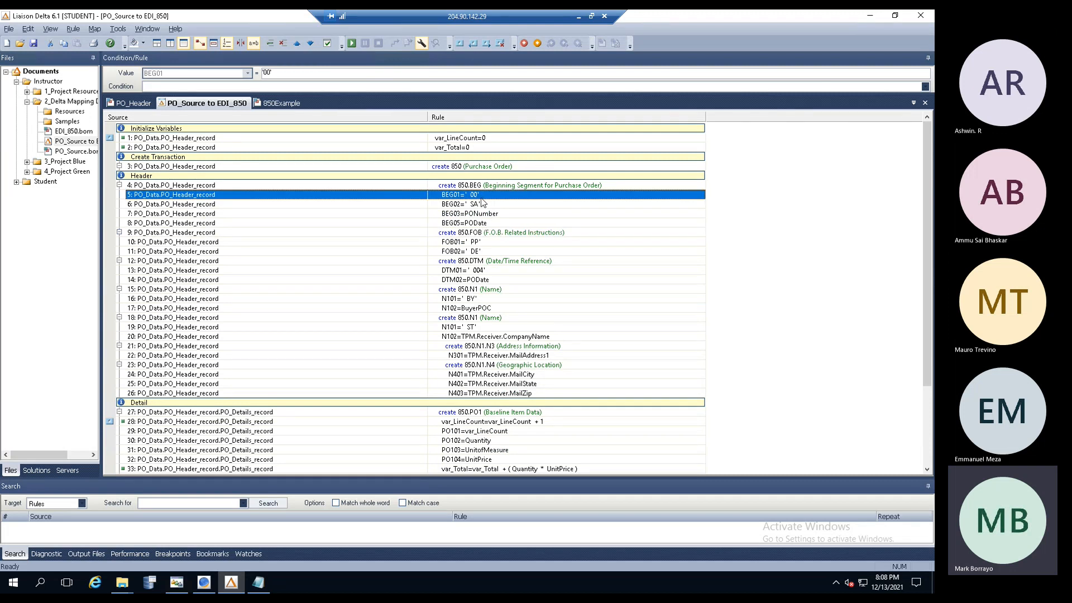
{"action": "left_click", "coordinate": [476, 214]}
{"action": "left_click", "coordinate": [478, 224]}
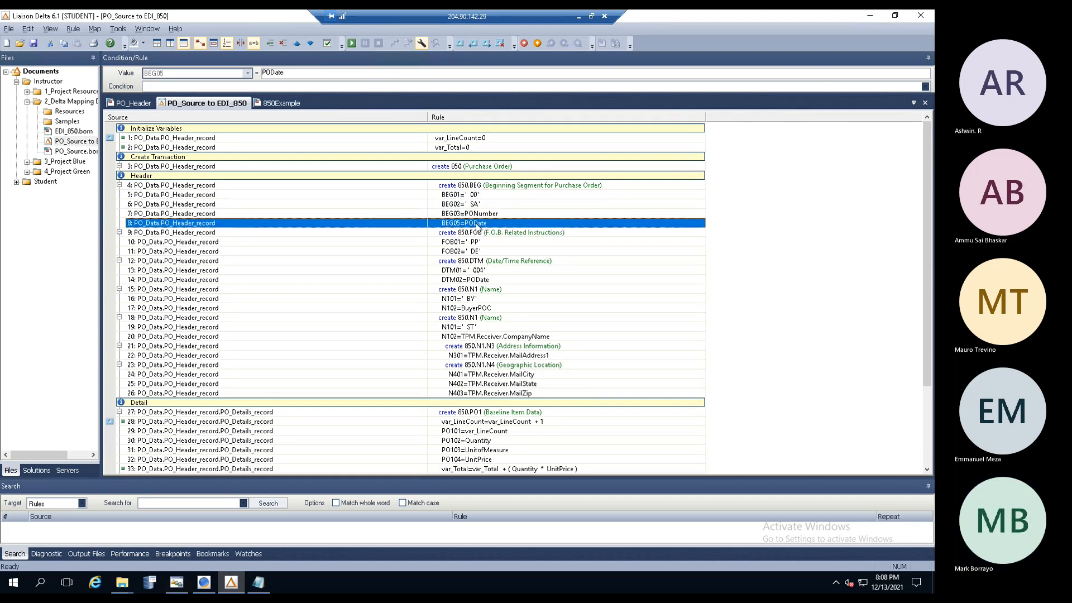
{"action": "left_click", "coordinate": [461, 196]}
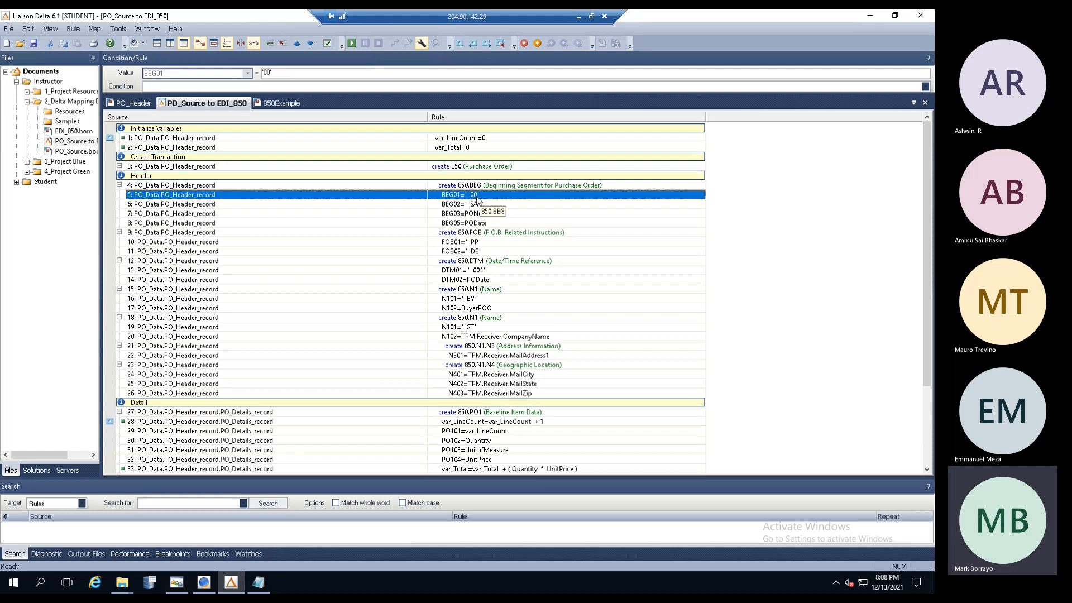
{"action": "left_click_drag", "start_coordinate": [295, 74], "coordinate": [237, 74]}
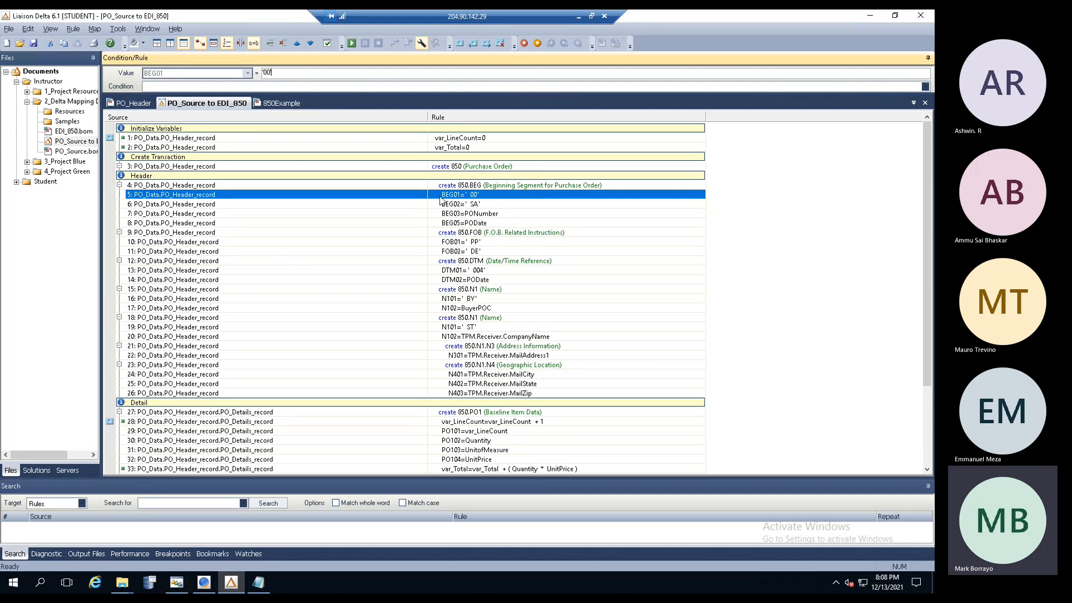
{"action": "left_click", "coordinate": [447, 200]}
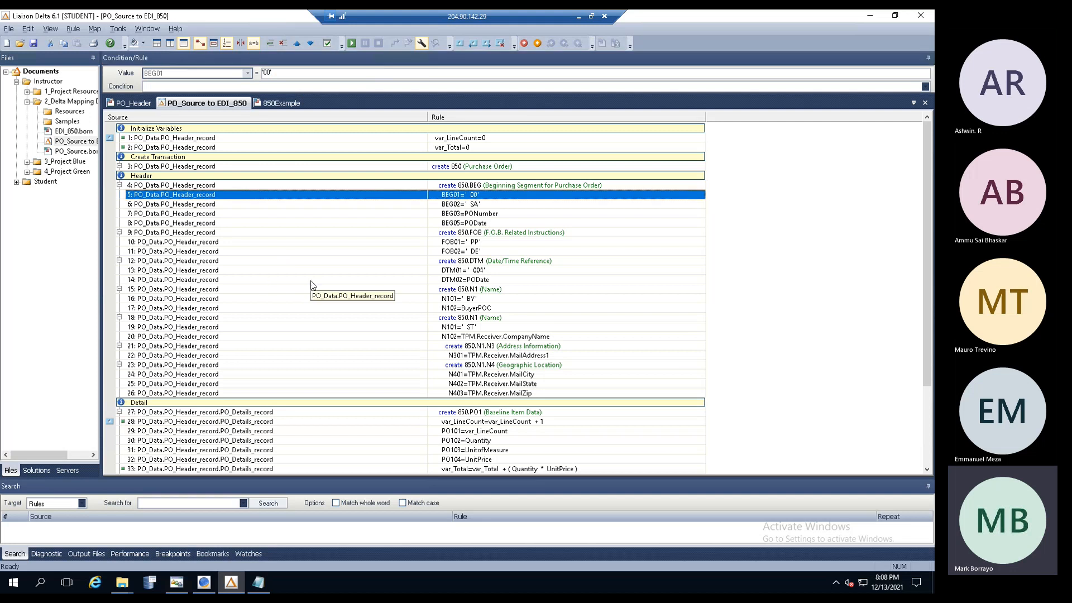
{"action": "key", "text": "Down"}
{"action": "key", "text": "Down"}
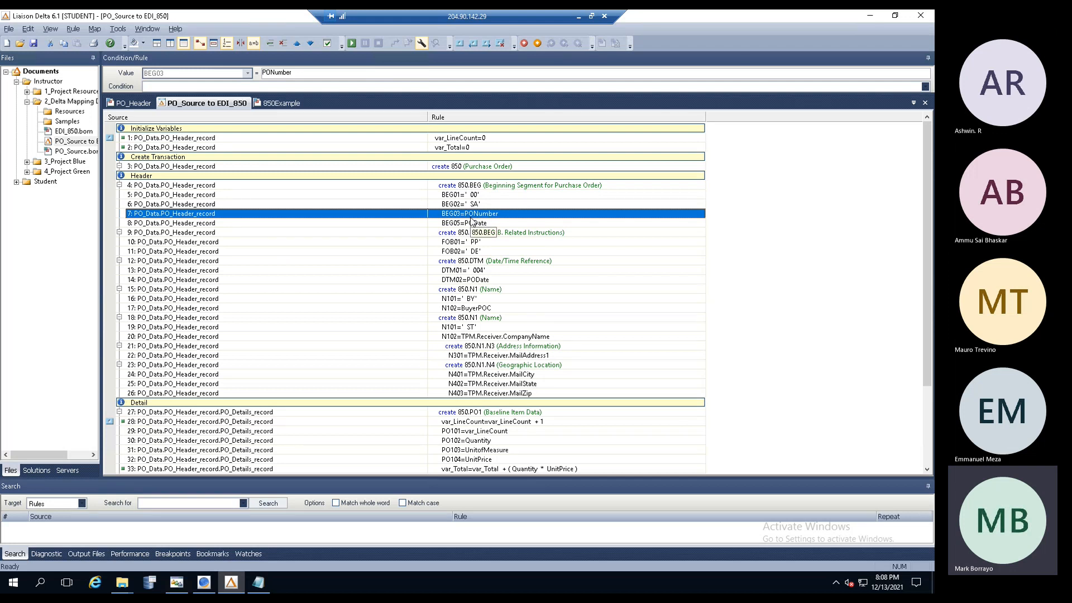
{"action": "double_click", "coordinate": [303, 73]}
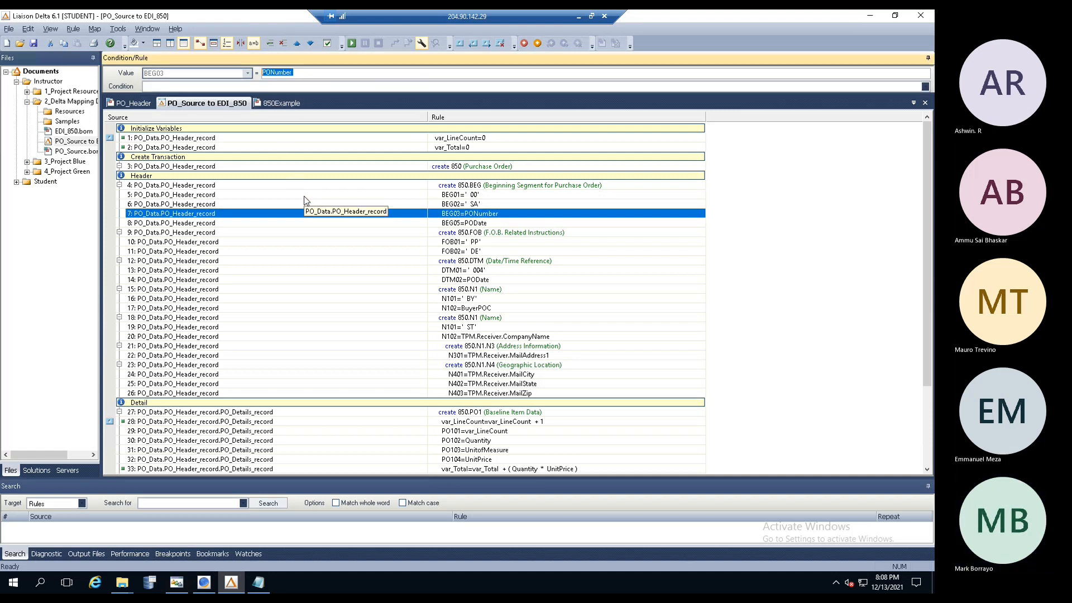
- Show the PONumber and PODate fields in the PO_Header source model
{"action": "left_click", "coordinate": [133, 105]}
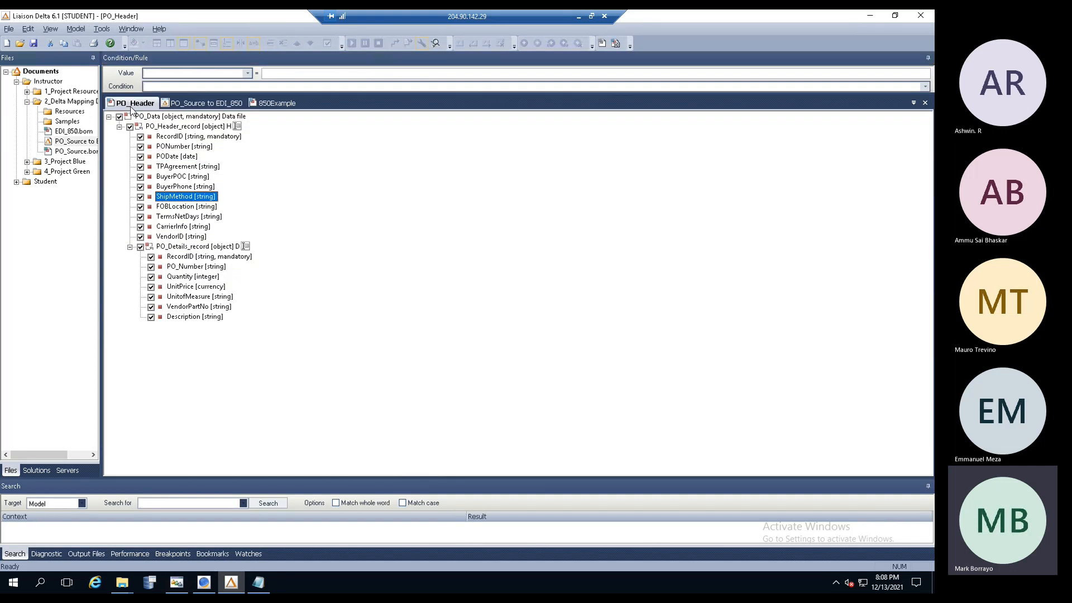
{"action": "left_click", "coordinate": [170, 147]}
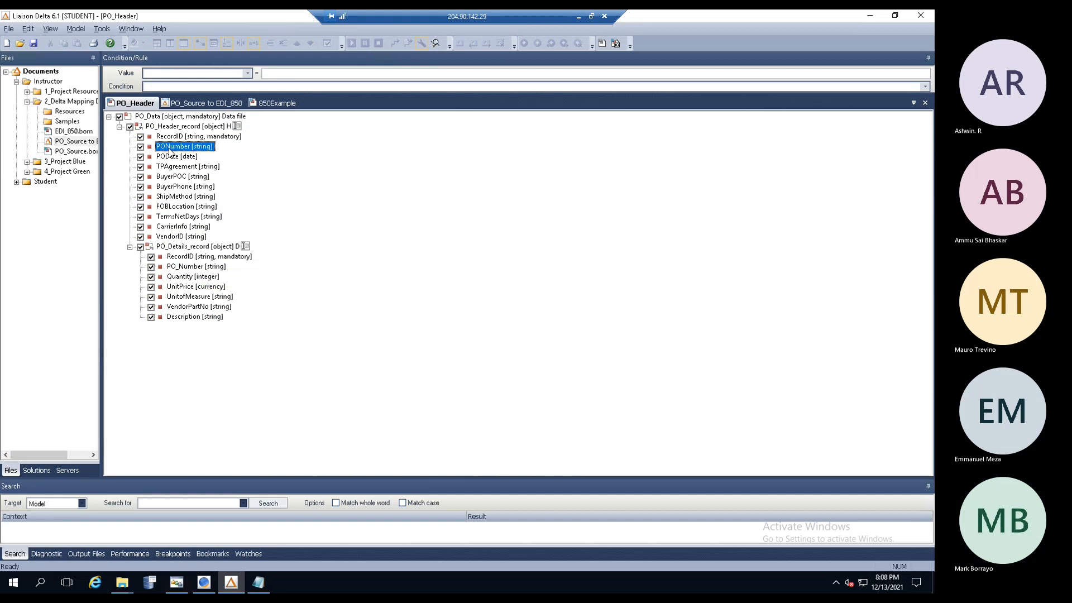
{"action": "left_click", "coordinate": [169, 158]}
- Return to the PO_Source to EDI_850 map and review the var_LineCount and var_Total rules
{"action": "left_click", "coordinate": [170, 148]}
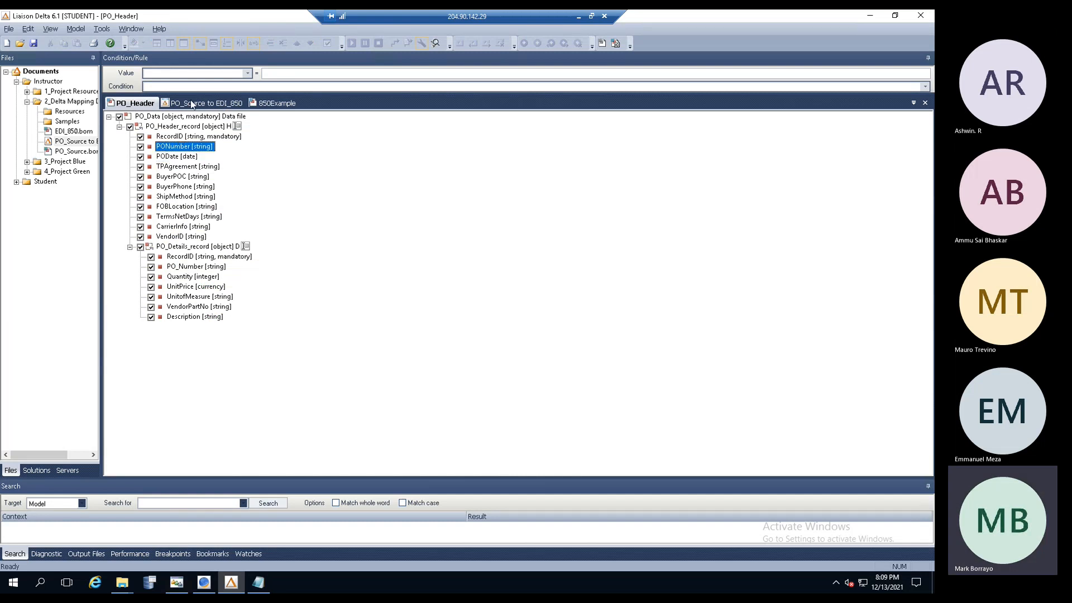
{"action": "left_click", "coordinate": [191, 104]}
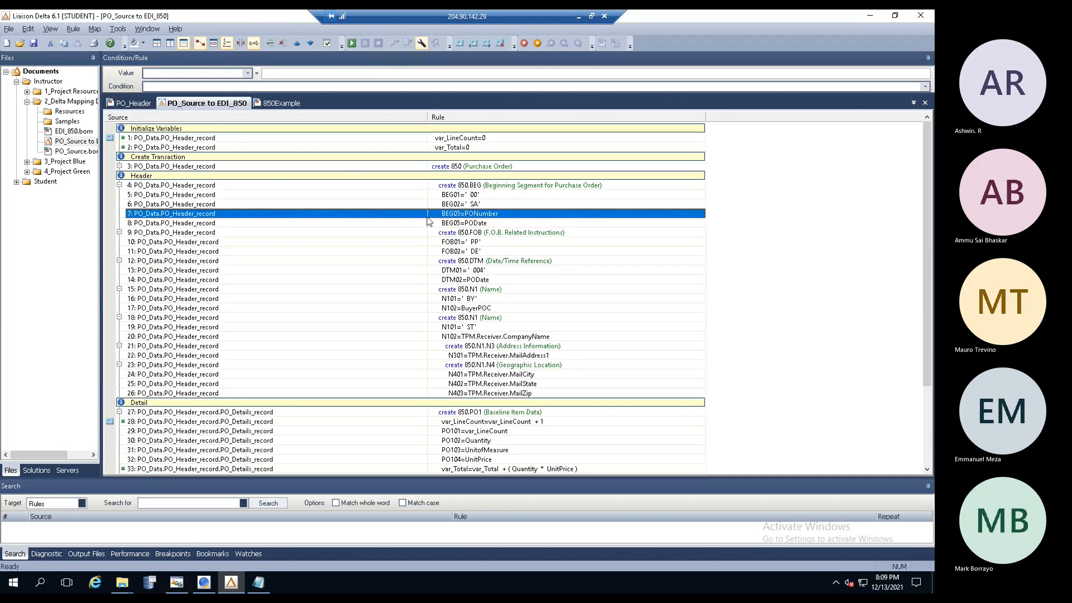
{"action": "left_click", "coordinate": [129, 140]}
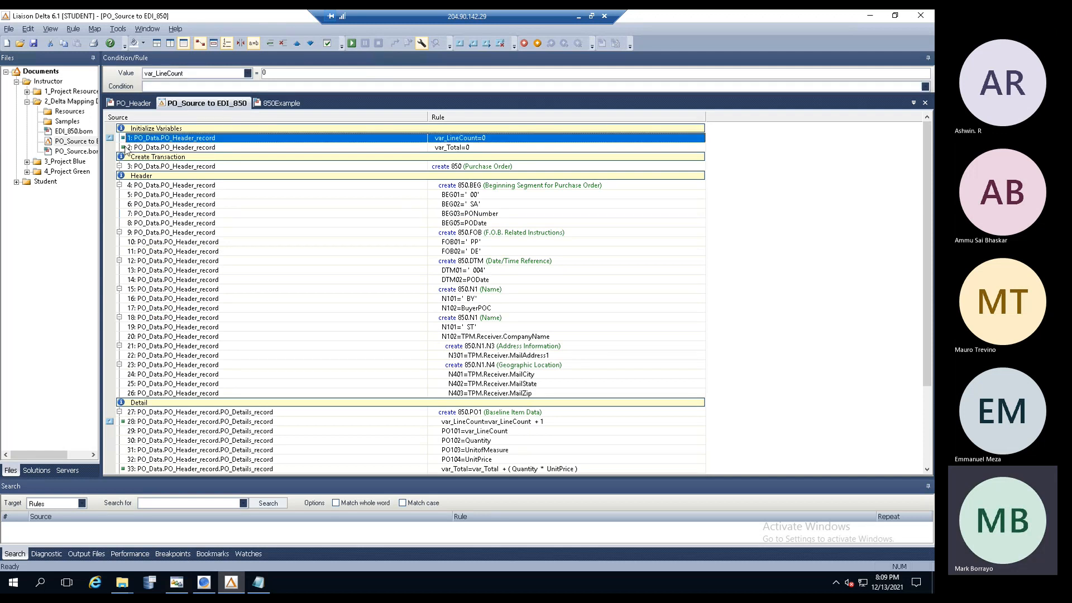
{"action": "left_click", "coordinate": [144, 424]}
{"action": "left_click", "coordinate": [148, 471]}
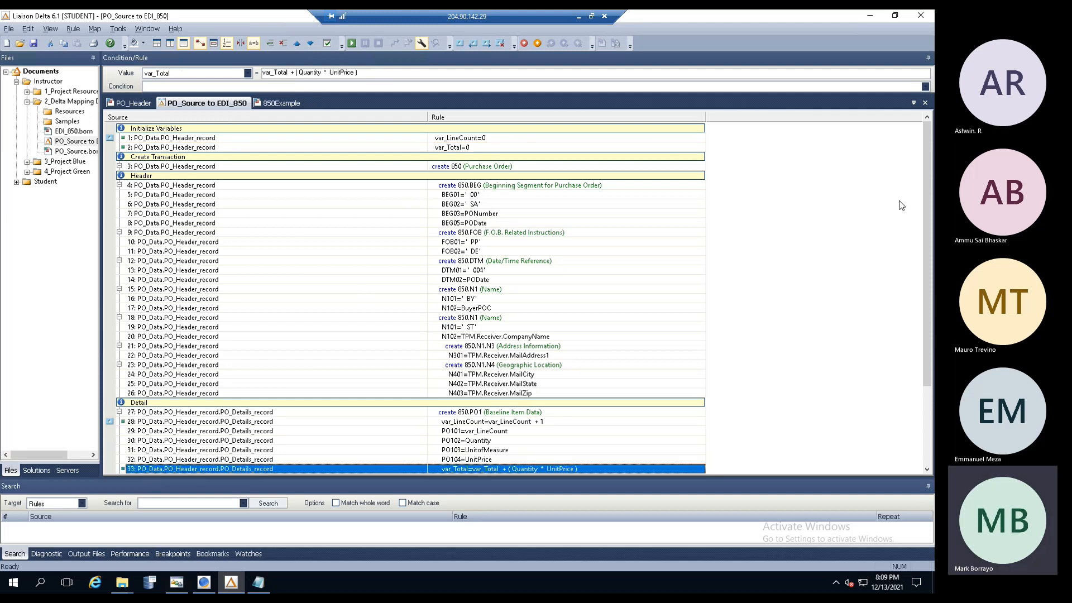
- Inspect the initialisation rules, open and dismiss rule 28's action menu, then scroll back up
{"action": "left_click", "coordinate": [456, 139]}
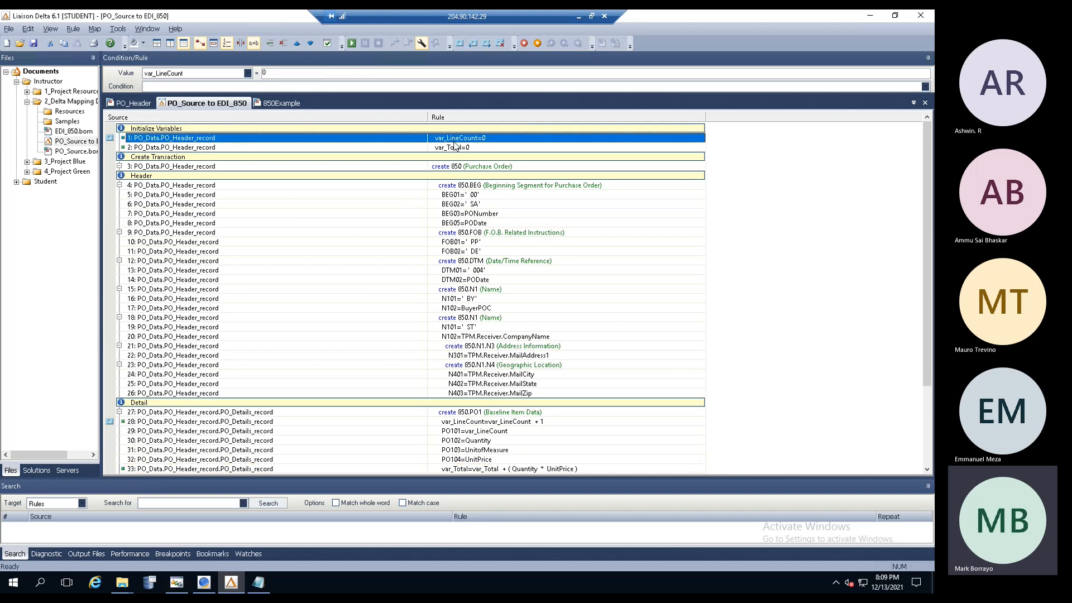
{"action": "left_click", "coordinate": [453, 148]}
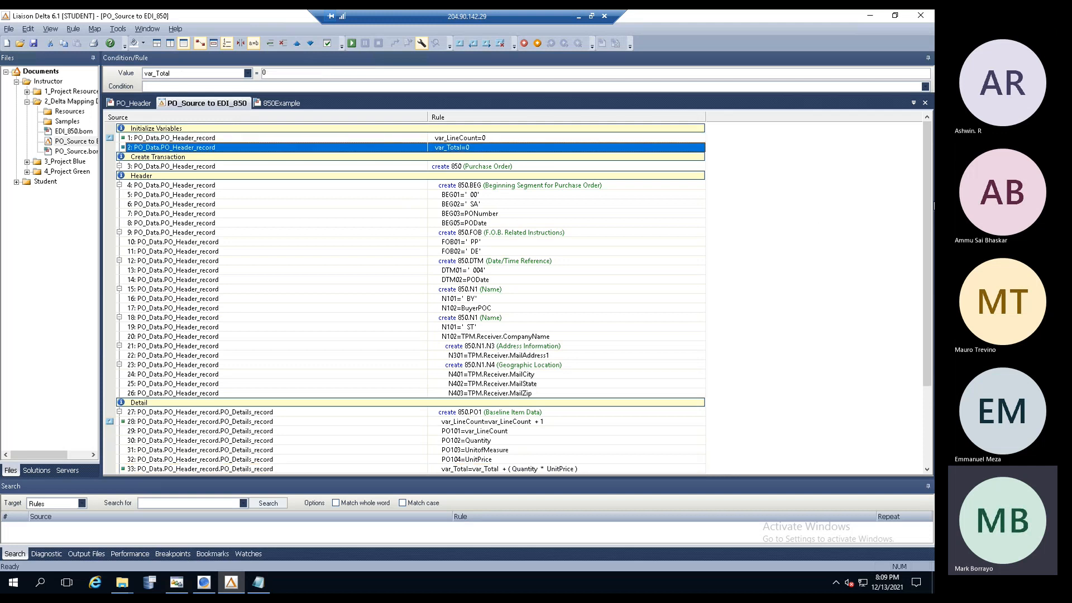
{"action": "left_click_drag", "start_coordinate": [927, 233], "coordinate": [924, 311]}
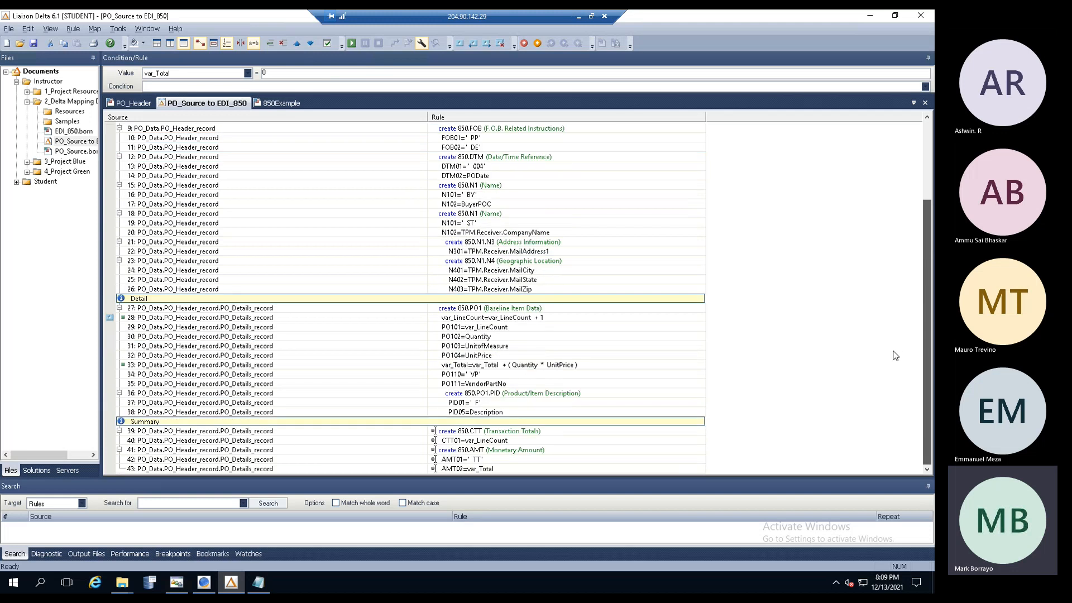
{"action": "left_click", "coordinate": [483, 321]}
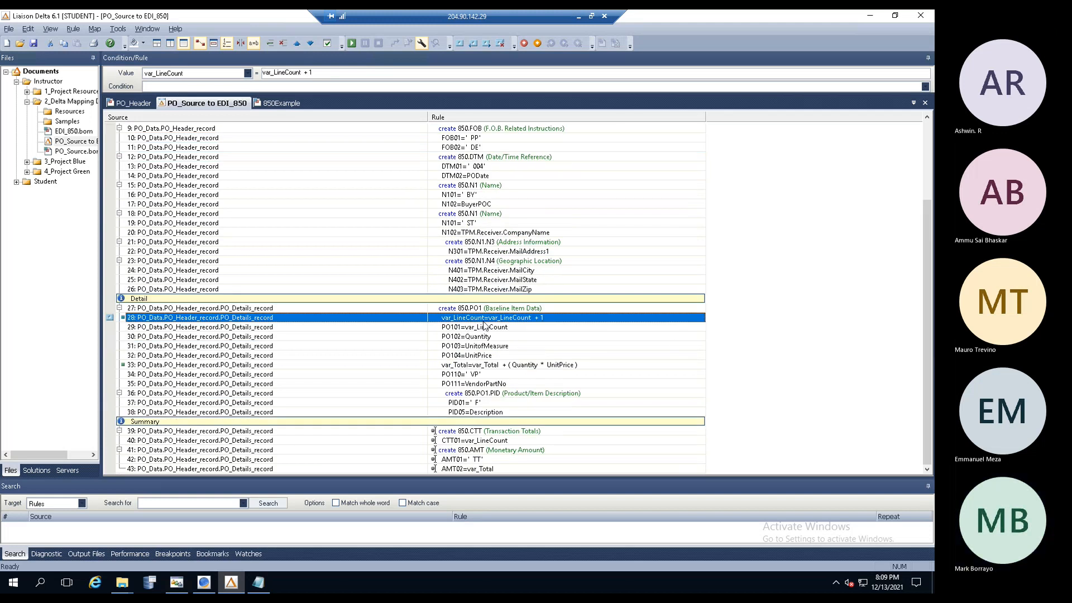
{"action": "right_click", "coordinate": [453, 318]}
{"action": "mouse_move", "coordinate": [573, 326]}
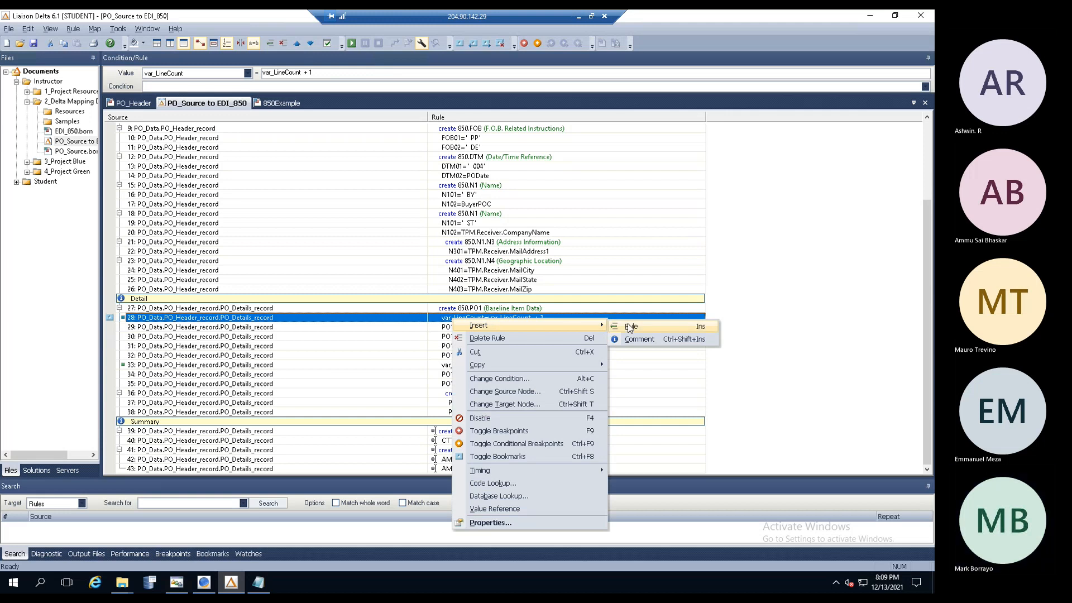
{"action": "left_click", "coordinate": [346, 300]}
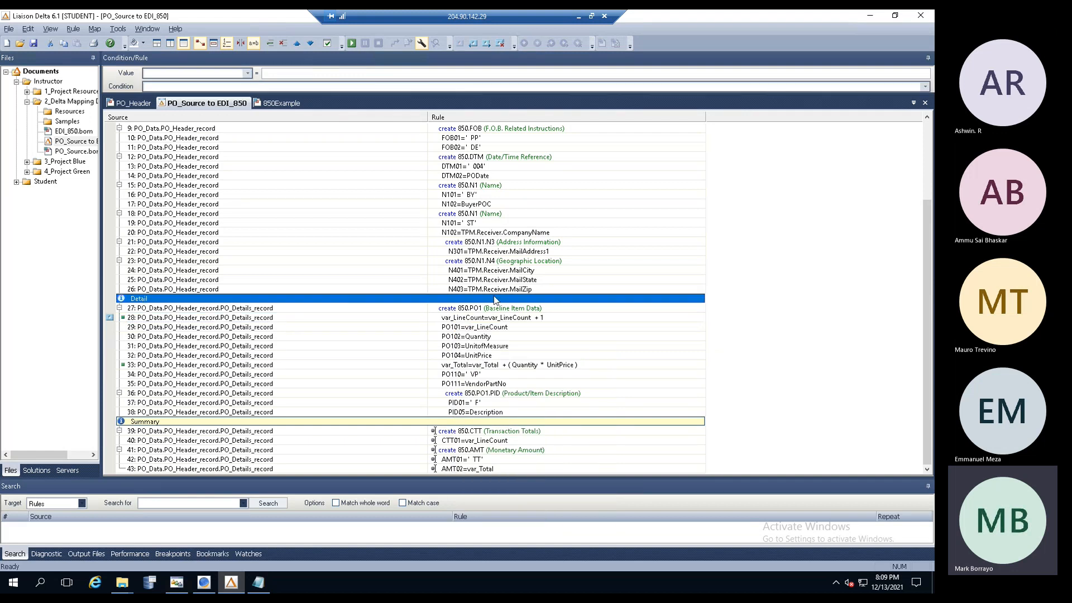
{"action": "left_click", "coordinate": [176, 422]}
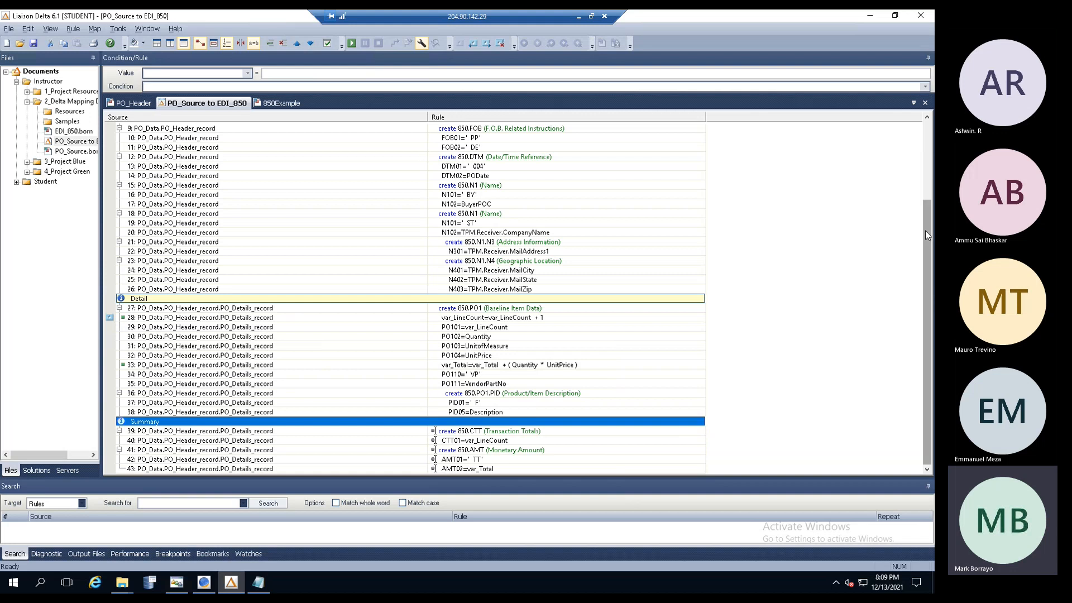
{"action": "scroll", "coordinate": [926, 230], "scroll_direction": "up", "scroll_amount": 5}
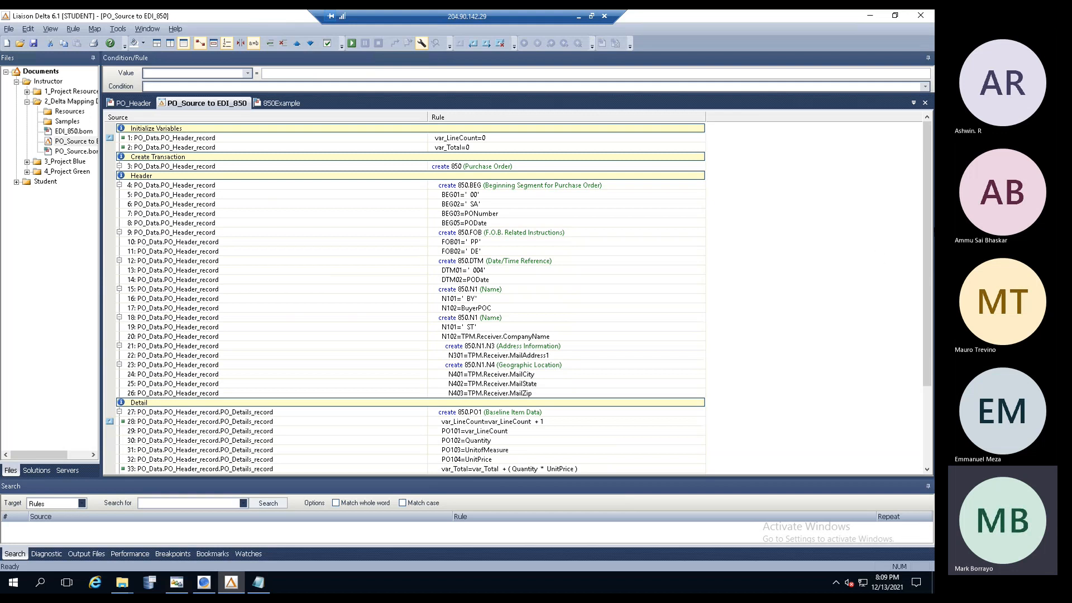
- Review the later rules: line counter increment, PO101 from var_LineCount, var_Total accumulation and AMT02
{"action": "left_click_drag", "start_coordinate": [924, 277], "coordinate": [922, 373]}
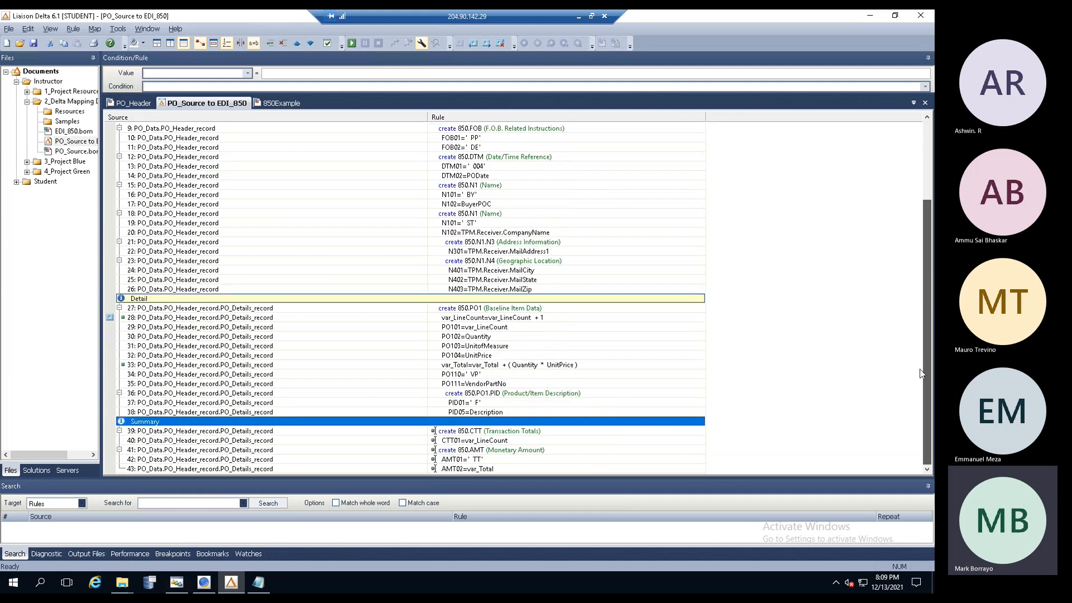
{"action": "left_click", "coordinate": [486, 365]}
{"action": "left_click", "coordinate": [436, 318]}
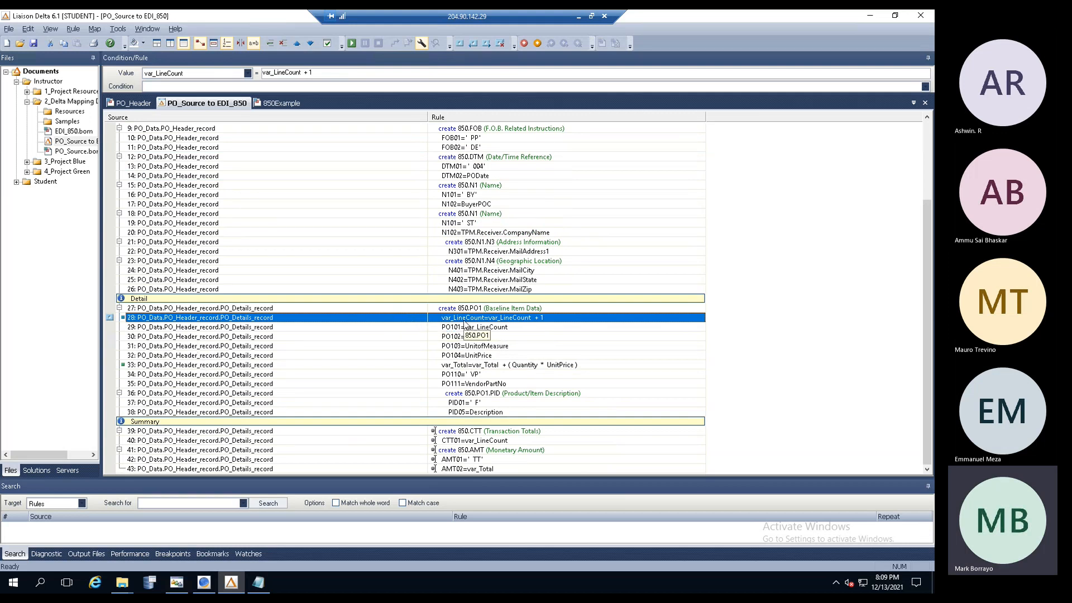
{"action": "left_click", "coordinate": [500, 329]}
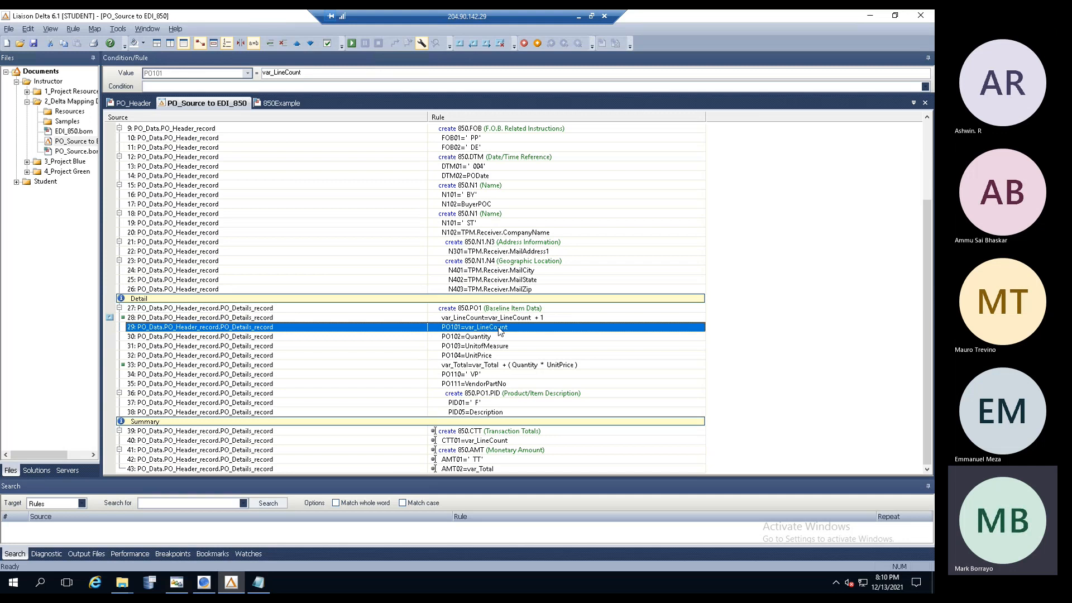
{"action": "left_click", "coordinate": [461, 367]}
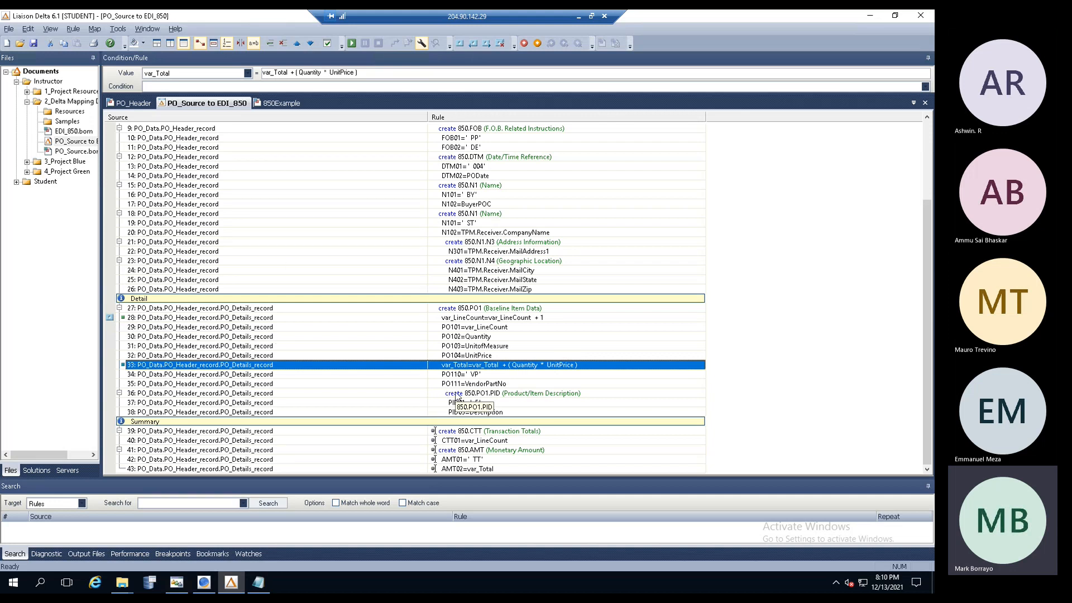
{"action": "left_click", "coordinate": [478, 469]}
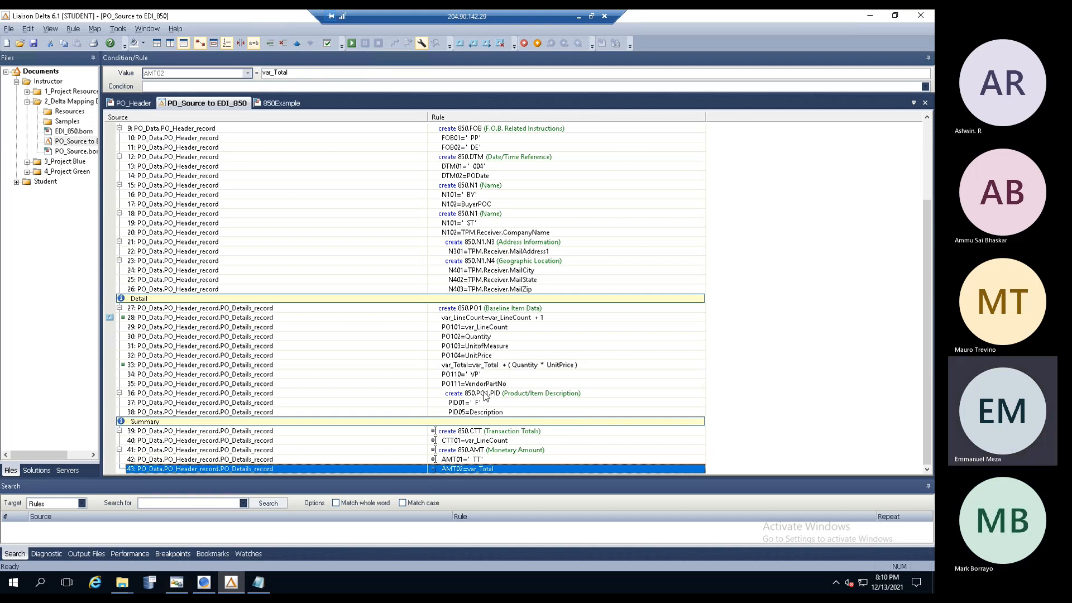
{"action": "left_click", "coordinate": [448, 366]}
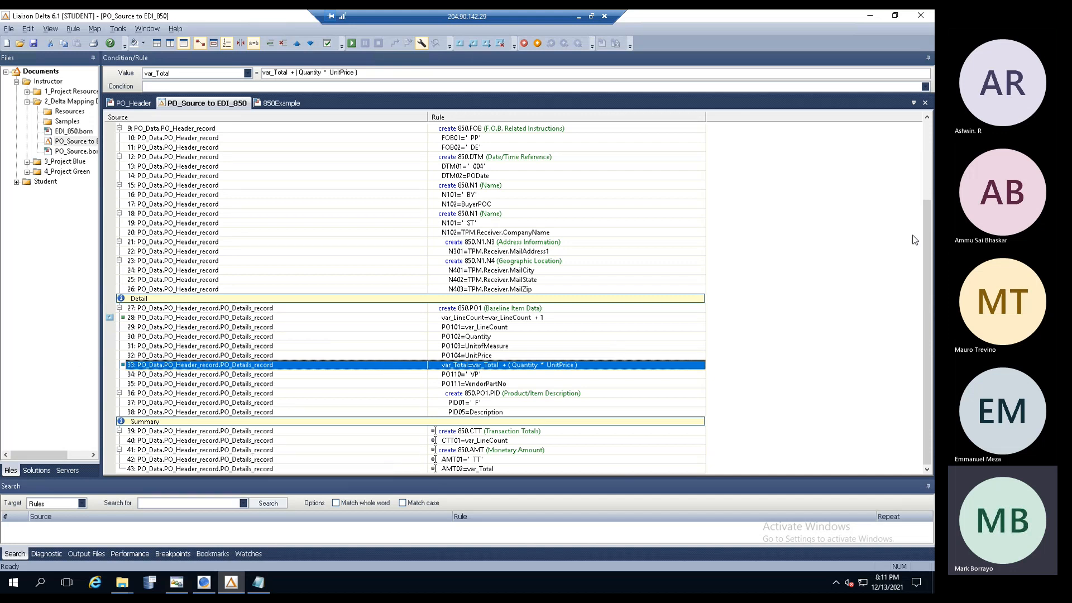
- Scroll back to the top and inspect the var_LineCount=0 and var_Total=0 initialisation rules
{"action": "left_click_drag", "start_coordinate": [925, 231], "coordinate": [837, 126]}
{"action": "left_click", "coordinate": [460, 138]}
{"action": "left_click", "coordinate": [454, 147]}
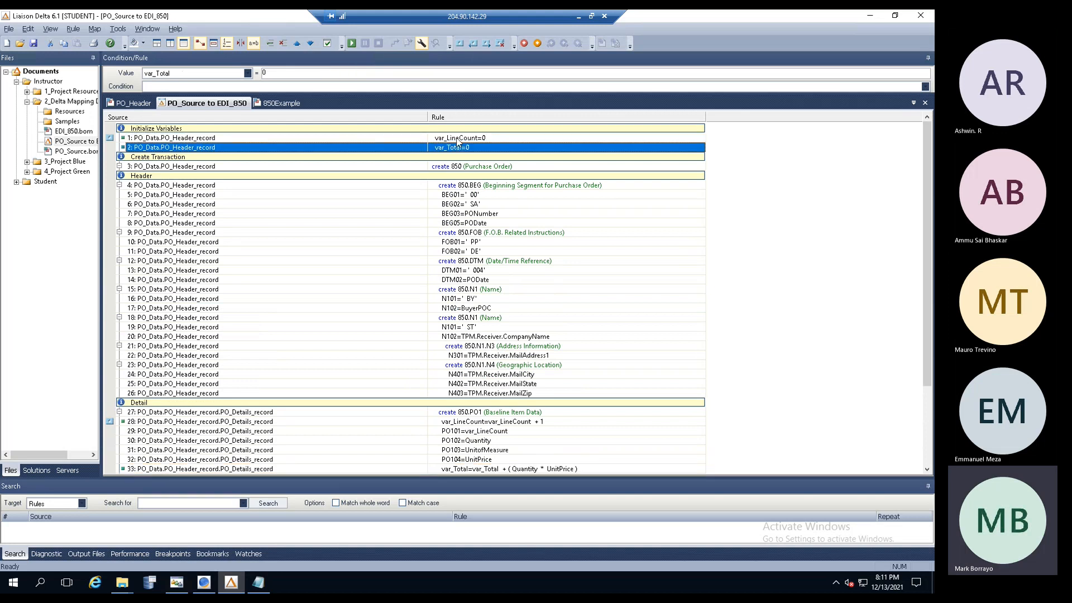
{"action": "left_click", "coordinate": [455, 138]}
{"action": "left_click", "coordinate": [452, 149]}
{"action": "key", "text": "Up"}
{"action": "key", "text": "Down"}
{"action": "left_click", "coordinate": [258, 582]}
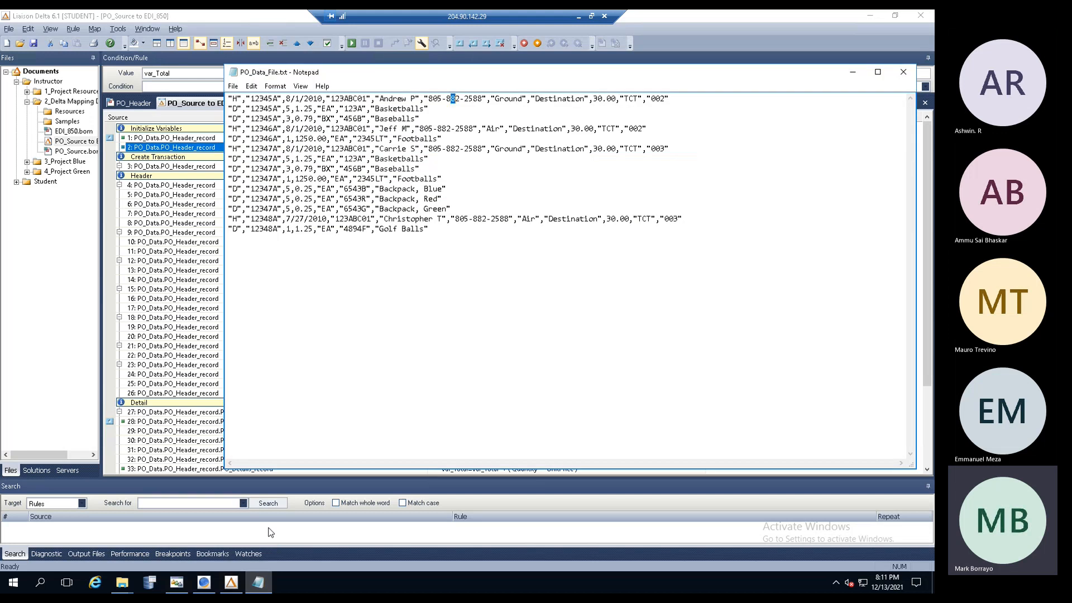
{"action": "left_click", "coordinate": [381, 379]}
{"action": "left_click_drag", "start_coordinate": [228, 98], "coordinate": [670, 99]}
{"action": "left_click_drag", "start_coordinate": [232, 128], "coordinate": [681, 130]}
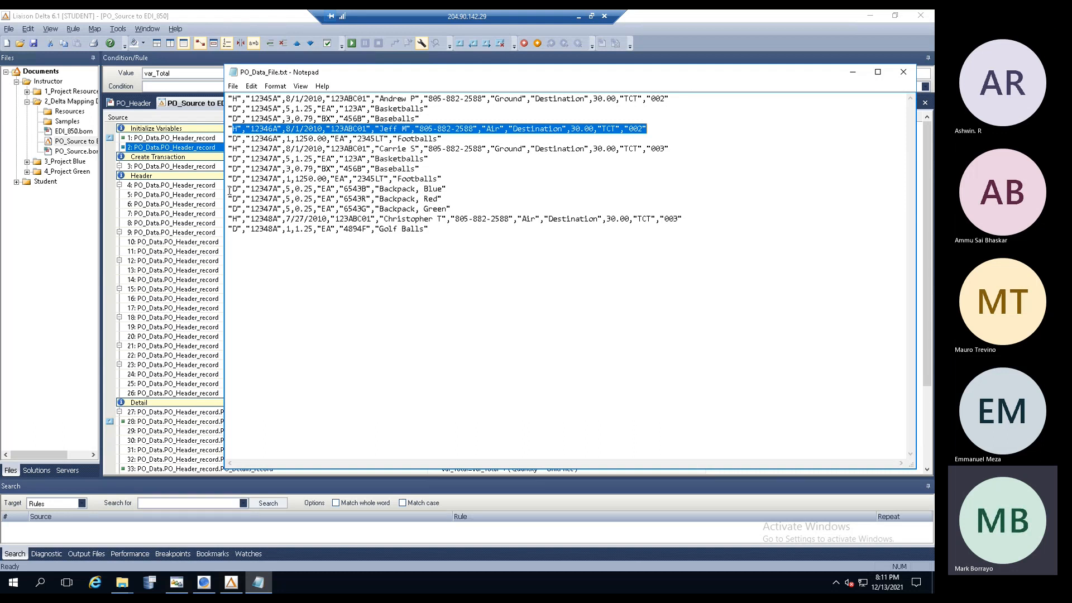
{"action": "left_click_drag", "start_coordinate": [229, 219], "coordinate": [644, 228]}
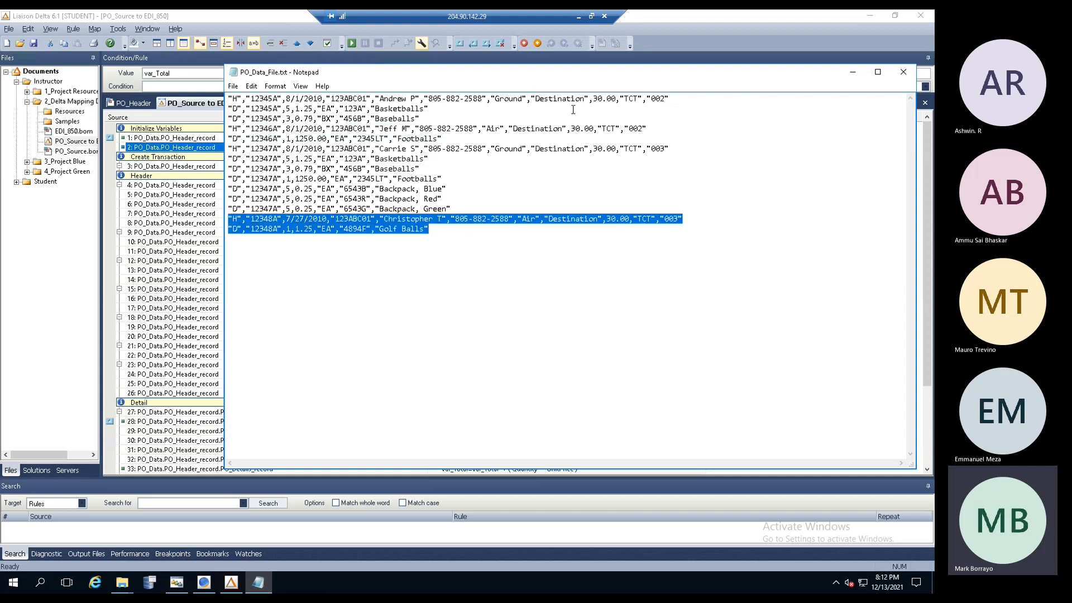
{"action": "left_click", "coordinate": [159, 121]}
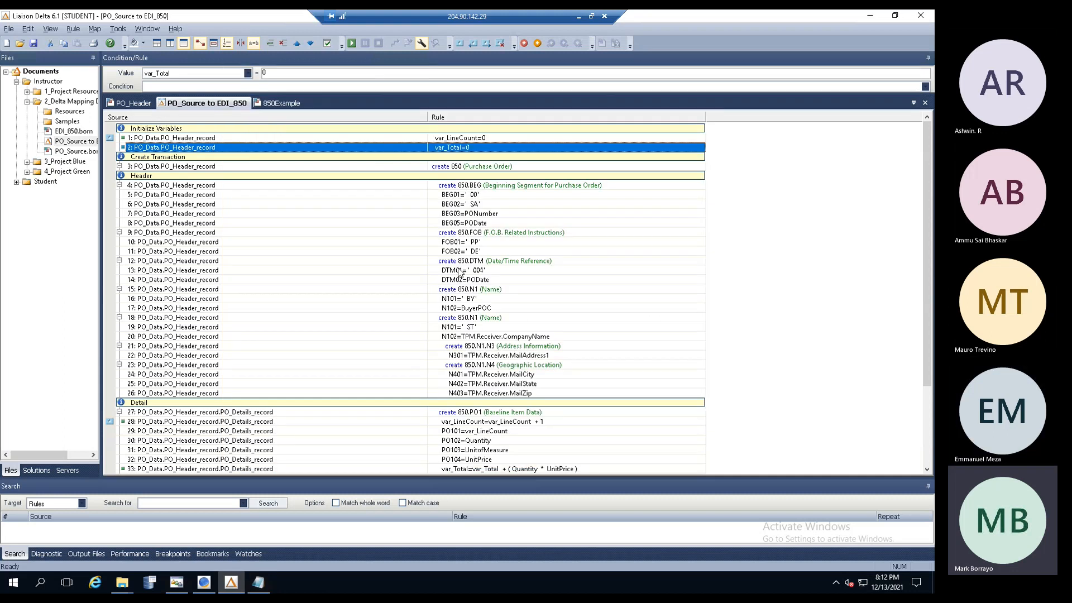
- Re-inspect the var_LineCount=0 and var_Total=0 initialisation rules
{"action": "left_click", "coordinate": [214, 138]}
{"action": "left_click", "coordinate": [211, 148]}
{"action": "left_click", "coordinate": [460, 139]}
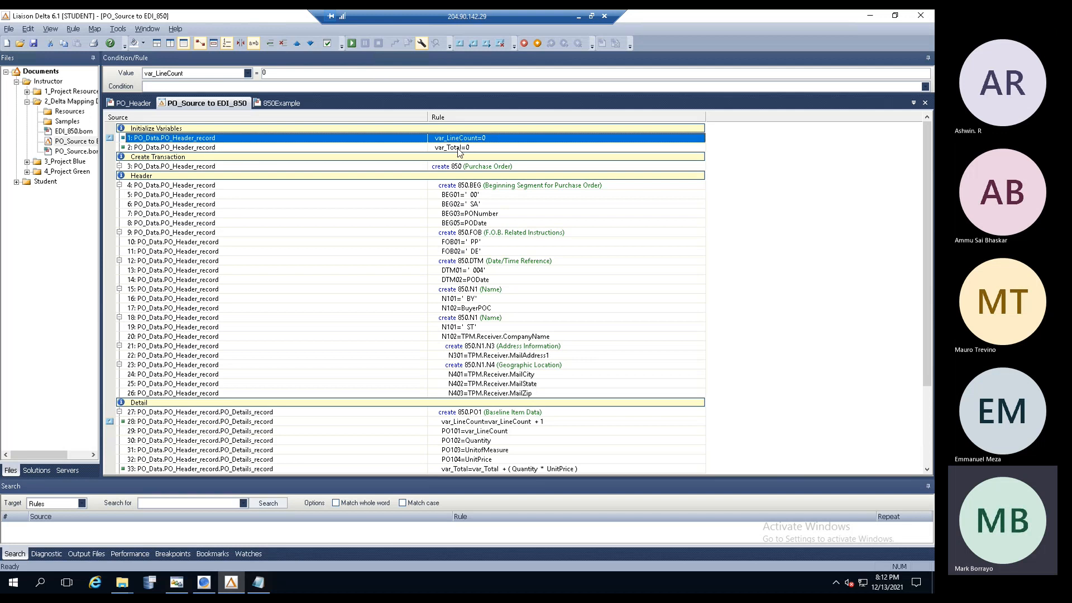
{"action": "left_click", "coordinate": [461, 149]}
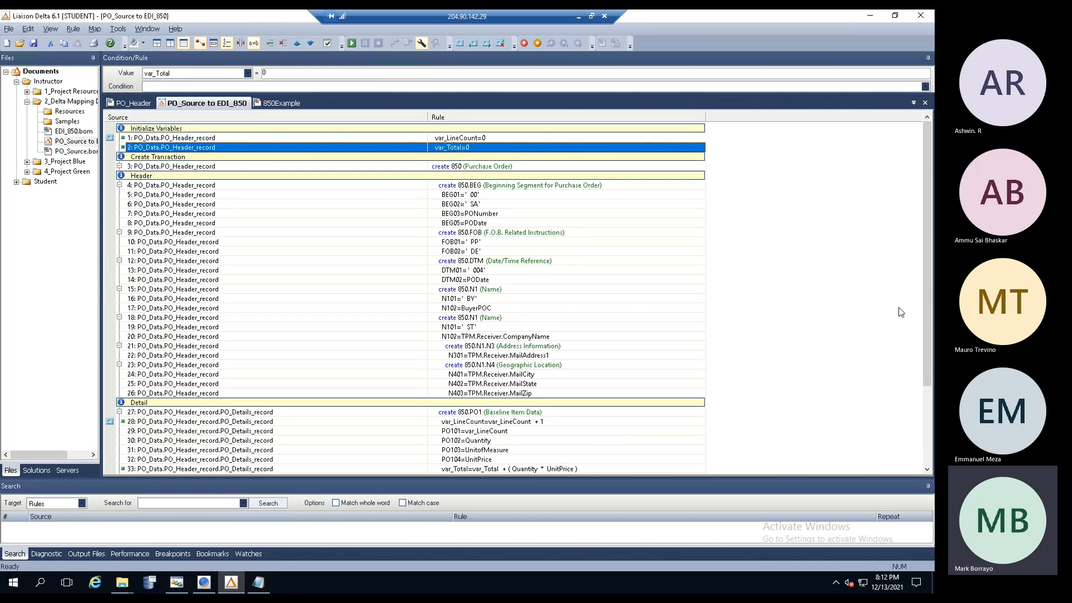
- Review the var_Total accumulation, AMT02 and CTT01 rules, then enlarge the Search pane
{"action": "left_click_drag", "start_coordinate": [923, 287], "coordinate": [912, 463]}
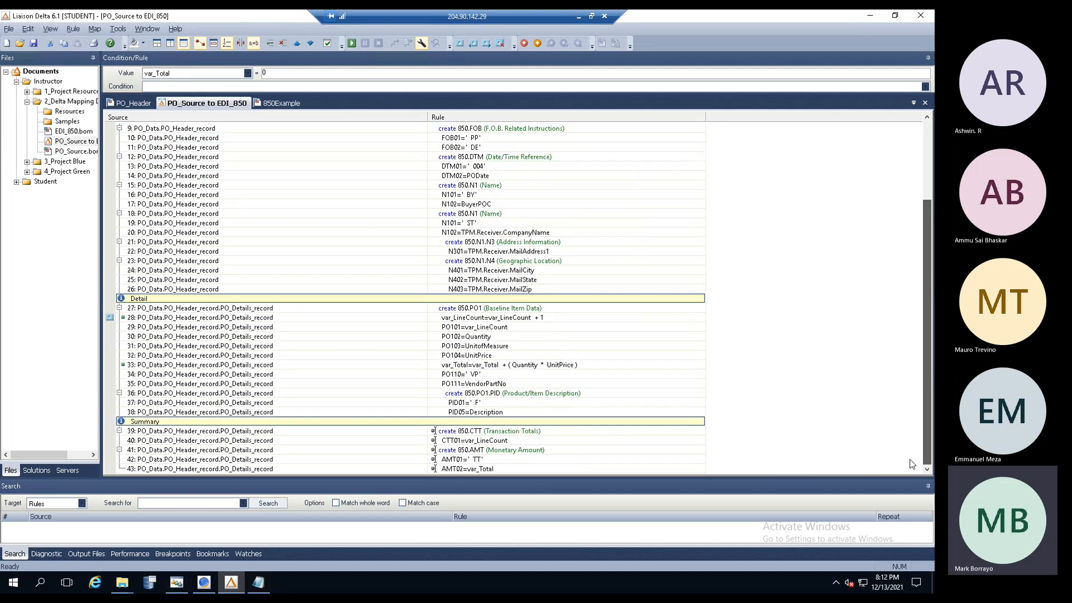
{"action": "left_click", "coordinate": [491, 367]}
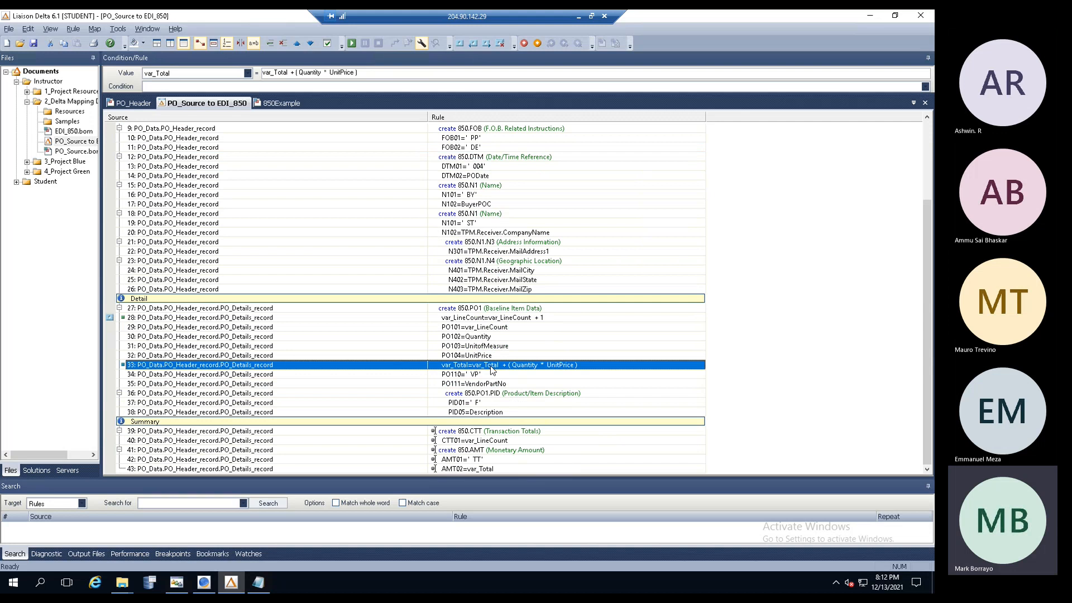
{"action": "left_click", "coordinate": [467, 469]}
{"action": "left_click", "coordinate": [466, 444]}
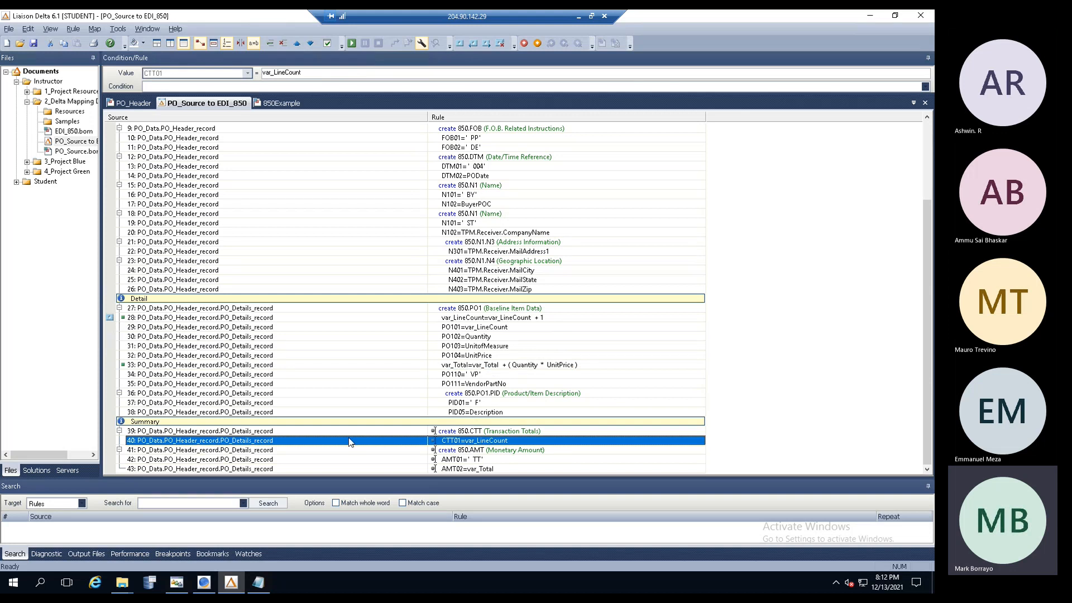
{"action": "left_click_drag", "start_coordinate": [356, 479], "coordinate": [369, 369]}
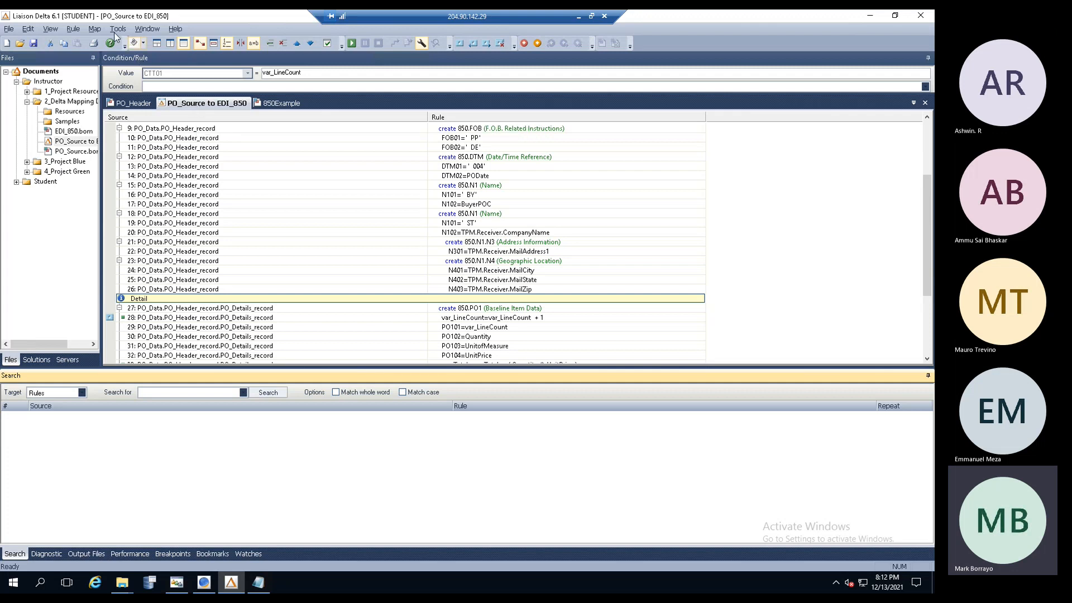
- In Map Properties keep Global Enterprises as sender, suppress empty segments, and disable rule-execution logging
{"action": "left_click", "coordinate": [93, 30]}
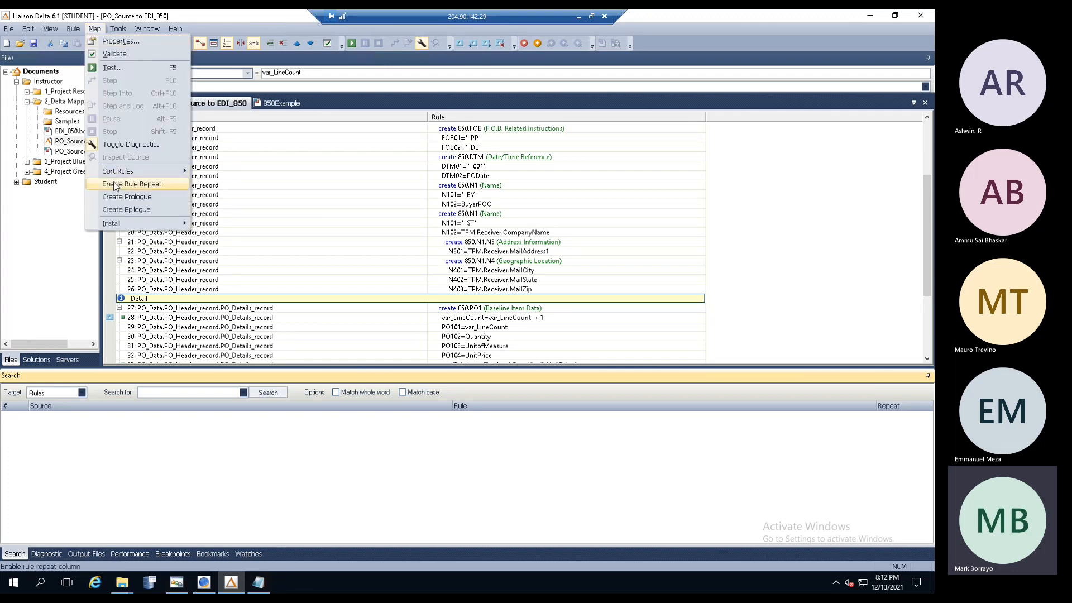
{"action": "left_click", "coordinate": [120, 41]}
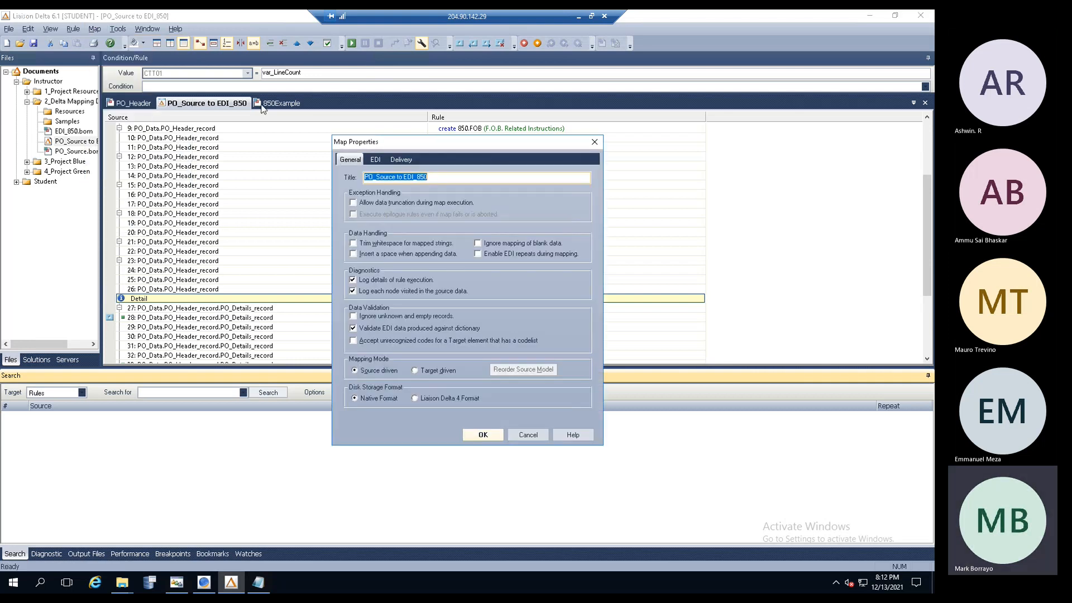
{"action": "left_click", "coordinate": [401, 161]}
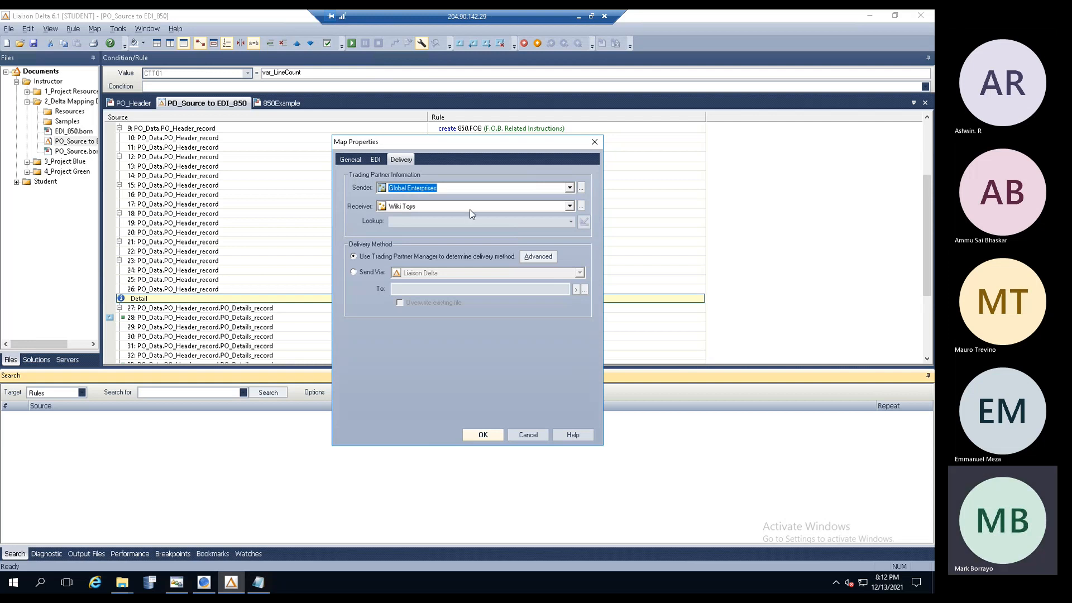
{"action": "left_click", "coordinate": [570, 188]}
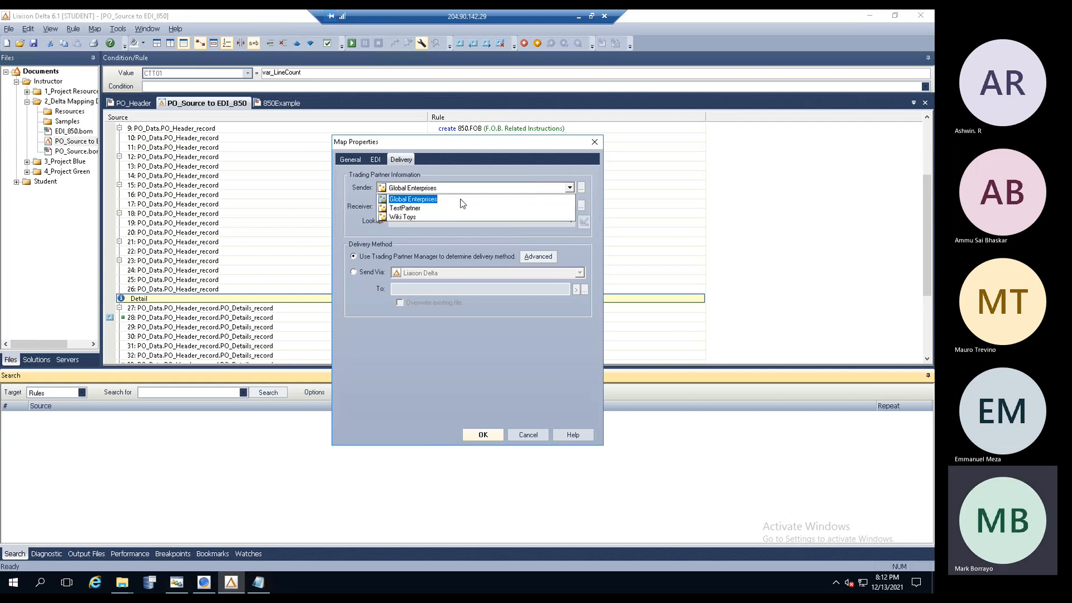
{"action": "left_click", "coordinate": [439, 202]}
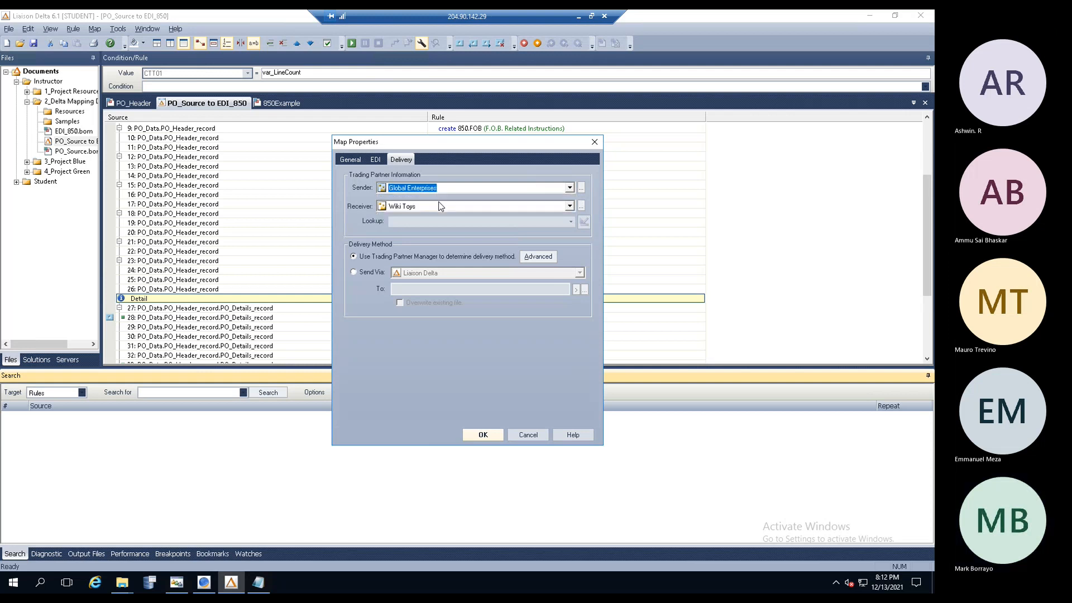
{"action": "left_click", "coordinate": [375, 160]}
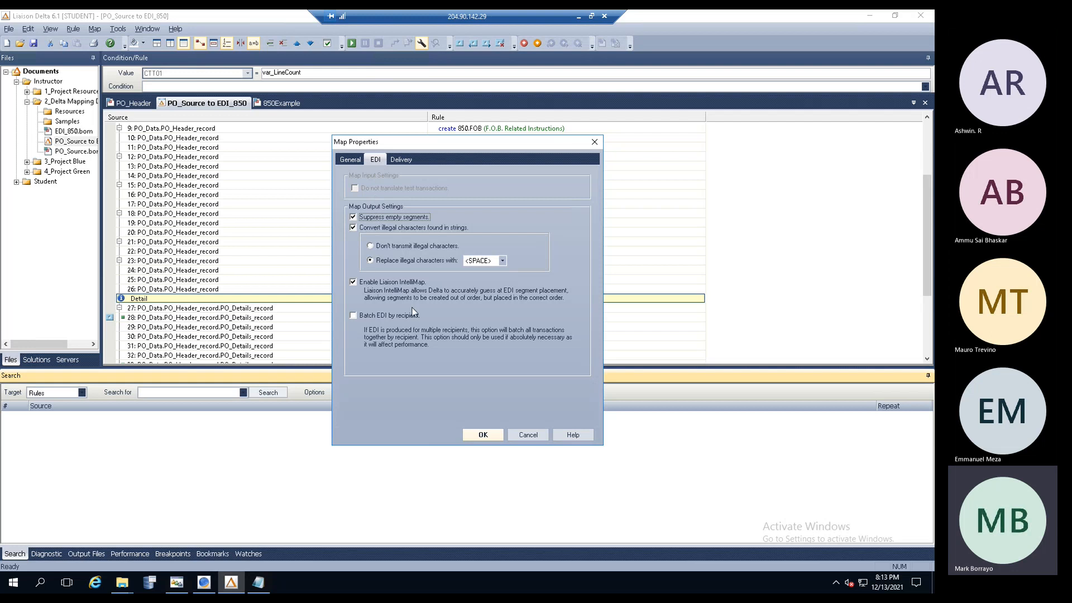
{"action": "left_click", "coordinate": [353, 217]}
{"action": "left_click", "coordinate": [350, 160]}
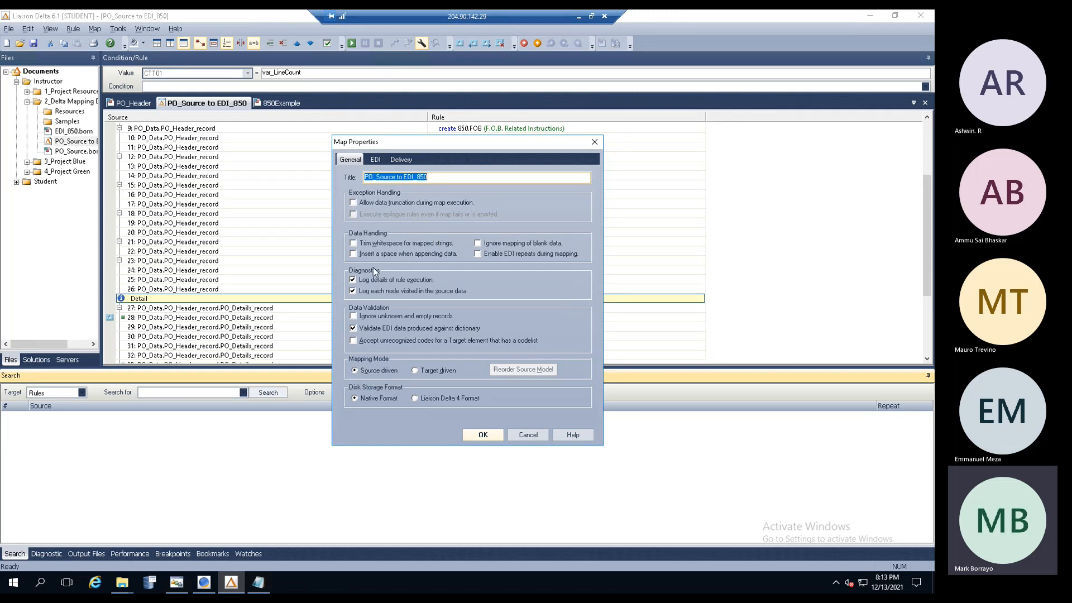
{"action": "left_click", "coordinate": [353, 279]}
{"action": "left_click", "coordinate": [481, 435]}
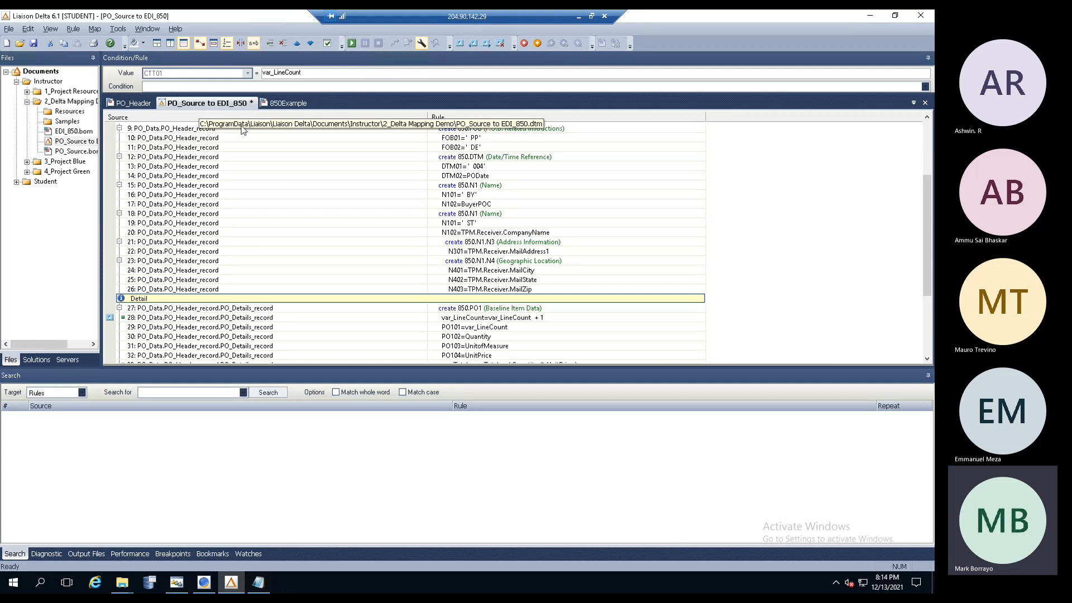
- Start a map test using PO_Data_File.txt from the Samples folder as source data
{"action": "left_click", "coordinate": [94, 30]}
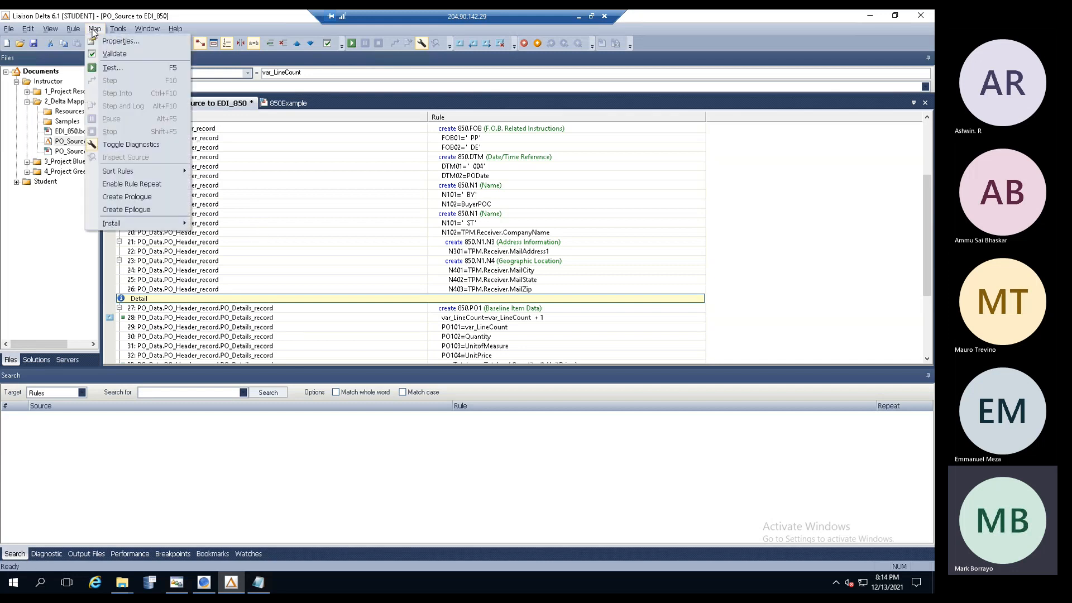
{"action": "left_click", "coordinate": [99, 67]}
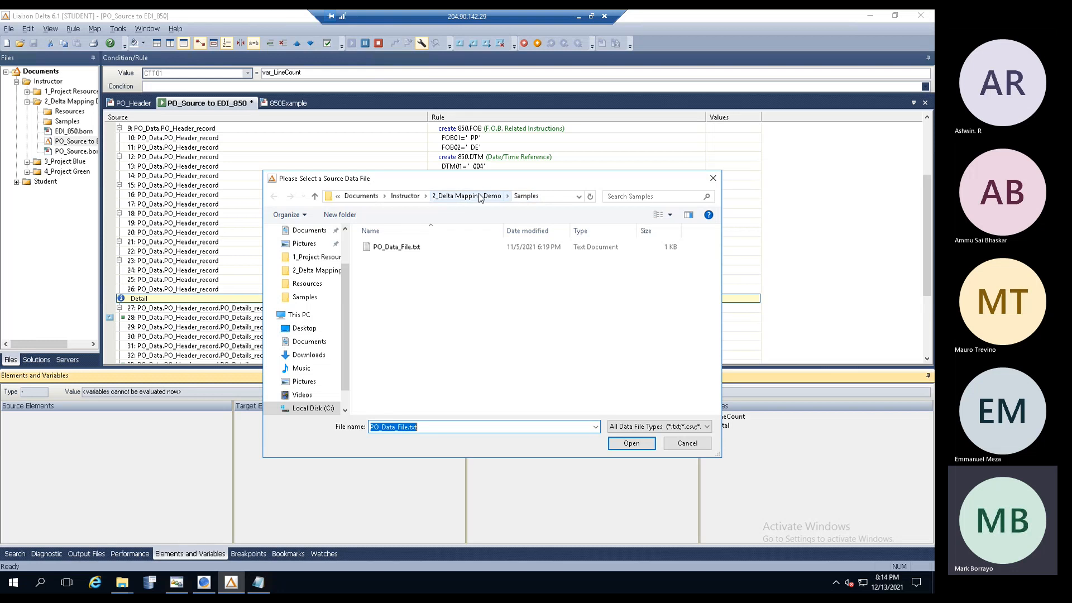
{"action": "left_click", "coordinate": [396, 248]}
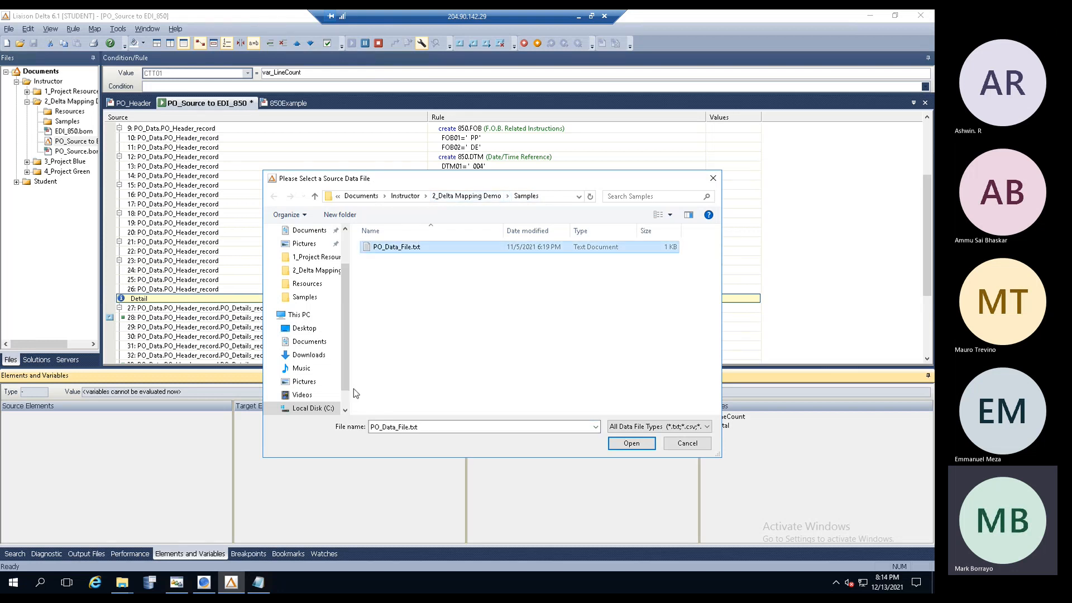
{"action": "left_click", "coordinate": [259, 583]}
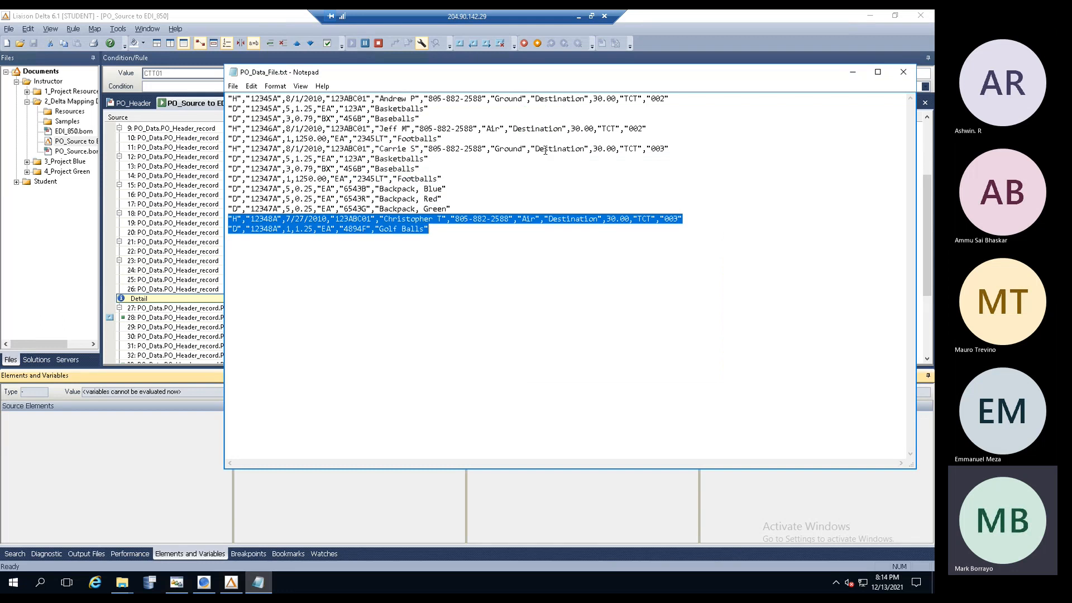
{"action": "left_click", "coordinate": [850, 74]}
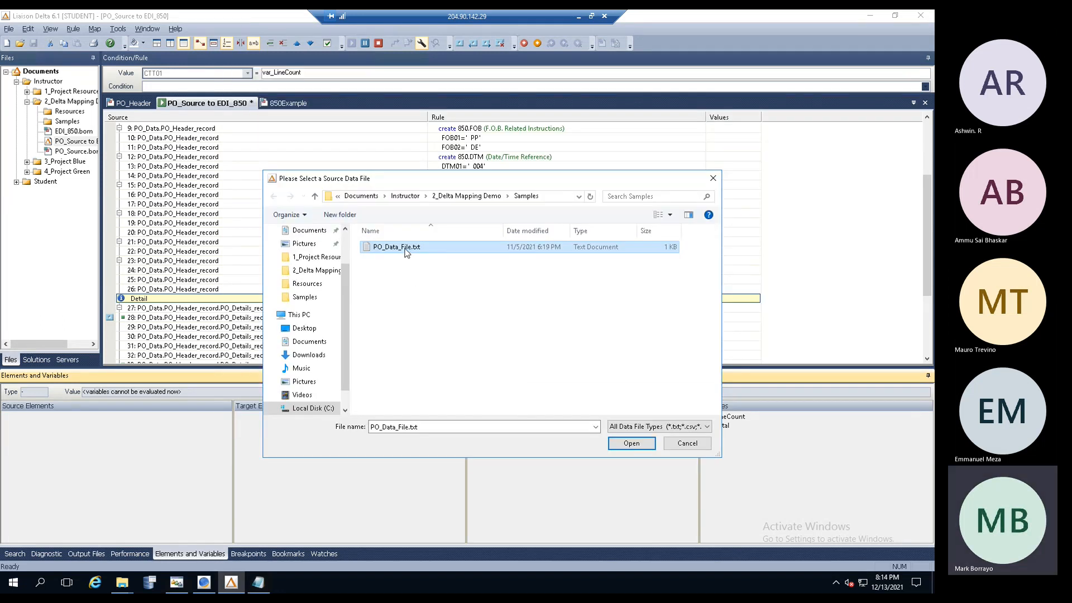
- Run the test and minimize the resulting 850 output in Liaison EDI Notepad
{"action": "left_click", "coordinate": [630, 442]}
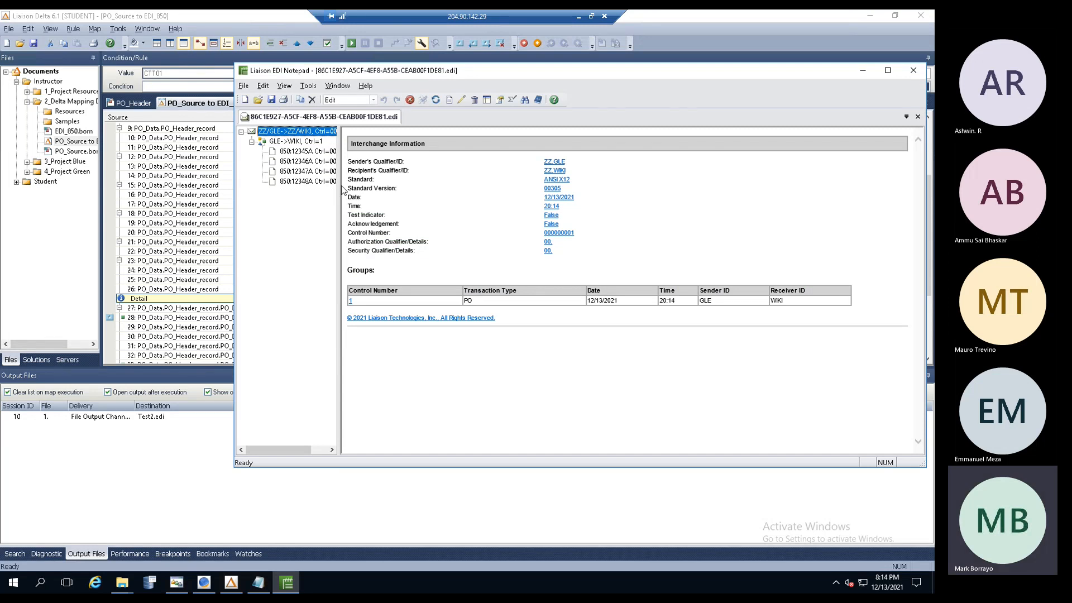
{"action": "left_click", "coordinate": [864, 73]}
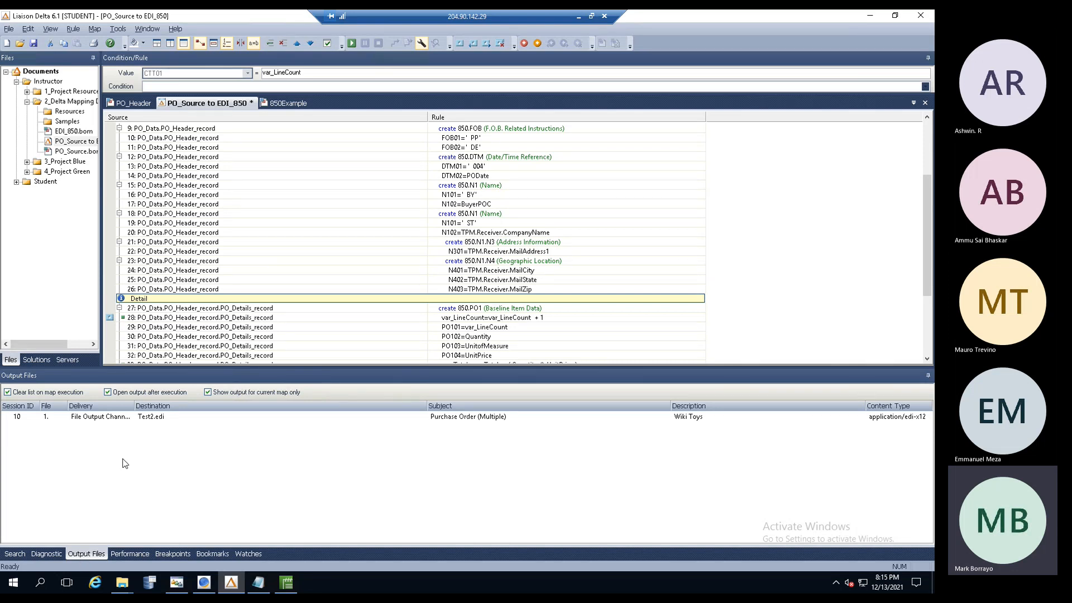
- Adjust Output Files columns (narrow Destination, reveal Time, fit Env Control), then show the Diagnostic log
{"action": "left_click_drag", "start_coordinate": [133, 406], "coordinate": [191, 404]}
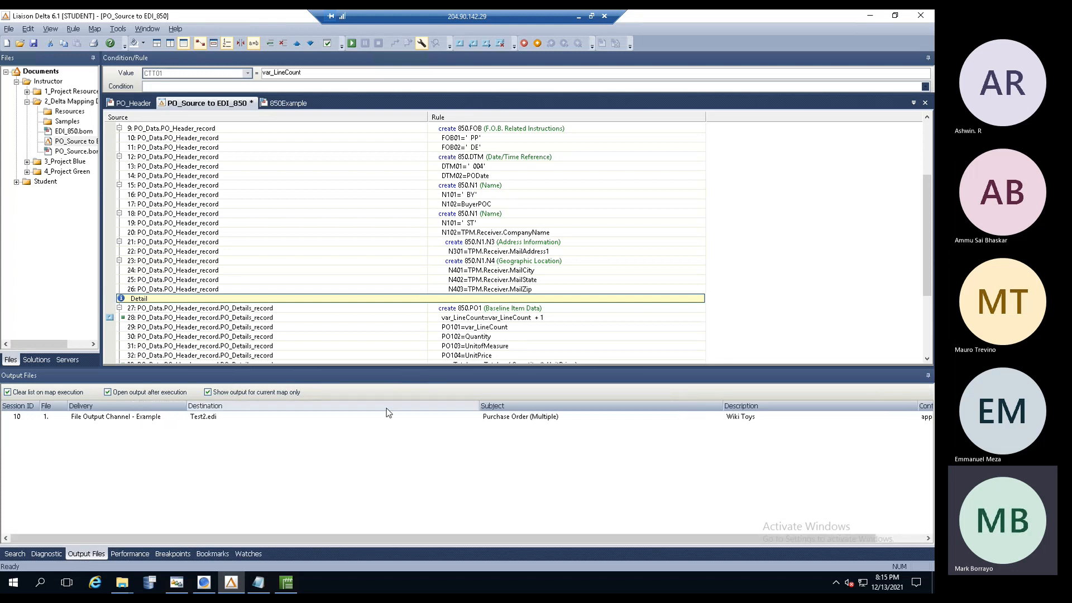
{"action": "left_click_drag", "start_coordinate": [478, 407], "coordinate": [303, 407]}
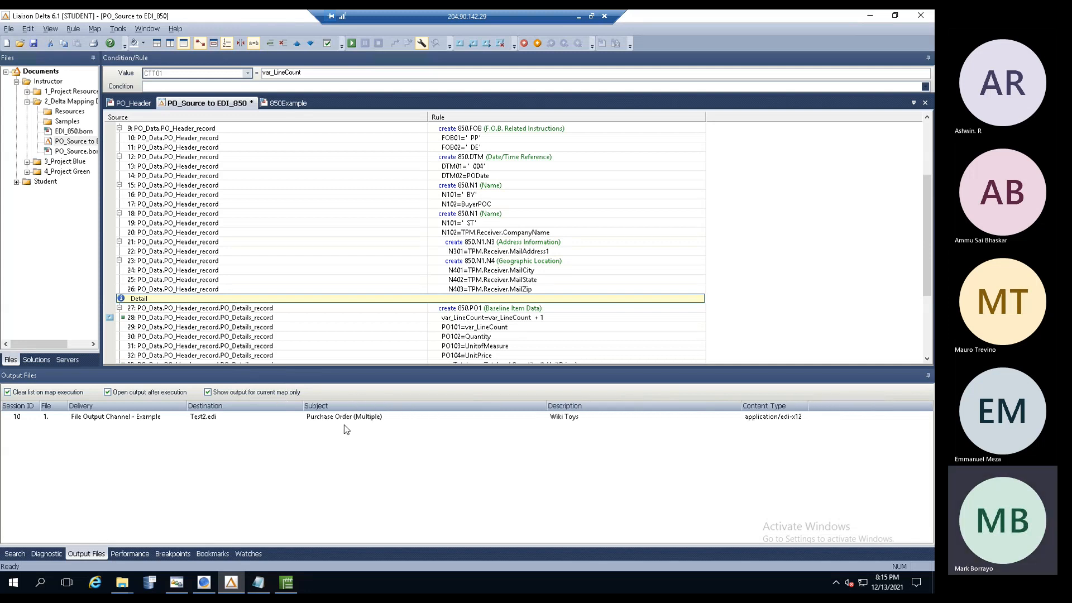
{"action": "mouse_move", "coordinate": [175, 587]}
{"action": "mouse_move", "coordinate": [810, 406]}
{"action": "left_mouse_down"}
{"action": "mouse_move", "coordinate": [867, 401]}
{"action": "mouse_move", "coordinate": [820, 406]}
{"action": "mouse_move", "coordinate": [864, 403]}
{"action": "mouse_move", "coordinate": [829, 406]}
{"action": "left_mouse_up"}
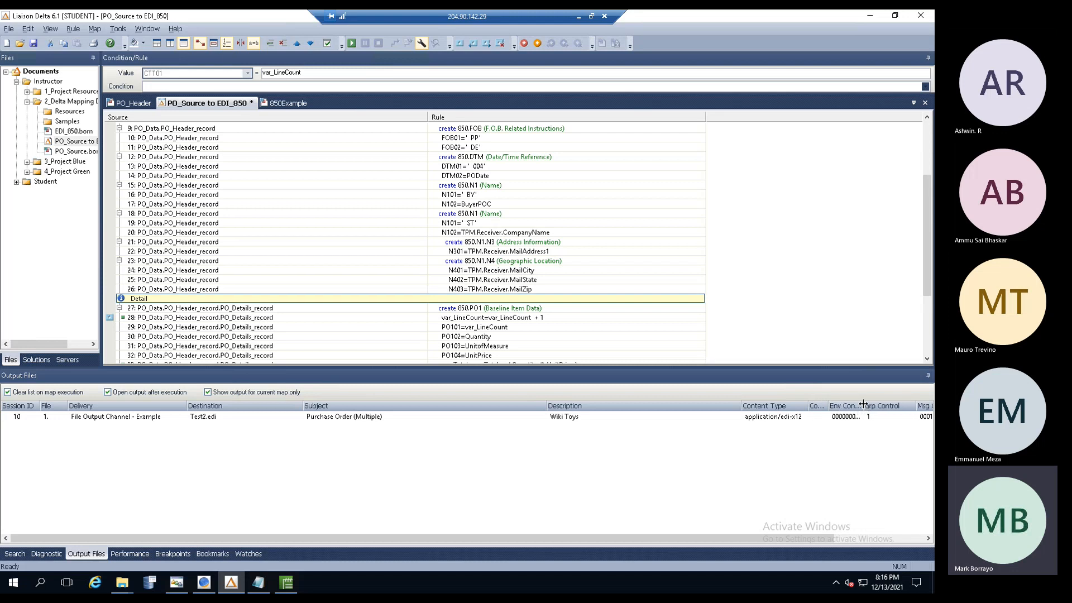
{"action": "double_click", "coordinate": [864, 406]}
{"action": "left_click_drag", "start_coordinate": [793, 537], "coordinate": [872, 537]}
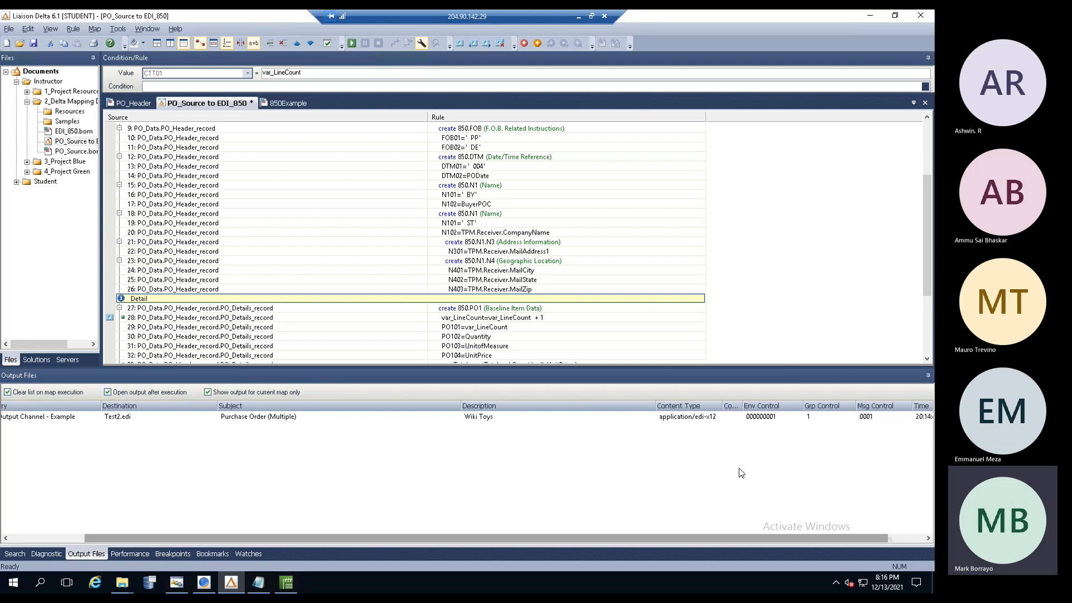
{"action": "left_click_drag", "start_coordinate": [616, 539], "coordinate": [426, 543]}
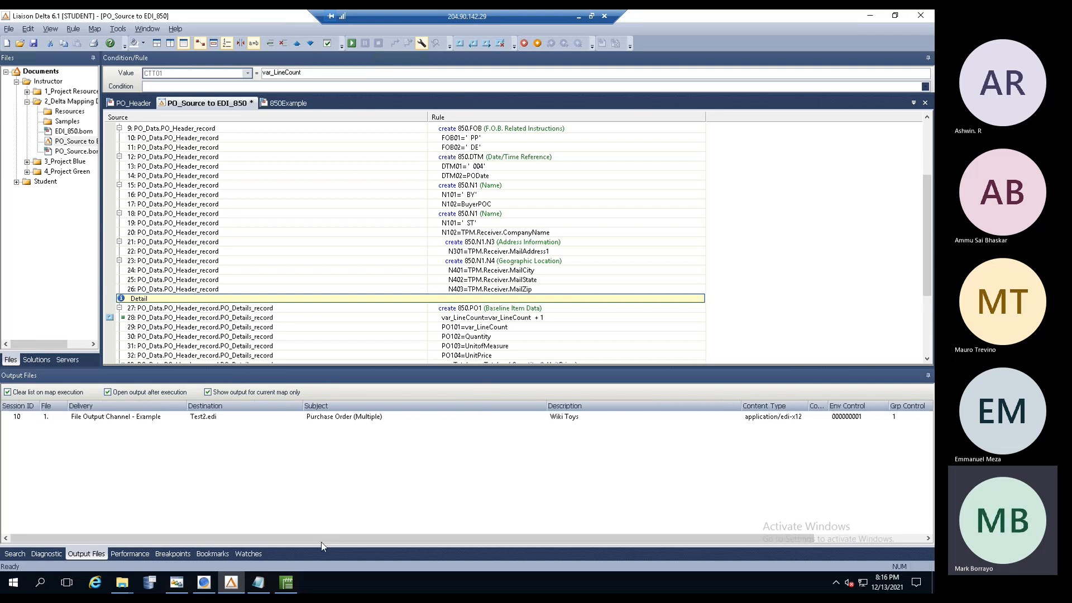
{"action": "left_click", "coordinate": [44, 554]}
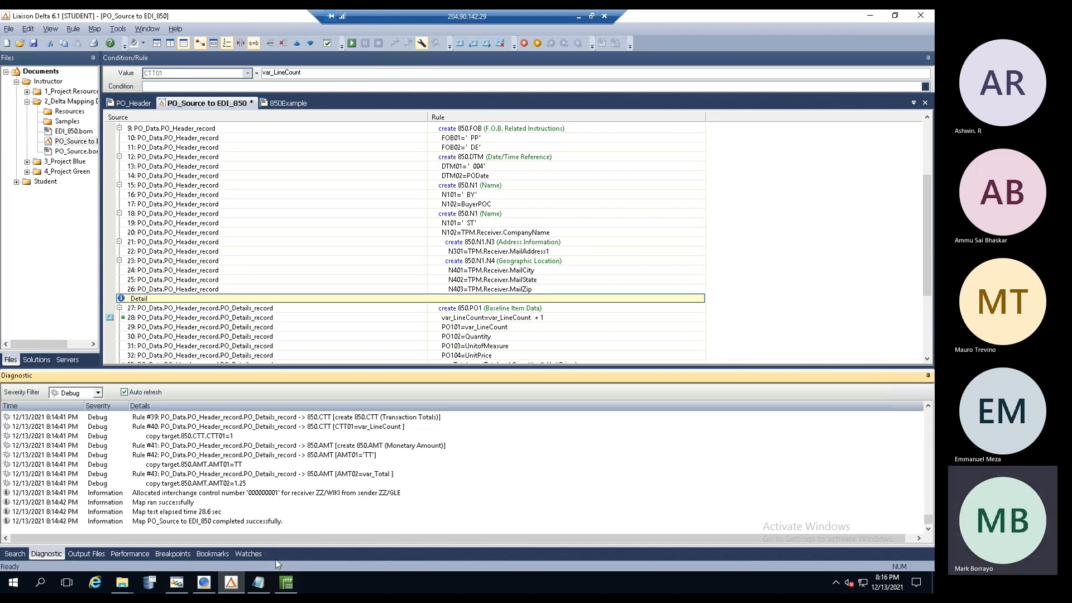
- Rerun the map test, minimize the EDI output, and view the new Diagnostic log
{"action": "left_click", "coordinate": [258, 583]}
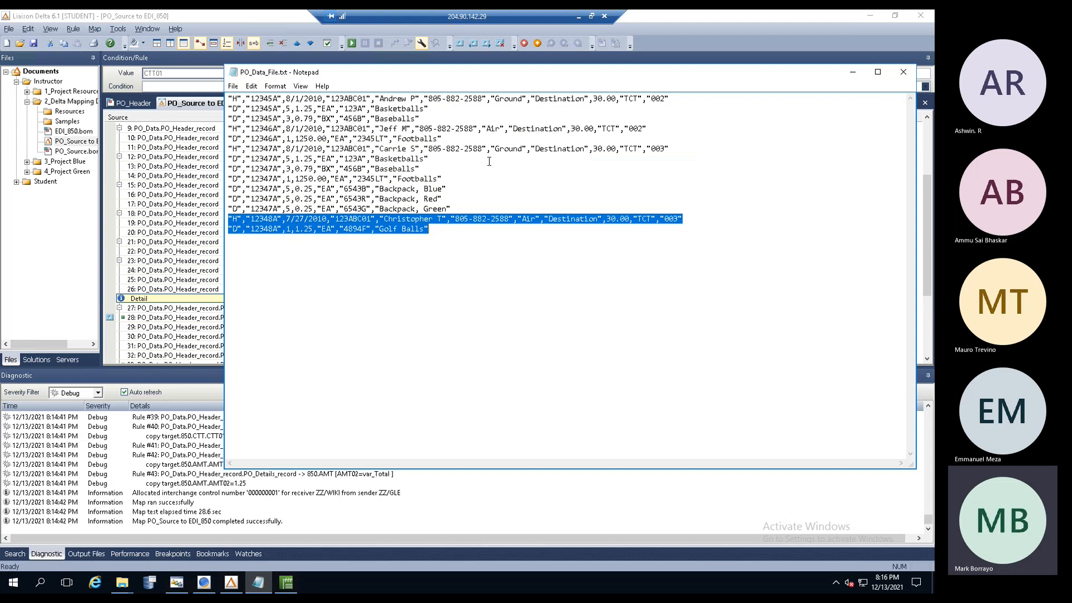
{"action": "left_click", "coordinate": [472, 492]}
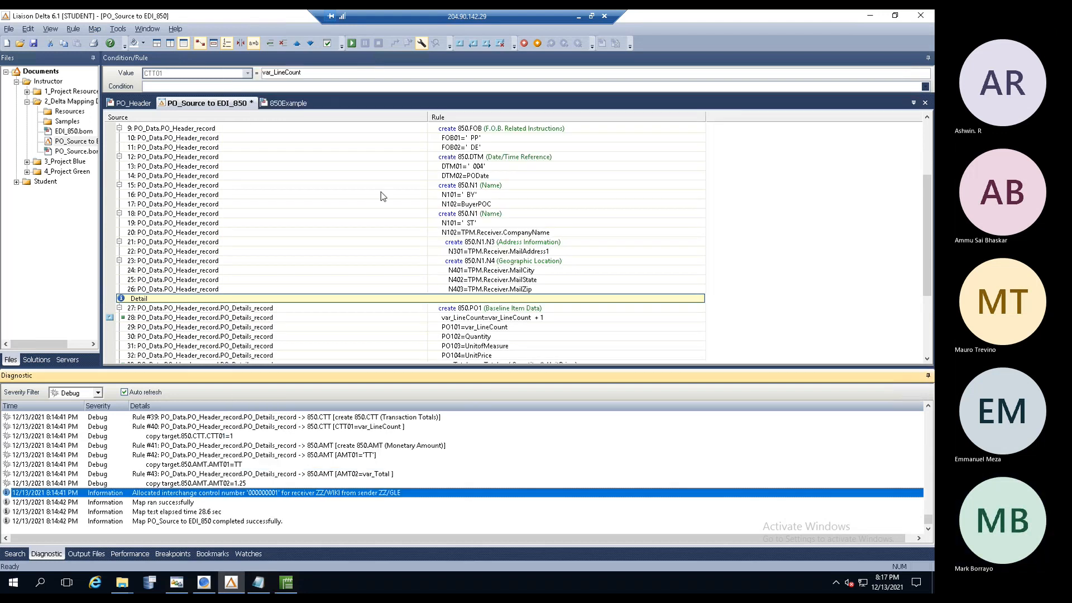
{"action": "left_click", "coordinate": [353, 43]}
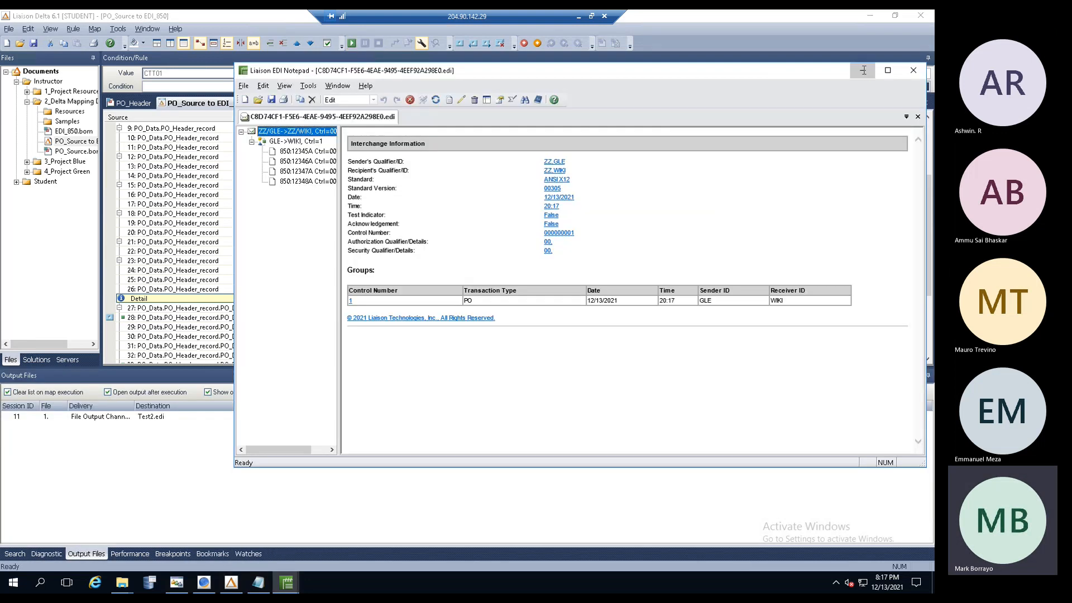
{"action": "left_click", "coordinate": [863, 70]}
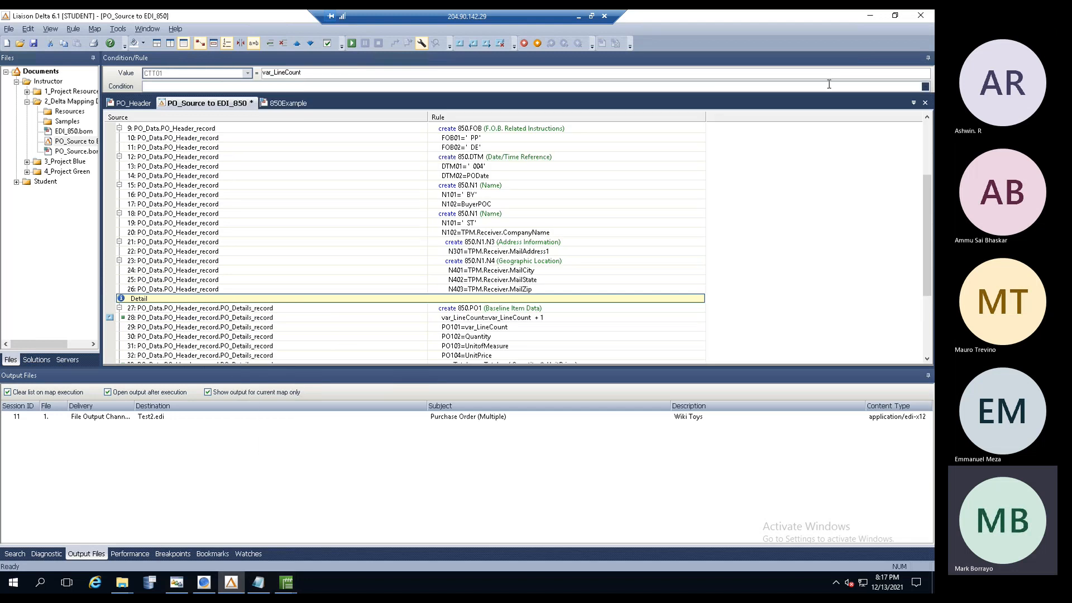
{"action": "left_click", "coordinate": [48, 556]}
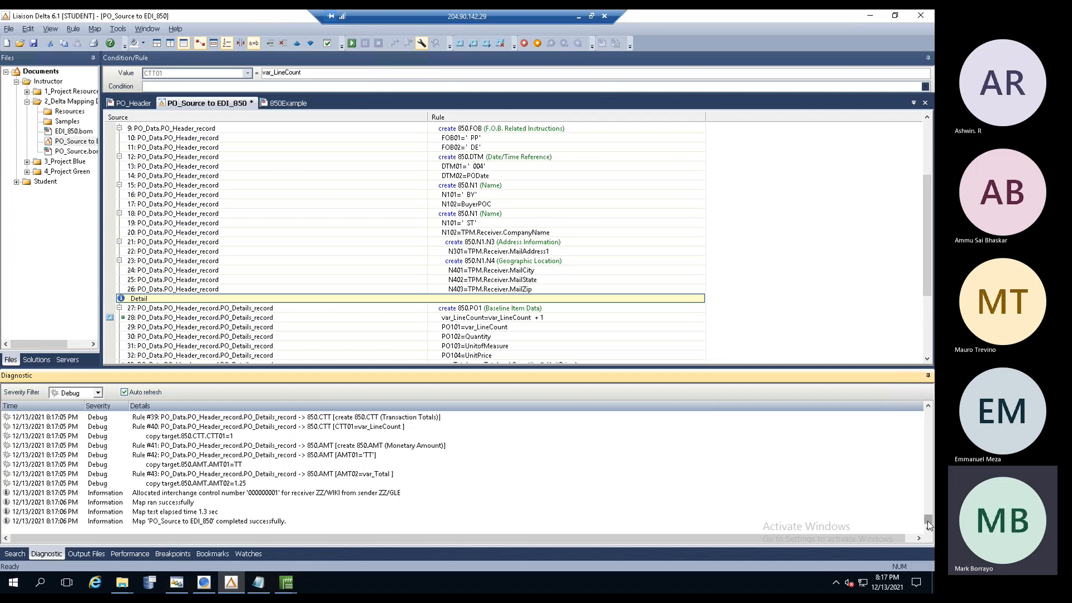
- Scroll the Diagnostic log to its start and inspect the record #1, header and recordid=H entries
{"action": "left_click_drag", "start_coordinate": [929, 525], "coordinate": [920, 397]}
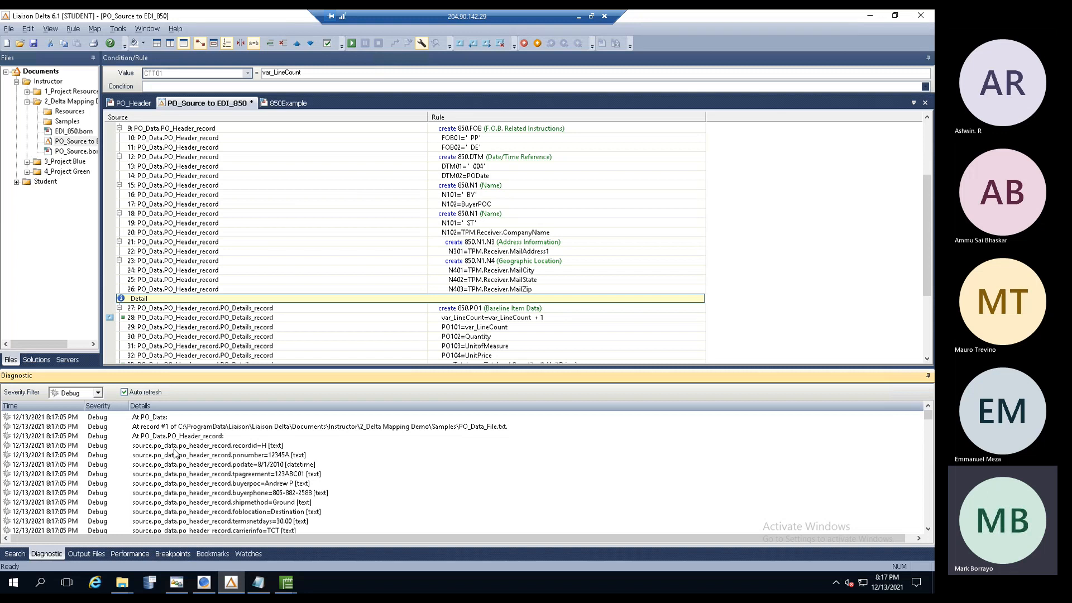
{"action": "left_click", "coordinate": [158, 426]}
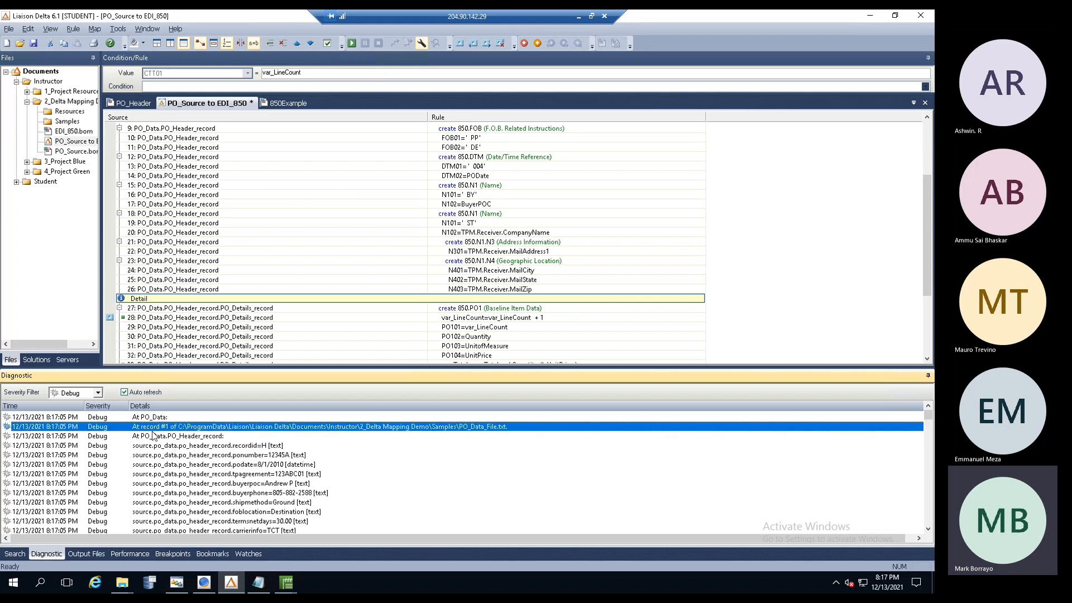
{"action": "left_click", "coordinate": [153, 436]}
{"action": "left_click", "coordinate": [150, 446]}
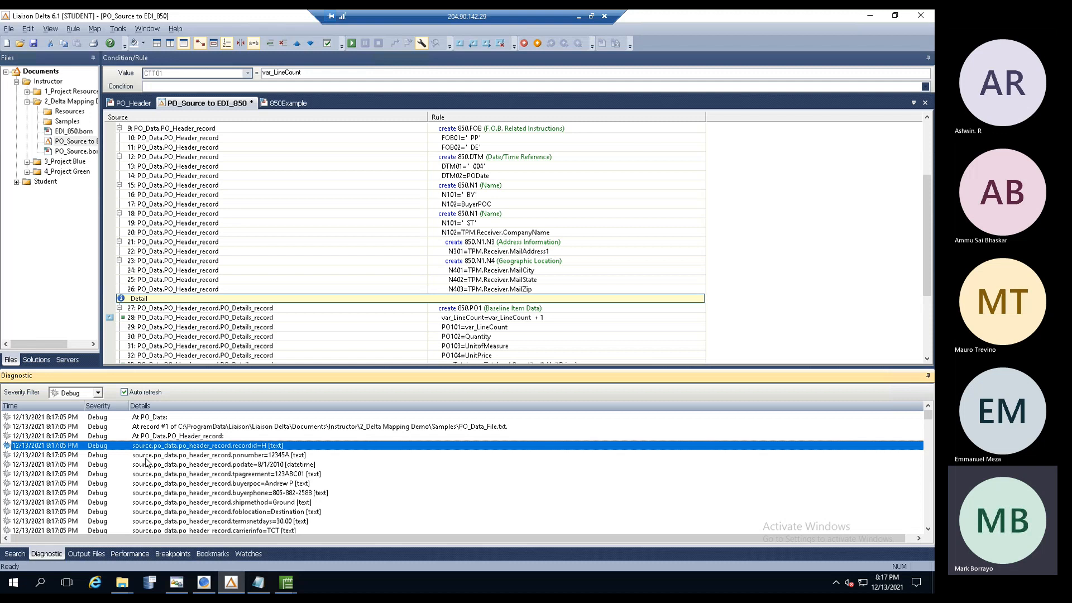
{"action": "left_click", "coordinate": [247, 428]}
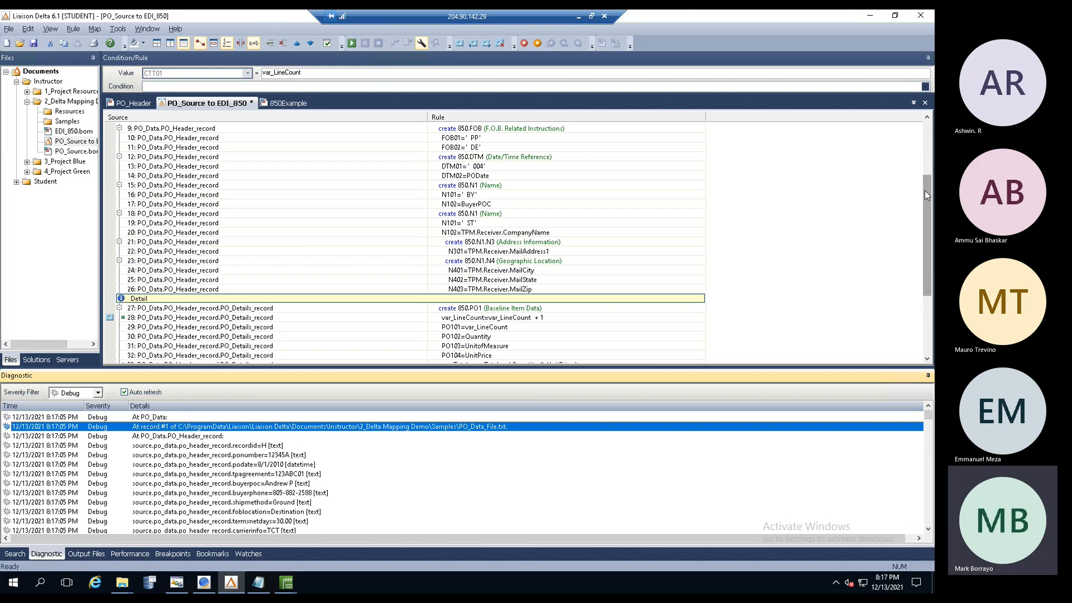
{"action": "left_click_drag", "start_coordinate": [925, 194], "coordinate": [924, 142]}
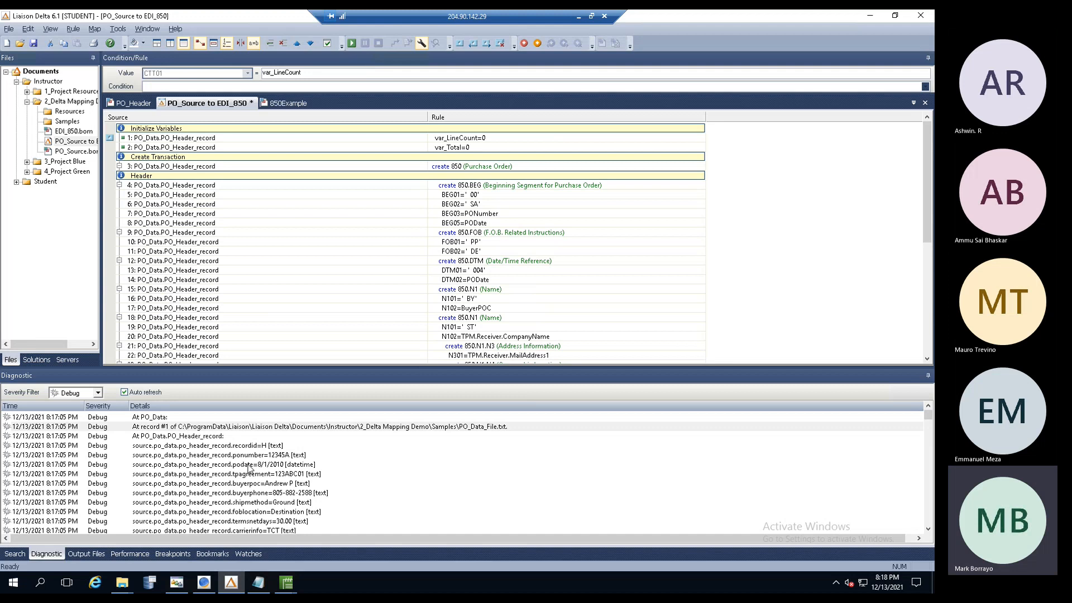
- Open PO_Header and look through PODate, TPAgreement, BuyerPOC, BuyerPhone, ShipMethod, FOBLocation and PONumber fields
{"action": "left_click", "coordinate": [132, 105]}
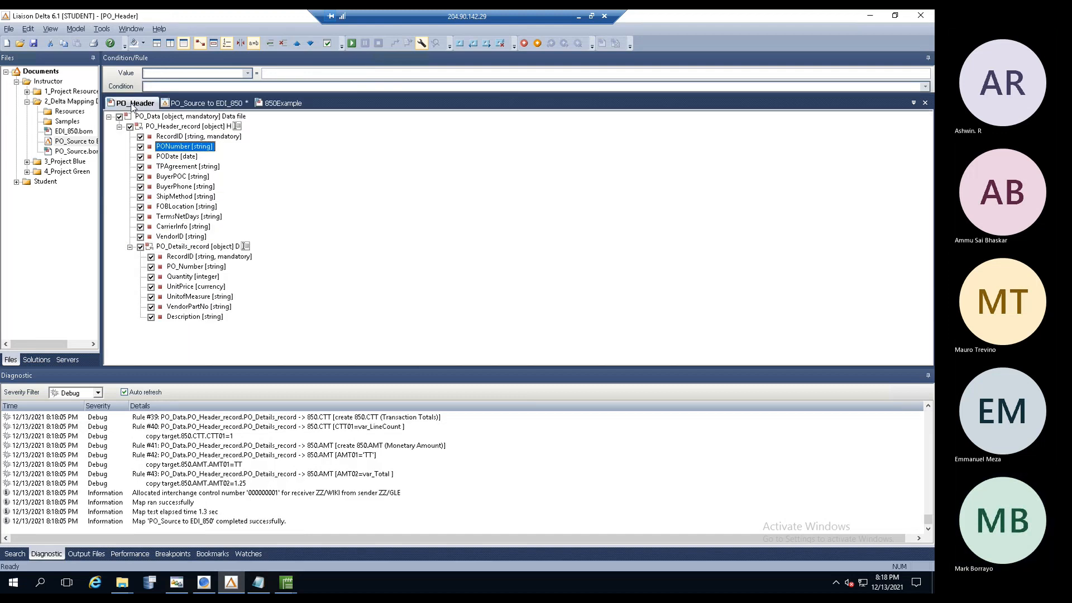
{"action": "left_click", "coordinate": [173, 157]}
{"action": "left_click", "coordinate": [174, 168]}
{"action": "left_click", "coordinate": [175, 178]}
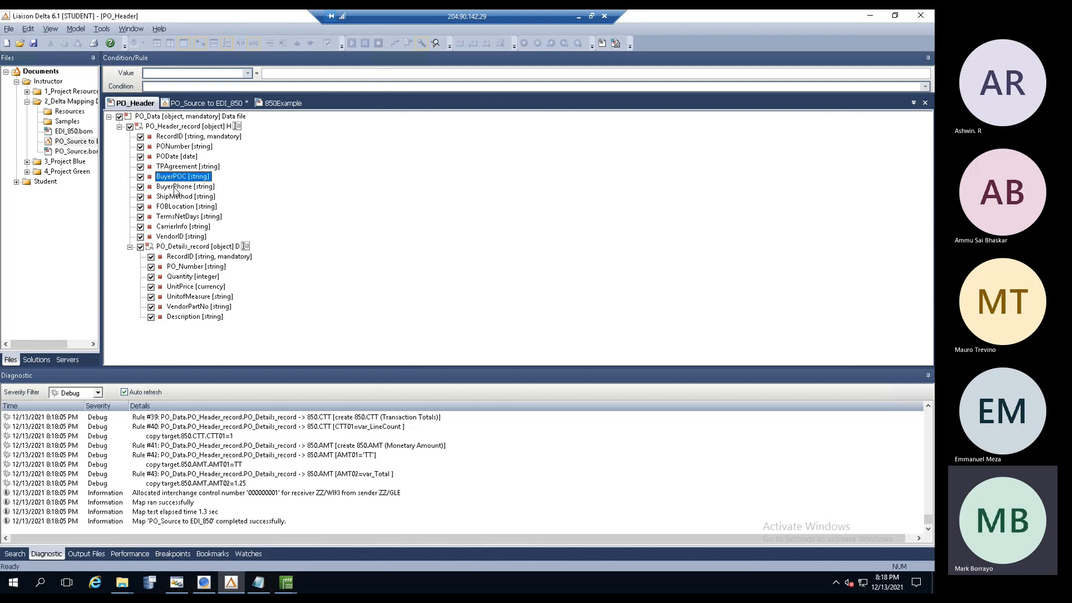
{"action": "left_click", "coordinate": [175, 188]}
{"action": "left_click", "coordinate": [175, 199]}
{"action": "left_click", "coordinate": [176, 208]}
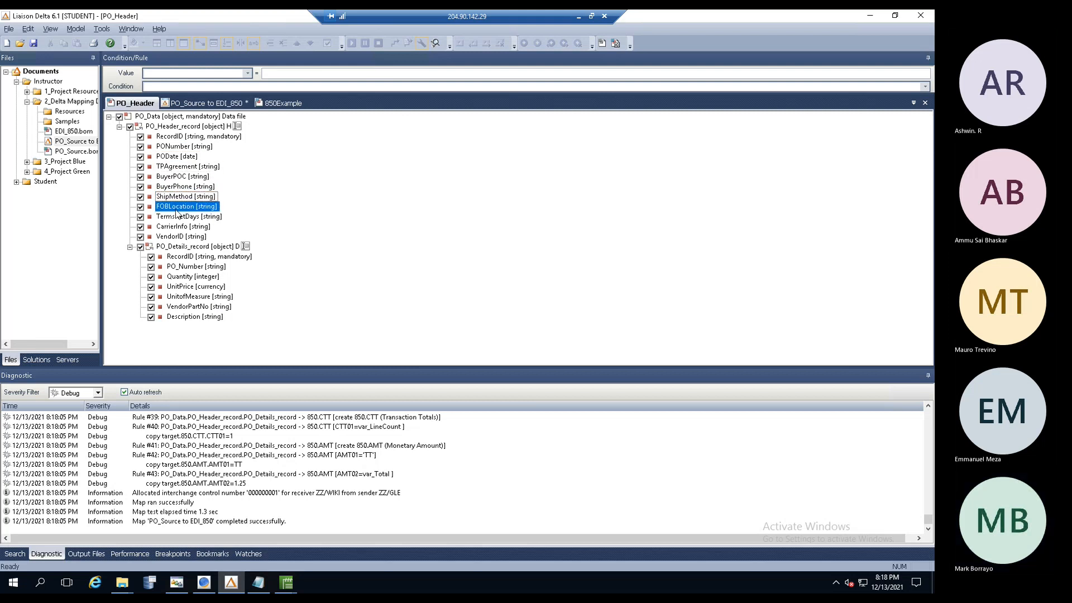
{"action": "left_click", "coordinate": [174, 149]}
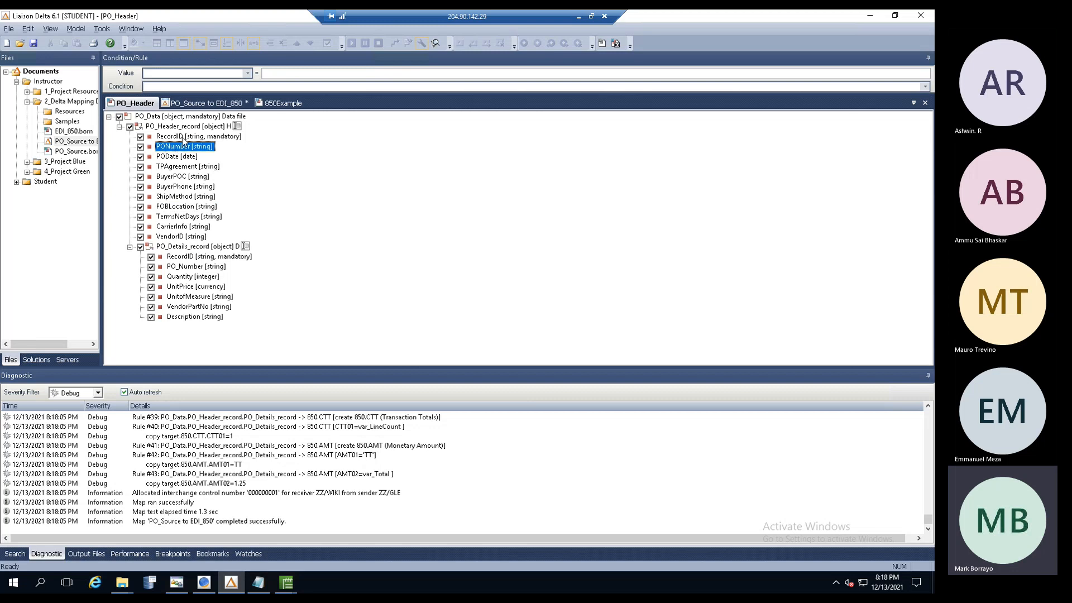
- Switch briefly to the map, then reopen PO_Header alongside the PO_Data_File.txt source data
{"action": "left_click", "coordinate": [187, 103]}
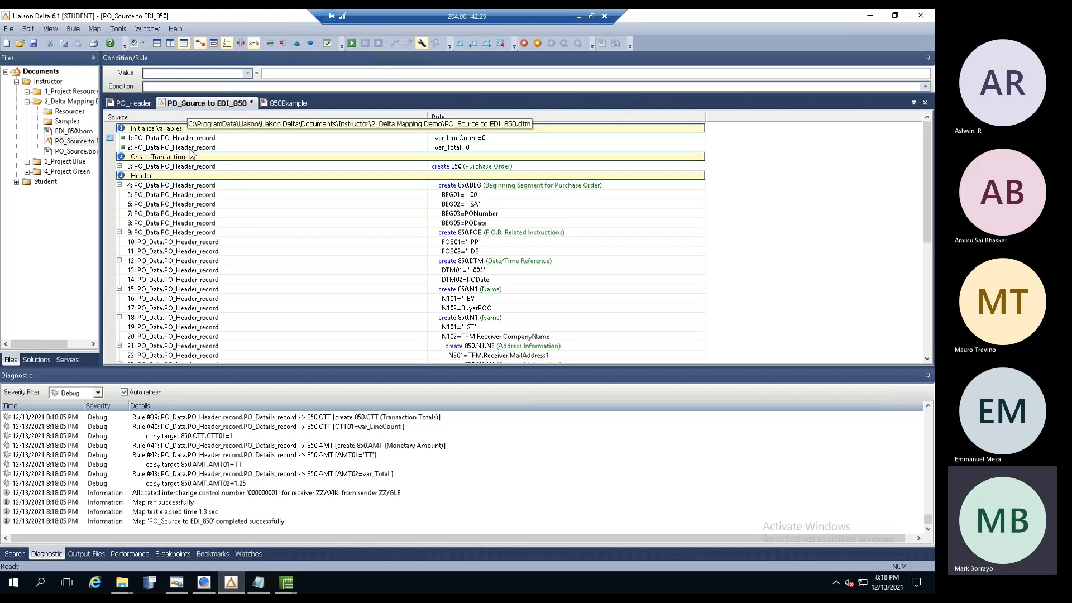
{"action": "left_click_drag", "start_coordinate": [927, 521], "coordinate": [927, 414]}
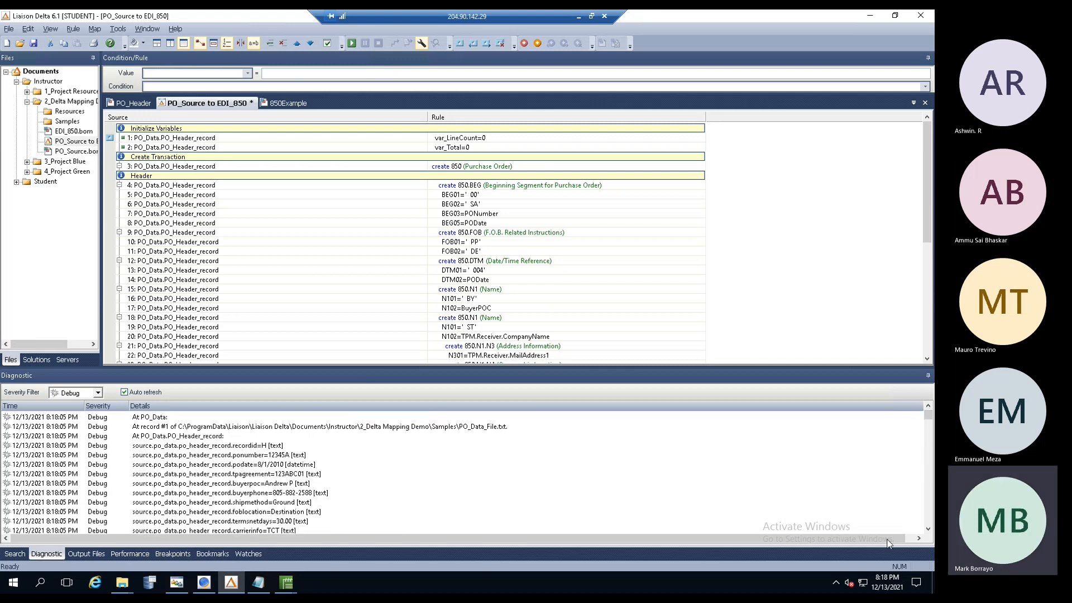
{"action": "left_click", "coordinate": [928, 529]}
{"action": "left_click", "coordinate": [928, 529]}
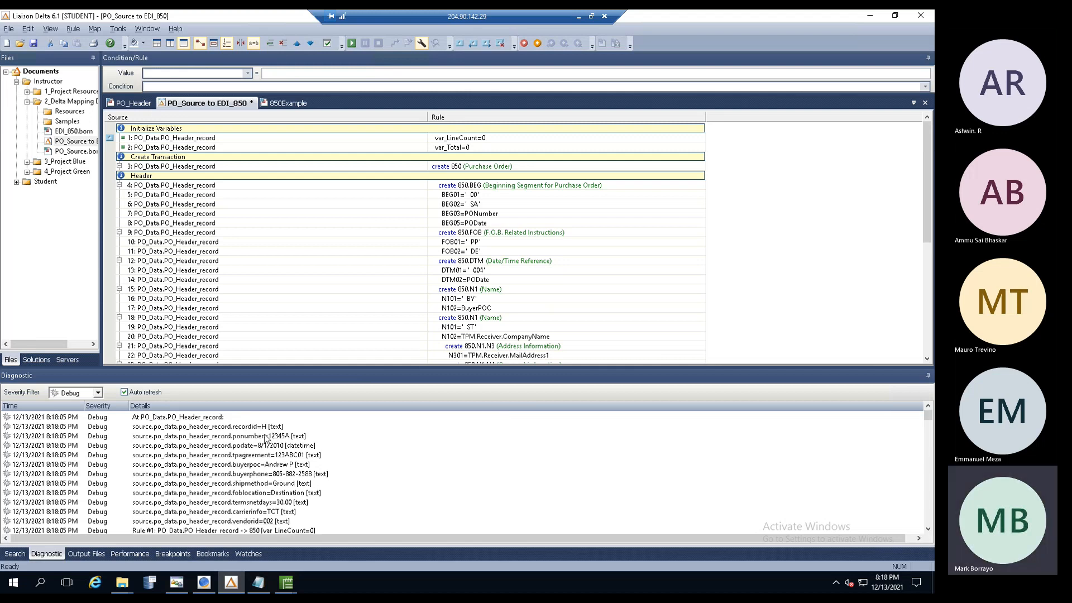
{"action": "left_click", "coordinate": [129, 103]}
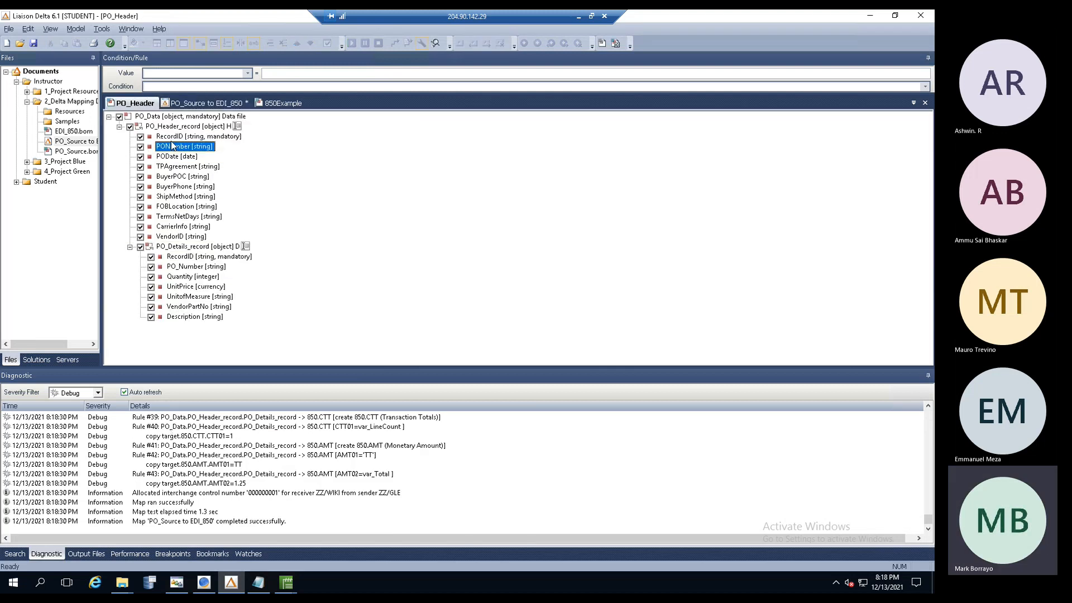
{"action": "left_click", "coordinate": [258, 583]}
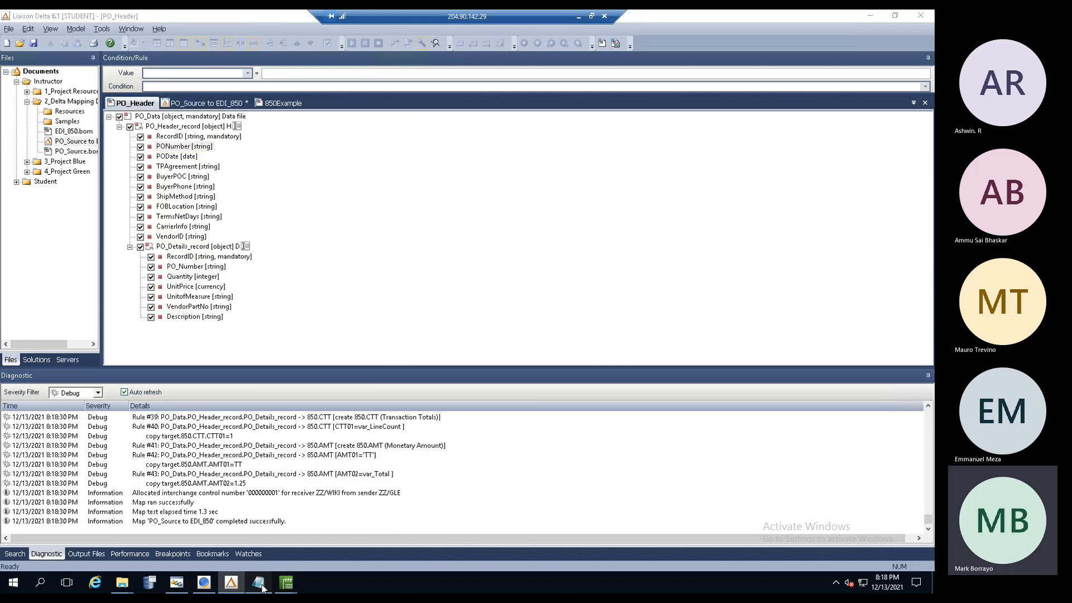
- Inspect the header lines' leading, Destination and trailing values in the source data file
{"action": "left_click_drag", "start_coordinate": [237, 100], "coordinate": [536, 98]}
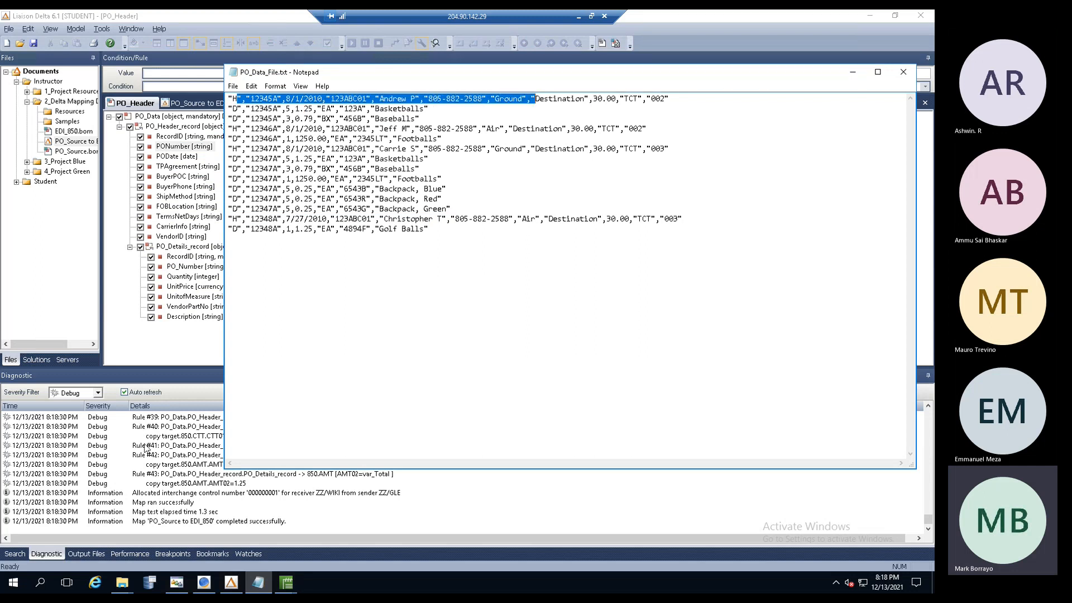
{"action": "left_click", "coordinate": [148, 445]}
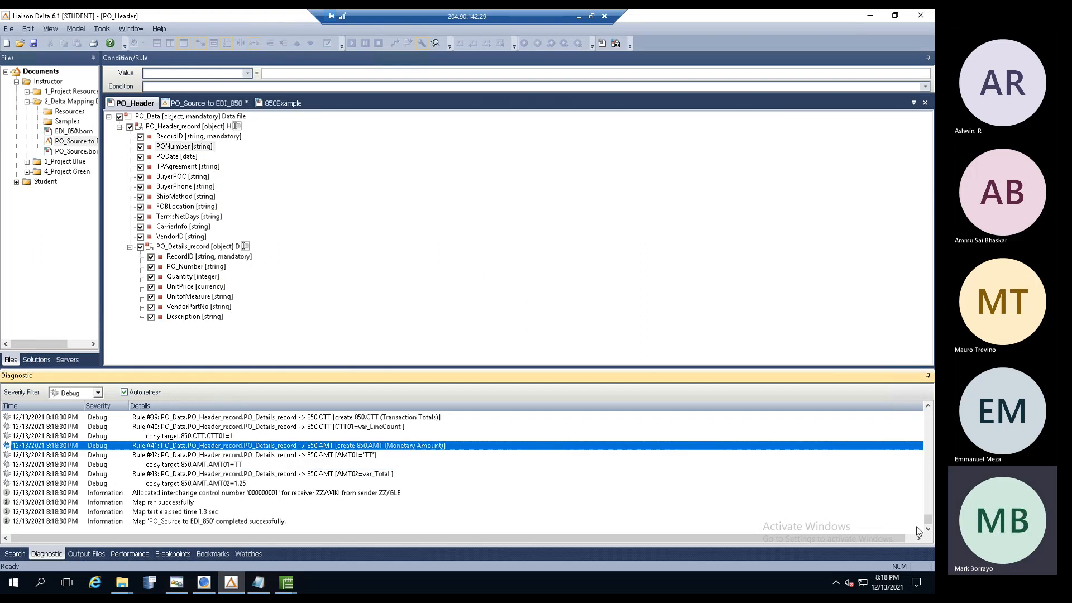
{"action": "left_click_drag", "start_coordinate": [928, 520], "coordinate": [928, 414]}
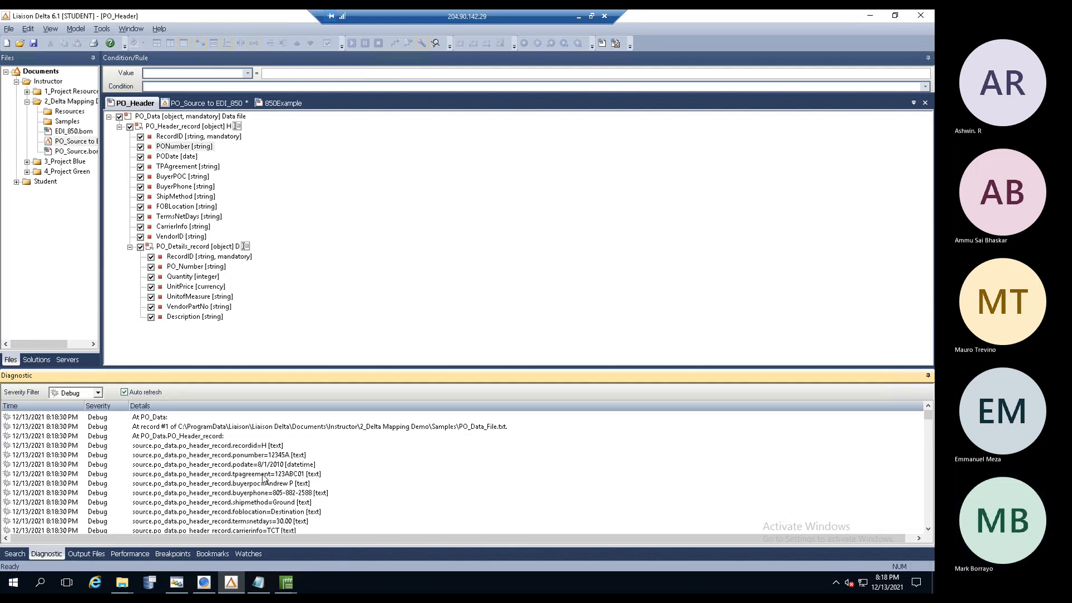
{"action": "left_click", "coordinate": [259, 582]}
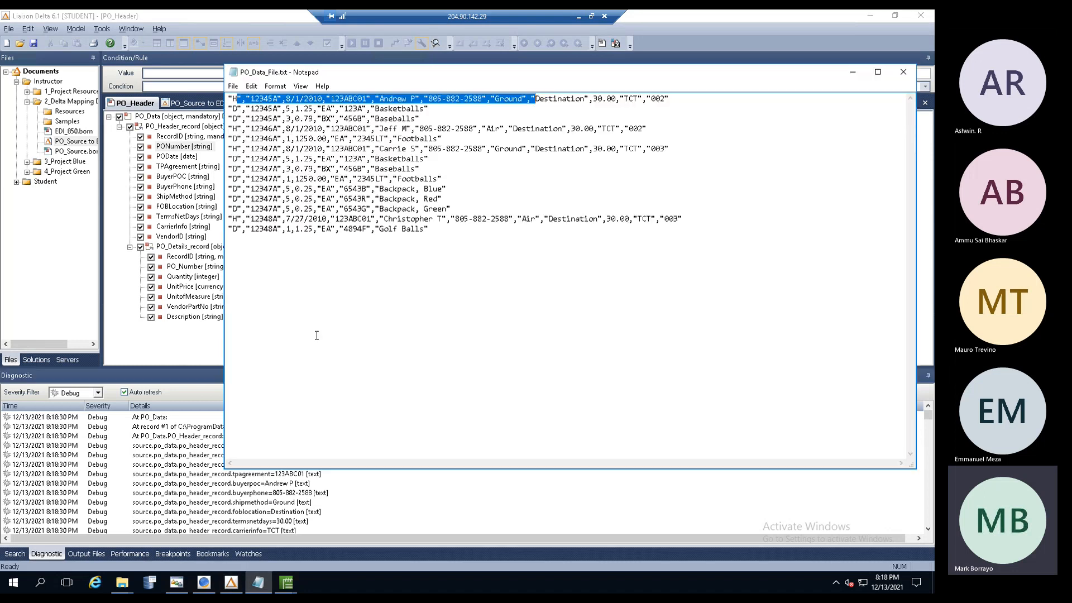
{"action": "left_click", "coordinate": [461, 121]}
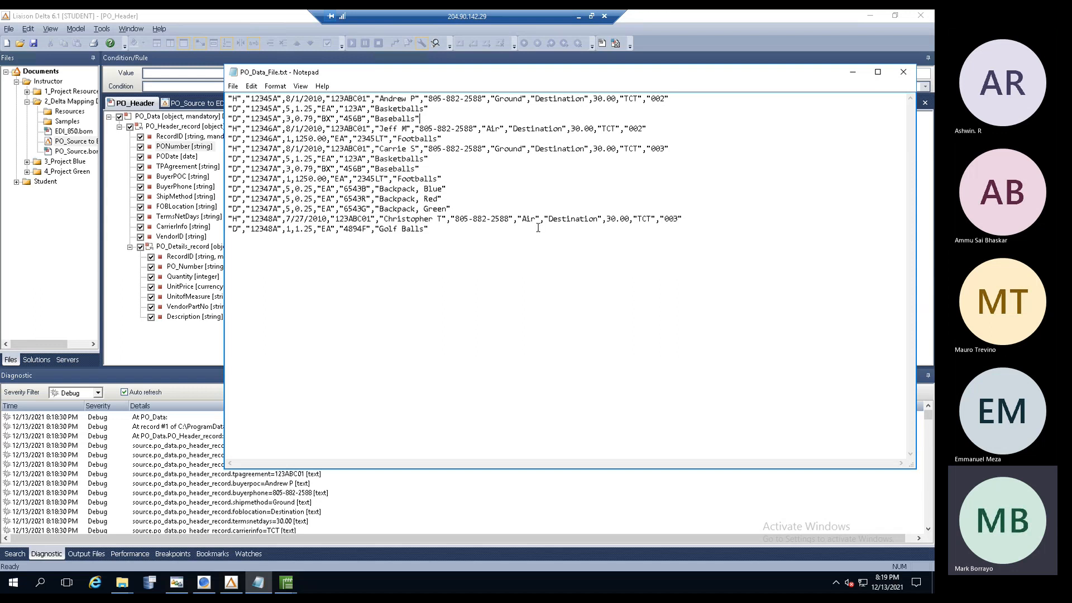
{"action": "left_click_drag", "start_coordinate": [546, 218], "coordinate": [604, 218]}
{"action": "left_click", "coordinate": [558, 241]}
{"action": "left_click_drag", "start_coordinate": [545, 218], "coordinate": [604, 219]}
{"action": "double_click", "coordinate": [602, 218]}
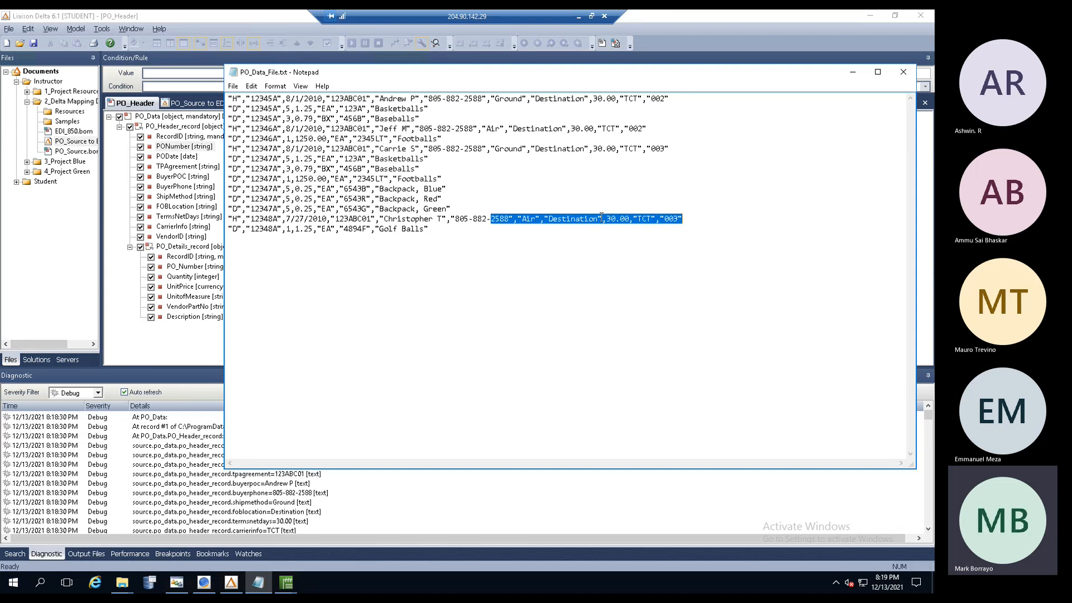
{"action": "left_click", "coordinate": [854, 75]}
- Review the tpagreement, shipmethod, foblocation and vendorid=002 log entries, then return to the map's rules
{"action": "left_click", "coordinate": [272, 475]}
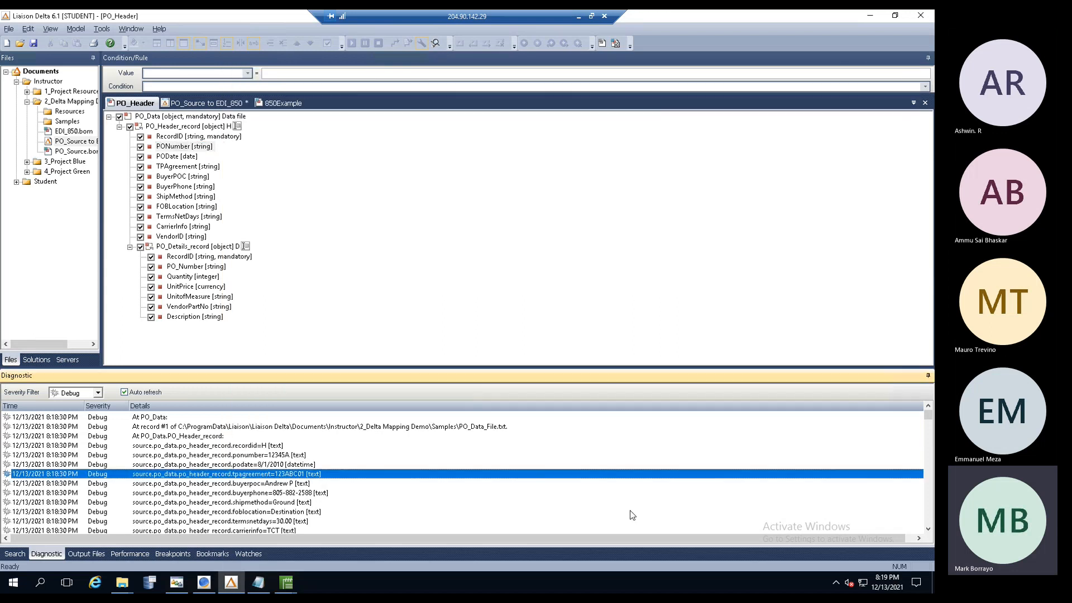
{"action": "left_click", "coordinate": [928, 530]}
{"action": "left_click", "coordinate": [929, 530]}
{"action": "left_click", "coordinate": [928, 530]}
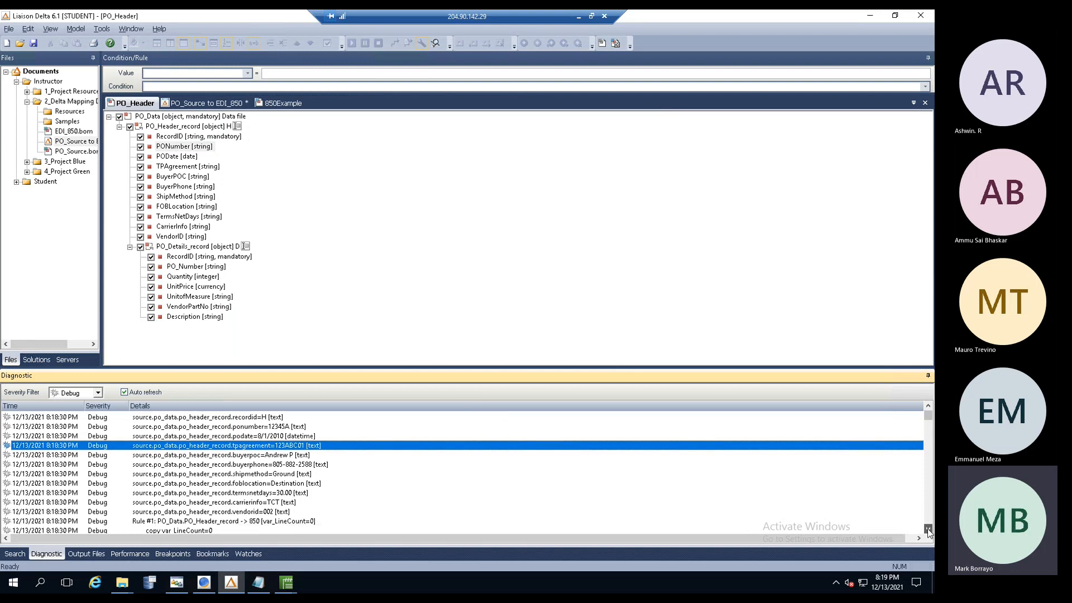
{"action": "left_click", "coordinate": [928, 530]}
{"action": "left_click", "coordinate": [928, 530]}
{"action": "left_click", "coordinate": [929, 530]}
{"action": "left_click", "coordinate": [229, 447]}
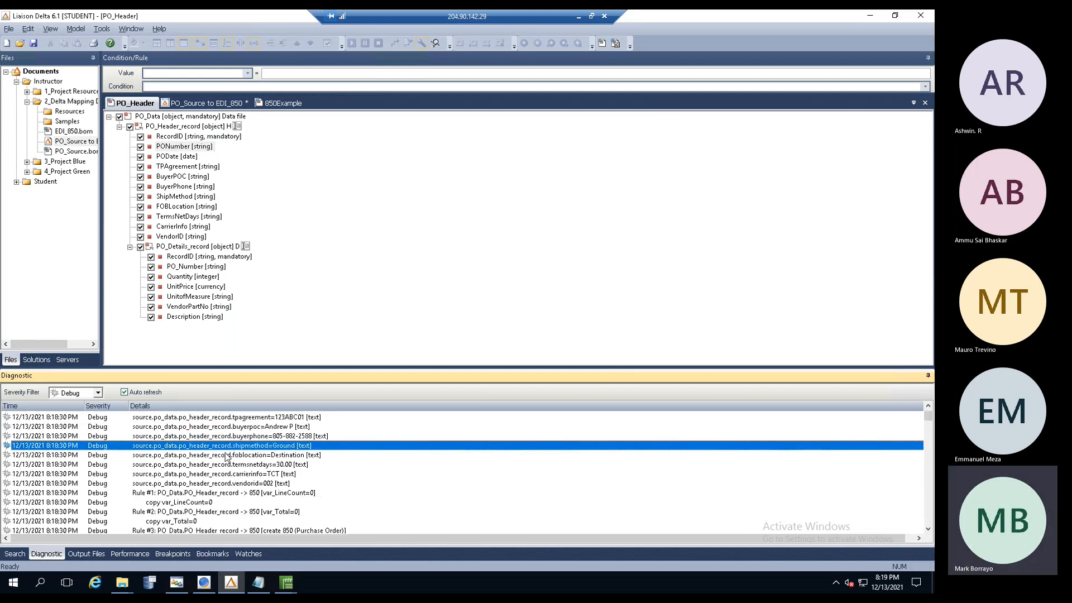
{"action": "left_click", "coordinate": [222, 457]}
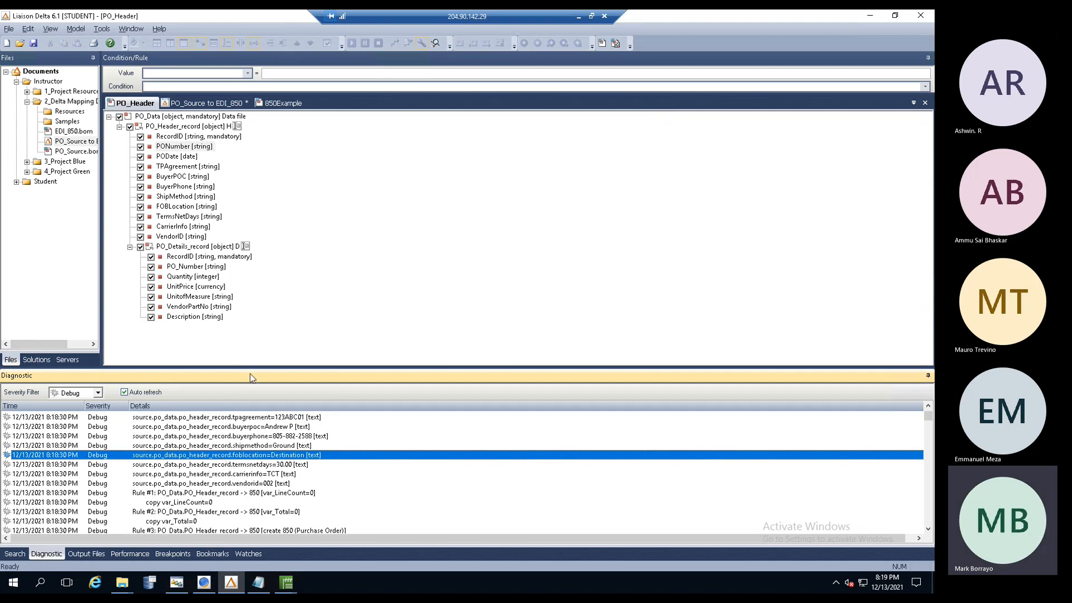
{"action": "left_click_drag", "start_coordinate": [252, 367], "coordinate": [252, 304]}
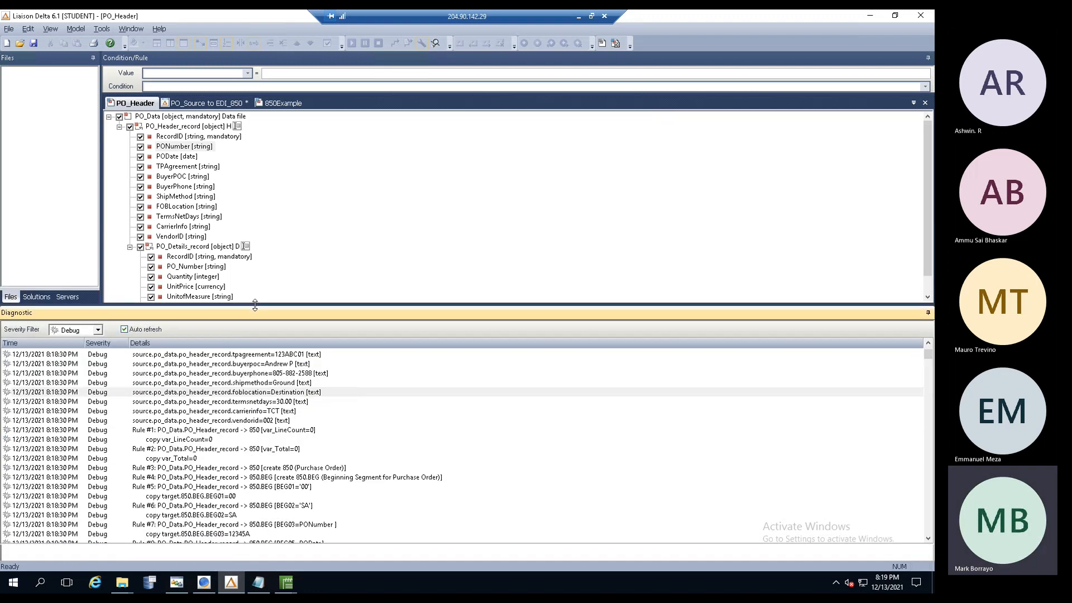
{"action": "left_click", "coordinate": [205, 423]}
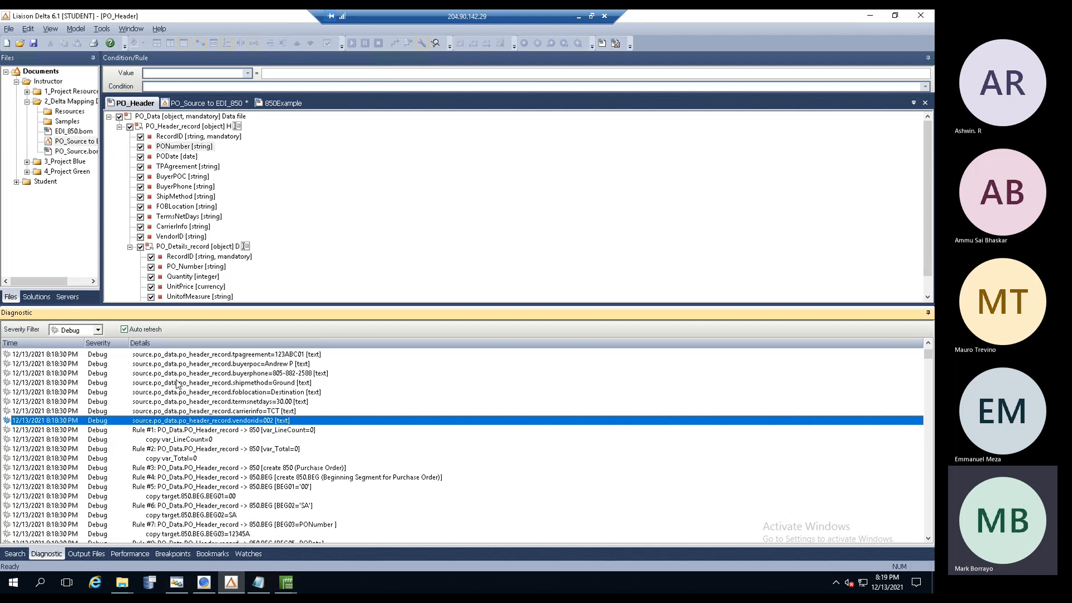
{"action": "left_click", "coordinate": [206, 105]}
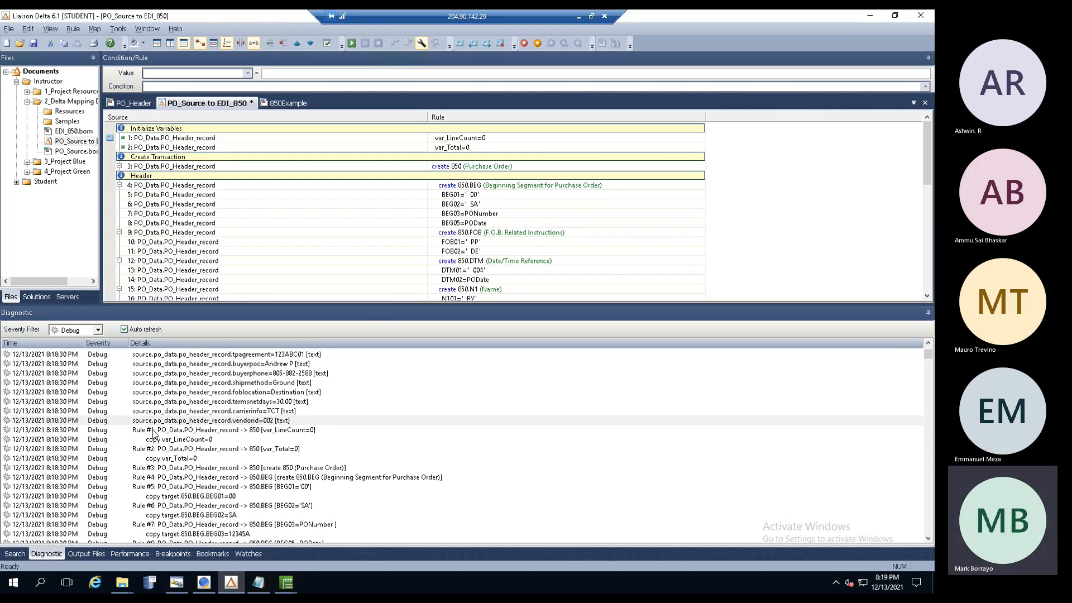
- Trace log Rules #1 through #7 to their map rules, including BEG01 and BEG02
{"action": "left_click", "coordinate": [154, 431]}
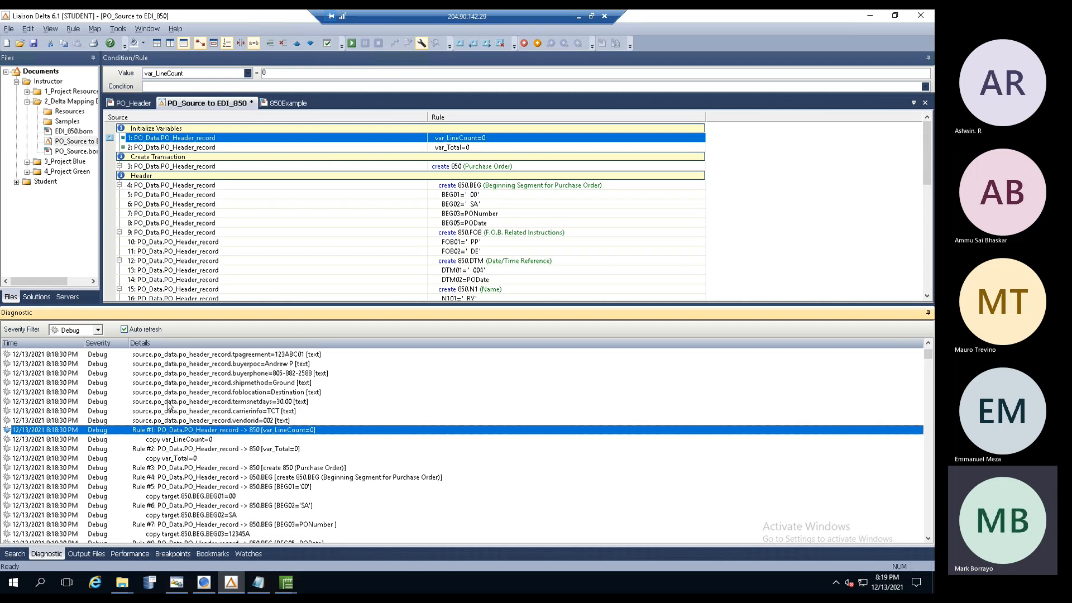
{"action": "left_click", "coordinate": [170, 451]}
{"action": "left_click", "coordinate": [166, 468]}
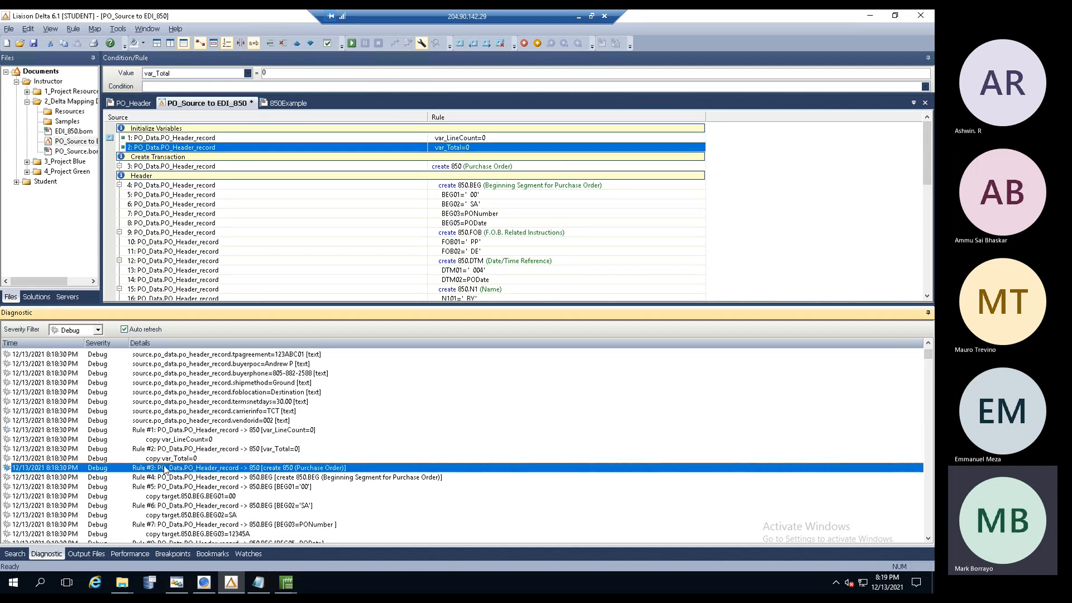
{"action": "left_click", "coordinate": [162, 478]}
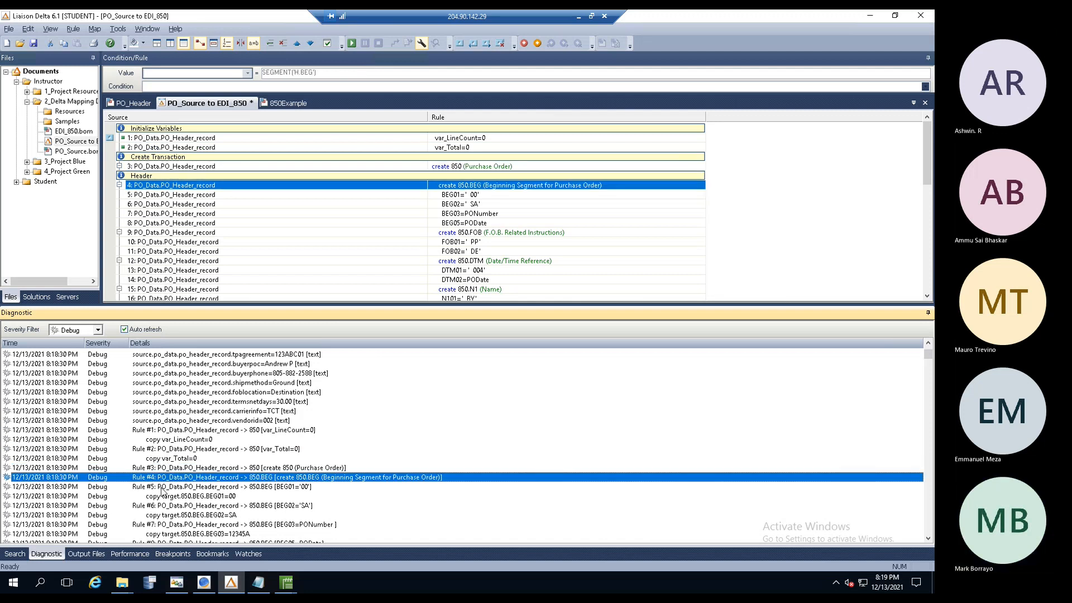
{"action": "left_click", "coordinate": [162, 487]}
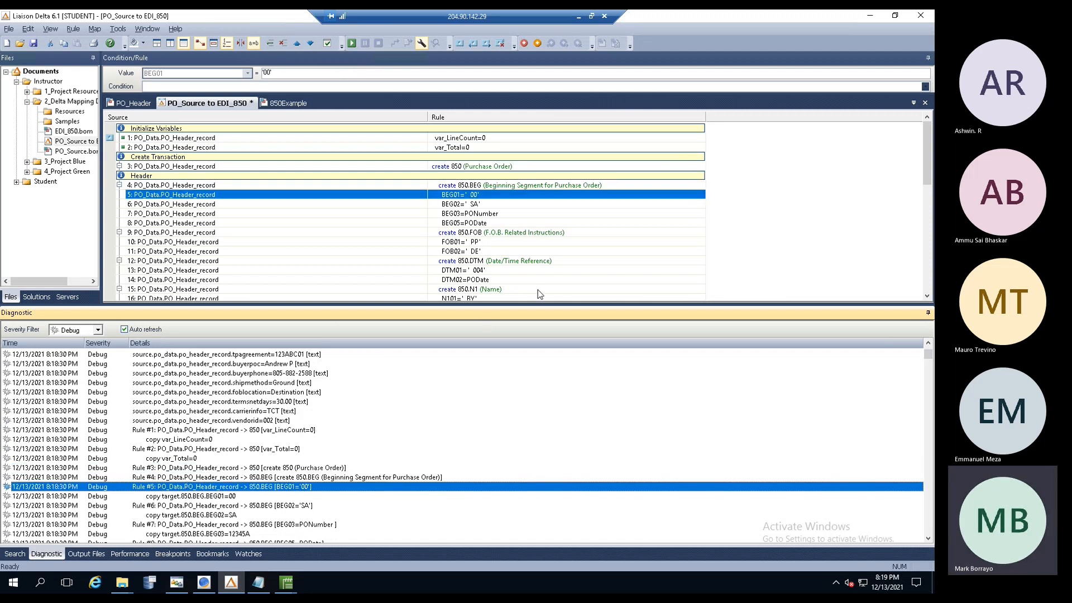
{"action": "left_click", "coordinate": [928, 539]}
{"action": "left_click", "coordinate": [927, 540]}
{"action": "left_click", "coordinate": [928, 539]}
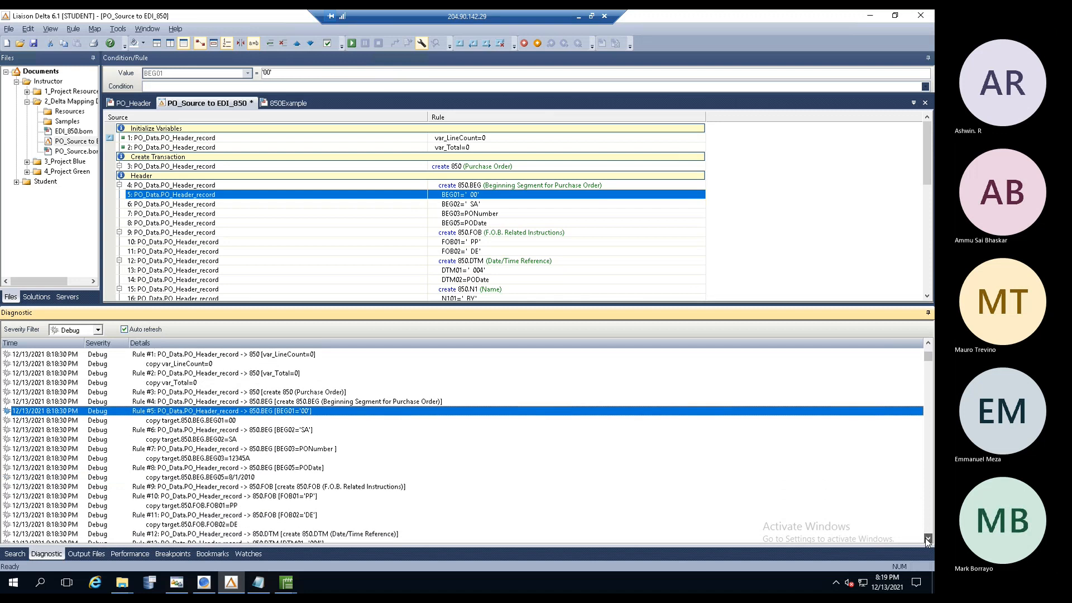
{"action": "left_click", "coordinate": [928, 540]}
{"action": "left_click", "coordinate": [928, 539]}
{"action": "left_click", "coordinate": [928, 539]}
{"action": "left_click", "coordinate": [928, 540]}
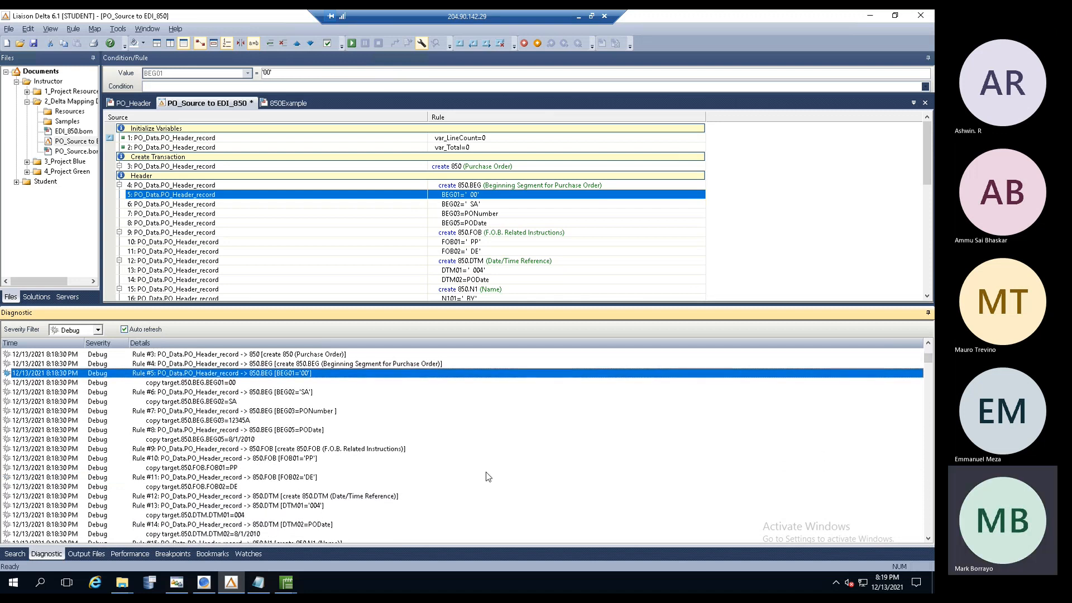
{"action": "left_click", "coordinate": [185, 394]}
{"action": "left_click", "coordinate": [184, 412]}
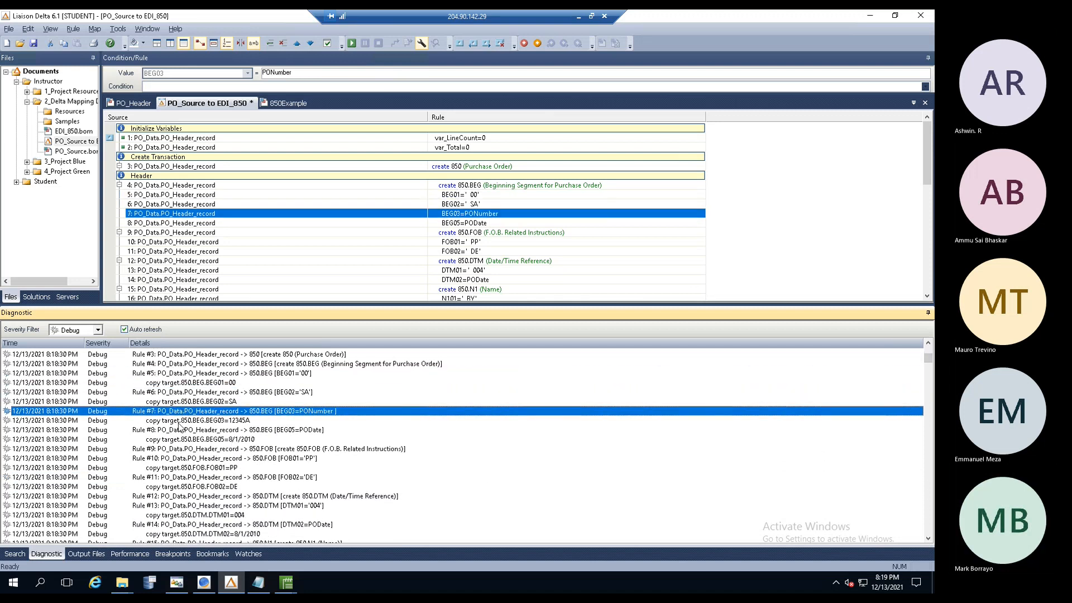
- Inspect the copied output values BEG01=00, BEG02=SA, BEG03=12345A, BEG05 date, FOB01=PP, FOB02=DE and DTM01=004
{"action": "left_click", "coordinate": [206, 384]}
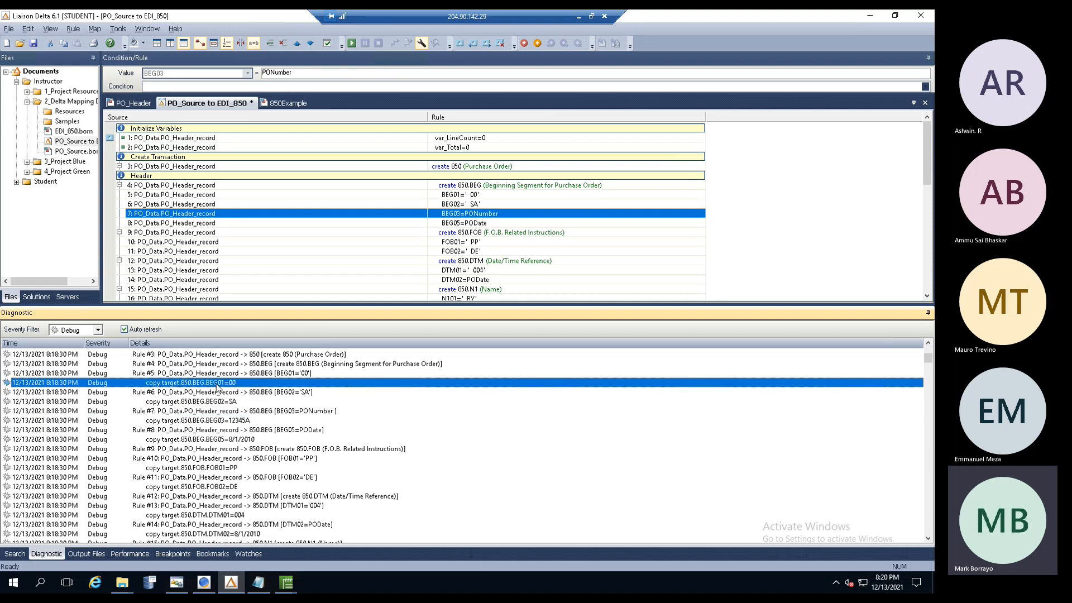
{"action": "left_click", "coordinate": [226, 405]}
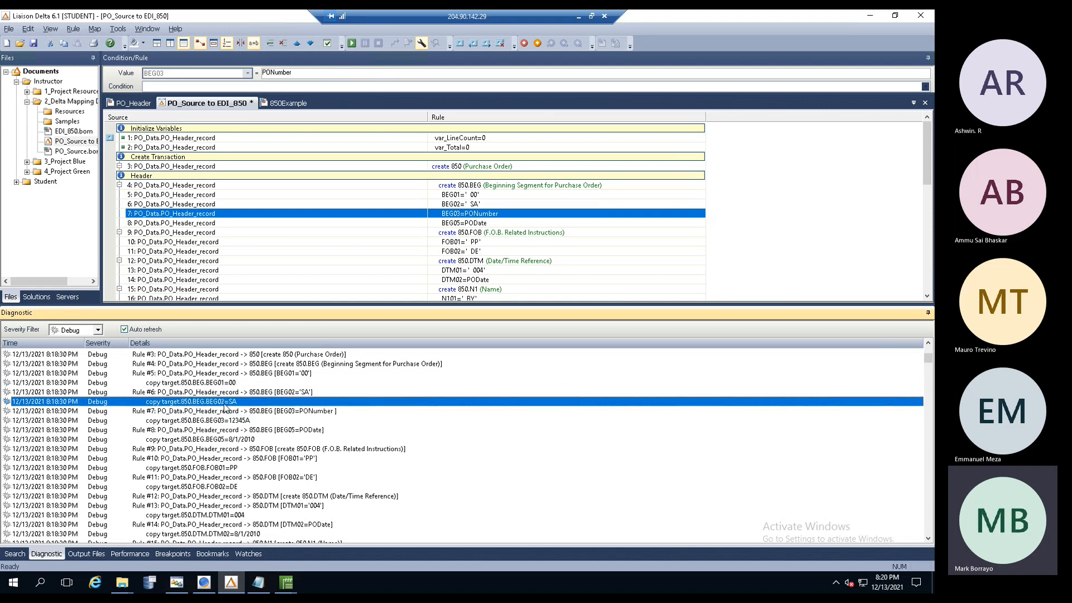
{"action": "left_click", "coordinate": [236, 422]}
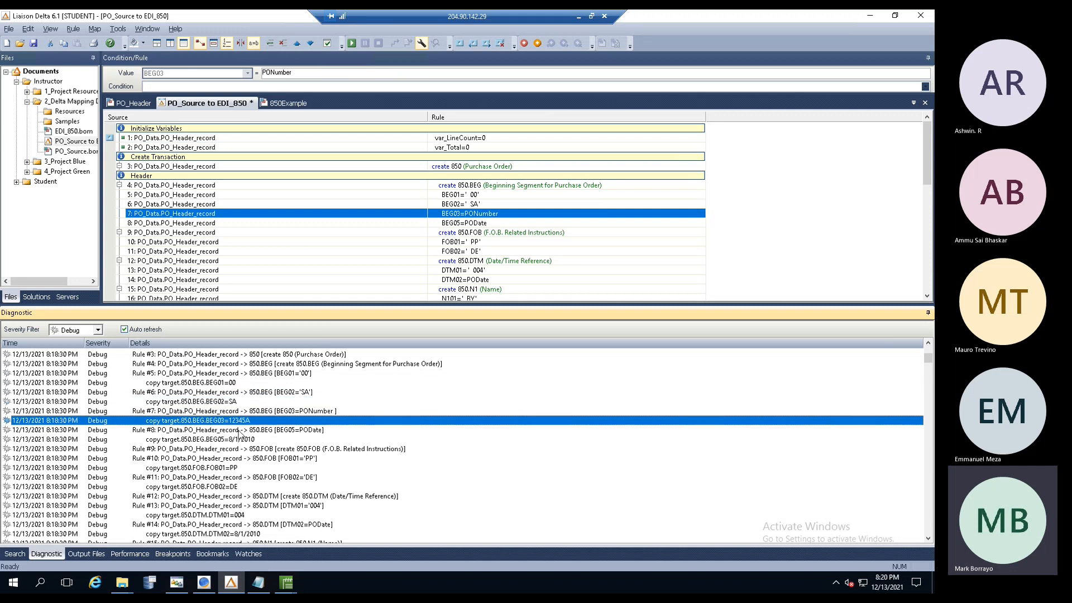
{"action": "left_click", "coordinate": [239, 440]}
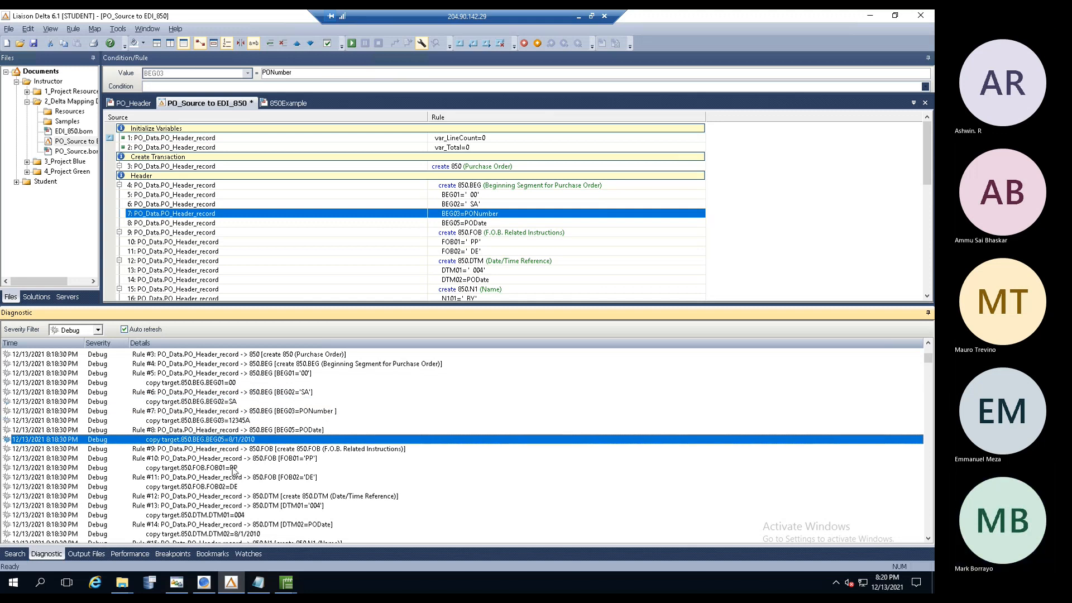
{"action": "left_click", "coordinate": [236, 468]}
{"action": "left_click", "coordinate": [243, 440]}
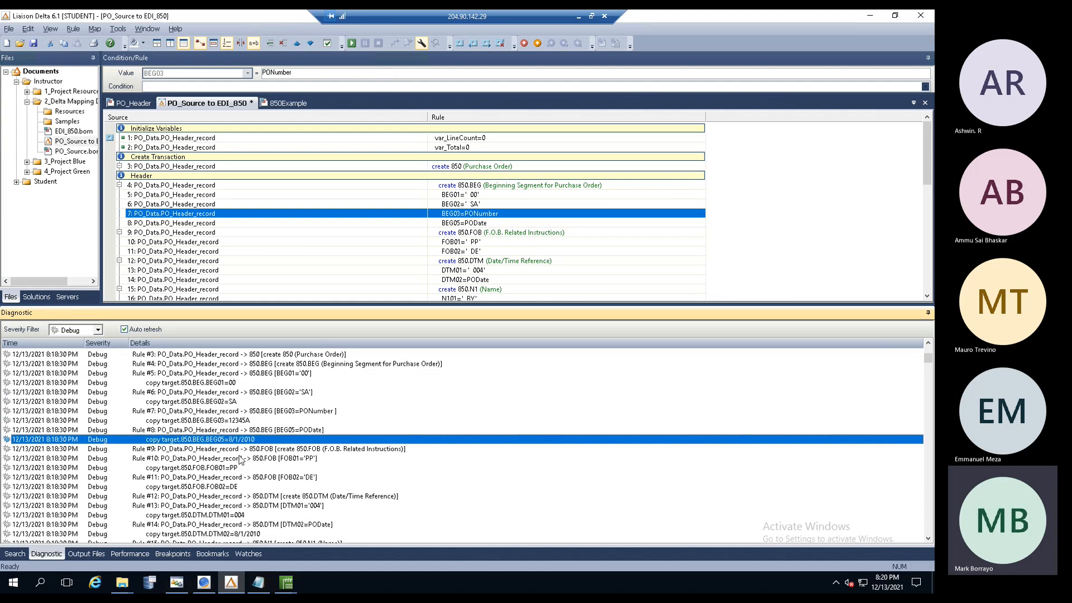
{"action": "left_click", "coordinate": [235, 487]}
{"action": "left_click", "coordinate": [236, 516]}
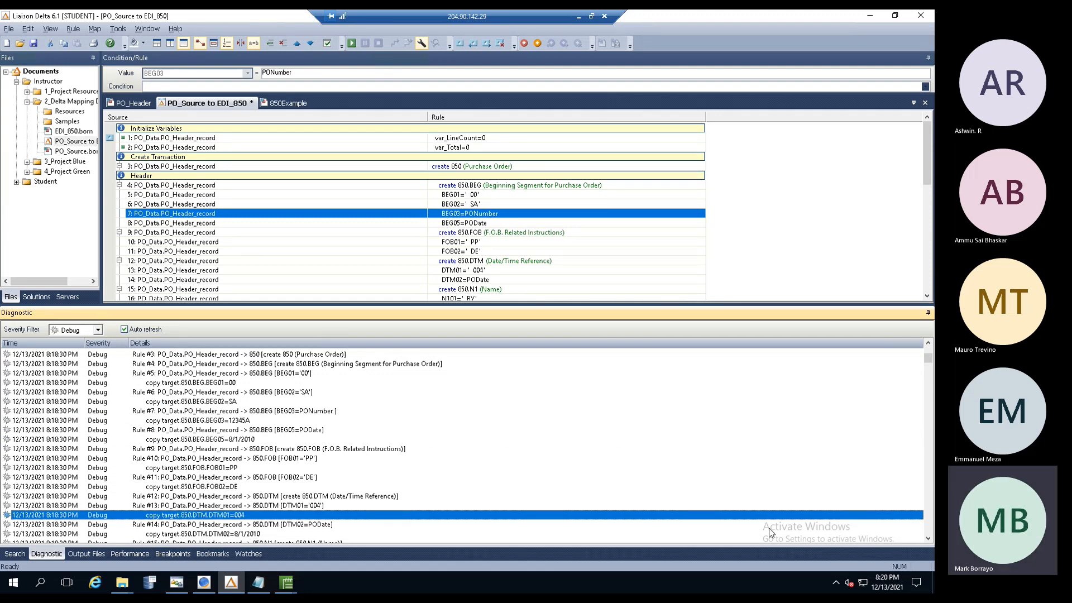
- Trace Rule #26 to the MailZip map rule and locate where PO_Details processing begins
{"action": "left_click", "coordinate": [928, 538]}
{"action": "double_click", "coordinate": [928, 539]}
{"action": "scroll", "coordinate": [928, 539], "scroll_direction": "down", "scroll_amount": 6}
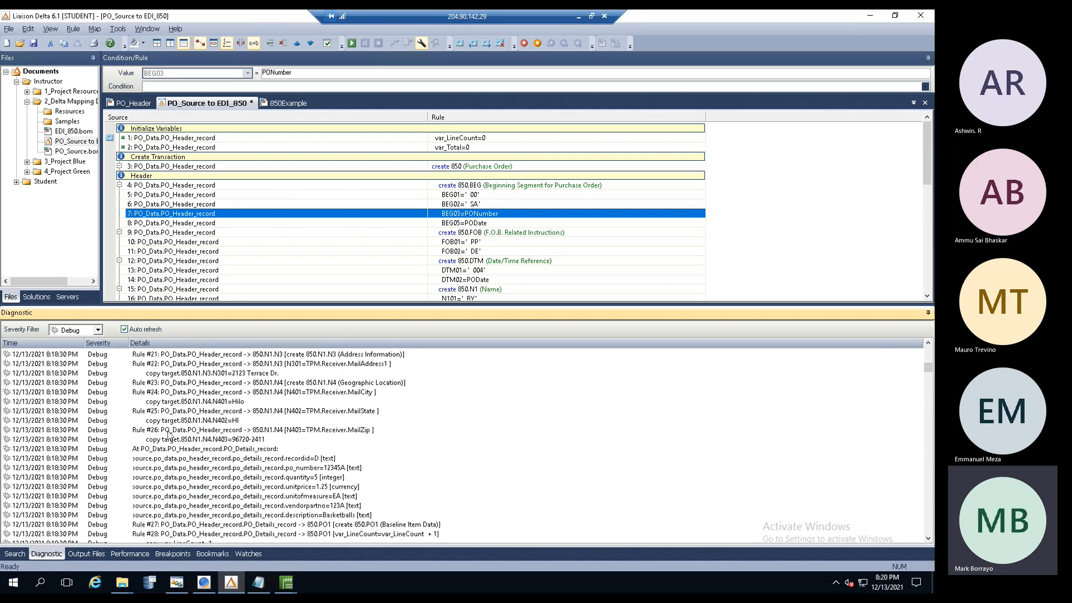
{"action": "left_click", "coordinate": [177, 430]}
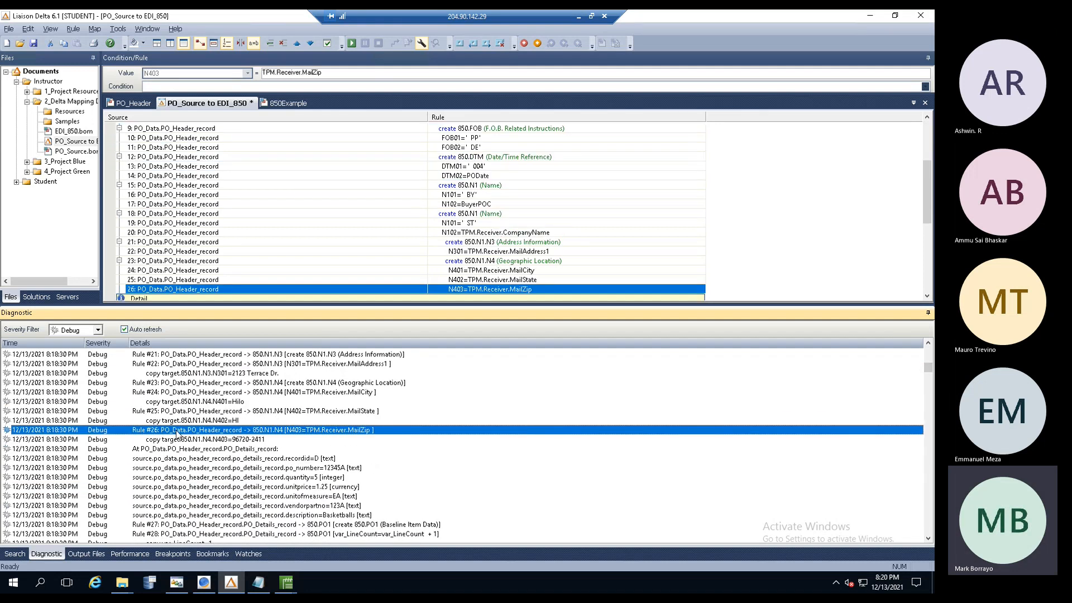
{"action": "left_click", "coordinate": [183, 450]}
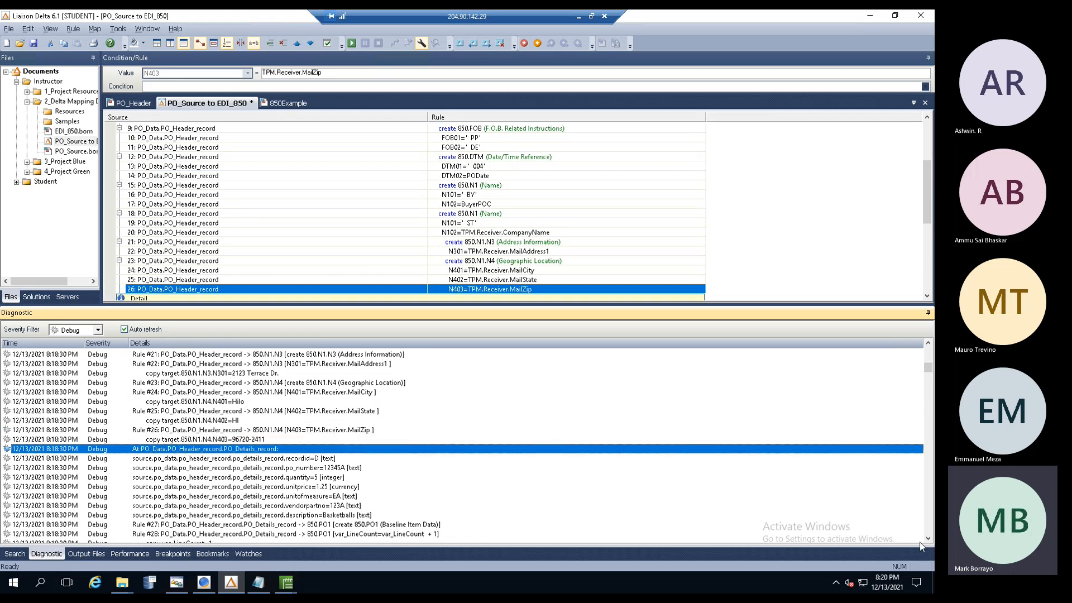
- Inspect the PO_Details source values vendorpartno=123A, quantity=5 and unitprice=1.25
{"action": "left_click", "coordinate": [927, 539]}
{"action": "left_click", "coordinate": [927, 539]}
{"action": "left_click", "coordinate": [928, 539]}
{"action": "left_click", "coordinate": [927, 539]}
{"action": "left_click", "coordinate": [927, 539]}
{"action": "left_click", "coordinate": [928, 539]}
{"action": "left_click", "coordinate": [927, 539]}
{"action": "left_click", "coordinate": [927, 539]}
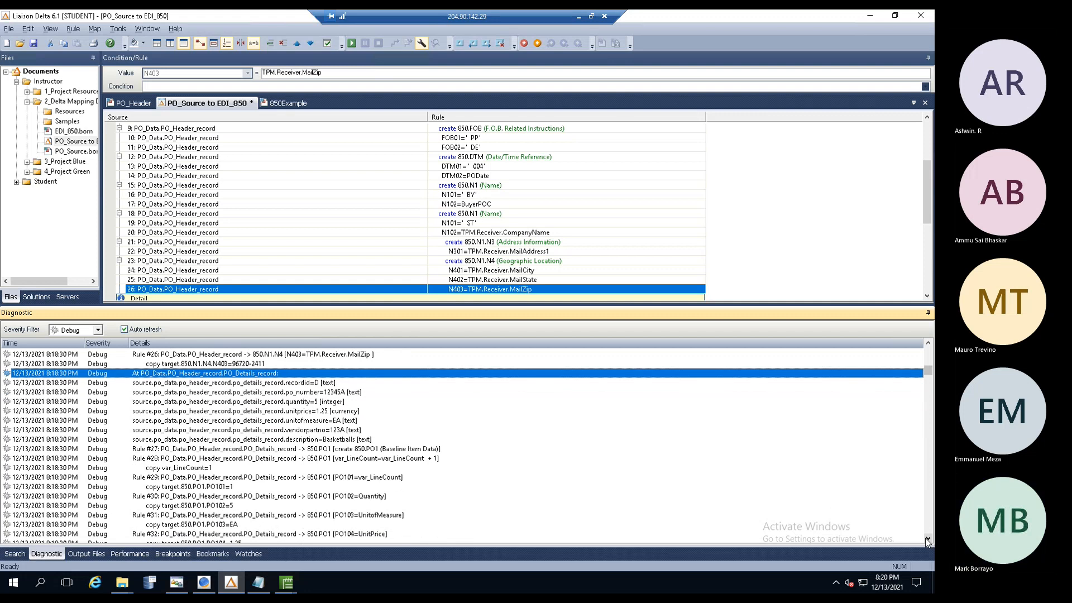
{"action": "left_click", "coordinate": [289, 431]}
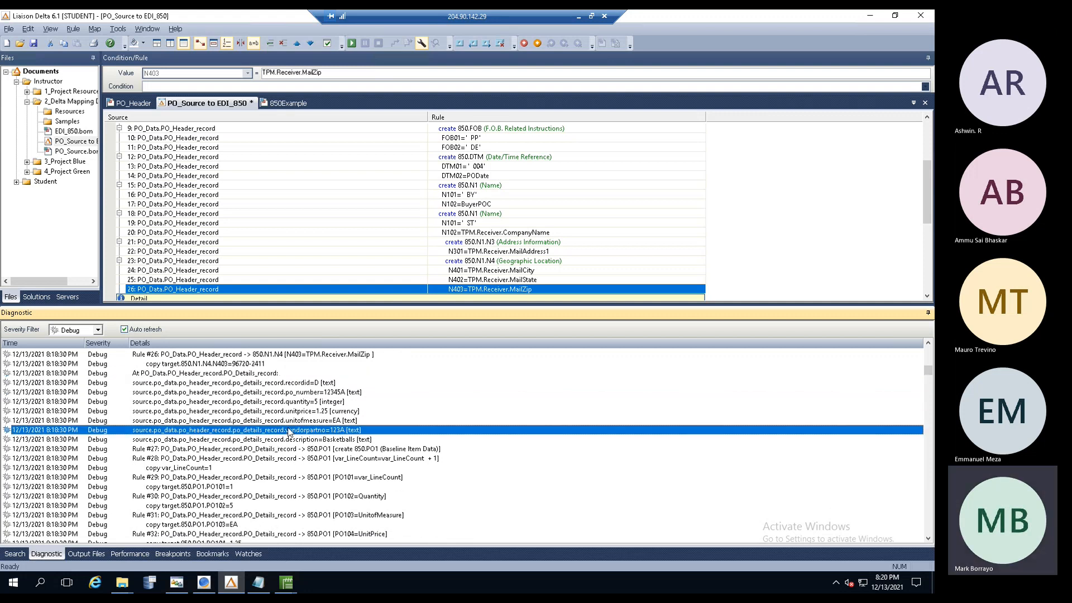
{"action": "left_click", "coordinate": [285, 402]}
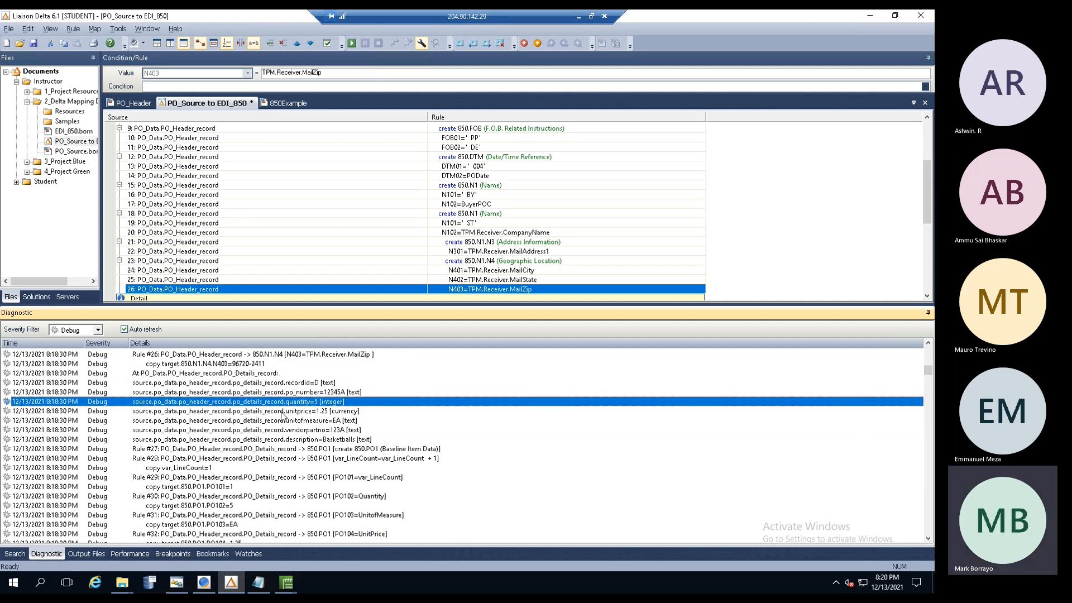
{"action": "left_click", "coordinate": [284, 413]}
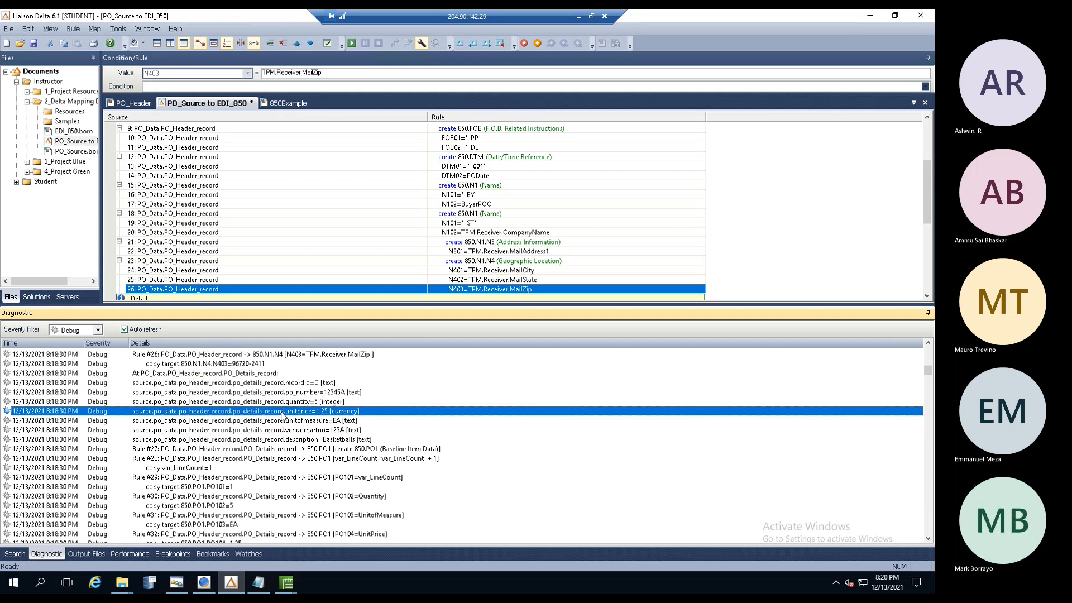
{"action": "left_click", "coordinate": [223, 450]}
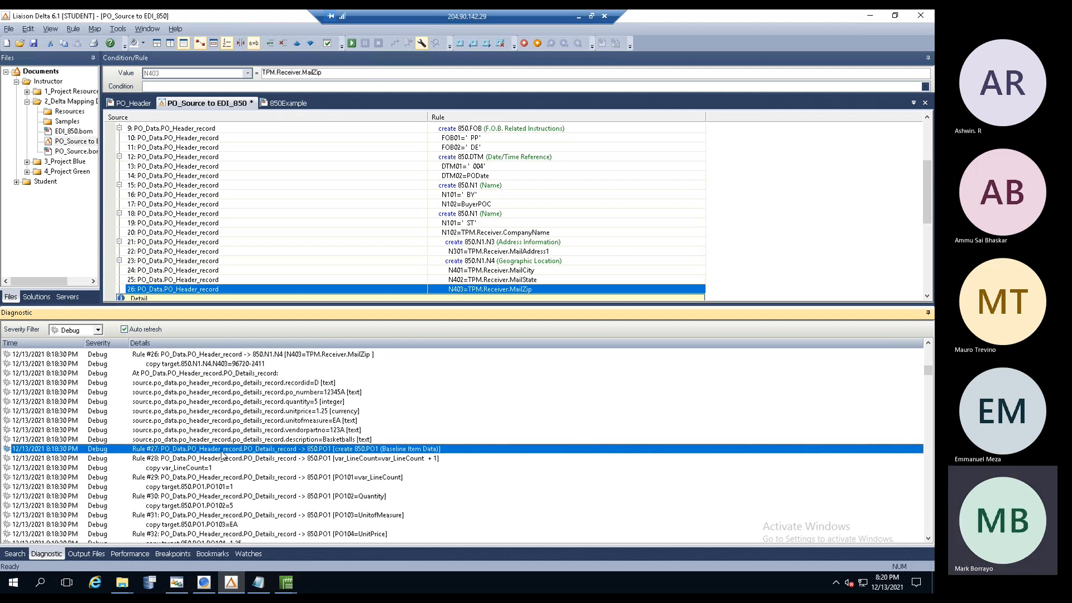
{"action": "left_click", "coordinate": [217, 459]}
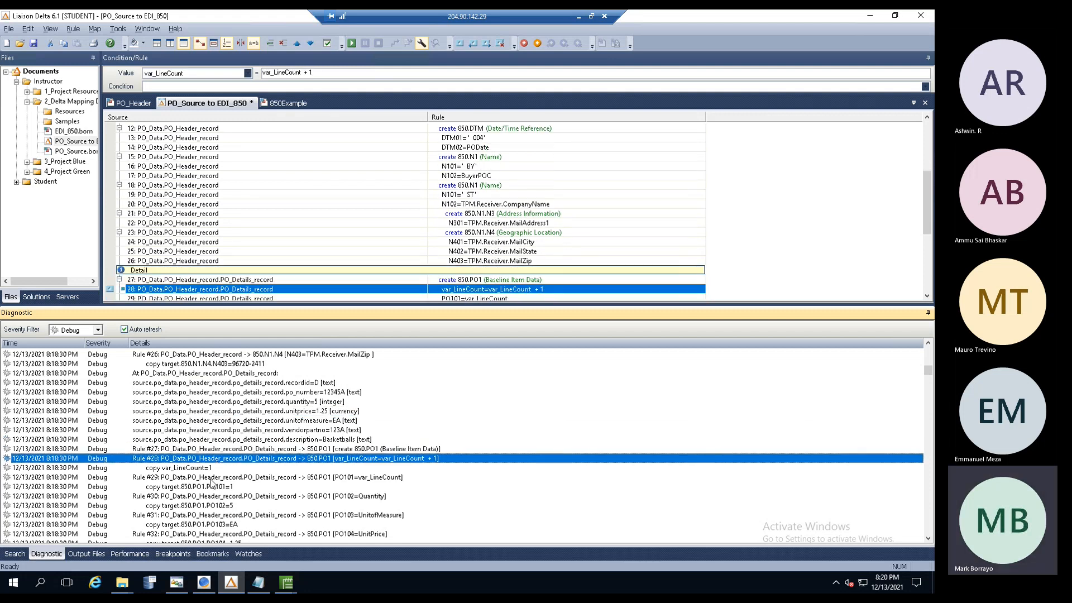
{"action": "left_click", "coordinate": [211, 478]}
{"action": "left_click", "coordinate": [207, 497]}
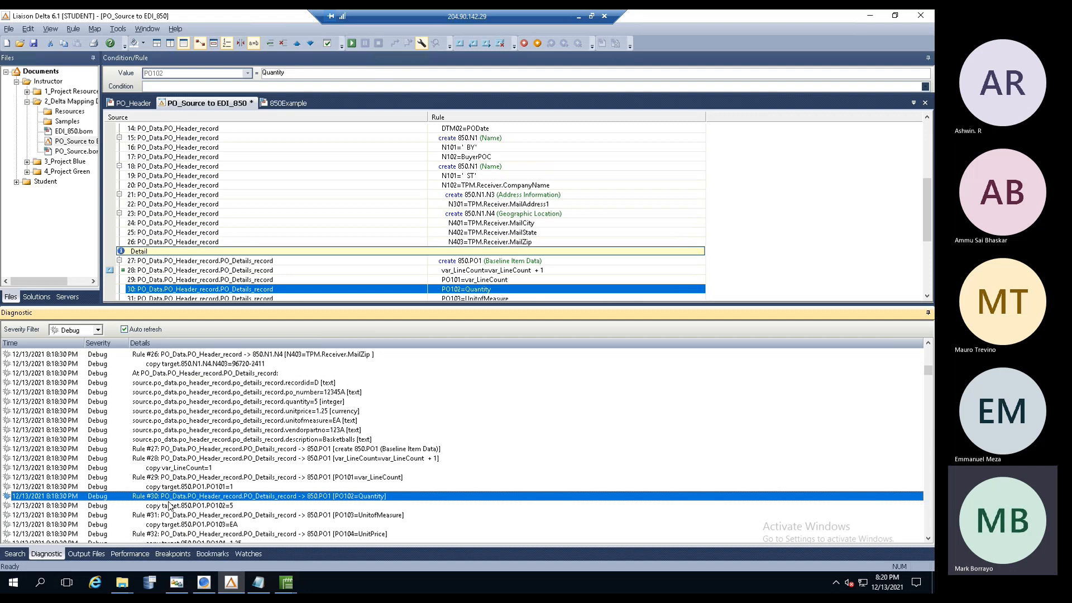
{"action": "left_click", "coordinate": [187, 413]}
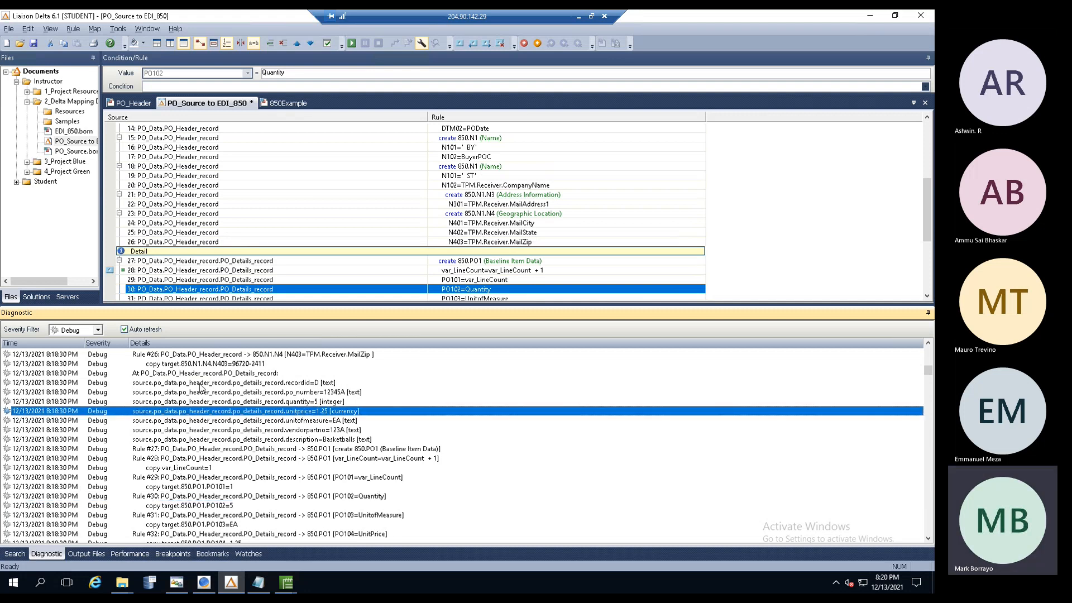
{"action": "left_click", "coordinate": [200, 375]}
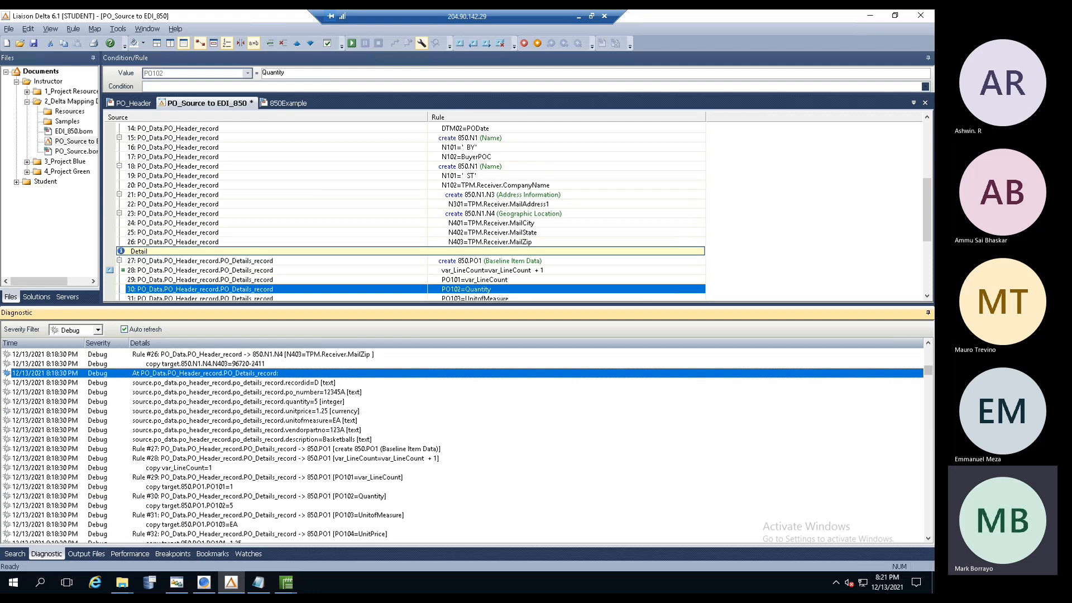
{"action": "left_click", "coordinate": [929, 540]}
{"action": "left_click", "coordinate": [929, 539]}
{"action": "left_click", "coordinate": [929, 540]}
{"action": "left_click", "coordinate": [929, 540]}
{"action": "left_click", "coordinate": [929, 539]}
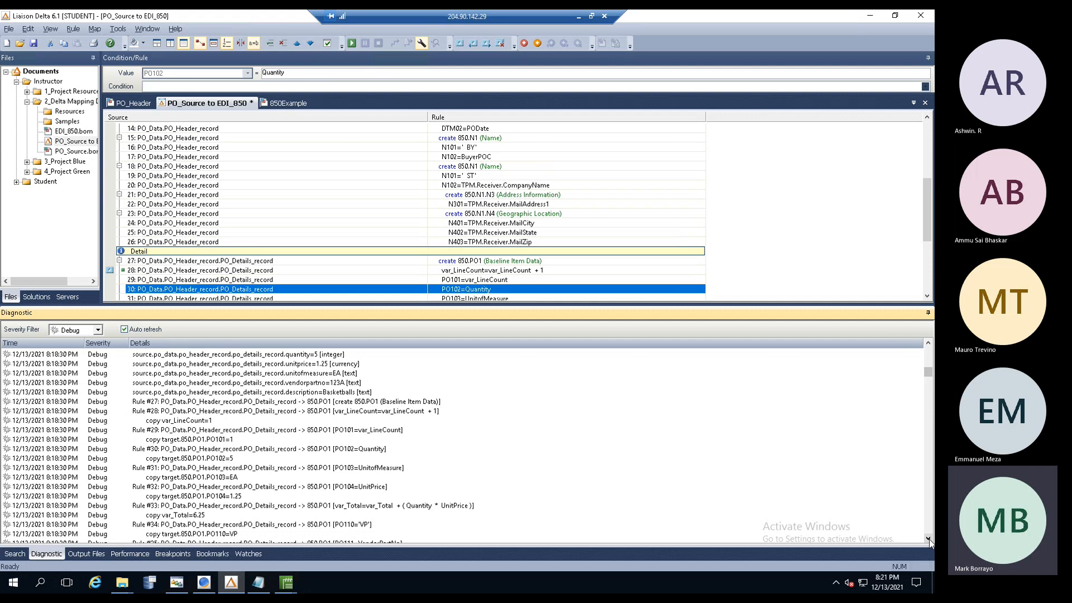
{"action": "left_click", "coordinate": [929, 540]}
{"action": "left_click", "coordinate": [929, 540]}
{"action": "left_click", "coordinate": [928, 540]}
{"action": "left_click", "coordinate": [929, 540]}
{"action": "left_click", "coordinate": [929, 539]}
{"action": "left_click", "coordinate": [929, 539]}
{"action": "left_click", "coordinate": [185, 431]}
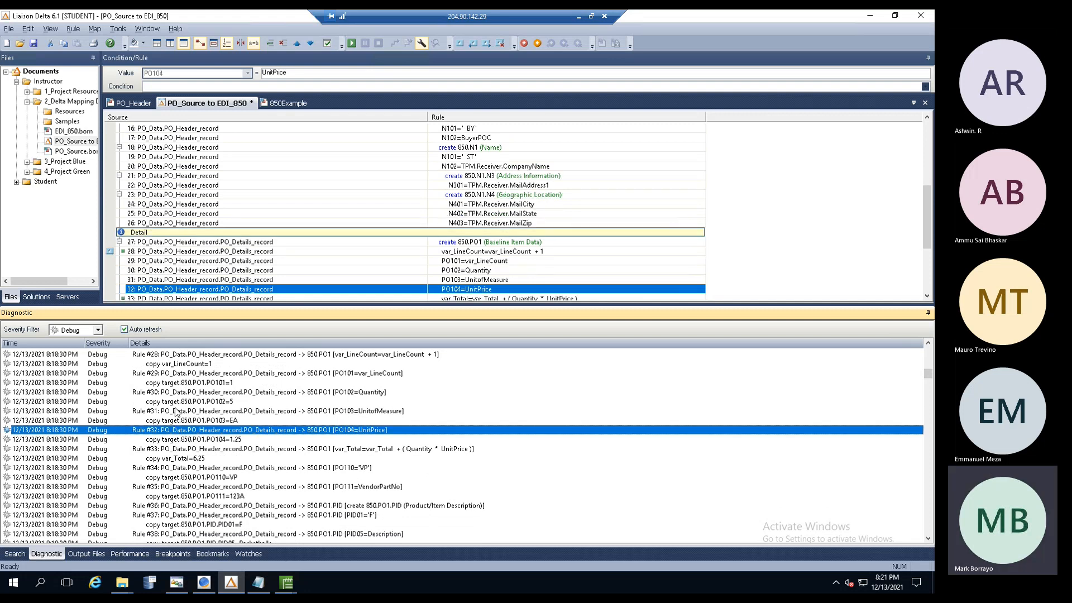
{"action": "left_click_drag", "start_coordinate": [927, 246], "coordinate": [927, 267]}
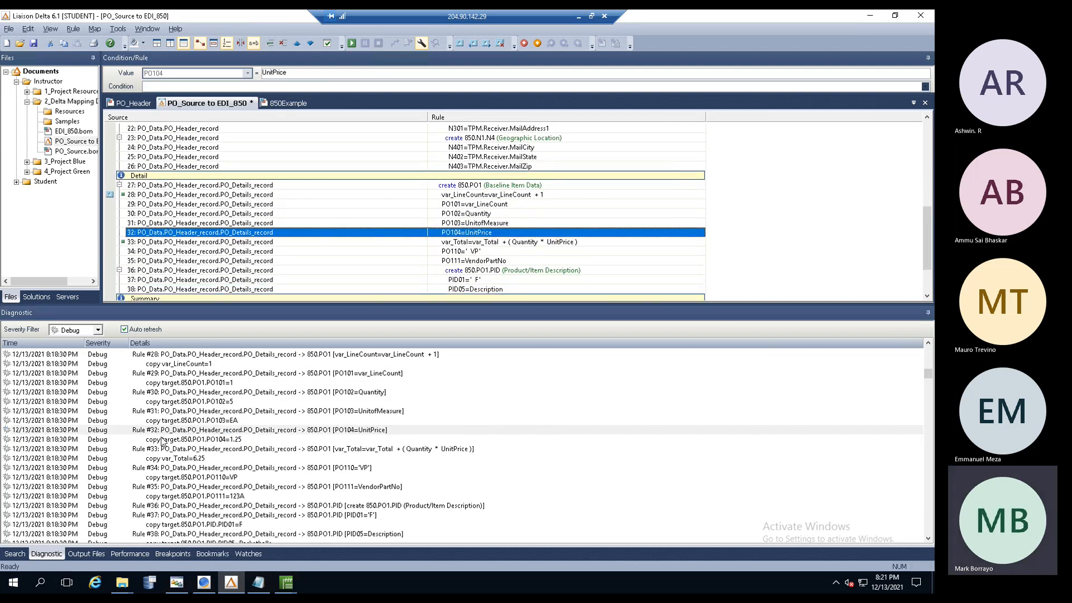
{"action": "left_click", "coordinate": [174, 449]}
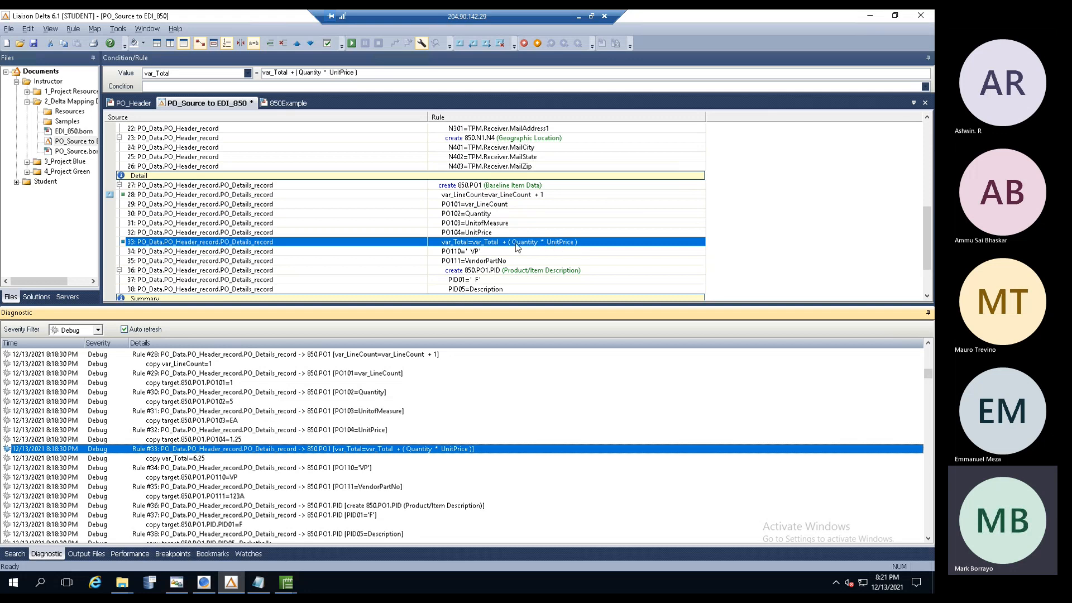
{"action": "left_click", "coordinate": [199, 459]}
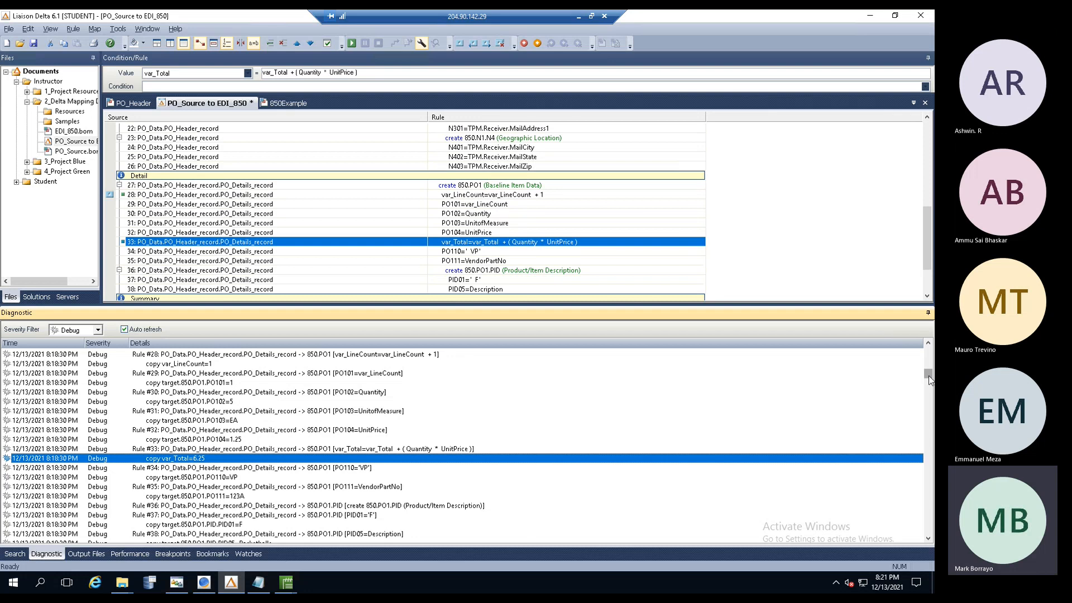
{"action": "scroll", "coordinate": [603, 393], "scroll_direction": "up", "scroll_amount": 10}
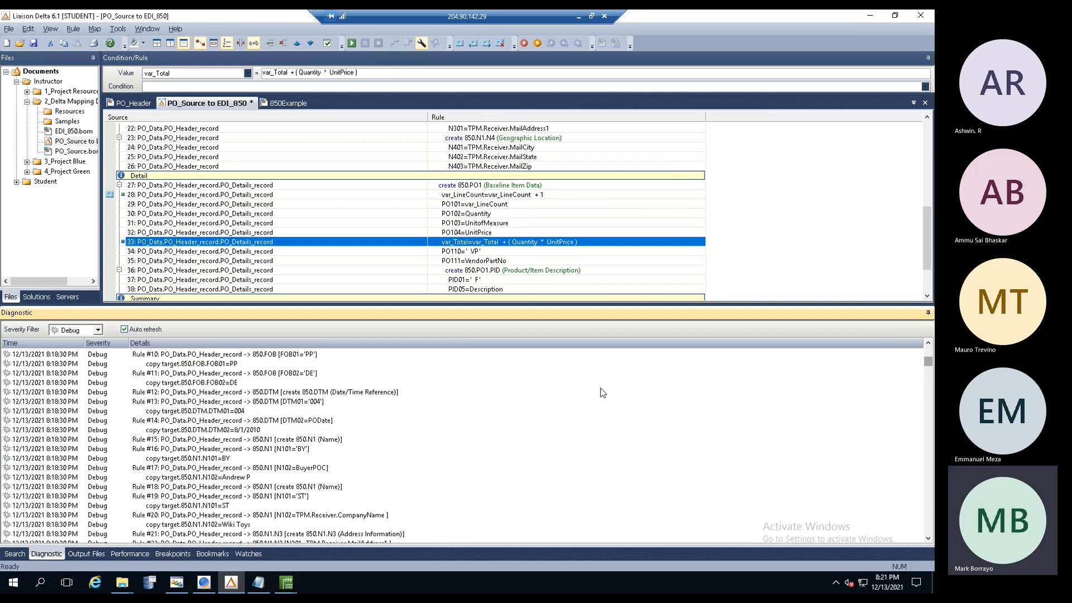
{"action": "left_click_drag", "start_coordinate": [929, 362], "coordinate": [928, 370]}
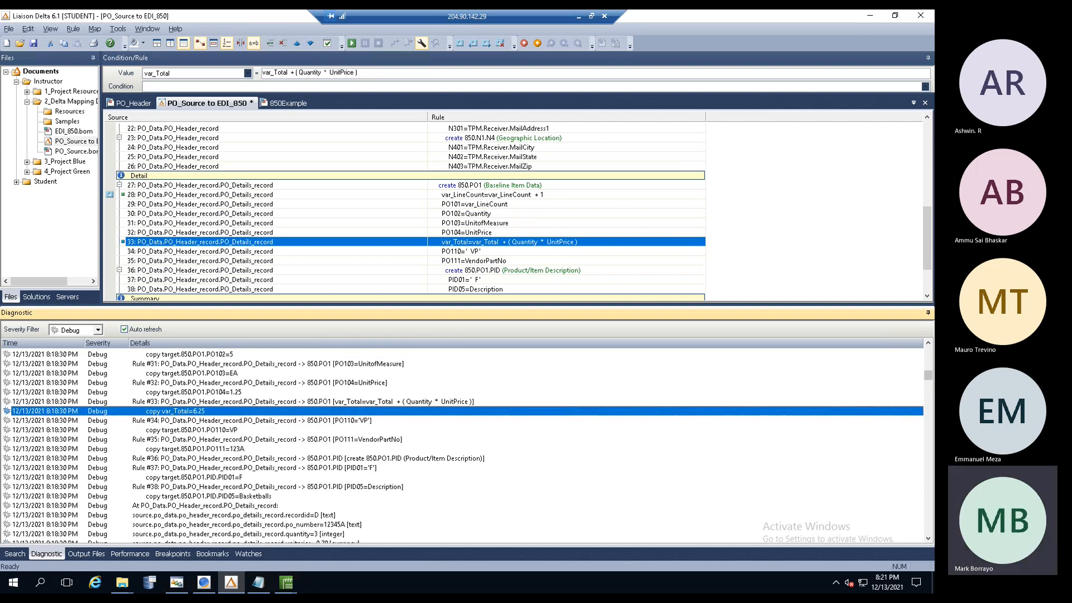
{"action": "left_click", "coordinate": [928, 539]}
{"action": "left_click", "coordinate": [928, 539]}
{"action": "scroll", "coordinate": [928, 539], "scroll_direction": "down", "scroll_amount": 4}
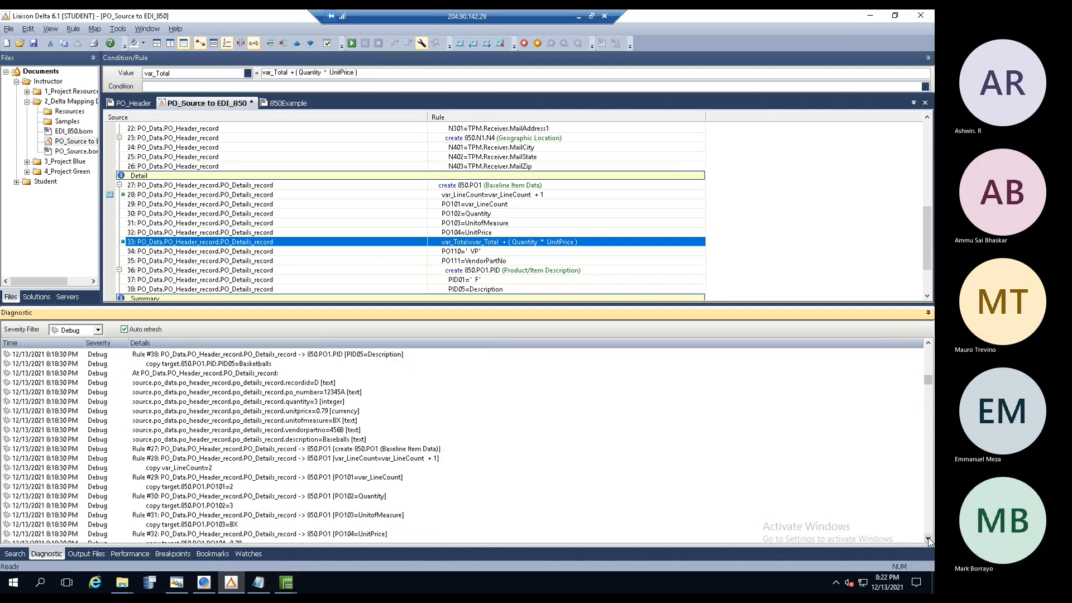
{"action": "left_click", "coordinate": [929, 539]}
{"action": "left_click", "coordinate": [928, 539]}
{"action": "left_click", "coordinate": [929, 539]}
{"action": "left_click", "coordinate": [928, 539]}
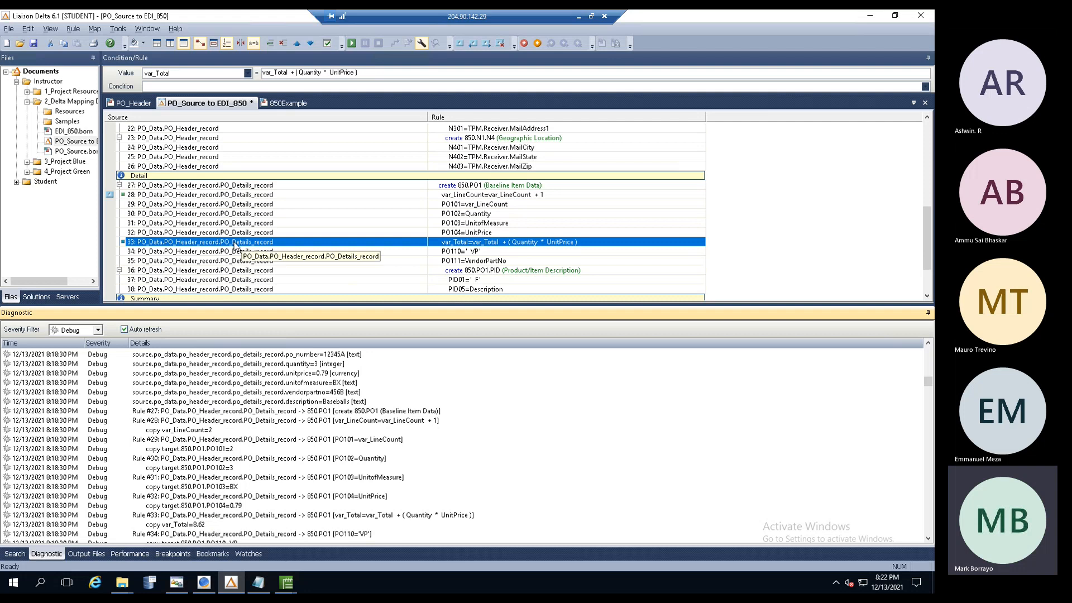
- Set a breakpoint on rule 33, toggling it off and on again, and select row 30's PO102=Quantity rule
{"action": "right_click", "coordinate": [152, 246]}
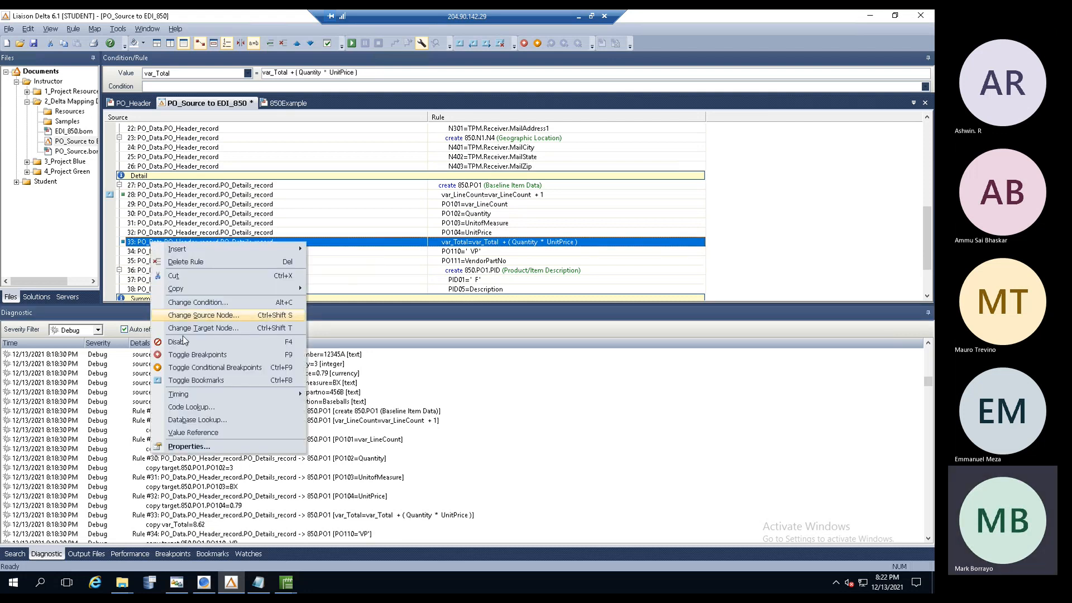
{"action": "left_click", "coordinate": [185, 372]}
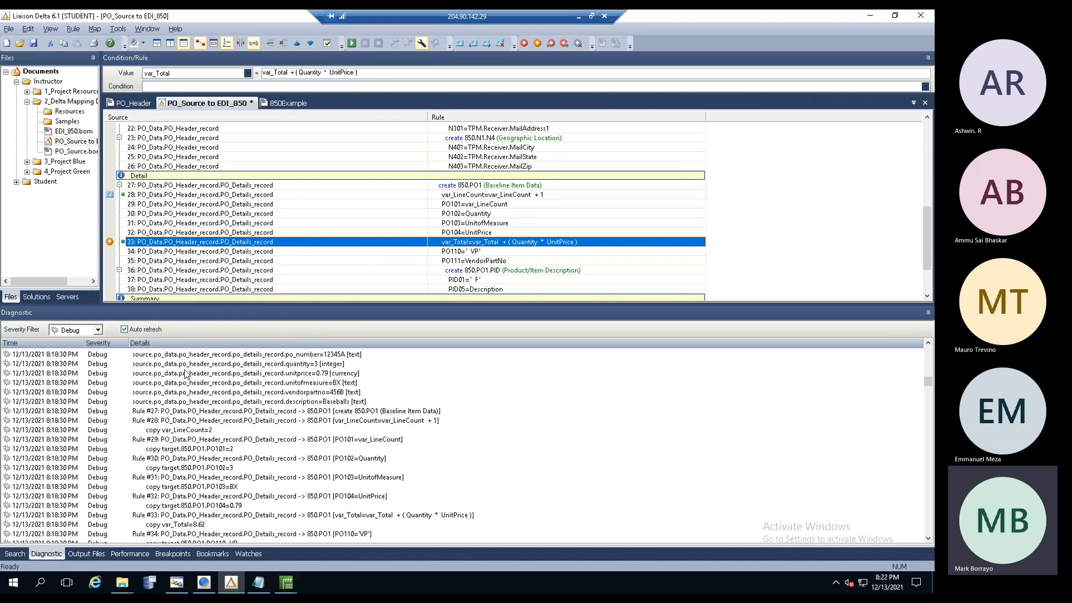
{"action": "right_click", "coordinate": [167, 244]}
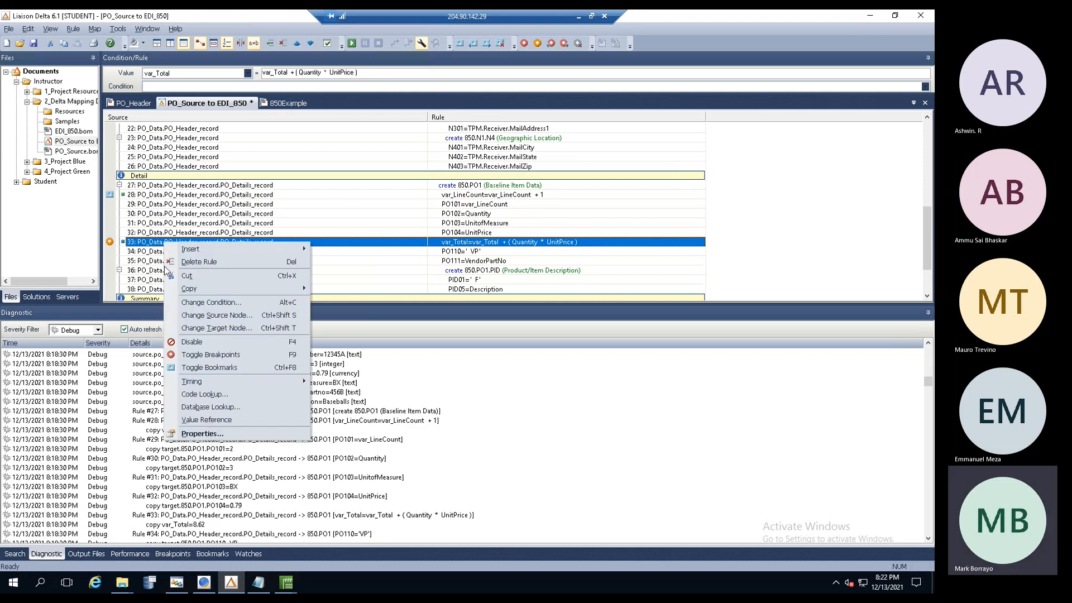
{"action": "left_click", "coordinate": [109, 244]}
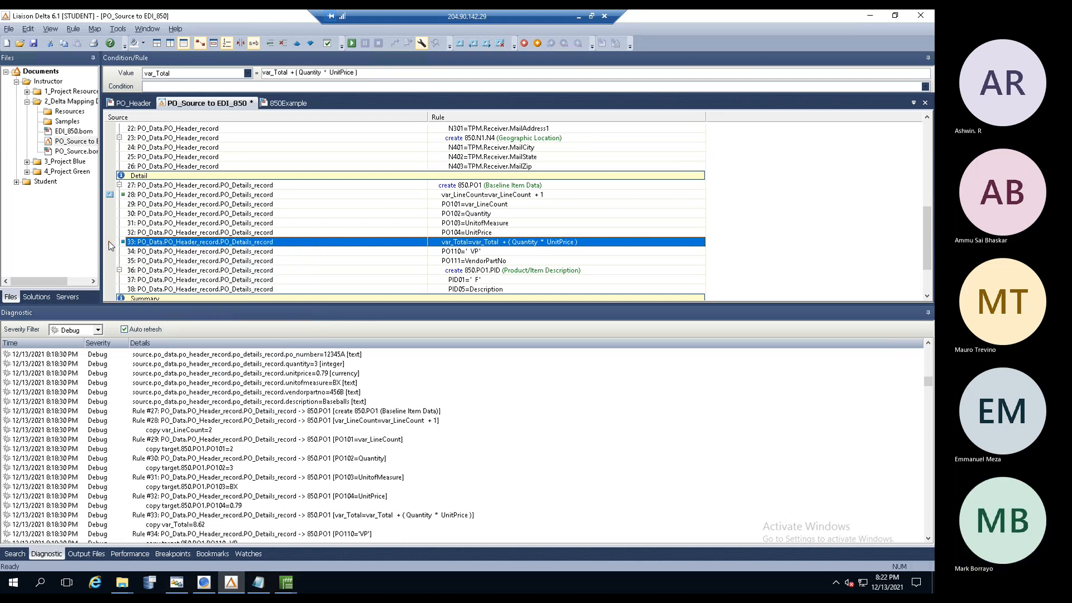
{"action": "right_click", "coordinate": [142, 243]}
{"action": "left_click", "coordinate": [188, 375]}
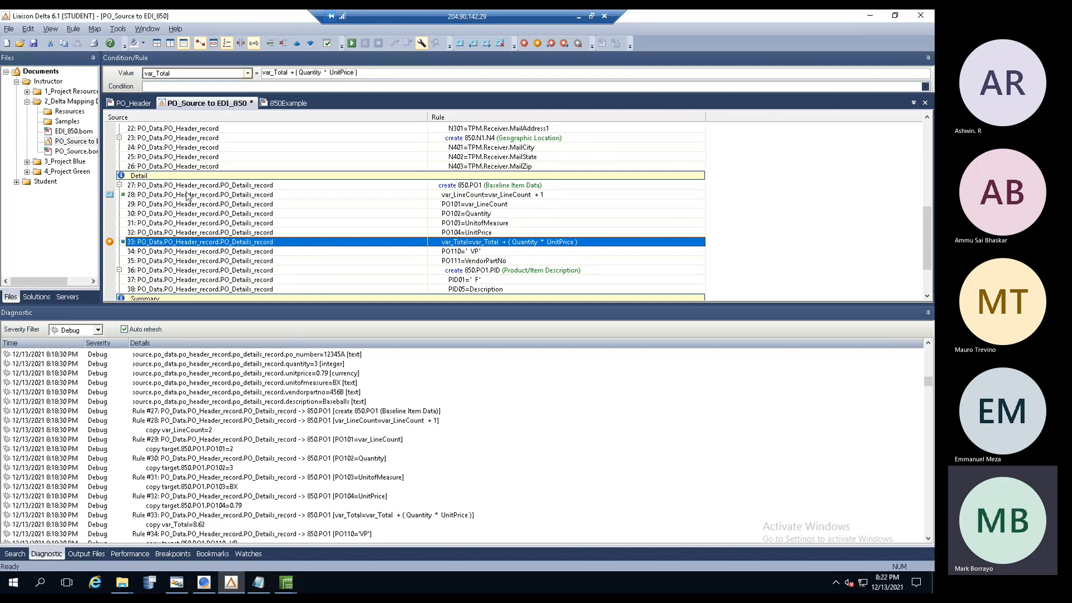
{"action": "left_click", "coordinate": [359, 215]}
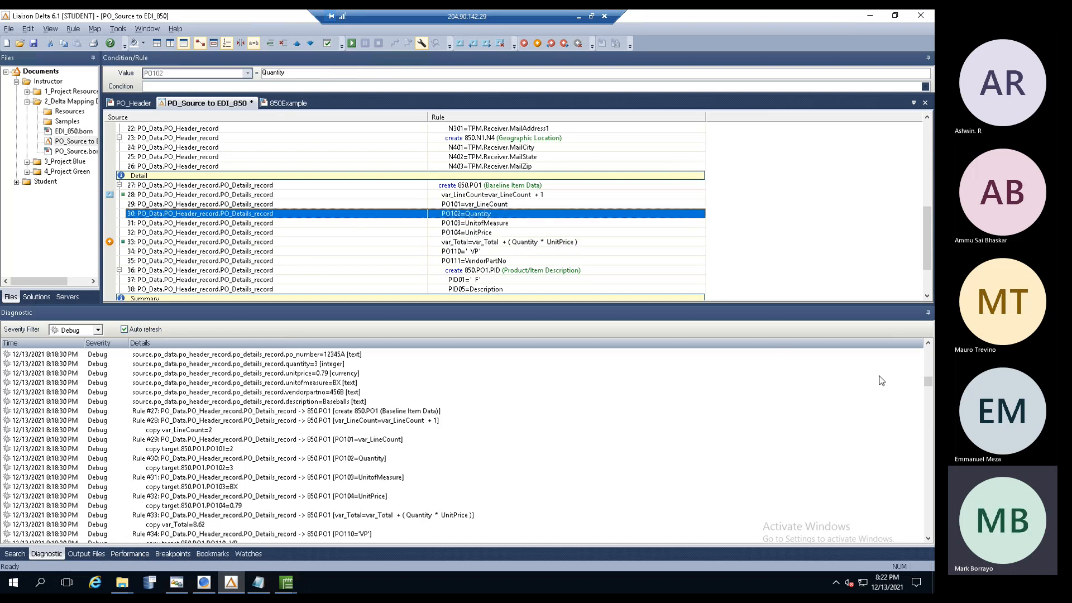
{"action": "left_click_drag", "start_coordinate": [929, 381], "coordinate": [901, 324]}
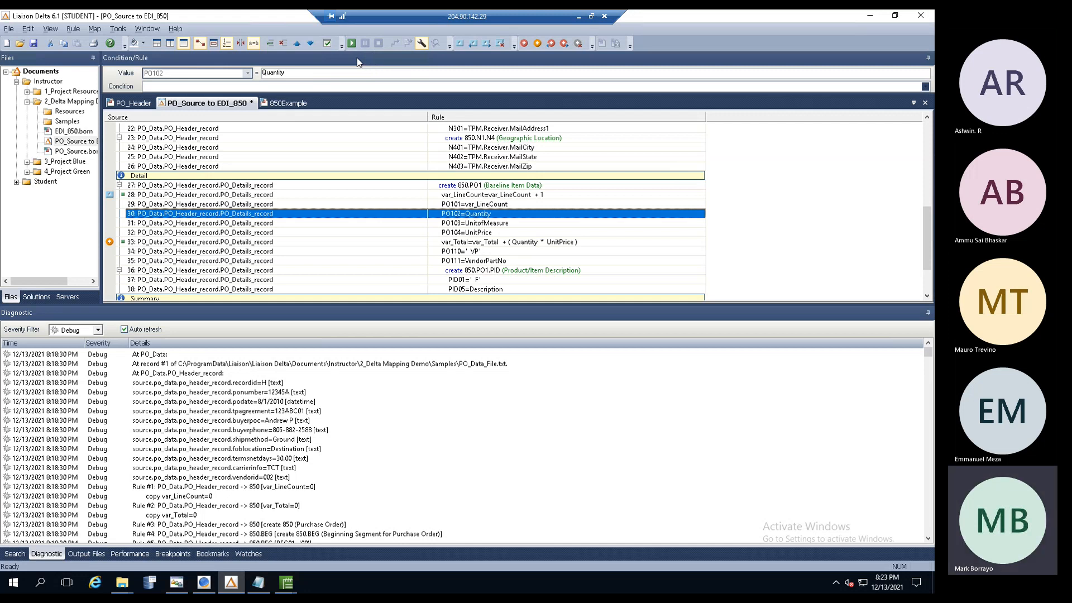
- Start a test run of the map and follow its diagnostic log to the rule 33 pause
{"action": "left_click", "coordinate": [351, 44]}
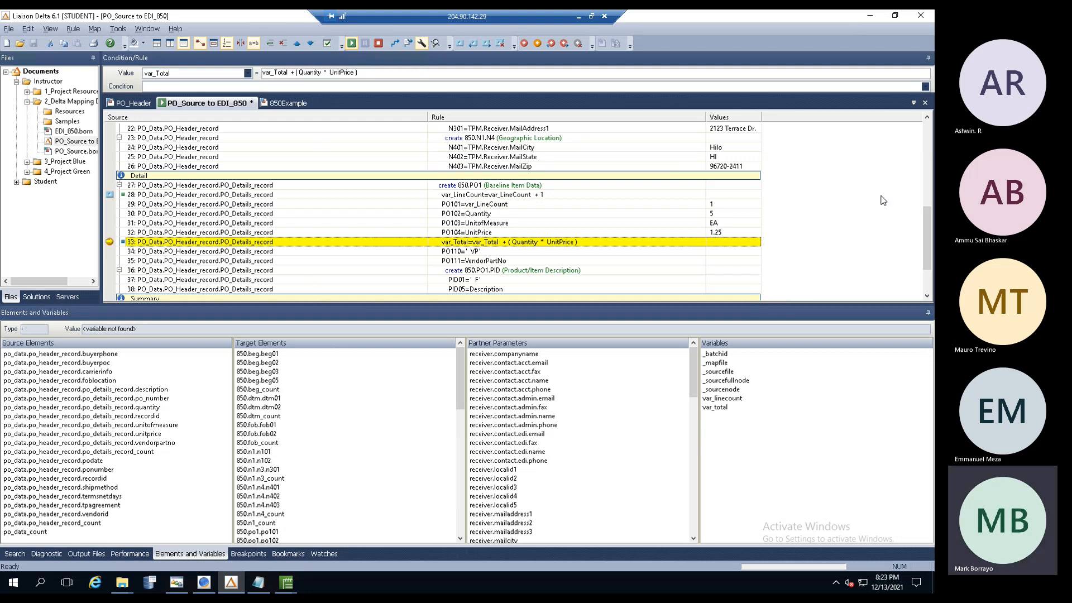
{"action": "left_click", "coordinate": [46, 553]}
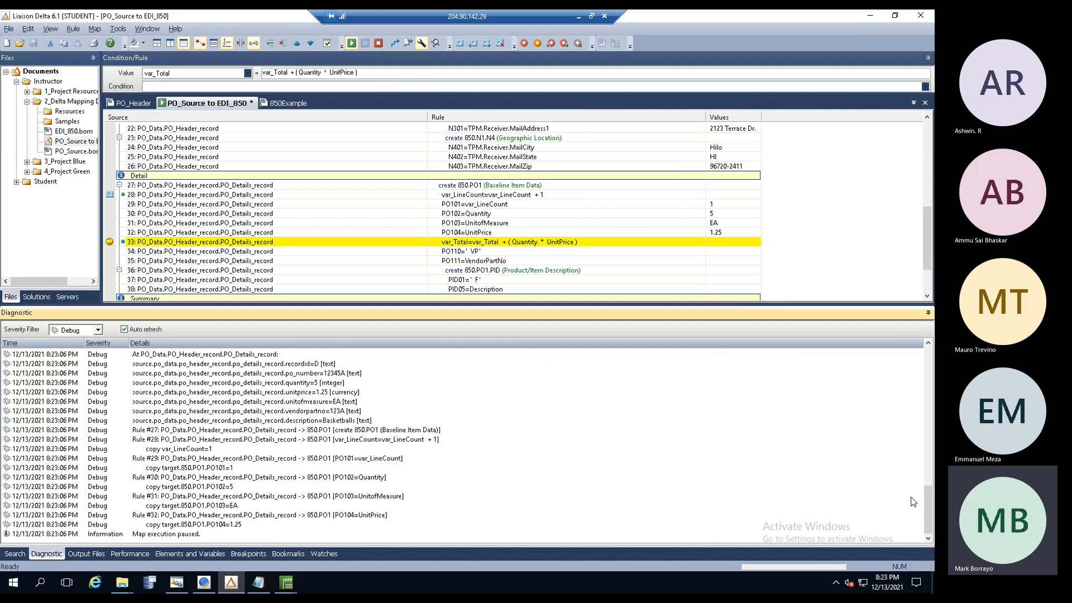
{"action": "left_click_drag", "start_coordinate": [927, 507], "coordinate": [315, 402]}
{"action": "left_click_drag", "start_coordinate": [927, 506], "coordinate": [927, 366]}
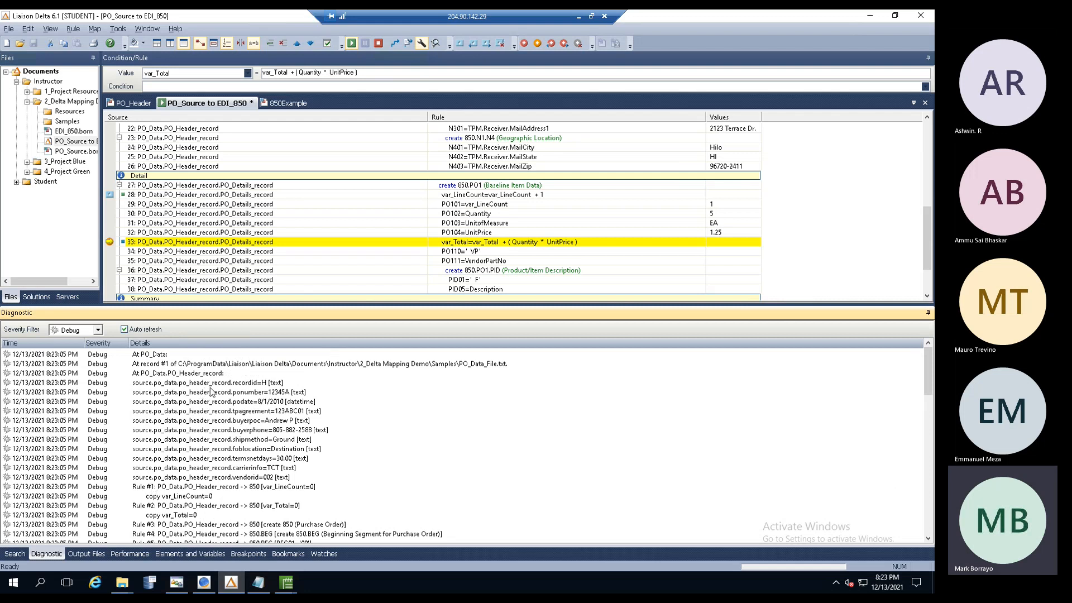
{"action": "left_click_drag", "start_coordinate": [926, 370], "coordinate": [925, 410]}
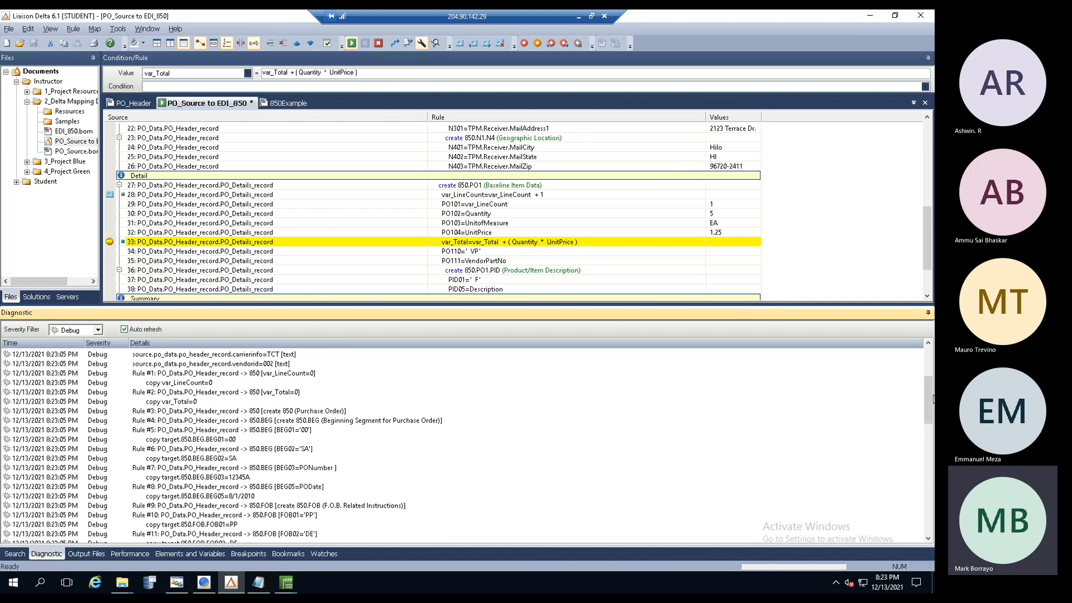
{"action": "left_click_drag", "start_coordinate": [929, 399], "coordinate": [929, 518]}
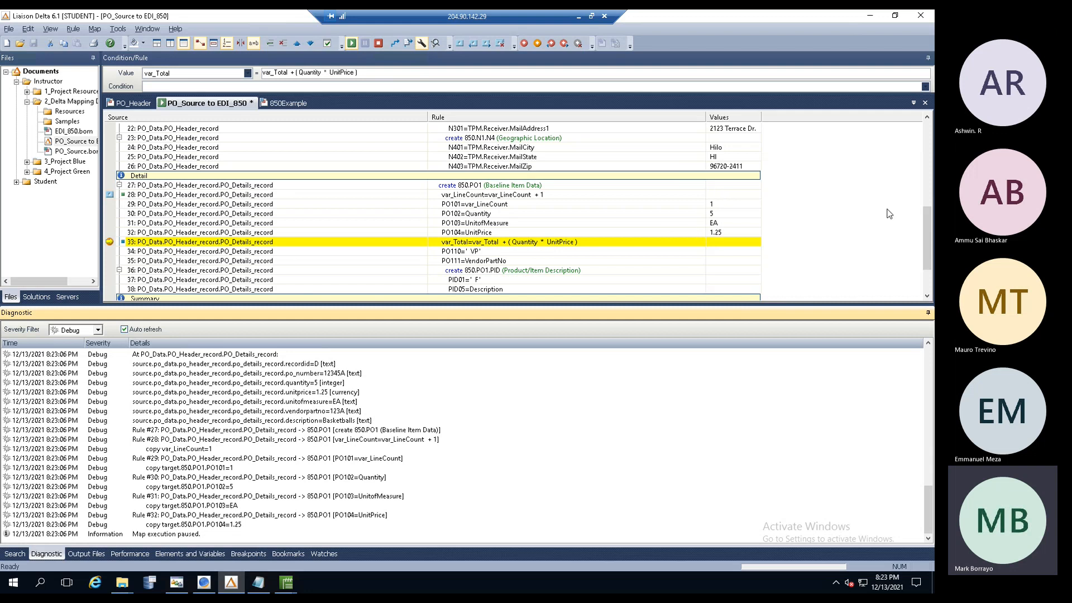
{"action": "left_click_drag", "start_coordinate": [927, 230], "coordinate": [927, 128]}
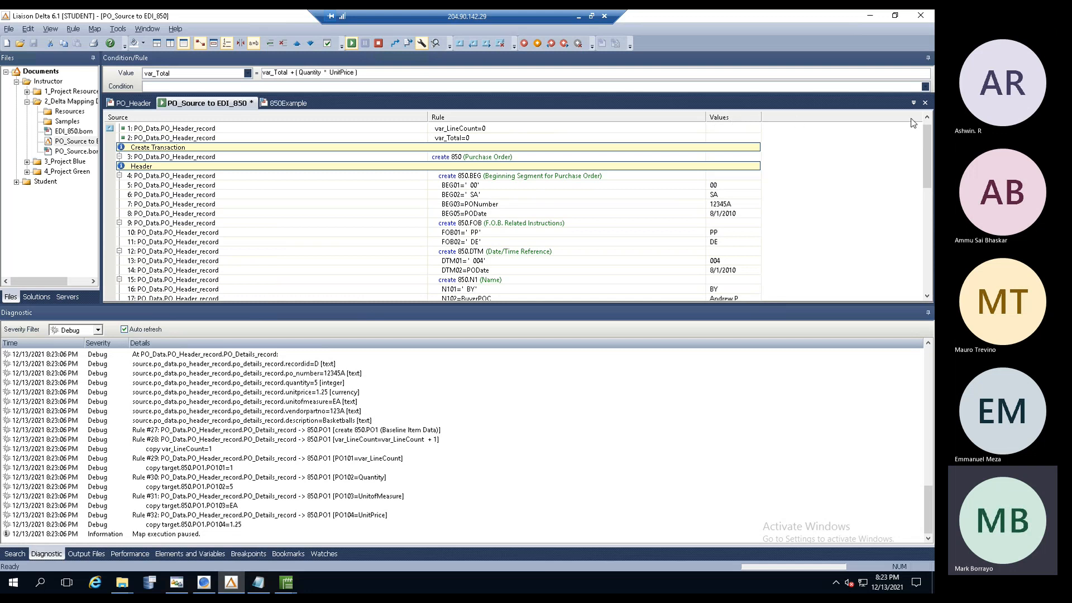
- Widen the Values column to show PO101–PO104 holding 1, 5, EA and 1.25
{"action": "left_click_drag", "start_coordinate": [706, 118], "coordinate": [685, 118]}
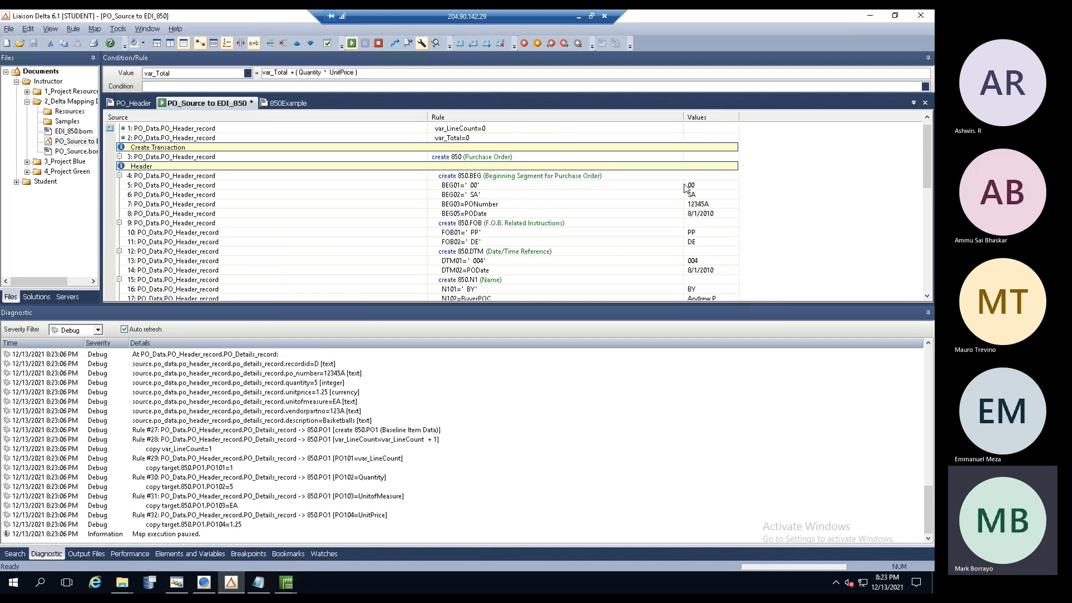
{"action": "left_click_drag", "start_coordinate": [929, 139], "coordinate": [923, 208]}
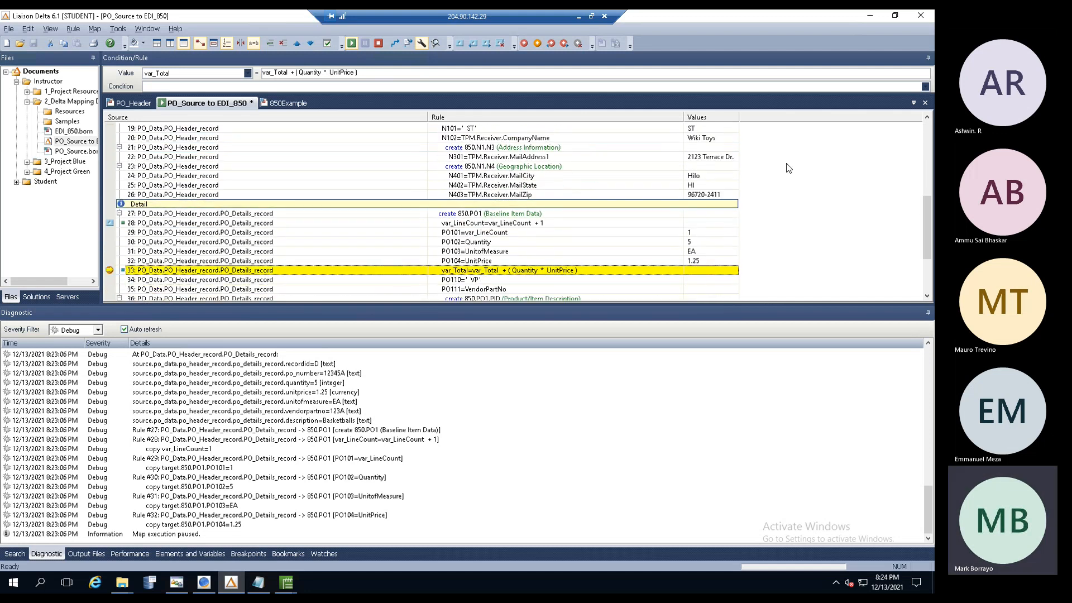
{"action": "left_click_drag", "start_coordinate": [738, 118], "coordinate": [874, 118]}
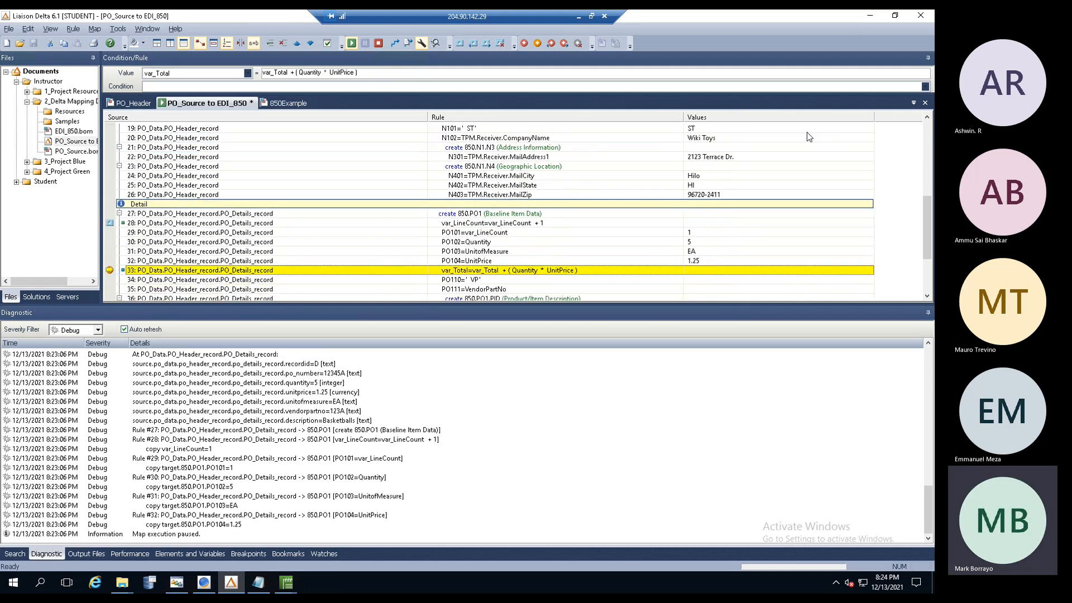
{"action": "left_click_drag", "start_coordinate": [926, 208], "coordinate": [927, 232]}
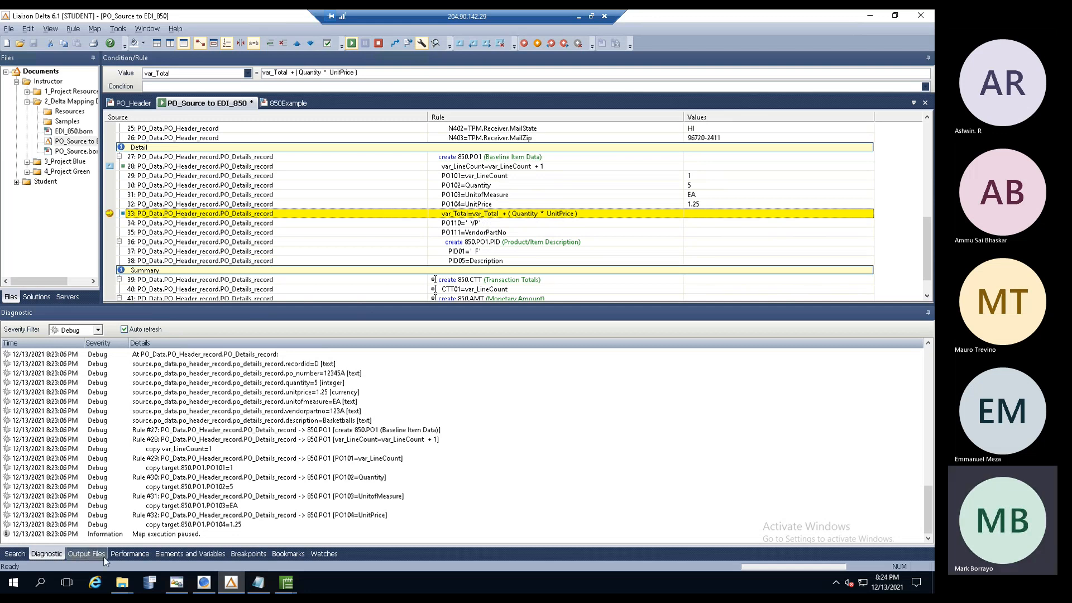
- In Elements and Variables, confirm var_total is numeric at 0 and check rule 33's UnitPrice value
{"action": "left_click", "coordinate": [178, 554]}
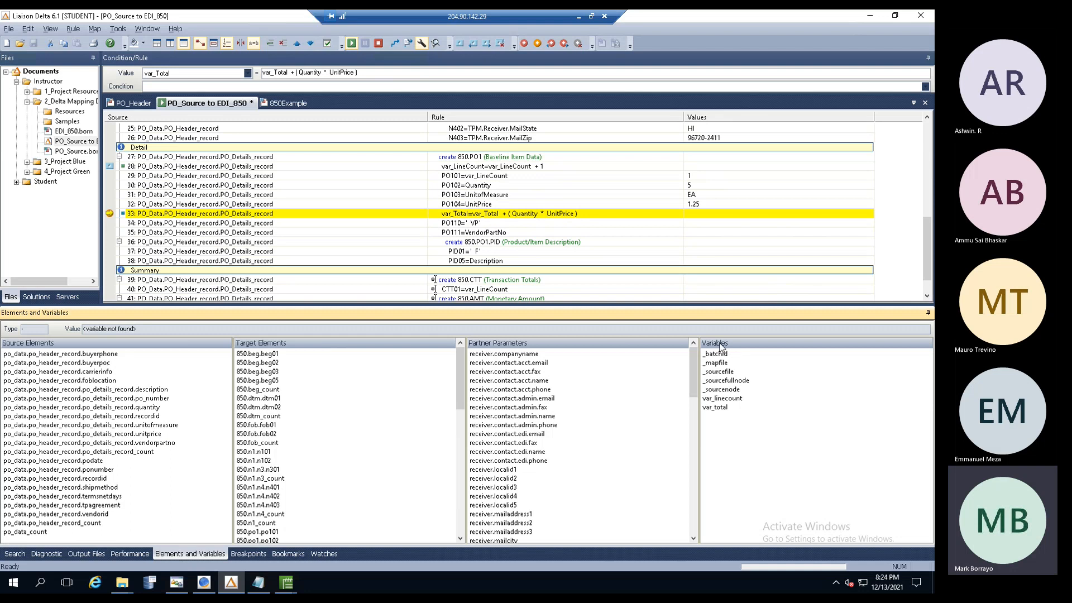
{"action": "left_click", "coordinate": [720, 408]}
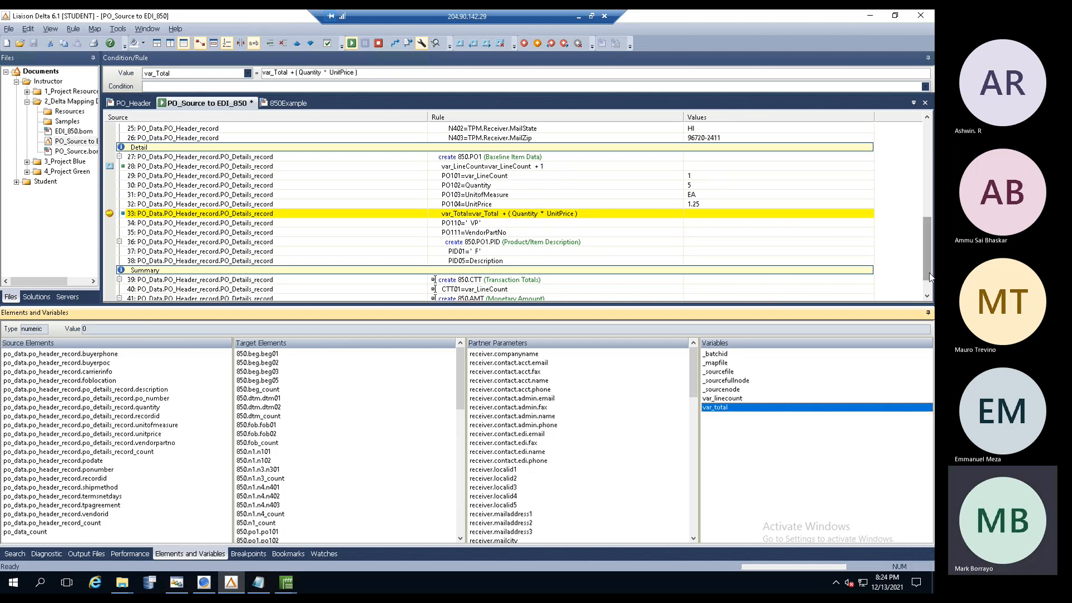
{"action": "scroll", "coordinate": [575, 130], "scroll_direction": "up", "scroll_amount": 10}
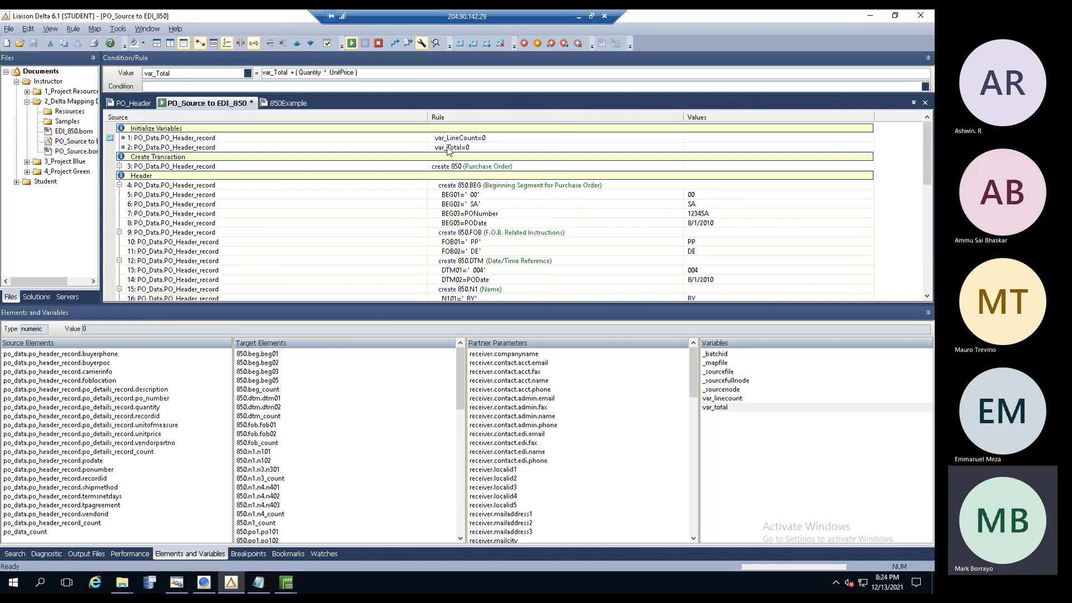
{"action": "left_click_drag", "start_coordinate": [928, 159], "coordinate": [928, 259]}
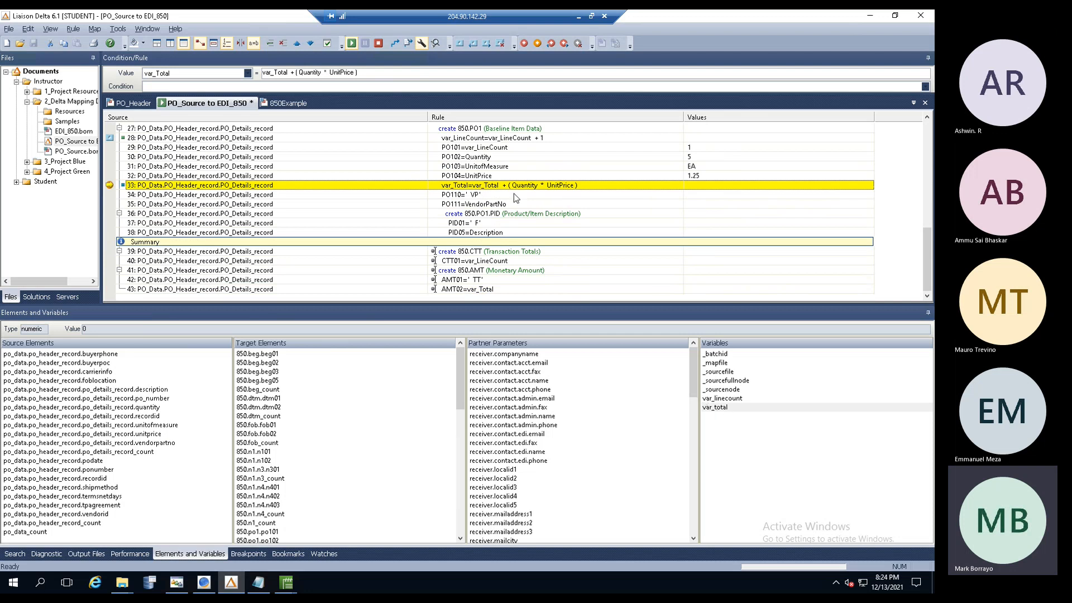
{"action": "mouse_move", "coordinate": [567, 189]}
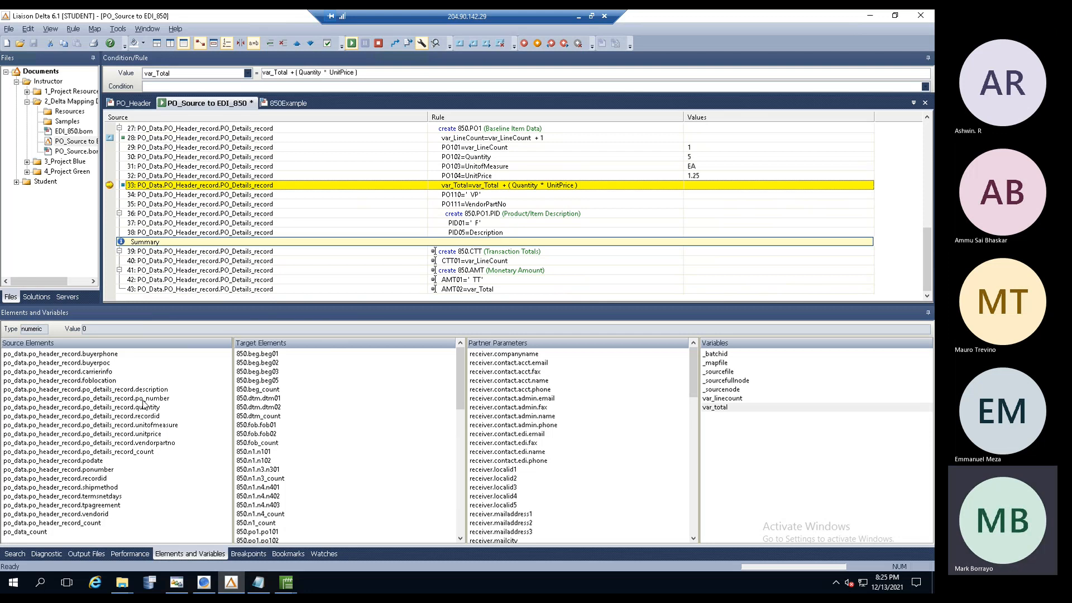
- Check quantity, unit price and var_total, then execute rule 33 so var_Total becomes 6.25
{"action": "left_click", "coordinate": [145, 408]}
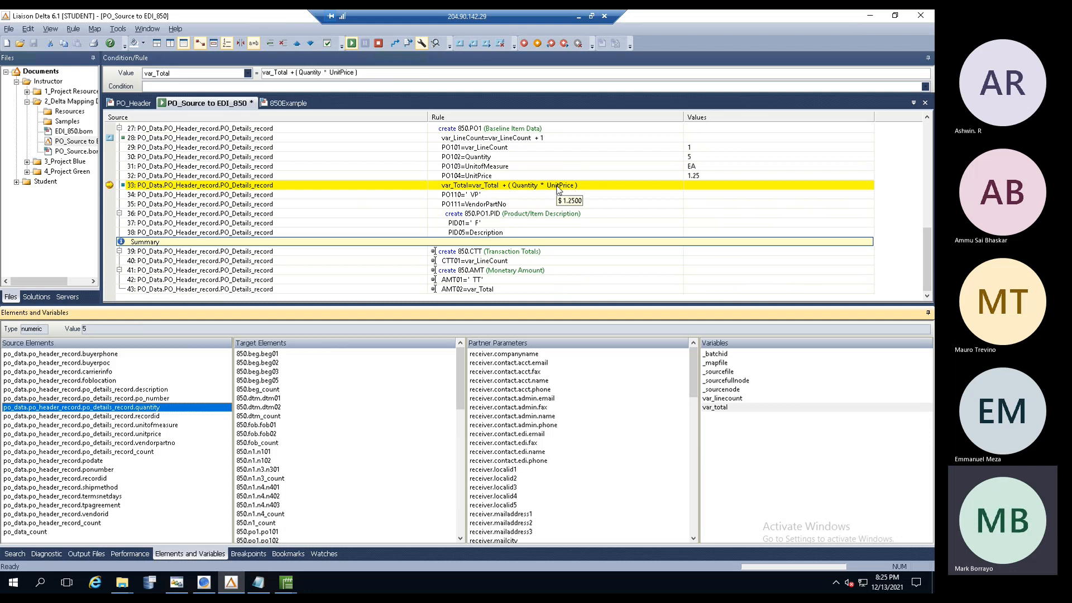
{"action": "left_click", "coordinate": [150, 434]}
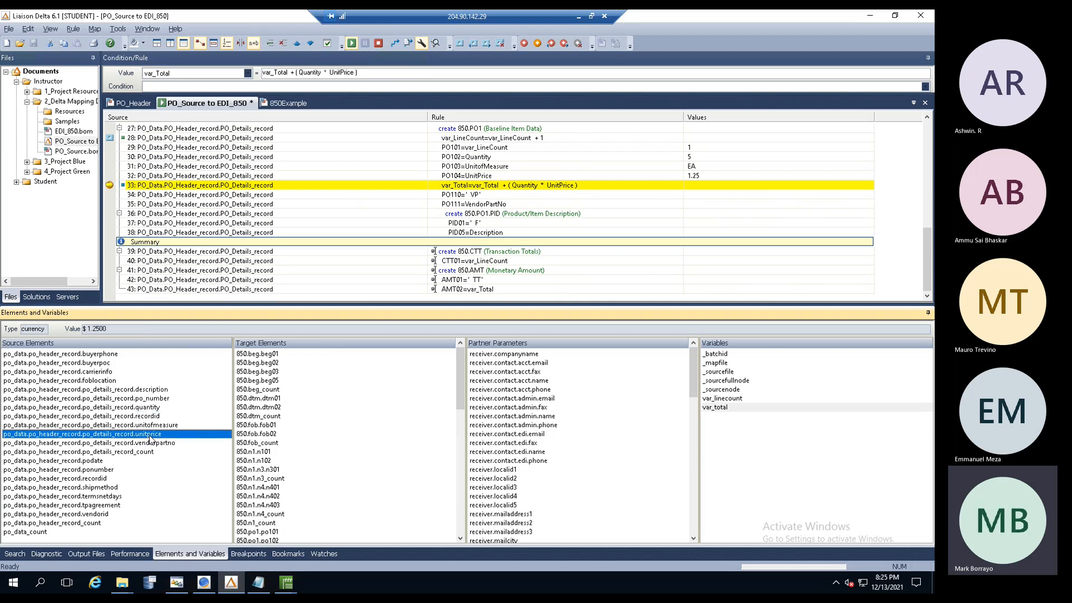
{"action": "left_click_drag", "start_coordinate": [88, 329], "coordinate": [104, 330]}
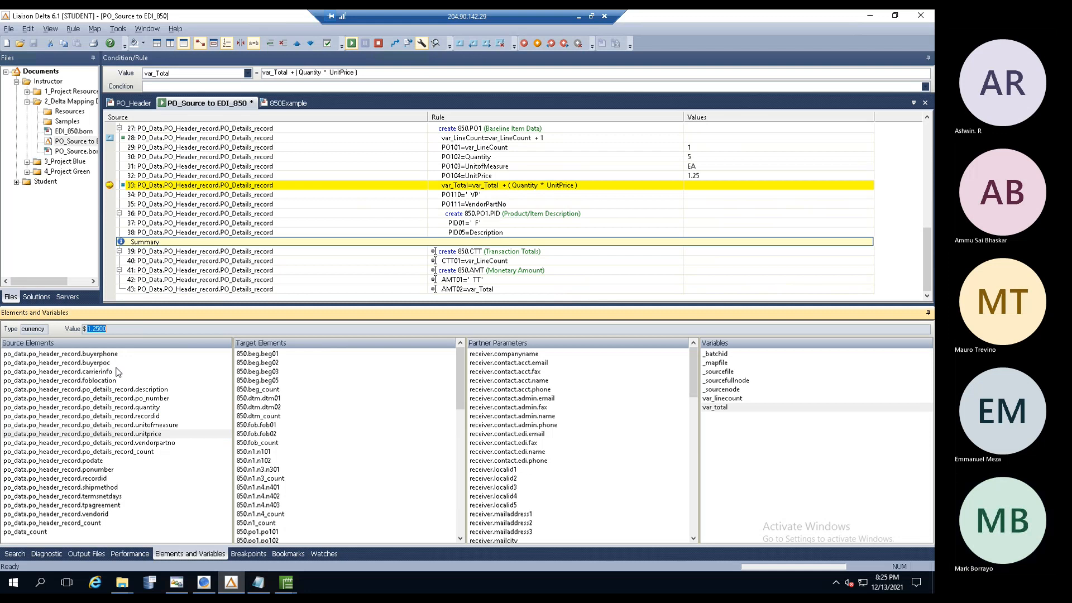
{"action": "left_click", "coordinate": [721, 408]}
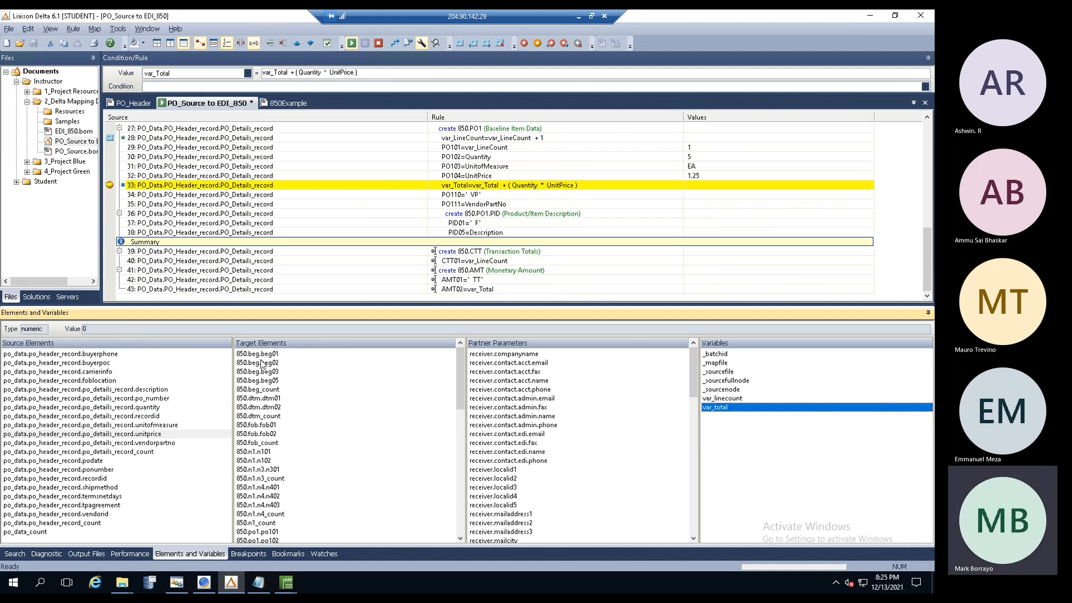
{"action": "left_click", "coordinate": [395, 47]}
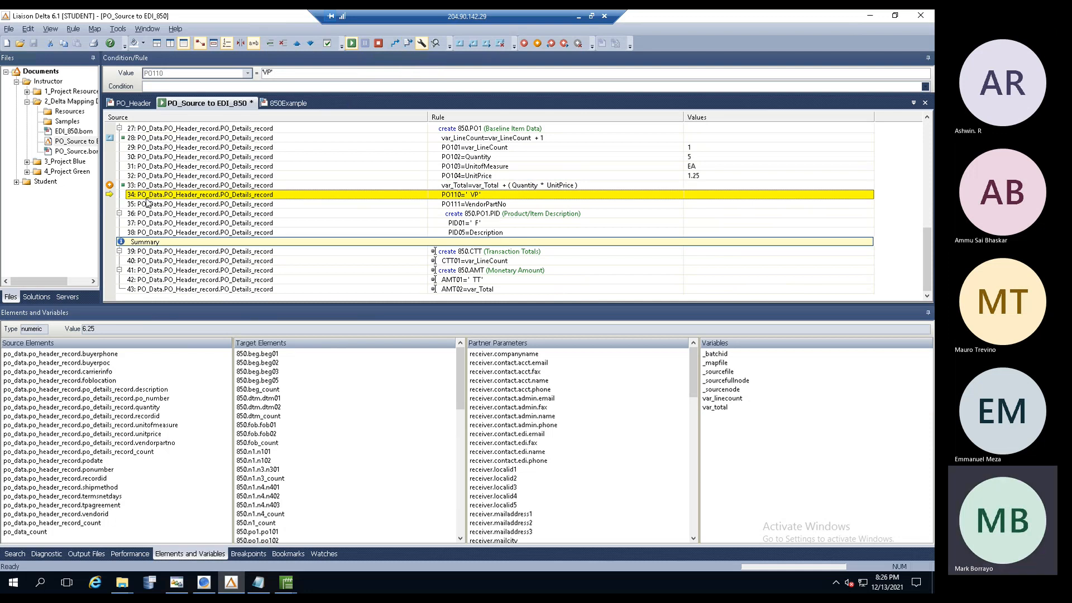
{"action": "left_click", "coordinate": [476, 187]}
{"action": "left_click", "coordinate": [476, 195]}
{"action": "left_click", "coordinate": [482, 189]}
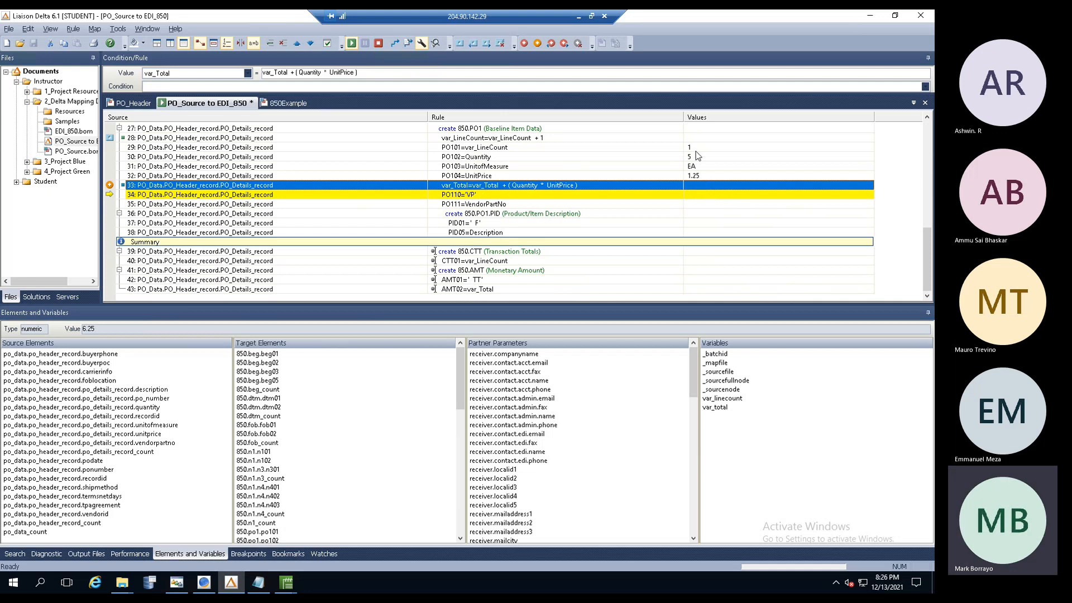
{"action": "mouse_move", "coordinate": [462, 192]}
{"action": "left_click", "coordinate": [474, 292]}
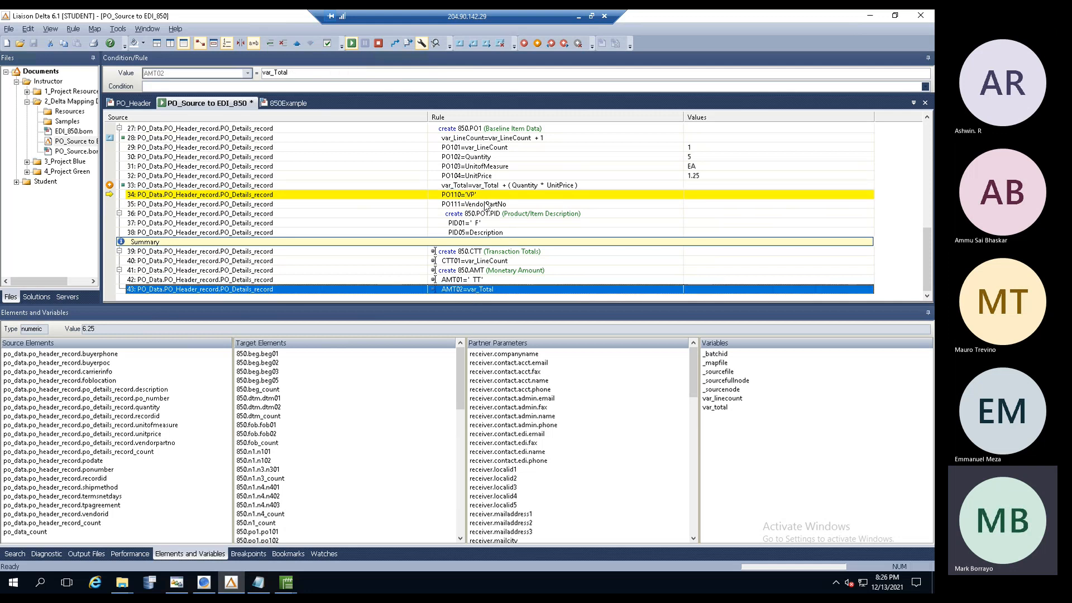
{"action": "left_click", "coordinate": [495, 187]}
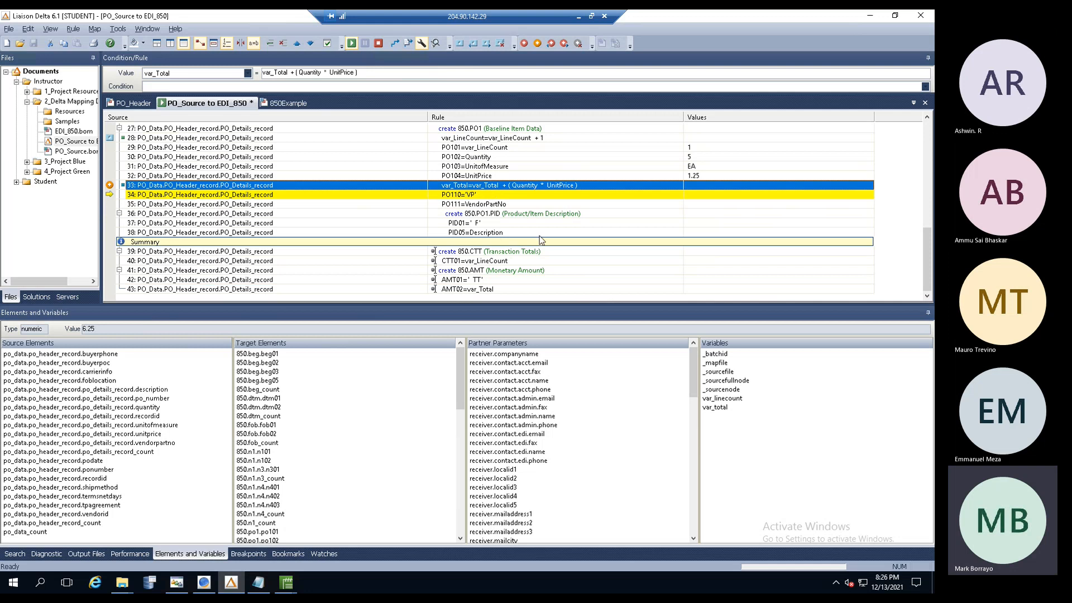
{"action": "left_click", "coordinate": [718, 408]}
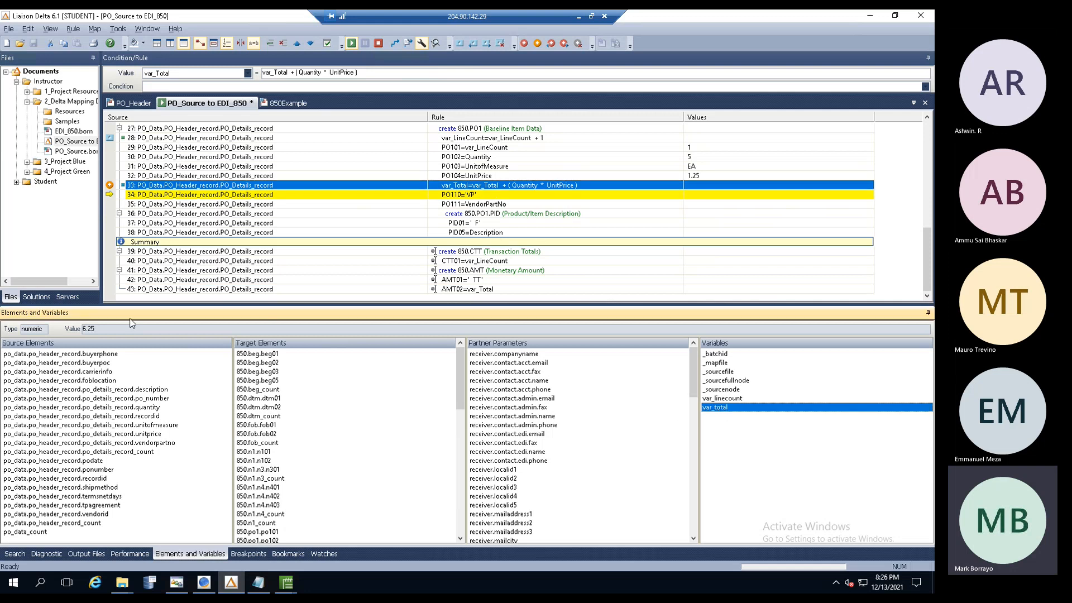
{"action": "left_click_drag", "start_coordinate": [106, 330], "coordinate": [81, 330]}
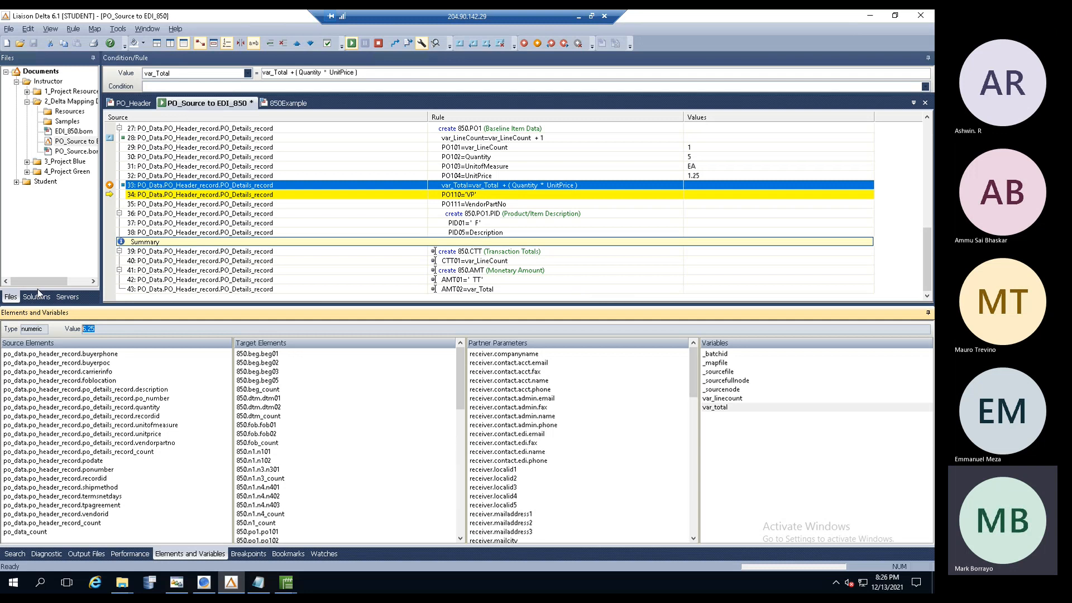
{"action": "left_click", "coordinate": [46, 554]}
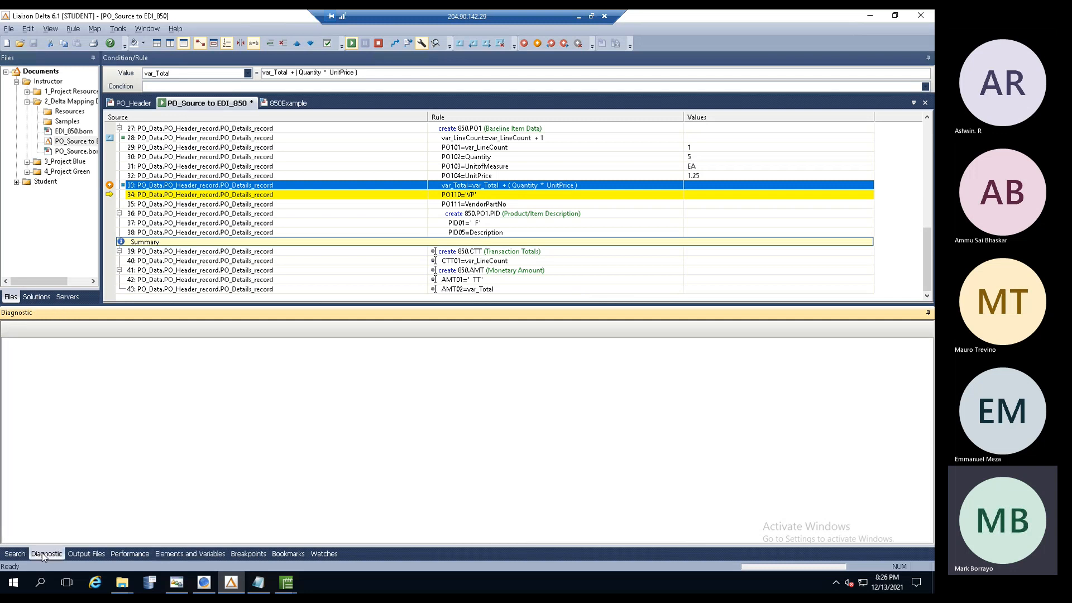
{"action": "left_click_drag", "start_coordinate": [926, 506], "coordinate": [926, 368]}
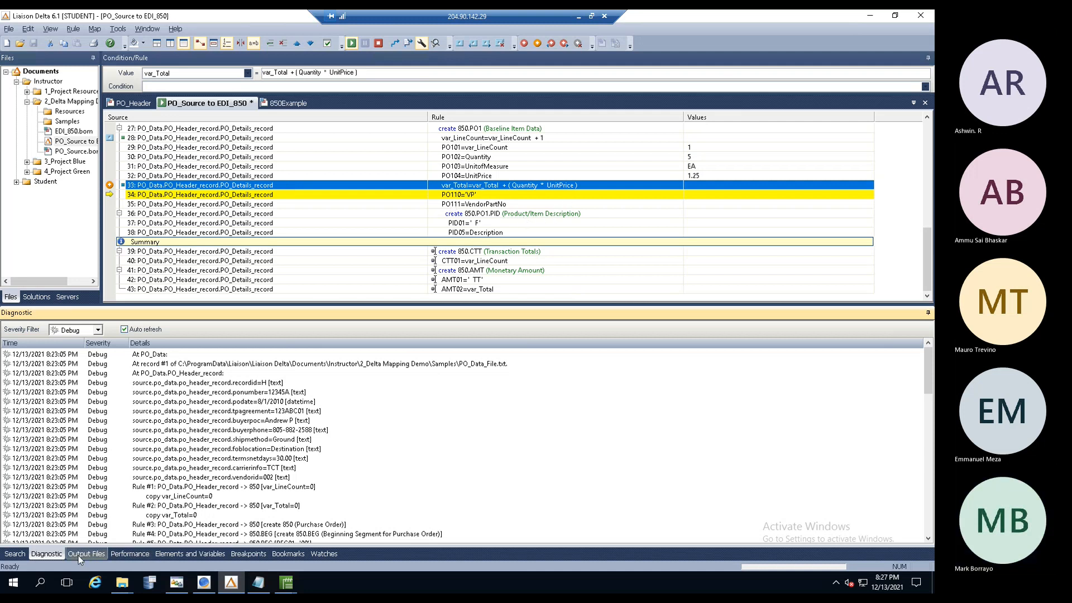
{"action": "left_click", "coordinate": [179, 554]}
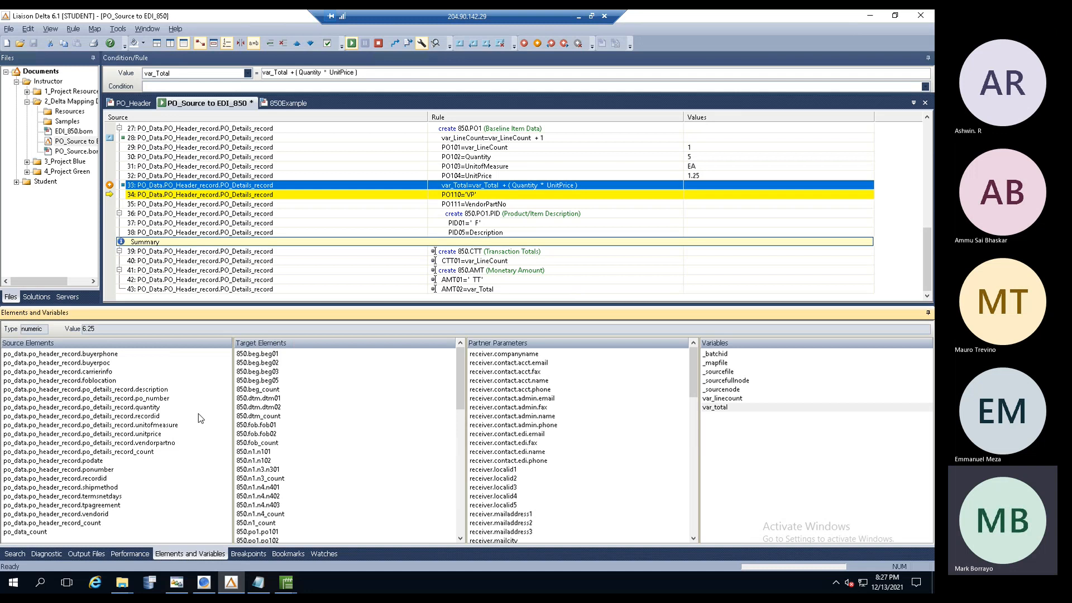
- Continue the test past the PO111 rule and compare the Footballs detail line in PO_Data_File.txt
{"action": "left_click", "coordinate": [382, 201]}
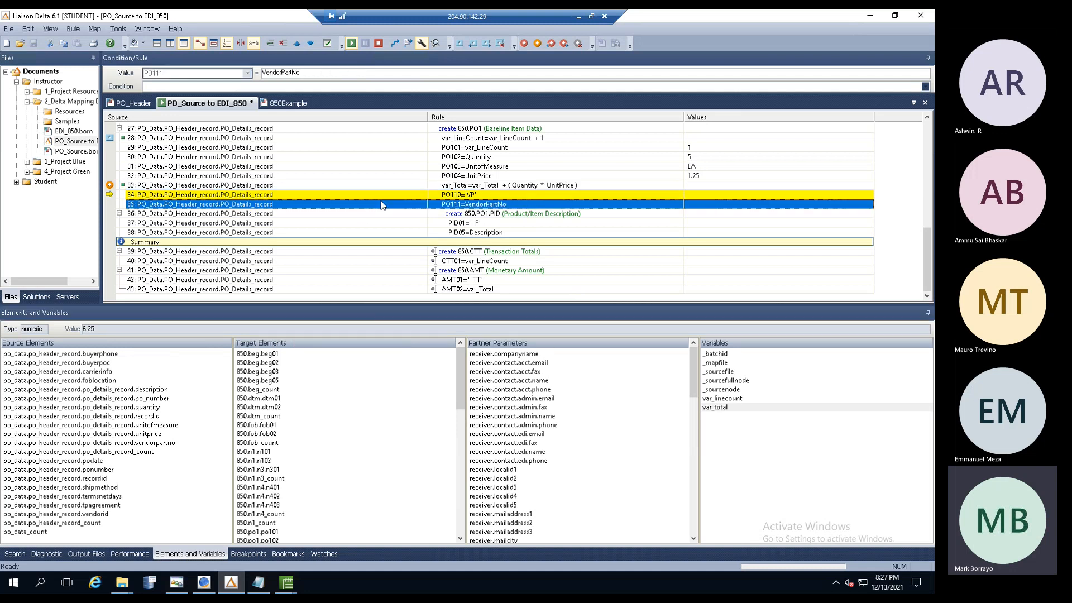
{"action": "left_click", "coordinate": [351, 44]}
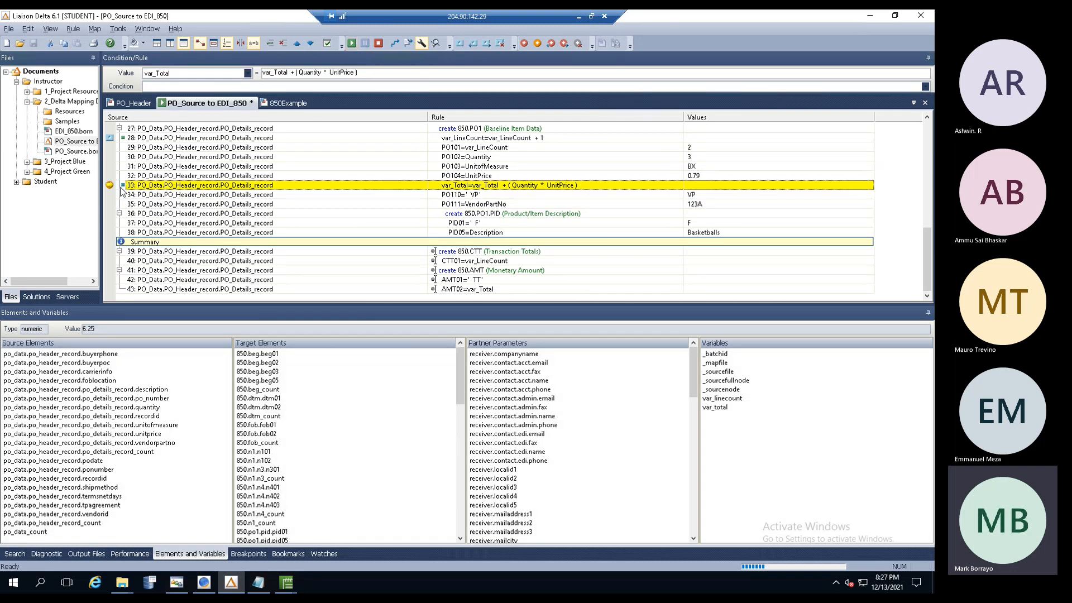
{"action": "left_click", "coordinate": [258, 582]}
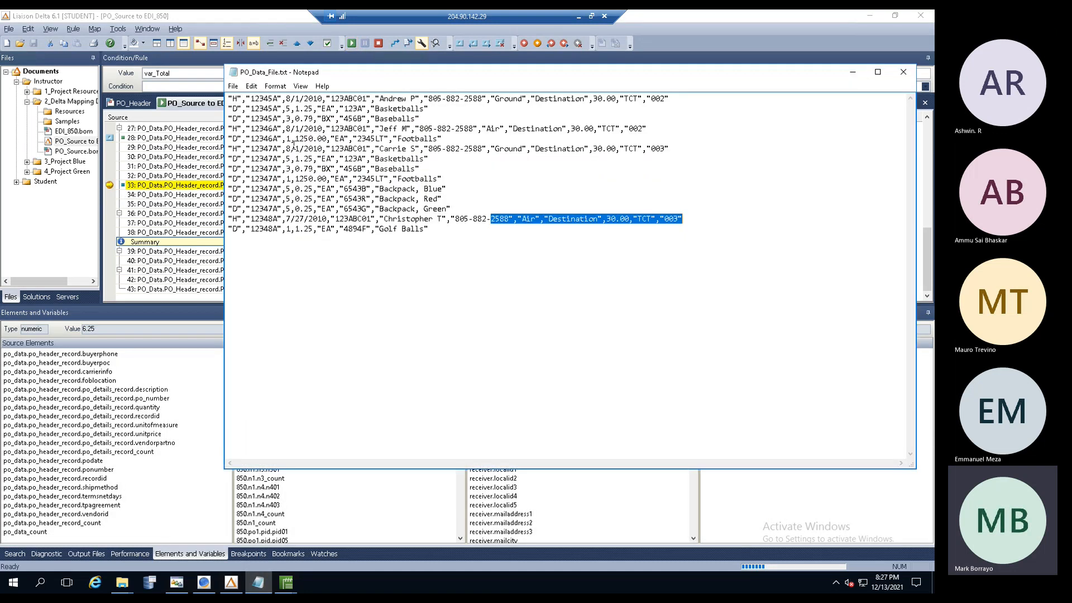
{"action": "left_click_drag", "start_coordinate": [233, 109], "coordinate": [245, 141]}
{"action": "left_click_drag", "start_coordinate": [238, 179], "coordinate": [239, 189]}
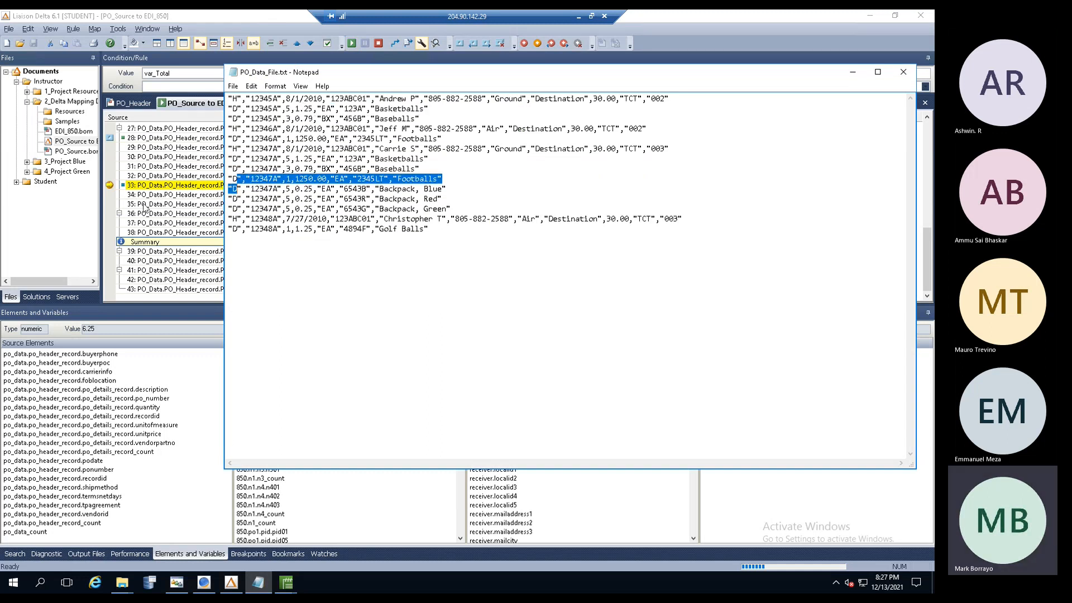
{"action": "left_click", "coordinate": [175, 193]}
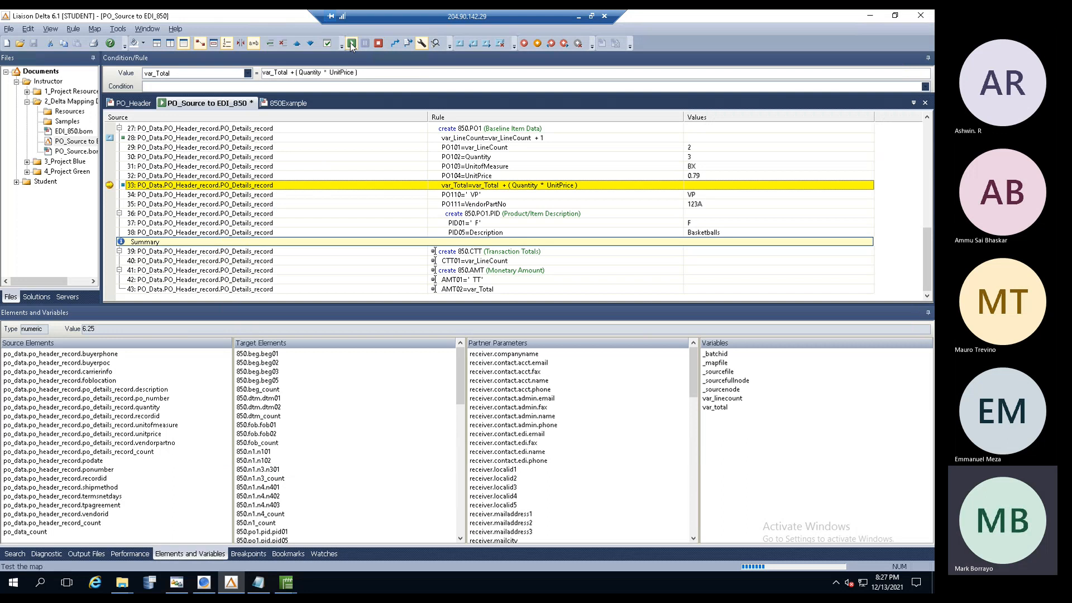
- Keep running the test through every record until var_Total reaches 1262.37 and Test2.edi opens
{"action": "left_click", "coordinate": [351, 43]}
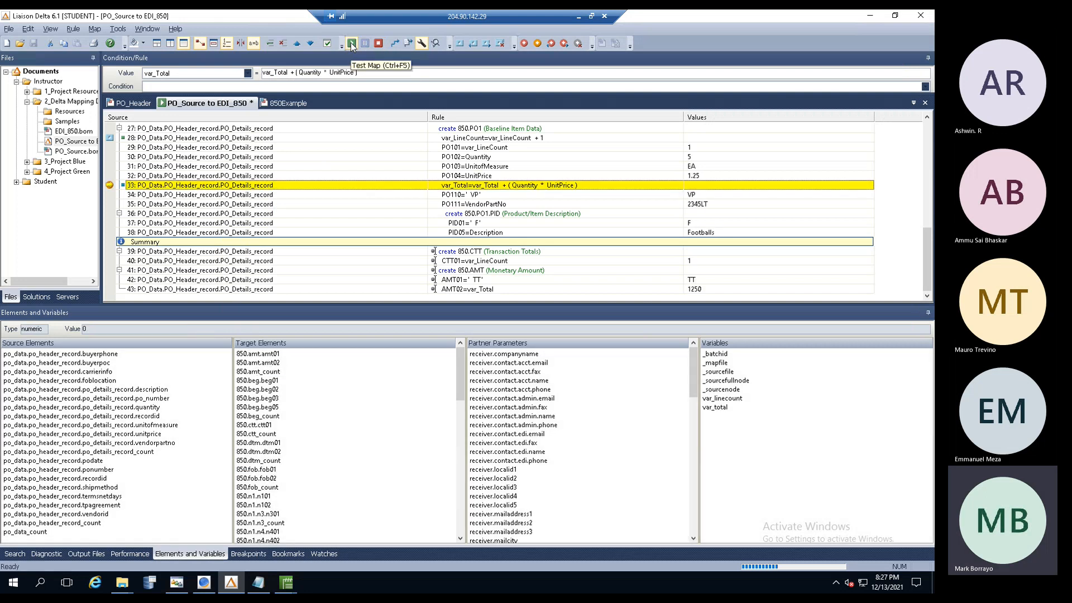
{"action": "left_click", "coordinate": [352, 44]}
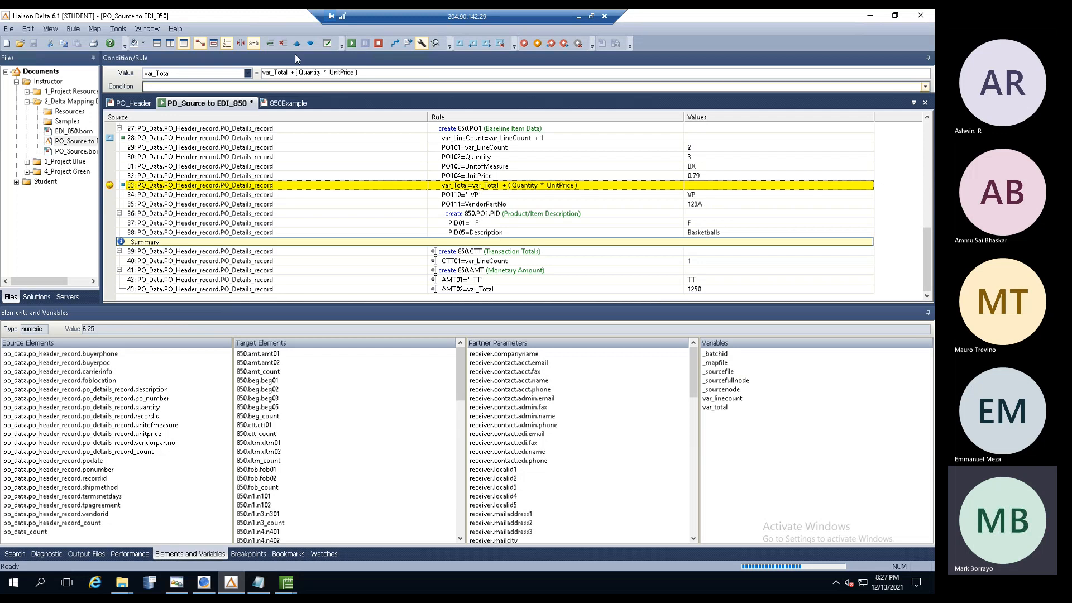
{"action": "left_click", "coordinate": [352, 44]}
{"action": "left_click", "coordinate": [352, 44]}
{"action": "left_click", "coordinate": [351, 44]}
{"action": "left_click", "coordinate": [351, 44]}
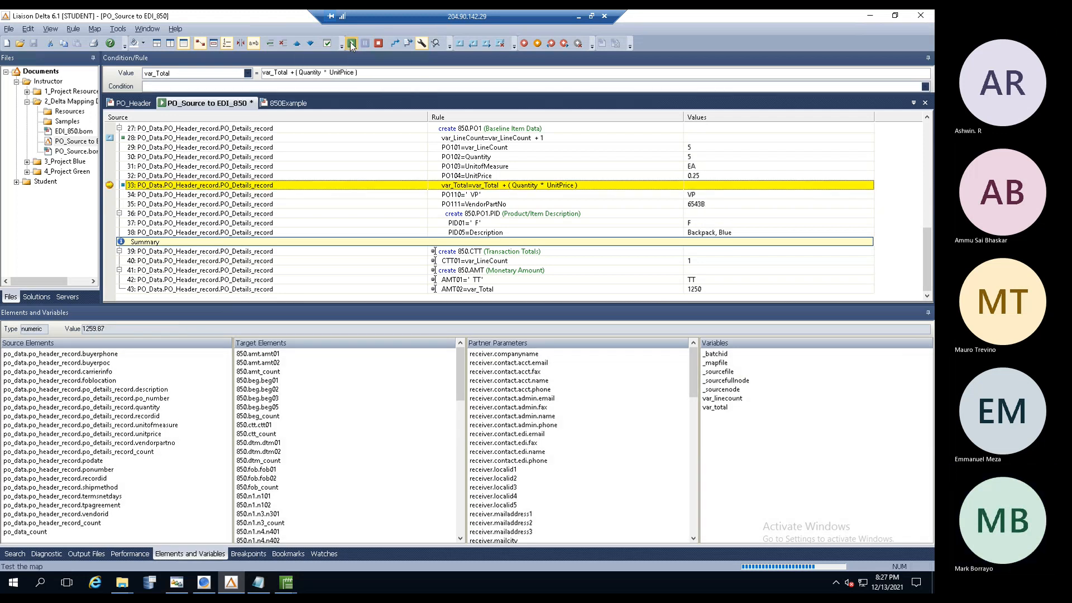
{"action": "left_click", "coordinate": [352, 44]}
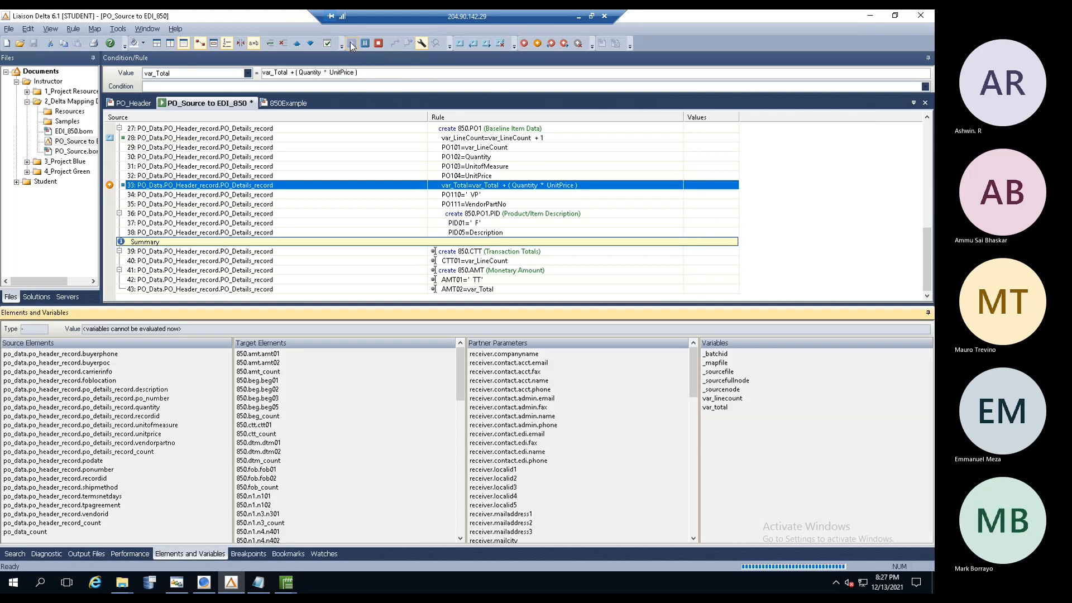
{"action": "left_click", "coordinate": [352, 44]}
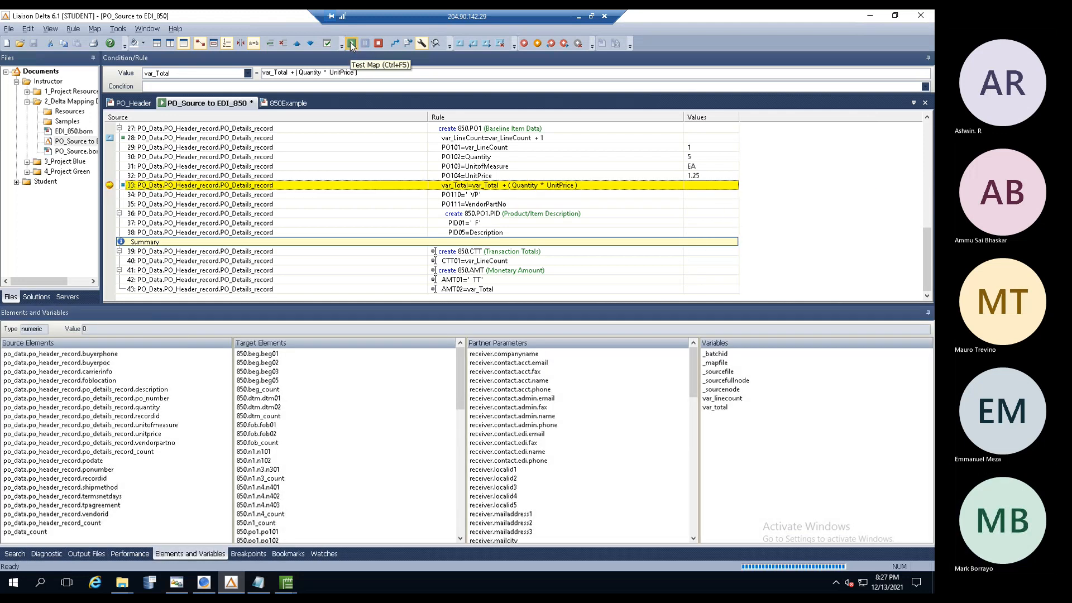
{"action": "left_click", "coordinate": [352, 44]}
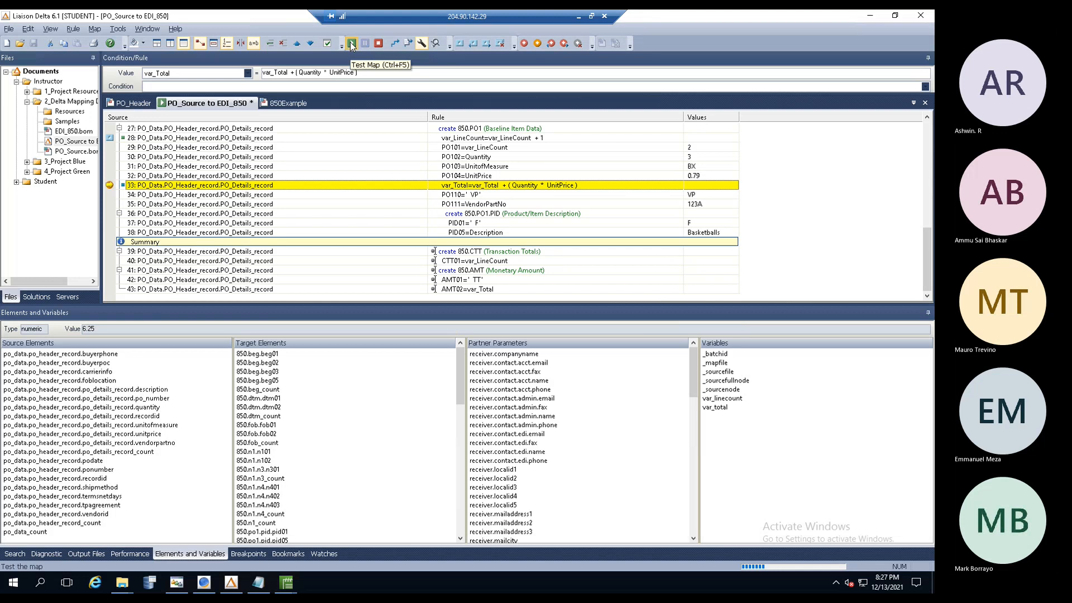
{"action": "left_click", "coordinate": [352, 44]}
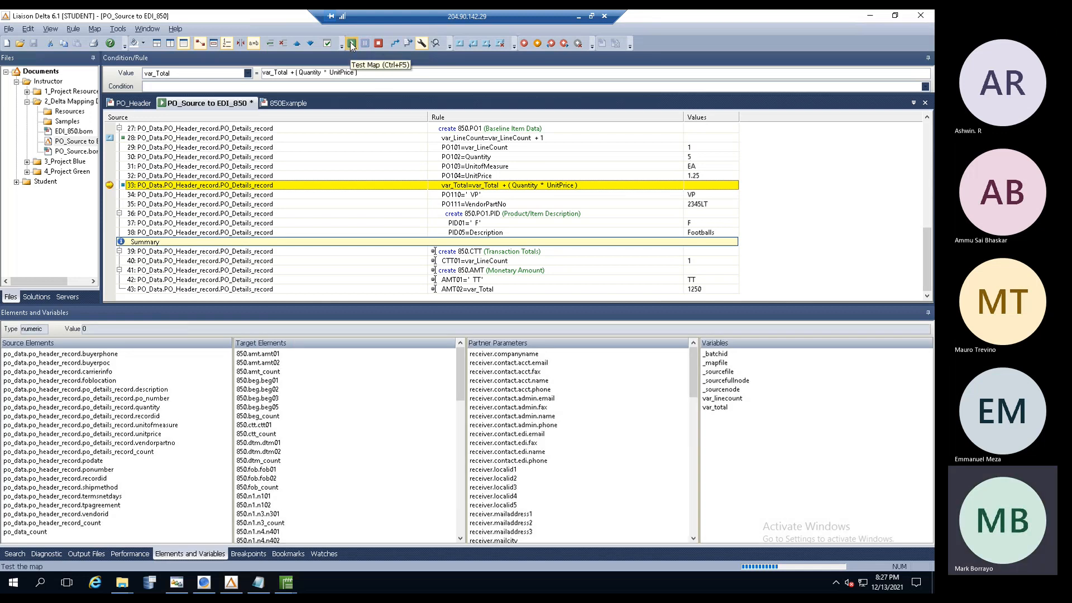
{"action": "left_click", "coordinate": [352, 45]}
{"action": "left_click", "coordinate": [351, 45]}
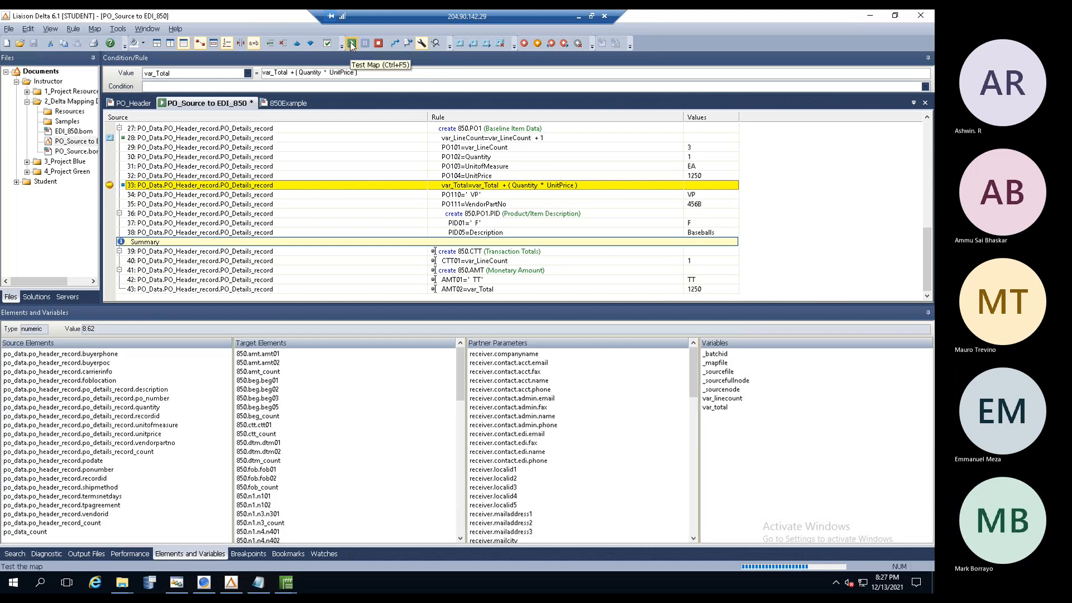
{"action": "left_click", "coordinate": [352, 44]}
{"action": "left_click", "coordinate": [352, 44]}
{"action": "left_click", "coordinate": [352, 44]}
{"action": "left_click", "coordinate": [351, 44]}
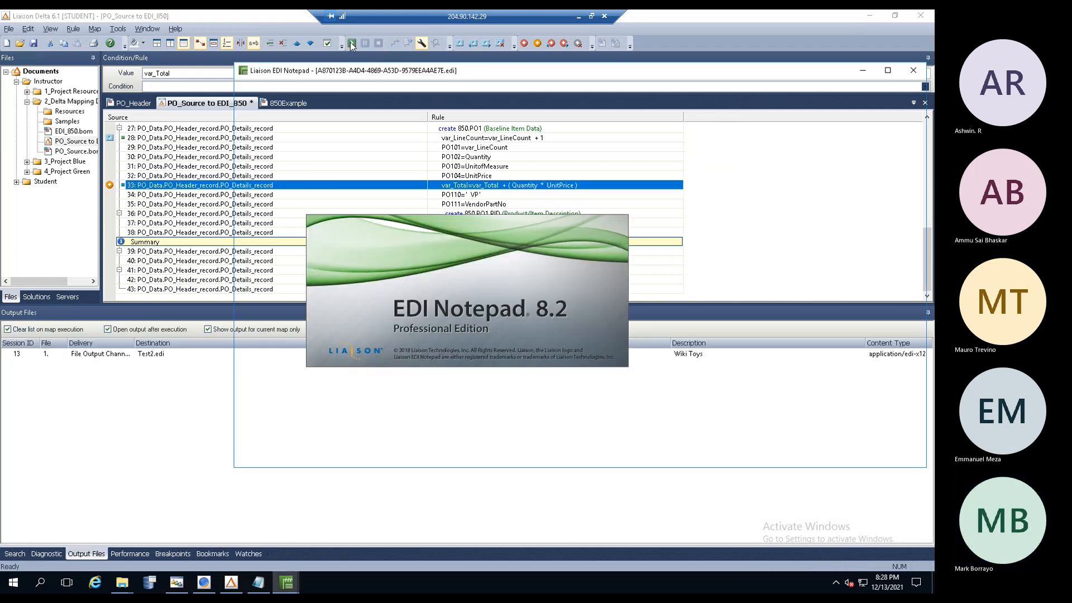
- Review the 850 segments of order 12345A and the following orders against PO_Data_File.txt
{"action": "left_click", "coordinate": [307, 152]}
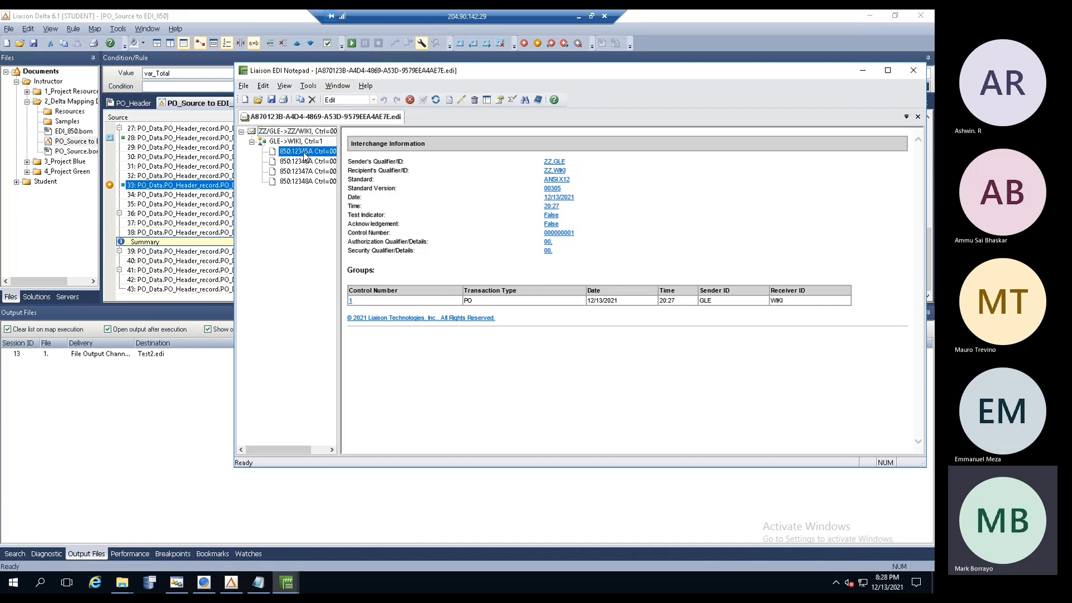
{"action": "left_click_drag", "start_coordinate": [337, 220], "coordinate": [451, 215]}
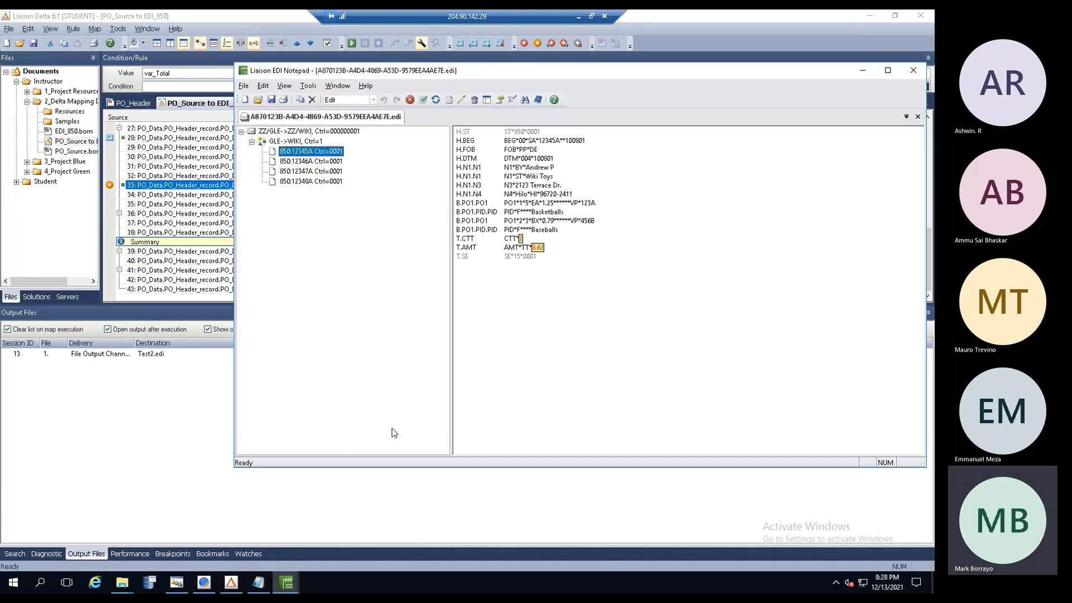
{"action": "left_click", "coordinate": [259, 583]}
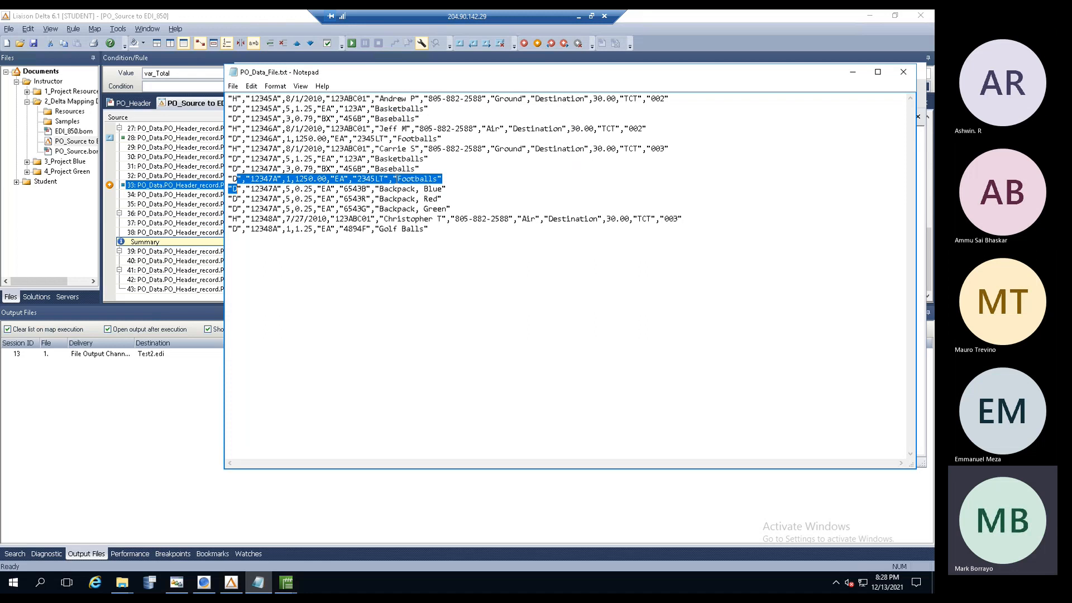
{"action": "left_click", "coordinate": [859, 72]}
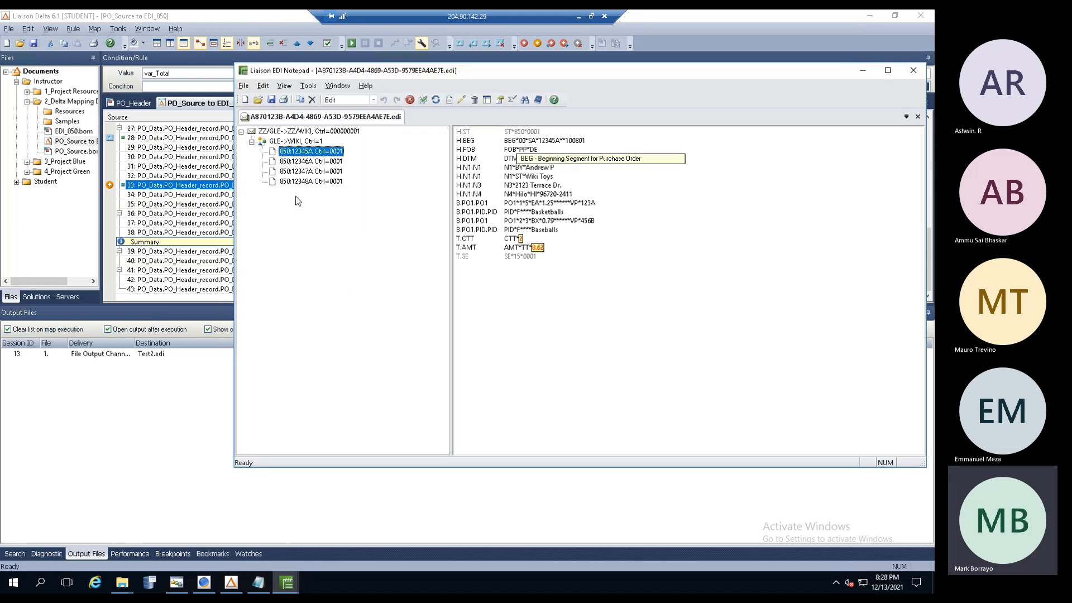
{"action": "left_click", "coordinate": [318, 163]}
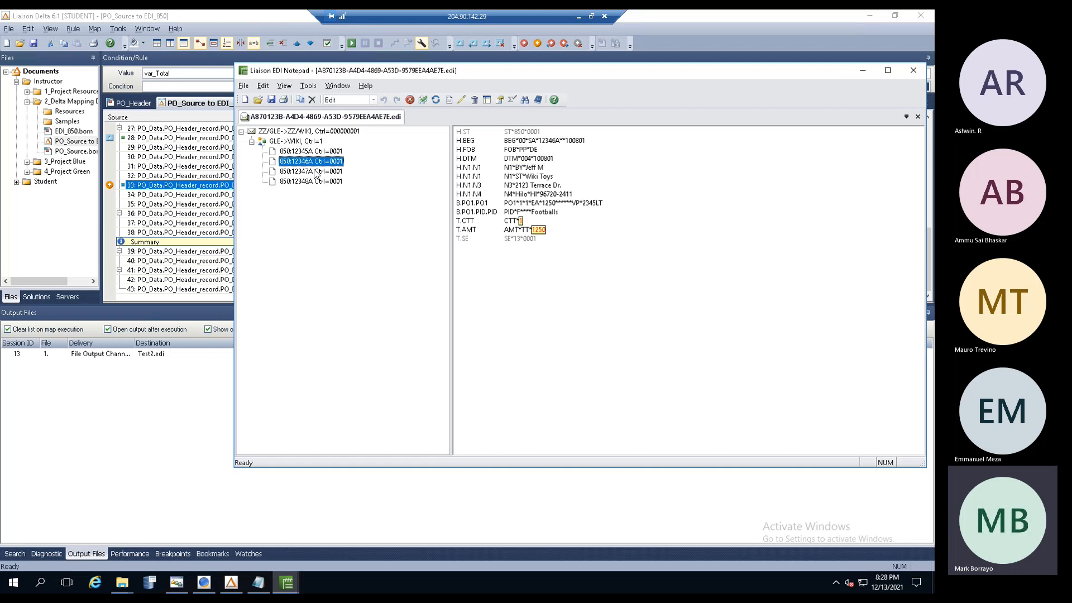
{"action": "left_click", "coordinate": [315, 172]}
{"action": "left_click", "coordinate": [315, 181]}
{"action": "left_click_drag", "start_coordinate": [450, 186], "coordinate": [402, 188]}
- Check the interchange header and orders 12345A through 12348A, then return to Liaison Delta
{"action": "left_click", "coordinate": [298, 134]}
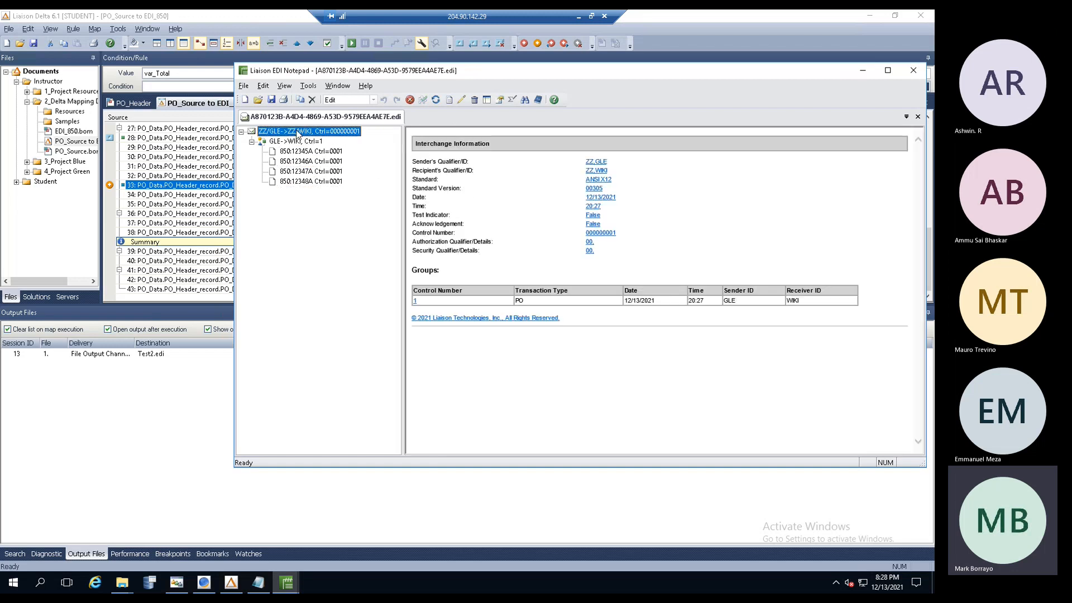
{"action": "left_click", "coordinate": [301, 151]}
{"action": "left_click", "coordinate": [299, 161]}
{"action": "left_click", "coordinate": [298, 172]}
{"action": "left_click", "coordinate": [297, 182]}
{"action": "left_click", "coordinate": [299, 172]}
{"action": "left_click", "coordinate": [300, 161]}
{"action": "left_click", "coordinate": [301, 152]}
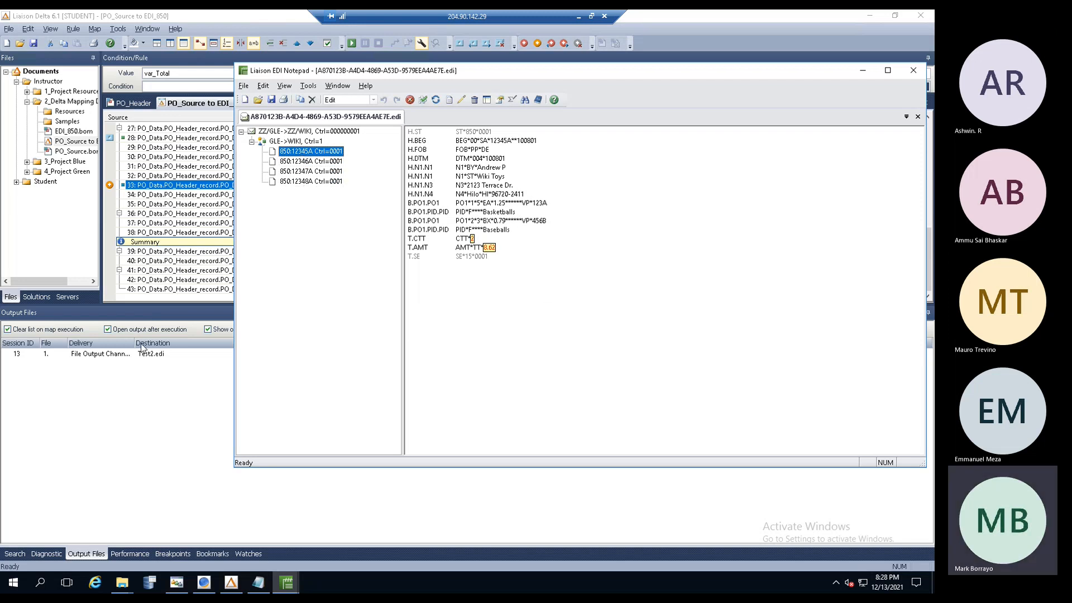
{"action": "key", "text": "alt+Tab"}
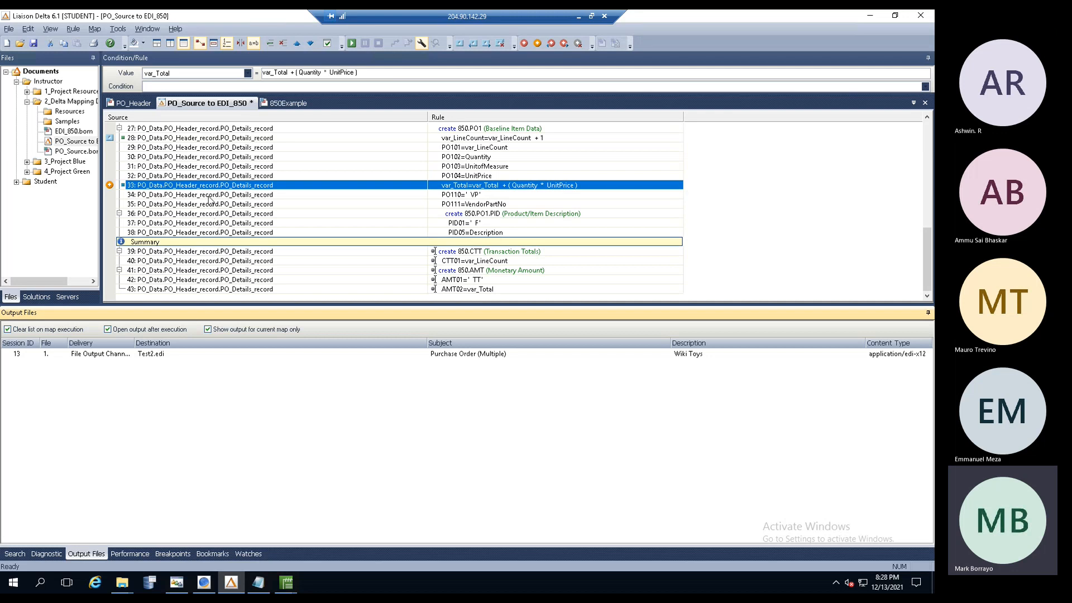
- Widen the Files panel, display the PO_Header structure, and browse EDI_850.bom, the map and PO_Source.bom
{"action": "left_click_drag", "start_coordinate": [101, 176], "coordinate": [167, 149]}
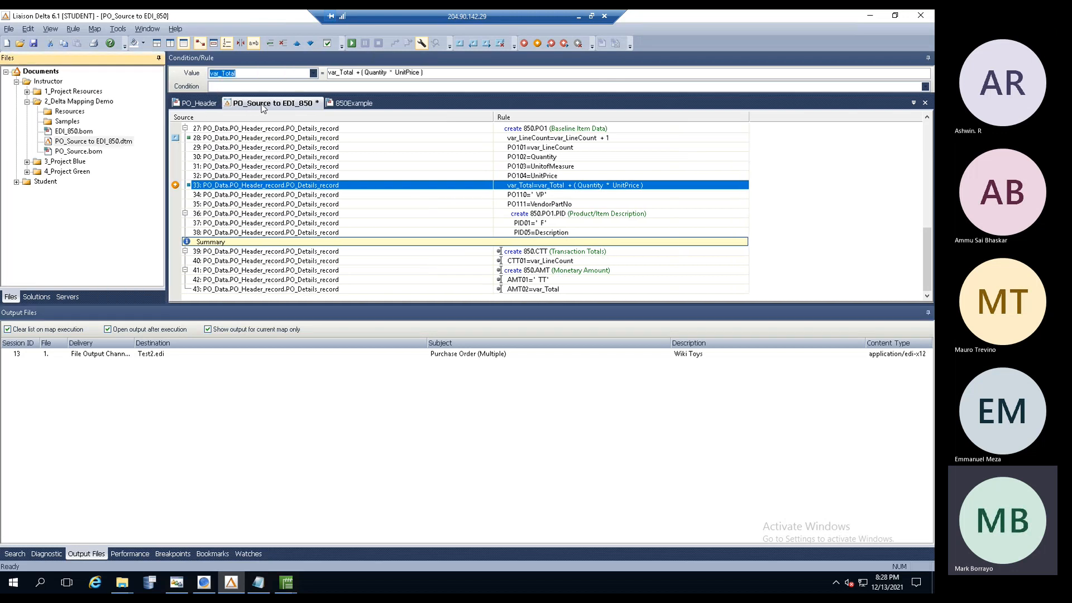
{"action": "left_click", "coordinate": [352, 103]}
{"action": "left_click", "coordinate": [201, 103]}
{"action": "left_click", "coordinate": [76, 132]}
{"action": "left_click", "coordinate": [73, 142]}
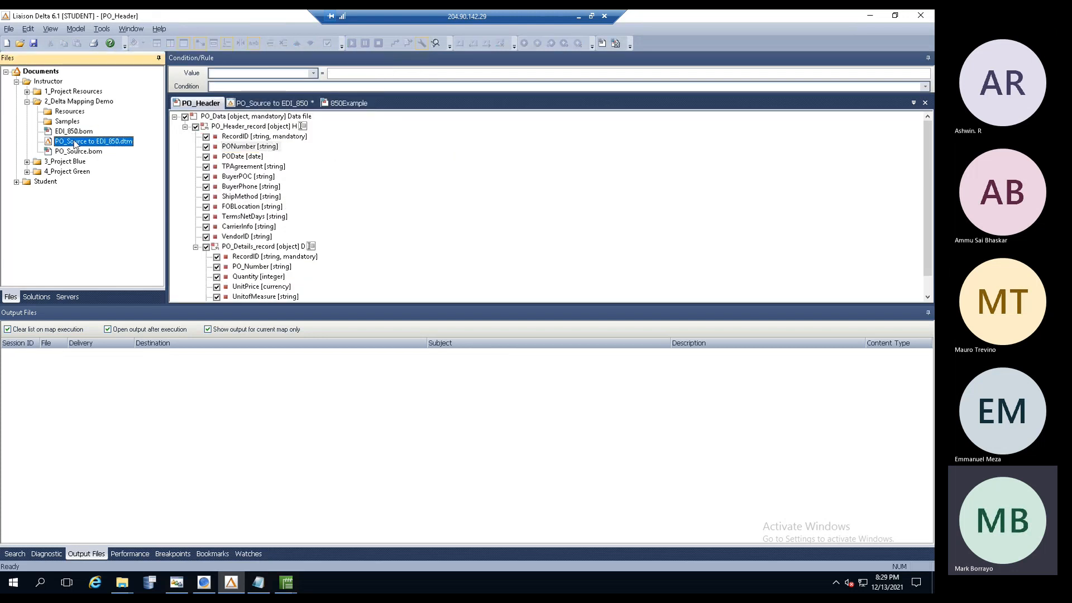
{"action": "left_click", "coordinate": [72, 153]}
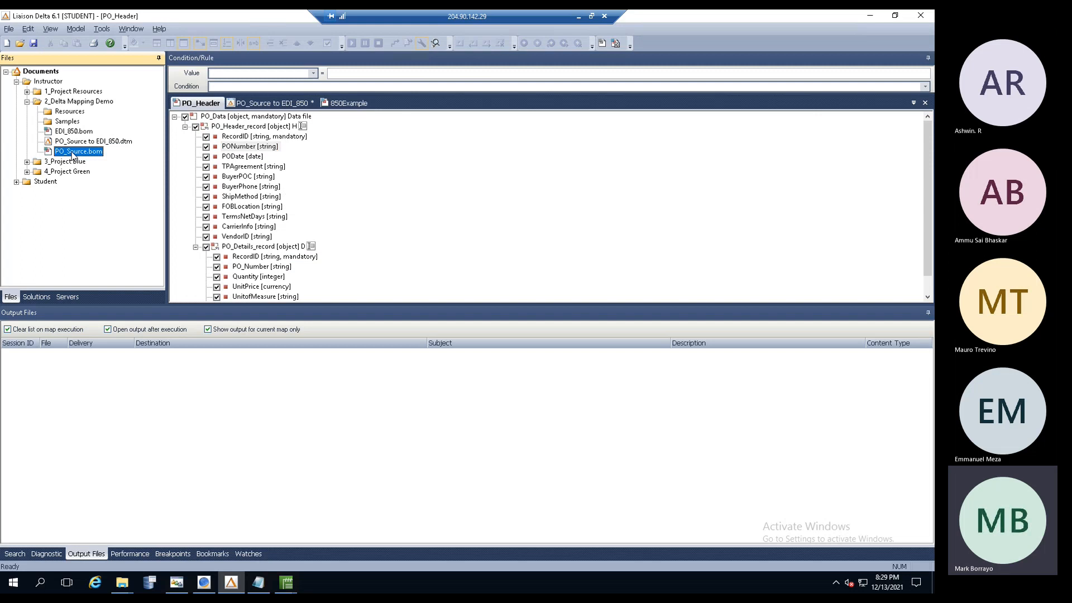
{"action": "left_click", "coordinate": [42, 73]}
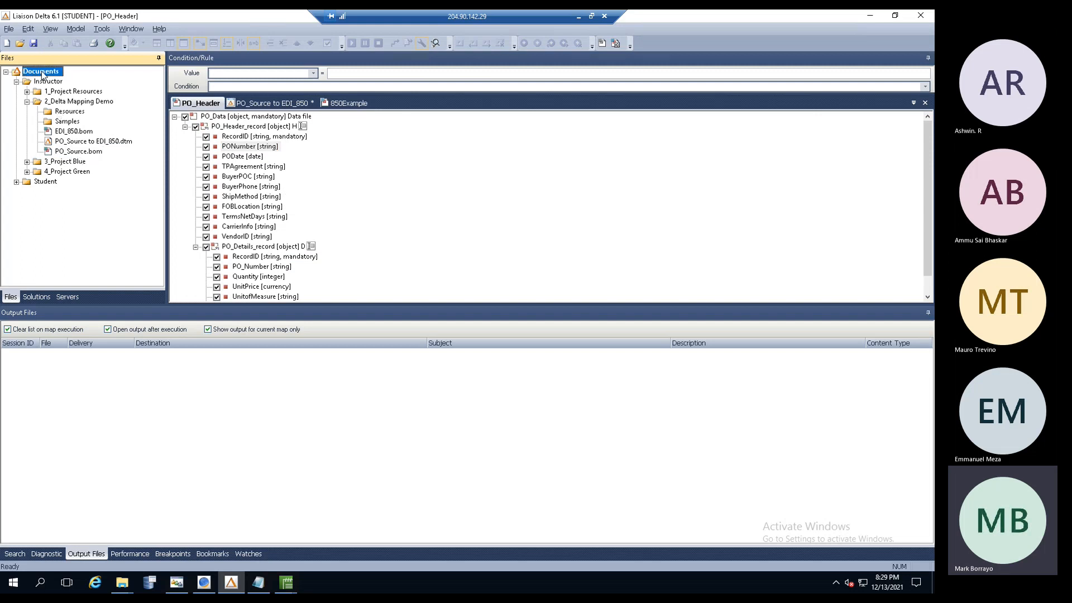
{"action": "double_click", "coordinate": [41, 74]}
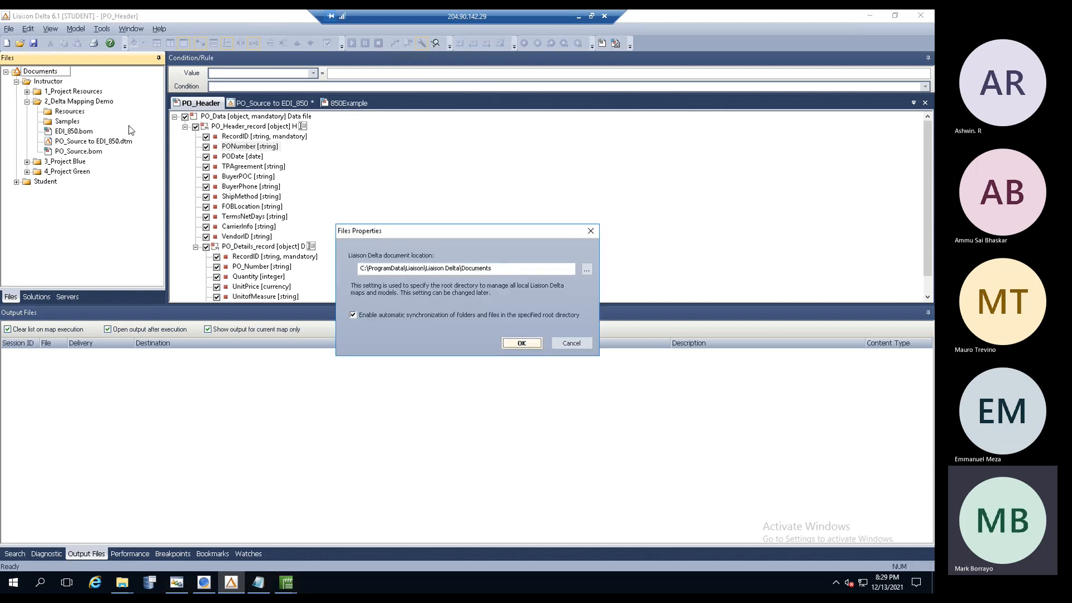
{"action": "left_click_drag", "start_coordinate": [507, 269], "coordinate": [358, 269]}
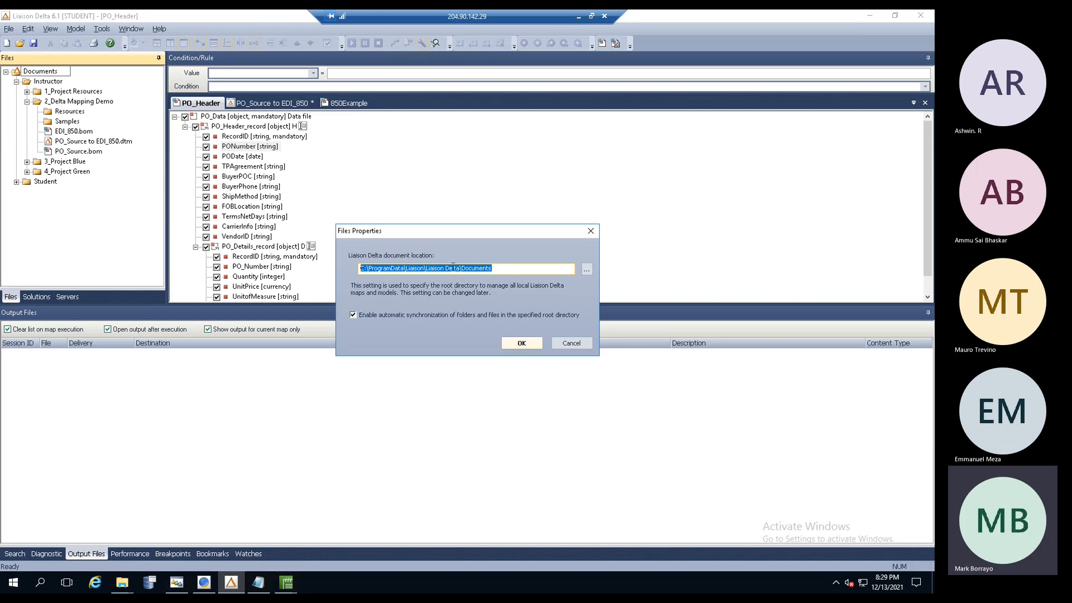
{"action": "left_click_drag", "start_coordinate": [507, 270], "coordinate": [434, 269]}
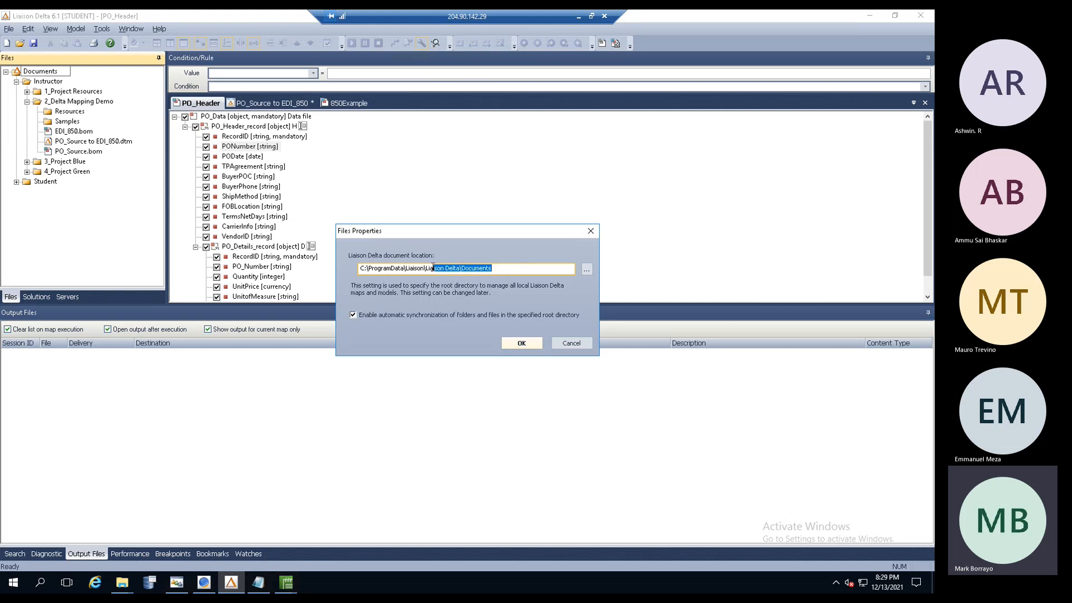
{"action": "left_click", "coordinate": [571, 345]}
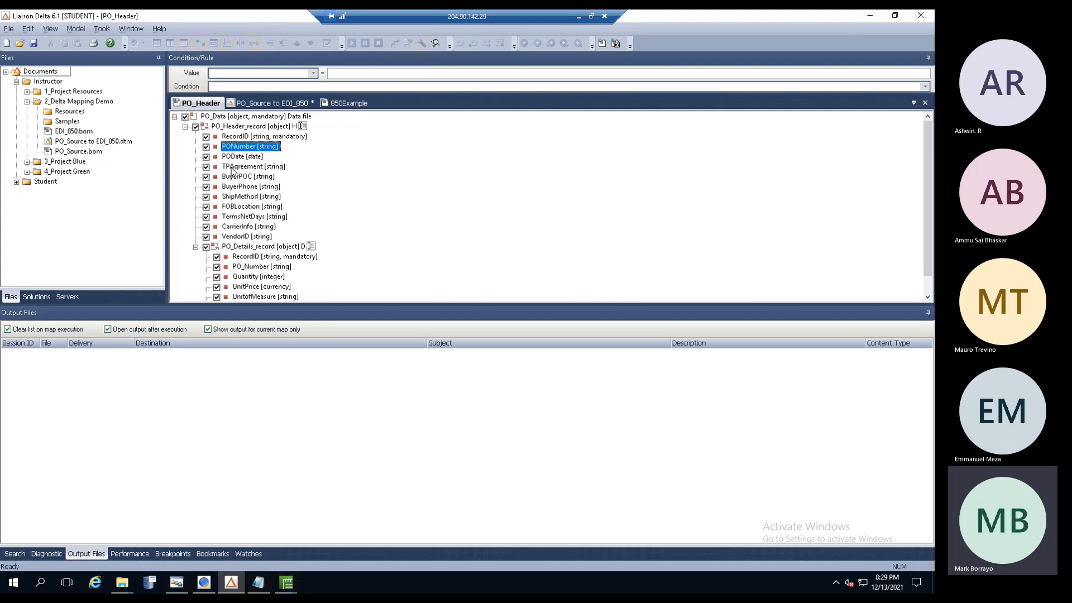
- Install the PO_Source to EDI_850 map on the STUDENT server and acknowledge the success message
{"action": "left_click", "coordinate": [101, 29]}
{"action": "left_click", "coordinate": [339, 259]}
{"action": "left_click", "coordinate": [272, 103]}
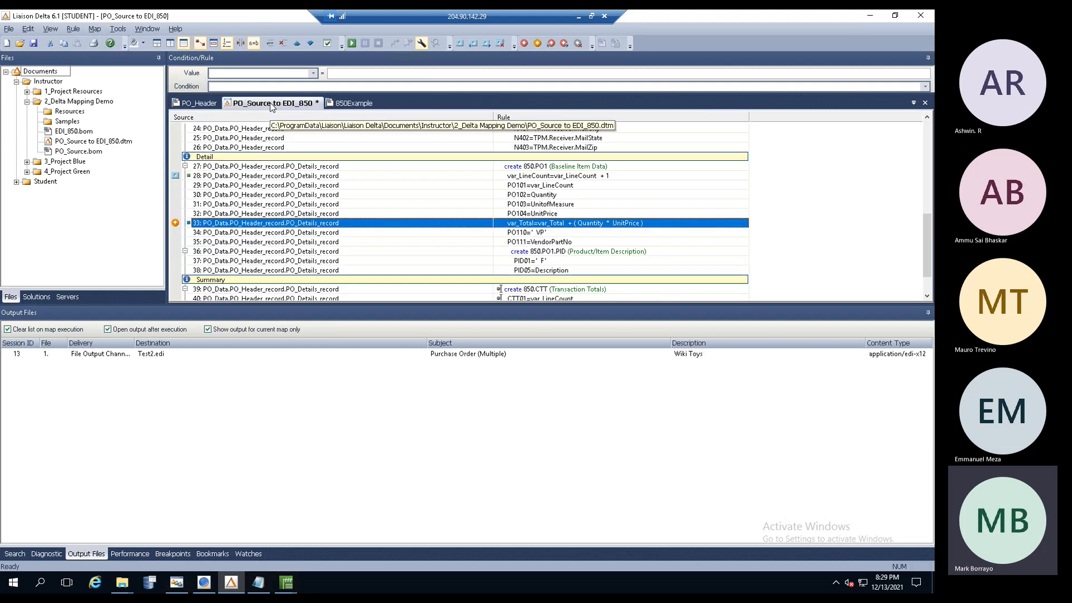
{"action": "left_click", "coordinate": [92, 31]}
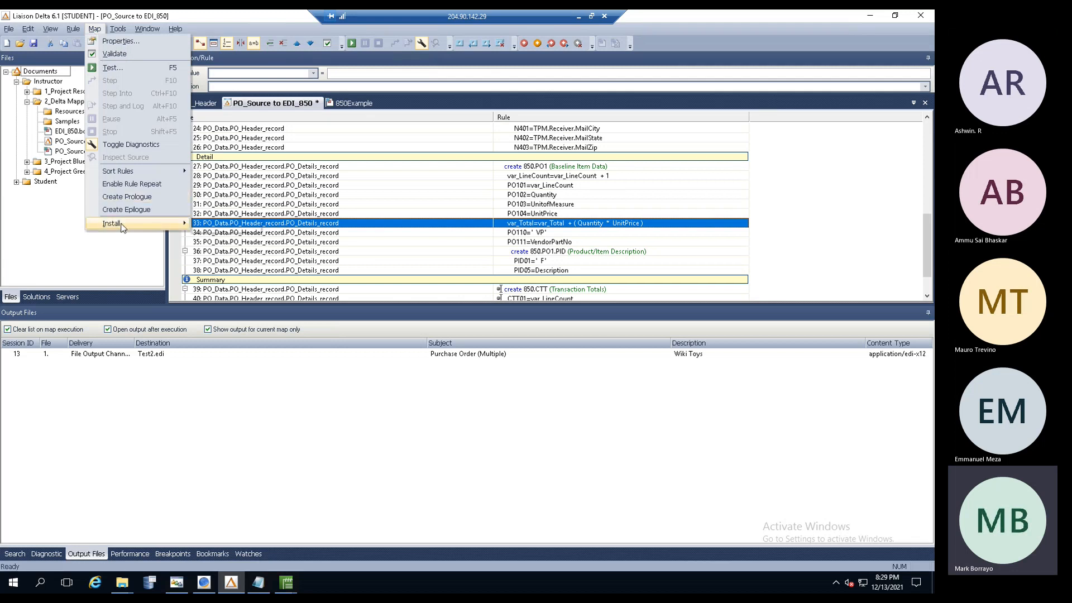
{"action": "mouse_move", "coordinate": [123, 228]}
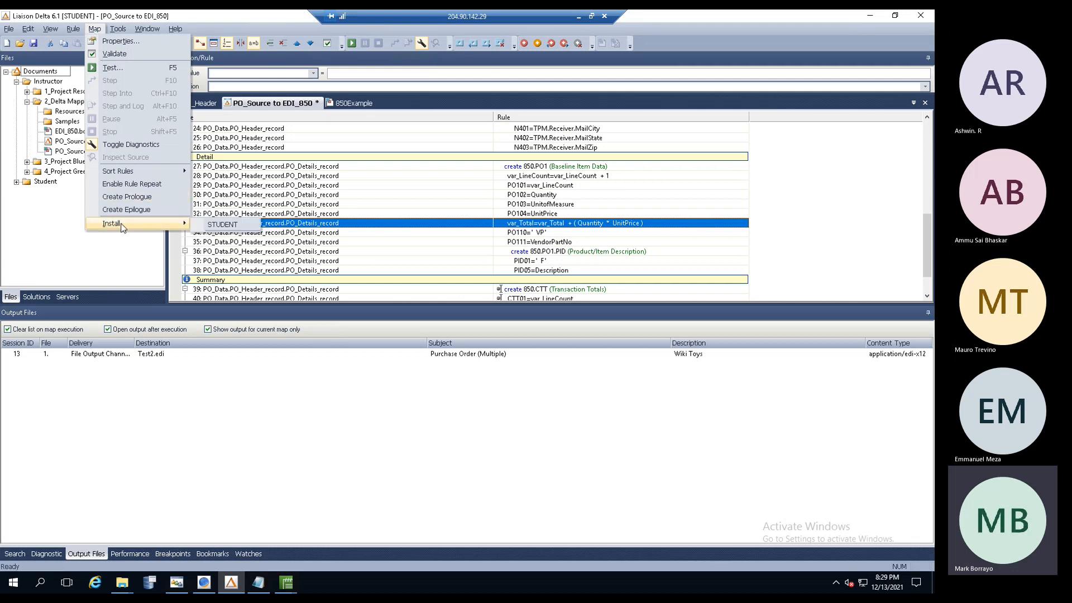
{"action": "left_click", "coordinate": [223, 225]}
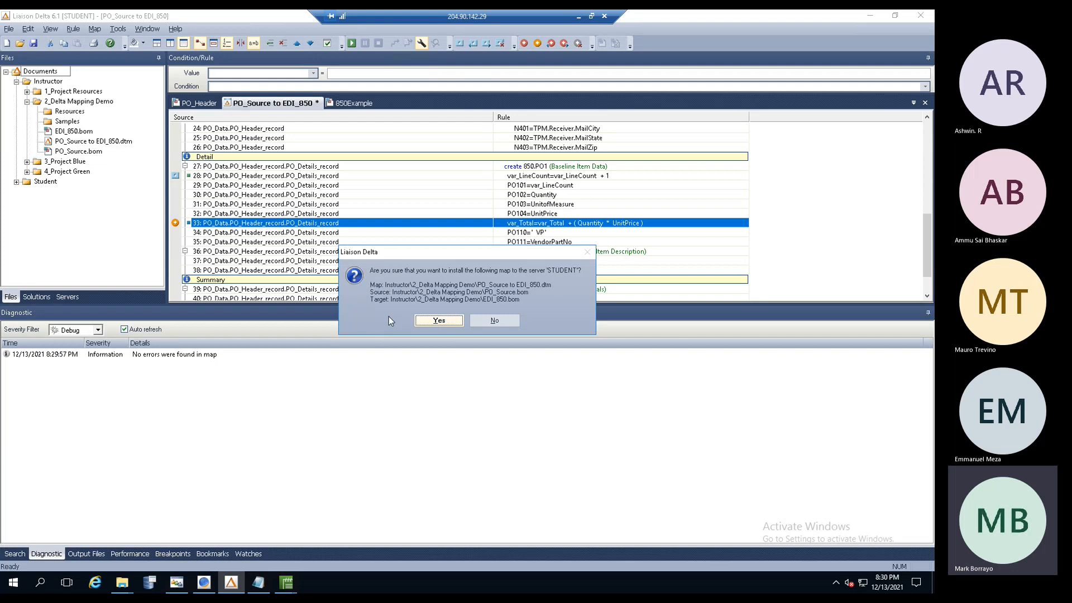
{"action": "left_click", "coordinate": [439, 320]}
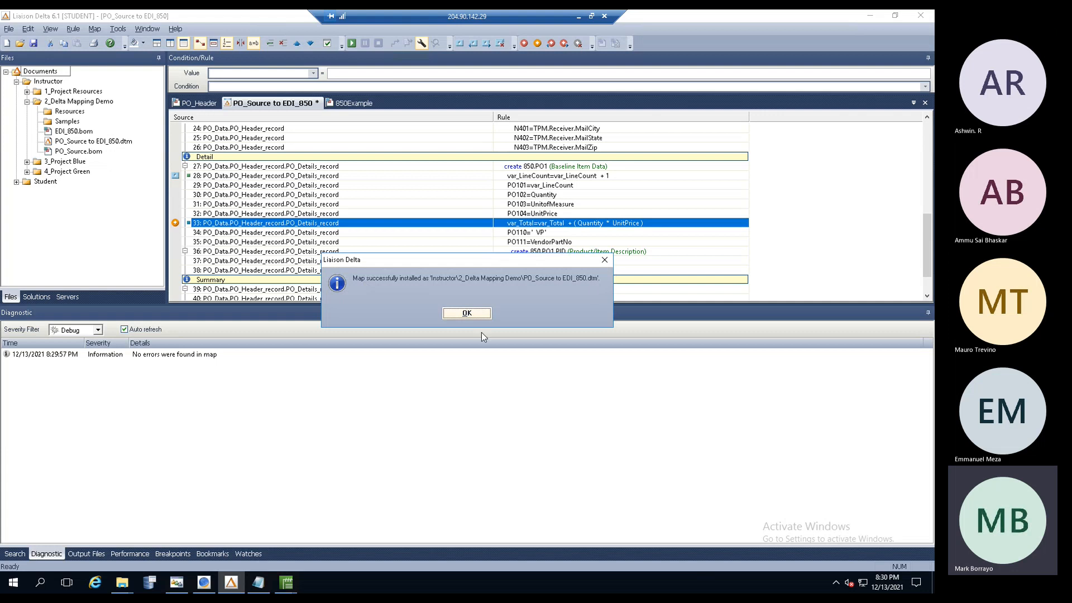
{"action": "left_click", "coordinate": [461, 315]}
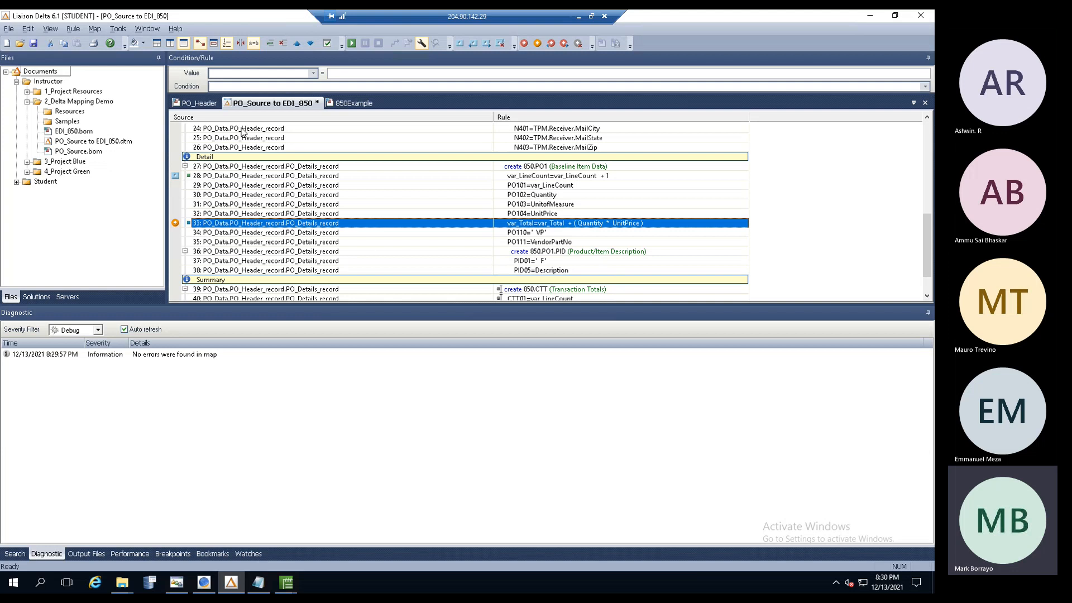
{"action": "left_click", "coordinate": [118, 29]}
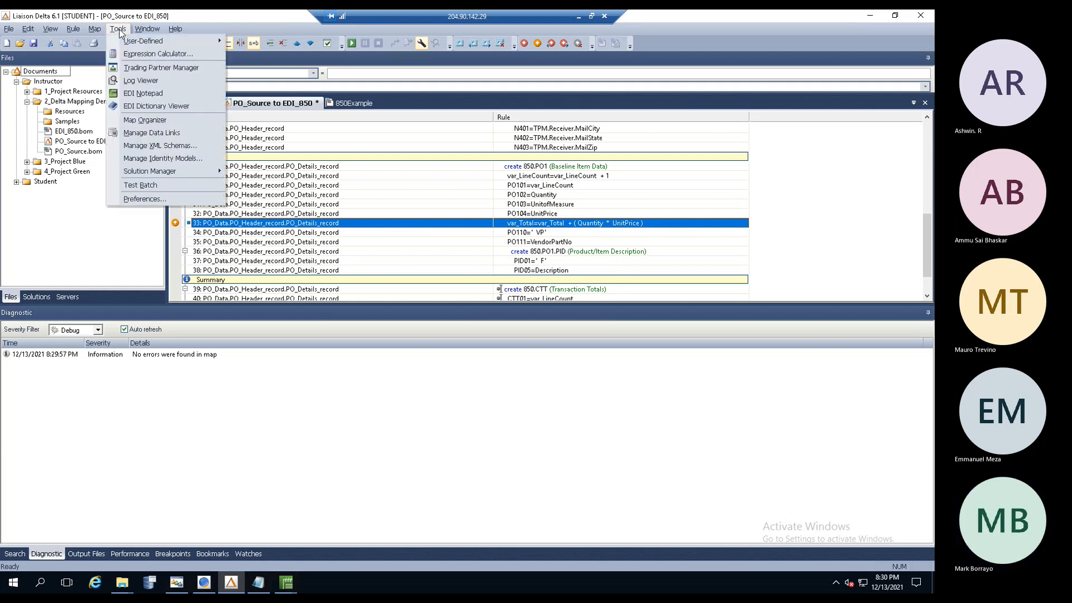
{"action": "left_click", "coordinate": [147, 124]}
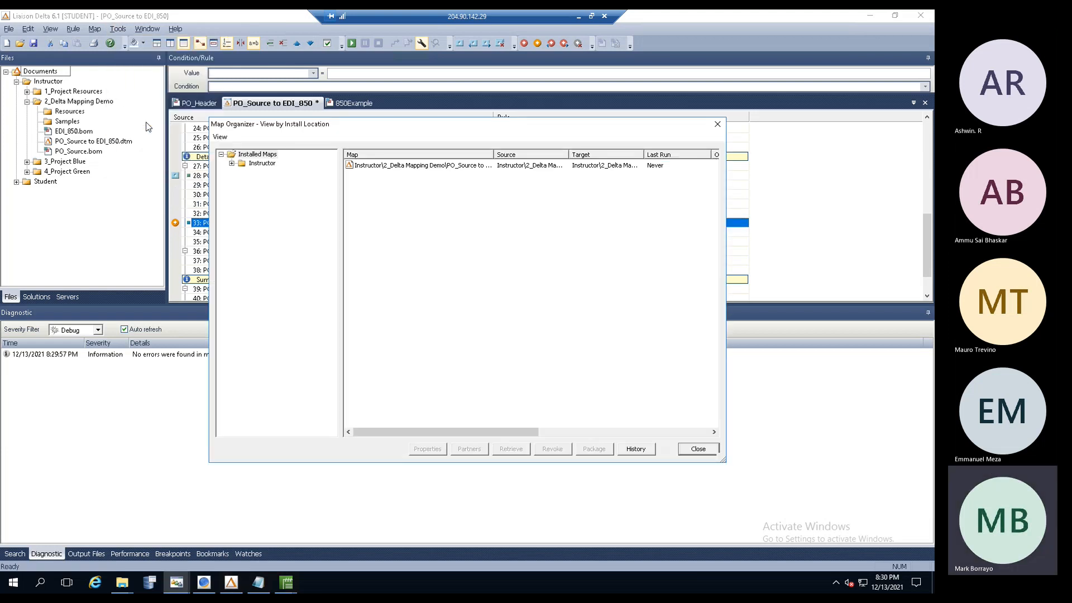
{"action": "double_click", "coordinate": [644, 154]}
{"action": "left_click_drag", "start_coordinate": [494, 154], "coordinate": [560, 154]}
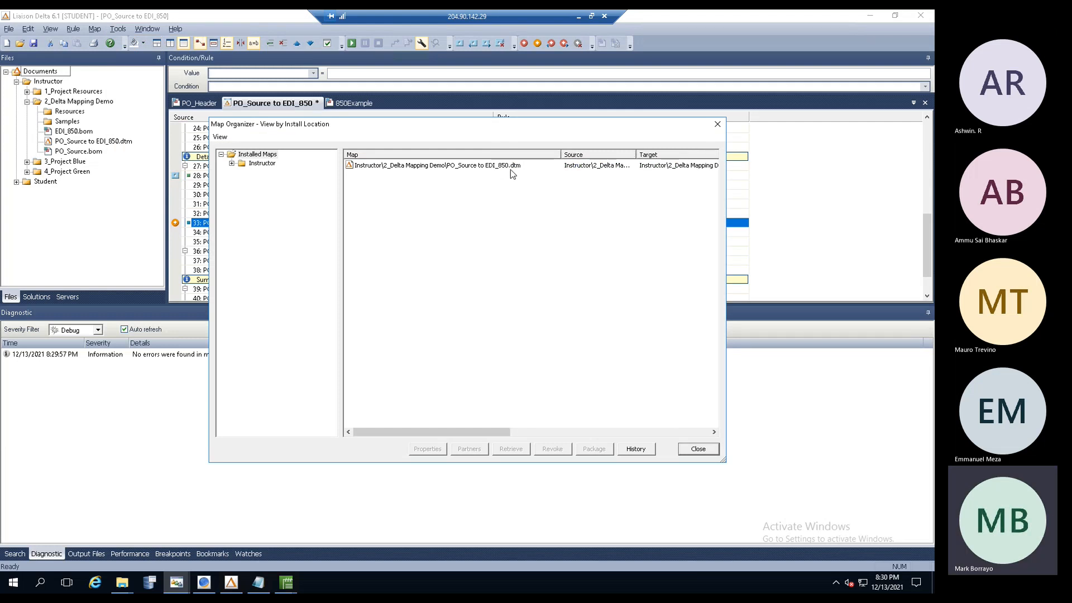
{"action": "left_click", "coordinate": [454, 165]}
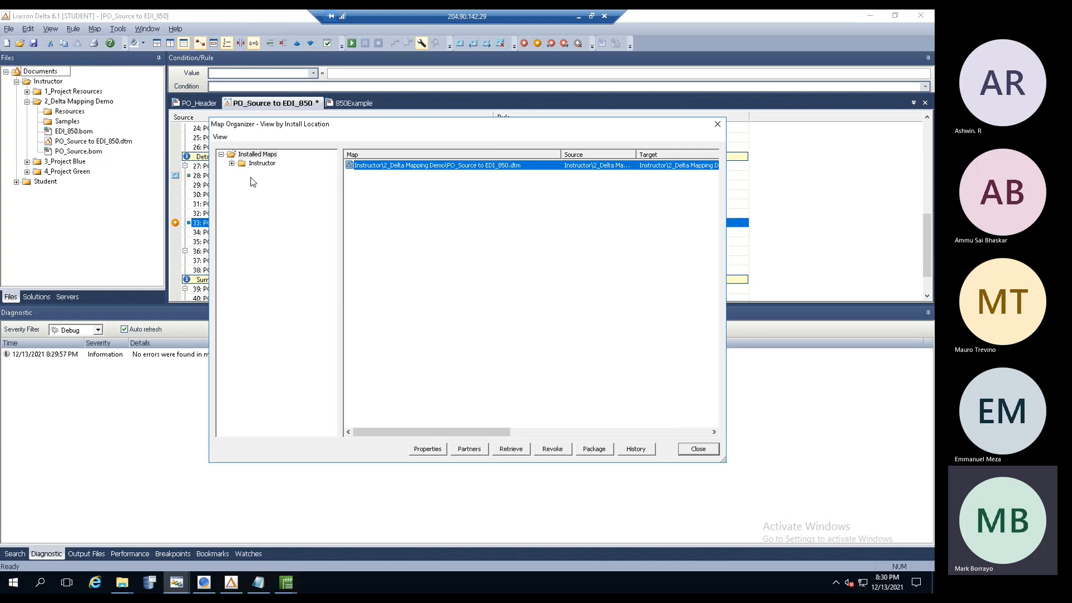
{"action": "left_click", "coordinate": [232, 163]}
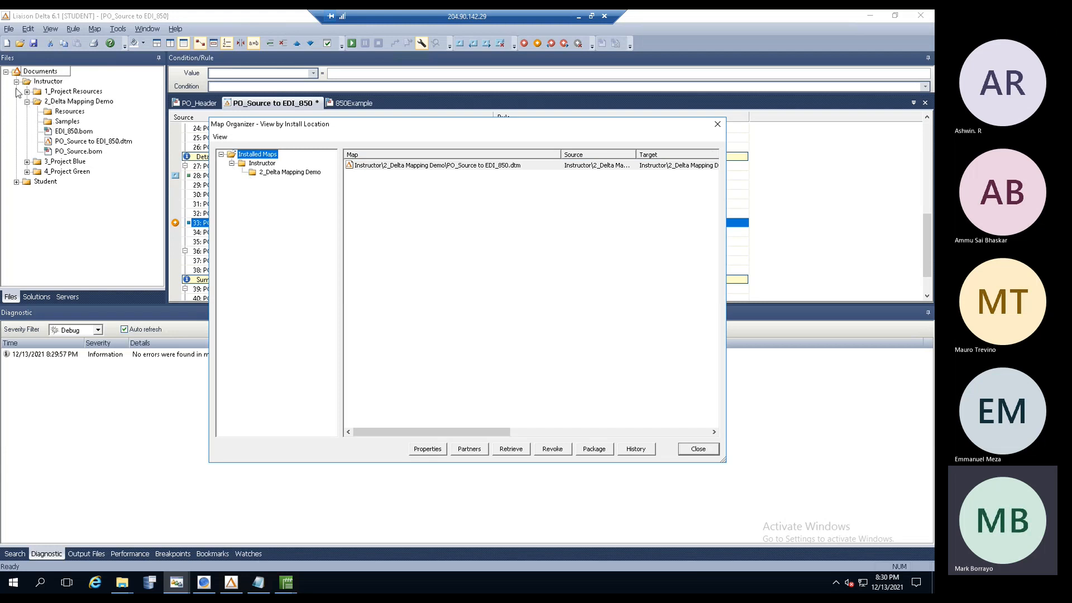
{"action": "left_click", "coordinate": [262, 163]}
{"action": "left_click", "coordinate": [278, 174]}
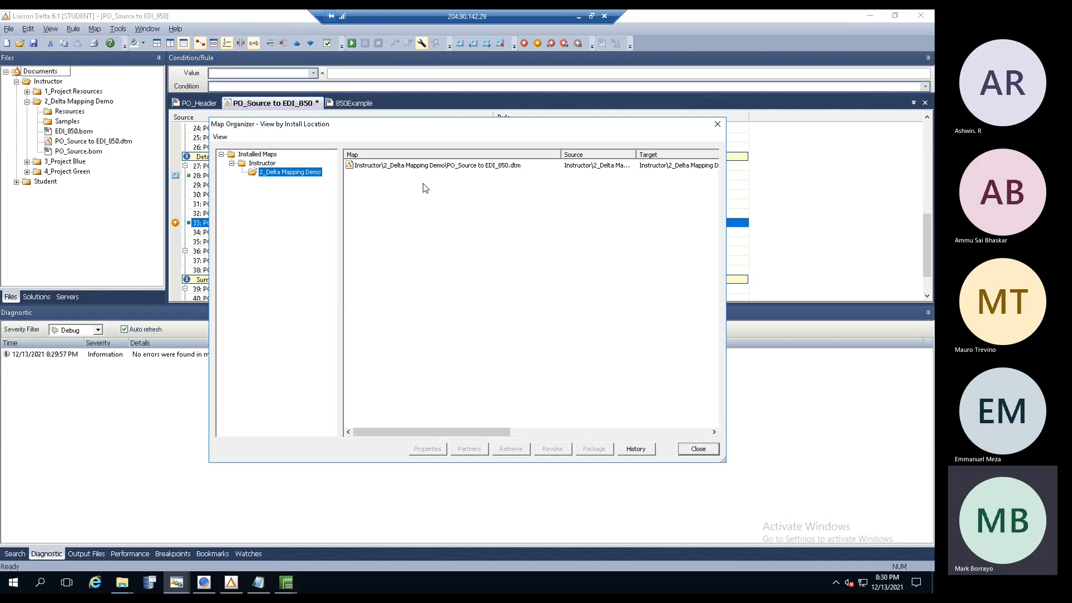
{"action": "left_click", "coordinate": [257, 156]}
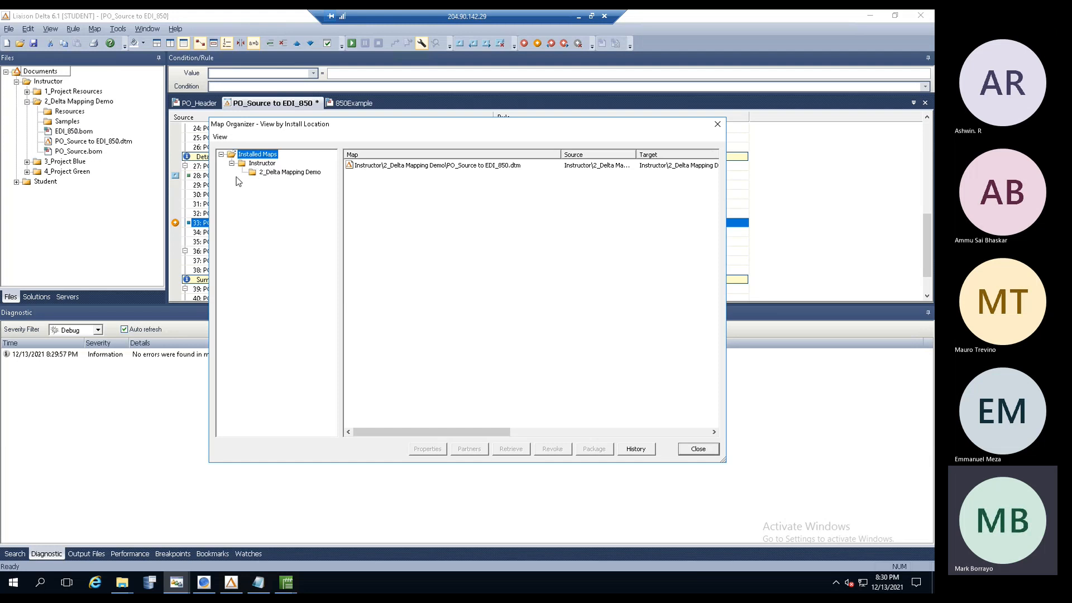
{"action": "left_click", "coordinate": [269, 166]}
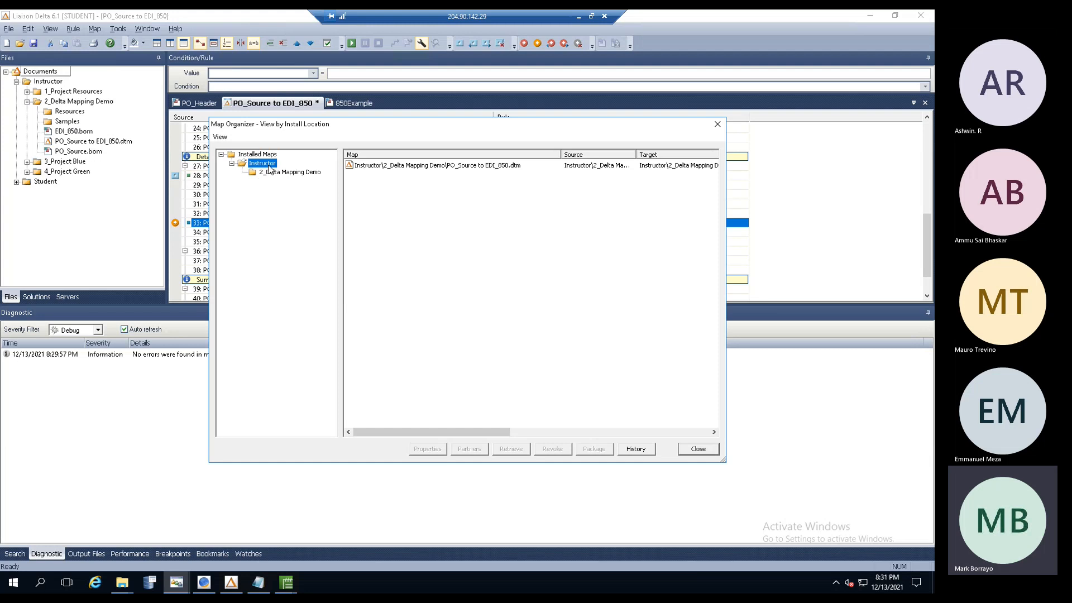
{"action": "left_click", "coordinate": [274, 174]}
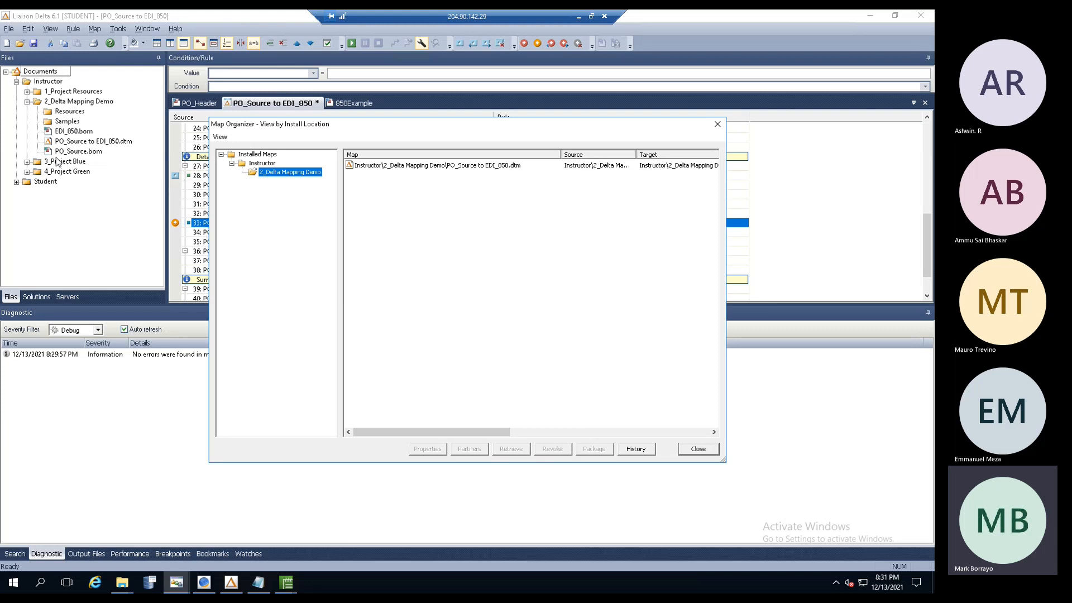
{"action": "left_click", "coordinate": [260, 164]}
{"action": "left_click", "coordinate": [266, 174]}
{"action": "left_click", "coordinate": [450, 167]}
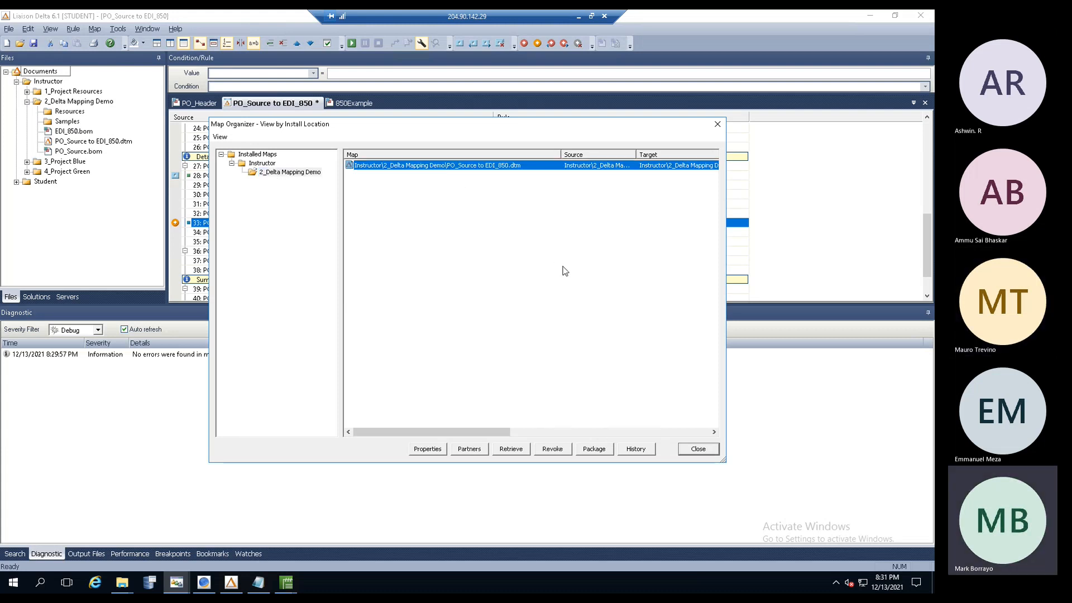
{"action": "left_click", "coordinate": [700, 449]}
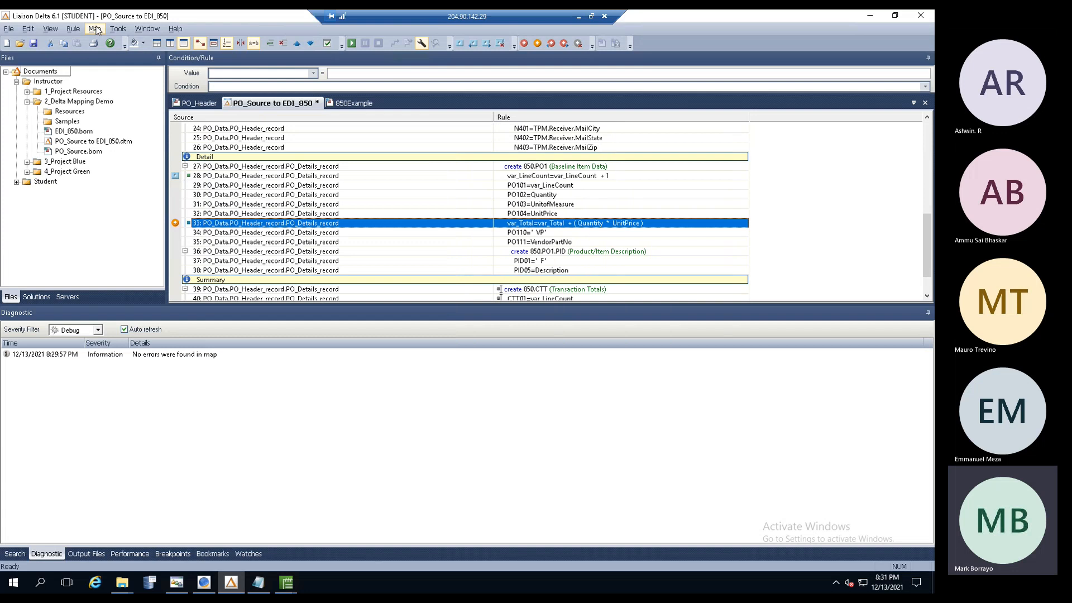
- Reinstall the PO_Source to EDI_850 map on the STUDENT server and confirm it
{"action": "left_click", "coordinate": [94, 29]}
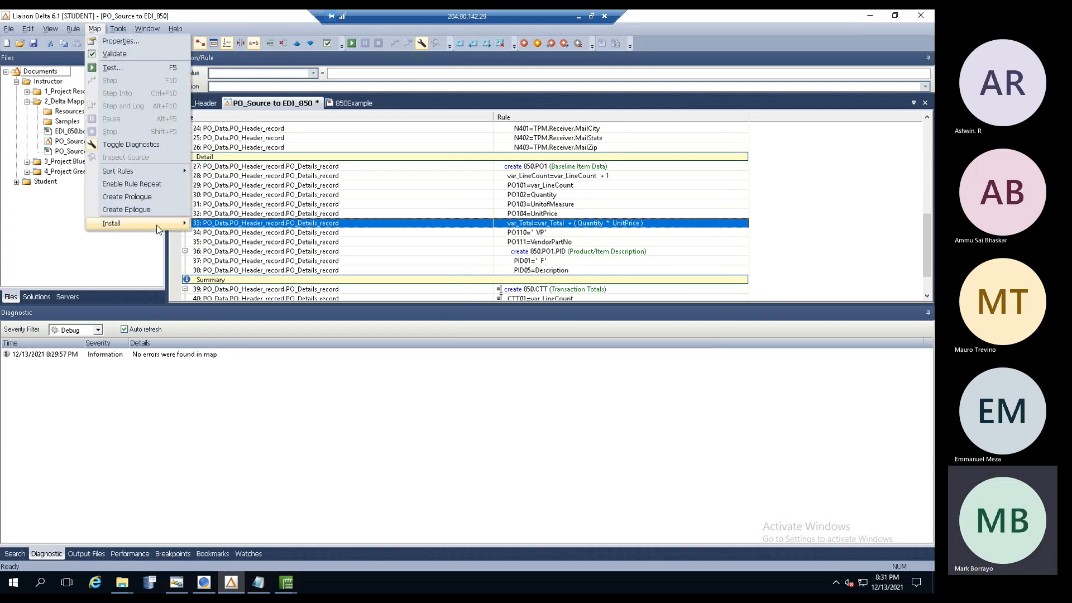
{"action": "mouse_move", "coordinate": [166, 225]}
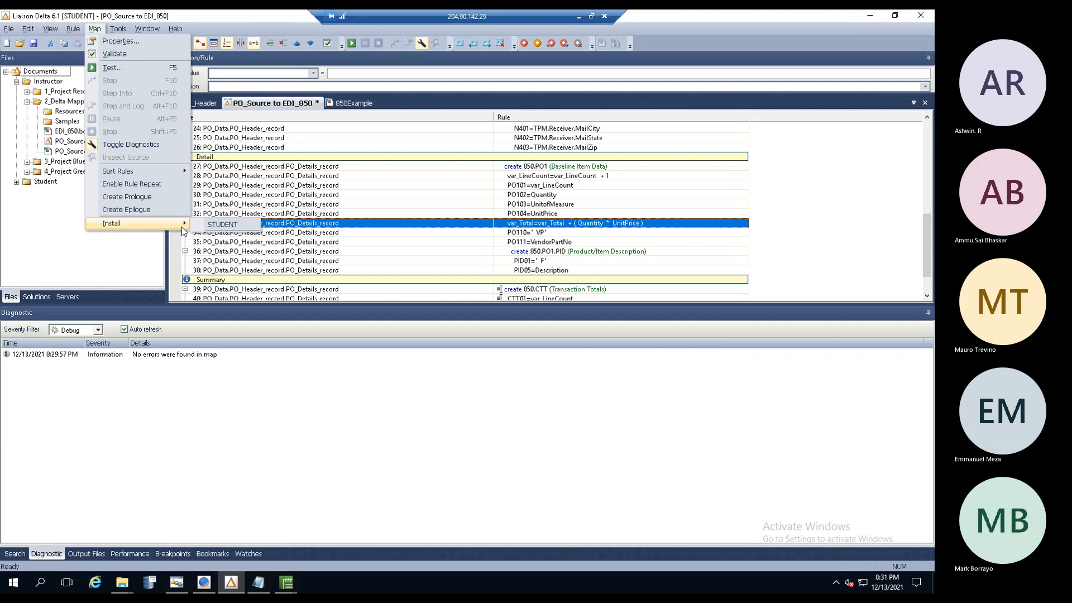
{"action": "left_click", "coordinate": [235, 228]}
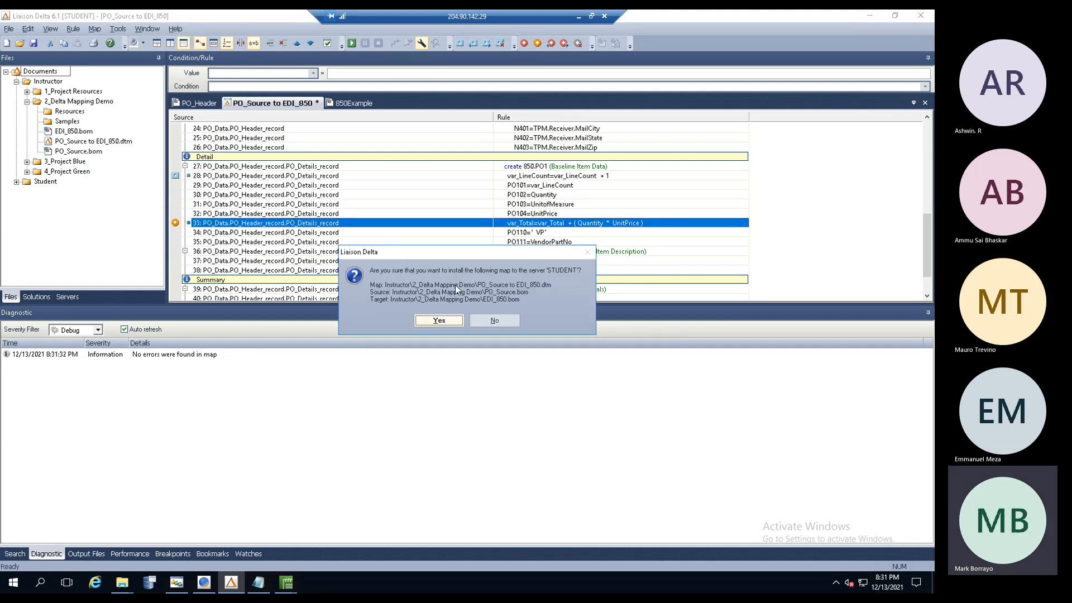
{"action": "left_click", "coordinate": [439, 320]}
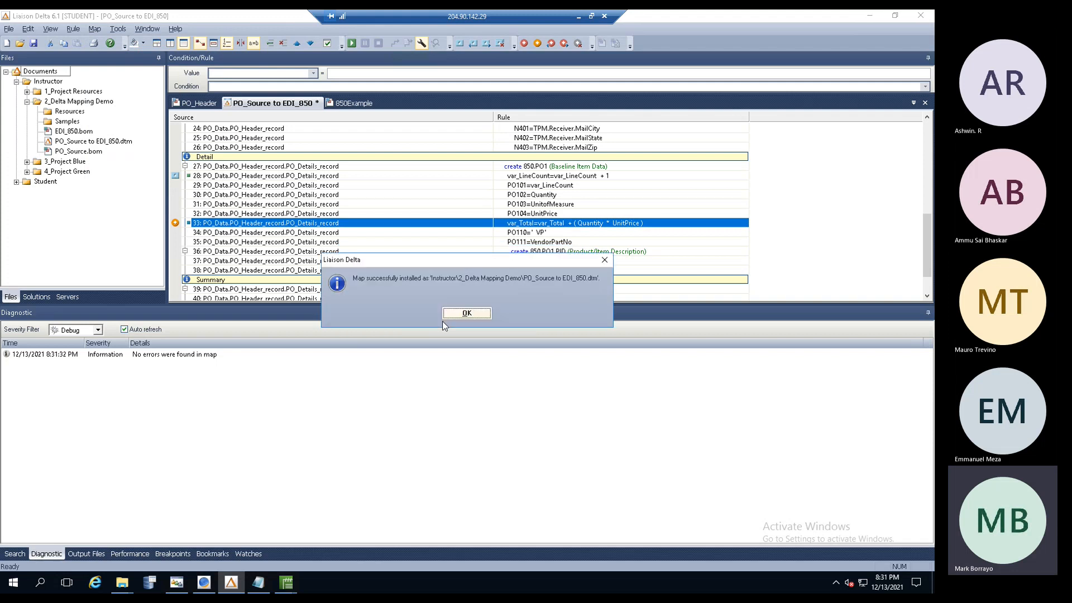
{"action": "left_click", "coordinate": [463, 314]}
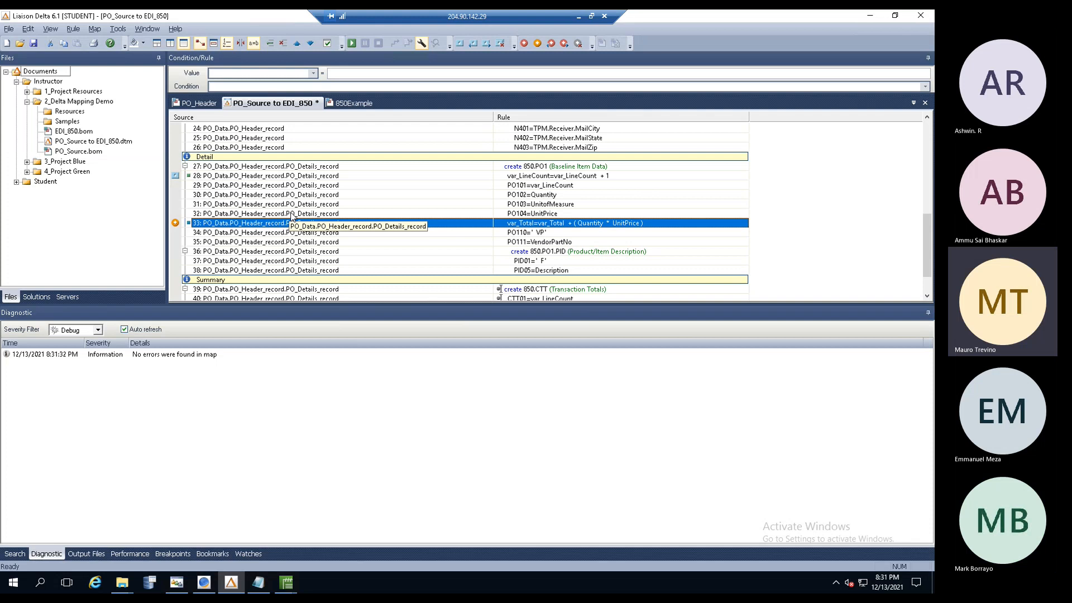
- Select the PO103=UnitofMeasure rule row, then bring up the ECS Management Console
{"action": "left_click", "coordinate": [260, 204]}
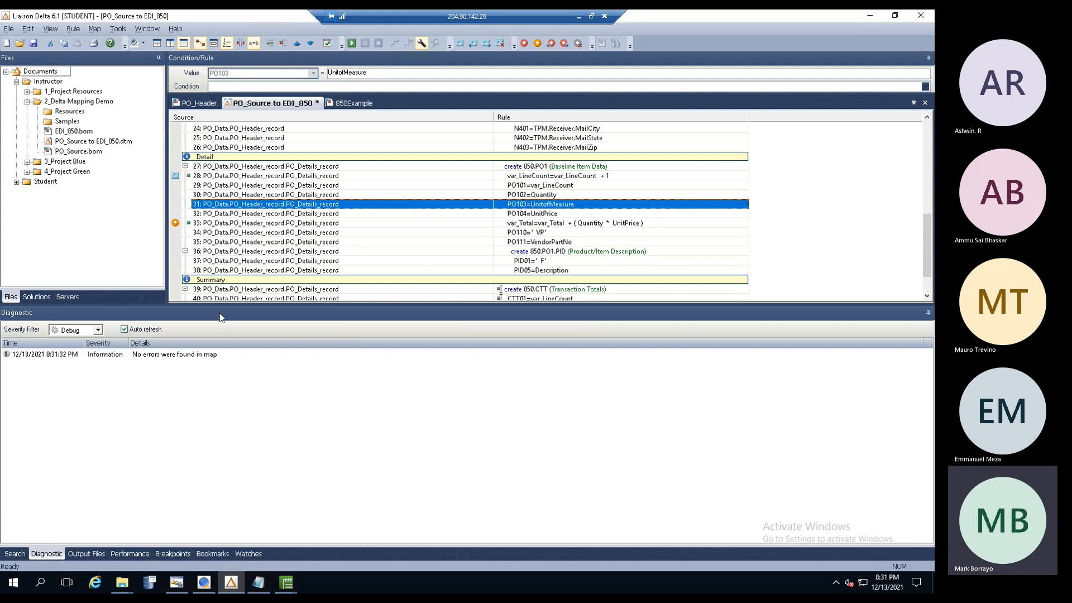
{"action": "mouse_move", "coordinate": [120, 584]}
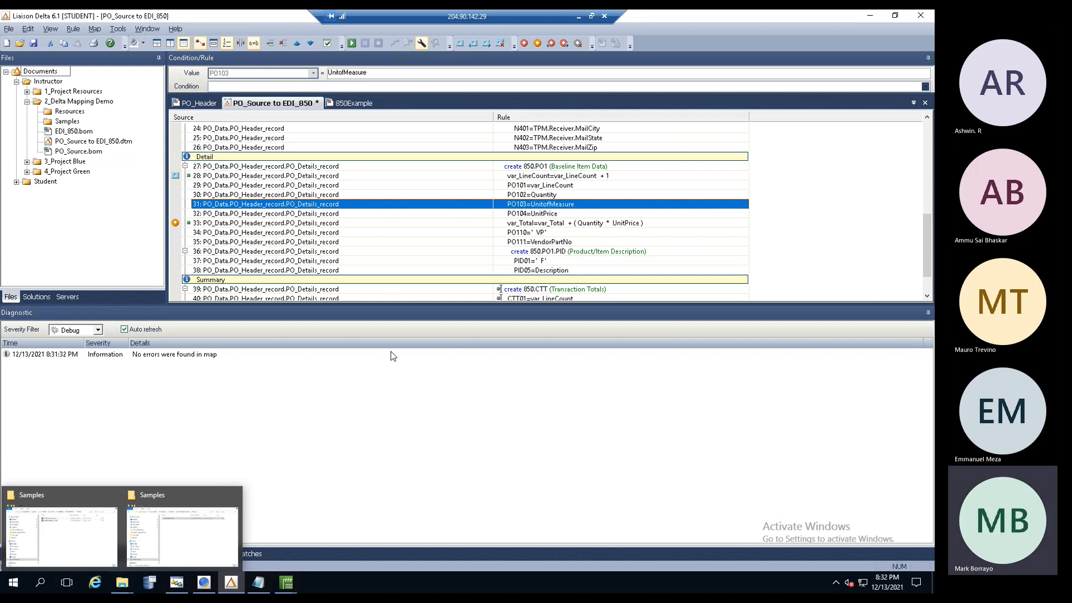
{"action": "left_click", "coordinate": [204, 586]}
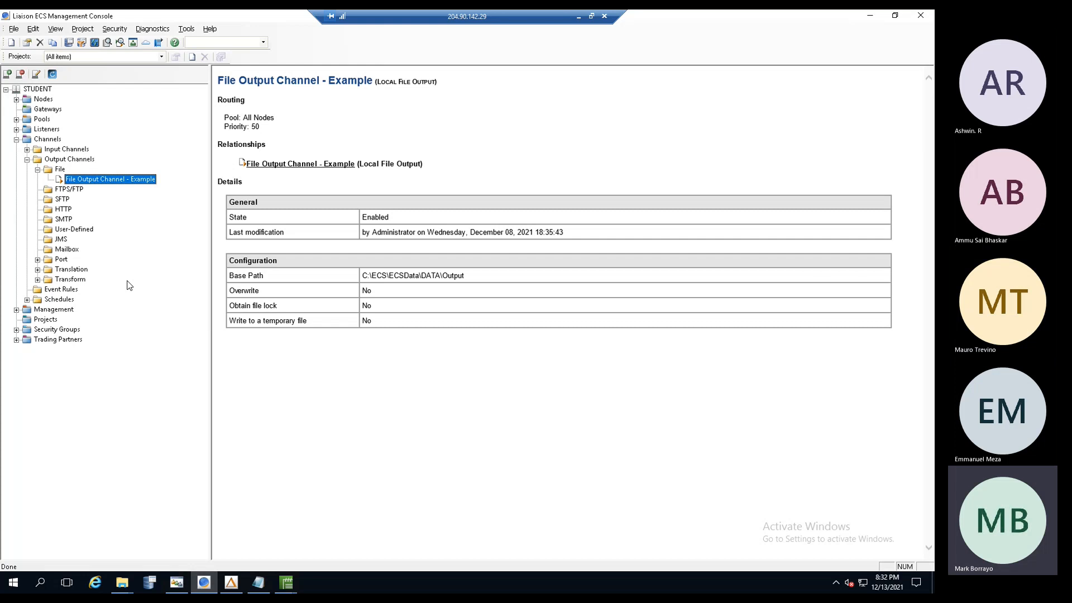
- Navigate Input Channels > File and show File Input Channel 1 - Demo's details
{"action": "left_click", "coordinate": [202, 584]}
{"action": "left_click", "coordinate": [202, 584]}
{"action": "left_click", "coordinate": [27, 160]}
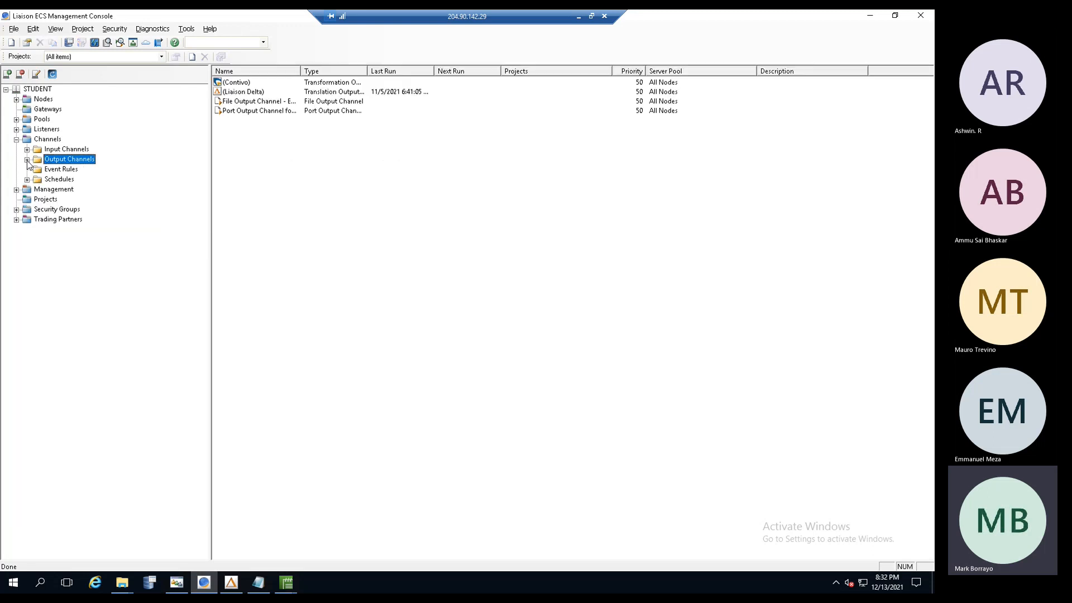
{"action": "left_click", "coordinate": [56, 150]}
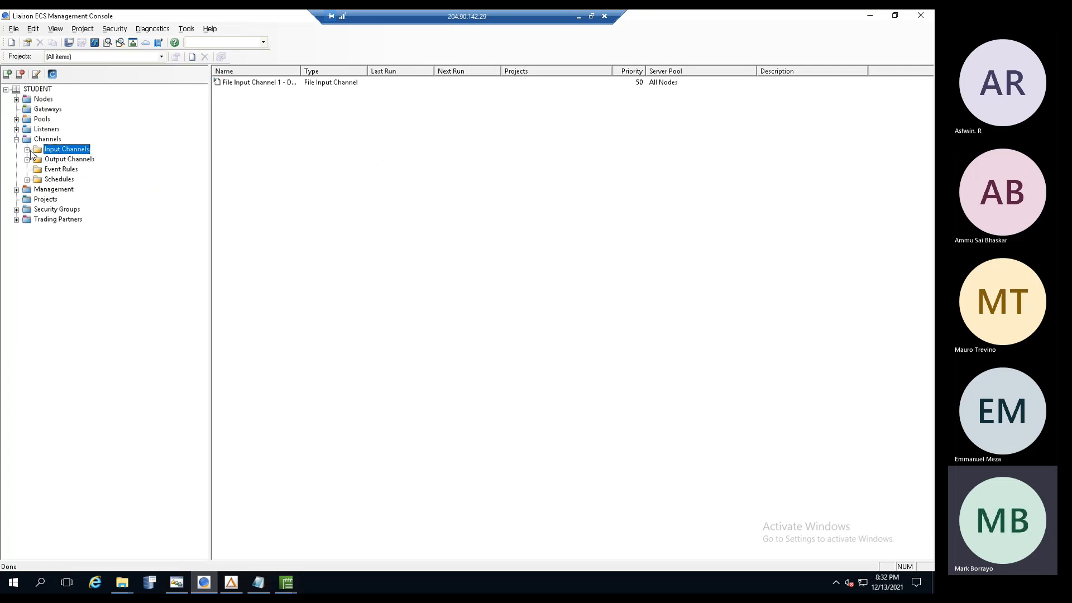
{"action": "left_click", "coordinate": [26, 150]}
{"action": "left_click", "coordinate": [59, 160]}
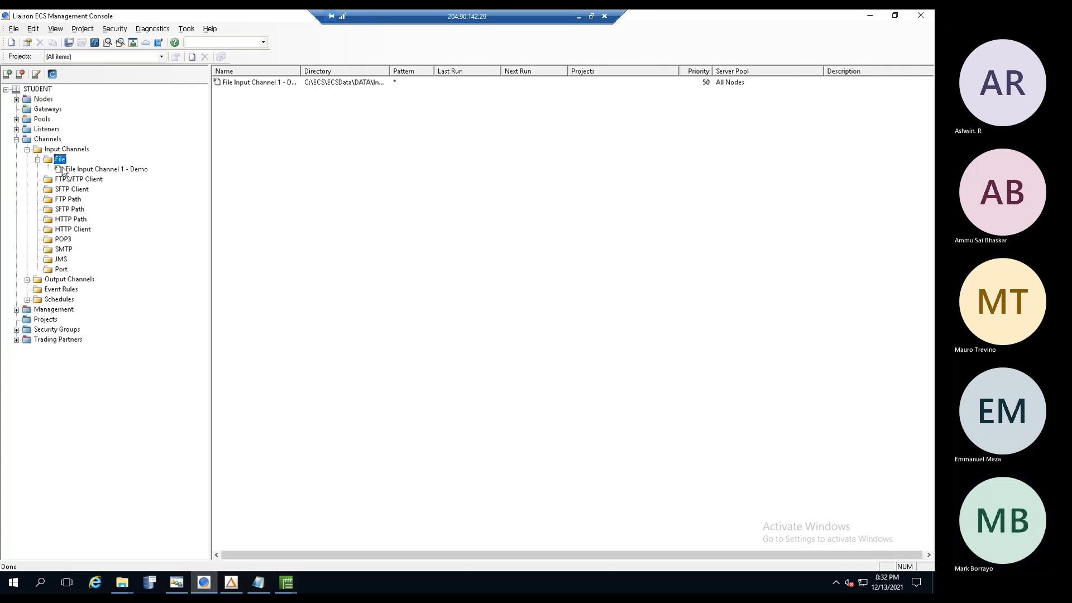
{"action": "left_click", "coordinate": [107, 170]}
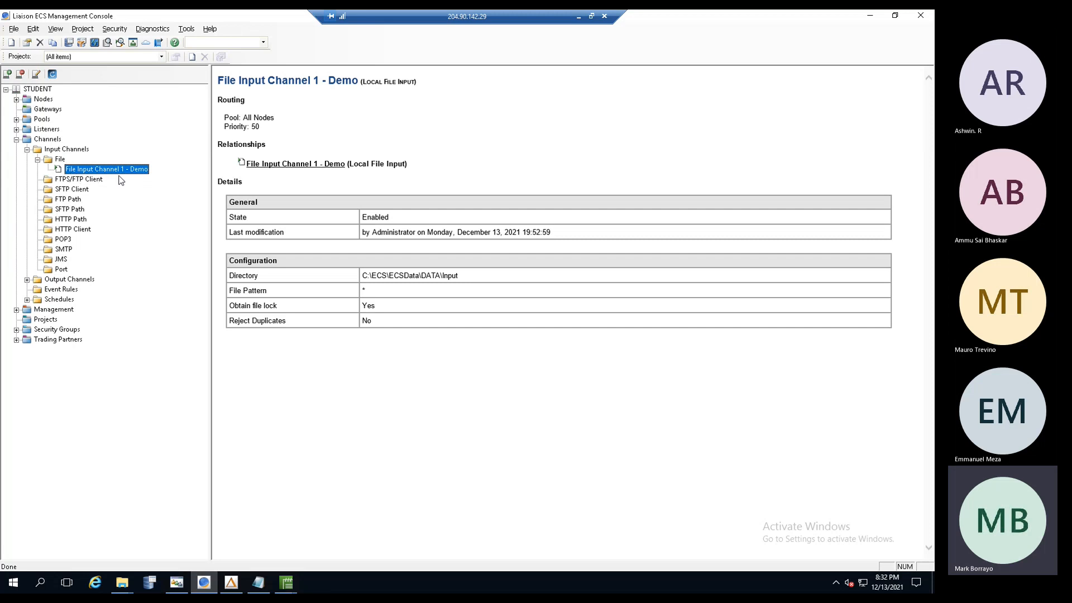
- Open the channel's input folder C:\ECS\ECSData\DATA\Input via Windows search, then close it
{"action": "left_click_drag", "start_coordinate": [459, 276], "coordinate": [361, 277]}
{"action": "key", "text": "ctrl+c"}
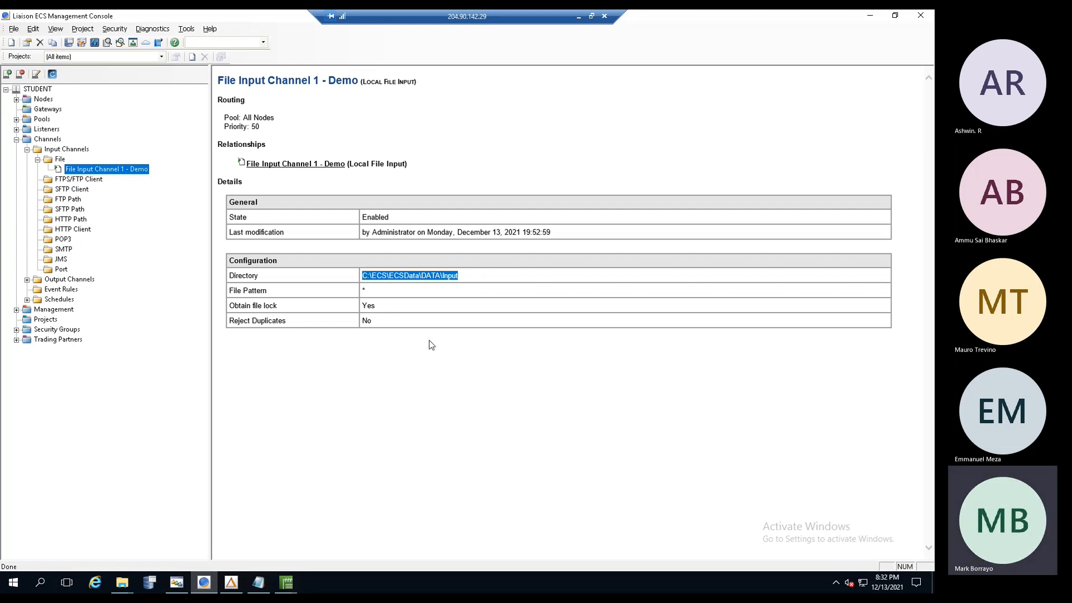
{"action": "left_click", "coordinate": [42, 583]}
{"action": "key", "text": "ctrl+v"}
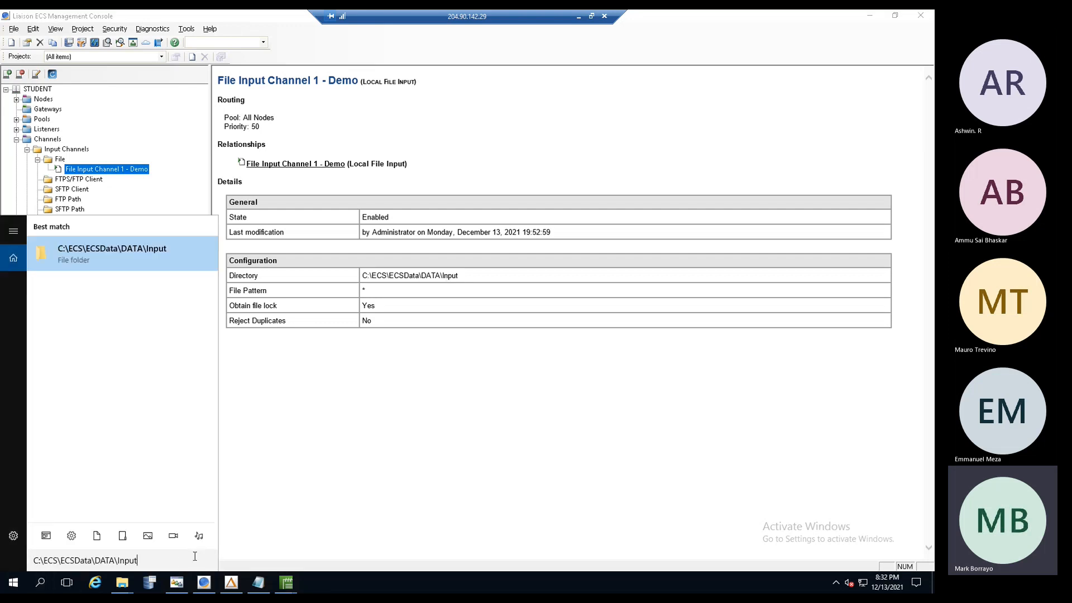
{"action": "key", "text": "Return"}
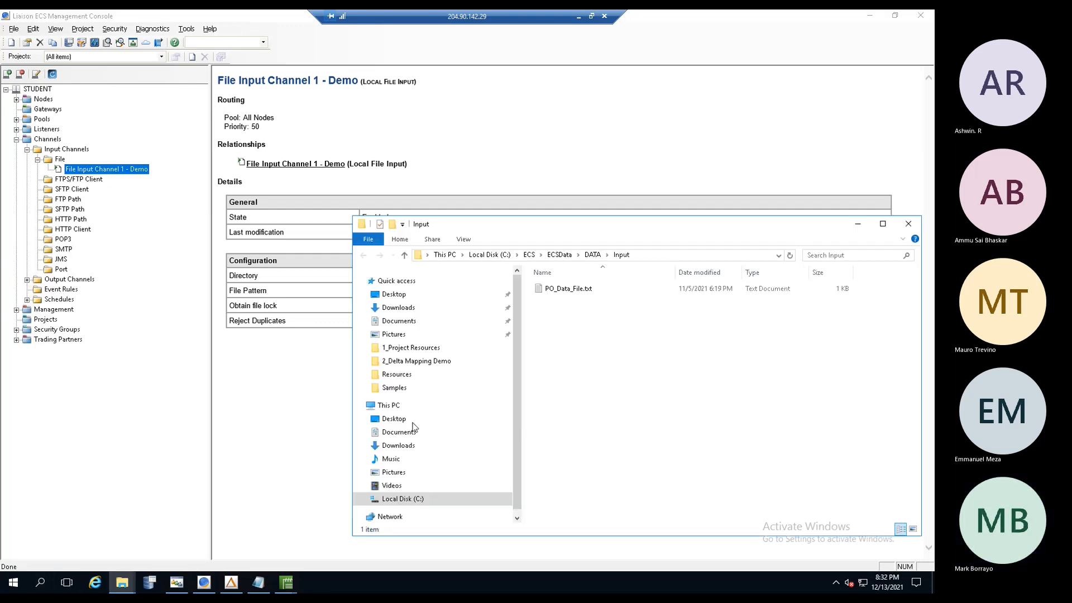
{"action": "left_click", "coordinate": [909, 224]}
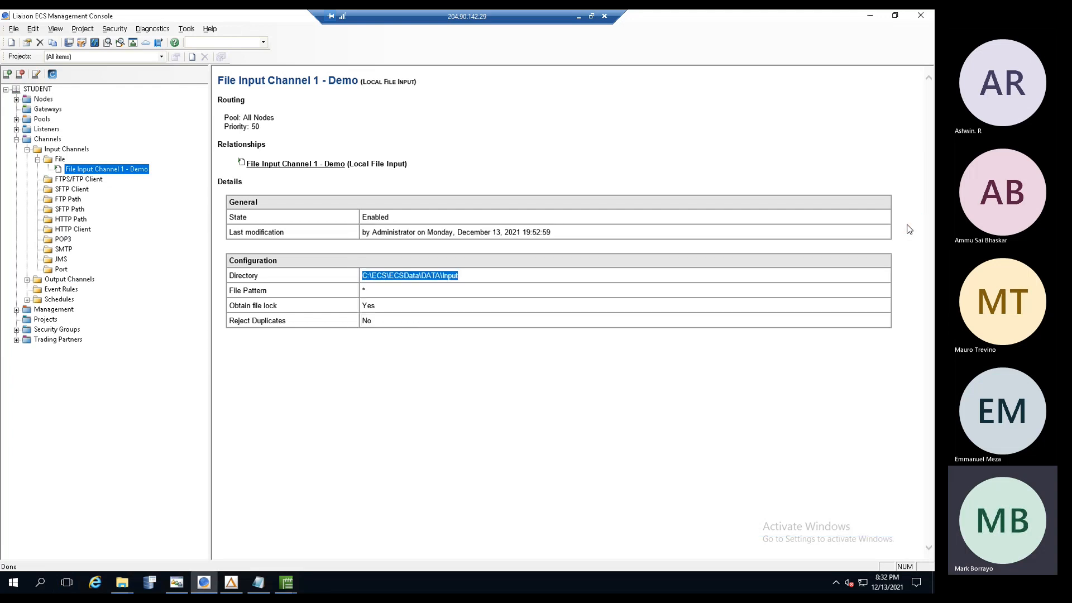
{"action": "left_click", "coordinate": [333, 455]}
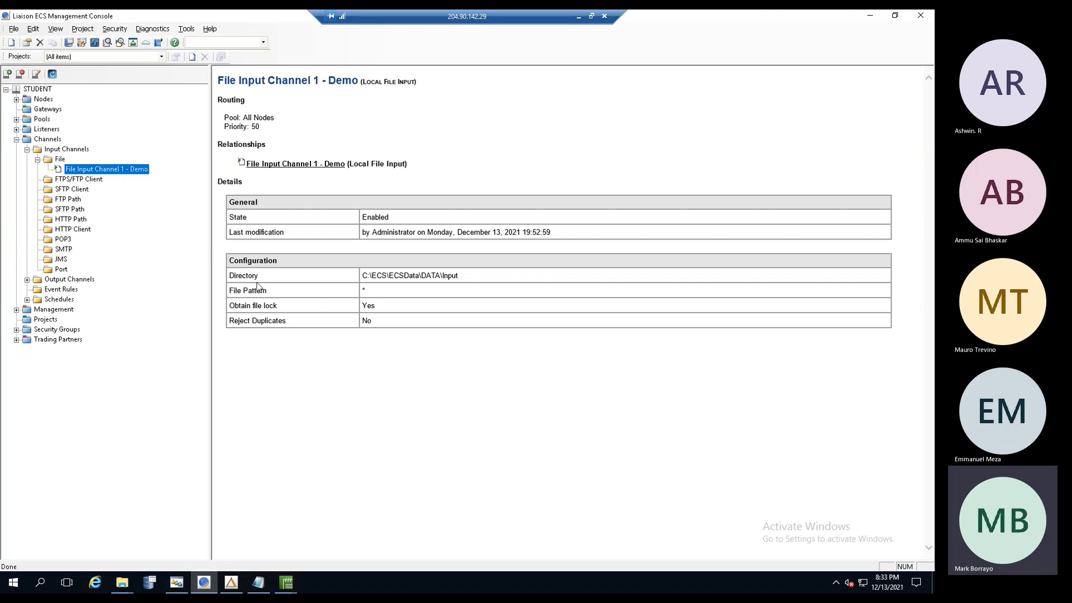
- Run File Input Channel 1 - Demo now and dismiss the message-bus confirmation
{"action": "right_click", "coordinate": [127, 175]}
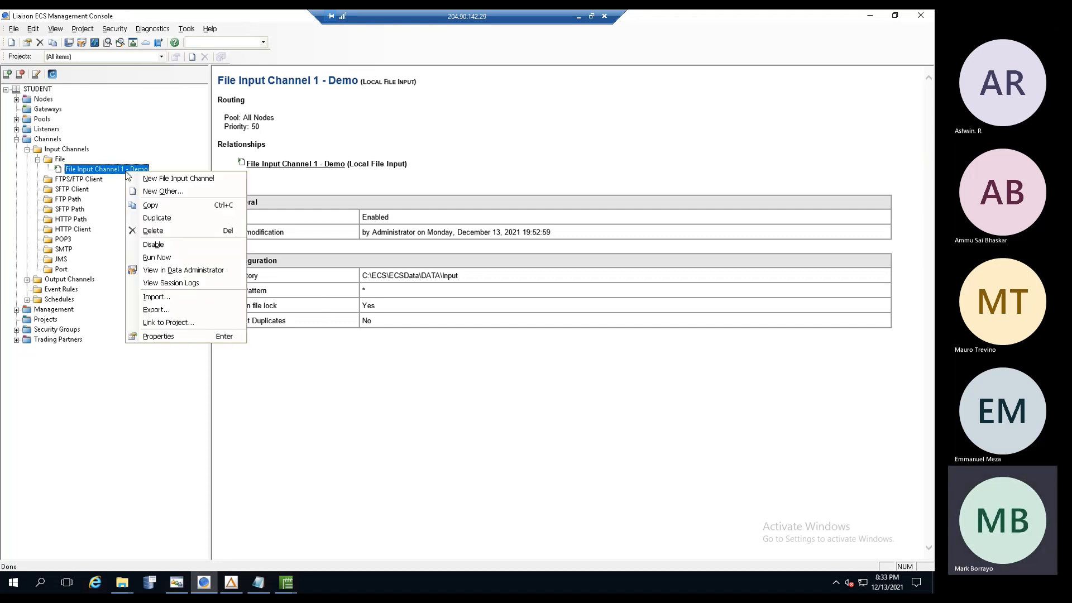
{"action": "left_click", "coordinate": [150, 257]}
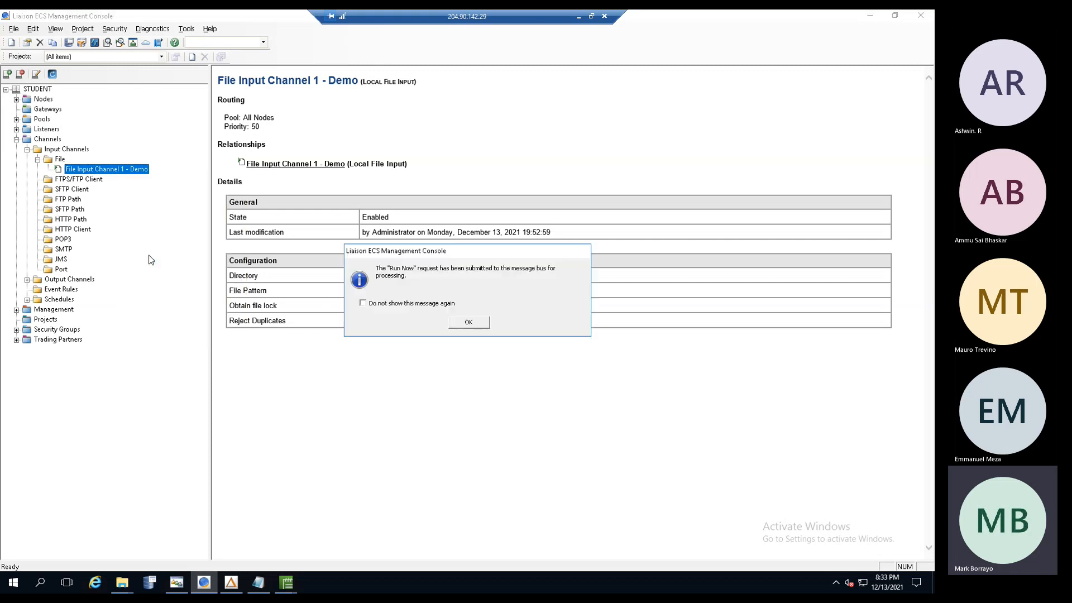
{"action": "left_click", "coordinate": [485, 325]}
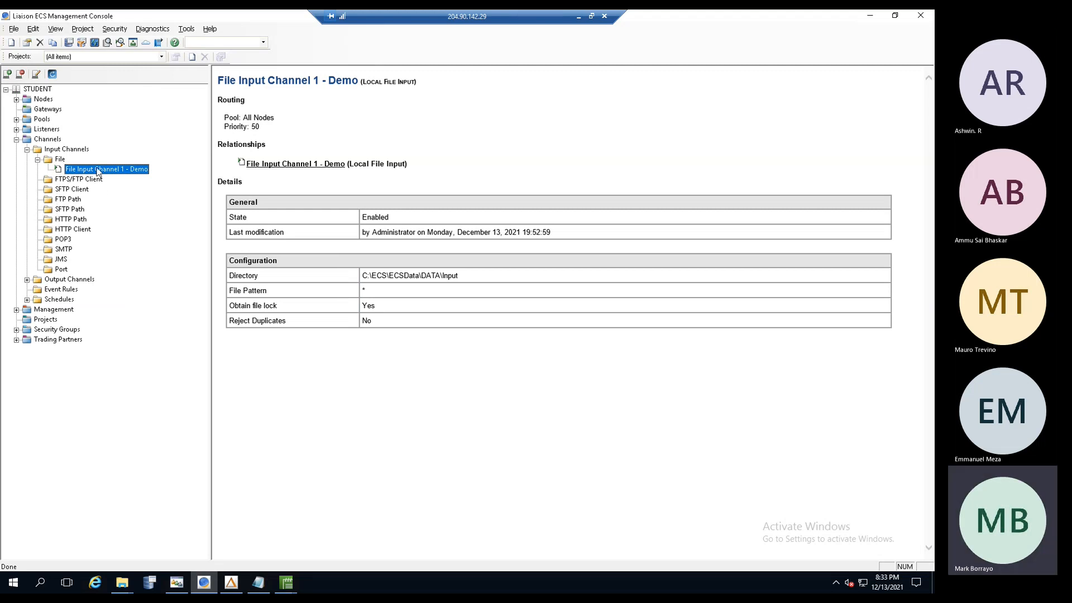
- Read the channel's session log showing PO_Data_File.txt loaded into batch 1002
{"action": "right_click", "coordinate": [108, 173]}
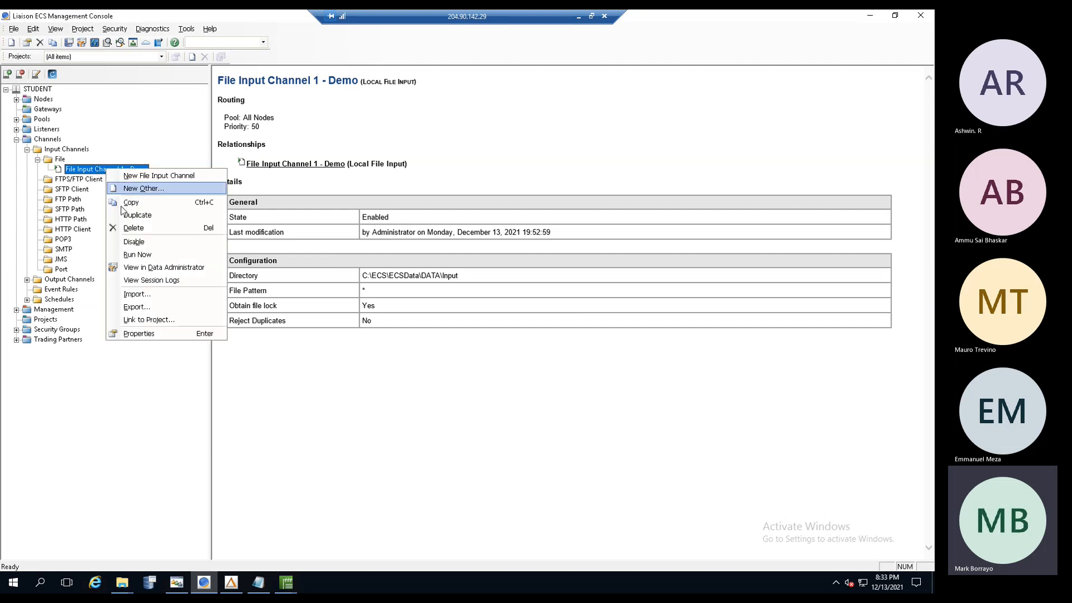
{"action": "left_click", "coordinate": [142, 280]}
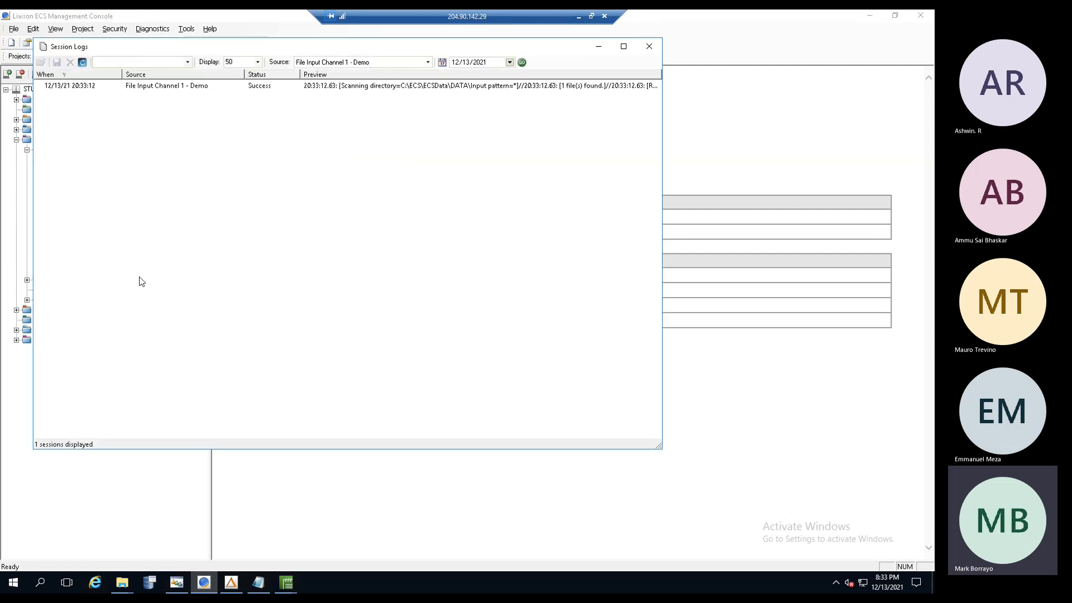
{"action": "left_click", "coordinate": [220, 86]}
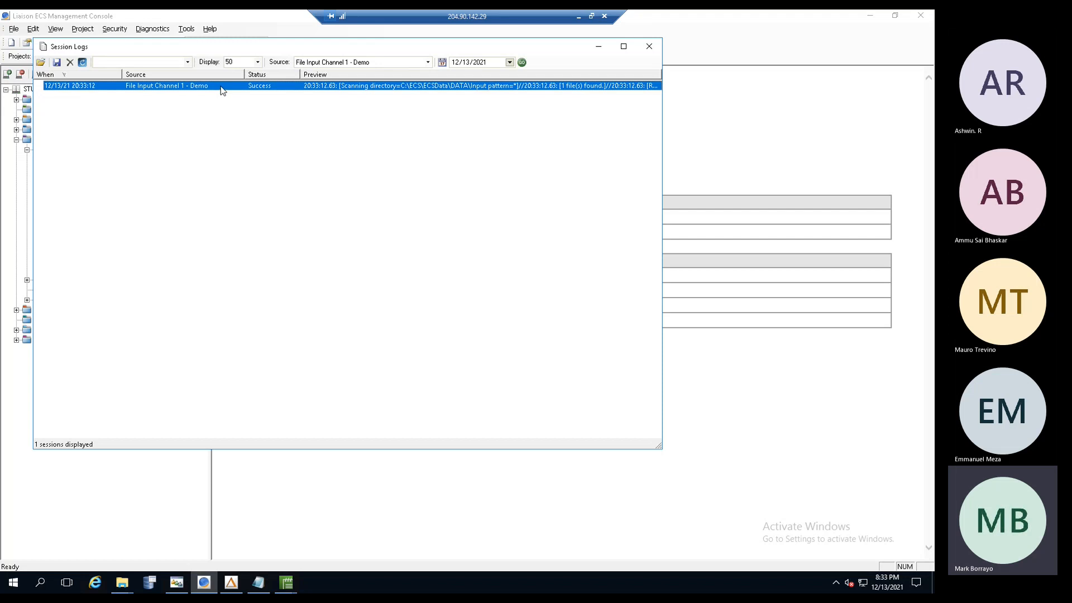
{"action": "double_click", "coordinate": [221, 87]}
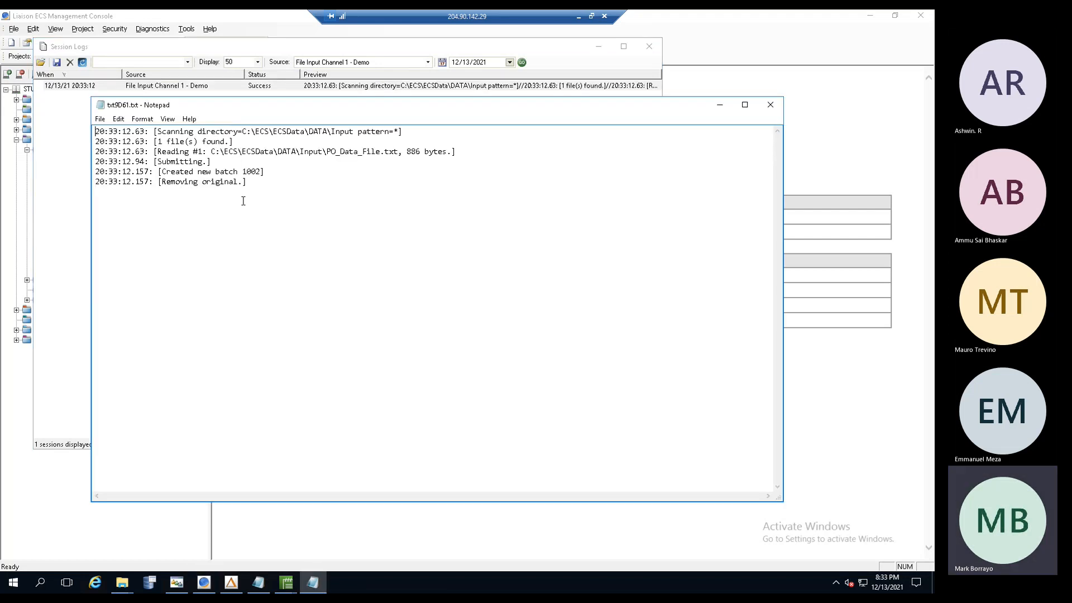
{"action": "left_click_drag", "start_coordinate": [96, 131], "coordinate": [445, 201]}
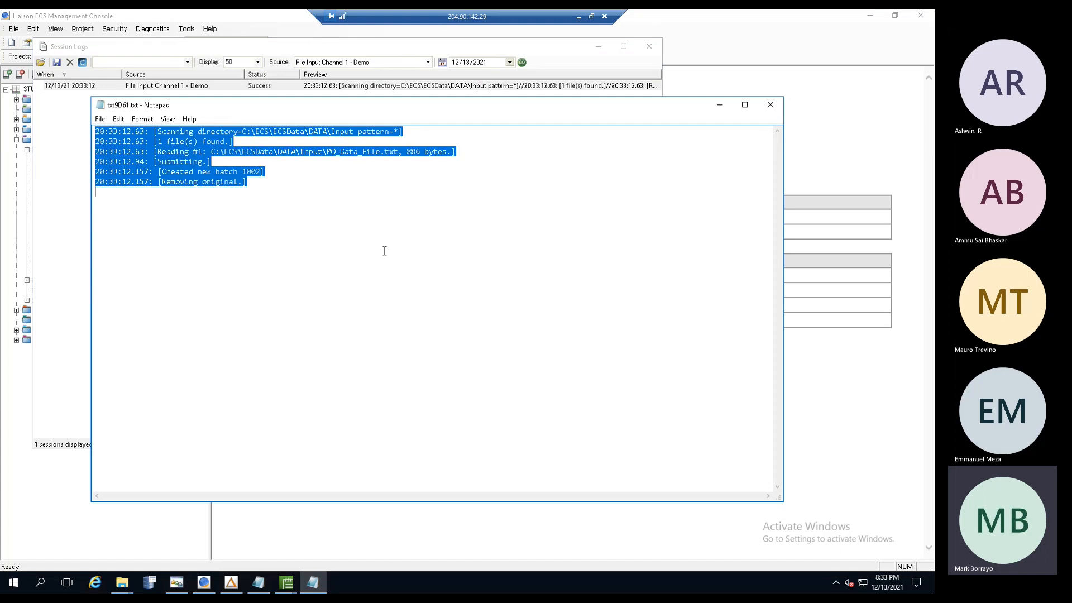
{"action": "left_click", "coordinate": [276, 224]}
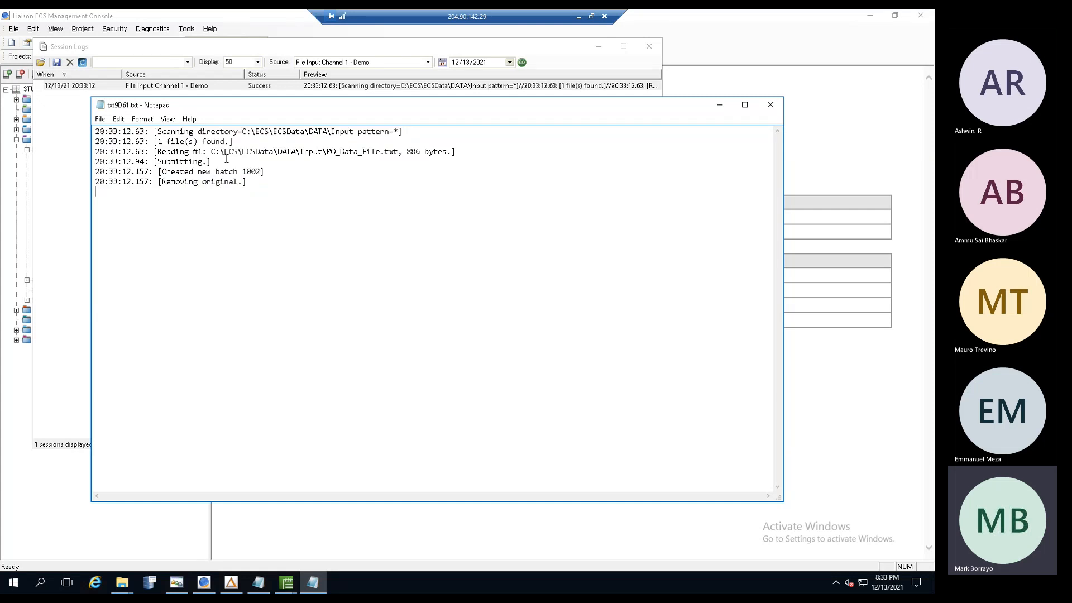
{"action": "left_click_drag", "start_coordinate": [130, 132], "coordinate": [299, 216]}
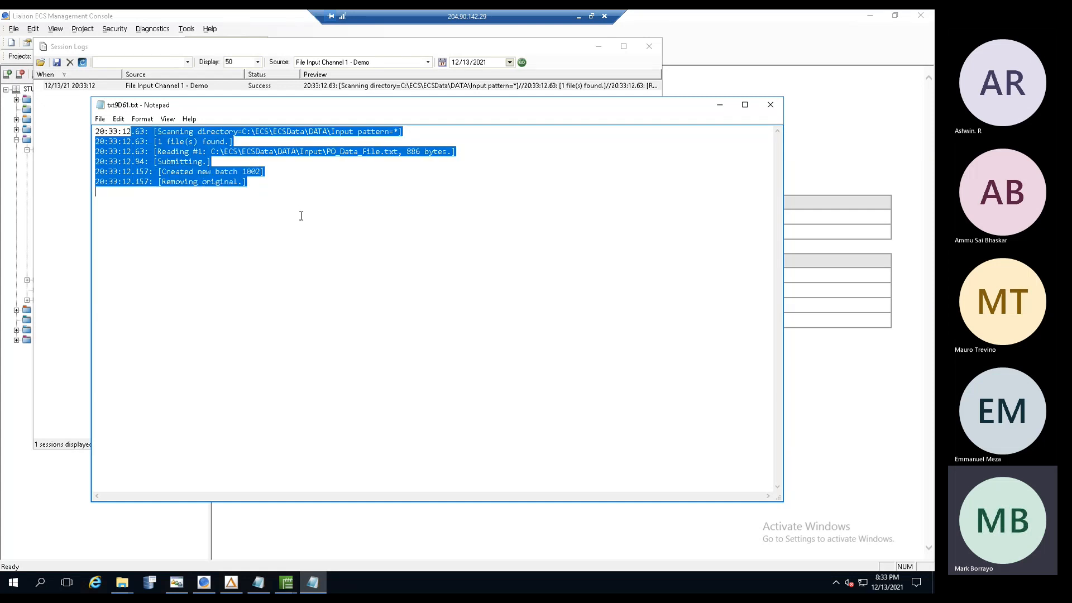
{"action": "left_click", "coordinate": [303, 223]}
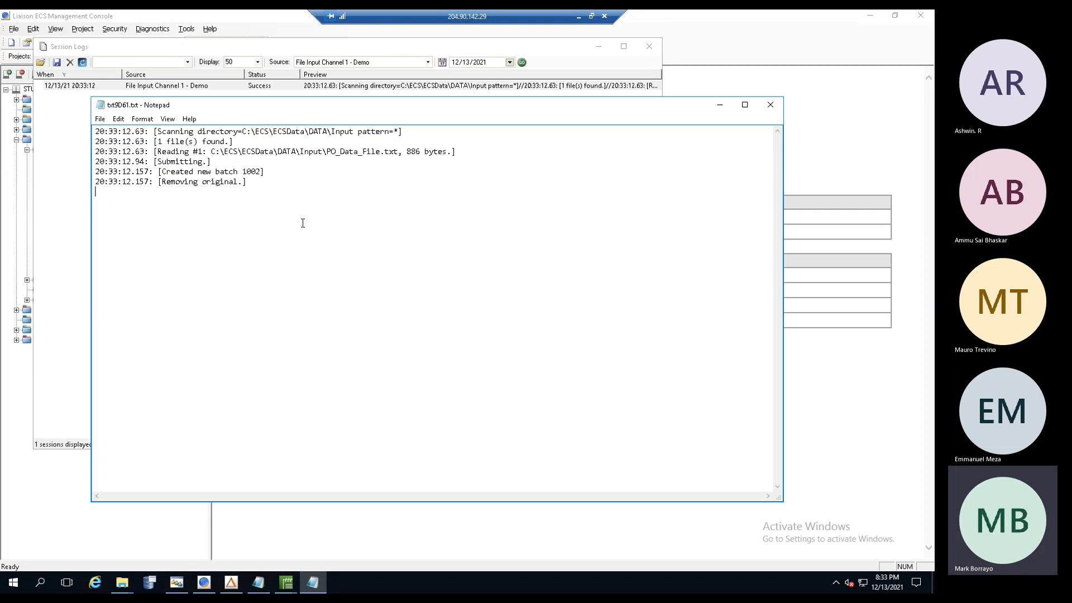
{"action": "left_click", "coordinate": [769, 105]}
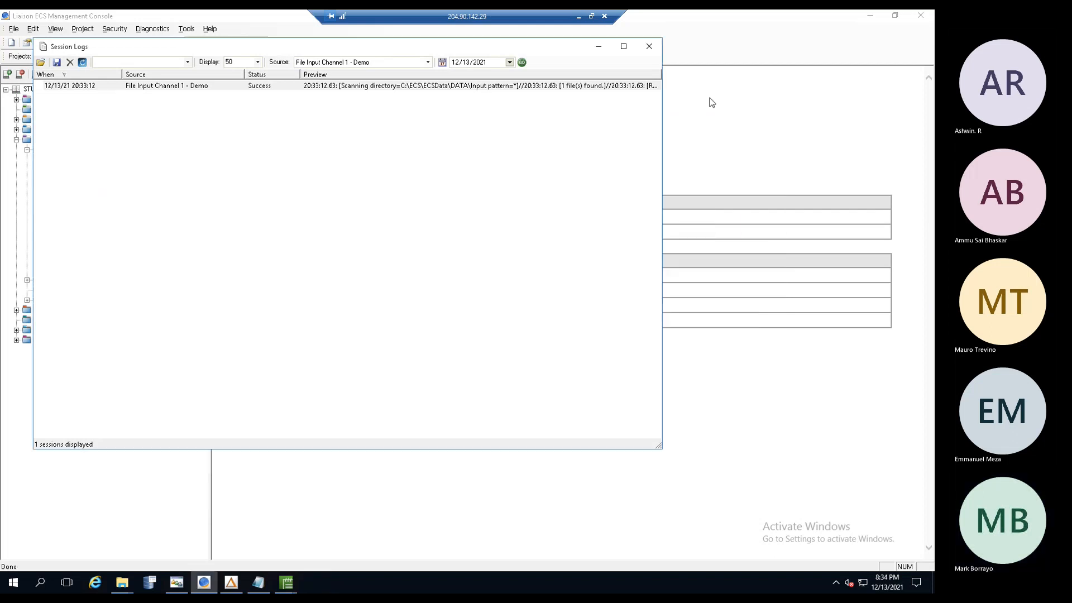
- Launch the Data Administrator, then move and enlarge its window
{"action": "left_click", "coordinate": [650, 48]}
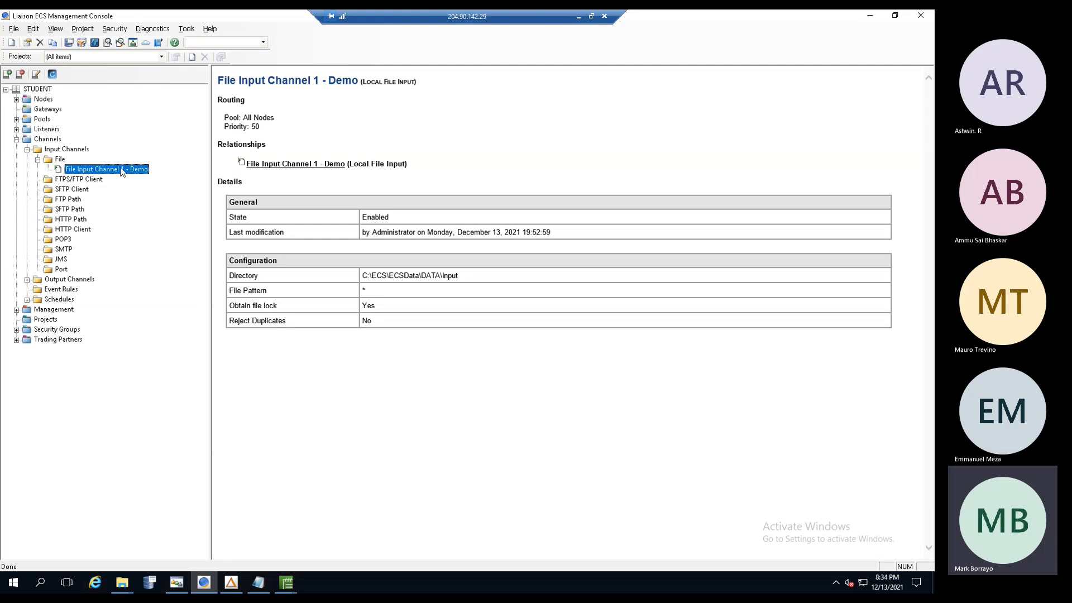
{"action": "left_click", "coordinate": [188, 29]}
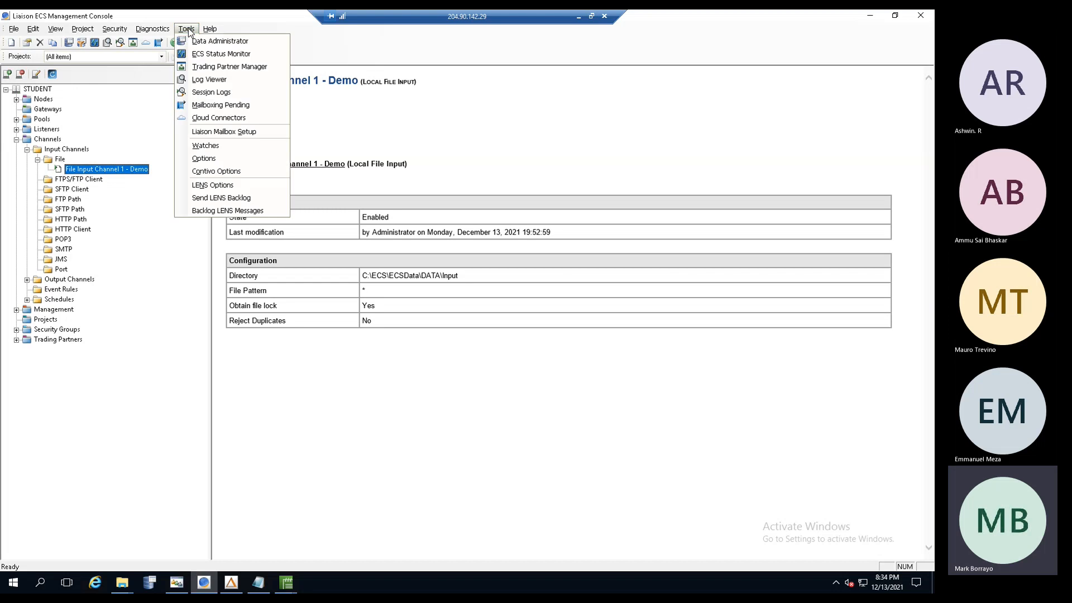
{"action": "left_click", "coordinate": [220, 41]}
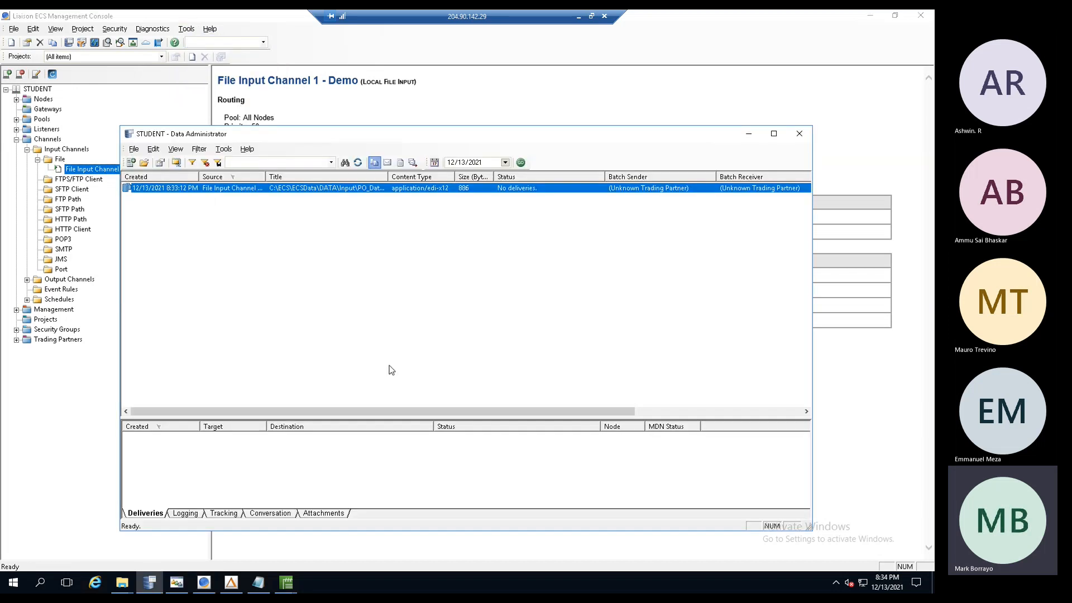
{"action": "left_click_drag", "start_coordinate": [354, 139], "coordinate": [344, 125]}
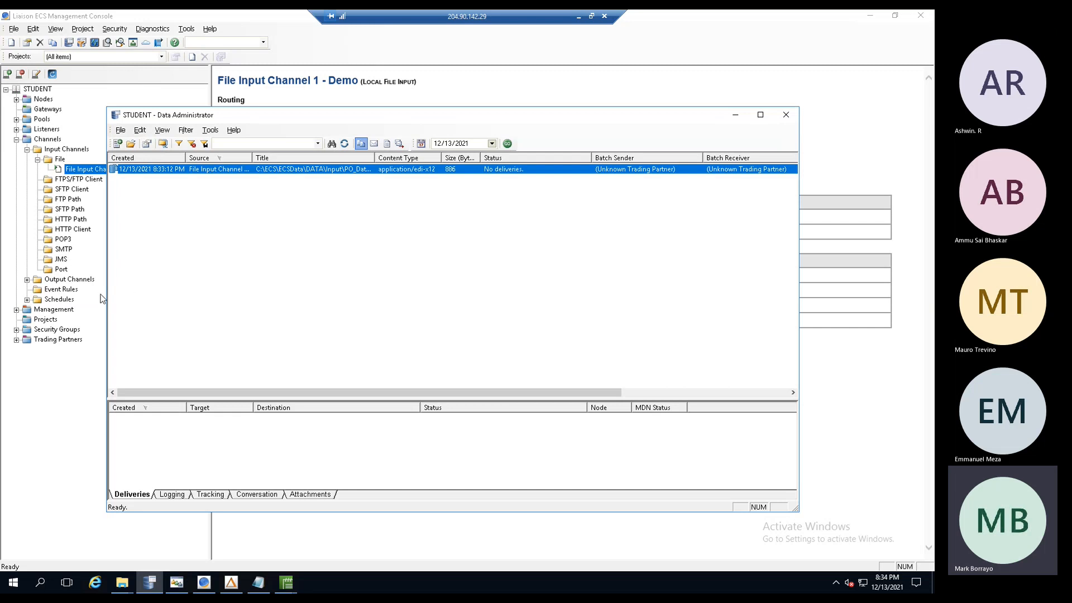
{"action": "left_click_drag", "start_coordinate": [107, 295], "coordinate": [42, 282]}
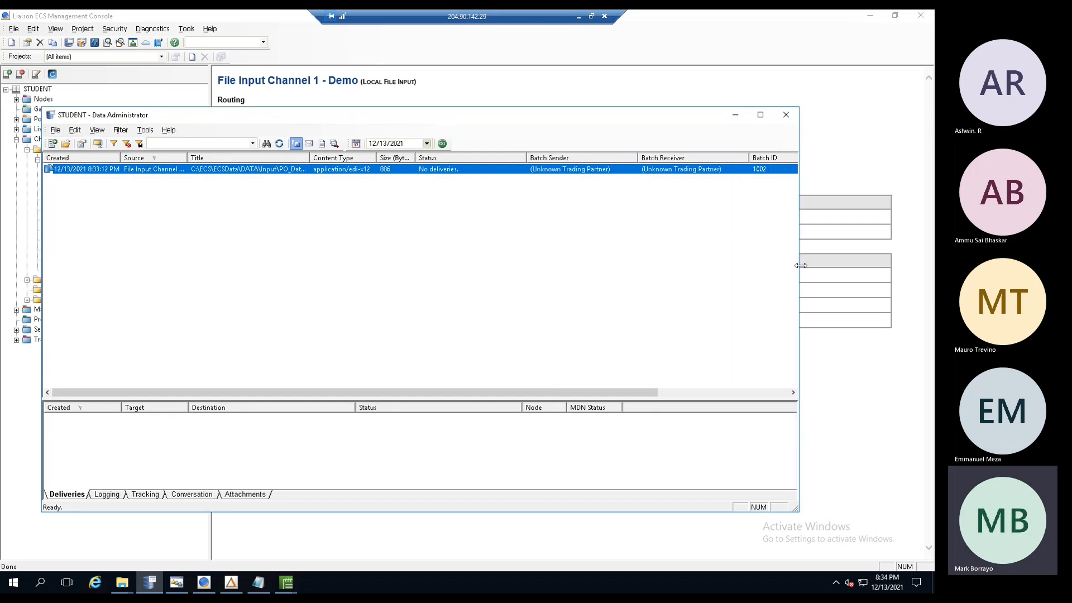
{"action": "left_click_drag", "start_coordinate": [804, 265], "coordinate": [894, 264]}
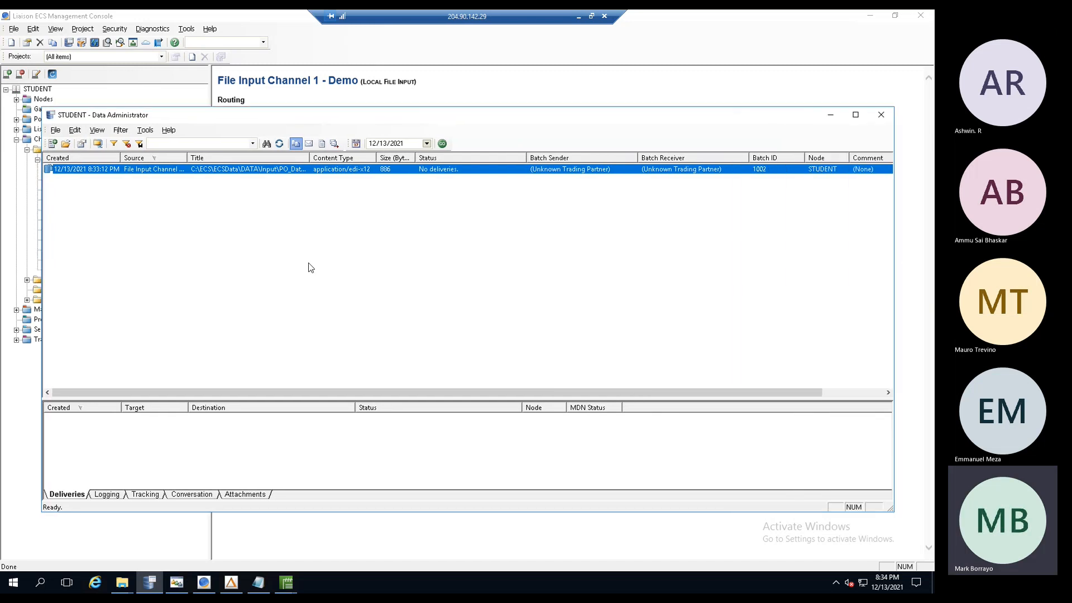
{"action": "left_click", "coordinate": [253, 259]}
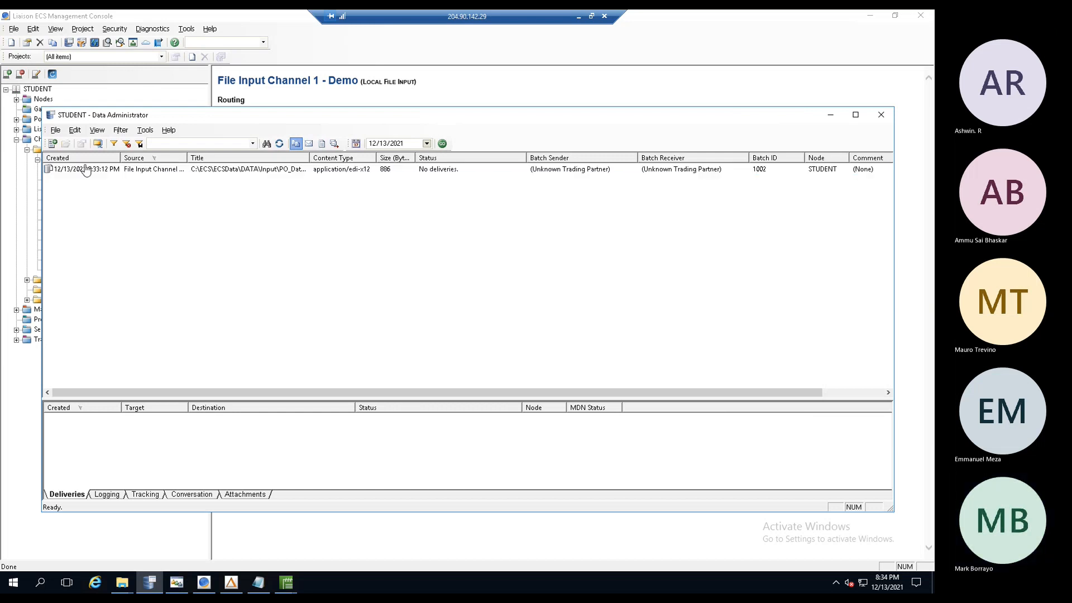
- Widen the Created, Source and Title columns to show batch 1002's channel and full path
{"action": "mouse_move", "coordinate": [120, 158]}
{"action": "left_mouse_down"}
{"action": "mouse_move", "coordinate": [152, 159]}
{"action": "mouse_move", "coordinate": [130, 158]}
{"action": "left_mouse_up"}
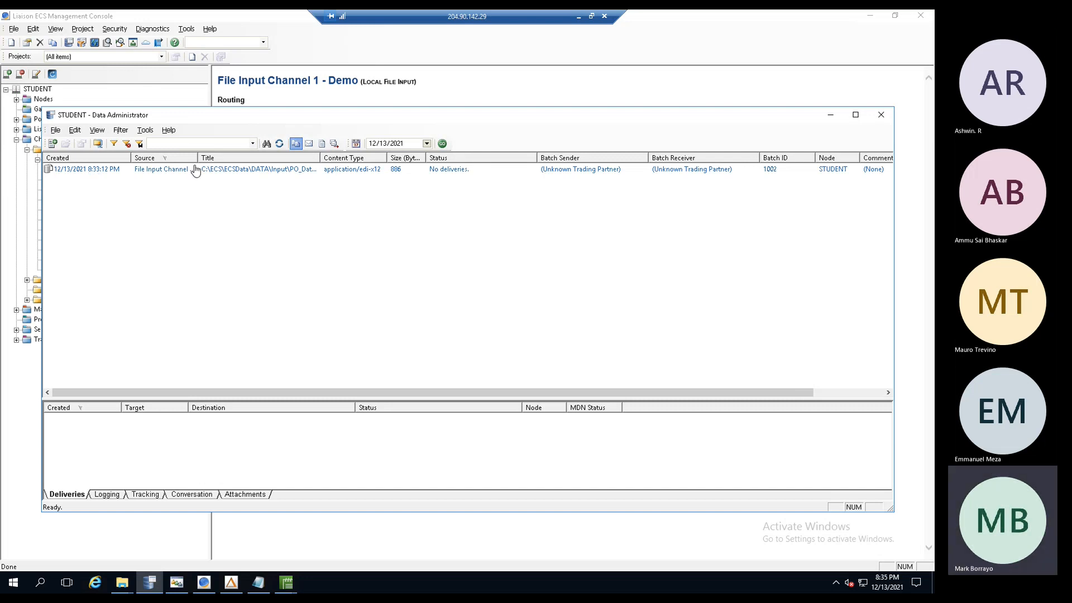
{"action": "left_click_drag", "start_coordinate": [199, 157], "coordinate": [272, 158]}
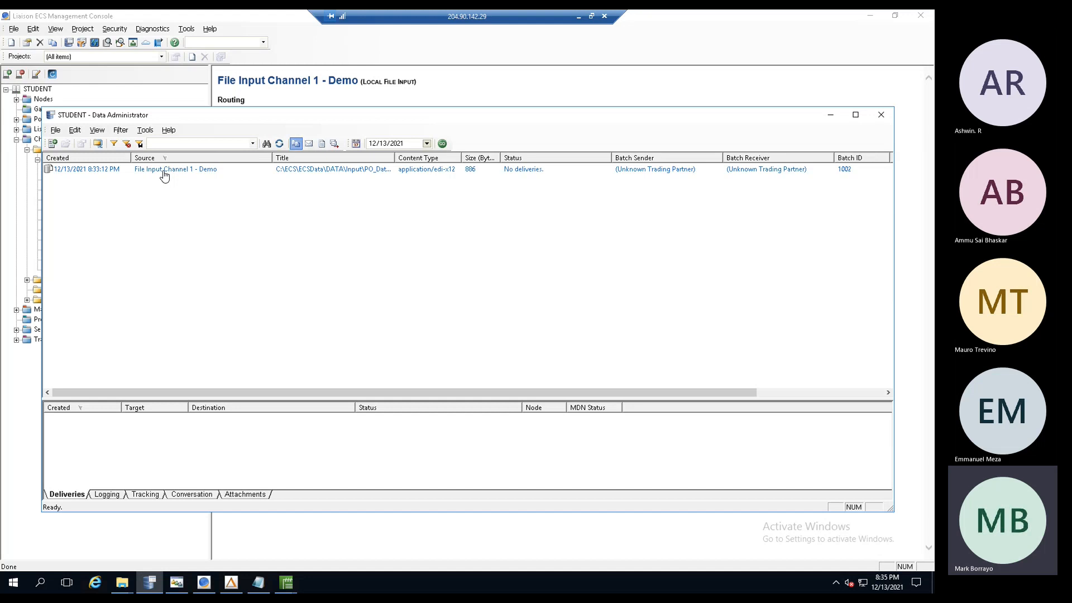
{"action": "left_click_drag", "start_coordinate": [273, 161], "coordinate": [248, 161]}
{"action": "left_click_drag", "start_coordinate": [369, 158], "coordinate": [507, 158]}
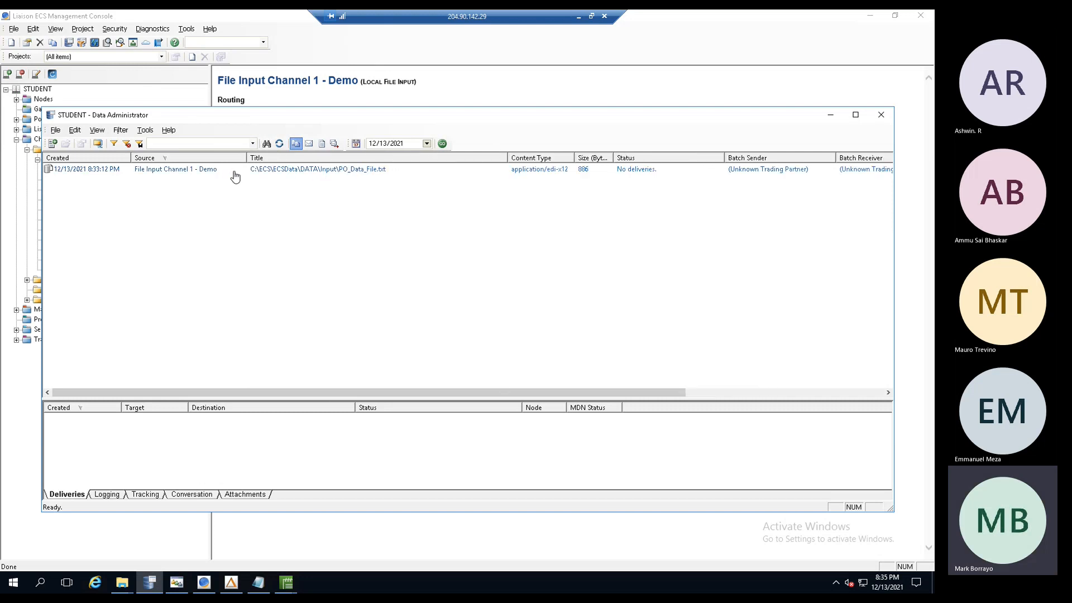
{"action": "right_click", "coordinate": [272, 174]}
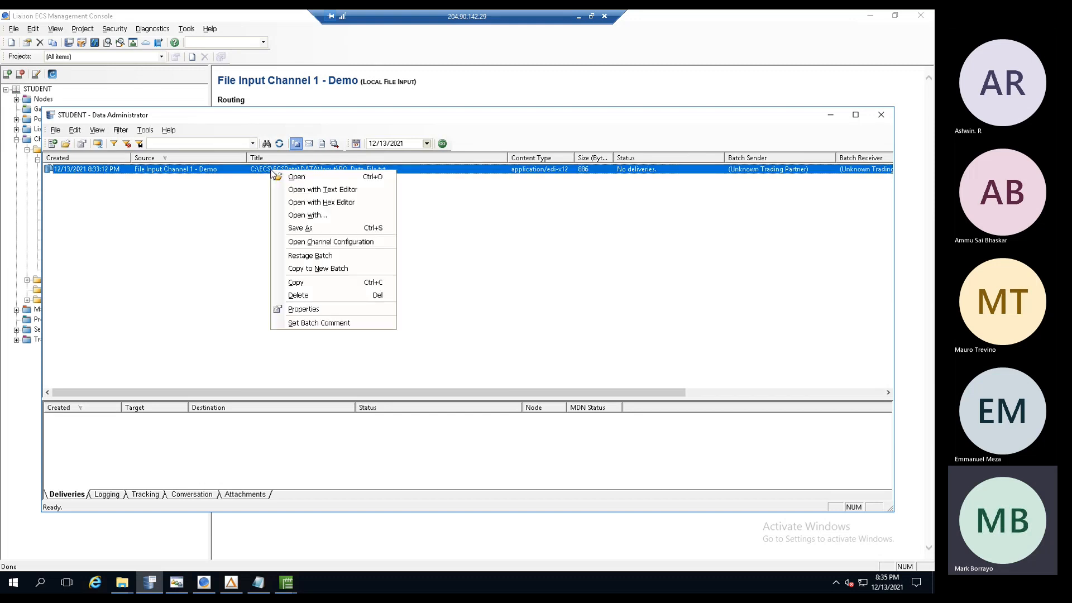
{"action": "left_click", "coordinate": [303, 309]}
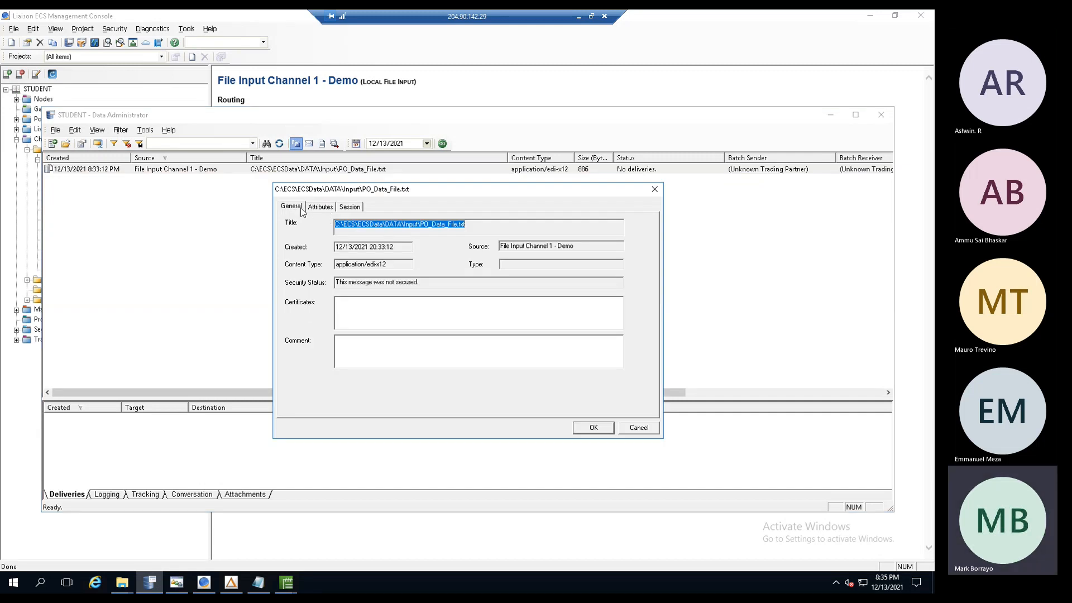
{"action": "left_click", "coordinate": [323, 208]}
{"action": "left_click", "coordinate": [351, 207]}
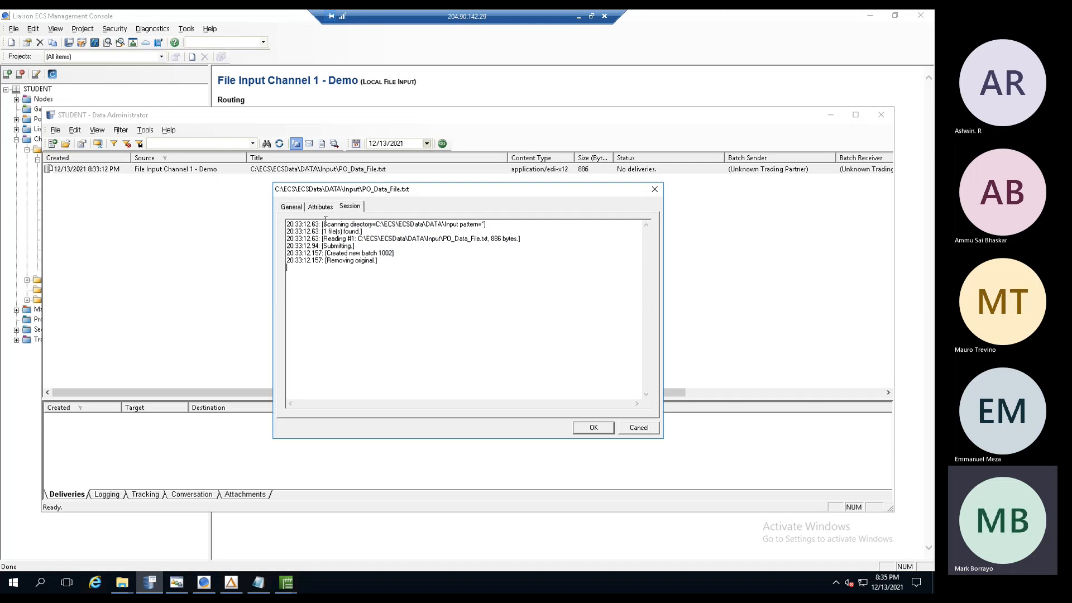
{"action": "left_click", "coordinate": [291, 208]}
{"action": "left_click", "coordinate": [319, 208]}
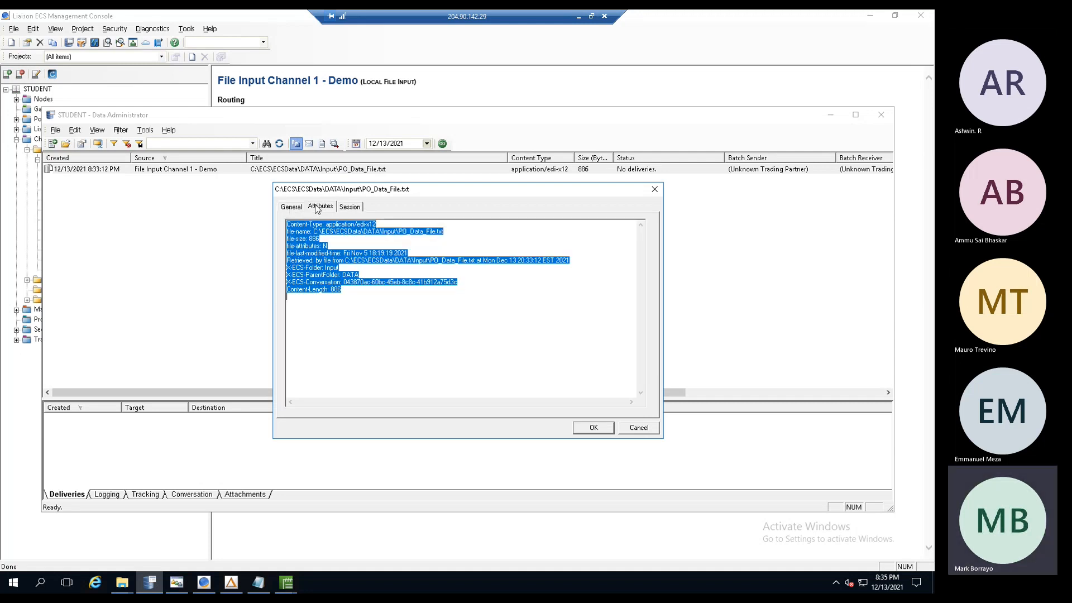
{"action": "left_click", "coordinate": [355, 301]}
{"action": "left_click_drag", "start_coordinate": [288, 231], "coordinate": [320, 239]}
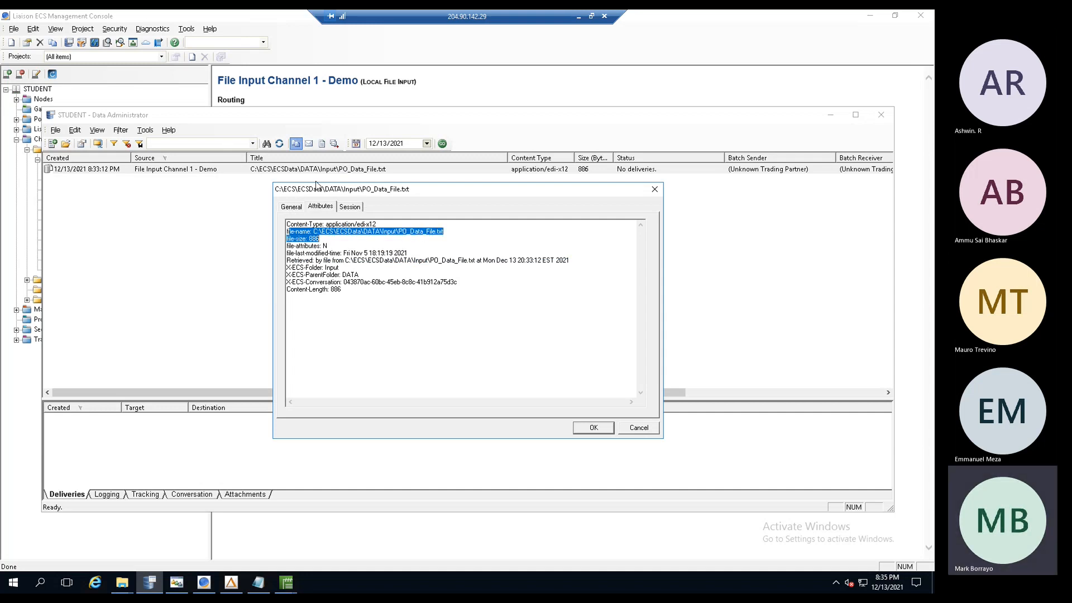
{"action": "left_click", "coordinate": [639, 428]}
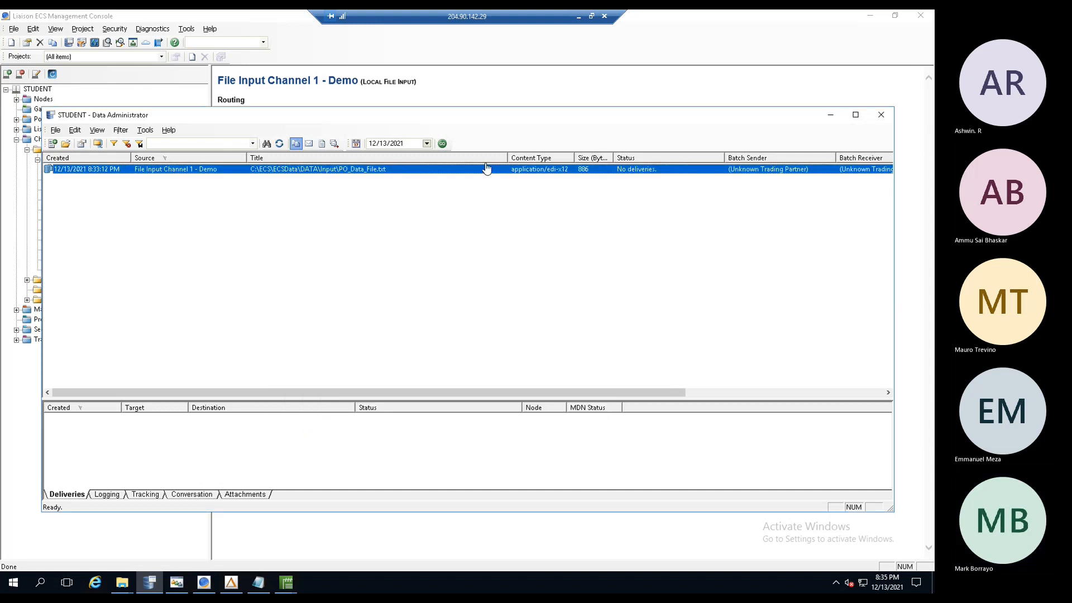
- Narrow the Title column and widen Size (Bytes) so its header reads fully, then deselect the batch
{"action": "mouse_move", "coordinate": [508, 158]}
{"action": "left_mouse_down"}
{"action": "mouse_move", "coordinate": [417, 159]}
{"action": "mouse_move", "coordinate": [512, 158]}
{"action": "left_mouse_up"}
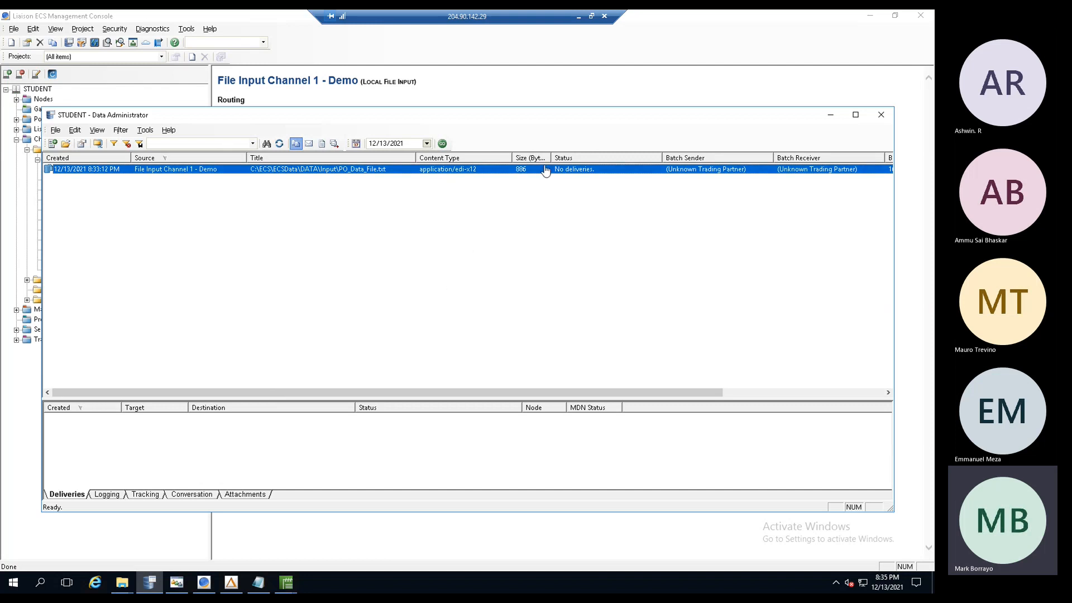
{"action": "left_click_drag", "start_coordinate": [551, 156], "coordinate": [575, 153]}
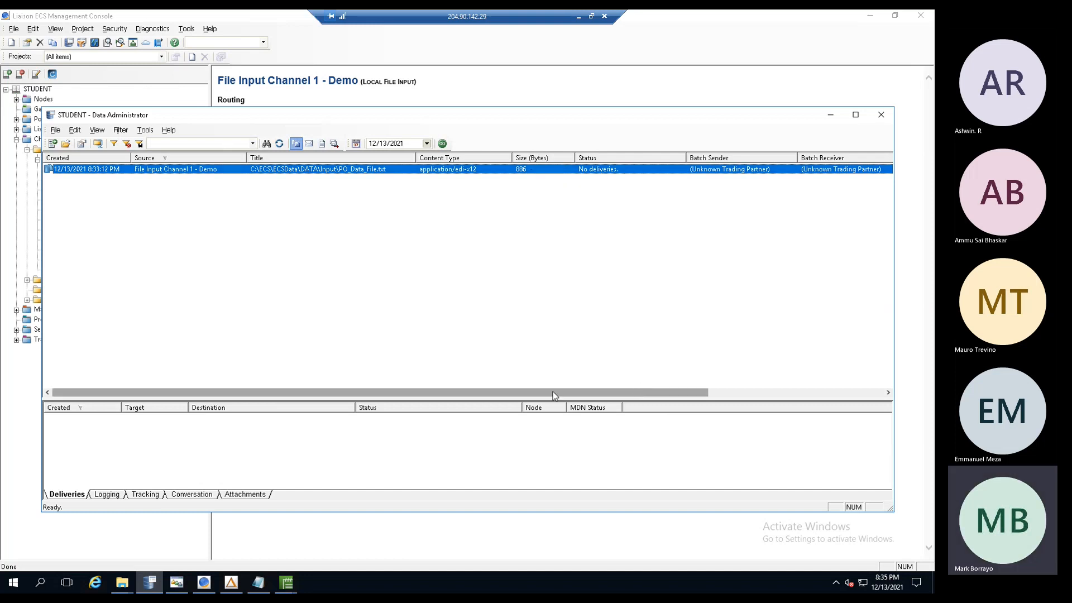
{"action": "left_click_drag", "start_coordinate": [455, 393], "coordinate": [754, 384]}
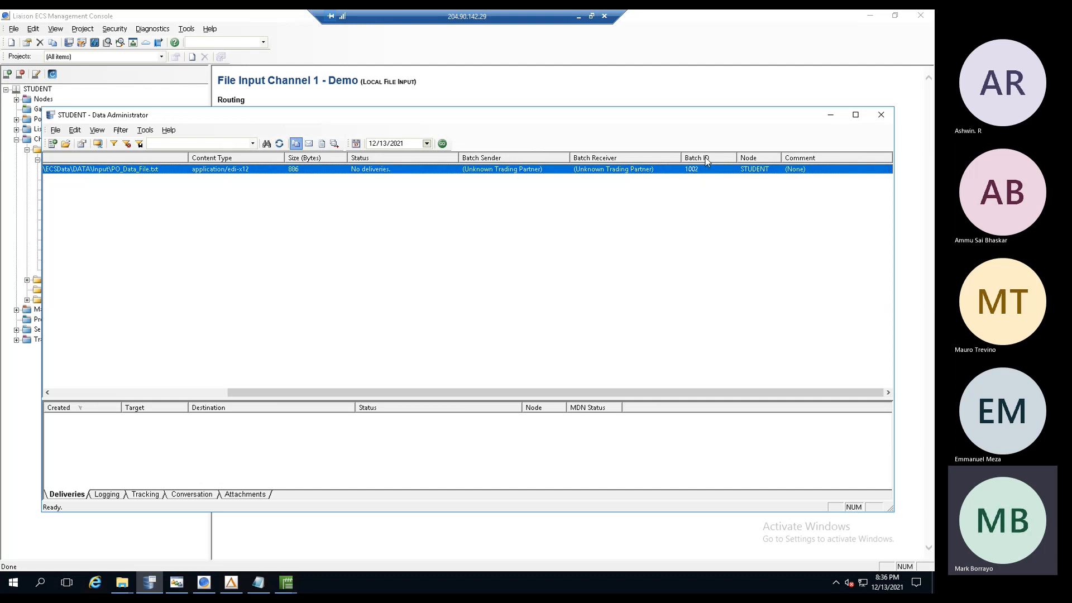
{"action": "mouse_move", "coordinate": [688, 169]}
{"action": "left_mouse_down"}
{"action": "mouse_move", "coordinate": [659, 150]}
{"action": "mouse_move", "coordinate": [61, 148]}
{"action": "mouse_move", "coordinate": [693, 166]}
{"action": "left_mouse_up"}
{"action": "left_click_drag", "start_coordinate": [545, 390], "coordinate": [222, 371]}
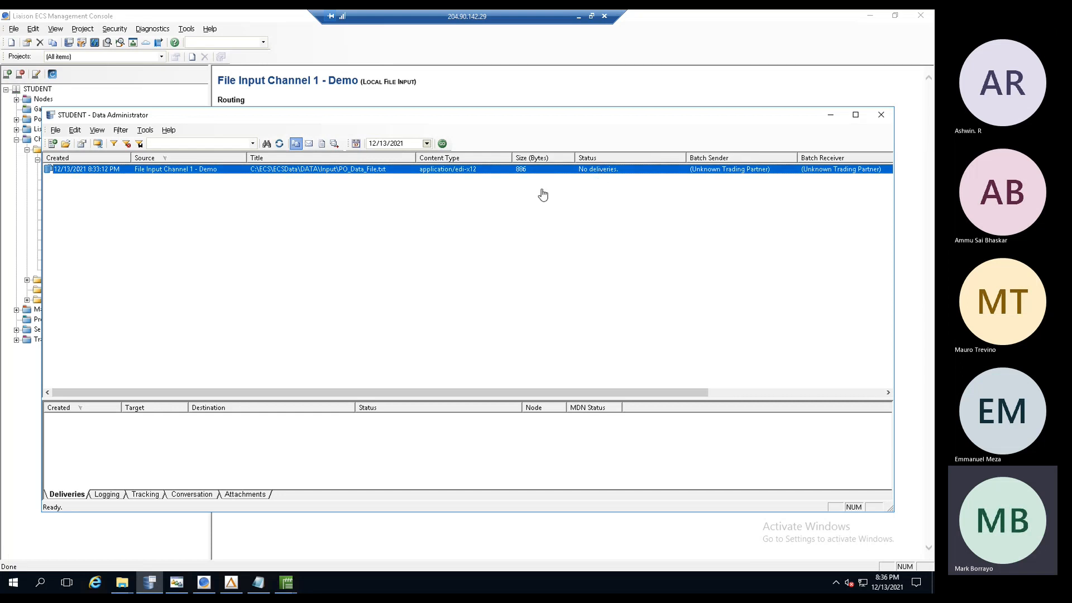
{"action": "left_click", "coordinate": [390, 229]}
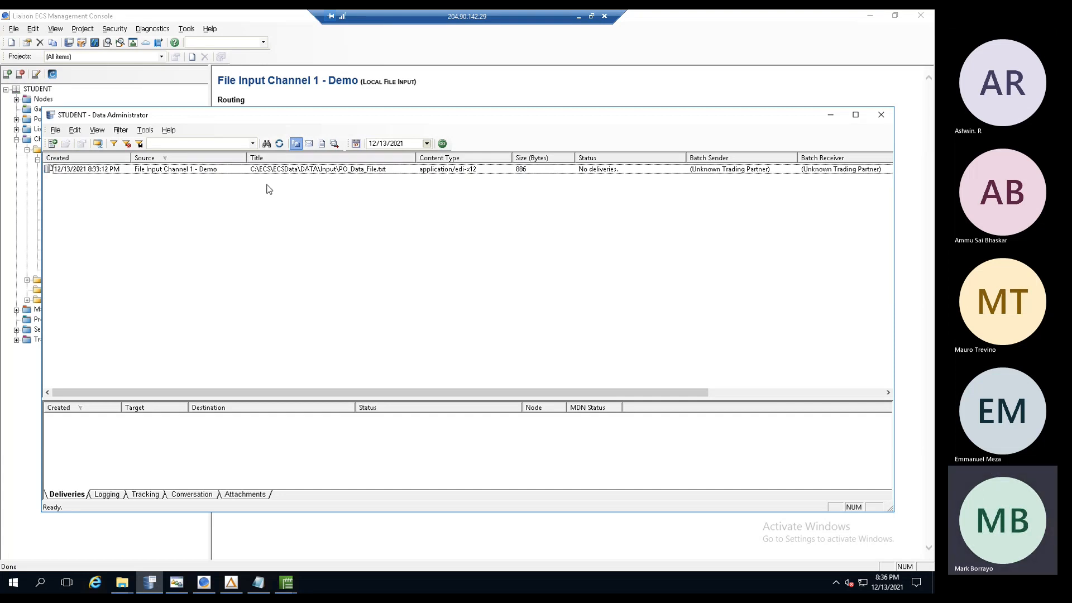
- Set File Input Channel 1 - Demo to look up content type by file extension
{"action": "left_click", "coordinate": [832, 115]}
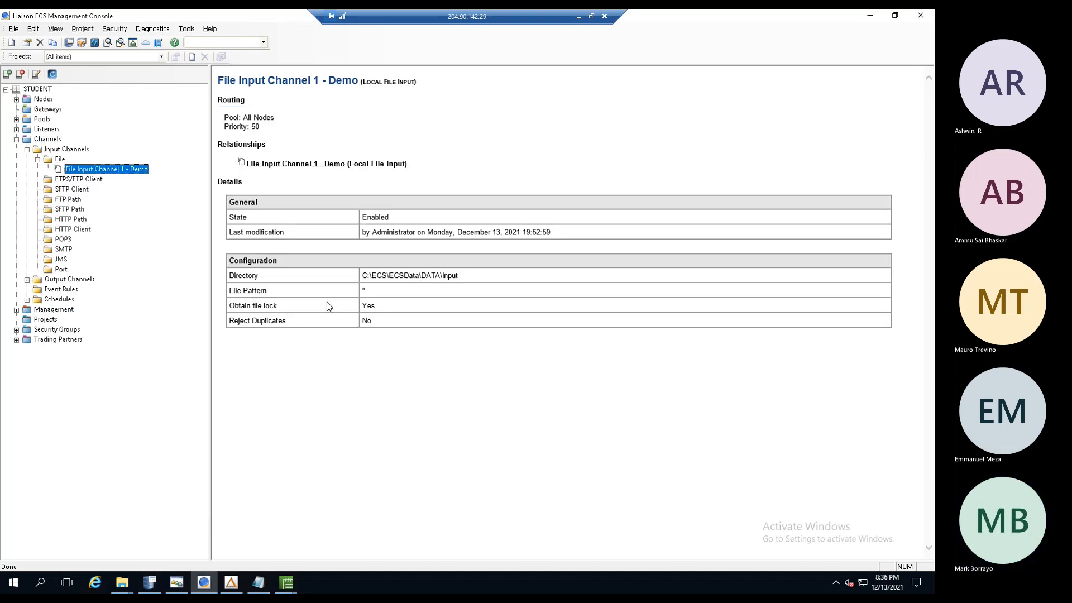
{"action": "left_click", "coordinate": [294, 167]}
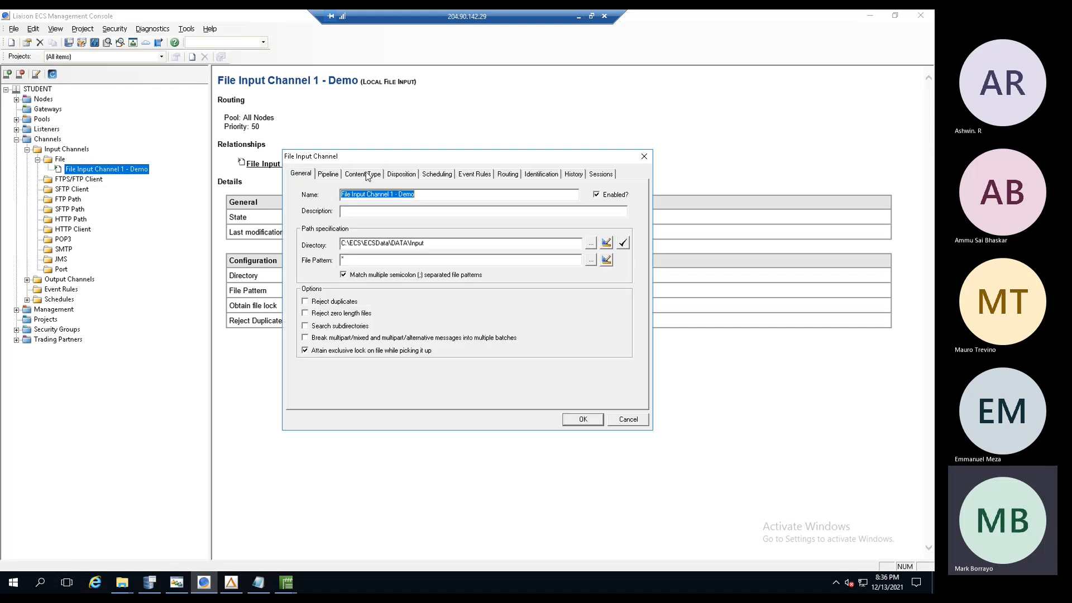
{"action": "left_click", "coordinate": [365, 175]}
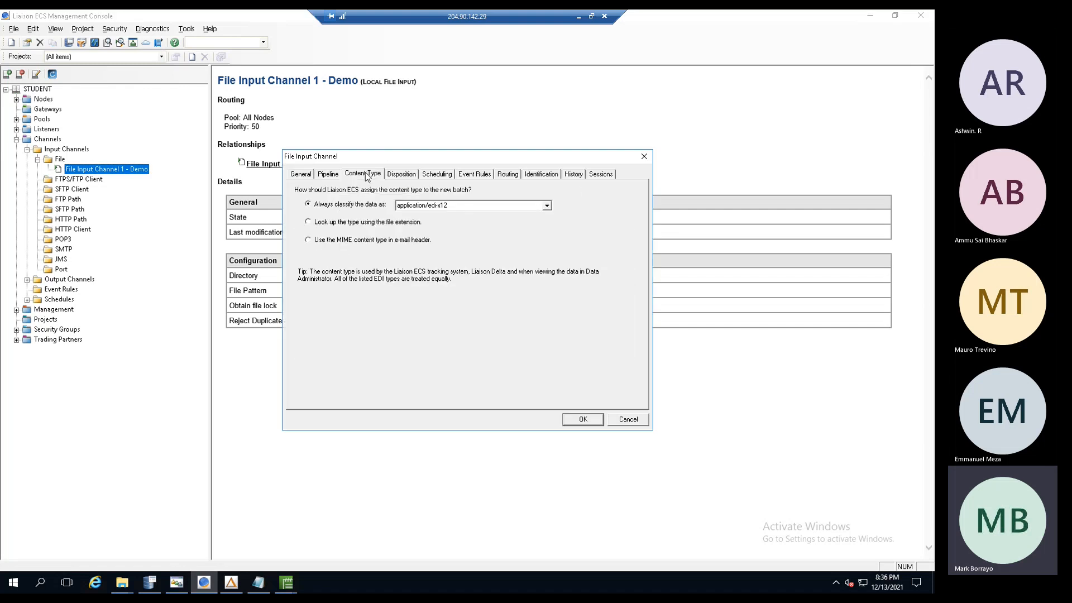
{"action": "left_click", "coordinate": [346, 226]}
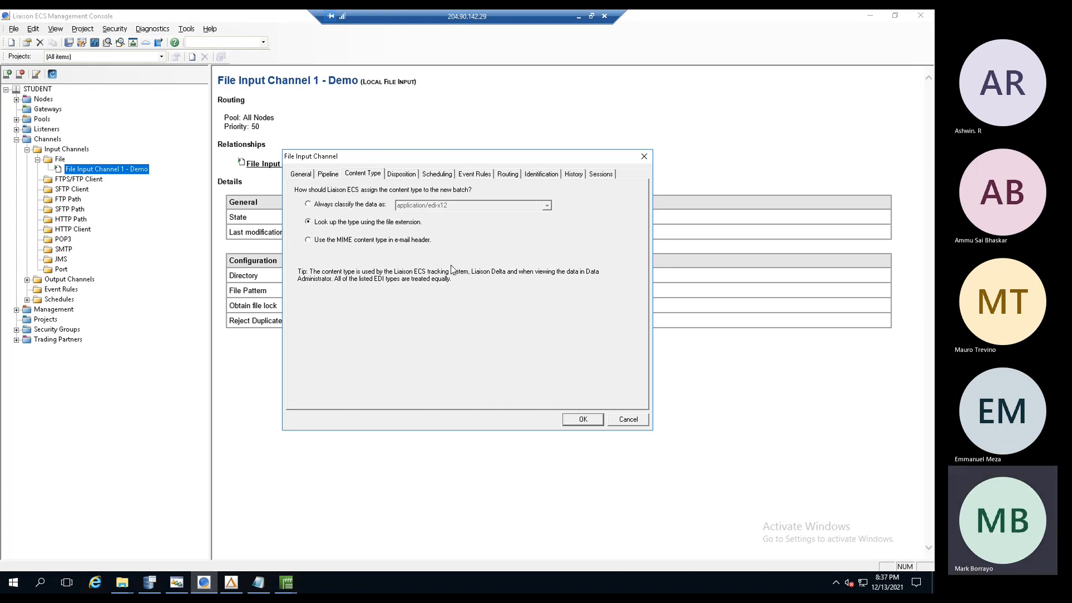
{"action": "left_click", "coordinate": [577, 420]}
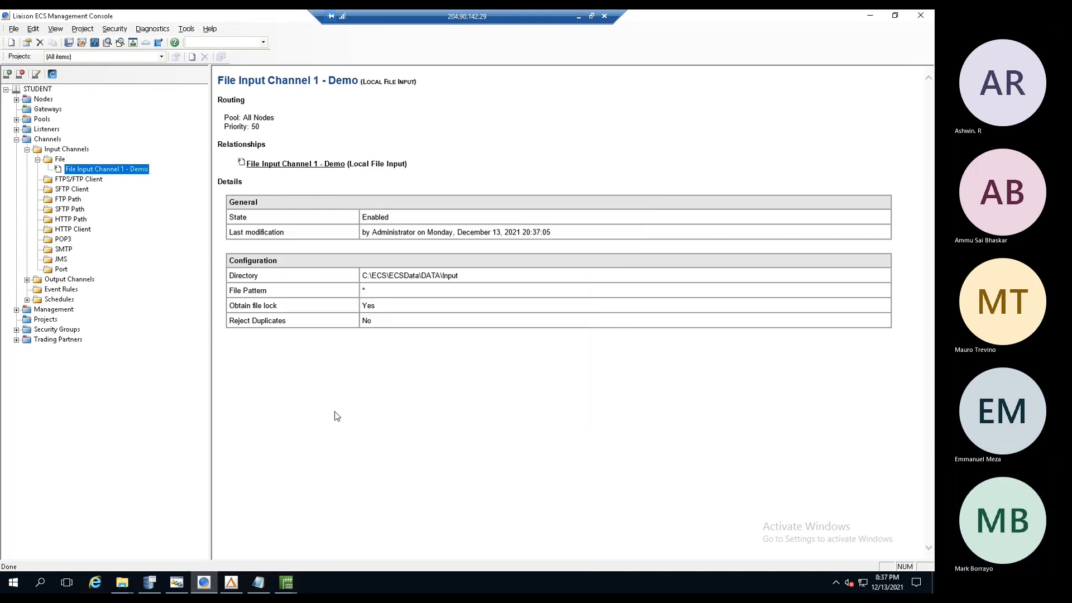
- Start a new Liaison Delta translate event rule on File Input Channel 1 - Demo
{"action": "double_click", "coordinate": [102, 172]}
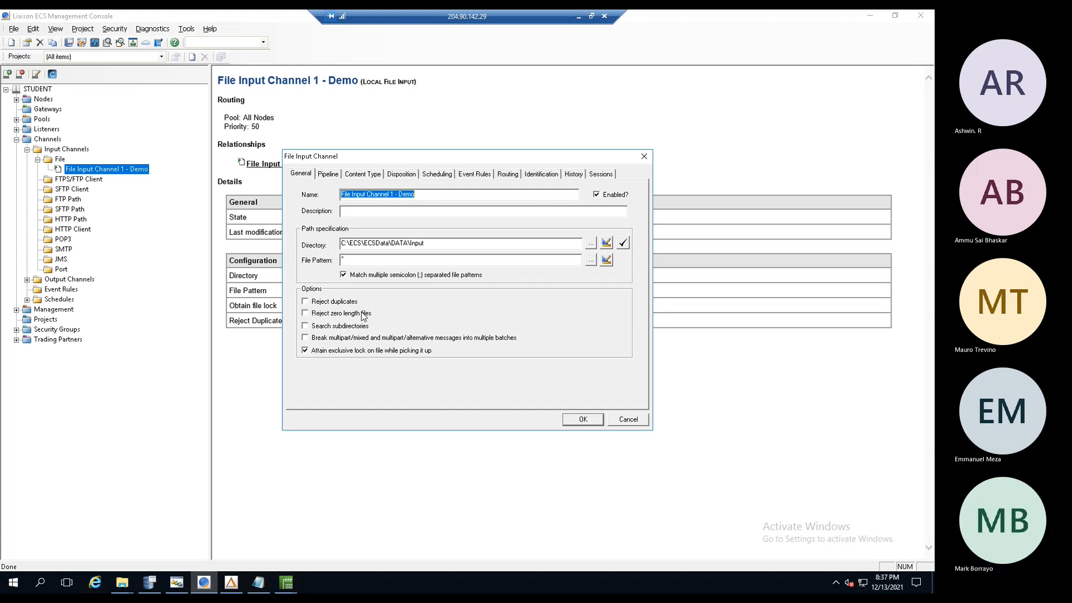
{"action": "left_click", "coordinate": [470, 175]}
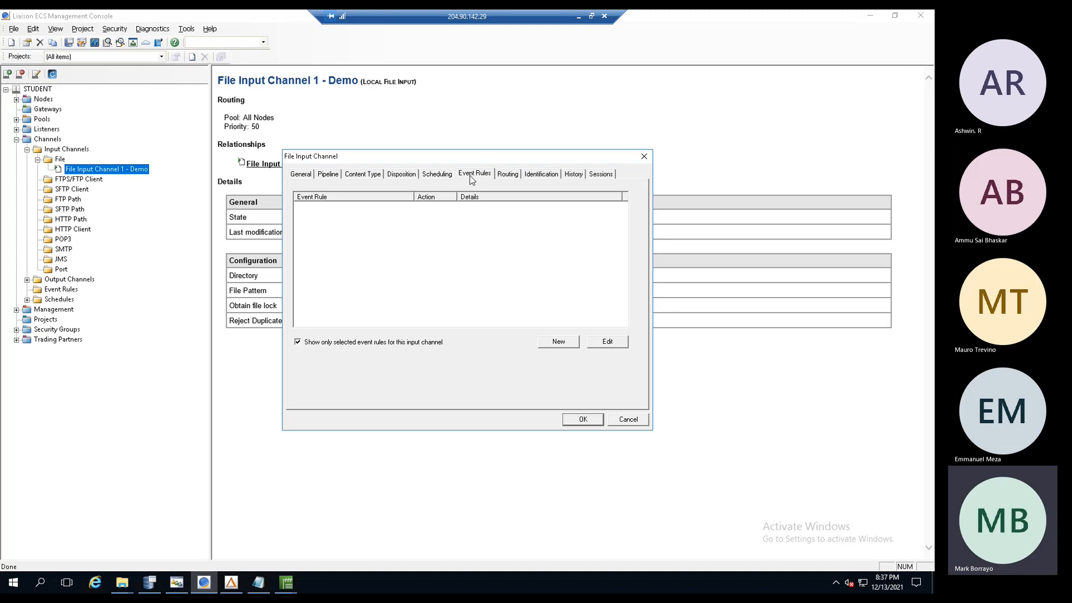
{"action": "left_click", "coordinate": [559, 341]}
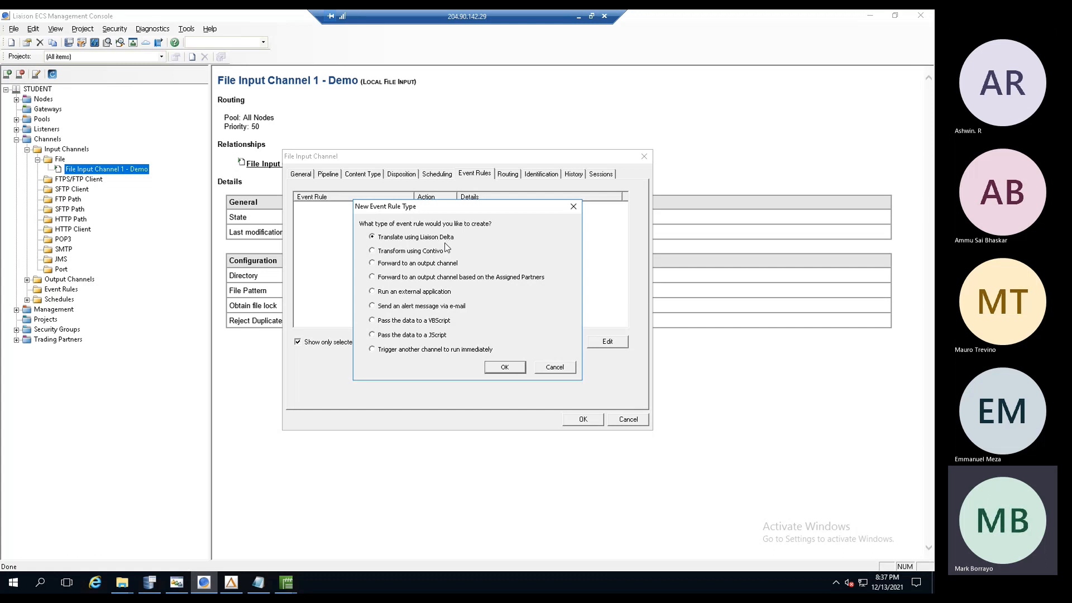
{"action": "left_click", "coordinate": [372, 251]}
{"action": "left_click", "coordinate": [420, 240]}
{"action": "left_click", "coordinate": [504, 366]}
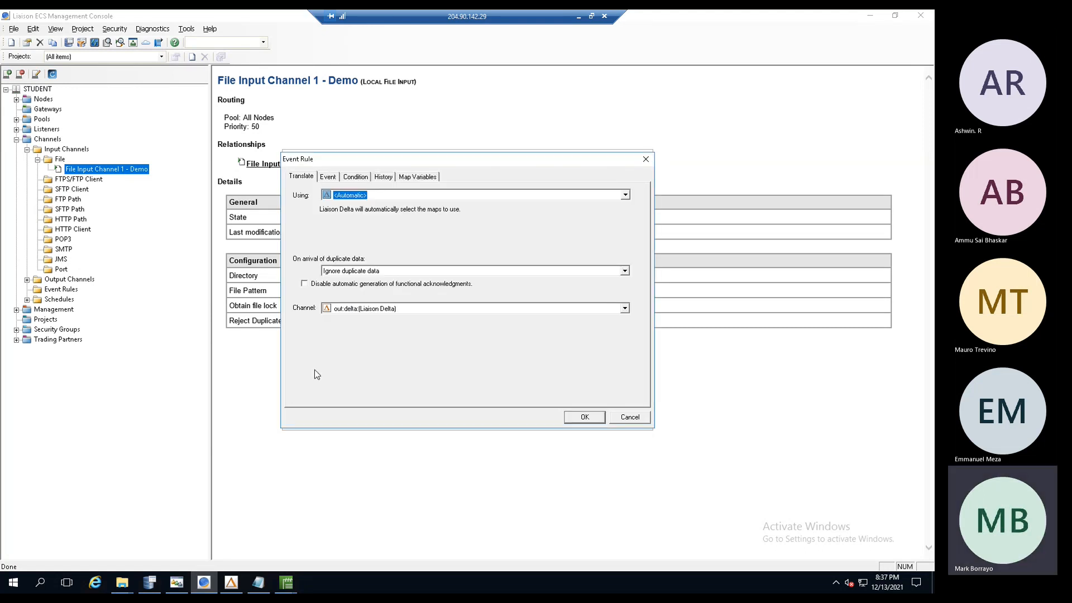
- Translate with the PO_Source to EDI_850.dtm map and always translate duplicate data
{"action": "left_click", "coordinate": [625, 196]}
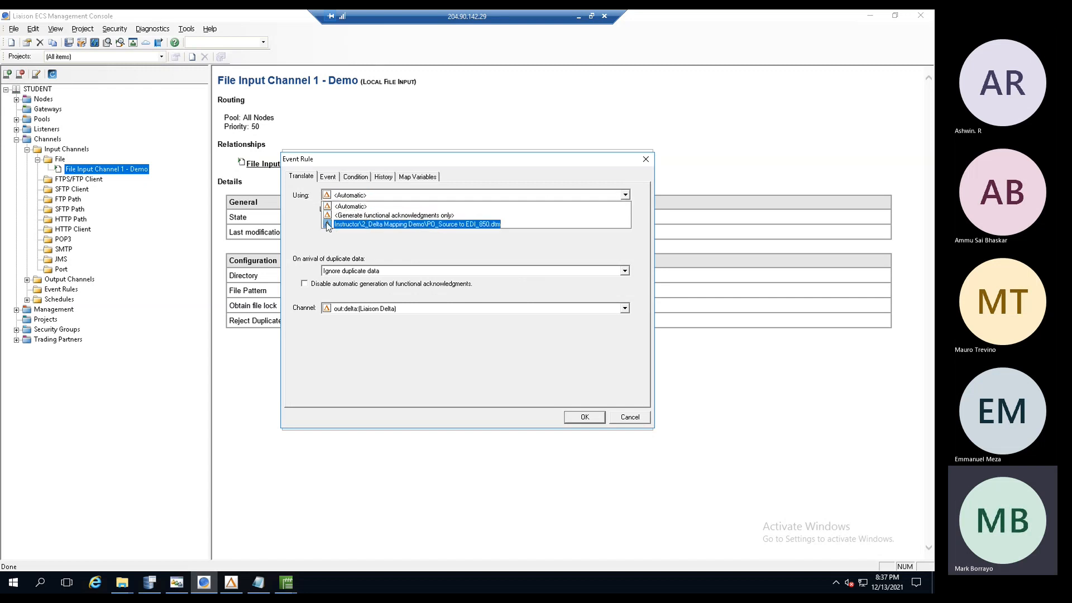
{"action": "left_click", "coordinate": [462, 224]}
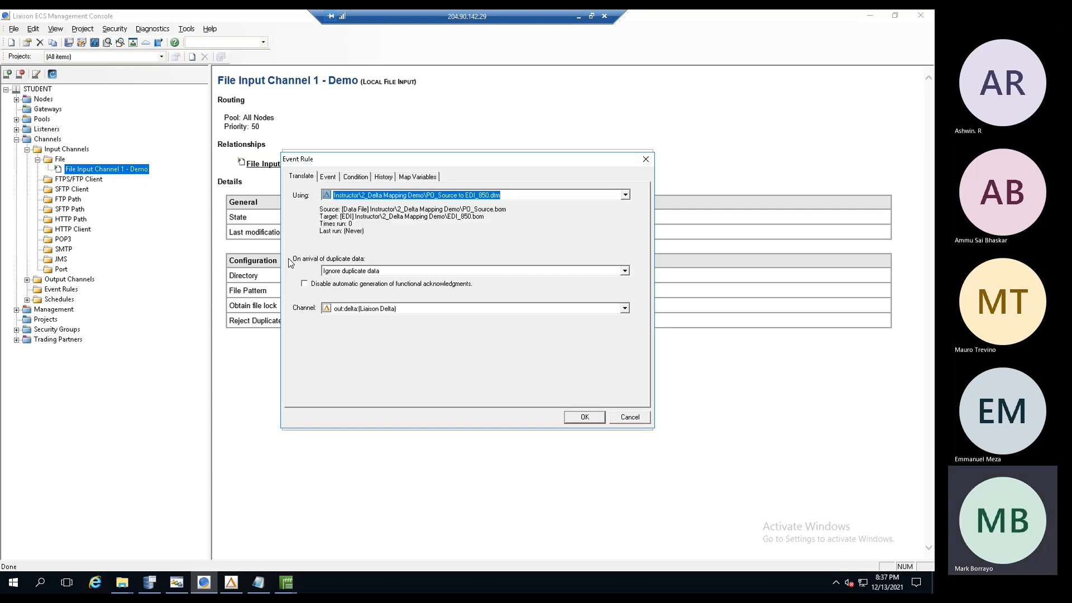
{"action": "left_click", "coordinate": [352, 273]}
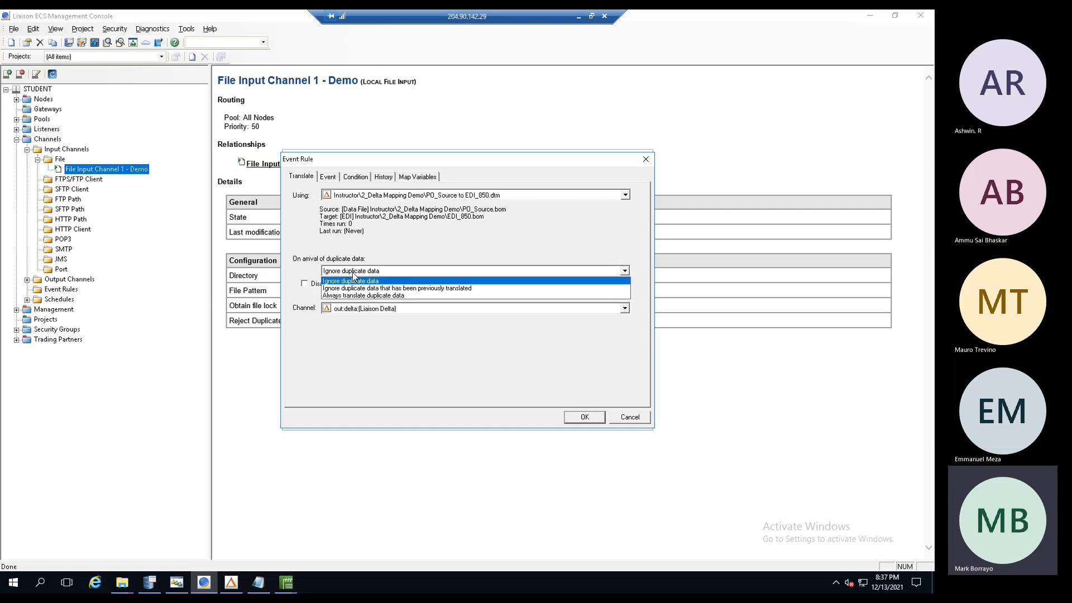
{"action": "left_click", "coordinate": [390, 296]}
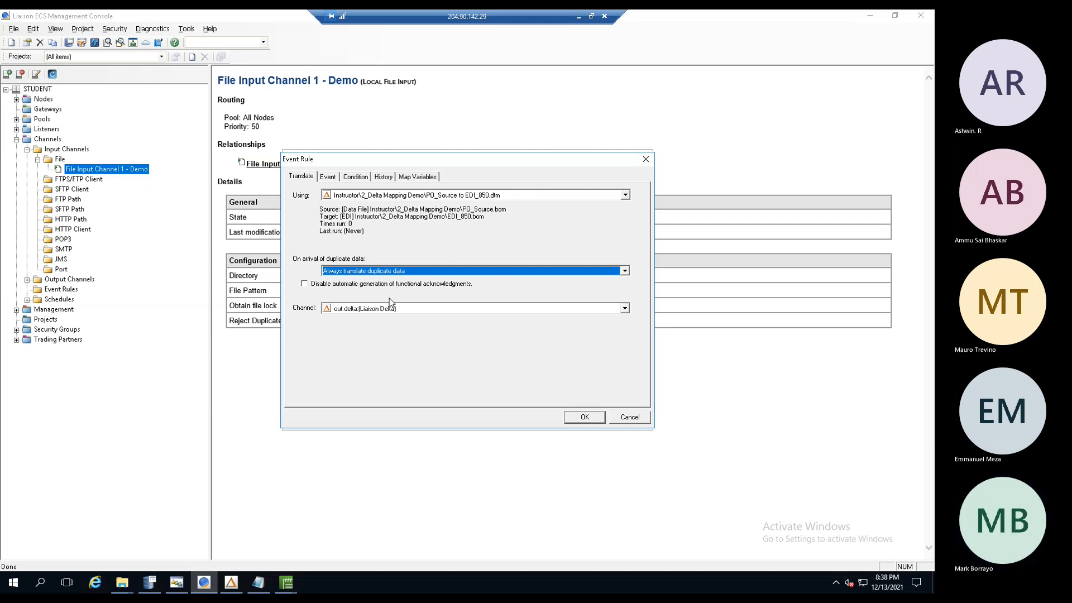
{"action": "left_click", "coordinate": [327, 177]}
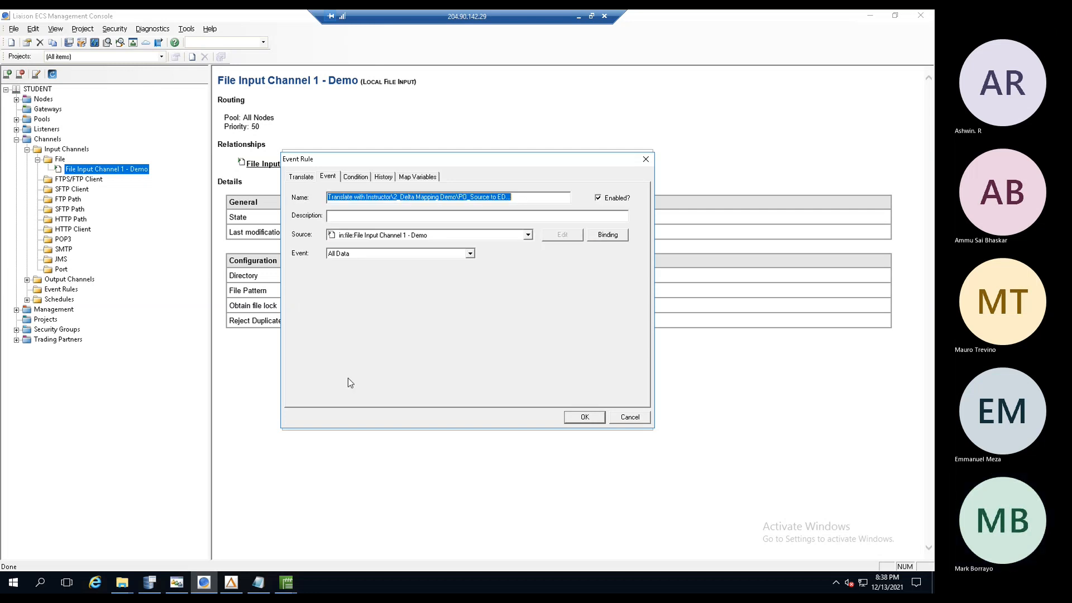
- Trim the rule name so it ends 'PO_Source to ED' and save the event rule
{"action": "left_click", "coordinate": [373, 199]}
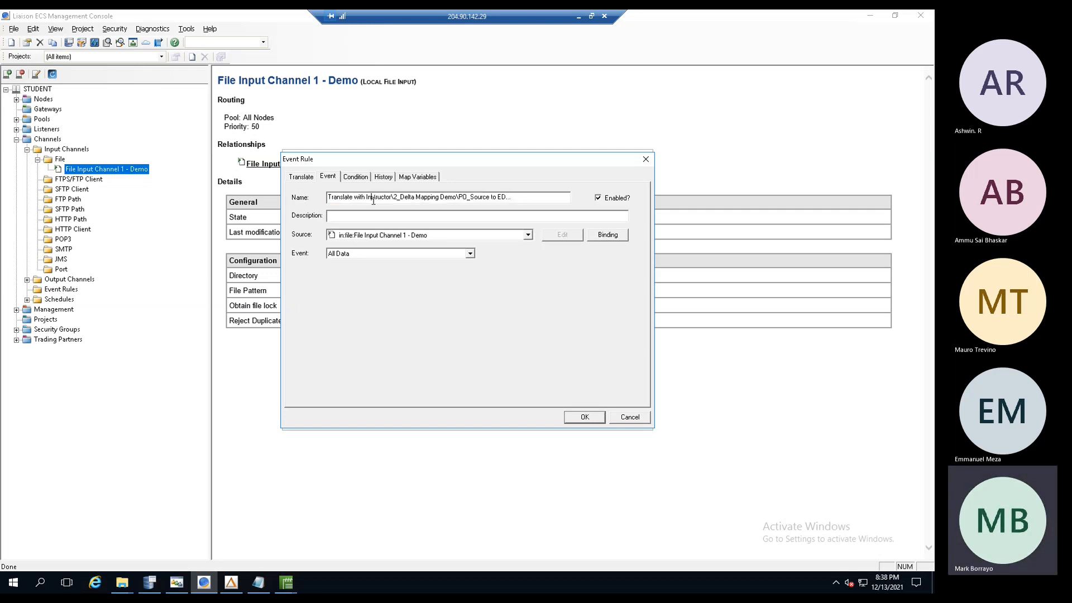
{"action": "left_click_drag", "start_coordinate": [331, 194], "coordinate": [537, 199]}
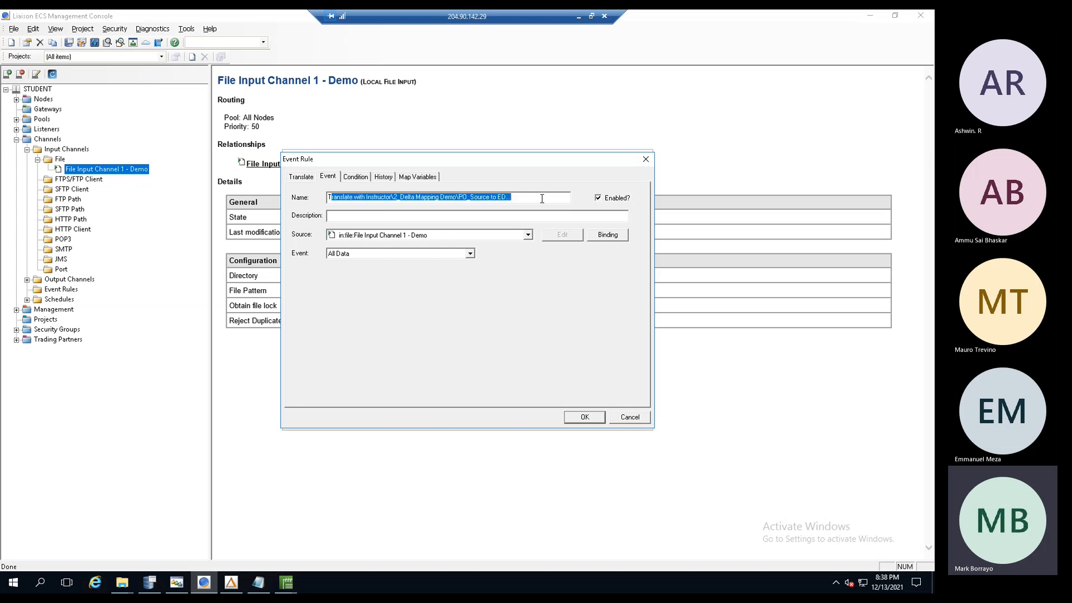
{"action": "left_click", "coordinate": [542, 198]}
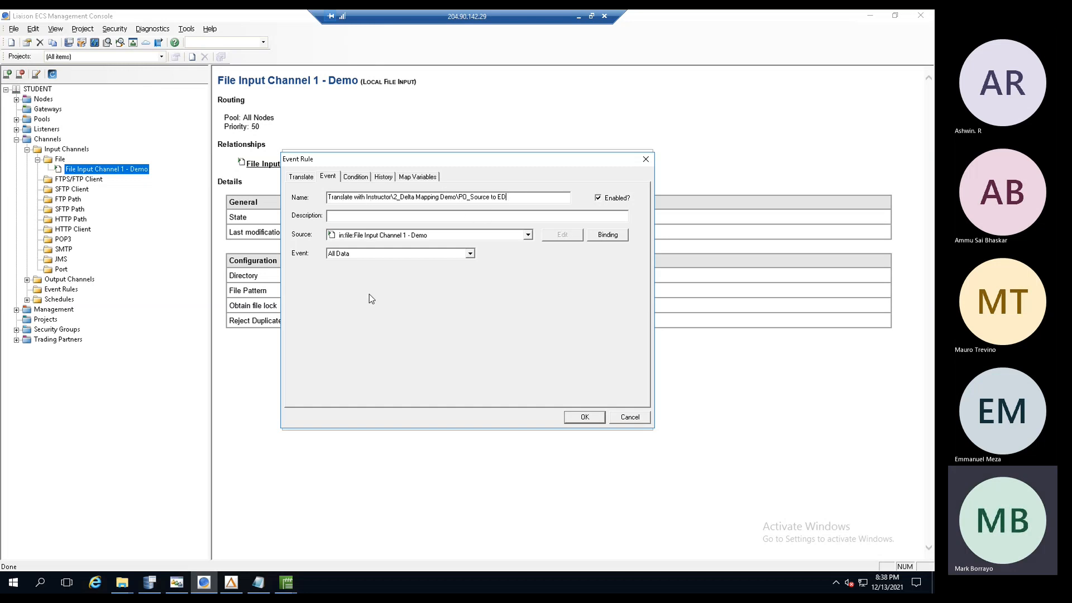
{"action": "left_click", "coordinate": [589, 422]}
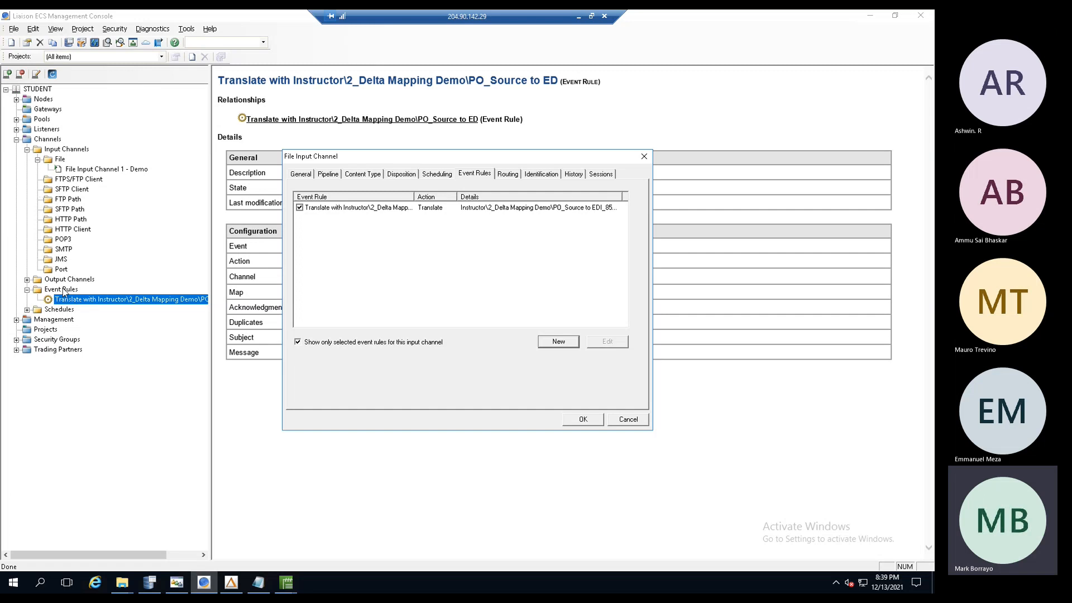
- Close the File Input Channel settings and review the event rule's details page
{"action": "left_click", "coordinate": [581, 420]}
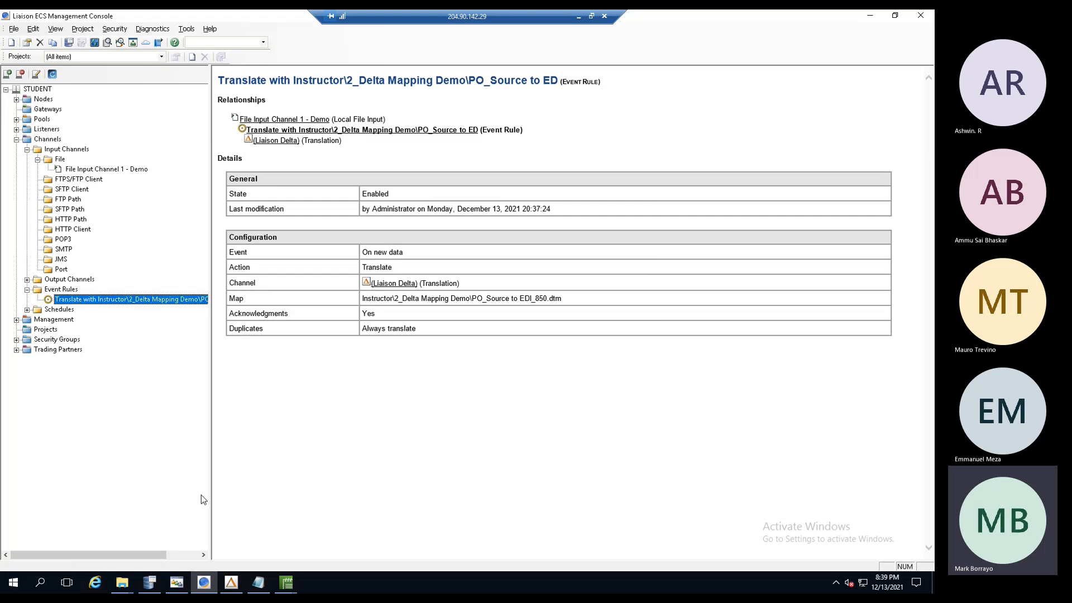
{"action": "mouse_move", "coordinate": [150, 587]}
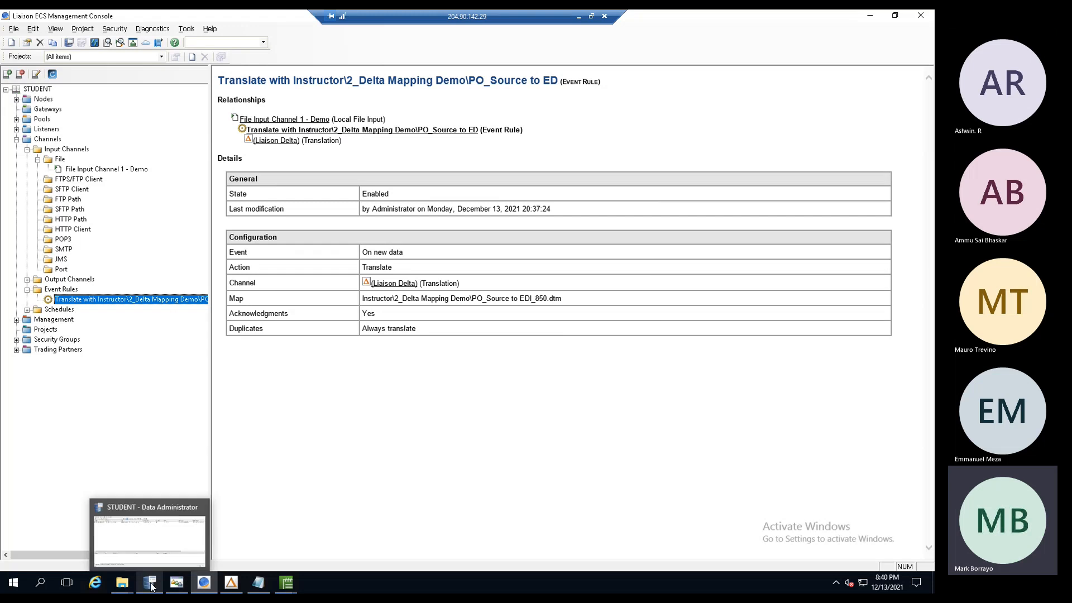
- Restage batch 1002 for PO_Data_File.txt in Data Administrator
{"action": "left_click", "coordinate": [151, 587]}
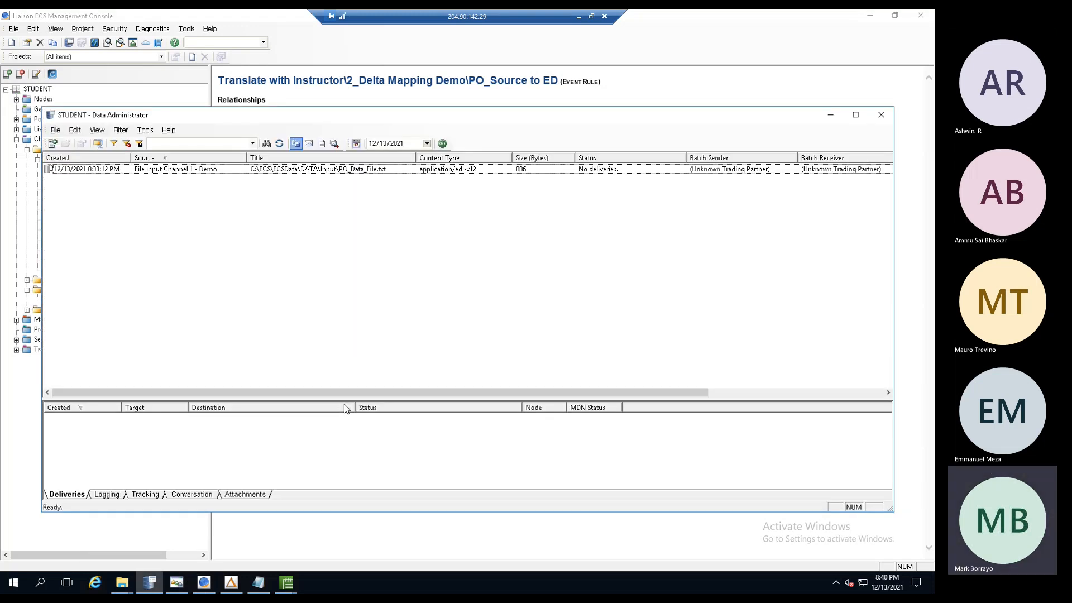
{"action": "left_click", "coordinate": [172, 174]}
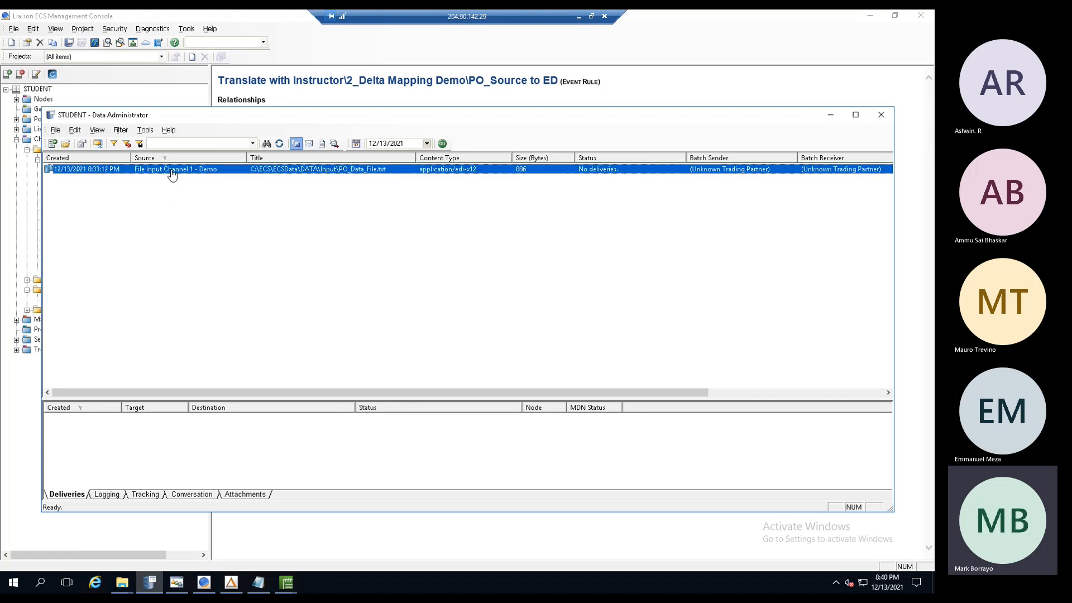
{"action": "right_click", "coordinate": [172, 175]}
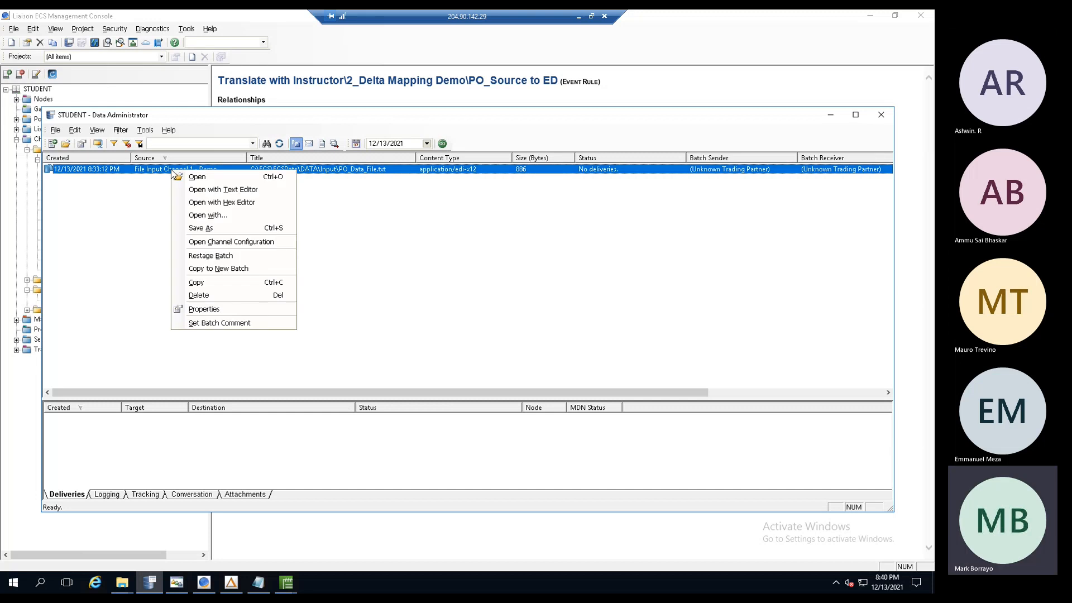
{"action": "left_click", "coordinate": [205, 256]}
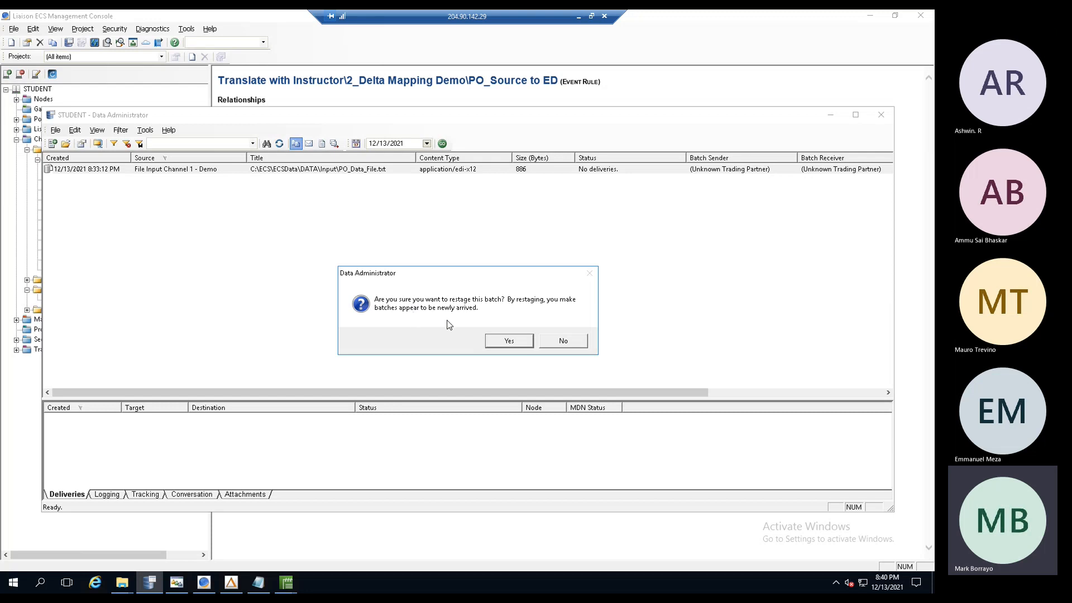
{"action": "left_click", "coordinate": [508, 341]}
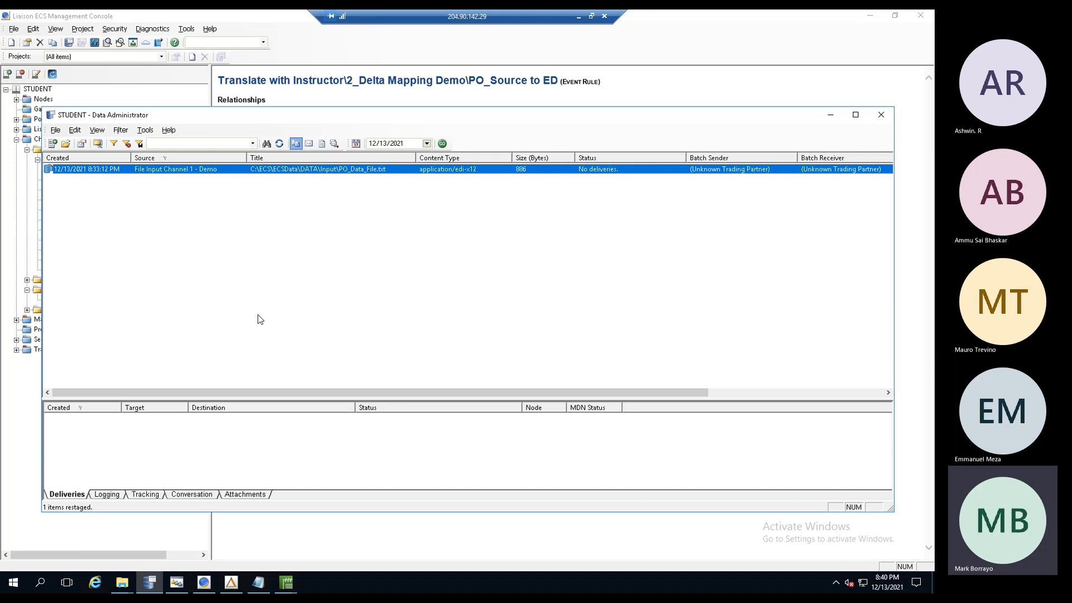
- Refresh the batch list and widen the deliveries' Created and Destination columns
{"action": "left_click", "coordinate": [280, 144]}
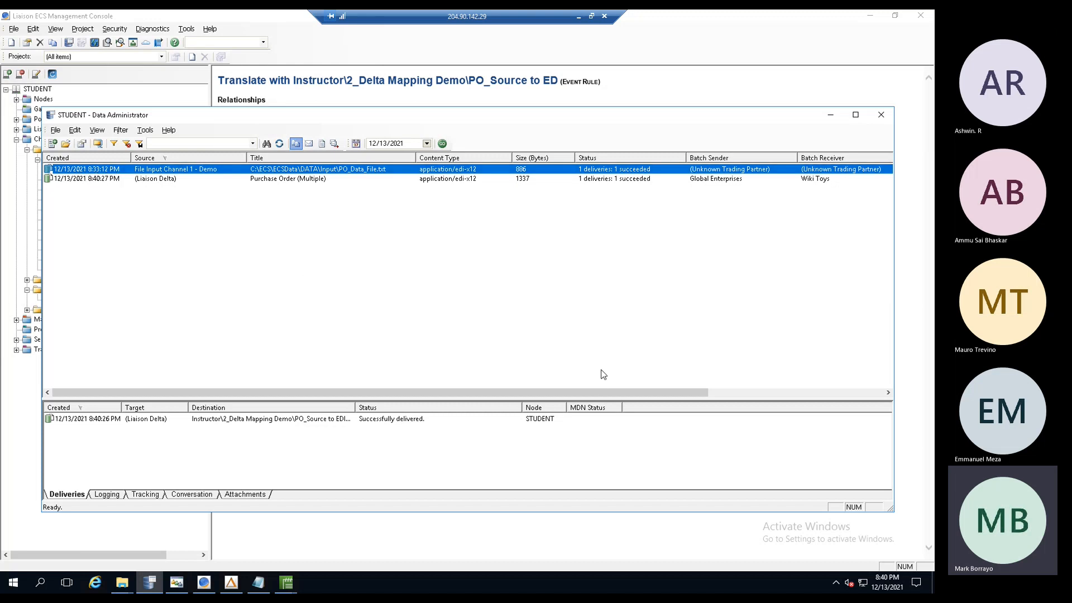
{"action": "left_click_drag", "start_coordinate": [200, 117], "coordinate": [210, 112]}
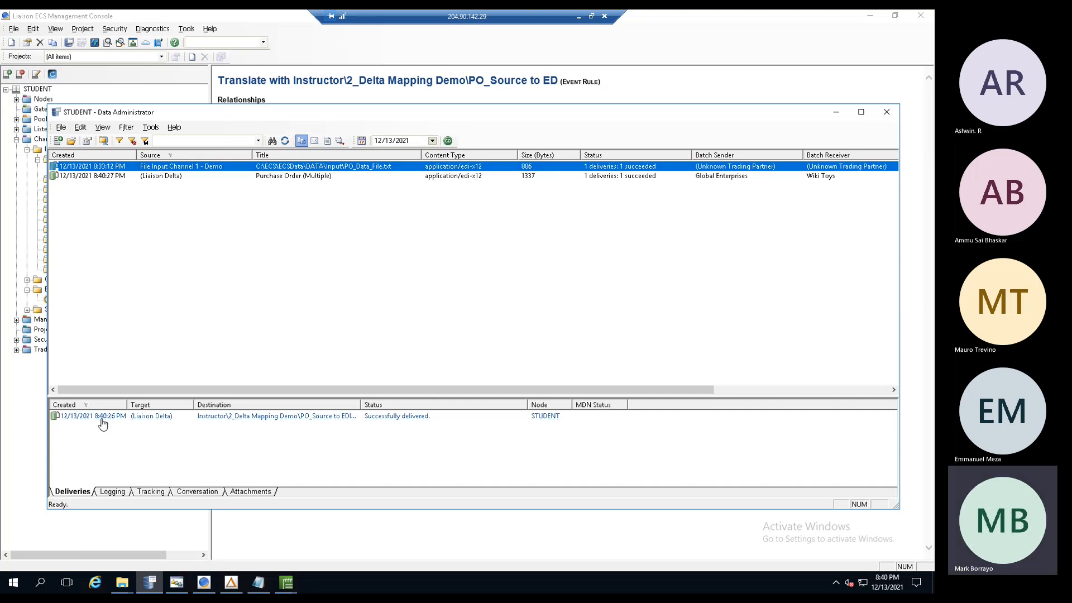
{"action": "left_click_drag", "start_coordinate": [129, 405], "coordinate": [177, 405]}
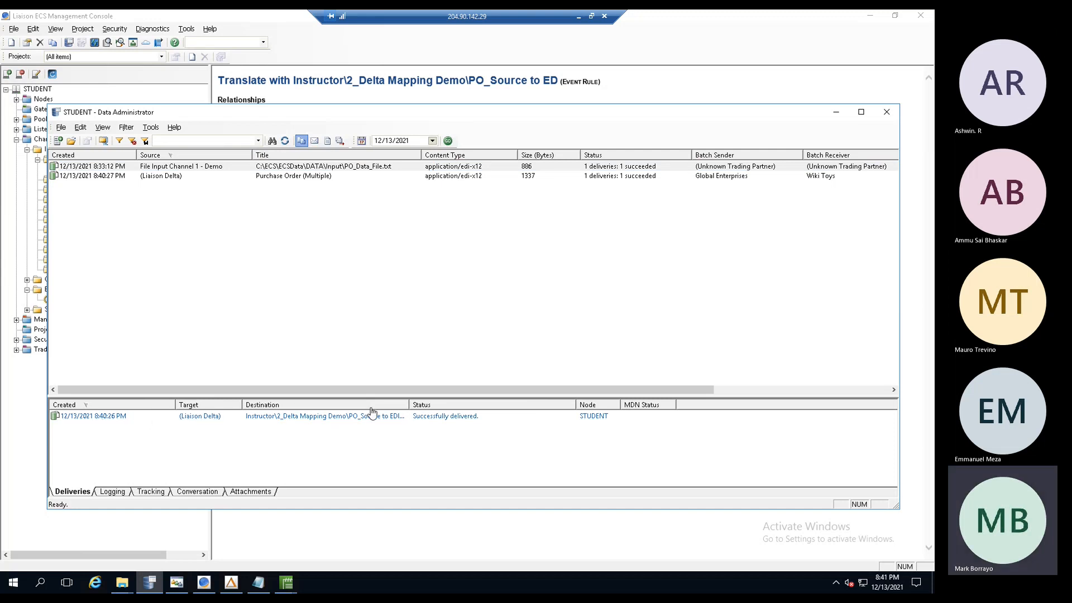
{"action": "left_click_drag", "start_coordinate": [438, 402], "coordinate": [528, 402]}
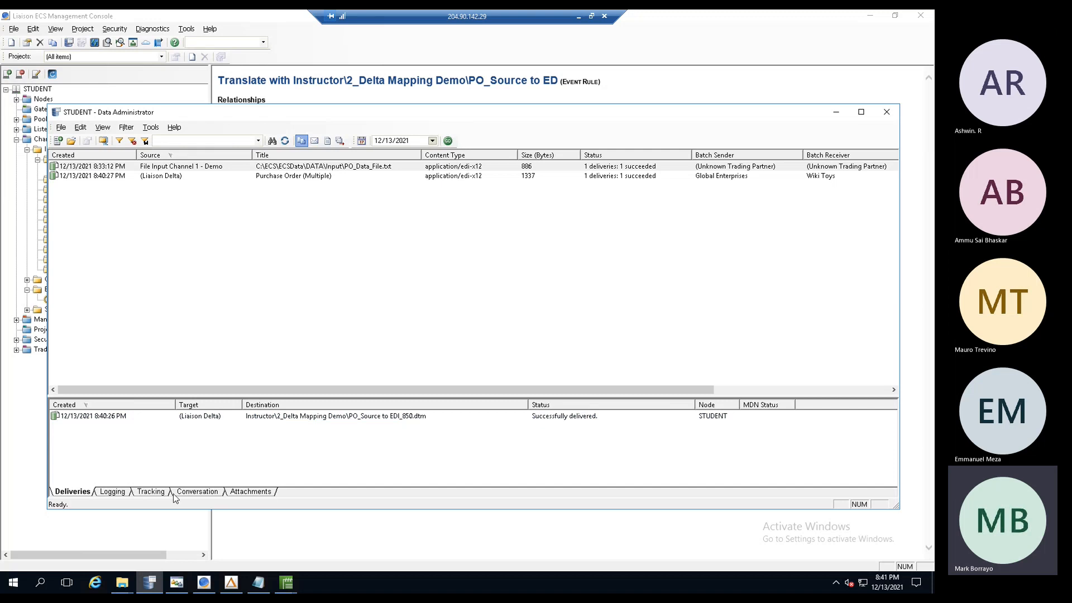
- Show the conversation, widen its Title column, and select the Purchase Order (Multiple) batch
{"action": "left_click", "coordinate": [196, 492]}
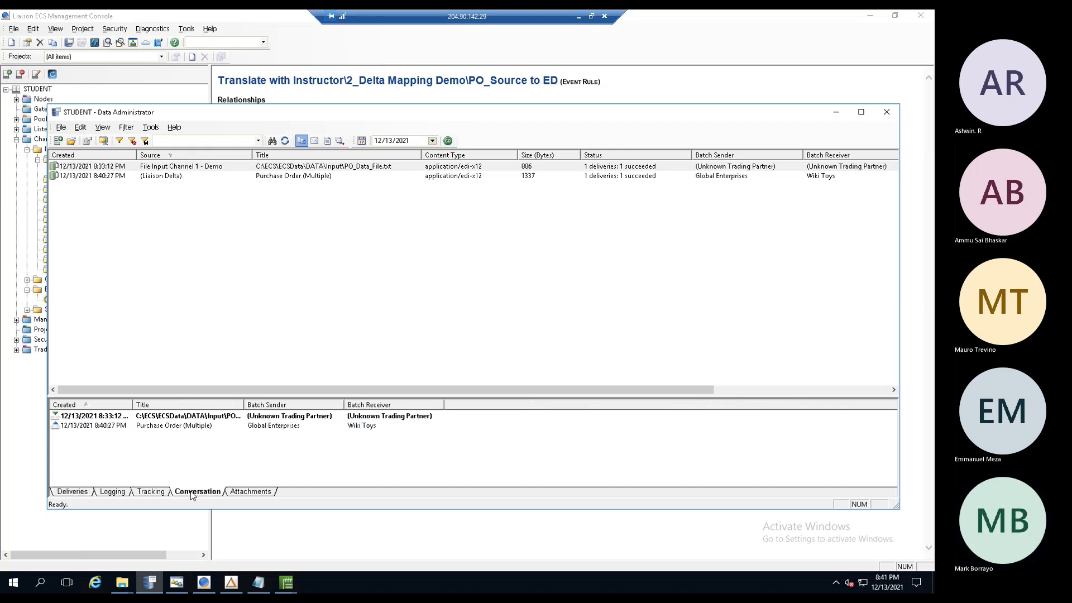
{"action": "left_click_drag", "start_coordinate": [242, 405], "coordinate": [284, 404]}
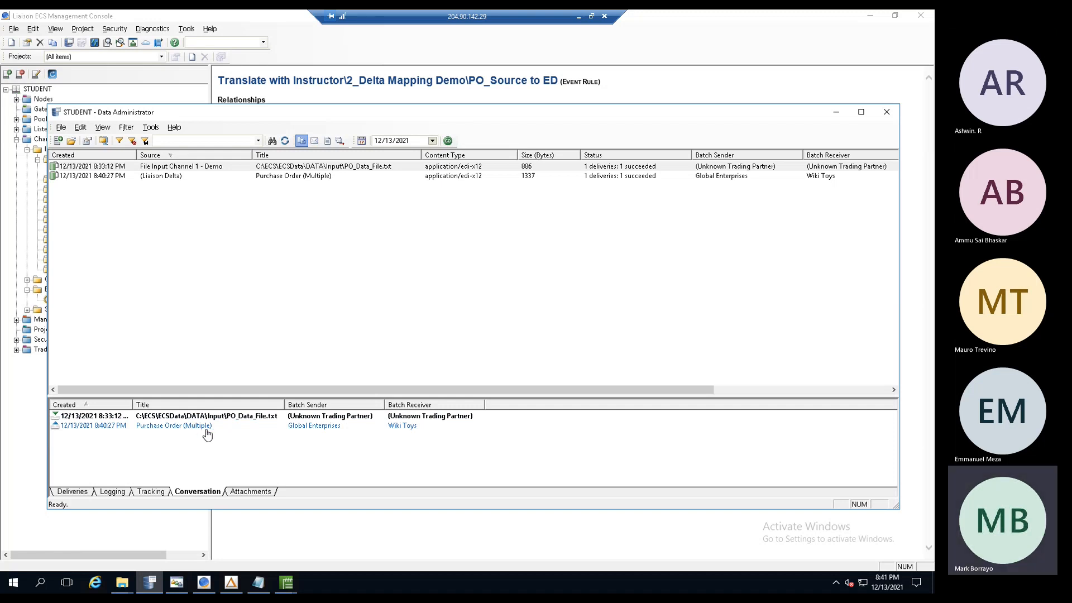
{"action": "left_click", "coordinate": [151, 178]}
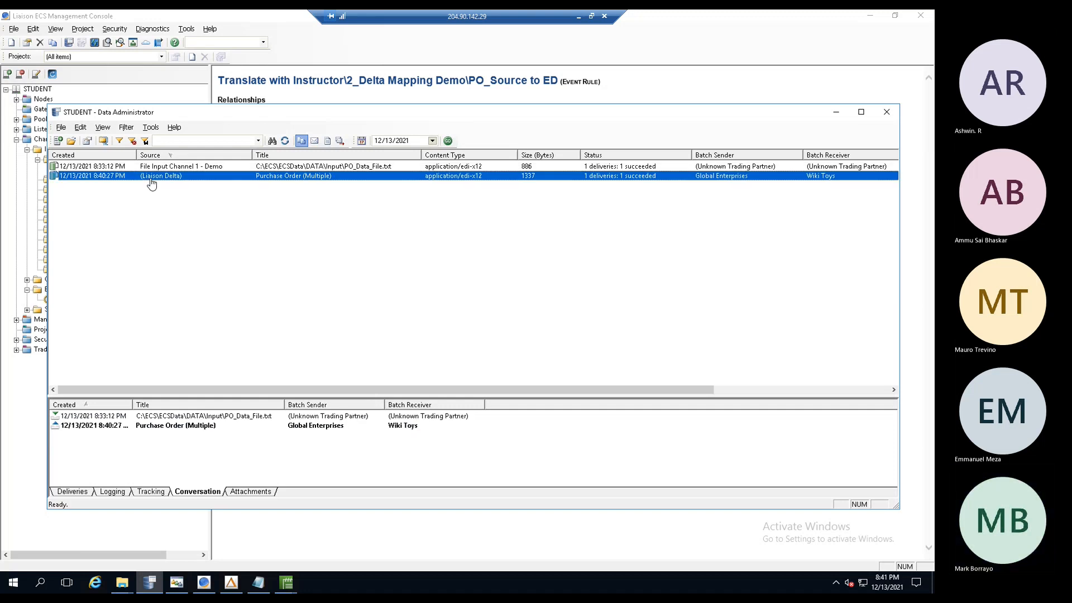
{"action": "double_click", "coordinate": [258, 176]}
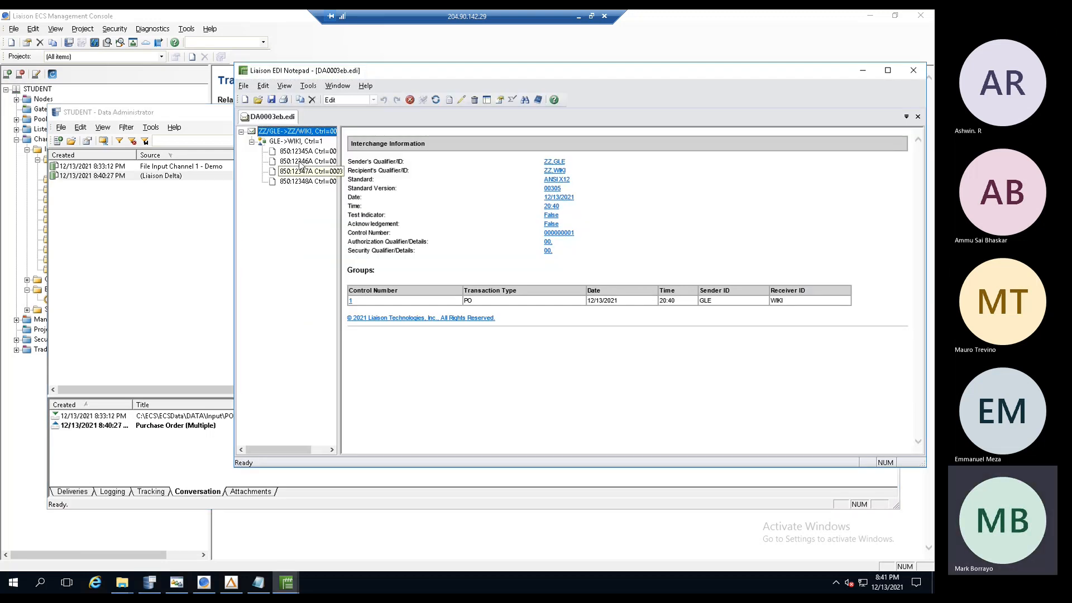
{"action": "left_click", "coordinate": [300, 154]}
{"action": "left_click", "coordinate": [299, 162]}
{"action": "left_click", "coordinate": [298, 173]}
{"action": "left_click", "coordinate": [297, 183]}
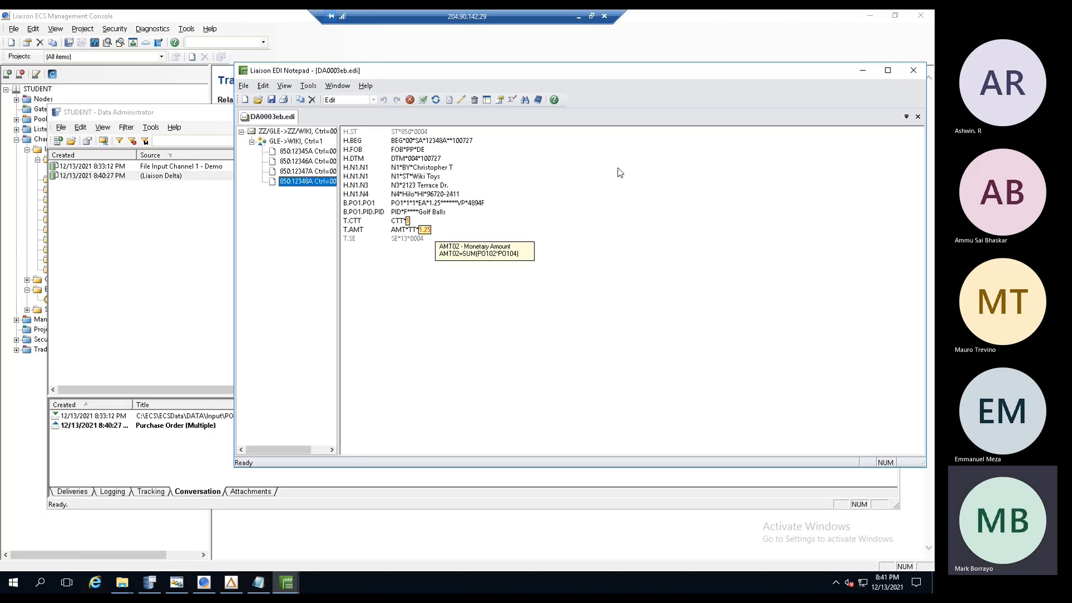
{"action": "left_click", "coordinate": [914, 72]}
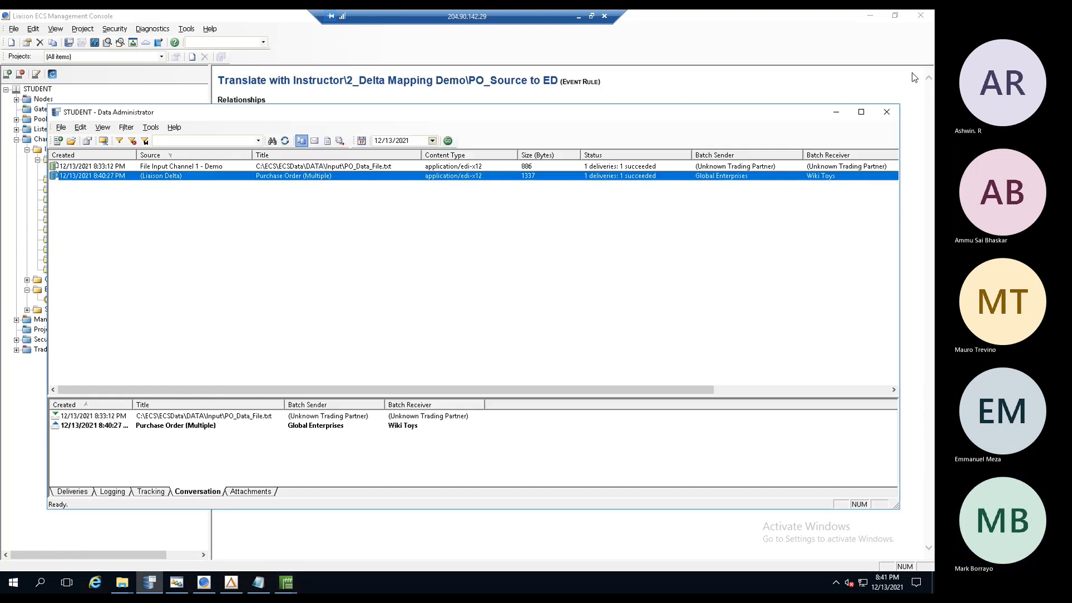
{"action": "left_click", "coordinate": [67, 492]}
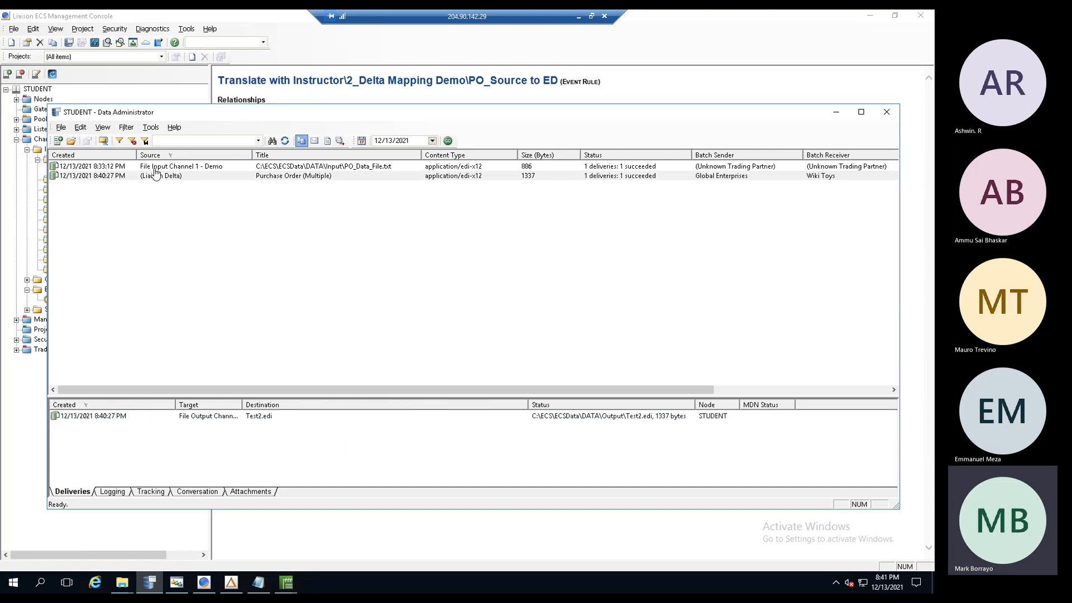
{"action": "left_click", "coordinate": [155, 167]}
{"action": "left_click", "coordinate": [155, 176]}
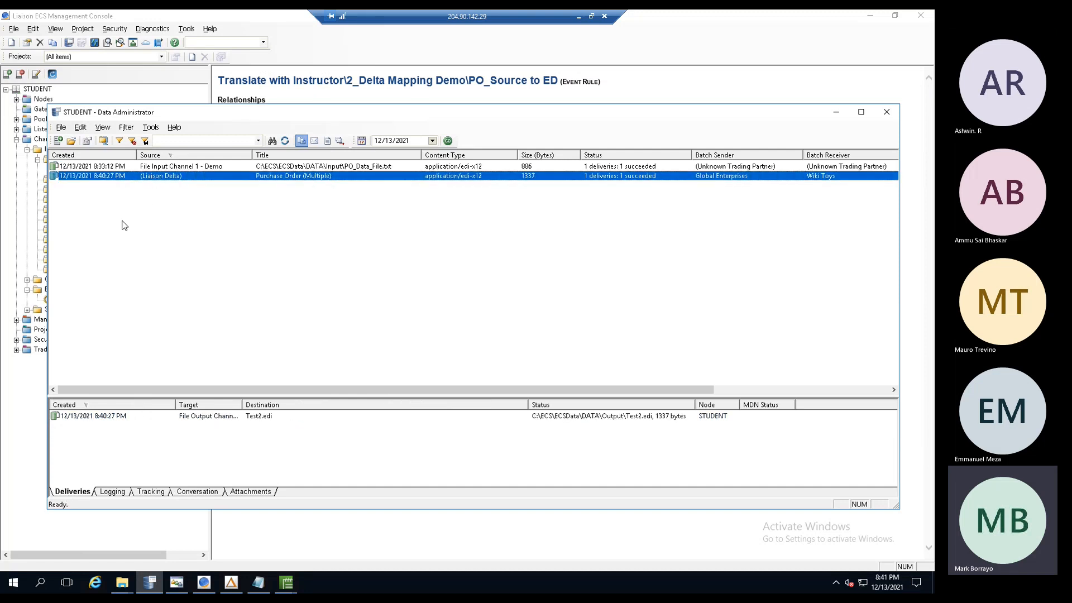
{"action": "right_click", "coordinate": [87, 422]}
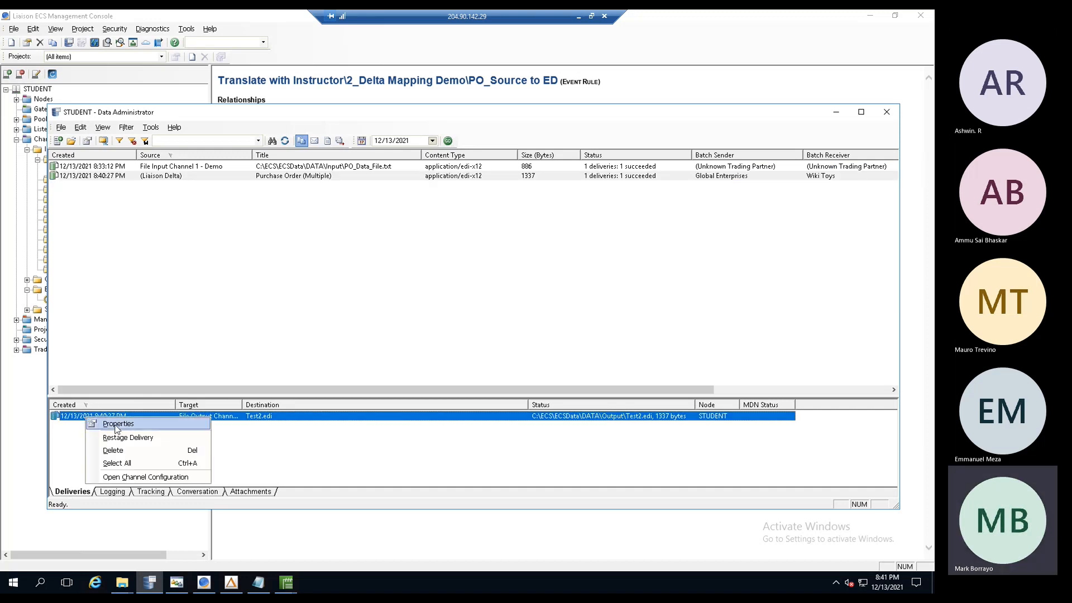
{"action": "left_click", "coordinate": [115, 423]}
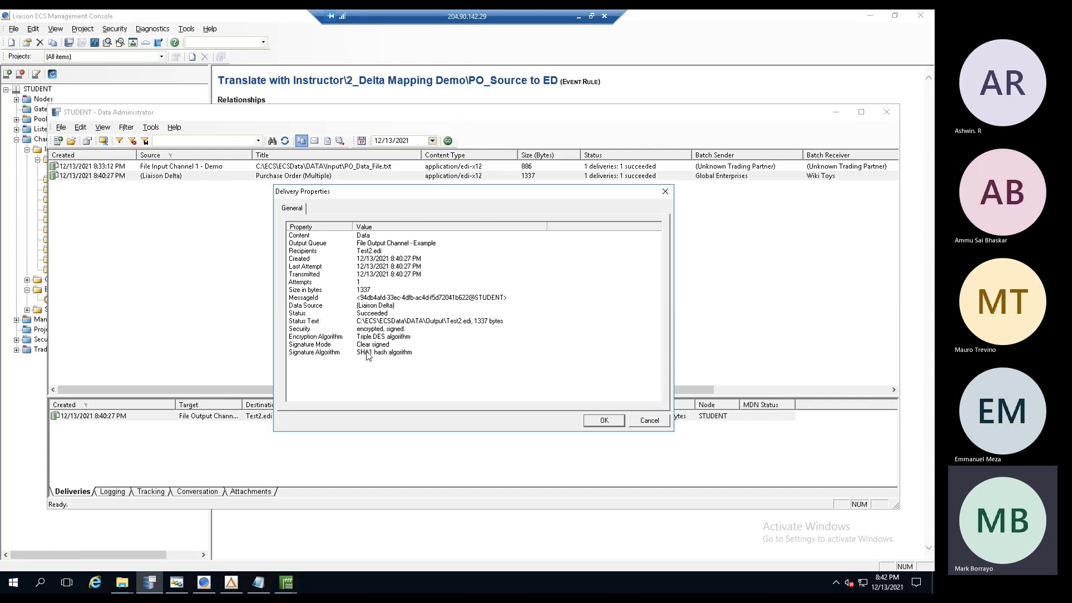
{"action": "left_click", "coordinate": [649, 421]}
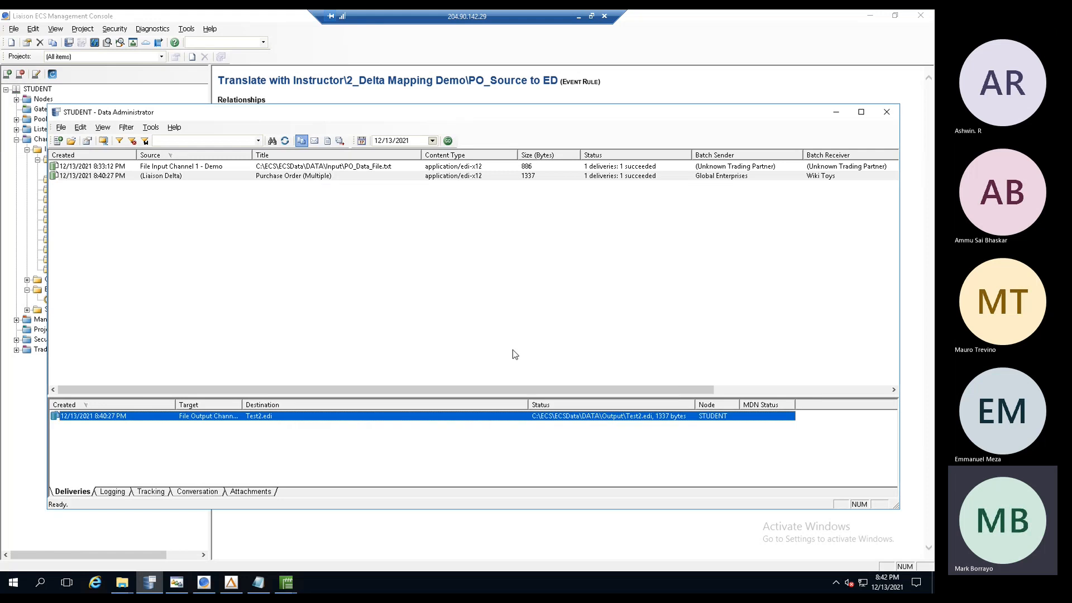
{"action": "right_click", "coordinate": [330, 179]}
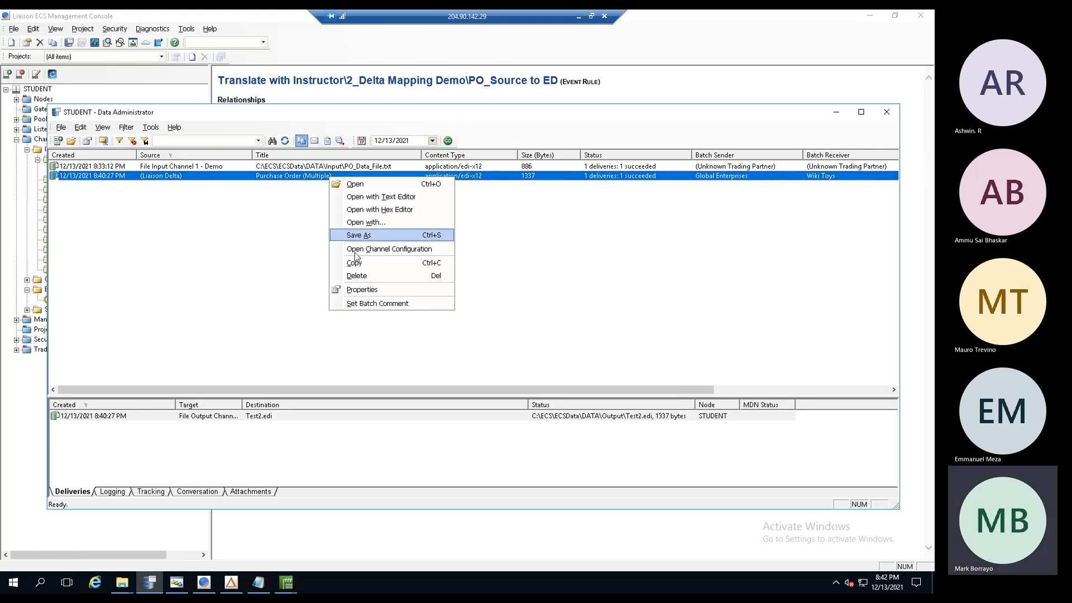
{"action": "left_click", "coordinate": [361, 290]}
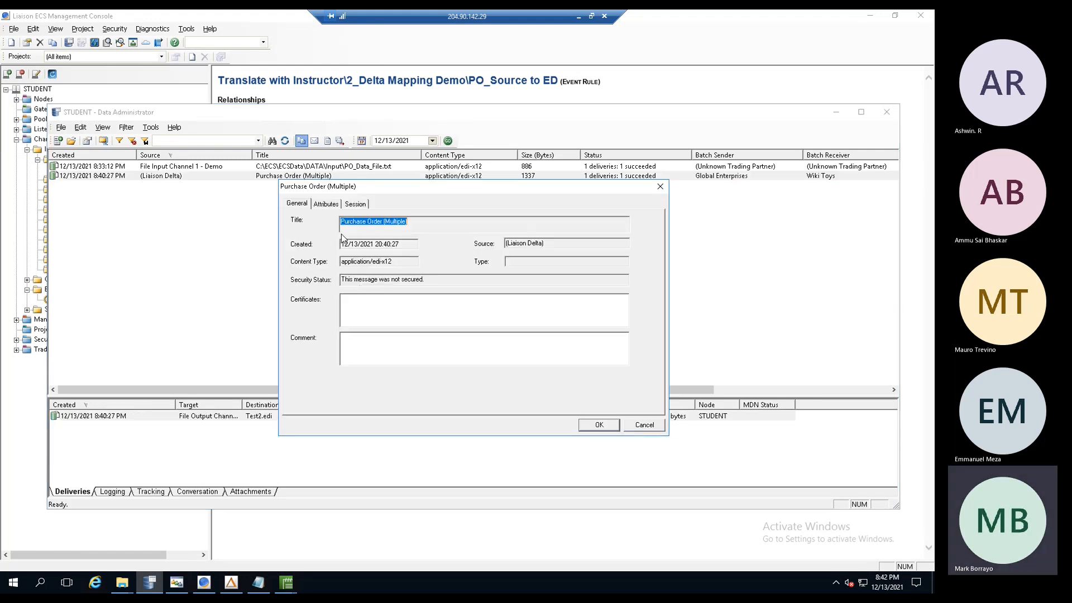
{"action": "left_click", "coordinate": [327, 206]}
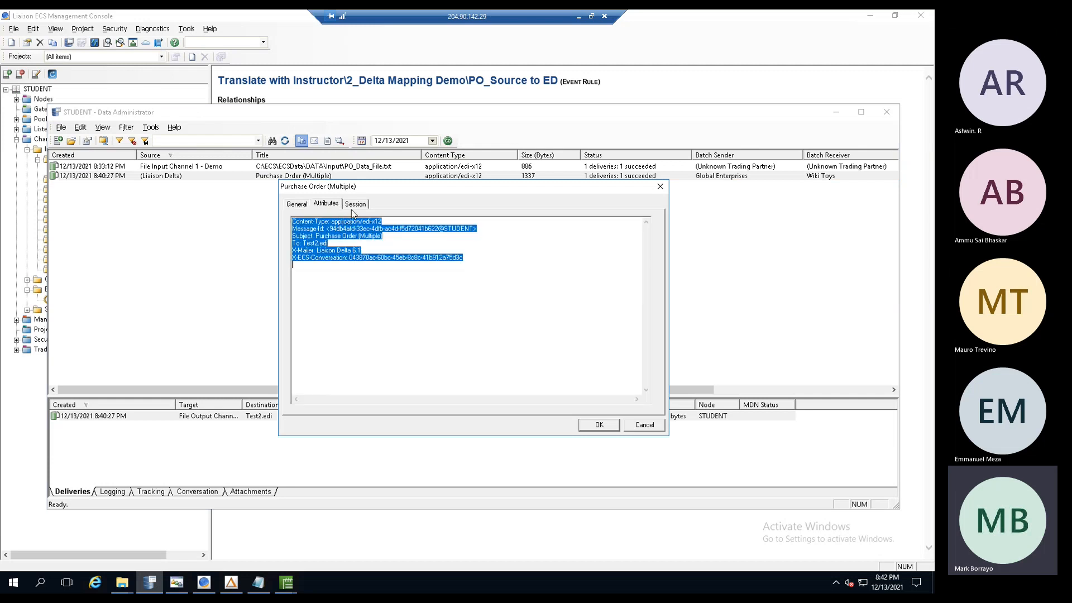
{"action": "left_click", "coordinate": [363, 205]}
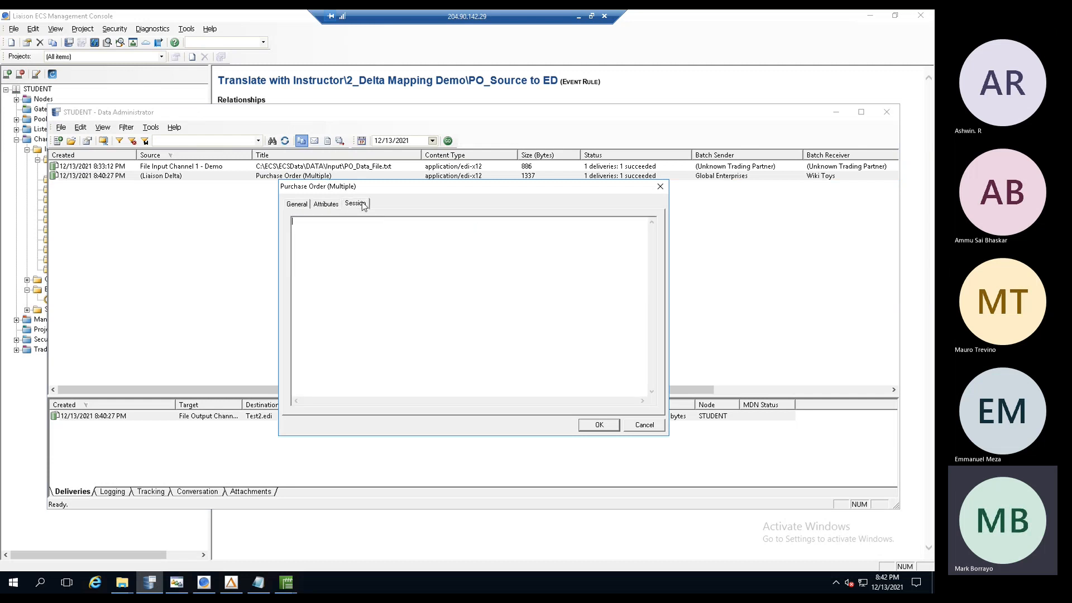
{"action": "left_click", "coordinate": [298, 204]}
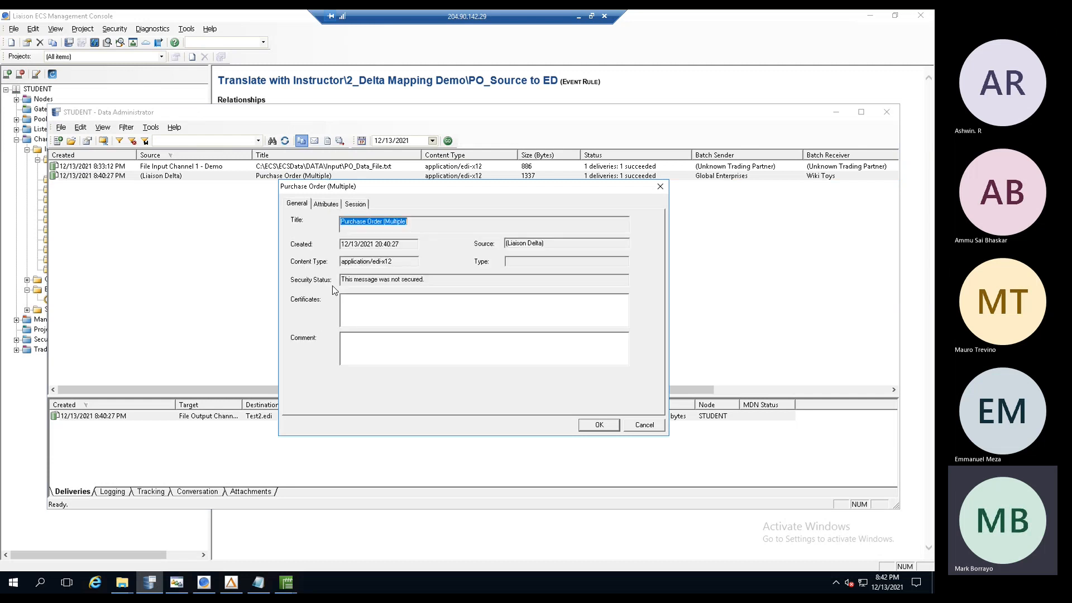
{"action": "left_click", "coordinate": [643, 426]}
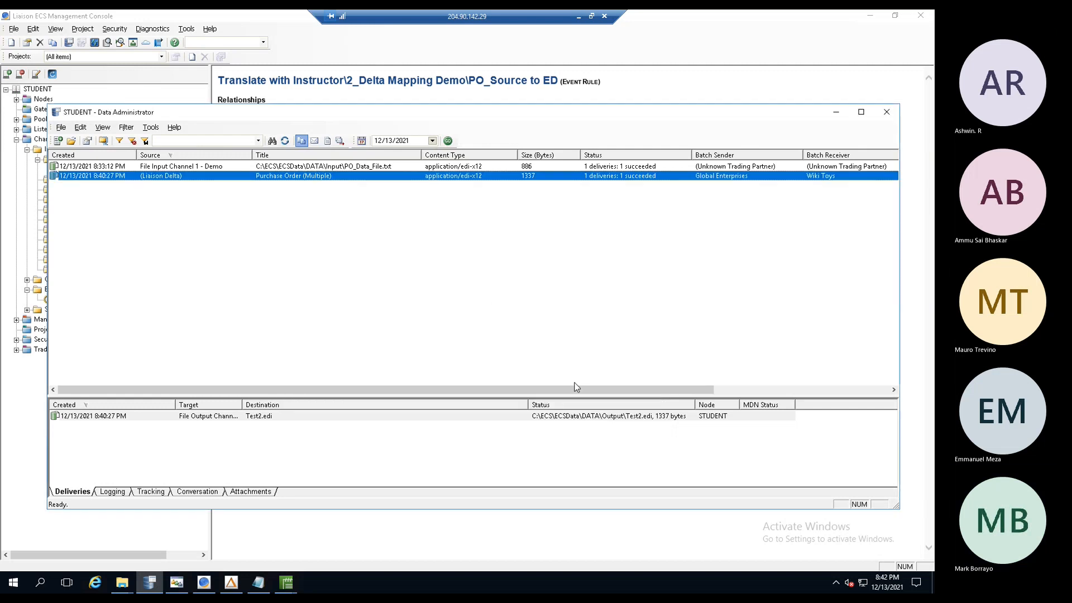
{"action": "left_click", "coordinate": [369, 167]}
{"action": "left_click", "coordinate": [370, 176]}
{"action": "double_click", "coordinate": [367, 168]}
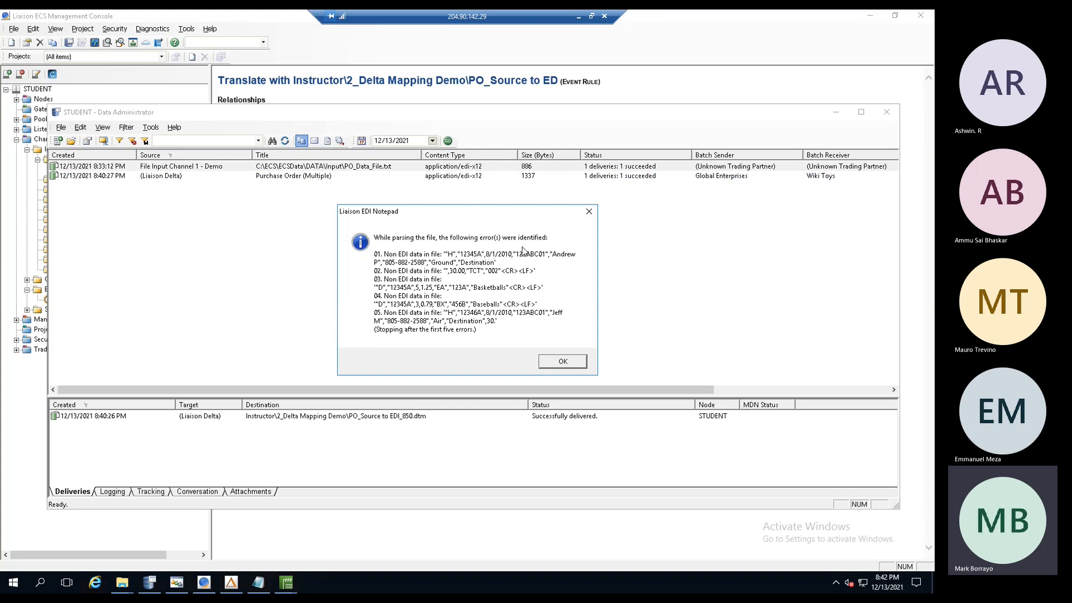
{"action": "left_click", "coordinate": [589, 212]}
{"action": "left_click", "coordinate": [520, 324]}
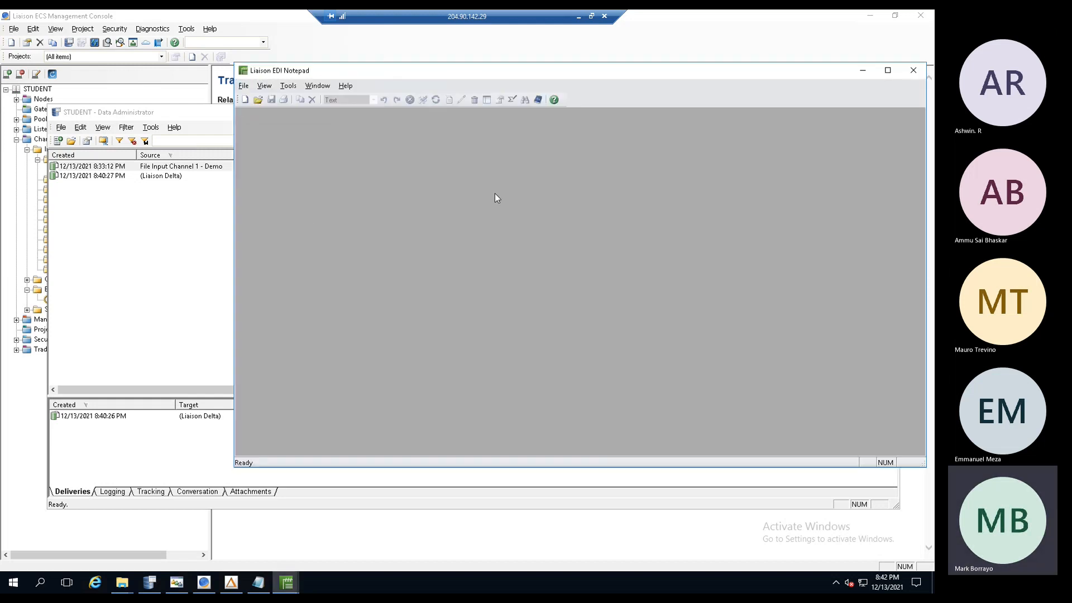
{"action": "left_click", "coordinate": [914, 70]}
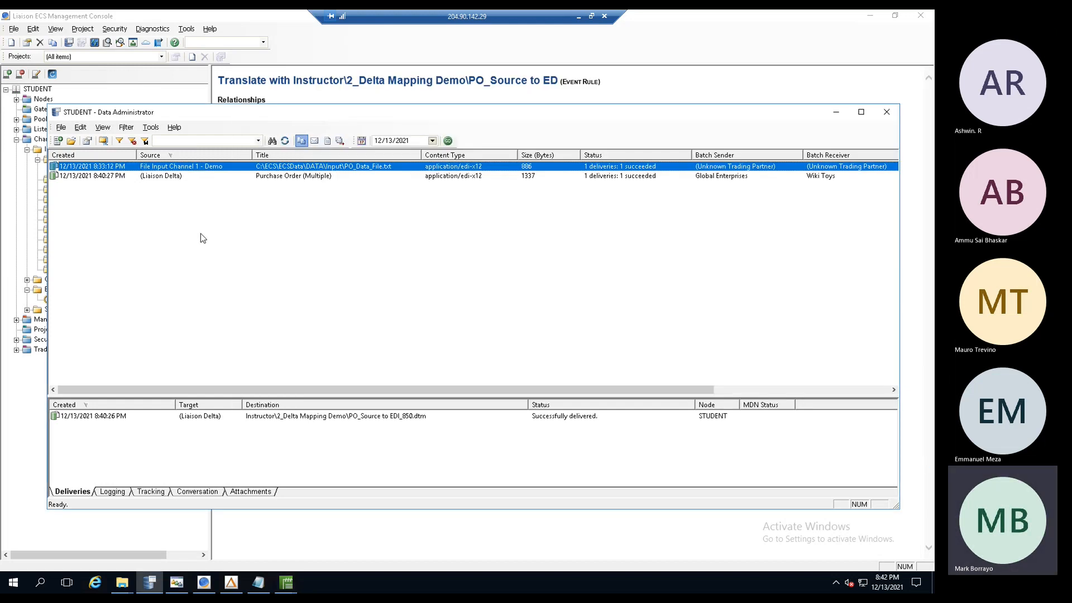
{"action": "right_click", "coordinate": [315, 168]}
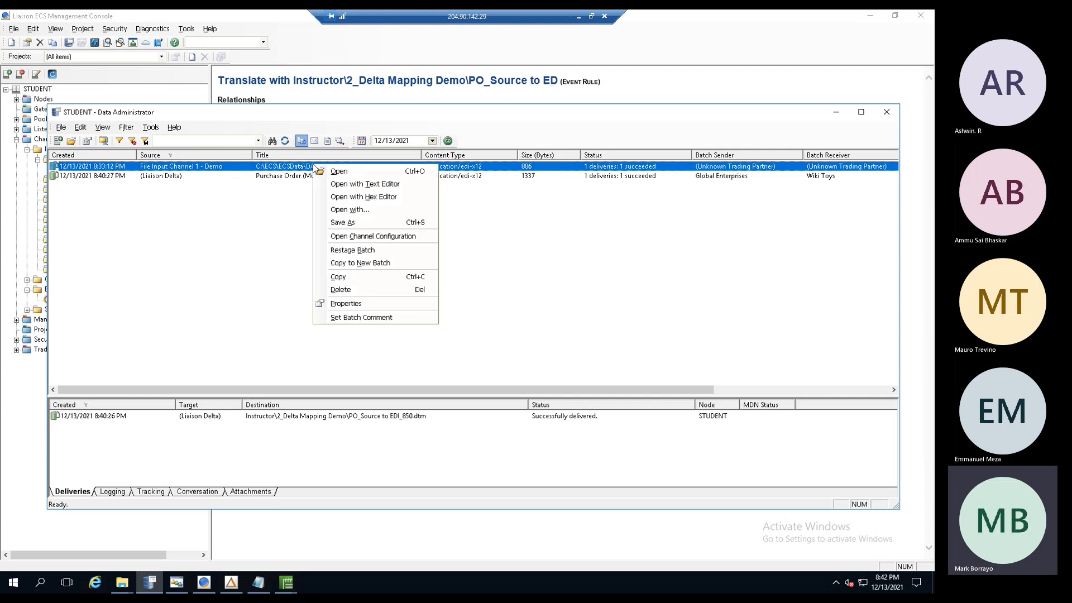
{"action": "left_click", "coordinate": [342, 185]}
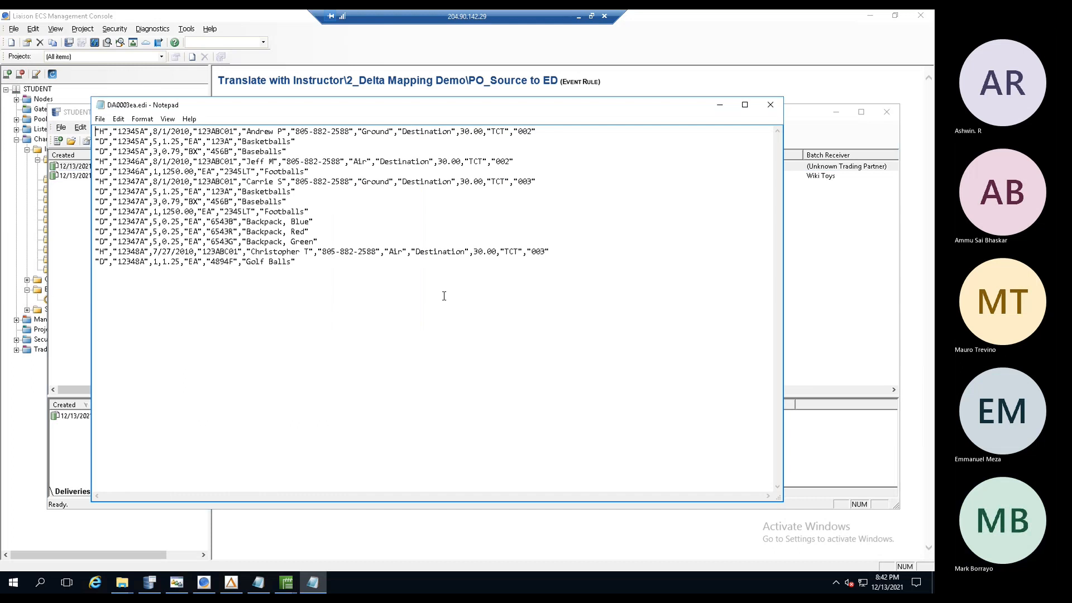
{"action": "left_click_drag", "start_coordinate": [456, 283], "coordinate": [82, 128]}
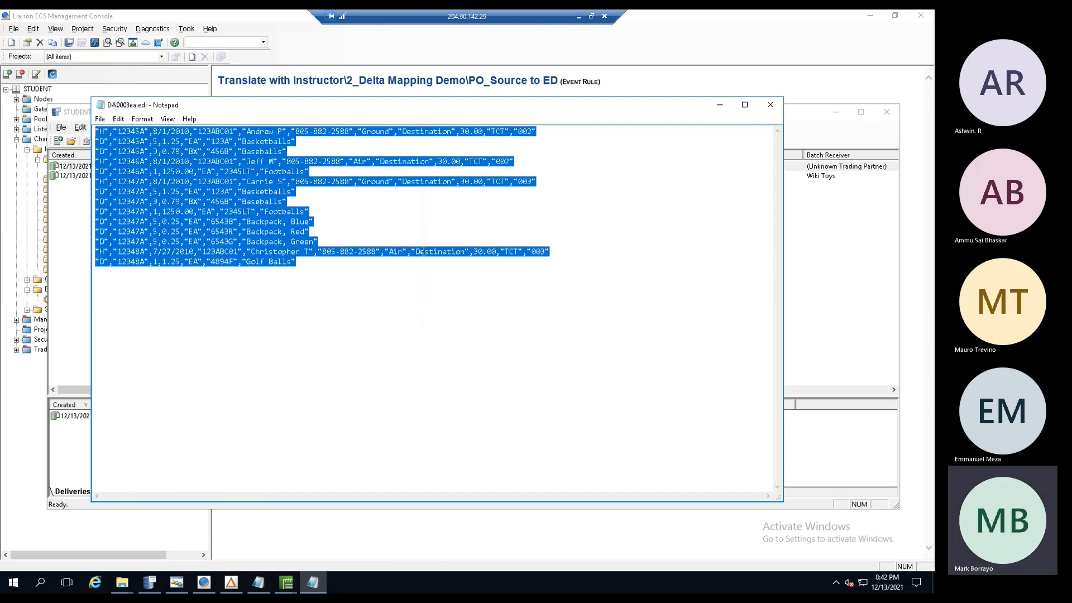
{"action": "left_click", "coordinate": [409, 315]}
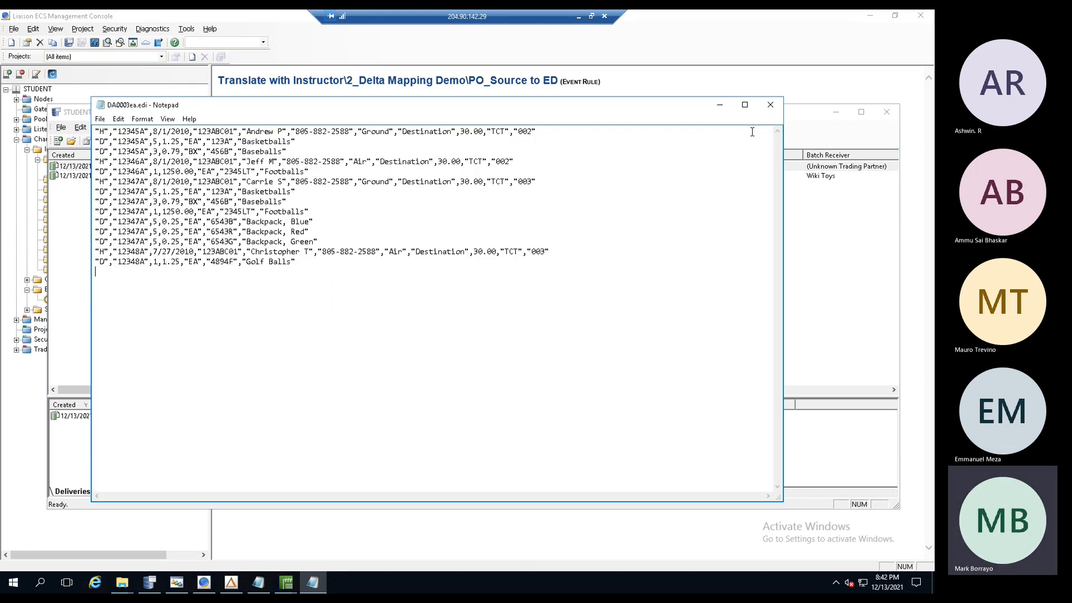
{"action": "left_click", "coordinate": [770, 105]}
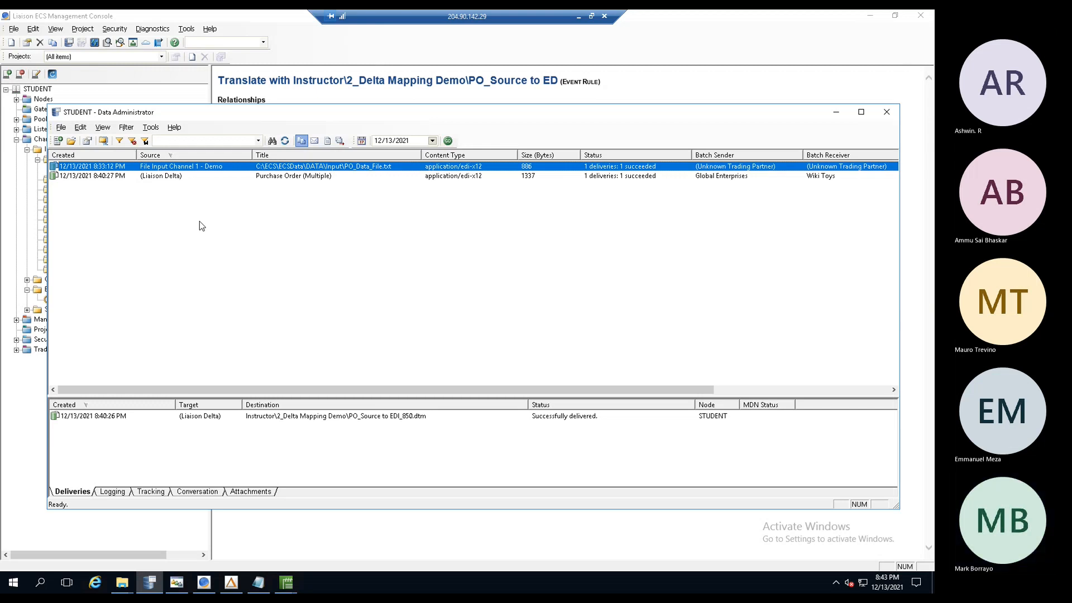
- View the (Liaison Delta) batch's Test2.edi delivery properties, then minimize Data Administrator
{"action": "left_click", "coordinate": [161, 176]}
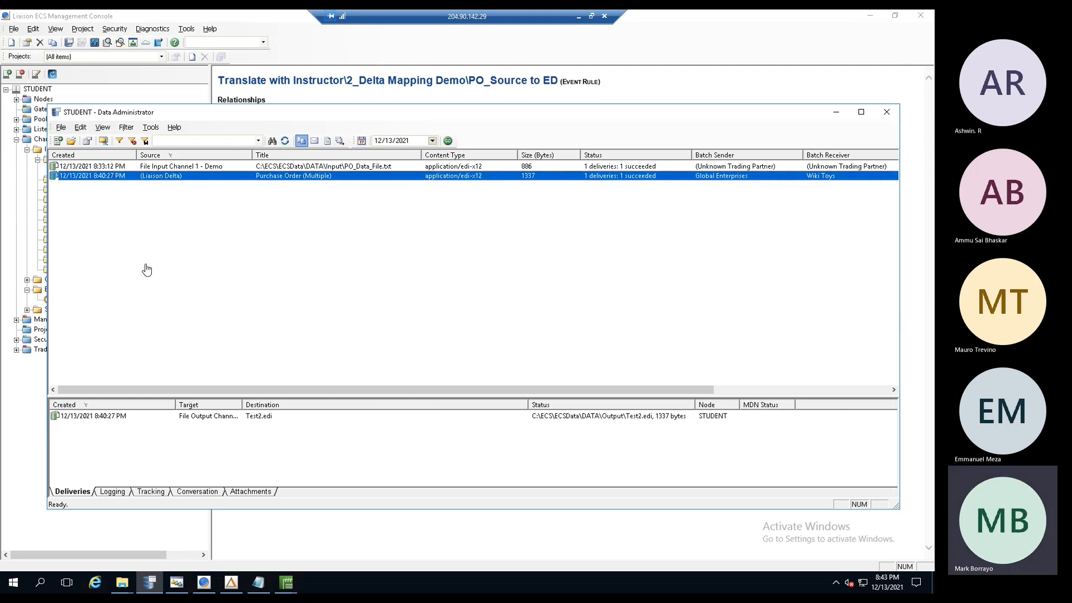
{"action": "double_click", "coordinate": [96, 417]}
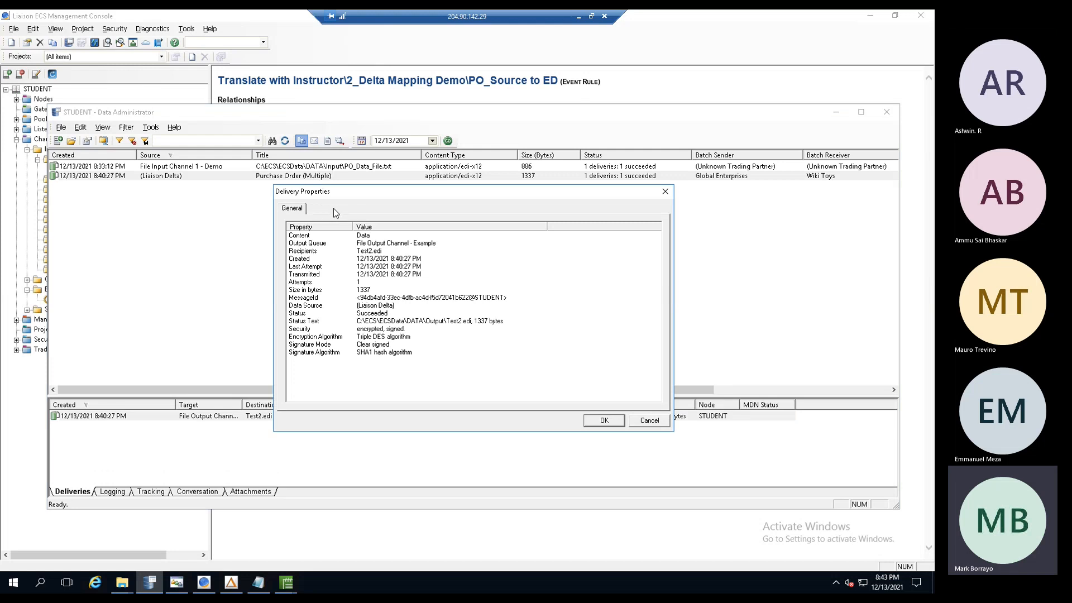
{"action": "left_click", "coordinate": [644, 423]}
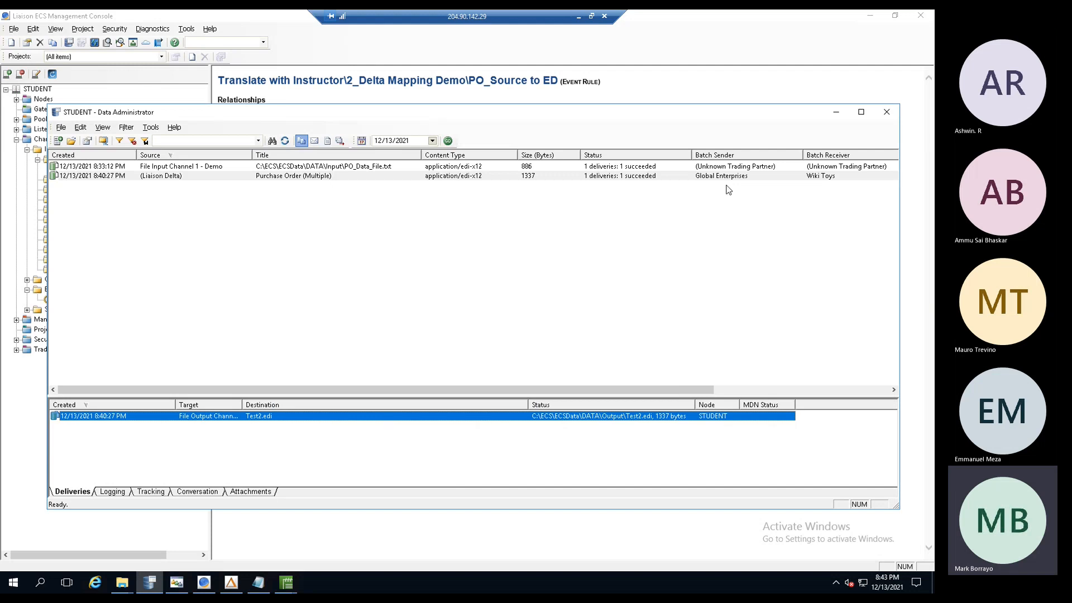
{"action": "left_click", "coordinate": [836, 114]}
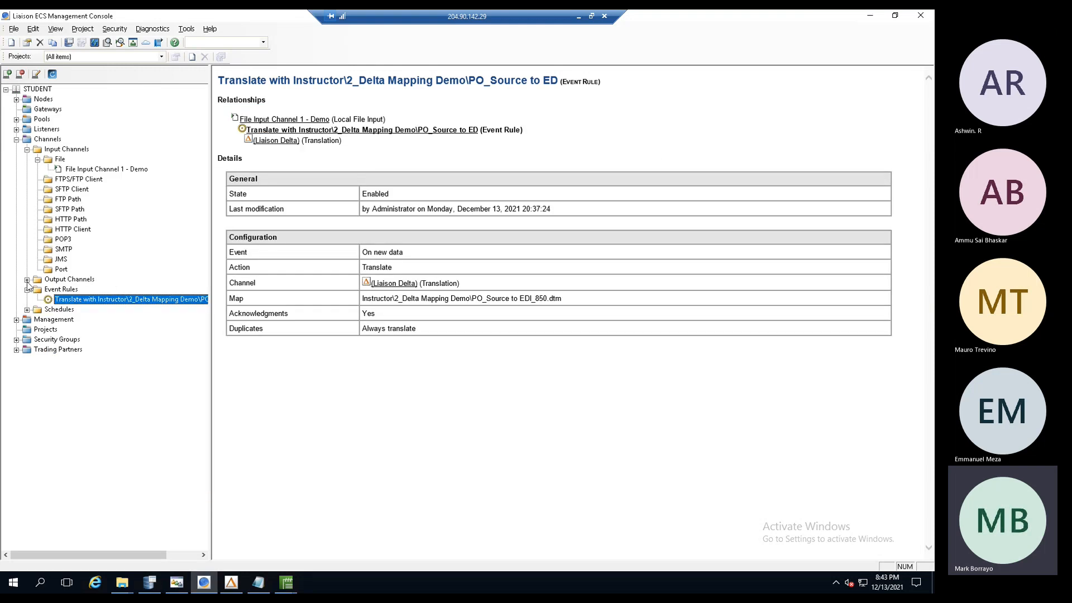
- Turn on rules execution detail and visited source node logging for the (Liaison Delta) translation channel
{"action": "left_click", "coordinate": [26, 279]}
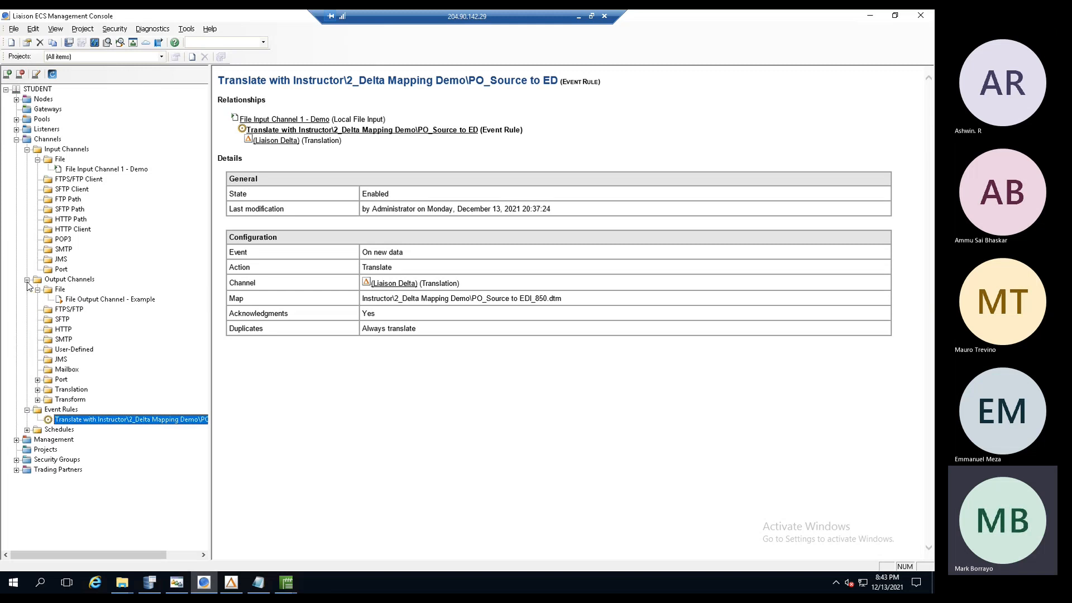
{"action": "left_click", "coordinate": [37, 390]}
{"action": "left_click", "coordinate": [83, 400]}
{"action": "double_click", "coordinate": [83, 401]}
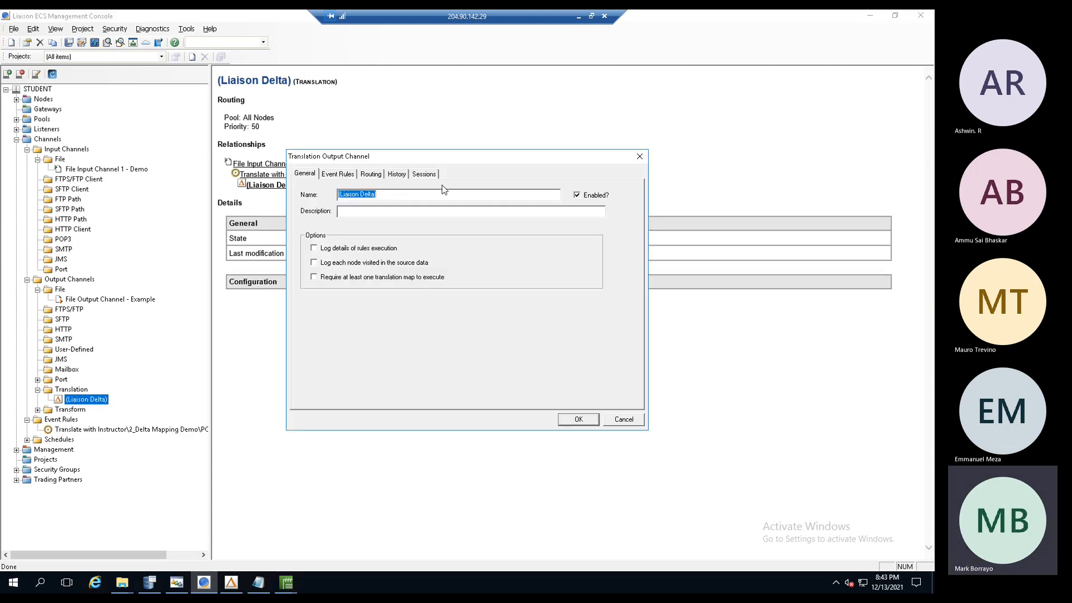
{"action": "left_click", "coordinate": [425, 175]}
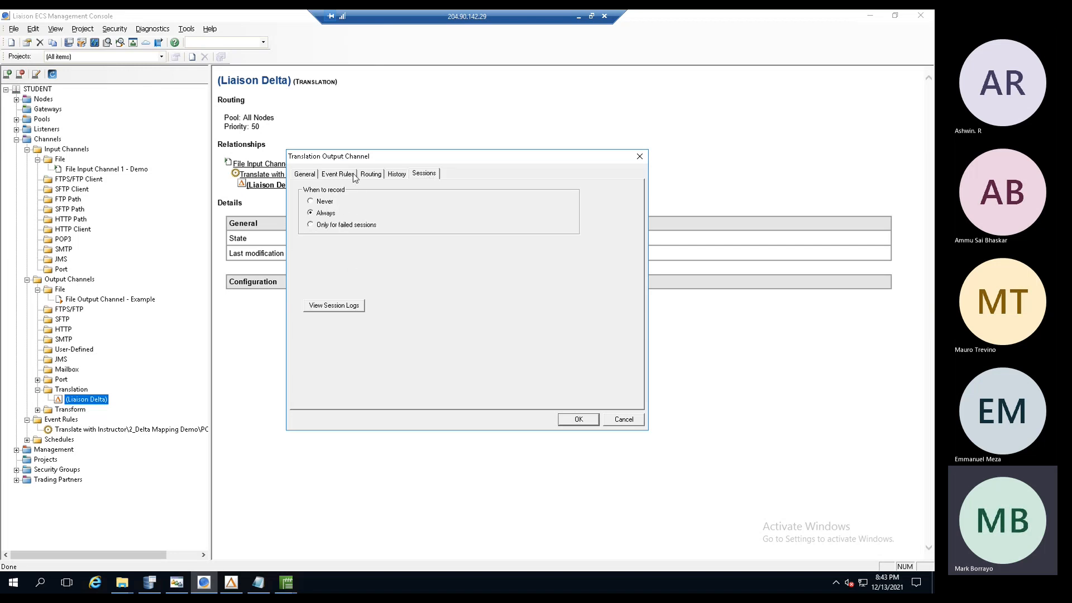
{"action": "left_click", "coordinate": [308, 175]}
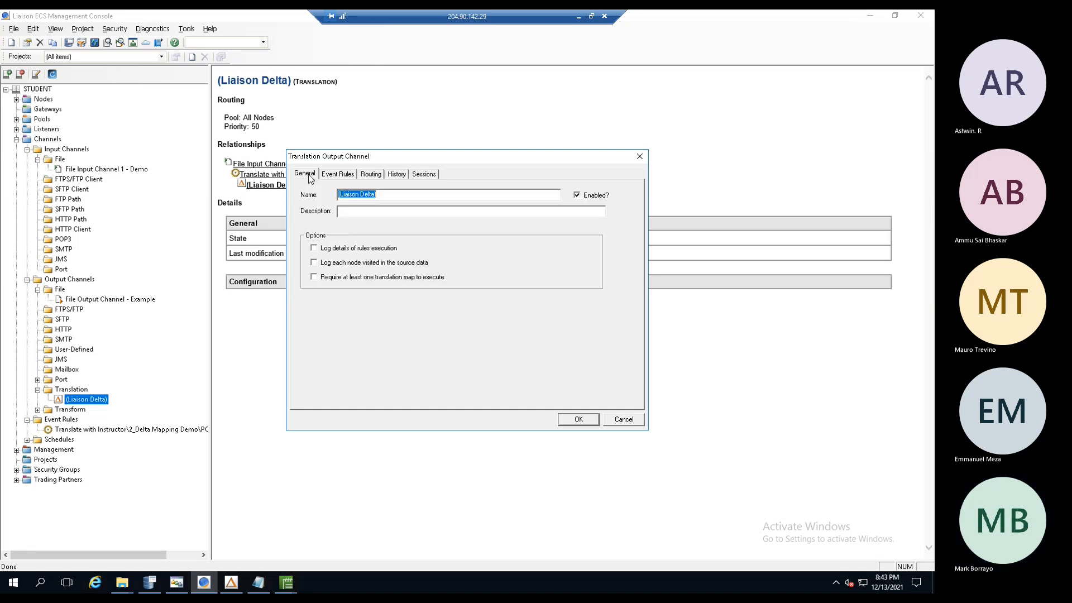
{"action": "left_click", "coordinate": [315, 250]}
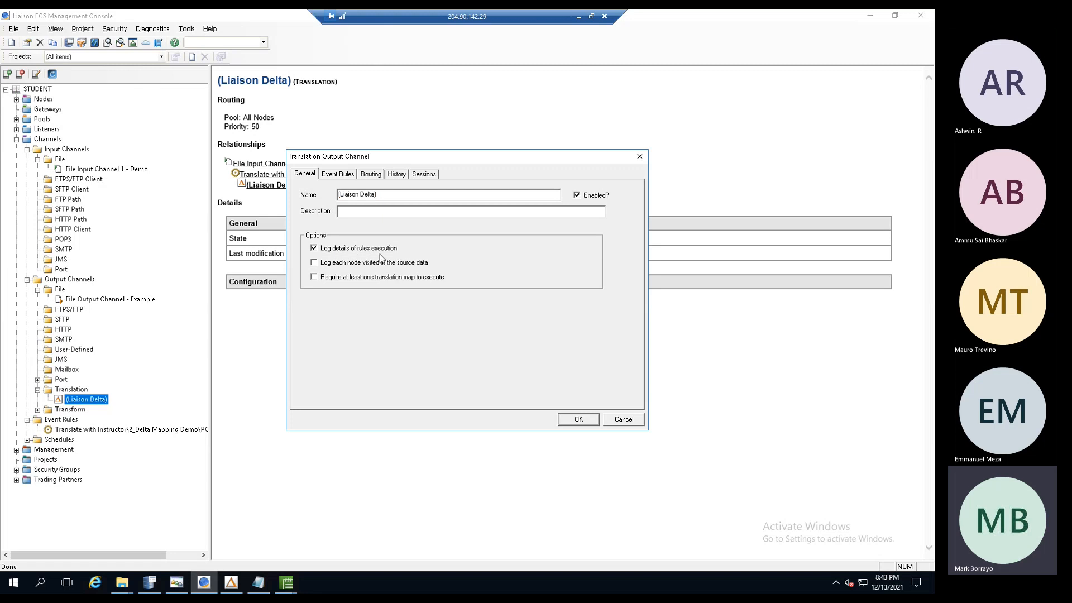
{"action": "left_click", "coordinate": [314, 263]}
{"action": "left_click", "coordinate": [426, 175]}
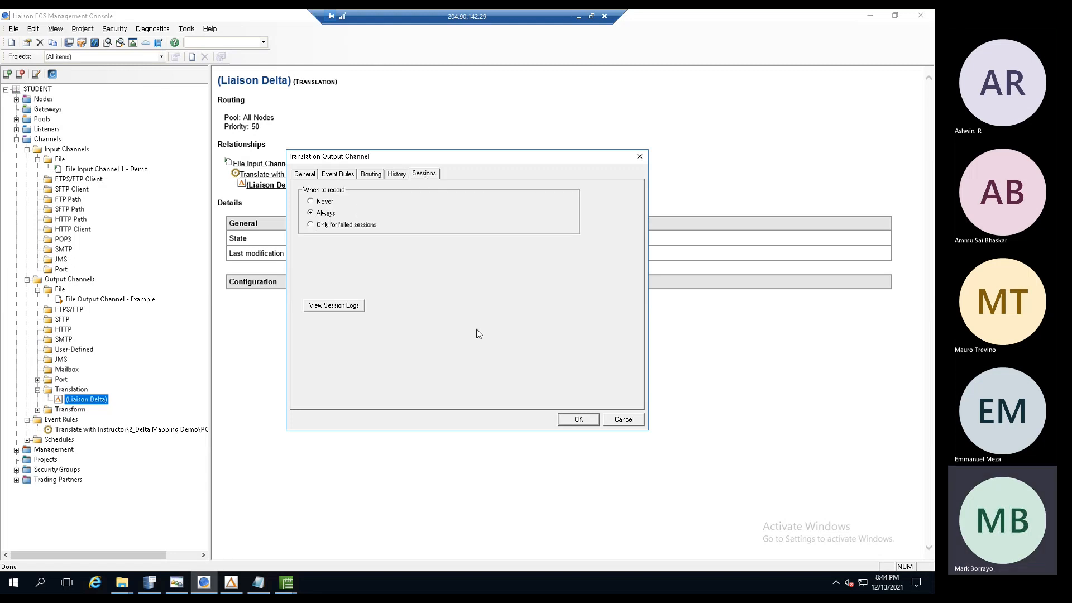
{"action": "left_click", "coordinate": [569, 416]}
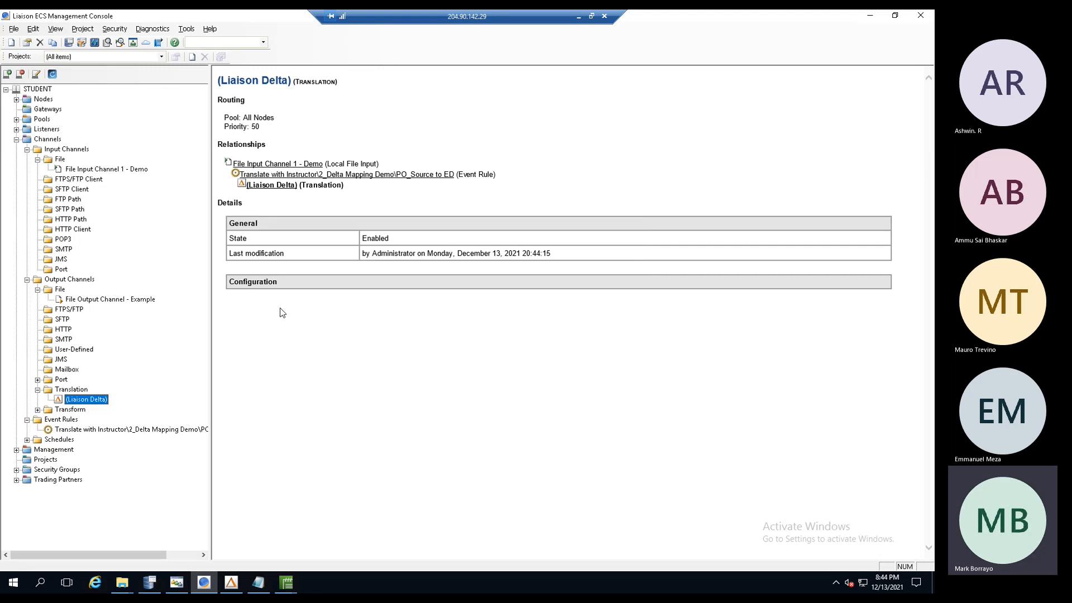
- Restage PO_Data_File.txt again, refresh, and show the 8:44:36 PM batch's delivery to Test2.edi
{"action": "mouse_move", "coordinate": [152, 584]}
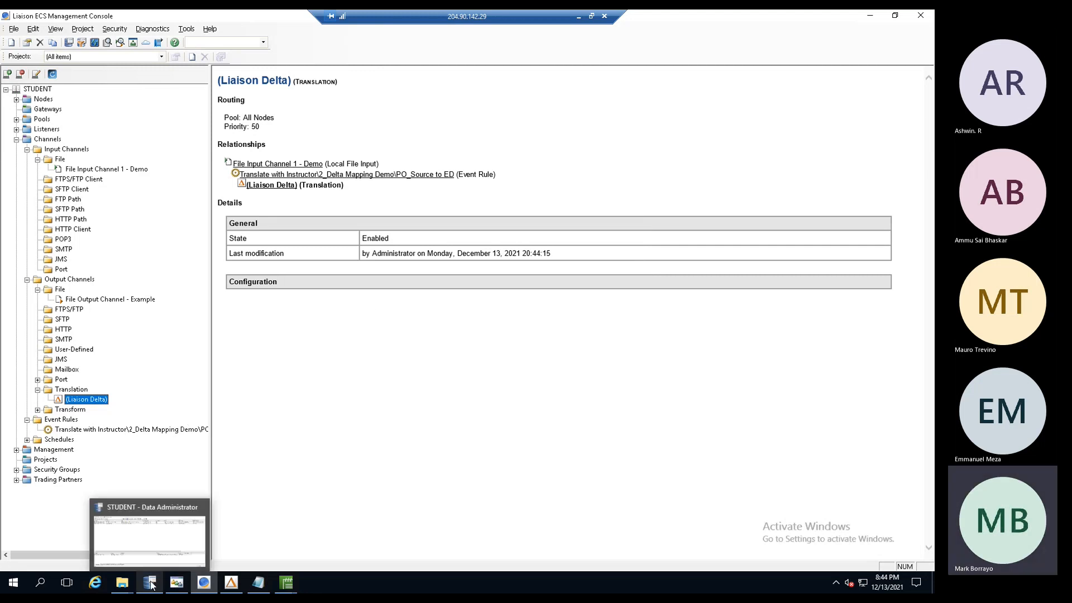
{"action": "left_click", "coordinate": [152, 585]}
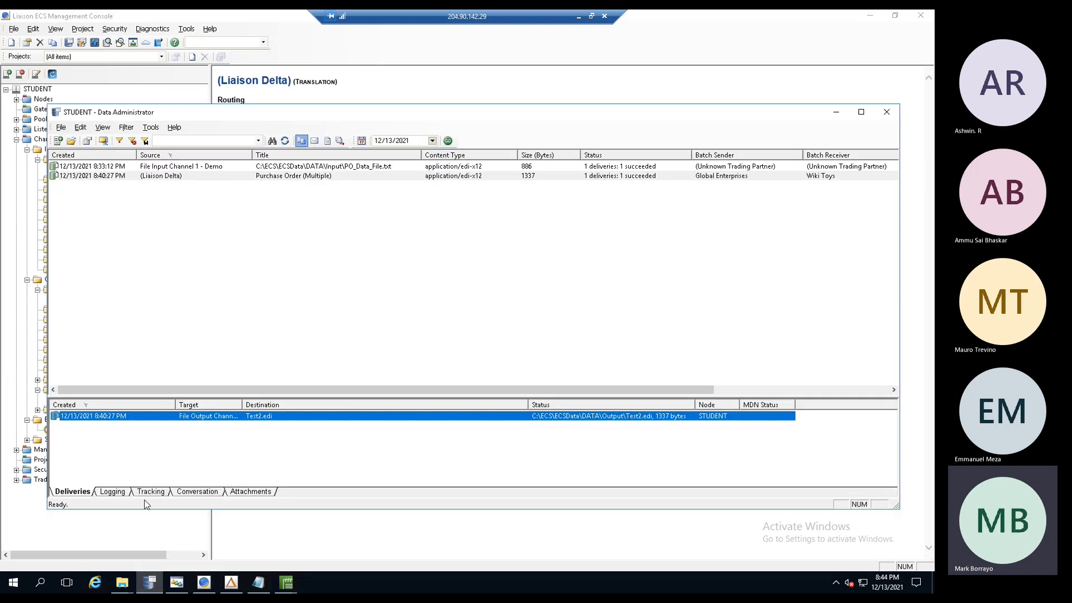
{"action": "left_click", "coordinate": [151, 167]}
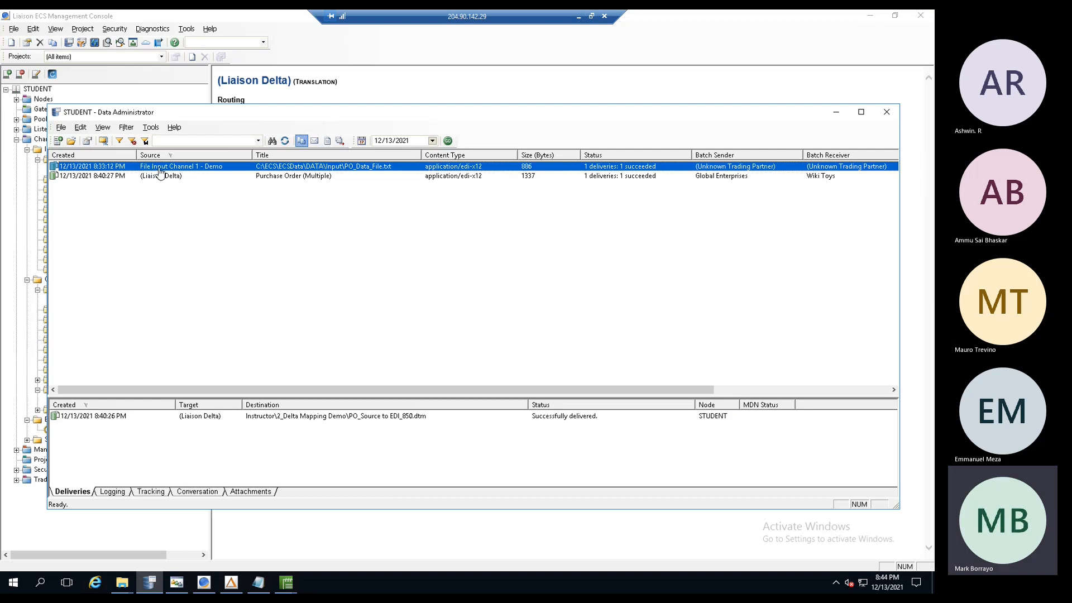
{"action": "right_click", "coordinate": [160, 170]}
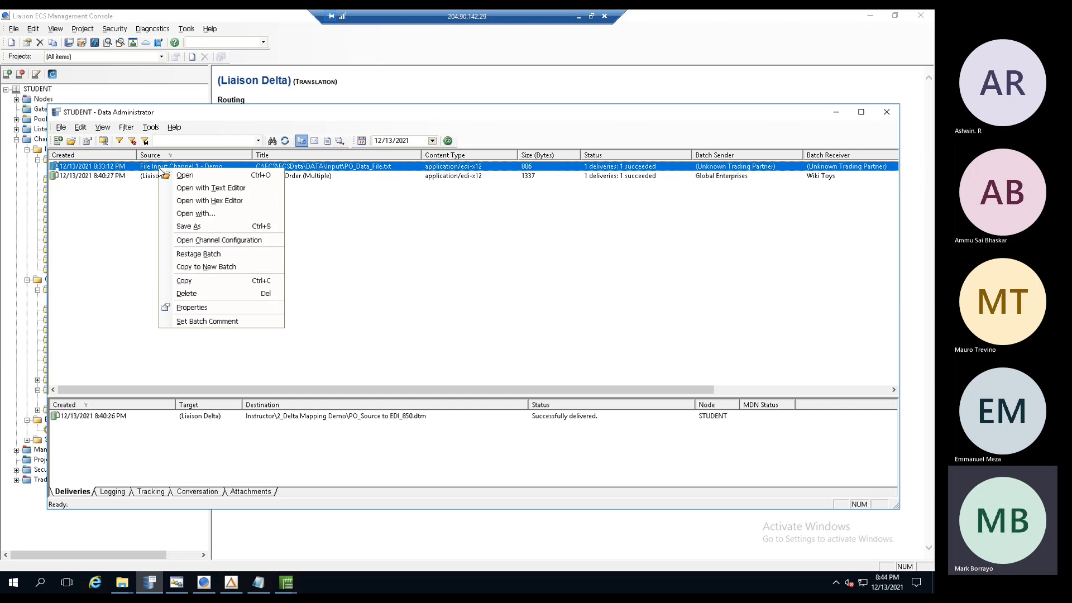
{"action": "left_click", "coordinate": [196, 254]}
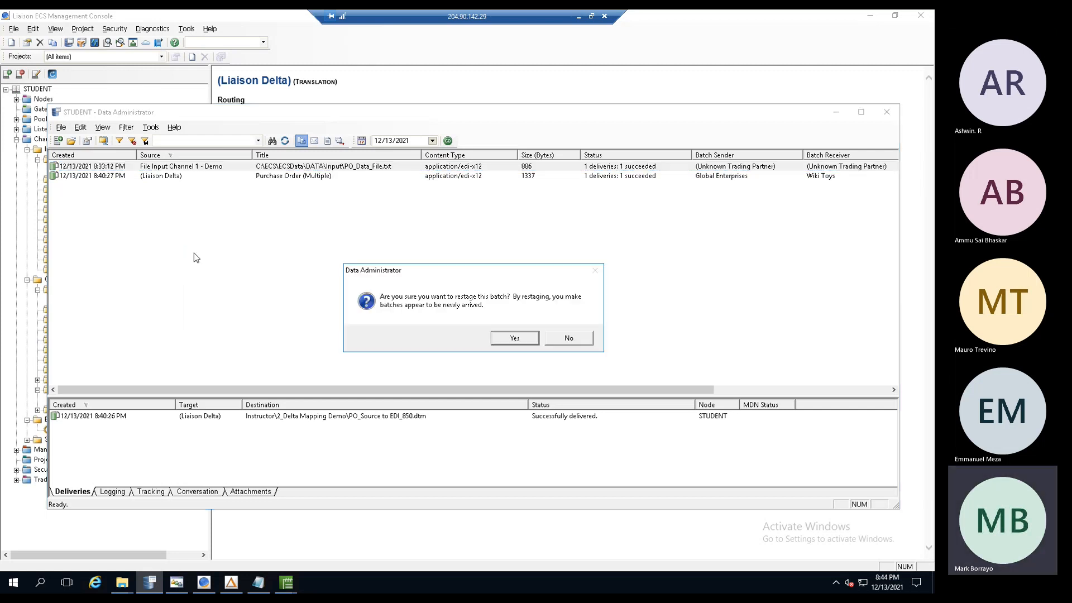
{"action": "left_click", "coordinate": [512, 338]}
{"action": "left_click", "coordinate": [284, 141]}
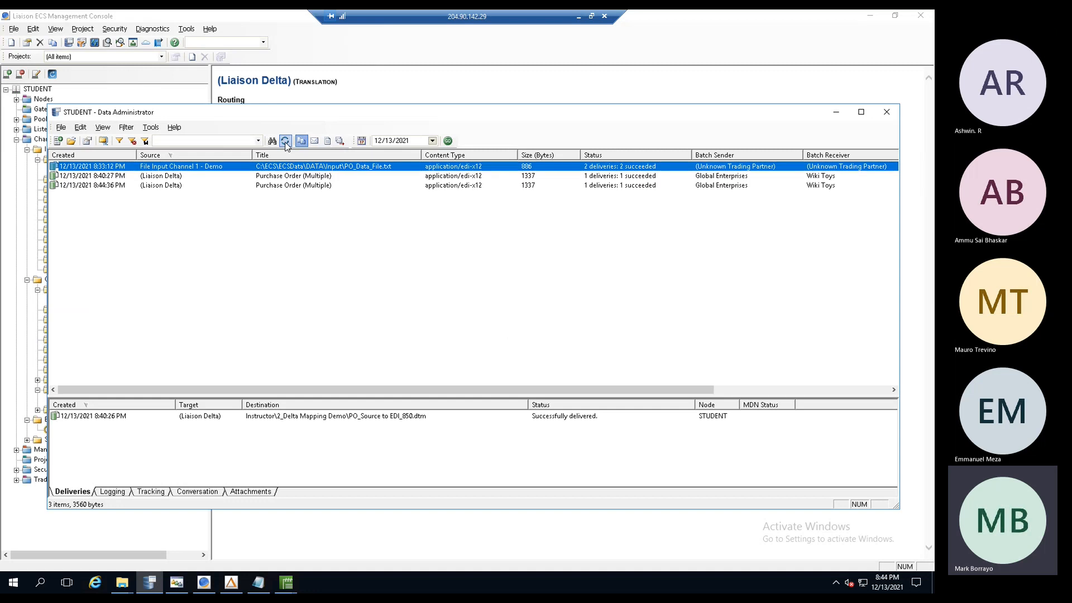
{"action": "left_click", "coordinate": [106, 186]}
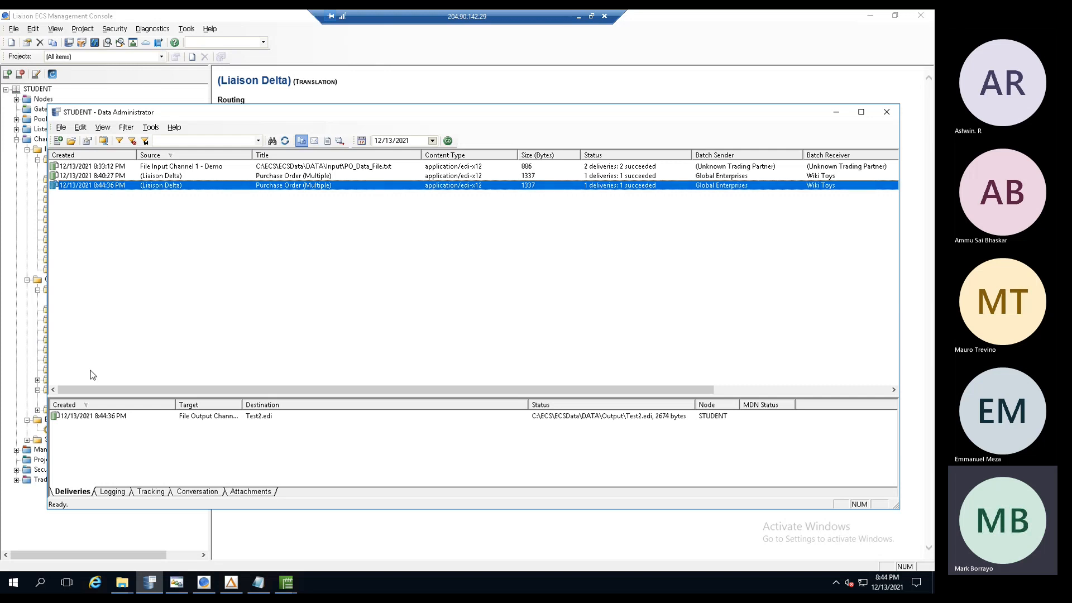
- Inspect the Test2.edi delivery's properties, reopening them once before closing
{"action": "double_click", "coordinate": [90, 417]}
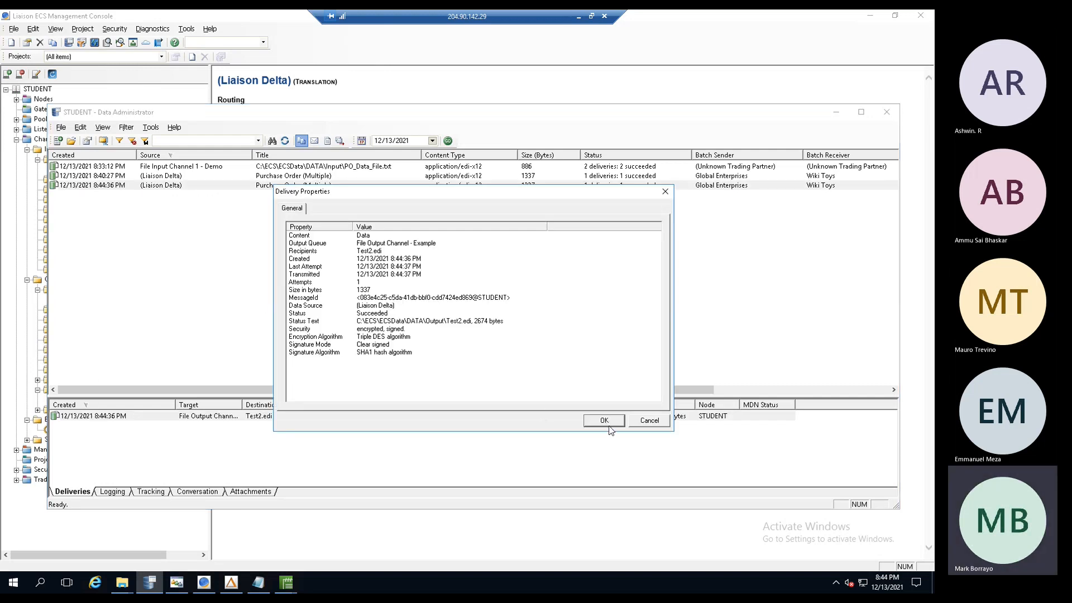
{"action": "left_click", "coordinate": [649, 424]}
{"action": "right_click", "coordinate": [114, 423]}
{"action": "left_click", "coordinate": [125, 423]}
{"action": "left_click", "coordinate": [649, 420]}
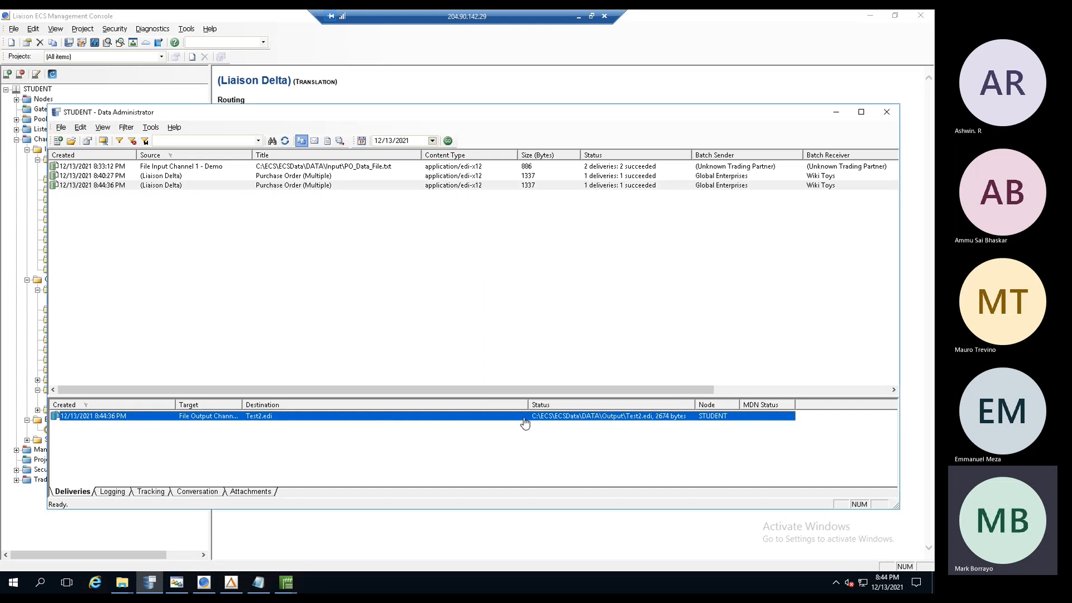
- Widen the Target column, sort the first batch's deliveries by Created, and select the 8:44:36 PM delivery
{"action": "left_click_drag", "start_coordinate": [242, 404], "coordinate": [292, 399]}
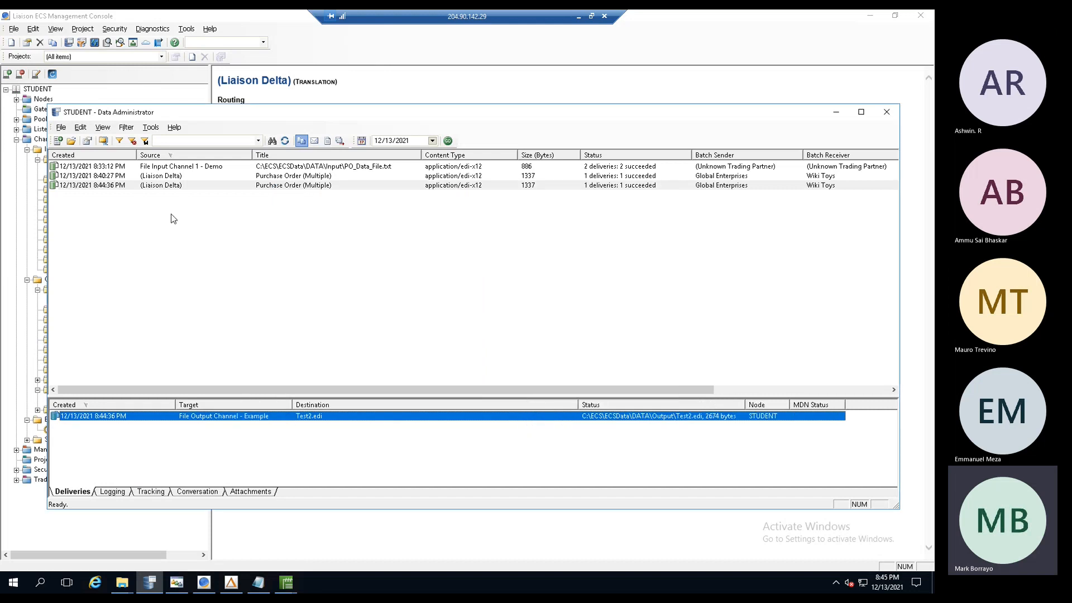
{"action": "left_click", "coordinate": [166, 170]}
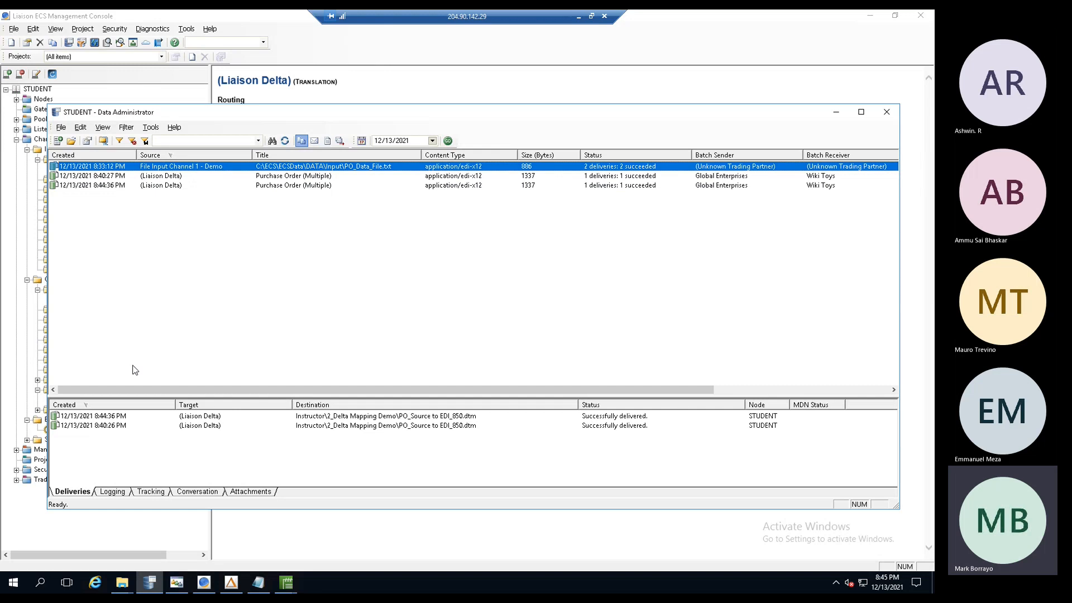
{"action": "left_click", "coordinate": [85, 407]}
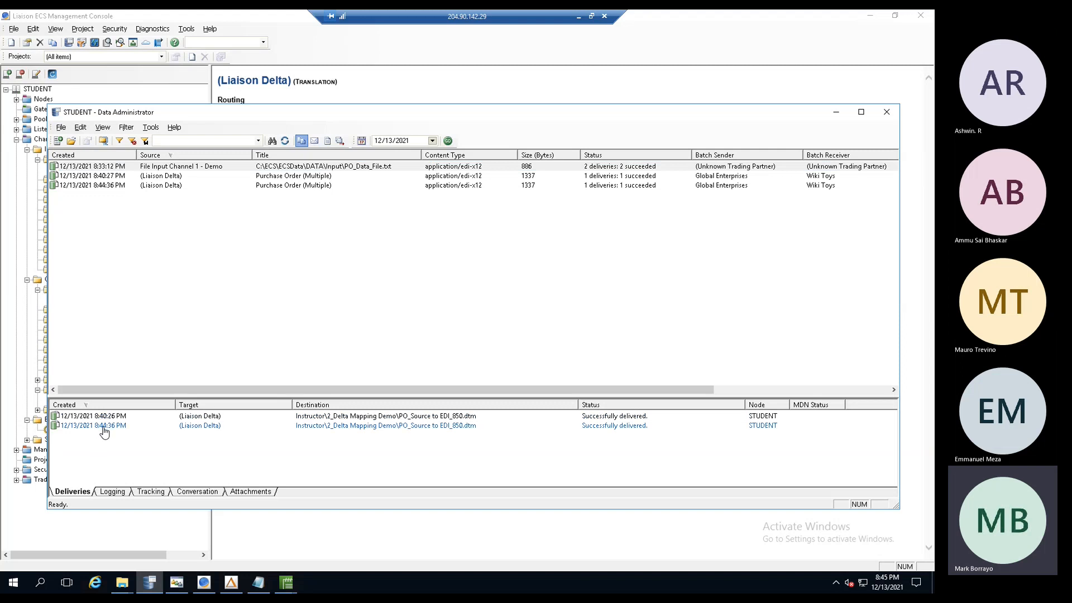
{"action": "left_click", "coordinate": [103, 427]}
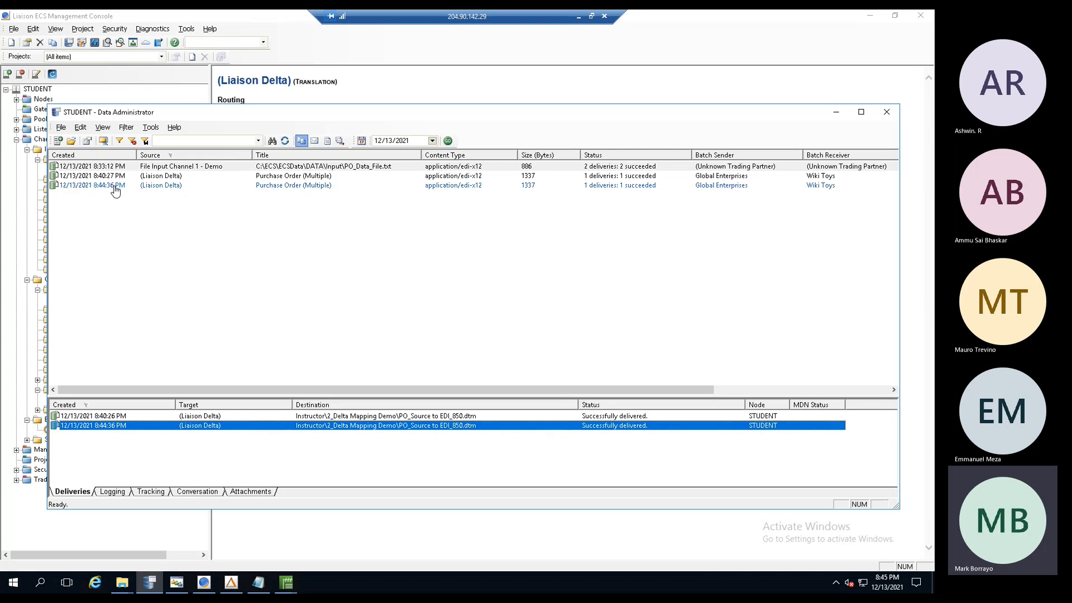
{"action": "double_click", "coordinate": [115, 428]}
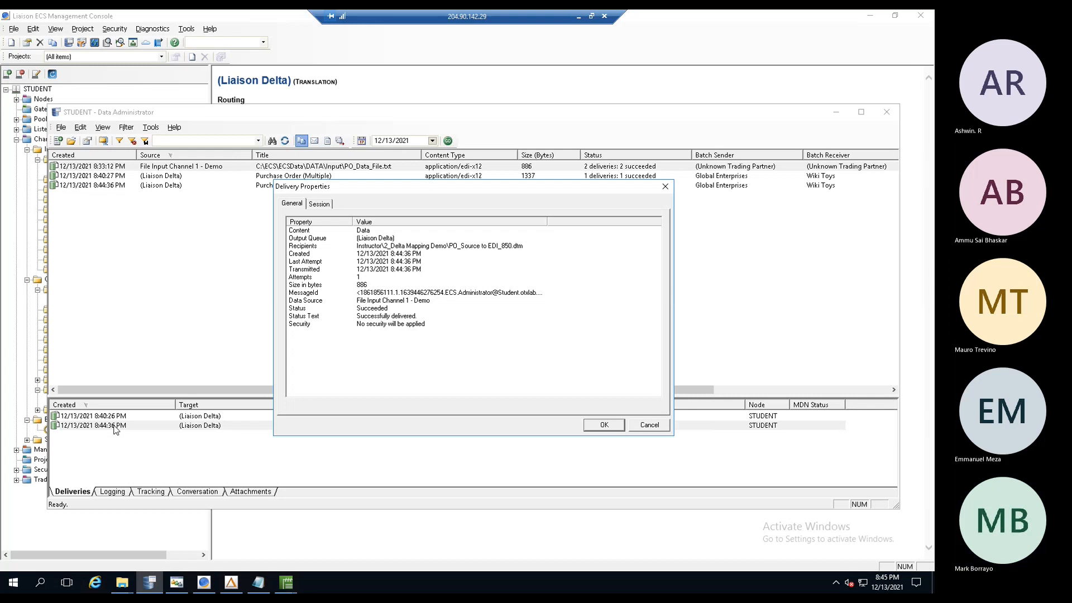
{"action": "left_click", "coordinate": [324, 205]}
{"action": "left_click", "coordinate": [378, 250]}
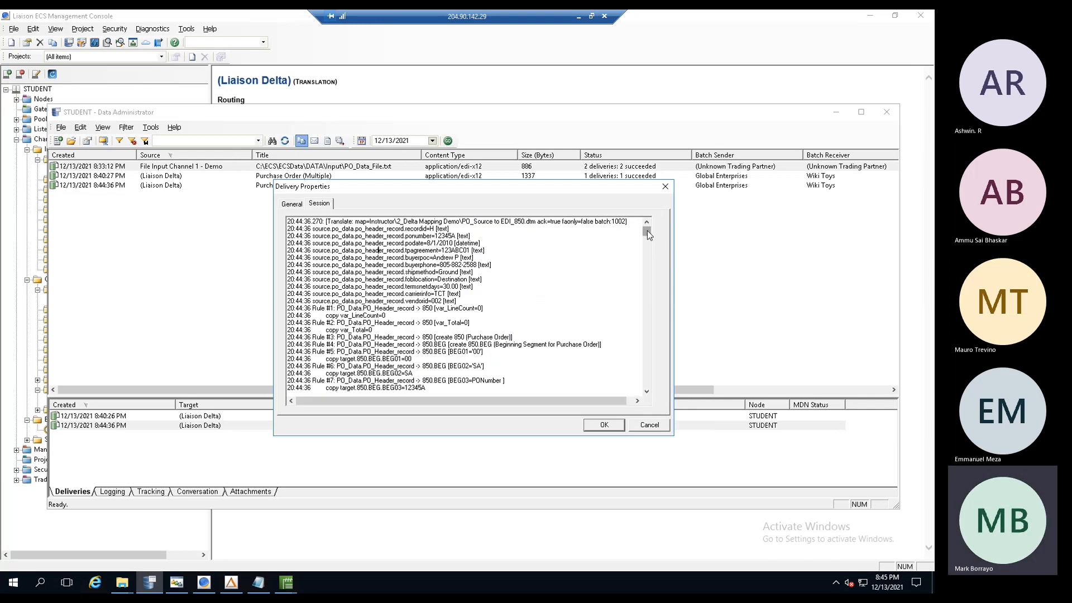
{"action": "left_click_drag", "start_coordinate": [649, 236], "coordinate": [635, 398]}
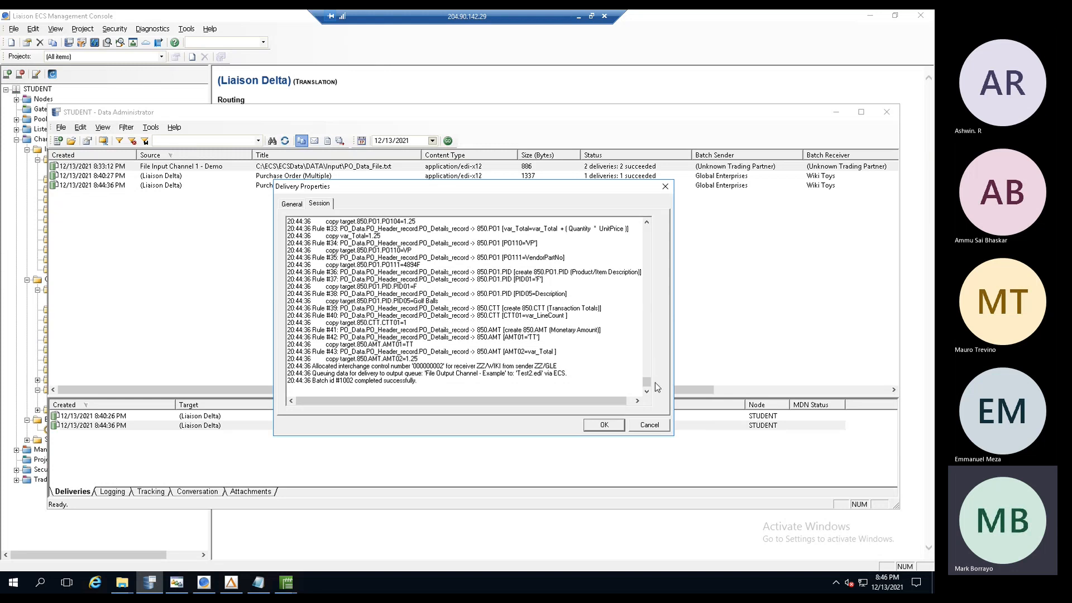
{"action": "left_click_drag", "start_coordinate": [647, 386], "coordinate": [645, 354]}
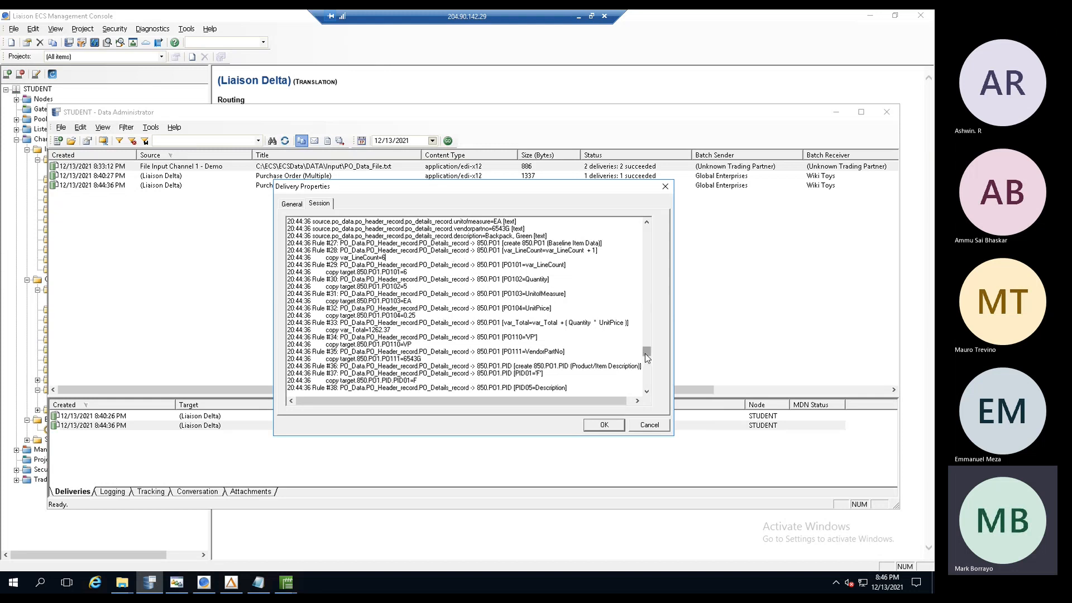
{"action": "left_click_drag", "start_coordinate": [645, 354], "coordinate": [646, 364]}
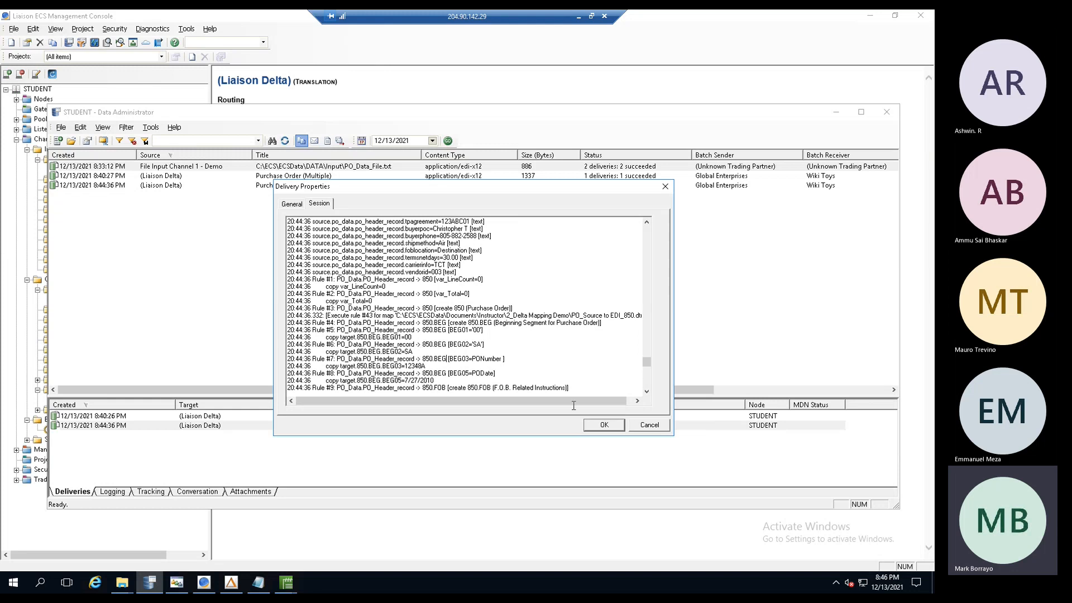
{"action": "left_click", "coordinate": [643, 428]}
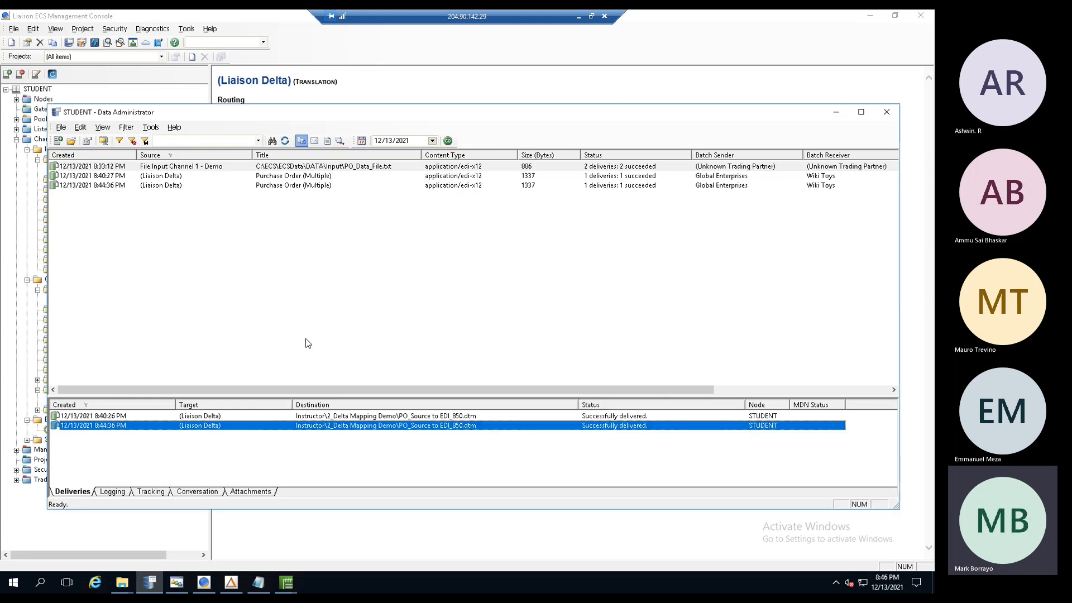
- Export the PO_Data_File.txt batch to the Desktop under the default name export.txt
{"action": "left_click", "coordinate": [334, 168]}
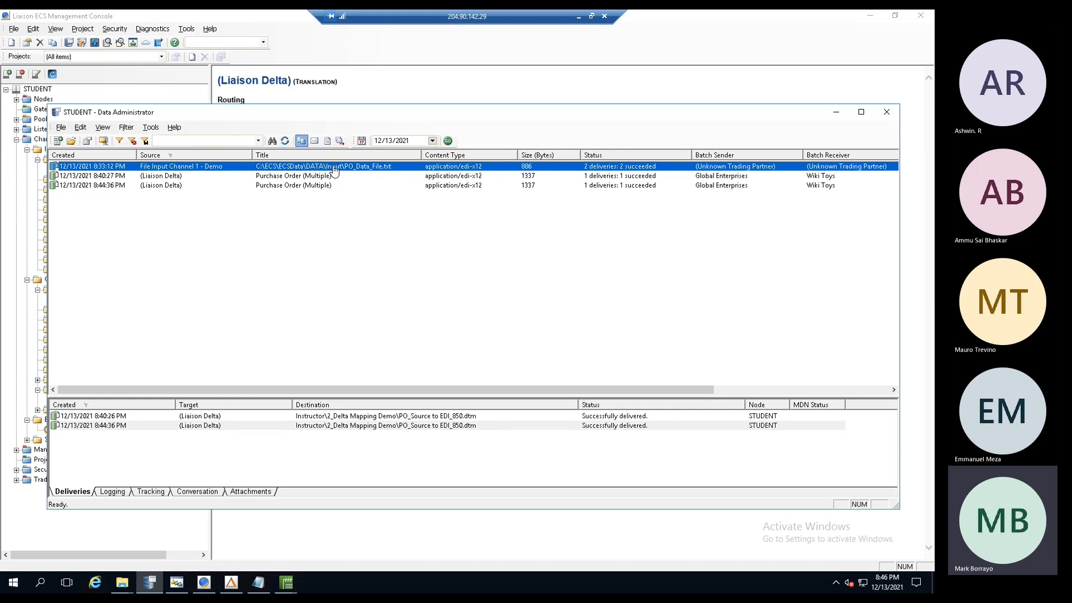
{"action": "right_click", "coordinate": [335, 169]}
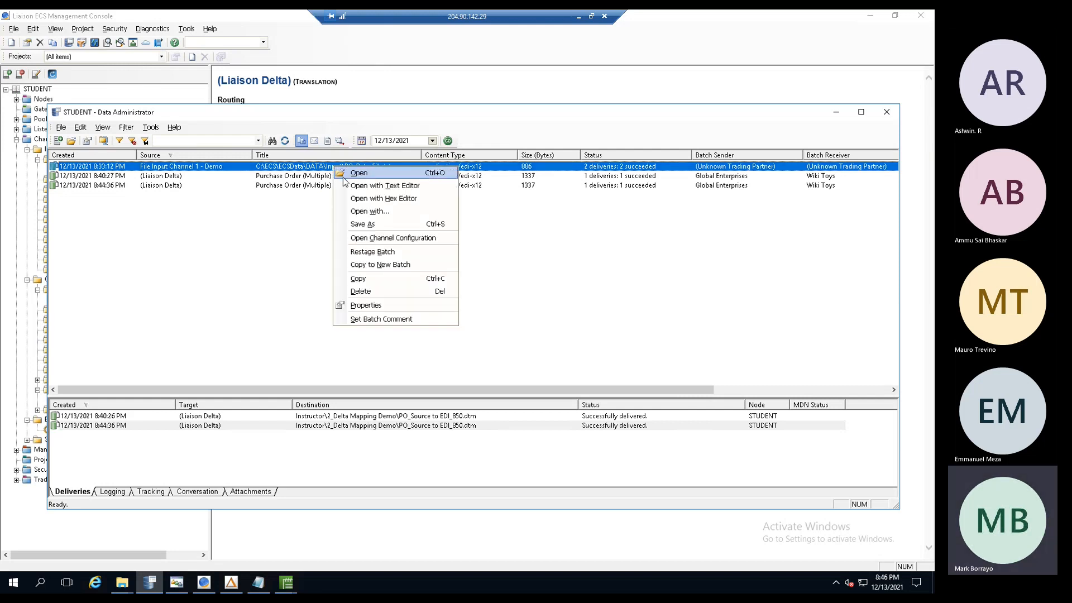
{"action": "left_click", "coordinate": [374, 228]}
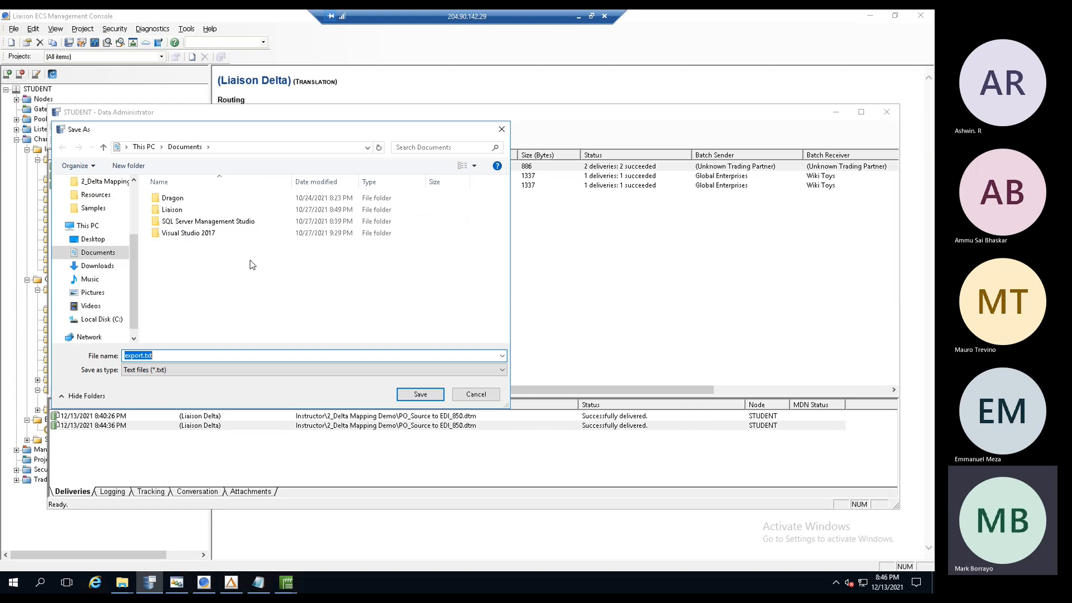
{"action": "left_click", "coordinate": [88, 241]}
{"action": "double_click", "coordinate": [187, 358]}
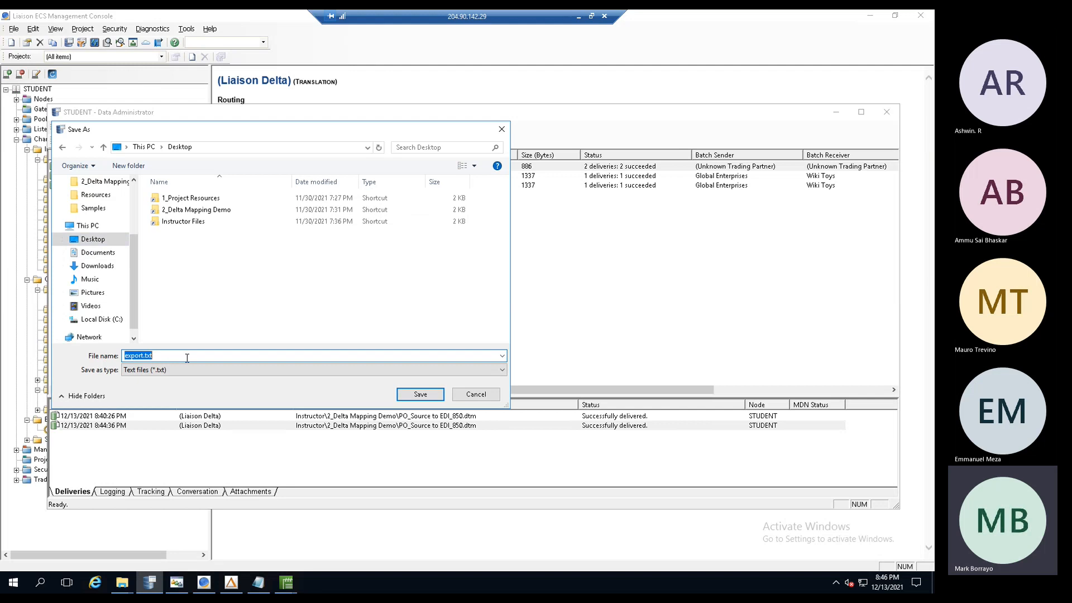
{"action": "left_click", "coordinate": [427, 398]}
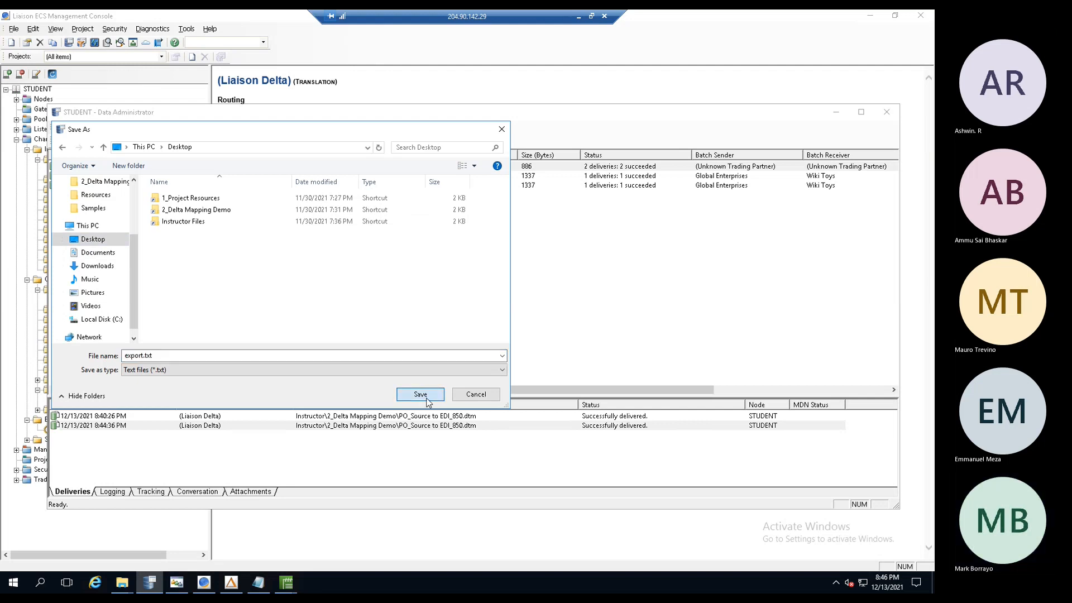
{"action": "left_click", "coordinate": [929, 581]}
{"action": "left_click", "coordinate": [929, 582]}
{"action": "left_click", "coordinate": [924, 583]}
{"action": "left_click", "coordinate": [521, 587]}
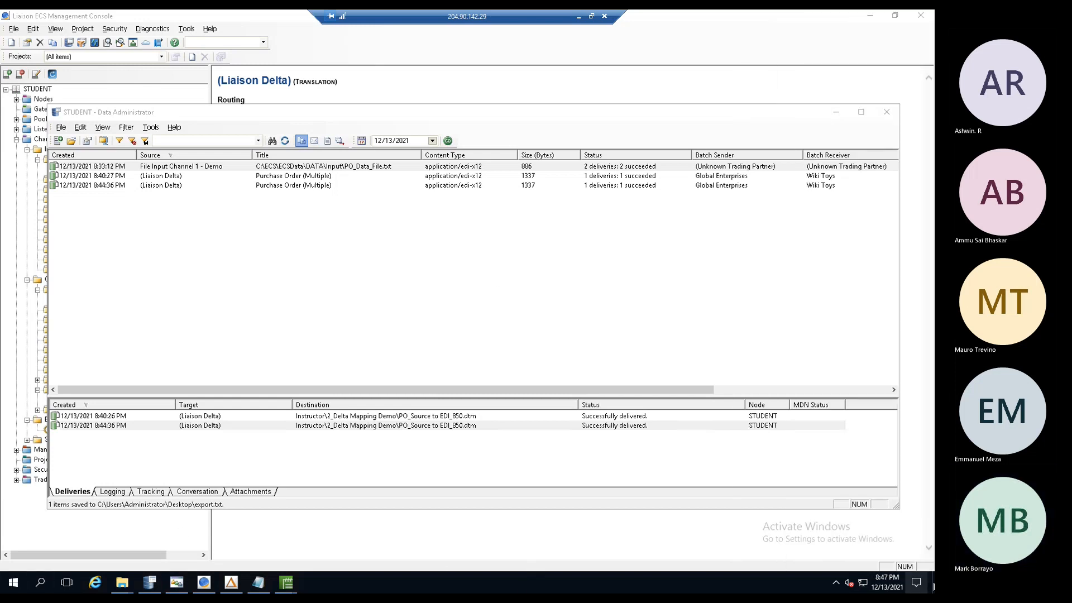
- Clear the screen: close notifications, minimize the console and Data Administrator, close EDI Notepad and Samples folder
{"action": "left_click", "coordinate": [930, 584]}
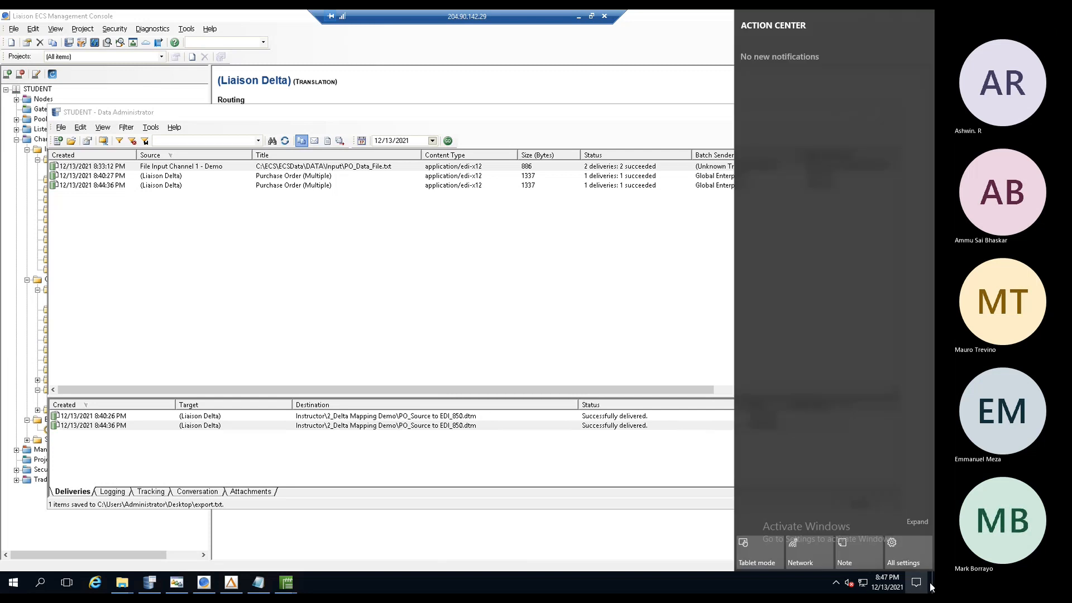
{"action": "left_click", "coordinate": [930, 584]}
{"action": "left_click", "coordinate": [870, 19]}
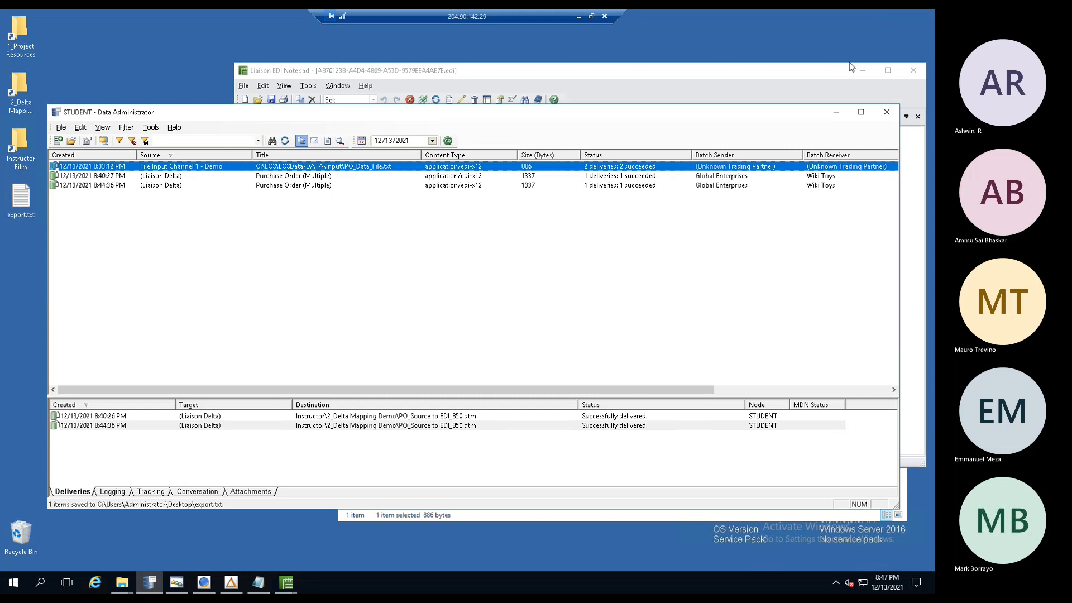
{"action": "left_click", "coordinate": [837, 112]}
{"action": "left_click", "coordinate": [539, 100]}
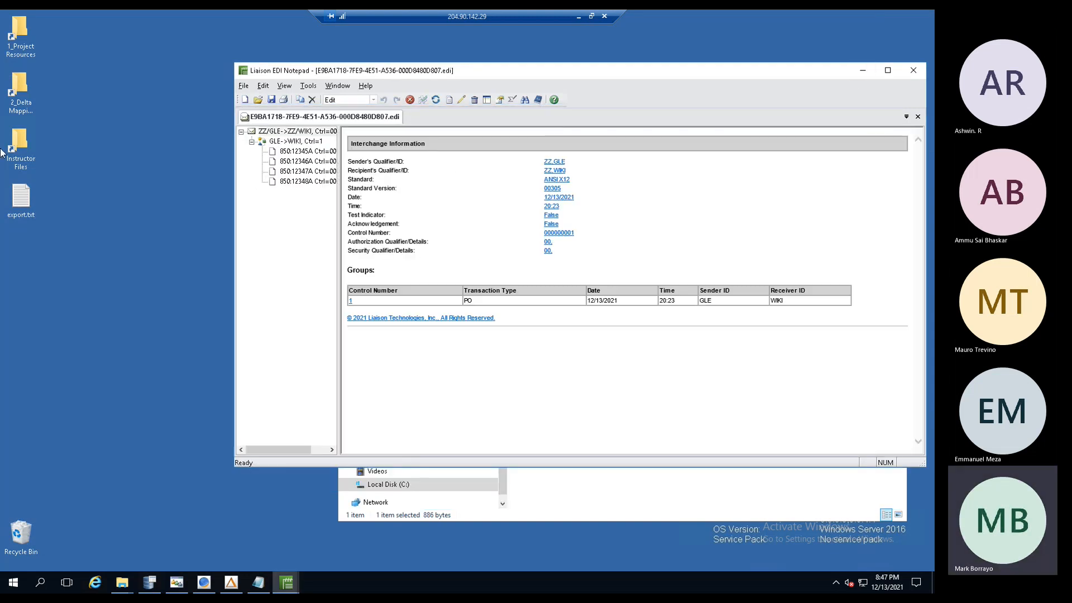
{"action": "left_click", "coordinate": [863, 70]}
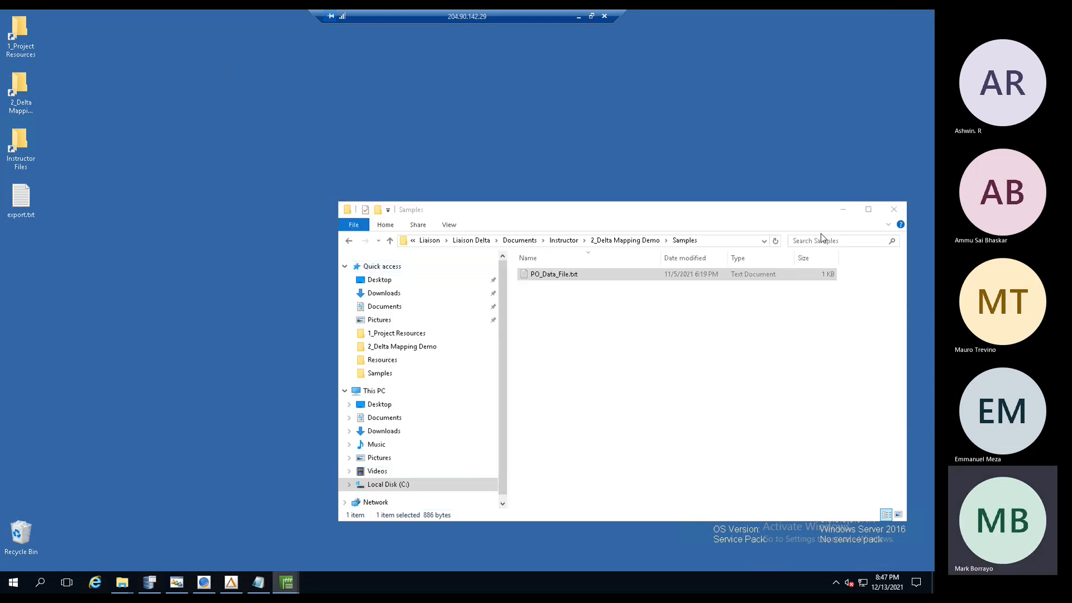
{"action": "left_click", "coordinate": [894, 209]}
- Open export.txt from the desktop in Notepad and review its H/D purchase order records
{"action": "left_click", "coordinate": [23, 205]}
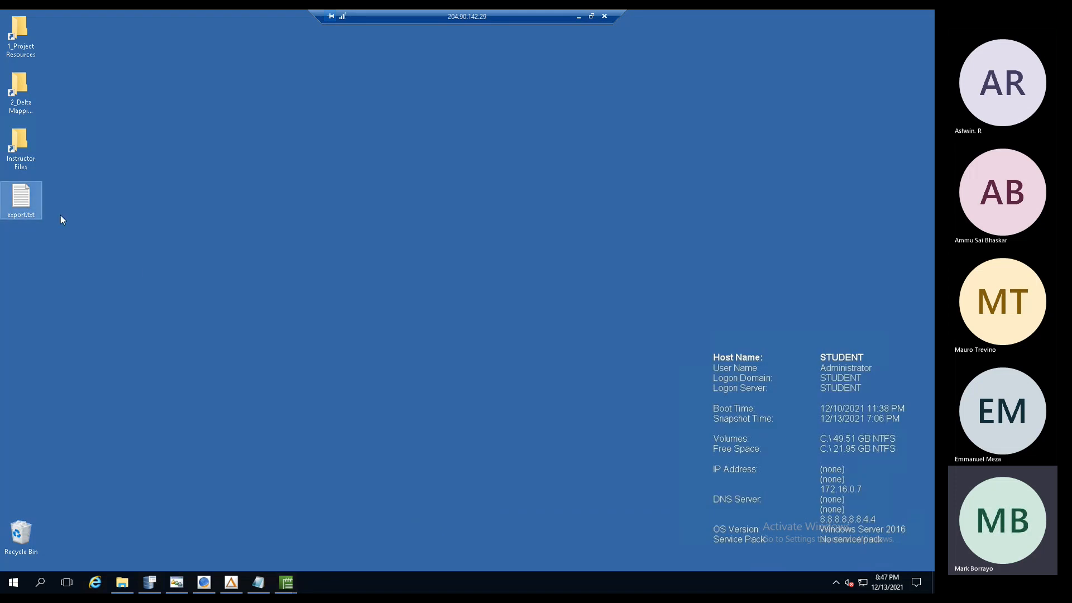
{"action": "double_click", "coordinate": [29, 203]}
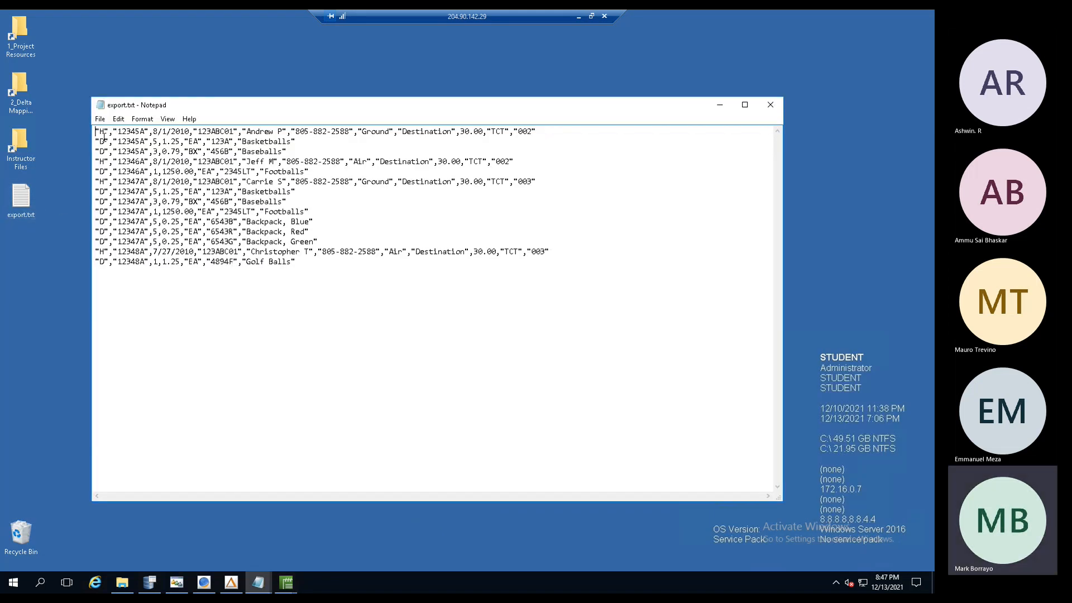
{"action": "left_click_drag", "start_coordinate": [103, 132], "coordinate": [325, 347]}
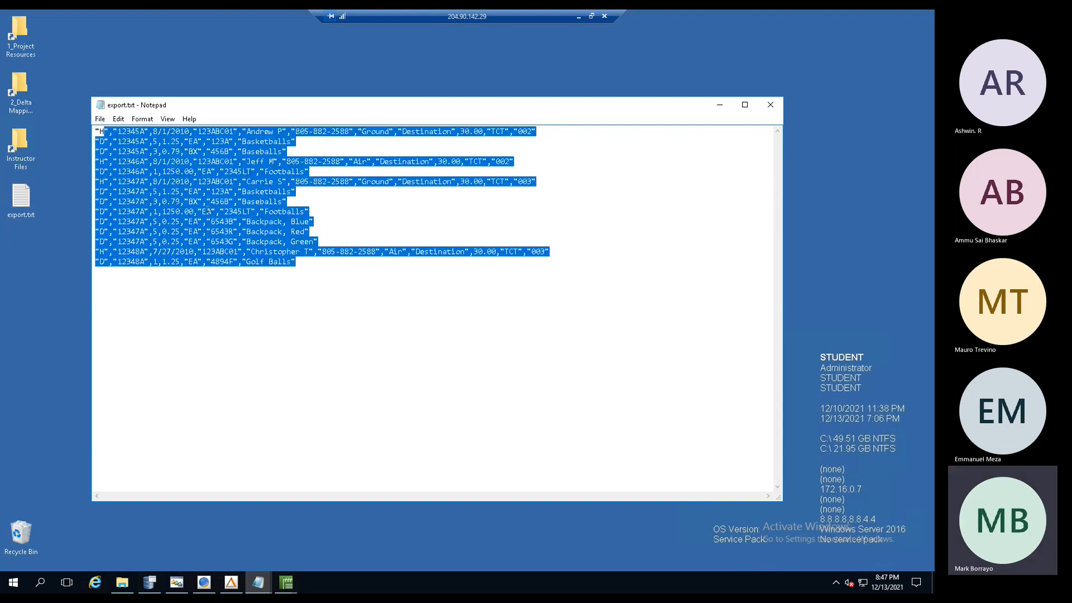
{"action": "left_click", "coordinate": [205, 211]}
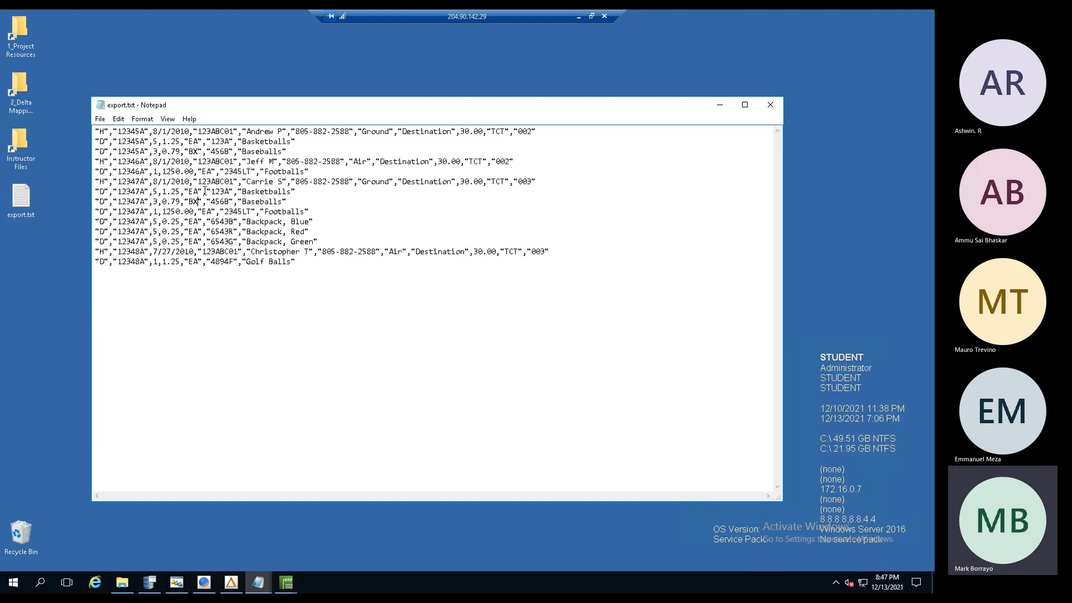
{"action": "left_click", "coordinate": [230, 581]}
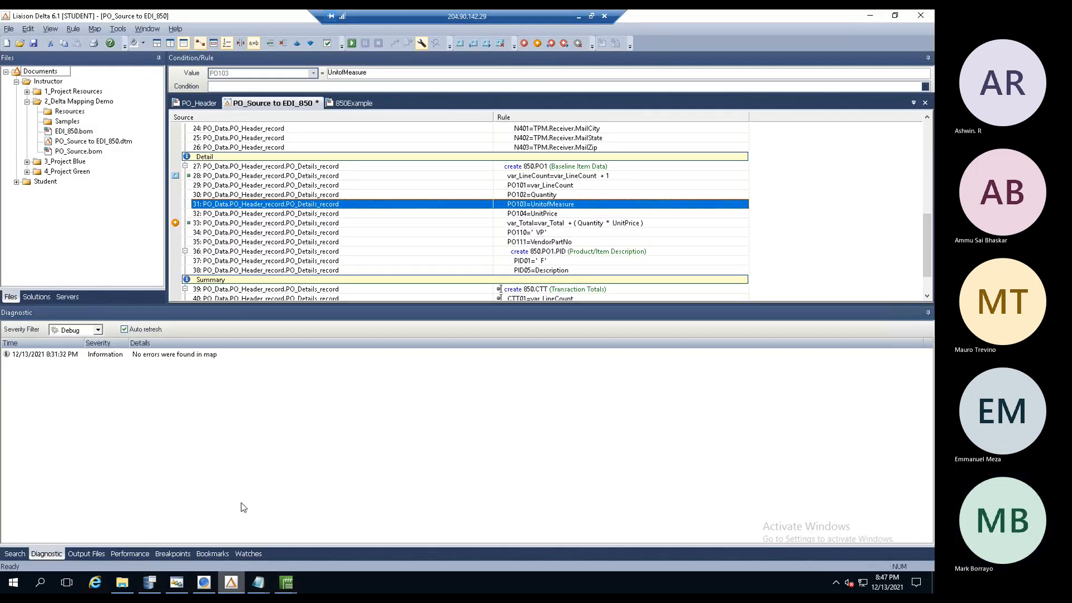
- Debug-test the map with Desktop\export.txt as source, stepping through records until it finishes
{"action": "left_click", "coordinate": [95, 29]}
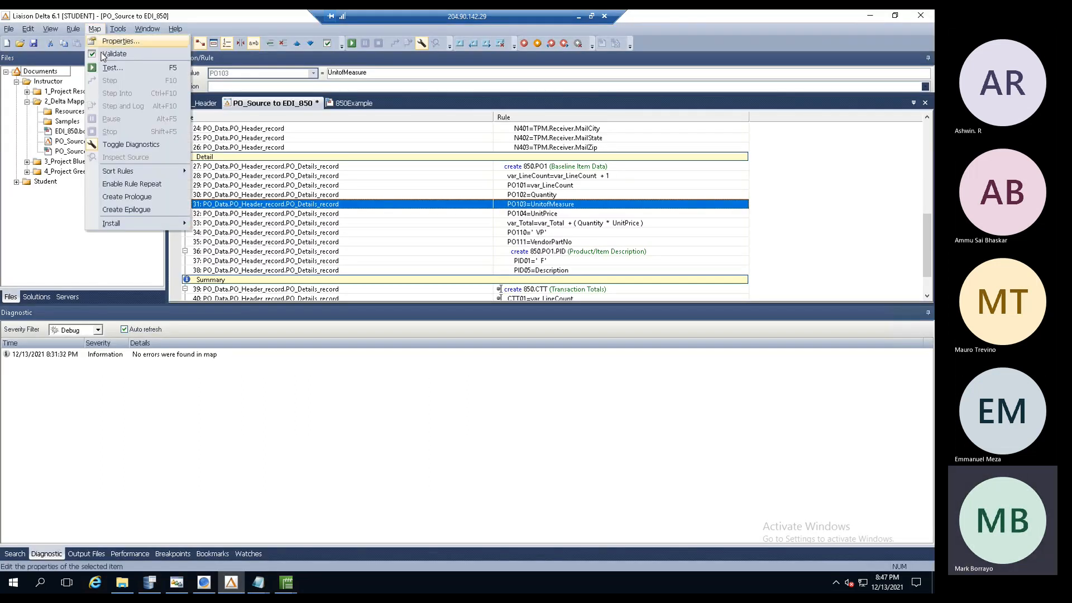
{"action": "left_click", "coordinate": [104, 71]}
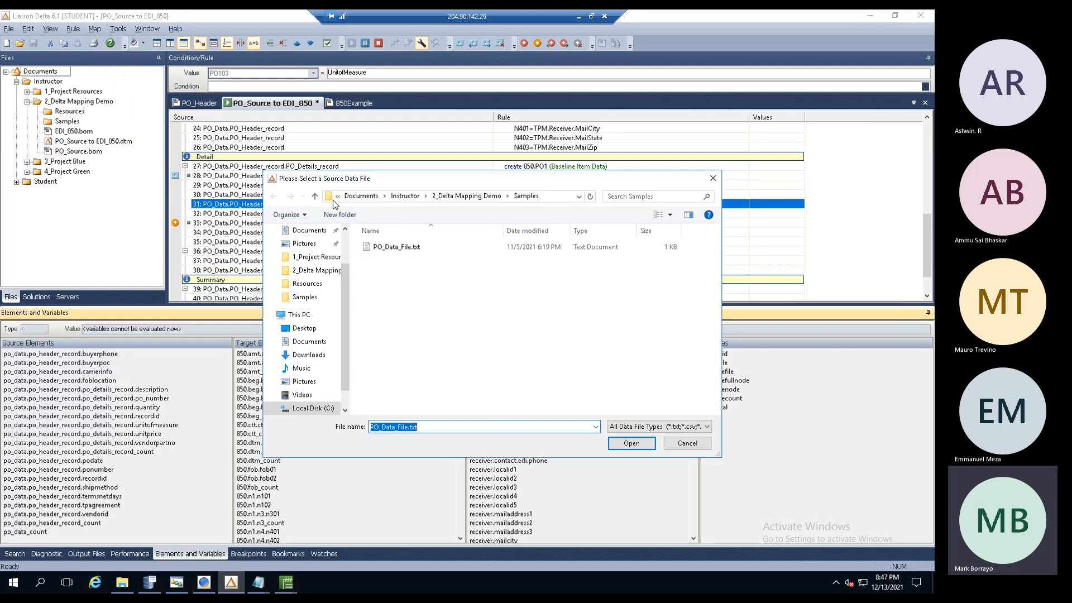
{"action": "left_click", "coordinate": [308, 330]}
{"action": "double_click", "coordinate": [387, 271]}
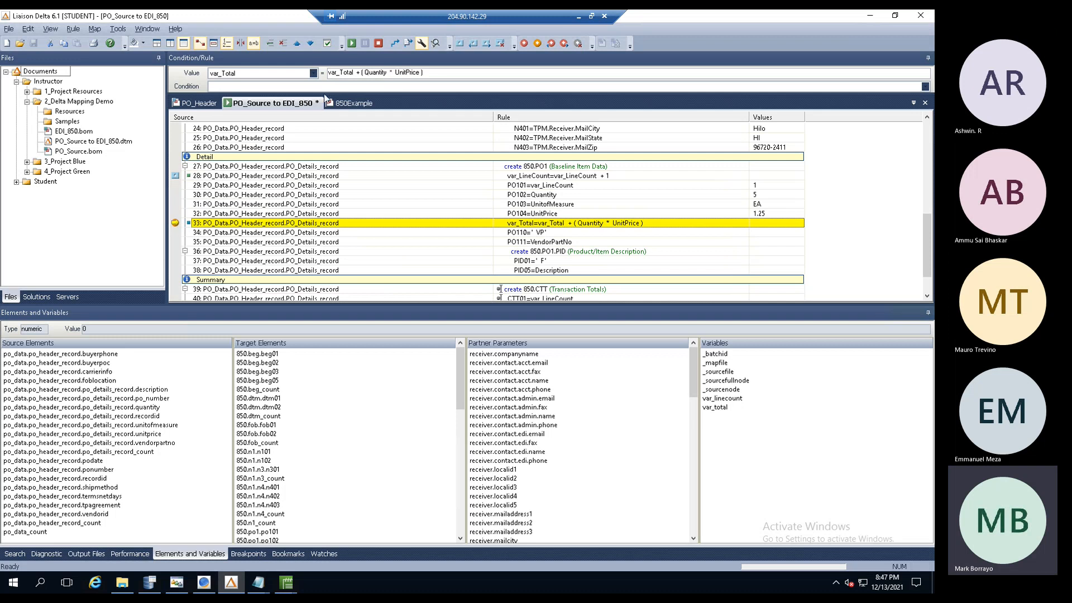
{"action": "left_click", "coordinate": [351, 44]}
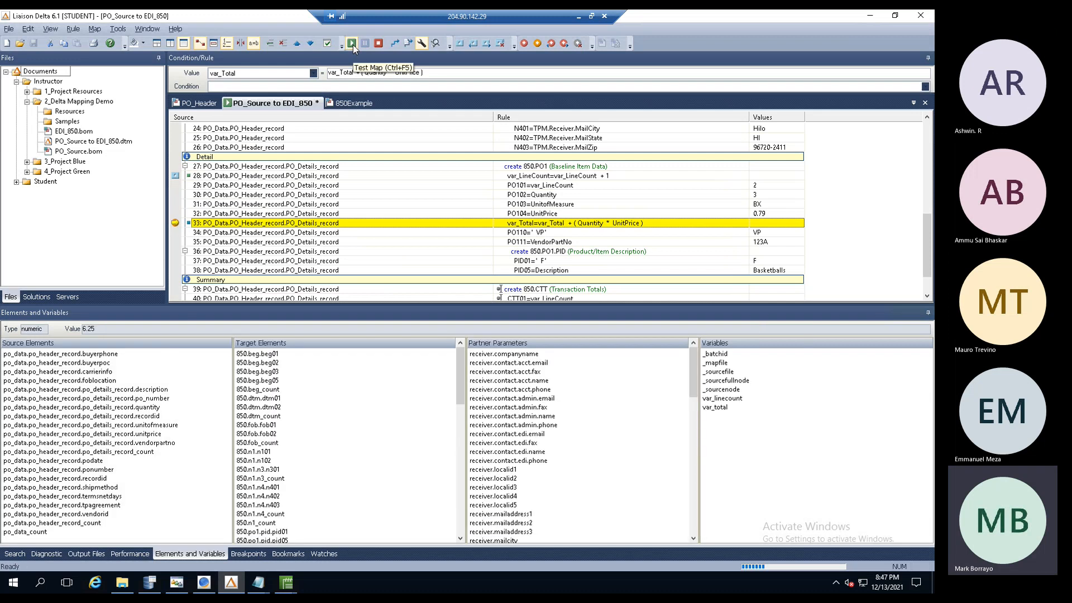
{"action": "left_click", "coordinate": [352, 44]}
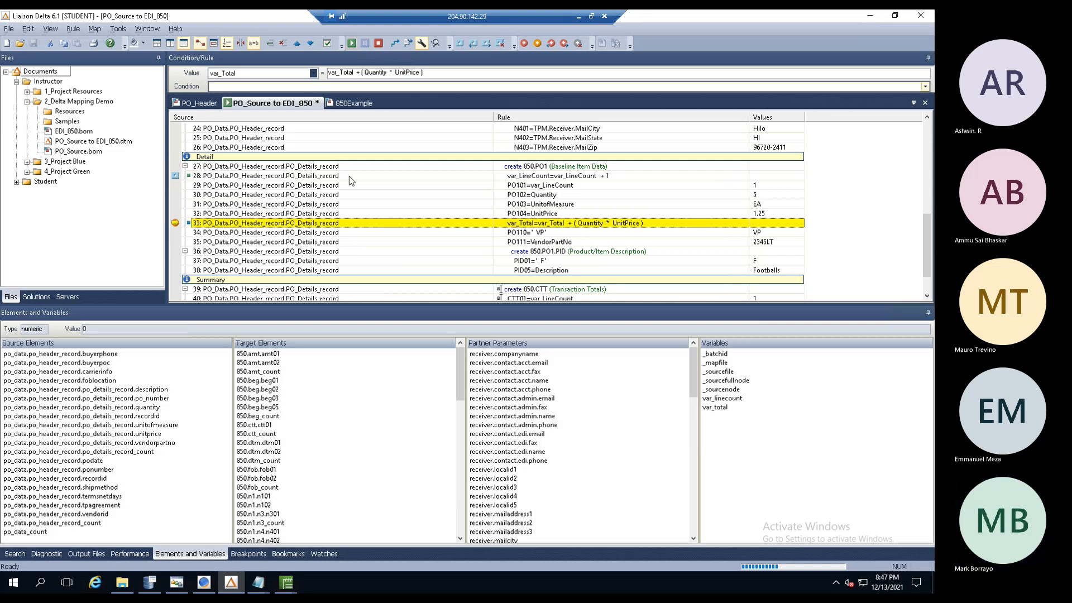
{"action": "left_click", "coordinate": [348, 231]}
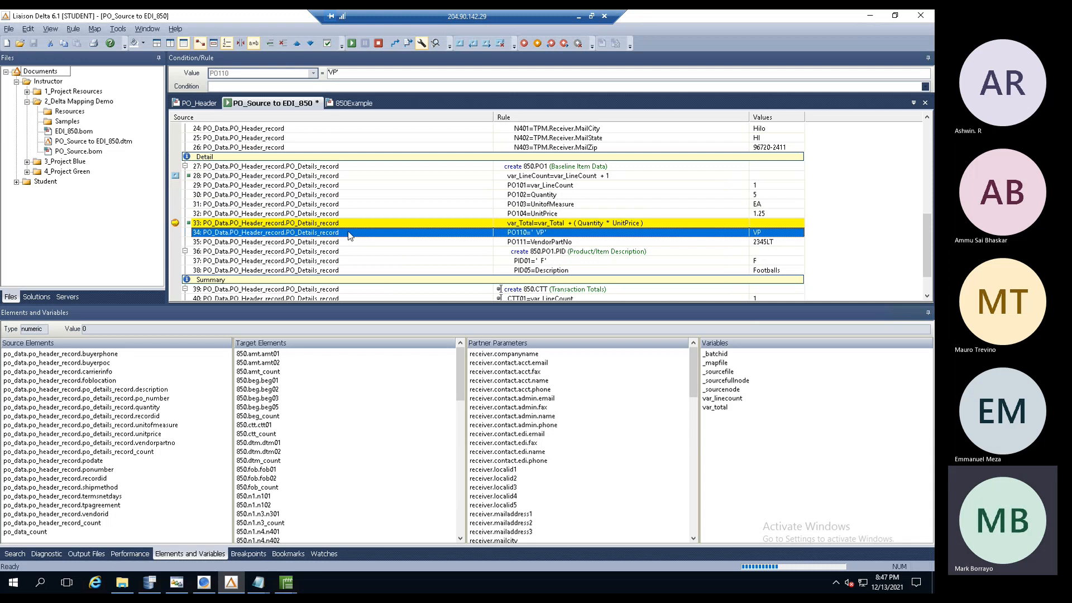
{"action": "left_click", "coordinate": [181, 223]}
{"action": "left_click", "coordinate": [352, 43]}
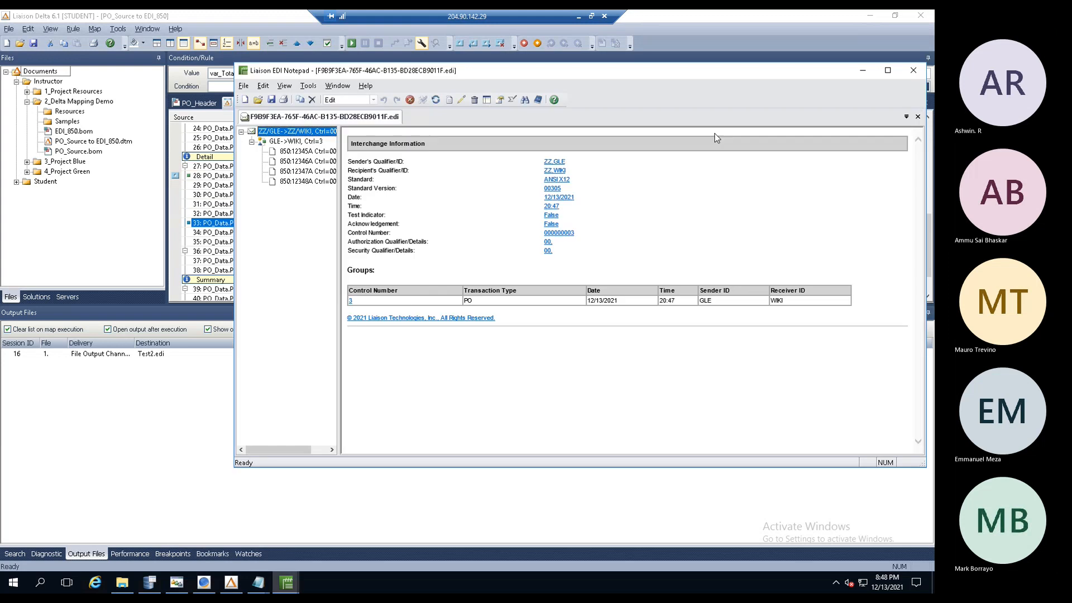
- Close EDI Notepad and install the PO_Source to EDI_850 map on the STUDENT server, acknowledging success
{"action": "left_click", "coordinate": [914, 71]}
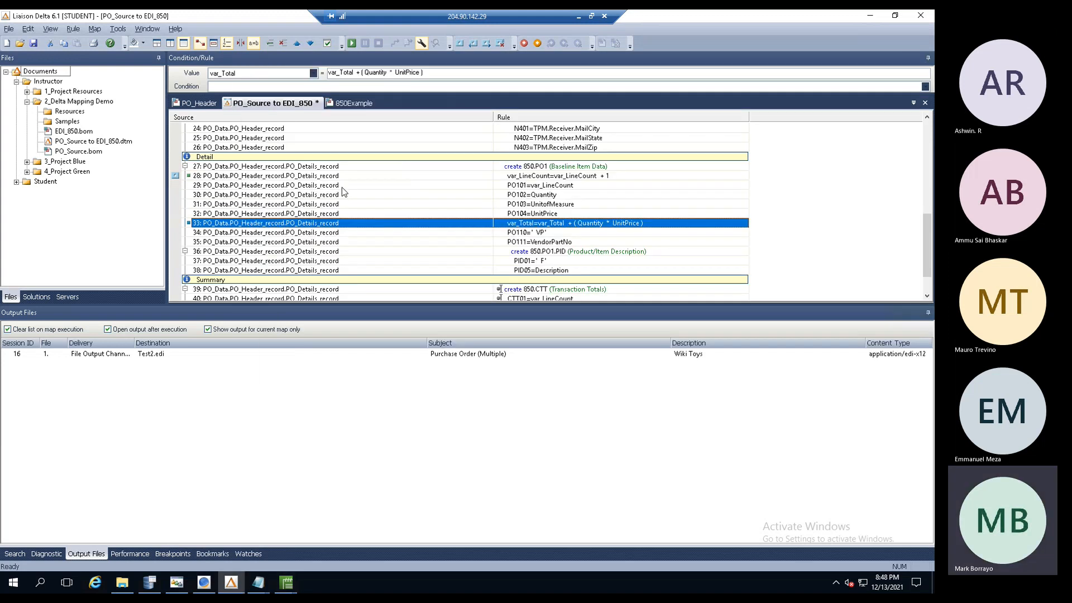
{"action": "left_click", "coordinate": [95, 31]}
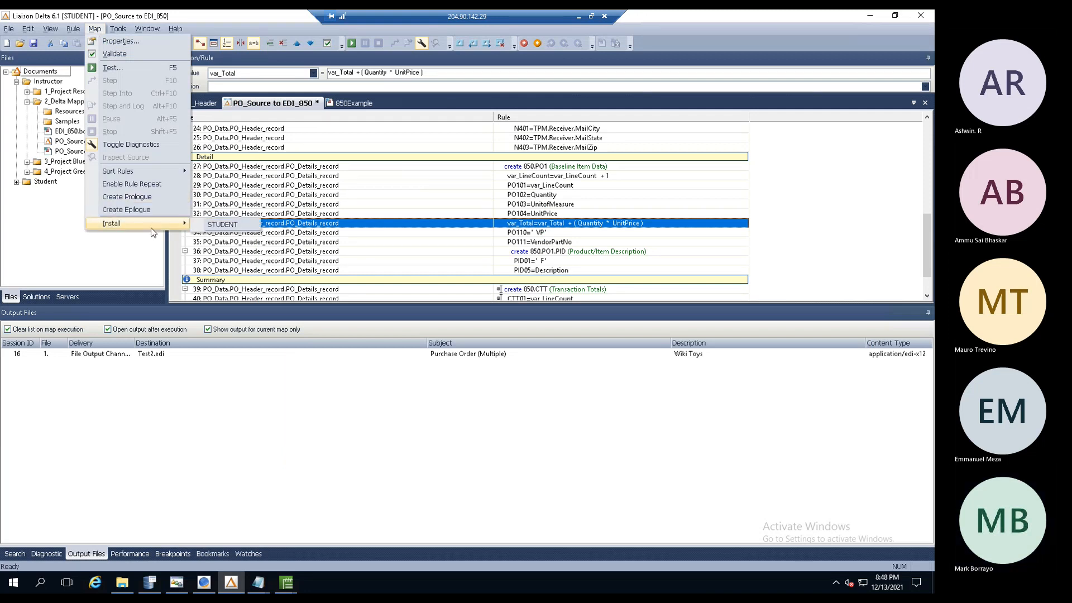
{"action": "left_click", "coordinate": [212, 229]}
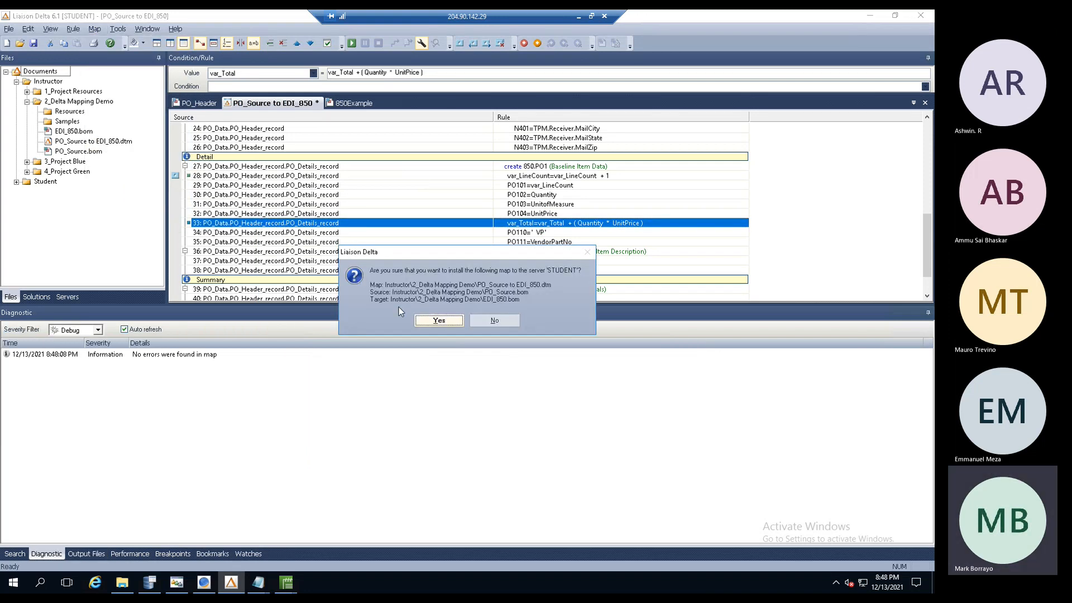
{"action": "left_click", "coordinate": [444, 324]}
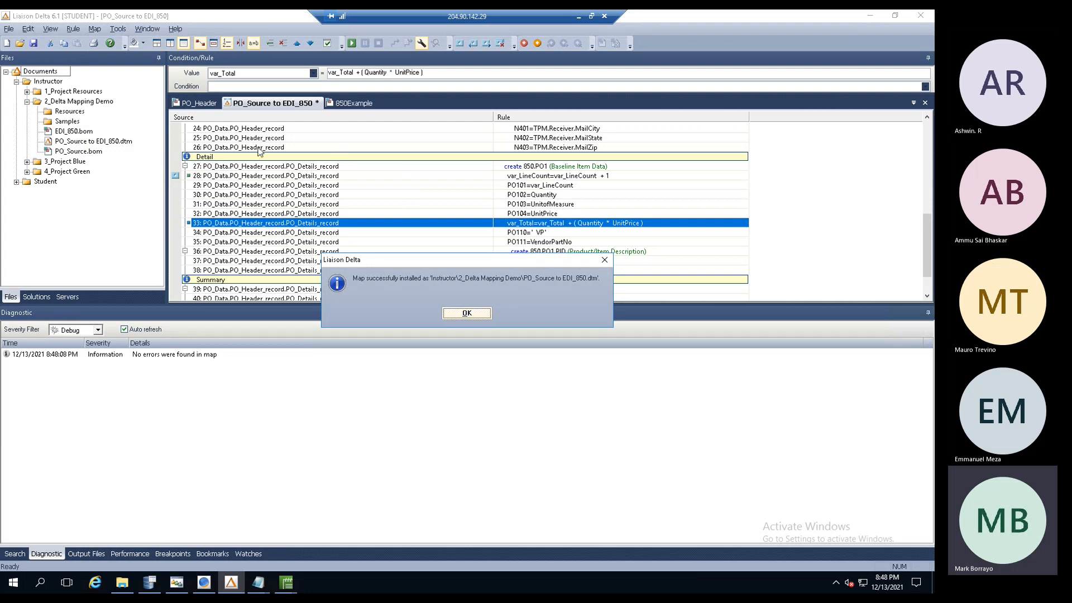
{"action": "left_click", "coordinate": [467, 314]}
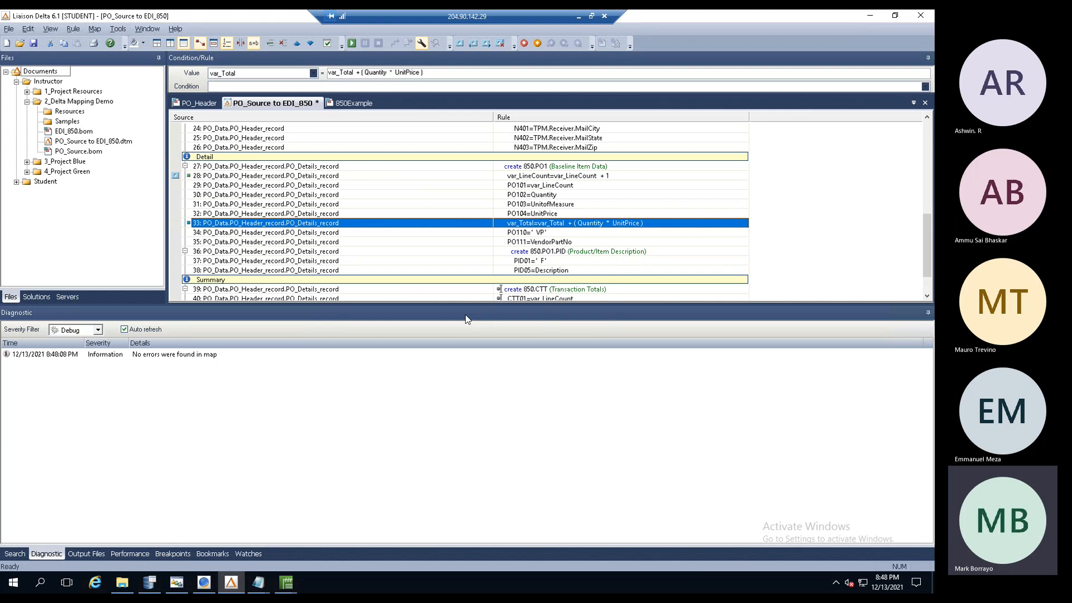
- Restage the PO_Data_File.txt batch and refresh the batch list
{"action": "left_click", "coordinate": [149, 583]}
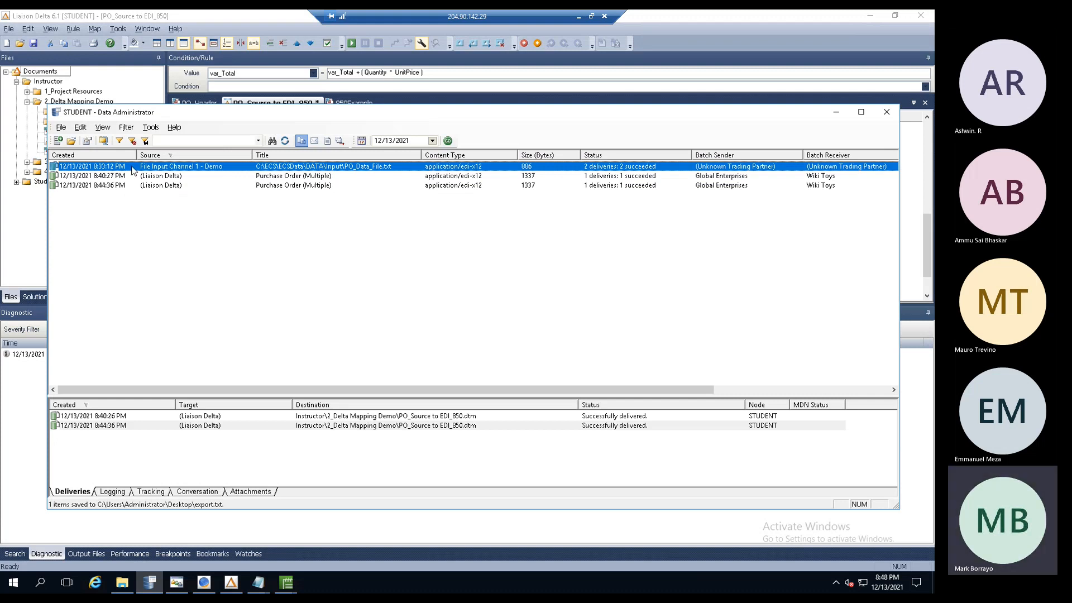
{"action": "right_click", "coordinate": [134, 167]}
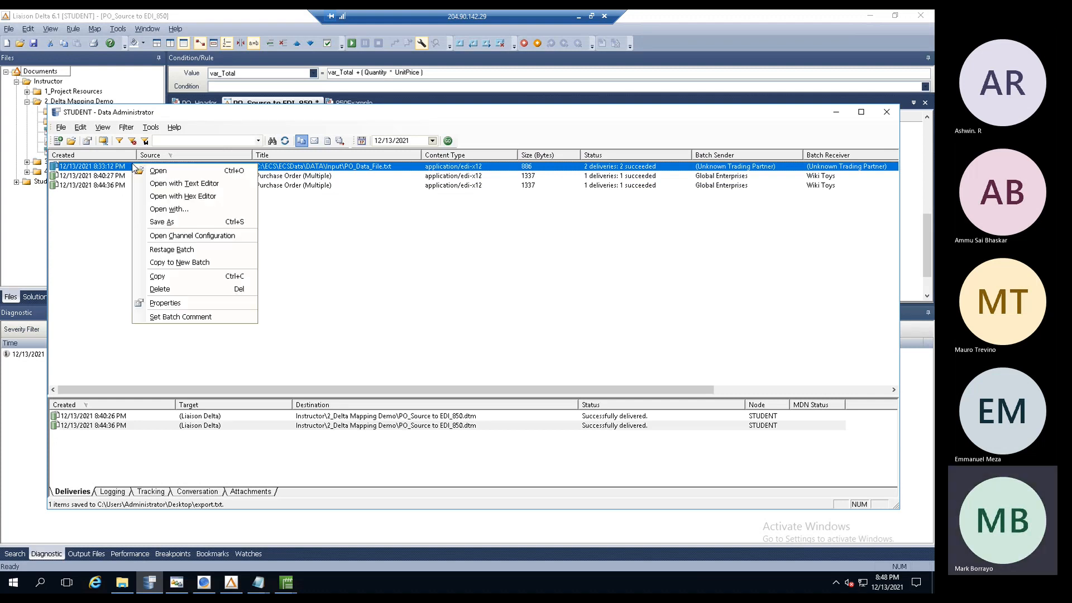
{"action": "left_click", "coordinate": [163, 249]}
{"action": "left_click", "coordinate": [515, 339]}
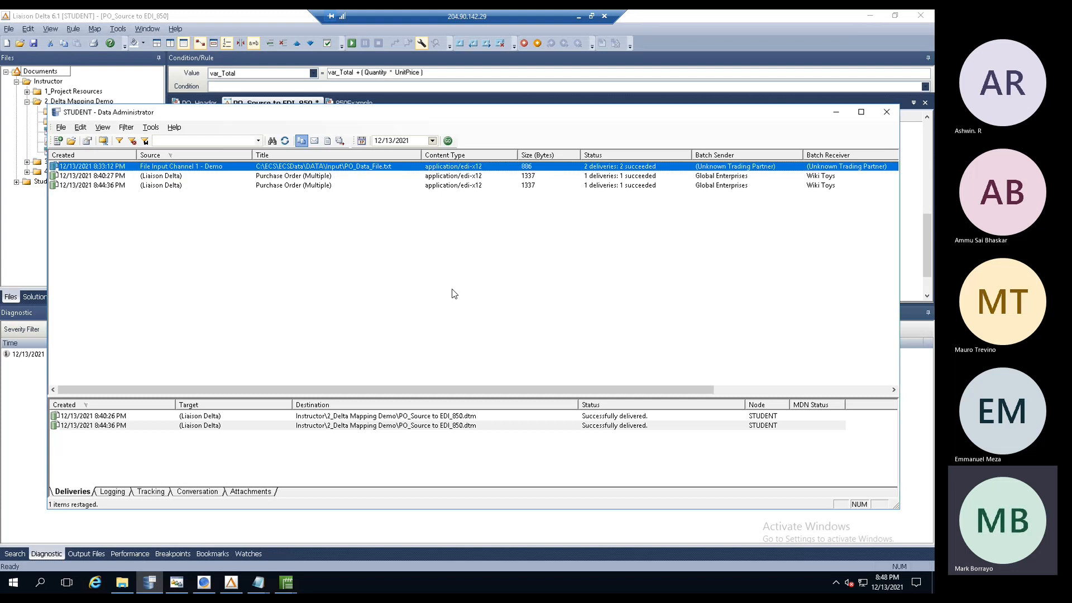
{"action": "left_click", "coordinate": [290, 145]}
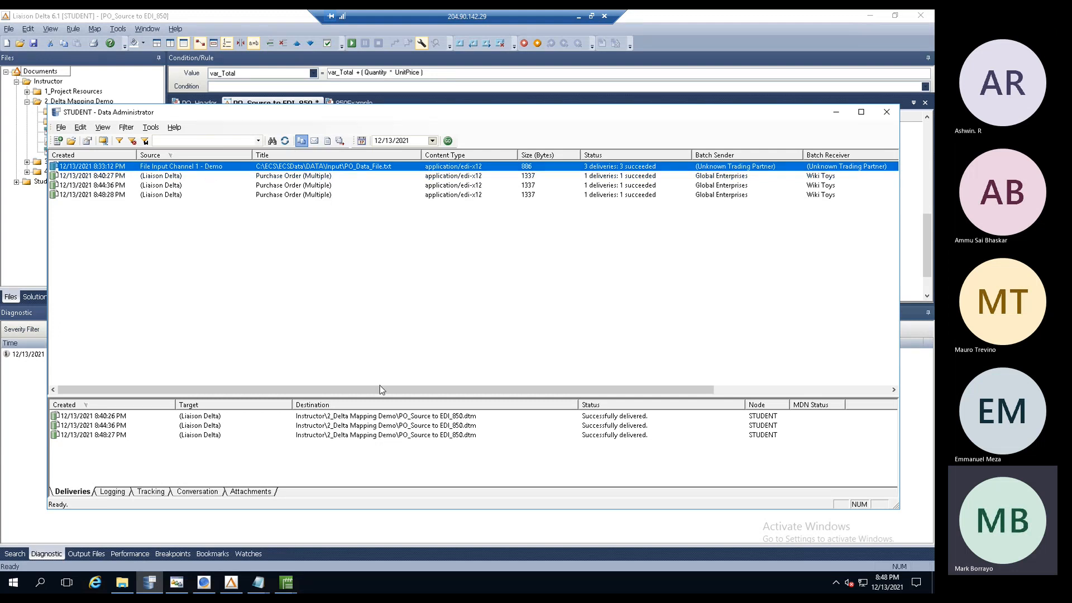
- Compare the deliveries of batches 1003 through 1005, then reselect the original PO_Data_File.txt batch
{"action": "left_click_drag", "start_coordinate": [380, 385], "coordinate": [702, 398]}
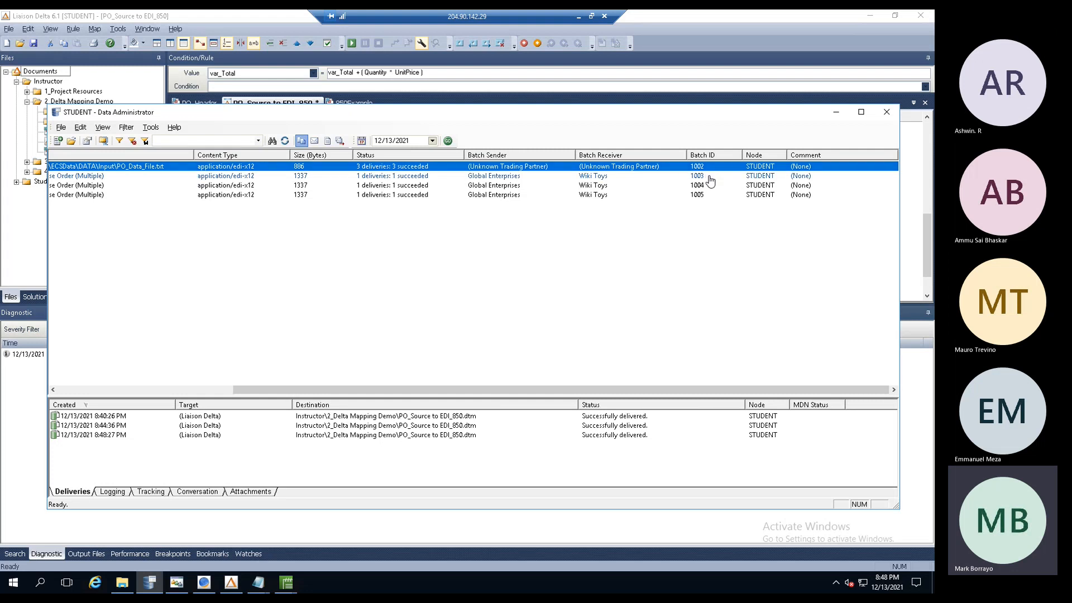
{"action": "key", "text": "Down"}
{"action": "key", "text": "Down"}
{"action": "key", "text": "Down"}
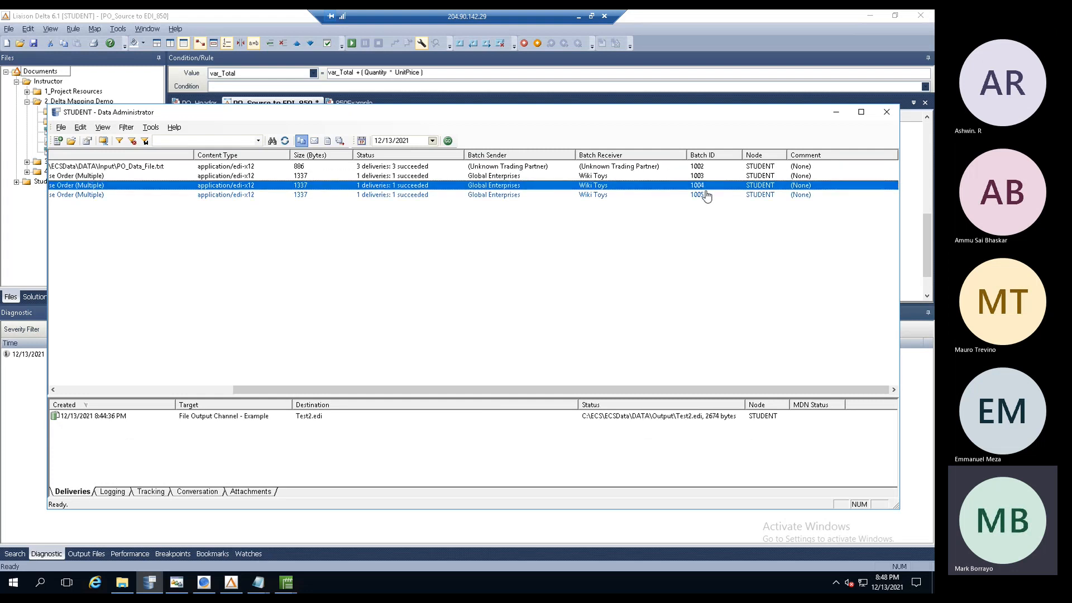
{"action": "left_click", "coordinate": [702, 177]}
{"action": "left_click", "coordinate": [701, 185]}
{"action": "left_click", "coordinate": [702, 195]}
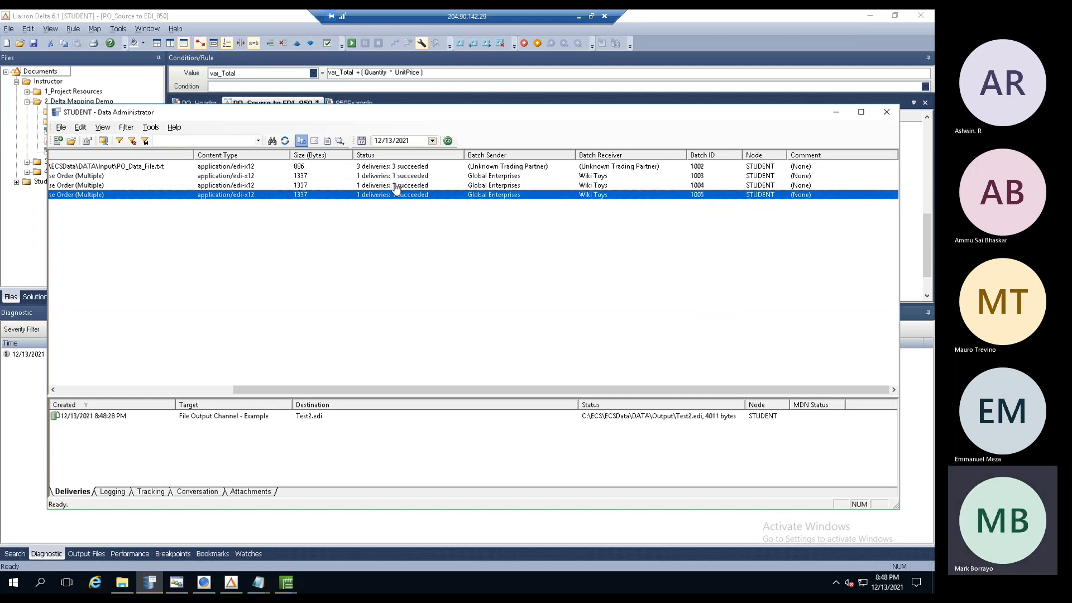
{"action": "left_click_drag", "start_coordinate": [350, 389], "coordinate": [39, 364]}
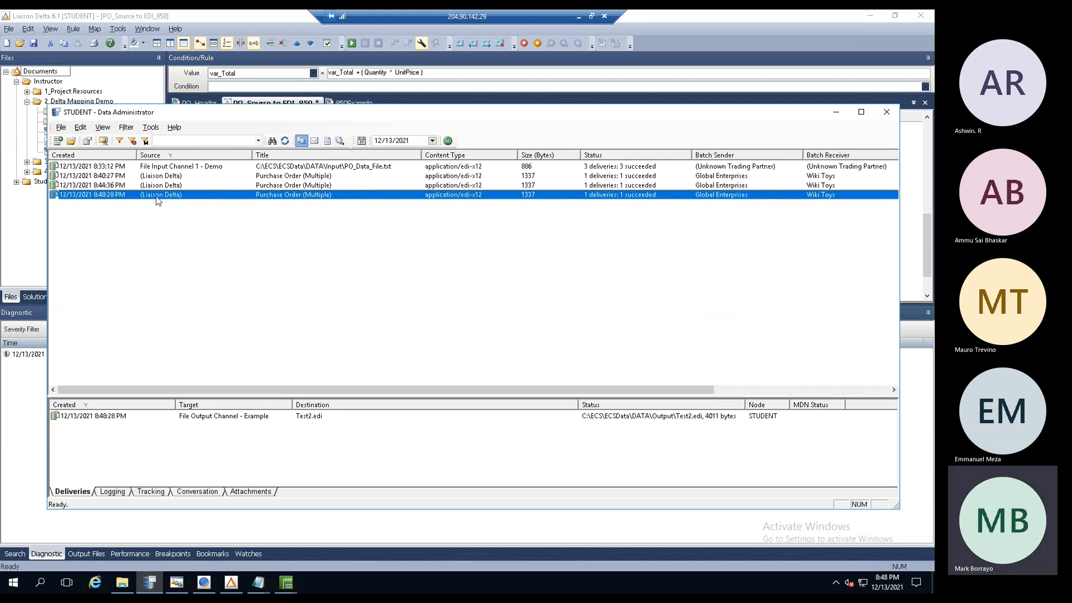
{"action": "left_click", "coordinate": [179, 167]}
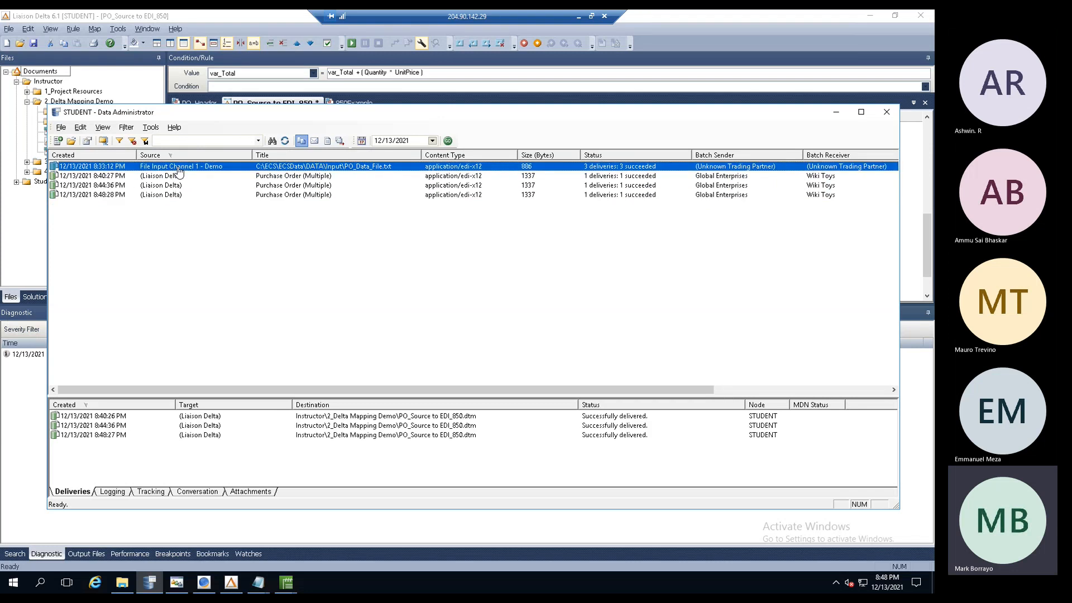
- Copy the original batch to a new batch and open its data in notepad.exe after EDI Notepad fails
{"action": "right_click", "coordinate": [180, 171]}
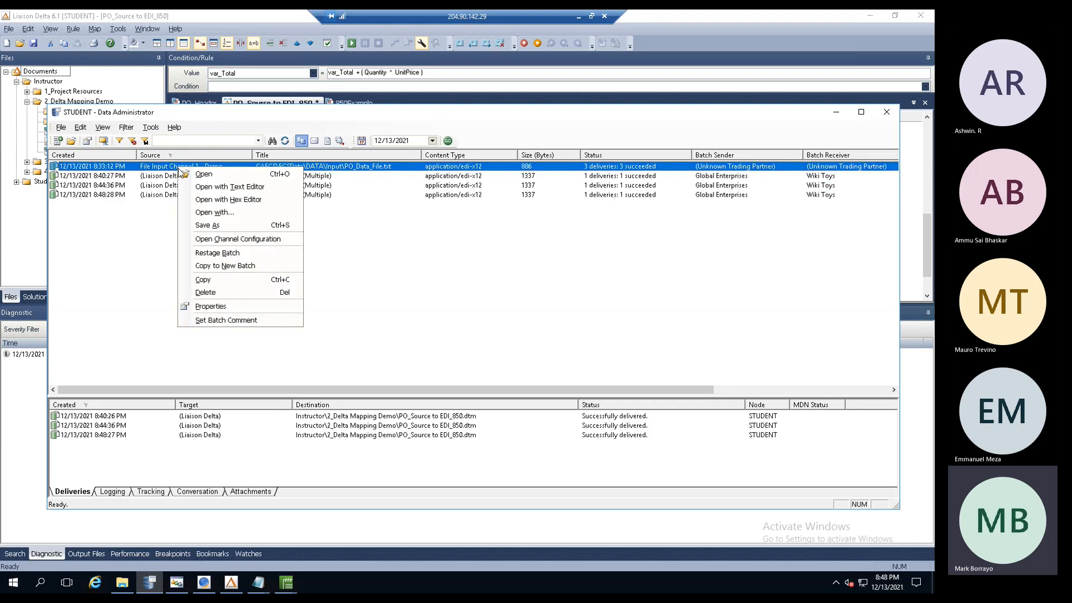
{"action": "left_click", "coordinate": [206, 264]}
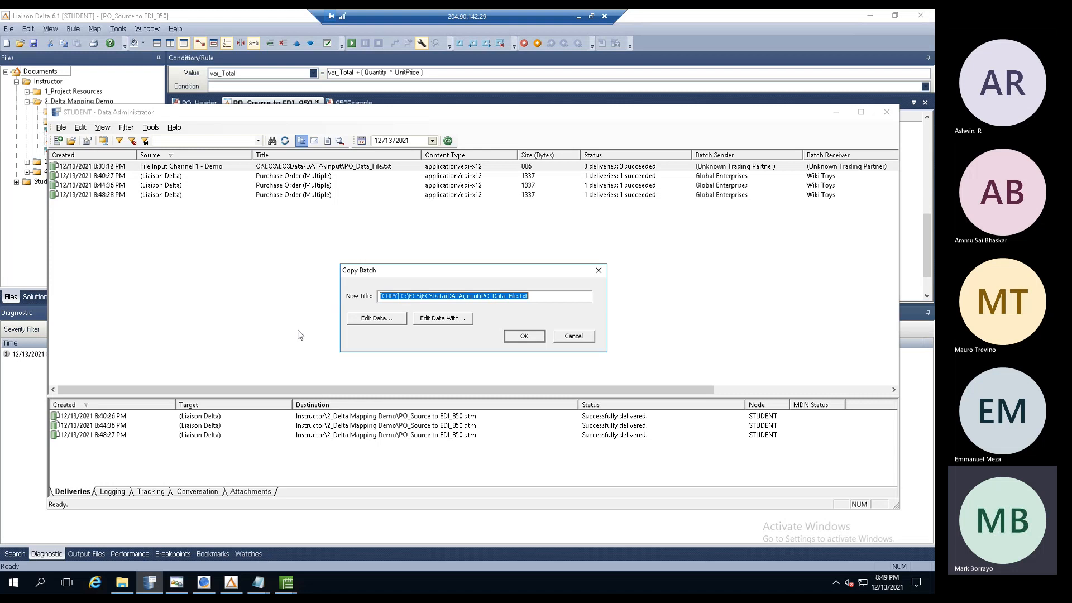
{"action": "left_click", "coordinate": [370, 321]}
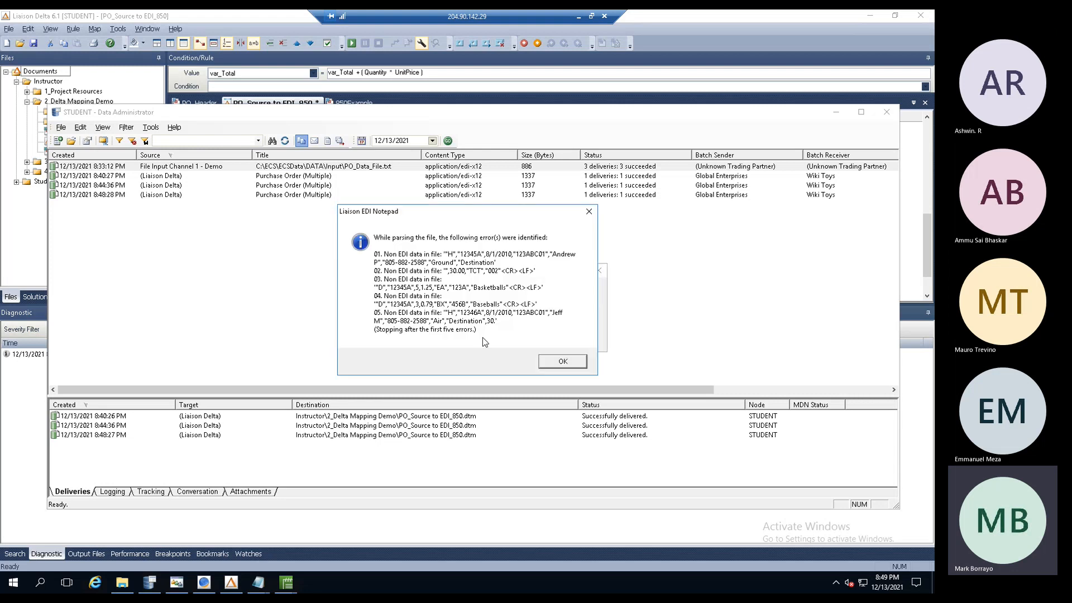
{"action": "left_click", "coordinate": [549, 361]}
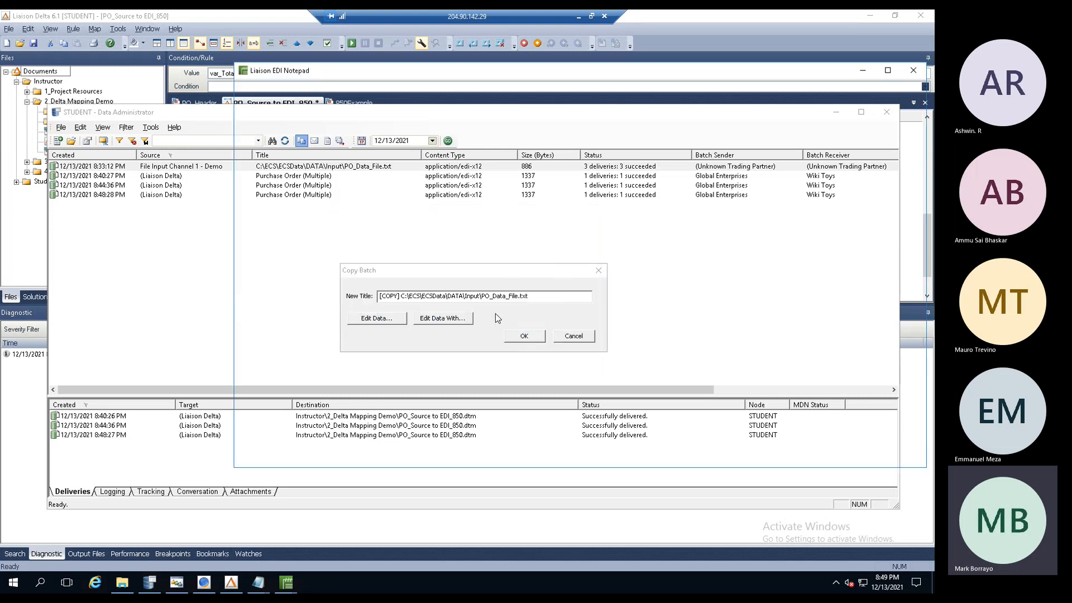
{"action": "left_click", "coordinate": [510, 333]}
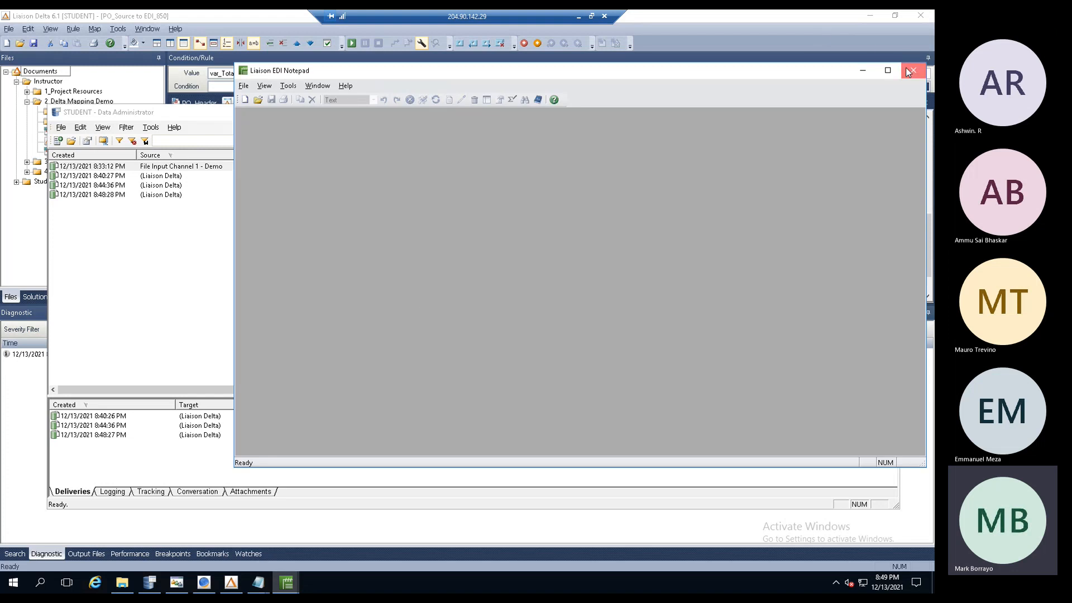
{"action": "left_click", "coordinate": [913, 70]}
{"action": "left_click", "coordinate": [442, 319]}
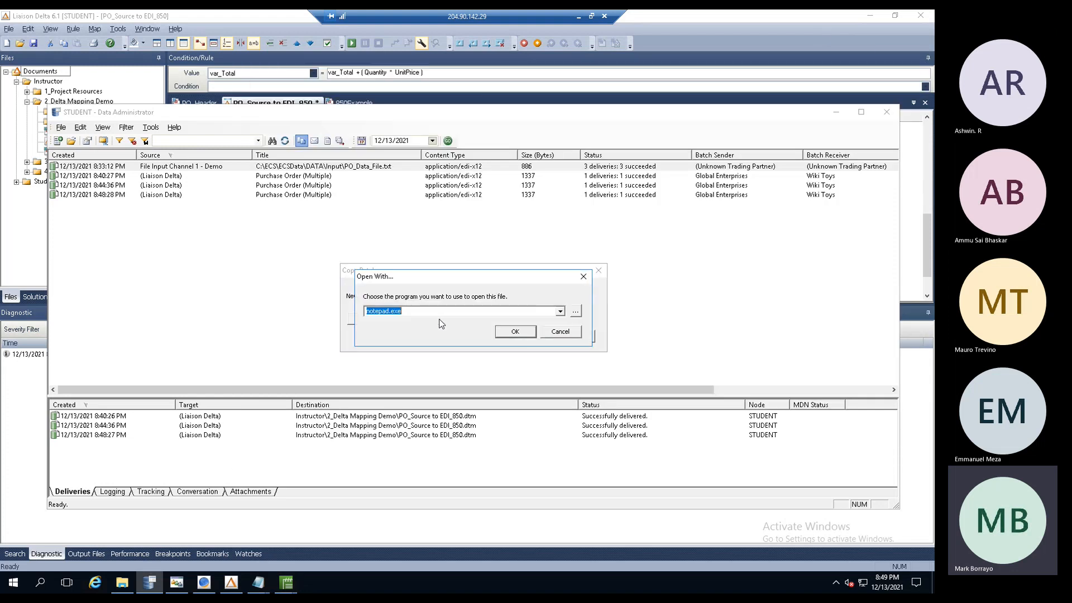
{"action": "left_click", "coordinate": [514, 332]}
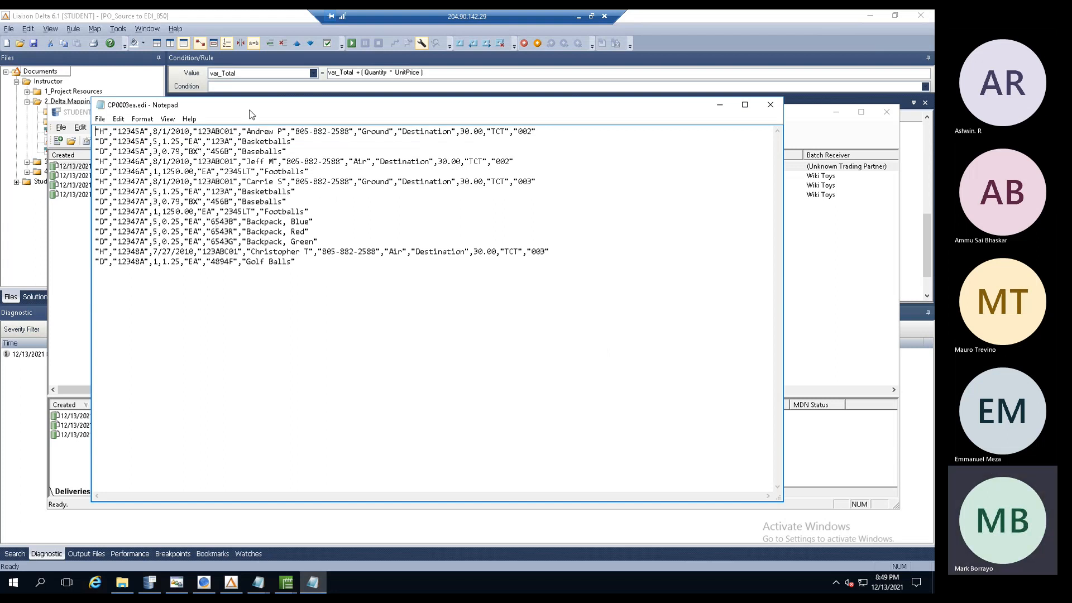
- Change Basketballs to Footballs on line 2 and the BX unit to EA on line 3
{"action": "left_click_drag", "start_coordinate": [250, 114], "coordinate": [254, 121]}
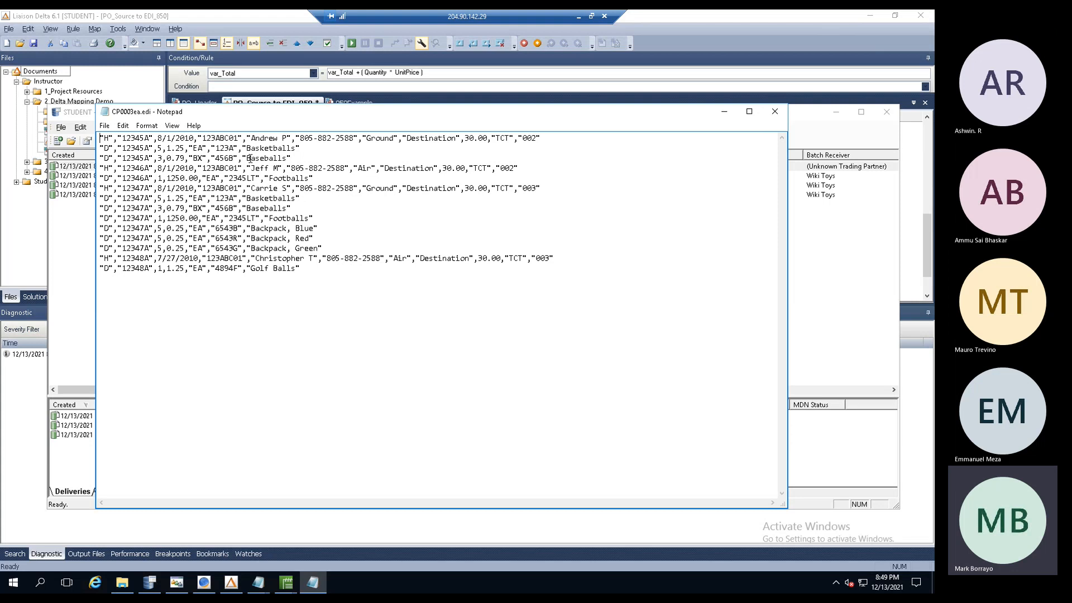
{"action": "left_click", "coordinate": [272, 147]}
{"action": "key", "text": "BackSpace"}
{"action": "key", "text": "BackSpace"}
{"action": "key", "text": "BackSpace"}
{"action": "key", "text": "BackSpace"}
{"action": "key", "text": "BackSpace"}
{"action": "key", "text": "BackSpace"}
{"action": "type", "text": "Foot"}
{"action": "left_click", "coordinate": [136, 158]}
{"action": "left_click", "coordinate": [202, 158]}
{"action": "key", "text": "BackSpace"}
{"action": "key", "text": "BackSpace"}
{"action": "type", "text": "EA"}
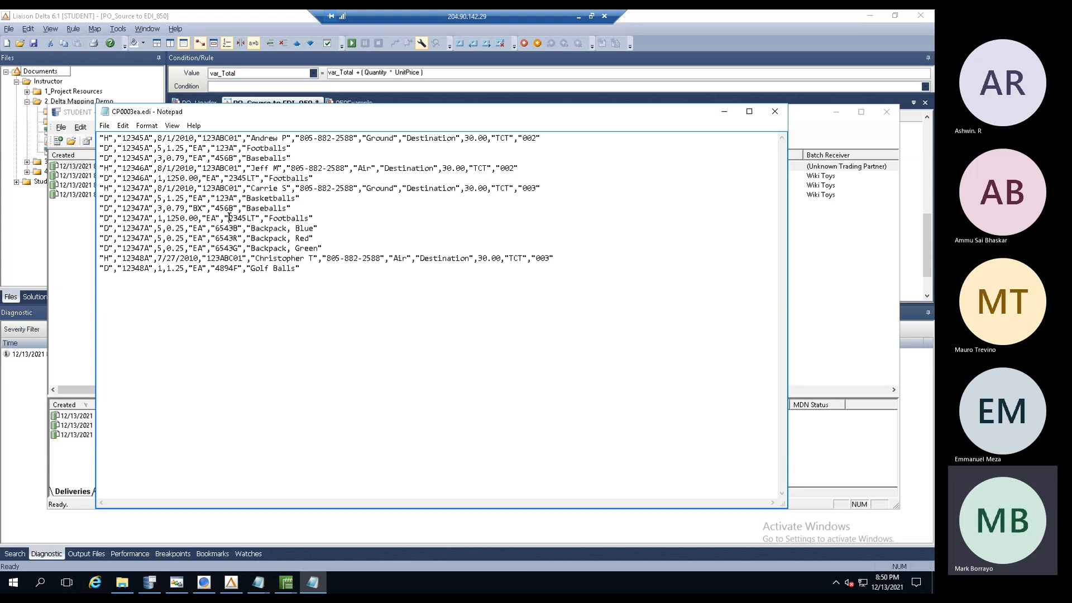
- Change the 12348A order header date from 7/27/2010 to 7/28/2010 and close the data file
{"action": "left_click", "coordinate": [229, 219]}
{"action": "key", "text": "BackSpace"}
{"action": "type", "text": "8"}
{"action": "left_click", "coordinate": [774, 113]}
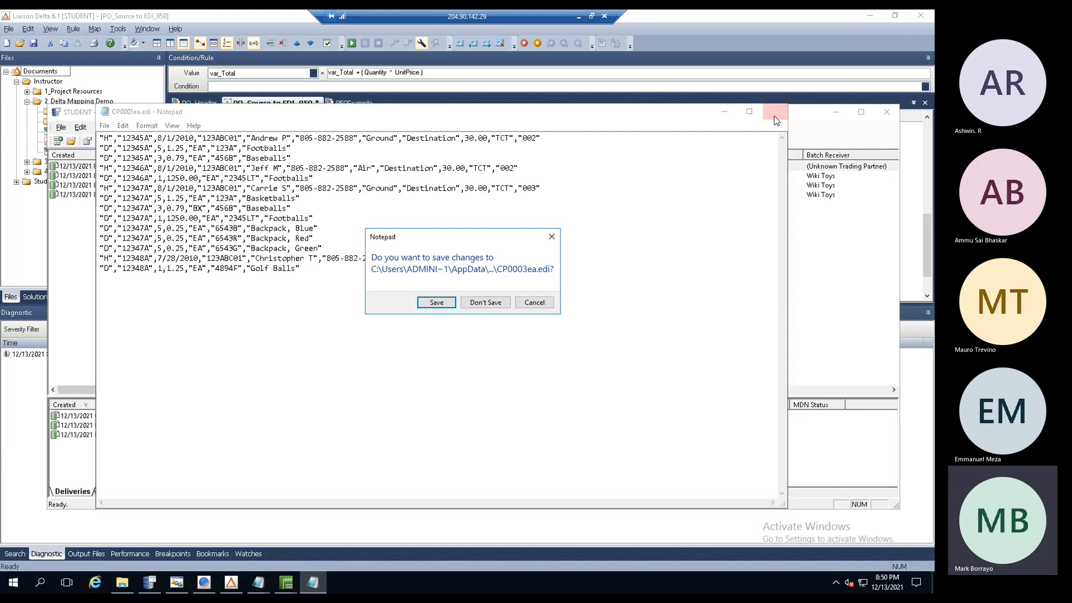
- Save the edited data file and confirm copying it into a new batch
{"action": "left_click", "coordinate": [433, 304]}
{"action": "left_click_drag", "start_coordinate": [534, 296], "coordinate": [321, 316]}
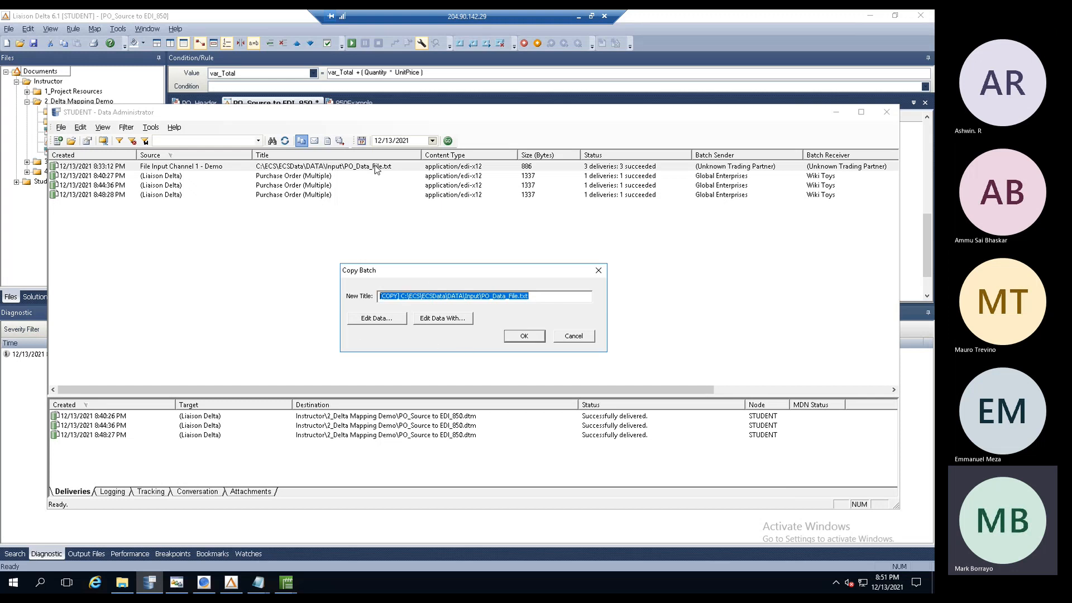
{"action": "left_click", "coordinate": [511, 338]}
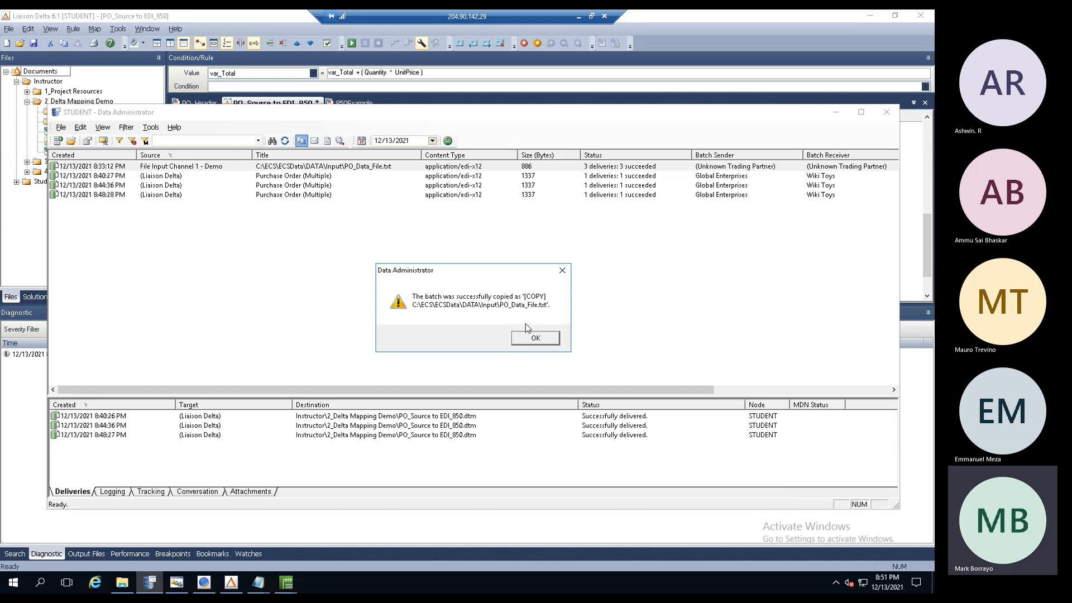
{"action": "left_click", "coordinate": [533, 340]}
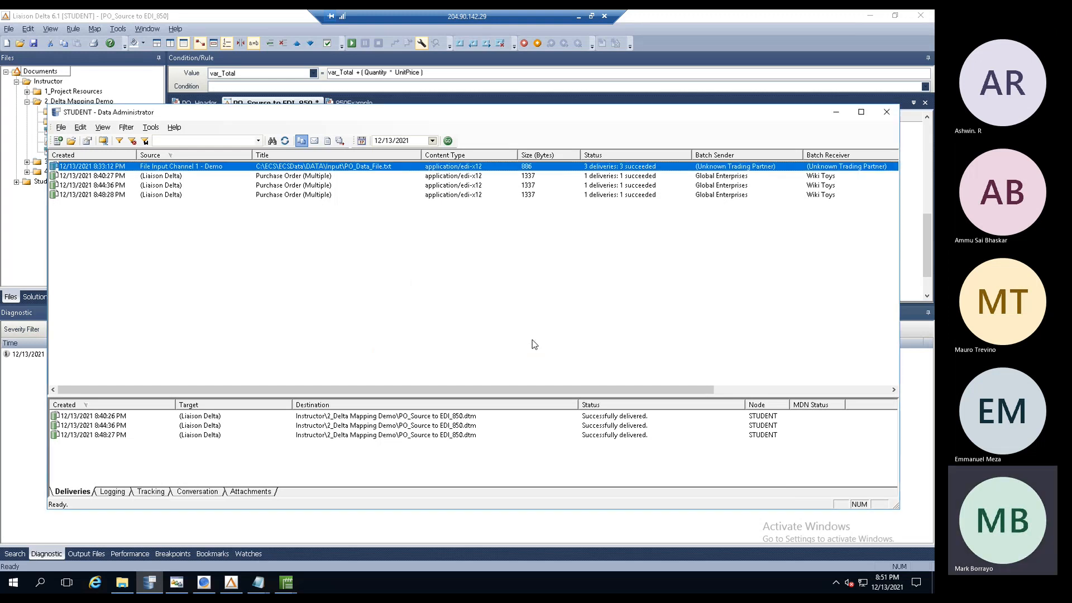
- Refresh and sort batches by creation time, then check the newest purchase order's Test2.edi delivery
{"action": "left_click", "coordinate": [288, 144]}
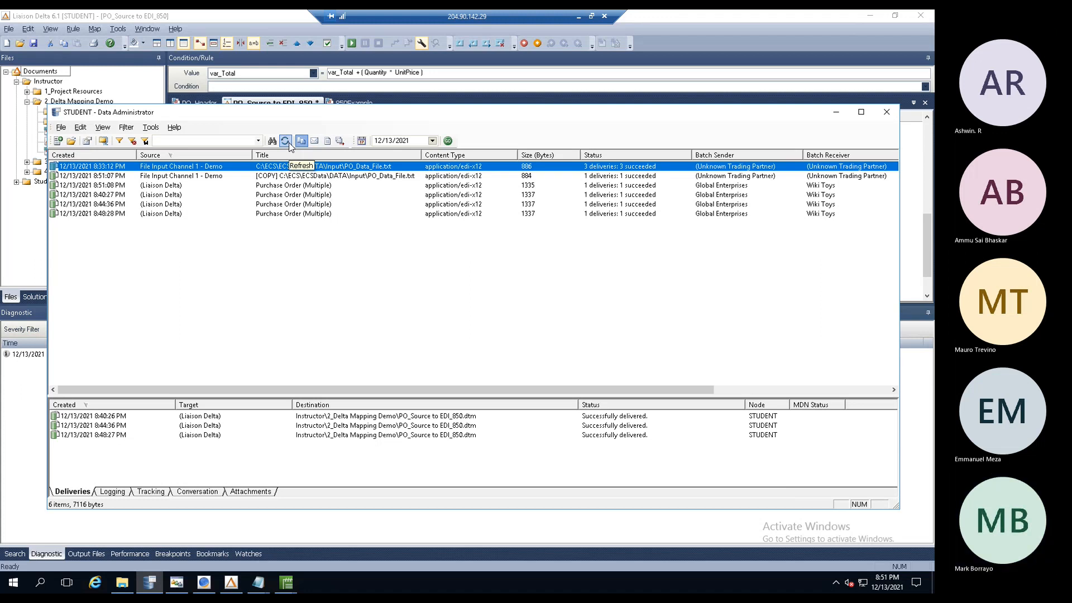
{"action": "left_click", "coordinate": [96, 157]}
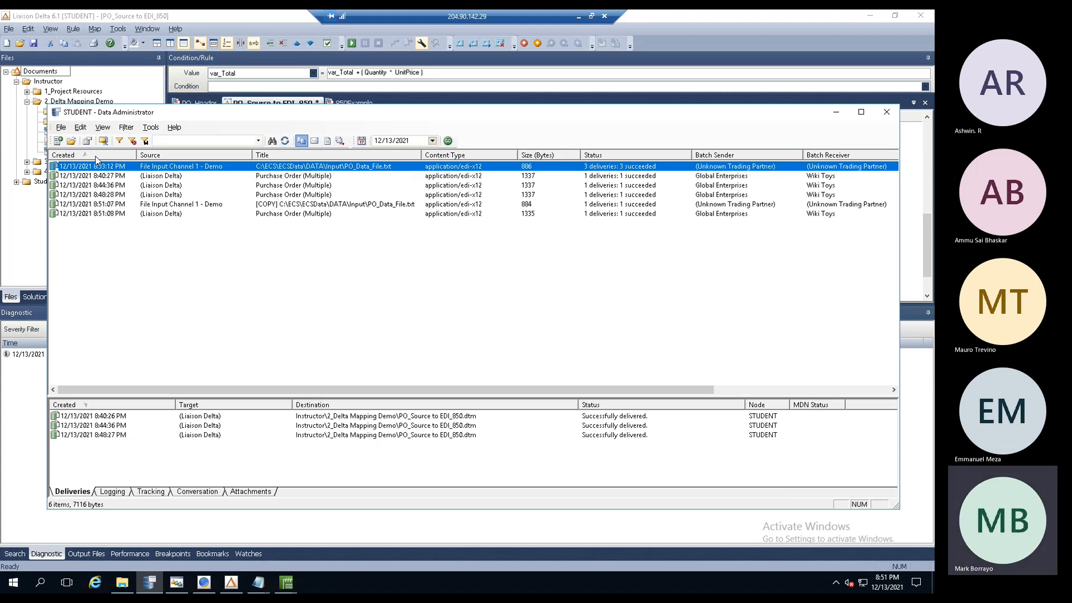
{"action": "left_click", "coordinate": [363, 205]}
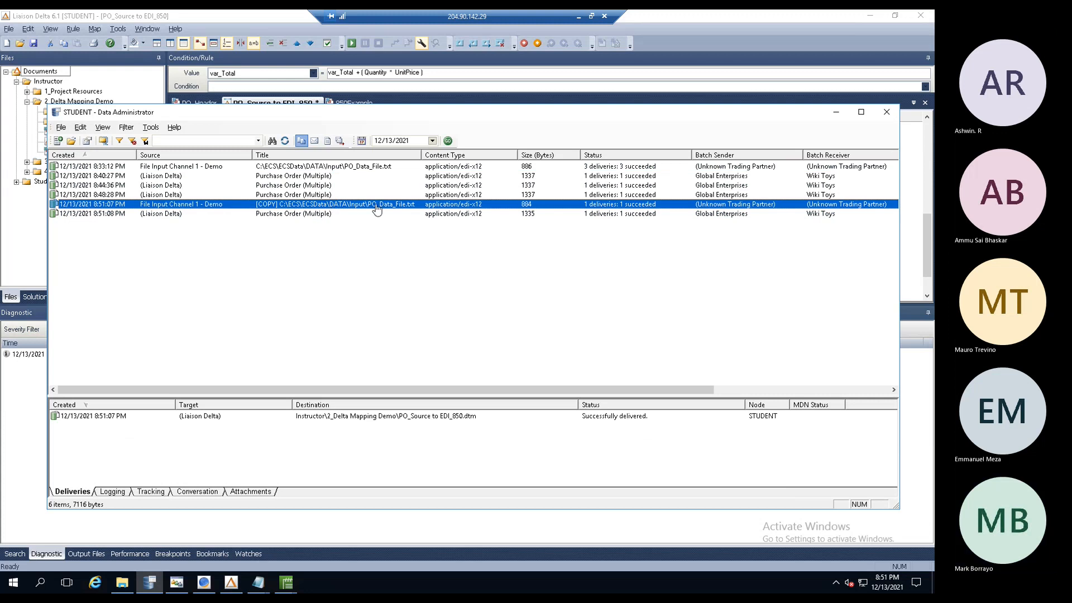
{"action": "left_click_drag", "start_coordinate": [474, 389], "coordinate": [757, 388]}
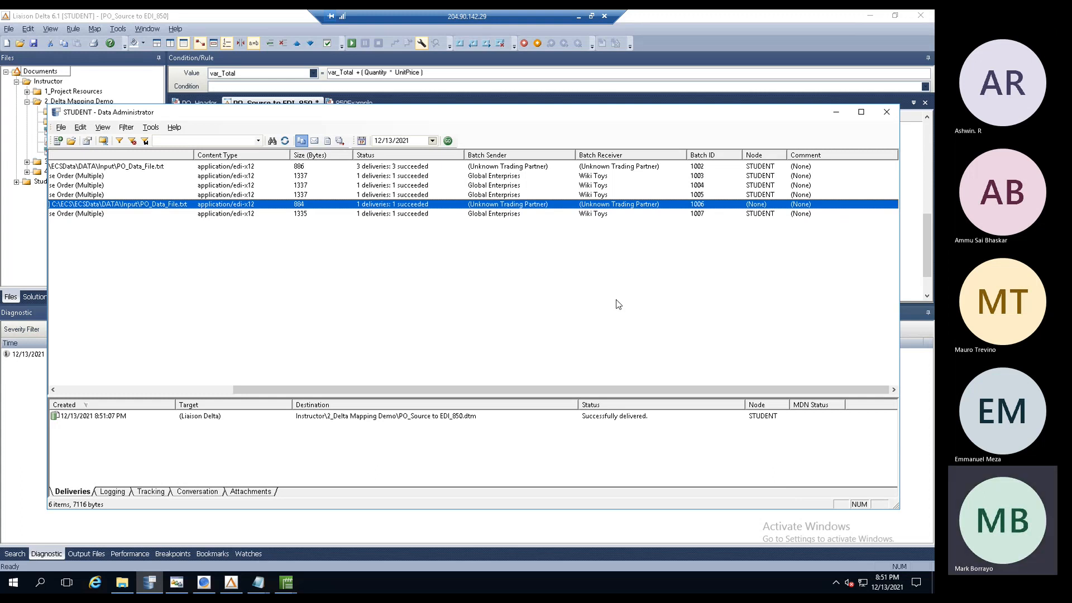
{"action": "left_click_drag", "start_coordinate": [465, 383], "coordinate": [216, 367]}
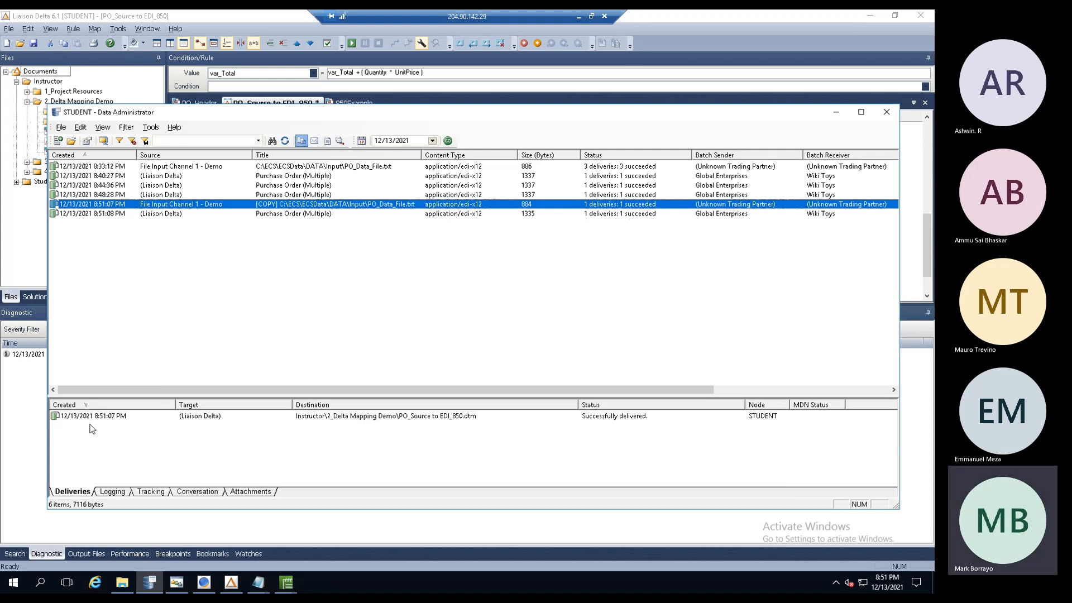
{"action": "left_click", "coordinate": [155, 216]}
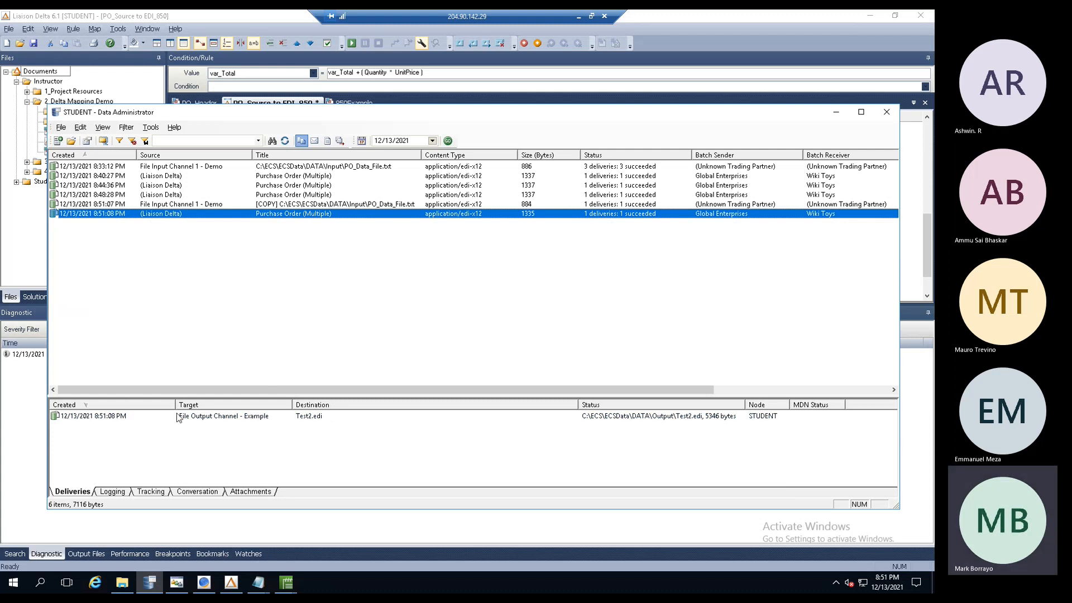
{"action": "double_click", "coordinate": [279, 221]}
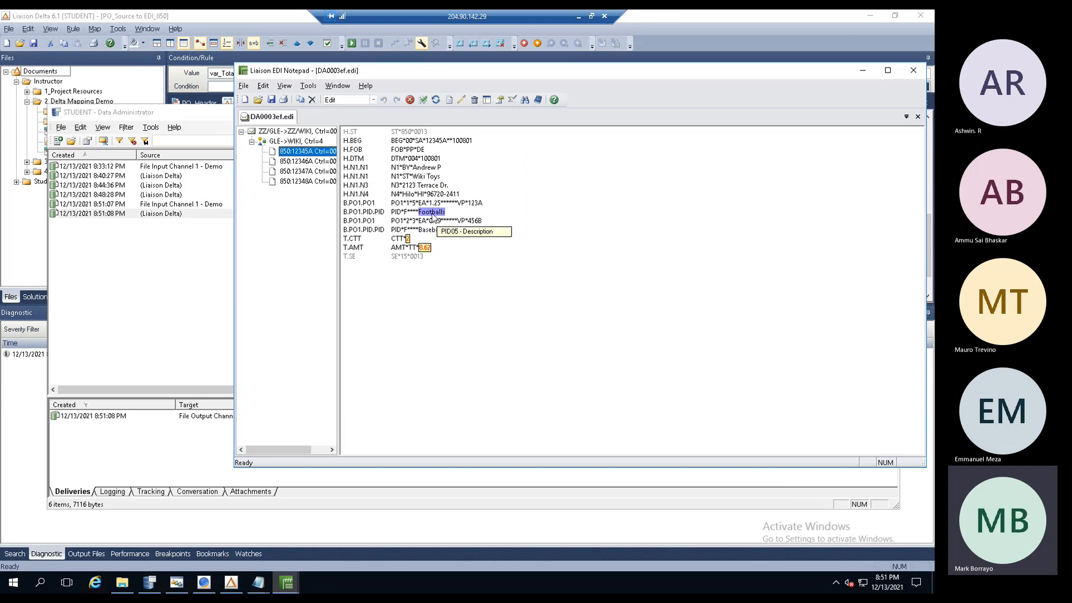
{"action": "left_click", "coordinate": [308, 161]}
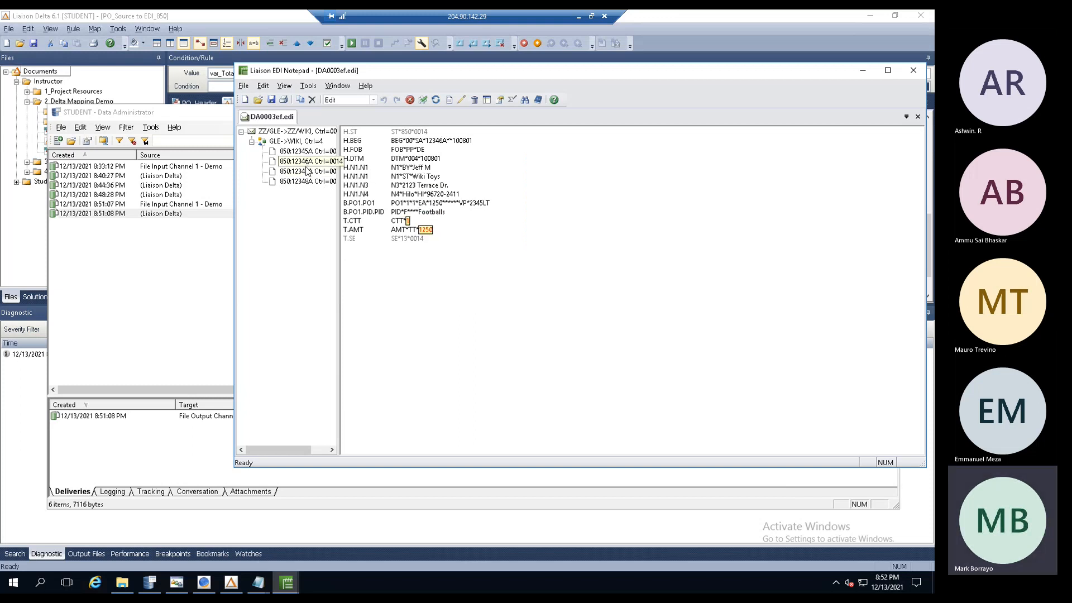
{"action": "left_click", "coordinate": [912, 71]}
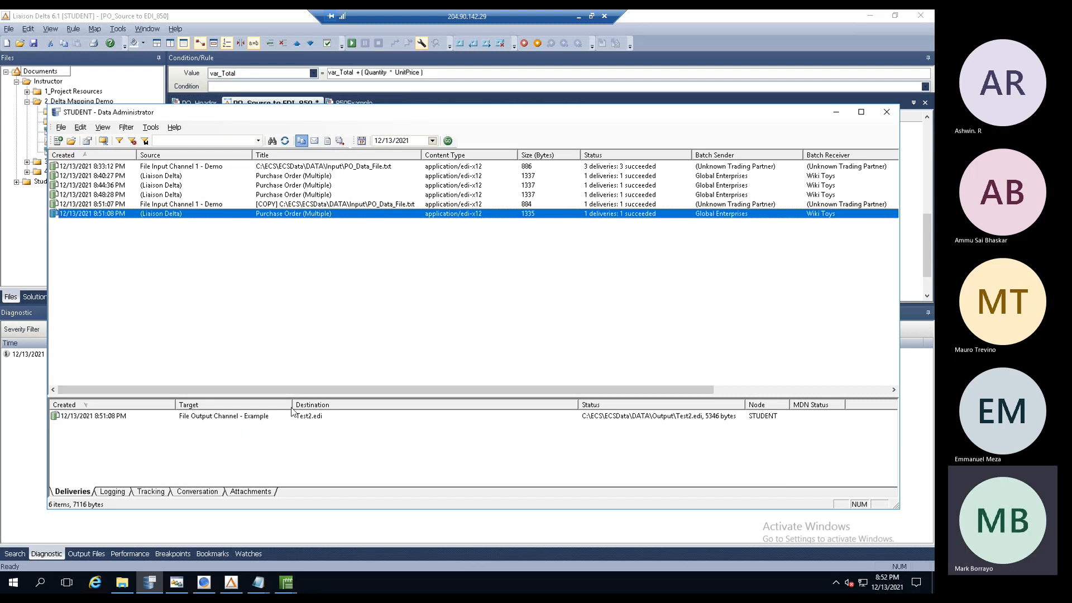
- Show the File Output Channel - Example settings and copy its base path C:\ECS\ECSData\DATA\Output
{"action": "left_click", "coordinate": [212, 586]}
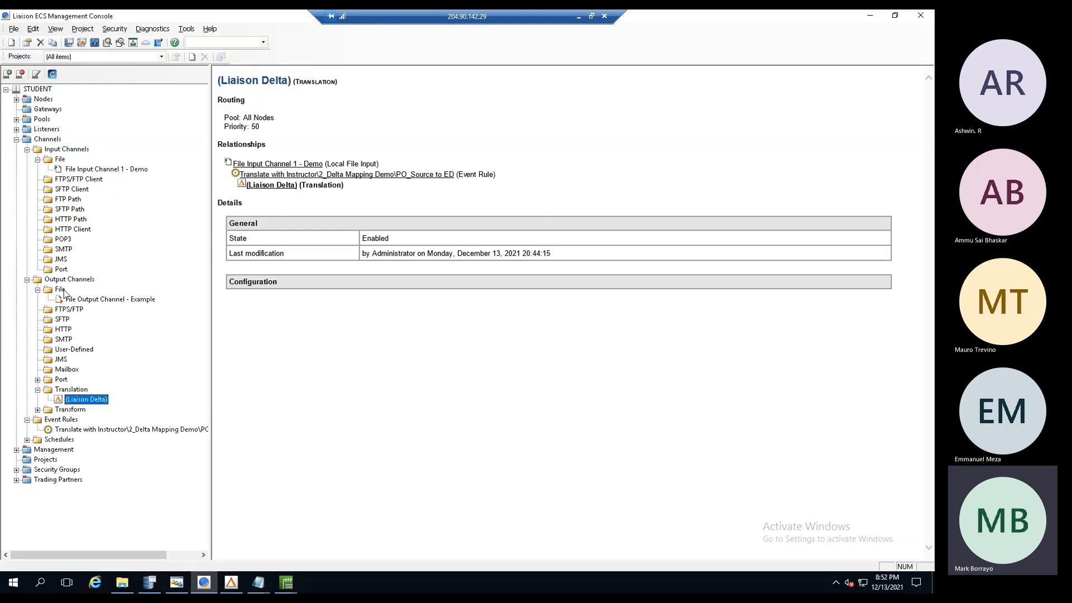
{"action": "left_click", "coordinate": [88, 300]}
{"action": "left_click_drag", "start_coordinate": [485, 279], "coordinate": [366, 277]}
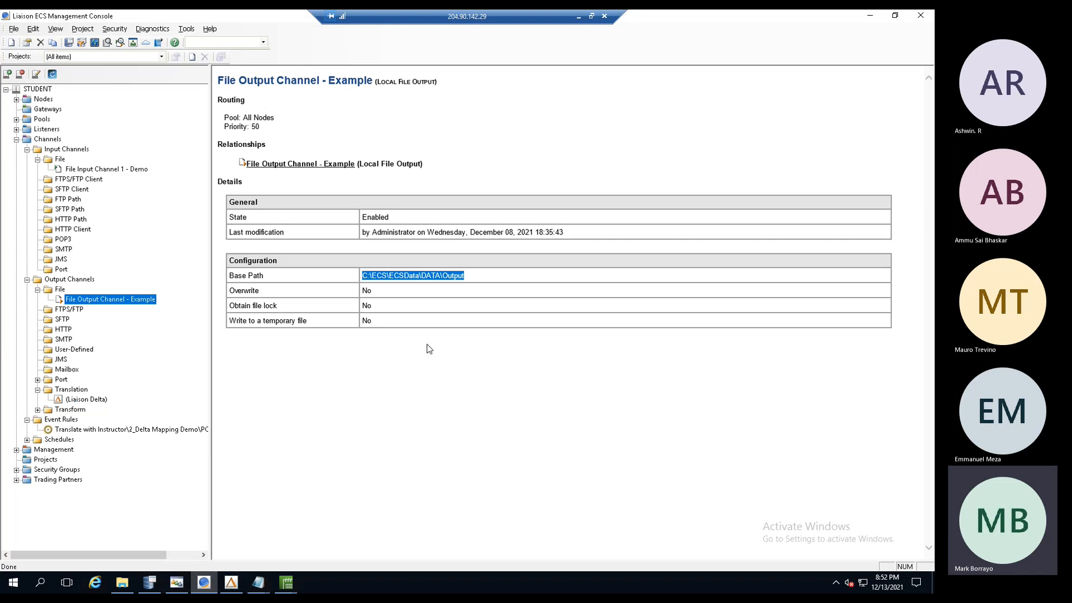
- Open the Output folder, view Test2.edi in the EDI viewer, then close both windows
{"action": "left_click", "coordinate": [40, 583]}
{"action": "key", "text": "ctrl+v"}
{"action": "key", "text": "Return"}
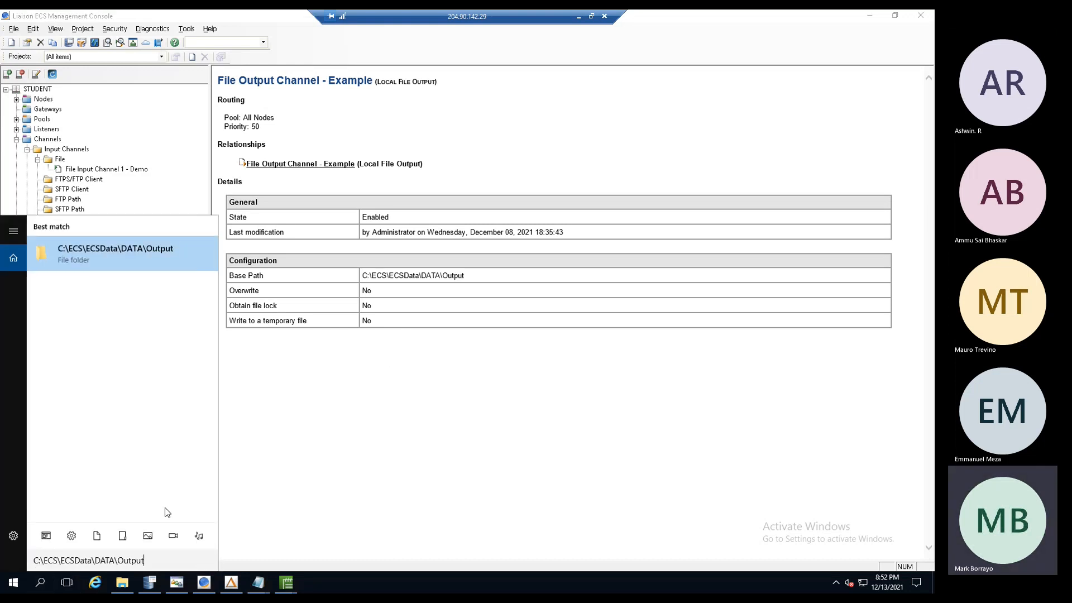
{"action": "left_click_drag", "start_coordinate": [188, 18], "coordinate": [361, 125]}
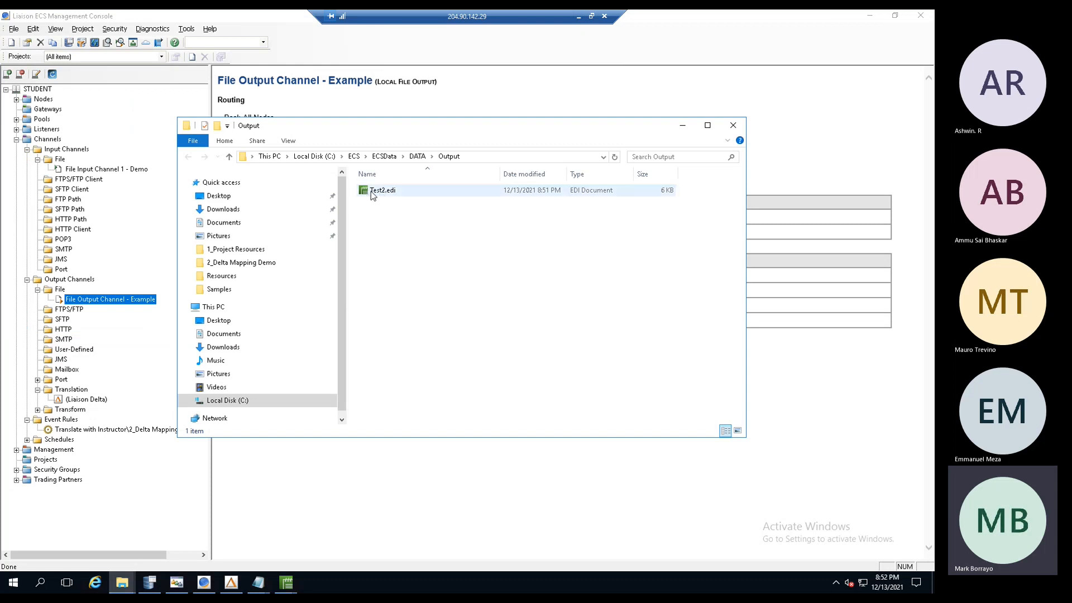
{"action": "double_click", "coordinate": [377, 192]}
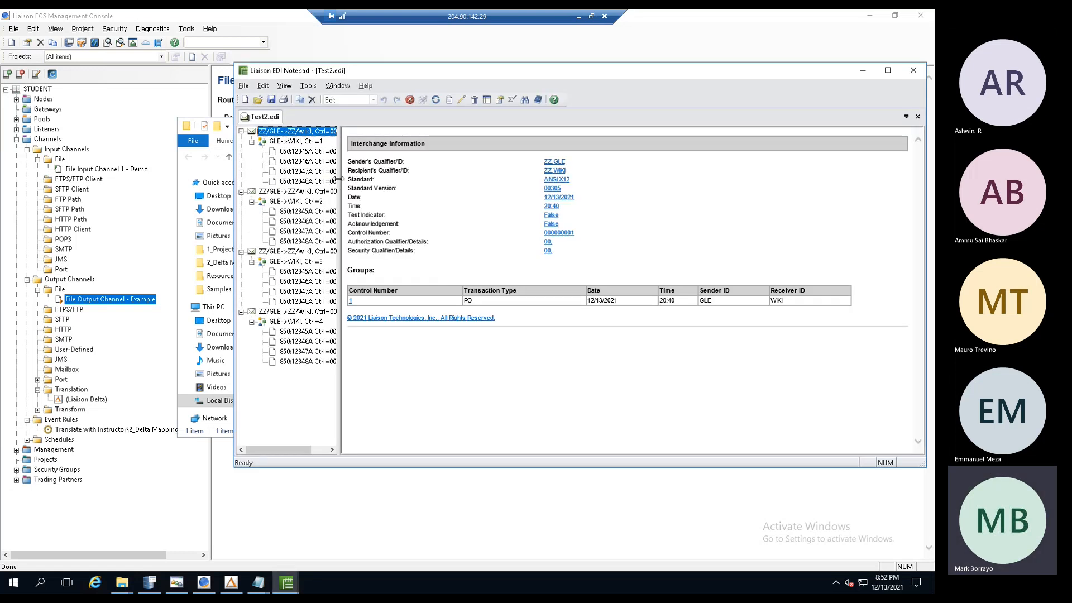
{"action": "left_click_drag", "start_coordinate": [340, 178], "coordinate": [454, 177]}
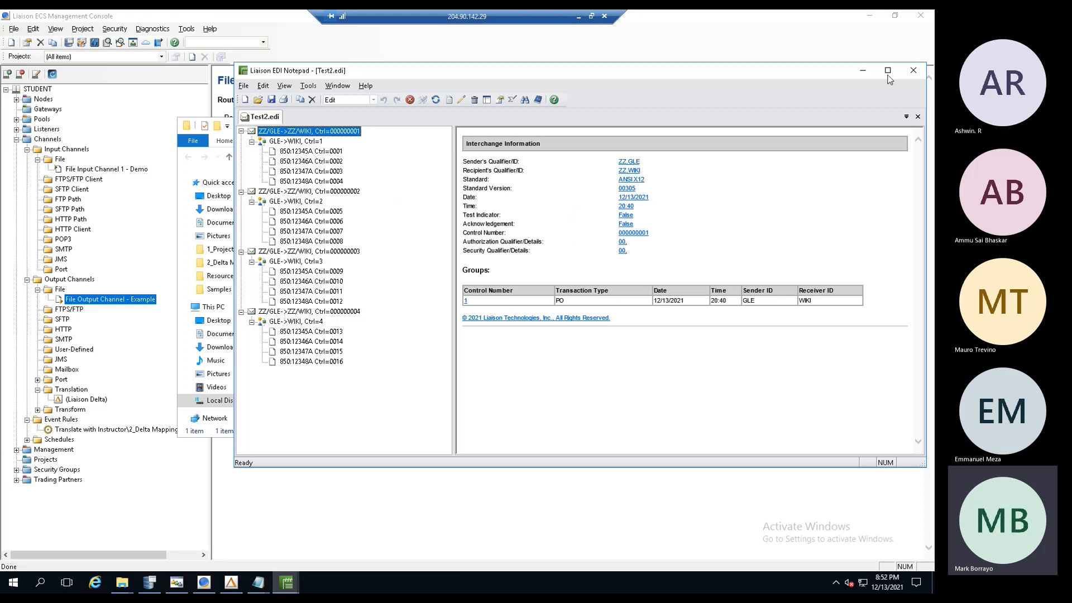
{"action": "left_click", "coordinate": [914, 70]}
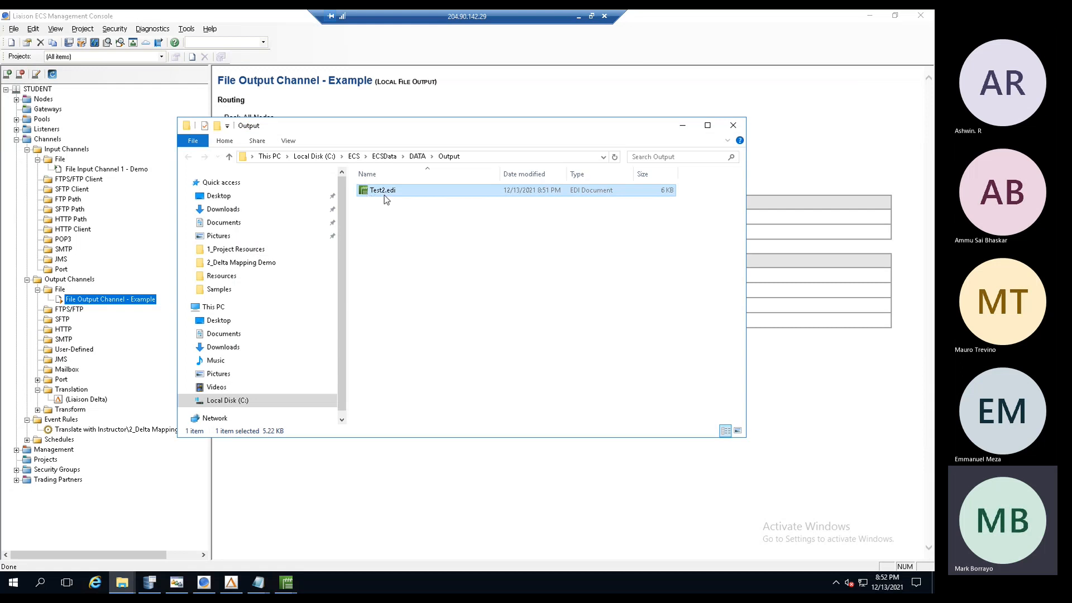
{"action": "left_click", "coordinate": [733, 126]}
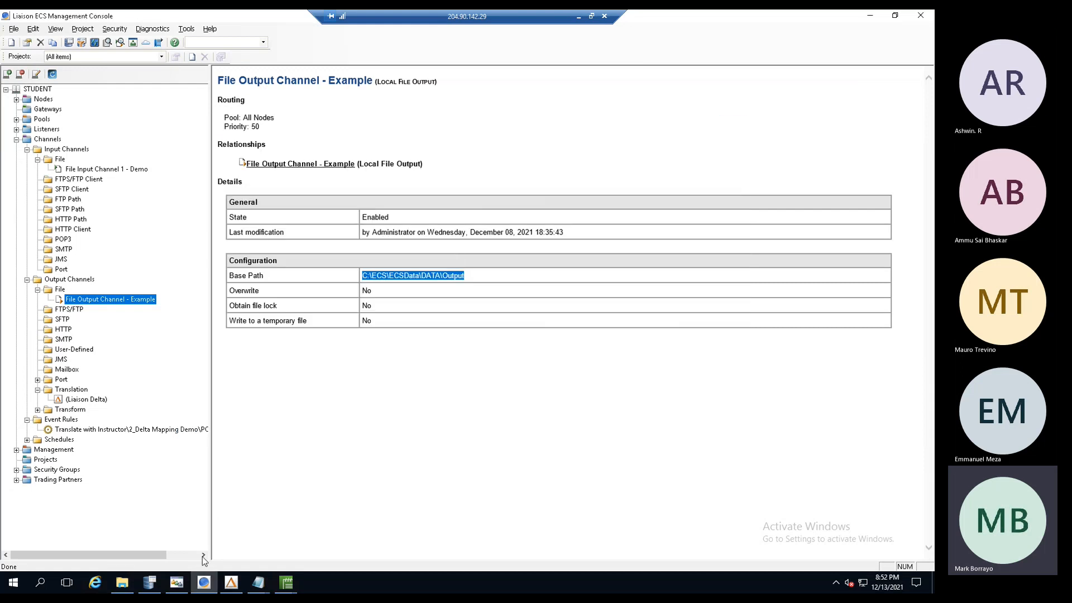
- Change Wiki Toys' delivery file name from Test2 to 850_ followed by the batch ID variable
{"action": "left_click", "coordinate": [175, 584]}
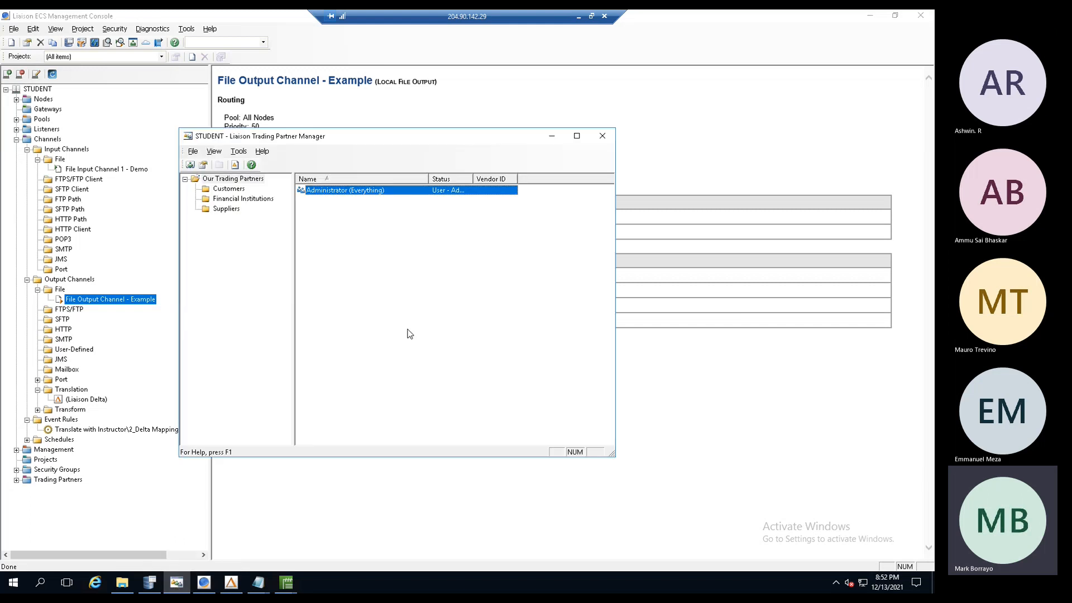
{"action": "left_click", "coordinate": [229, 189]}
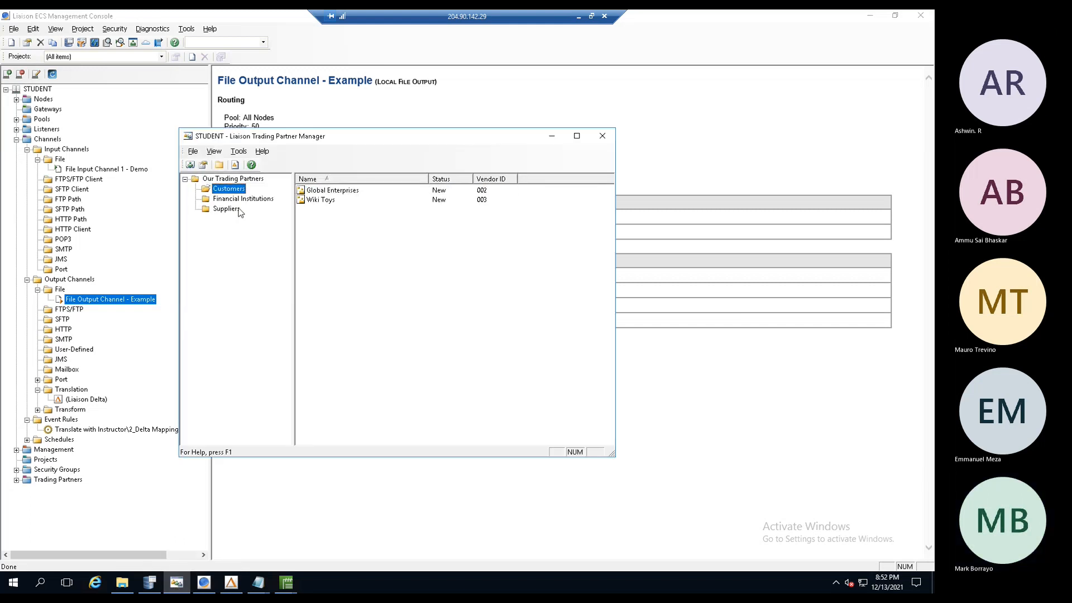
{"action": "double_click", "coordinate": [314, 201]}
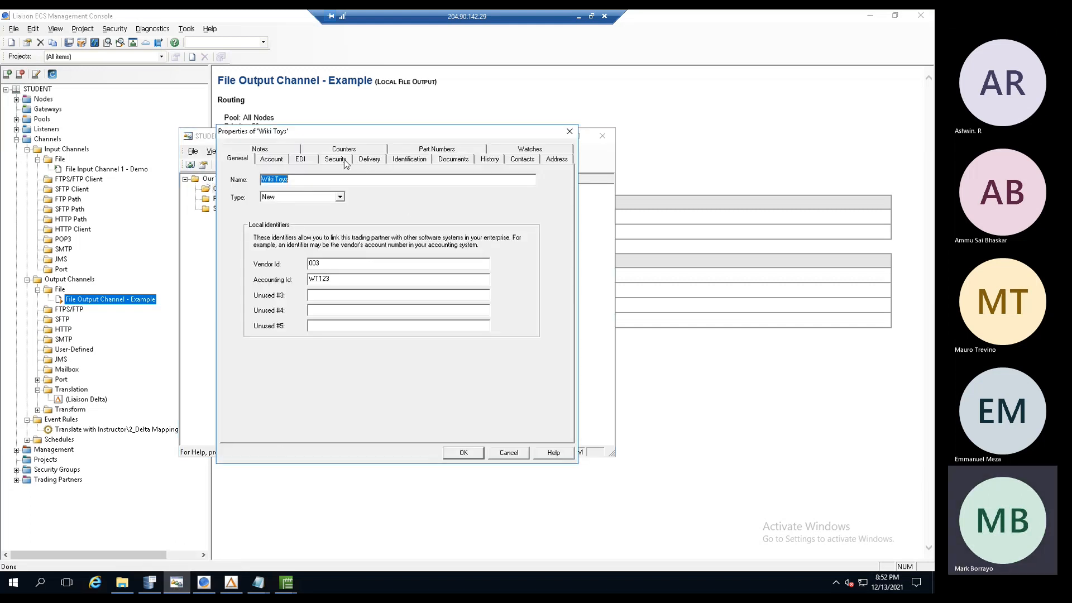
{"action": "left_click", "coordinate": [369, 159]}
{"action": "left_click", "coordinate": [277, 207]}
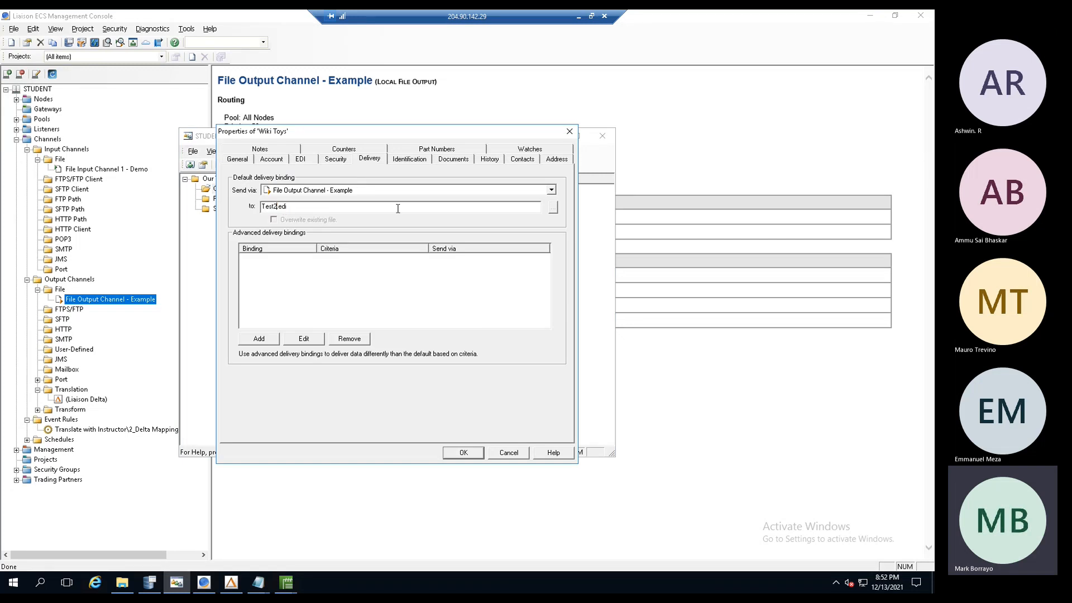
{"action": "key", "text": "BackSpace"}
{"action": "key", "text": "BackSpace"}
{"action": "key", "text": "BackSpace"}
{"action": "key", "text": "BackSpace"}
{"action": "type", "text": "850_${batch-id"}
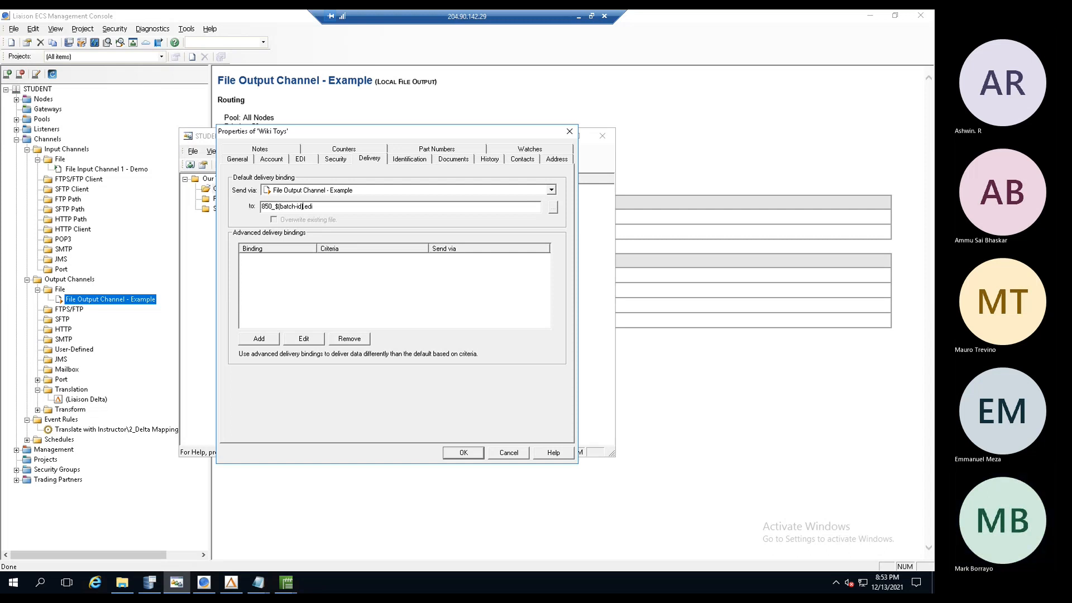
{"action": "left_click", "coordinate": [457, 454]}
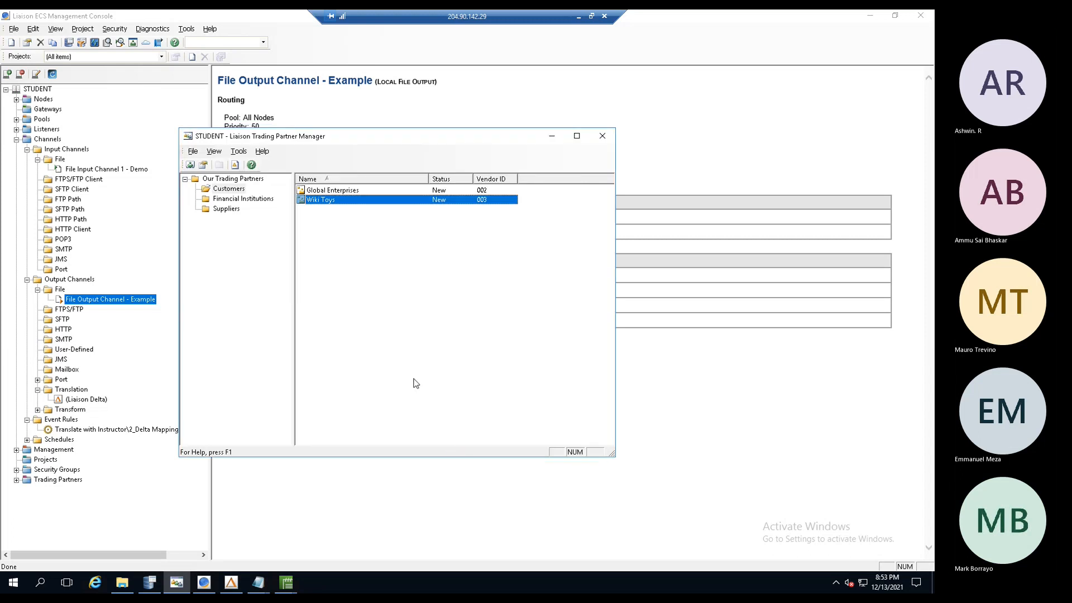
- Verify the saved Wiki Toys delivery file name and close Trading Partner Manager
{"action": "double_click", "coordinate": [316, 205]}
{"action": "left_click", "coordinate": [368, 159]}
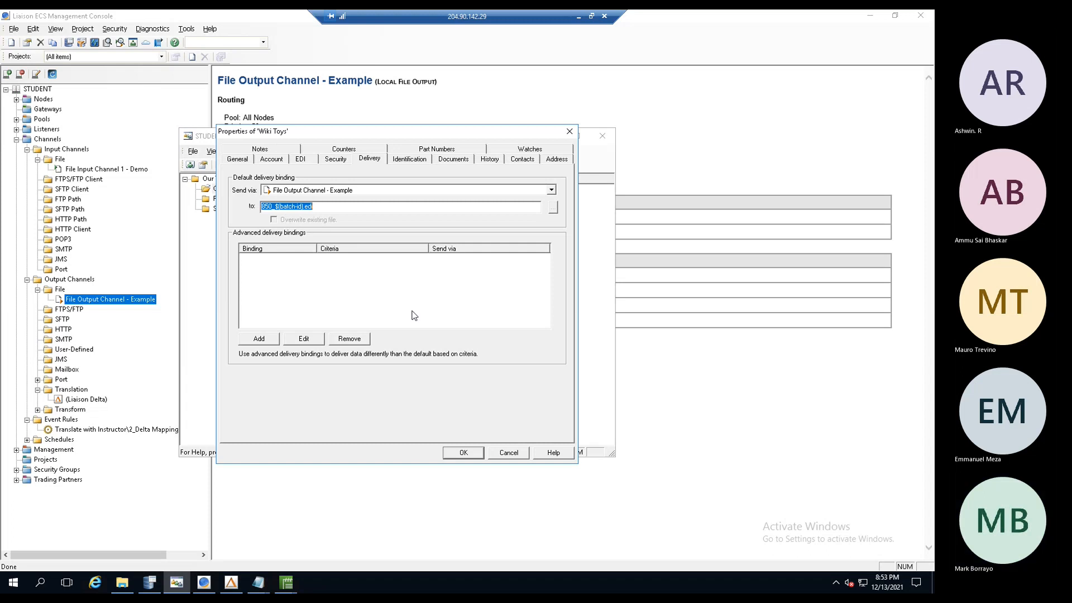
{"action": "left_click", "coordinate": [464, 452]}
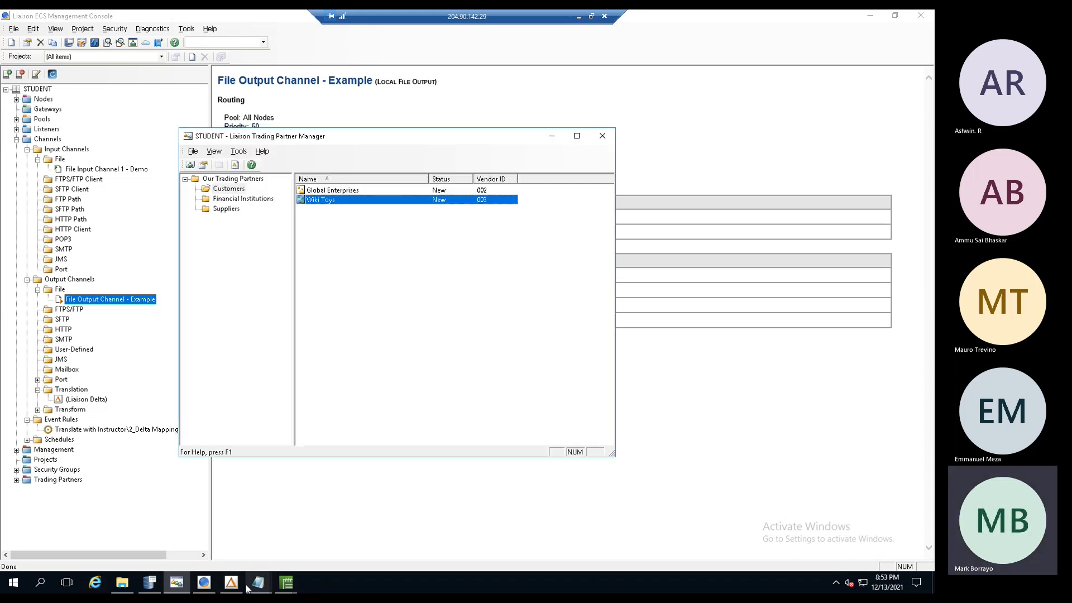
{"action": "left_click", "coordinate": [603, 136]}
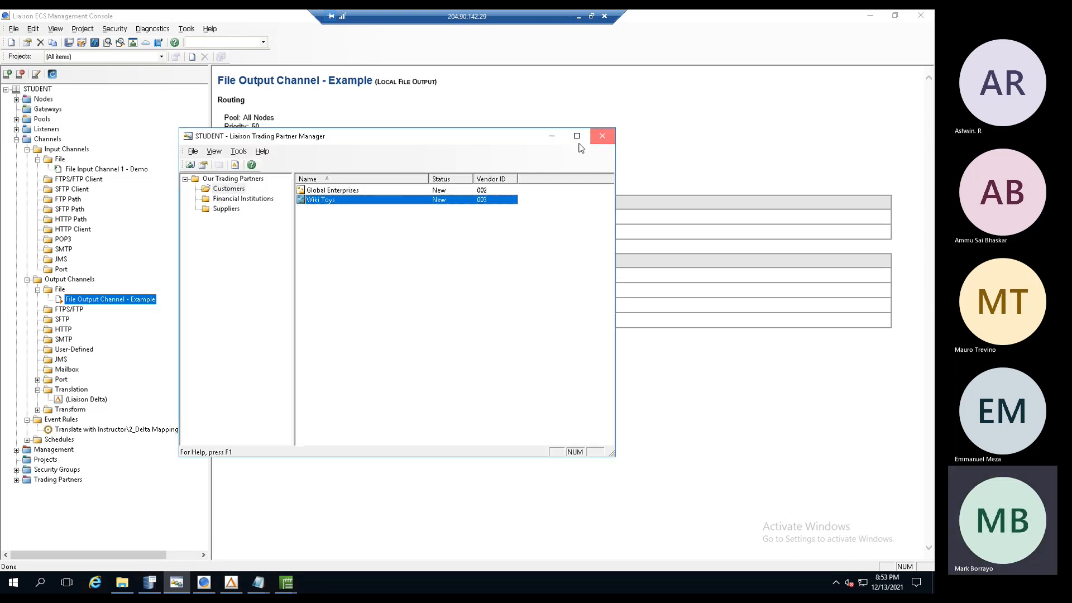
{"action": "left_click", "coordinate": [149, 582]}
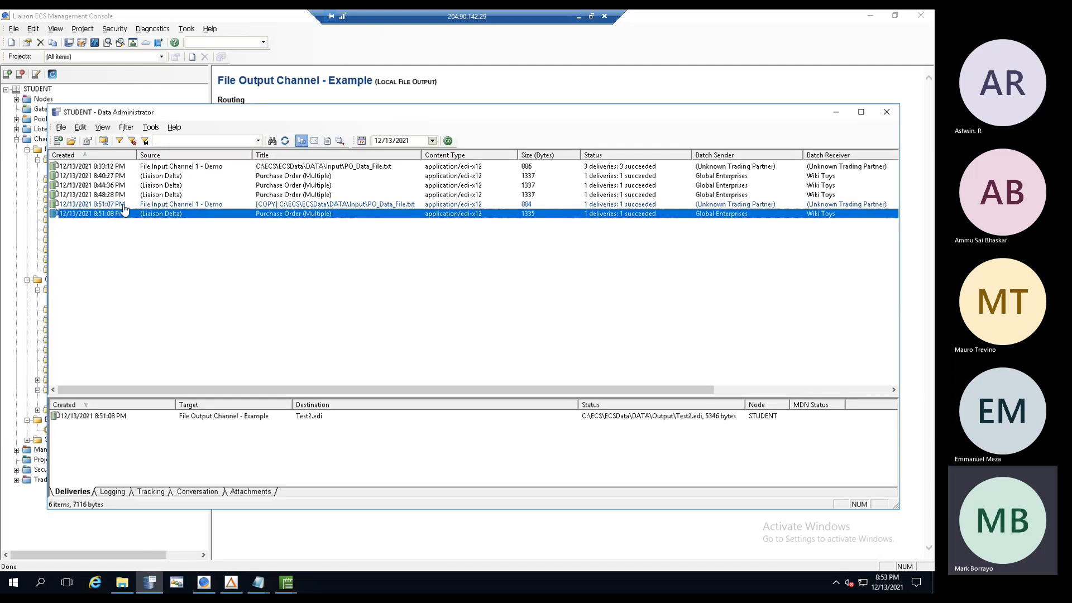
- Copy the original 8:33:12 PM batch into a new batch
{"action": "left_click", "coordinate": [123, 167]}
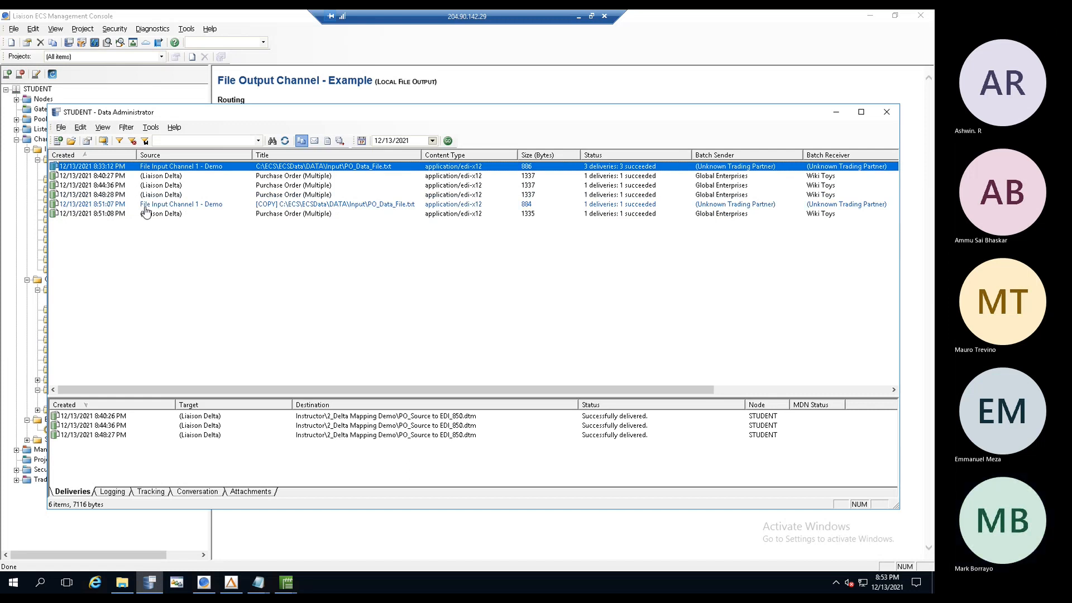
{"action": "right_click", "coordinate": [154, 168]}
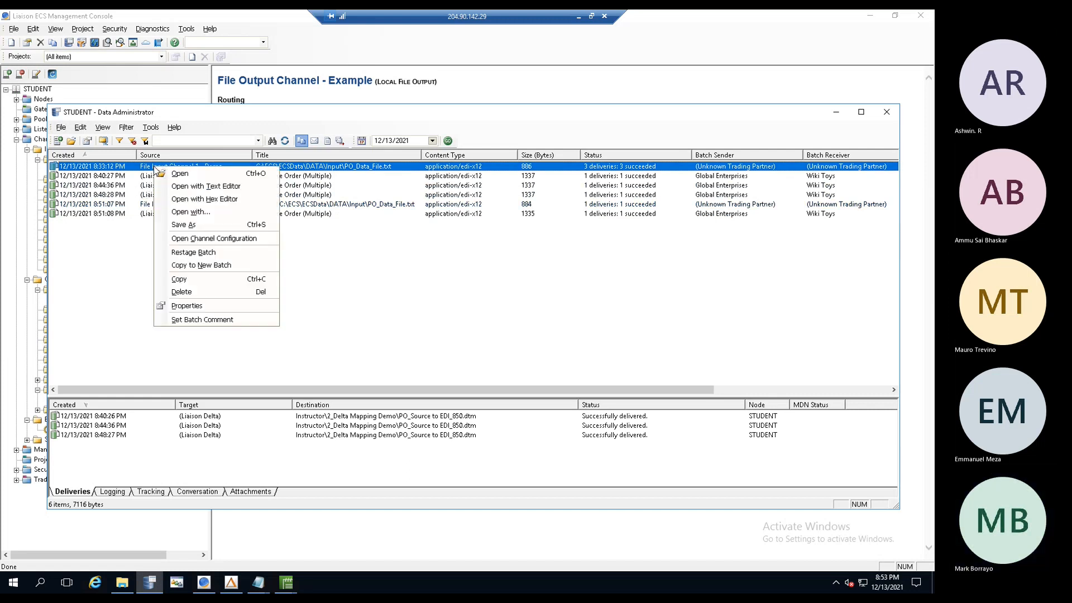
{"action": "left_click", "coordinate": [185, 265]}
{"action": "left_click", "coordinate": [512, 337]}
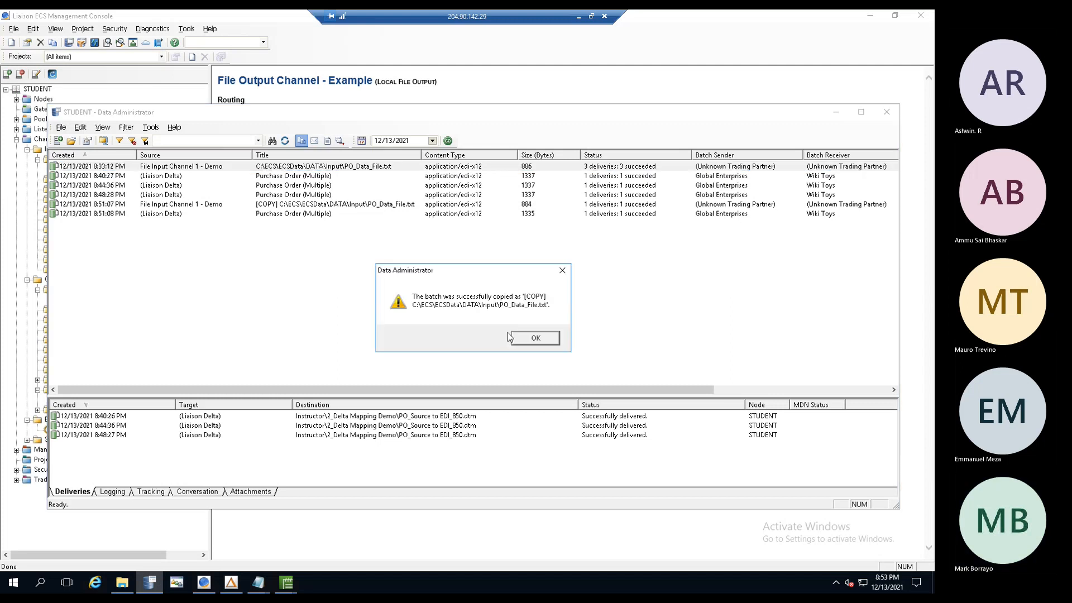
{"action": "left_click", "coordinate": [546, 339]}
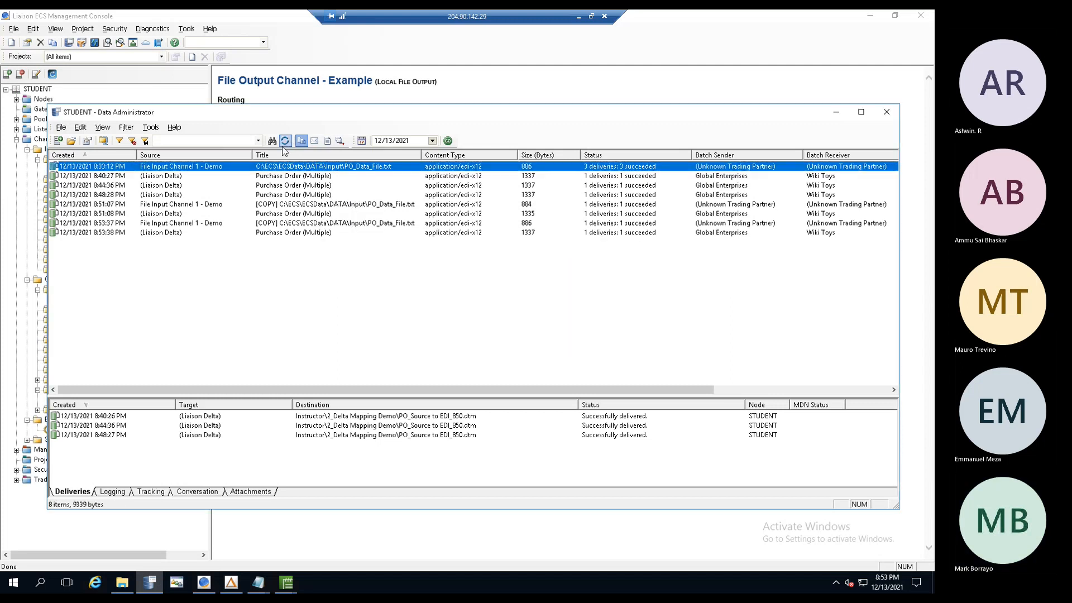
- Inspect the new 8:53 PM batches and confirm delivery as 850_1009.edi
{"action": "left_click", "coordinate": [143, 225]}
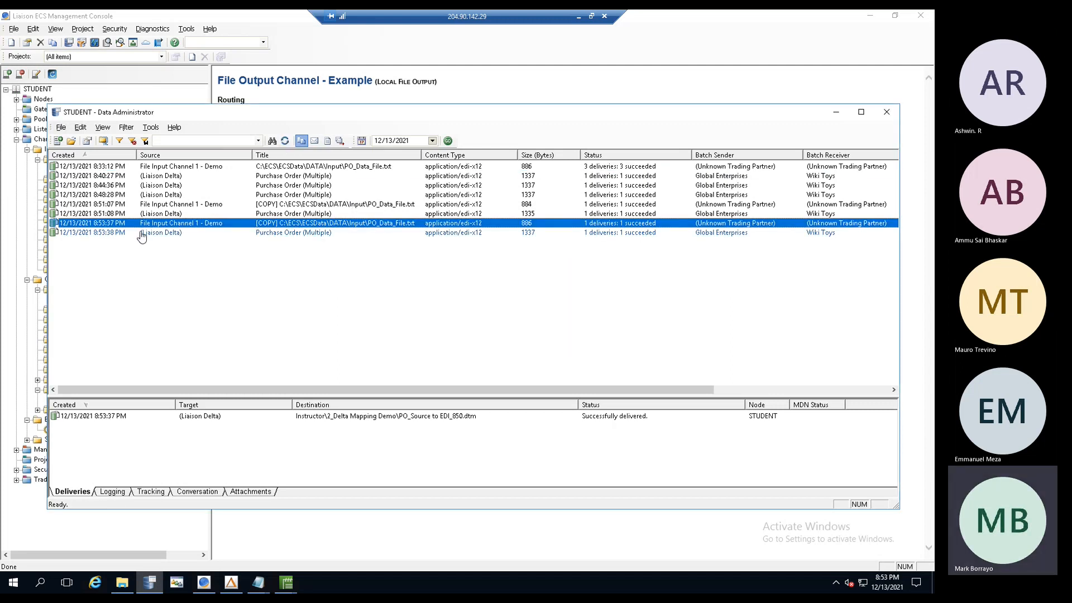
{"action": "left_click", "coordinate": [142, 233], "text": "shift"}
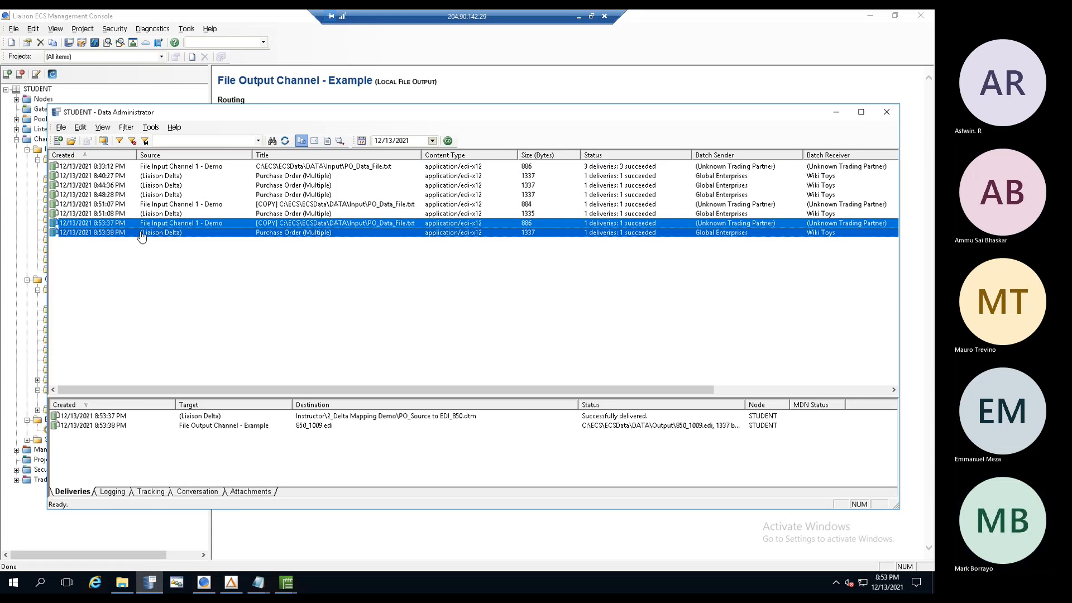
{"action": "left_click_drag", "start_coordinate": [697, 391], "coordinate": [872, 393]}
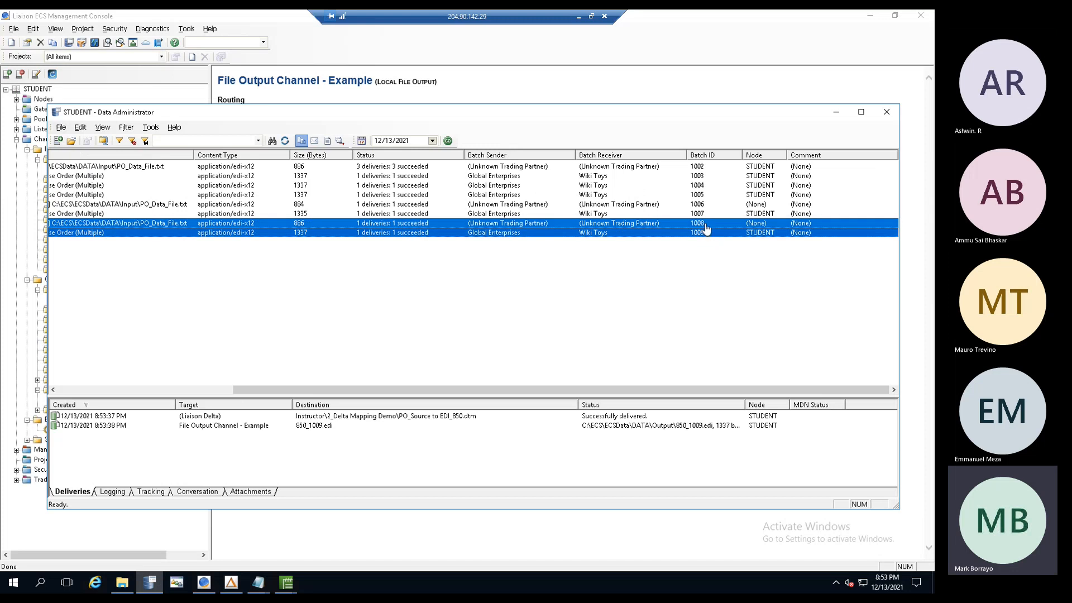
{"action": "left_click_drag", "start_coordinate": [297, 387], "coordinate": [123, 391]}
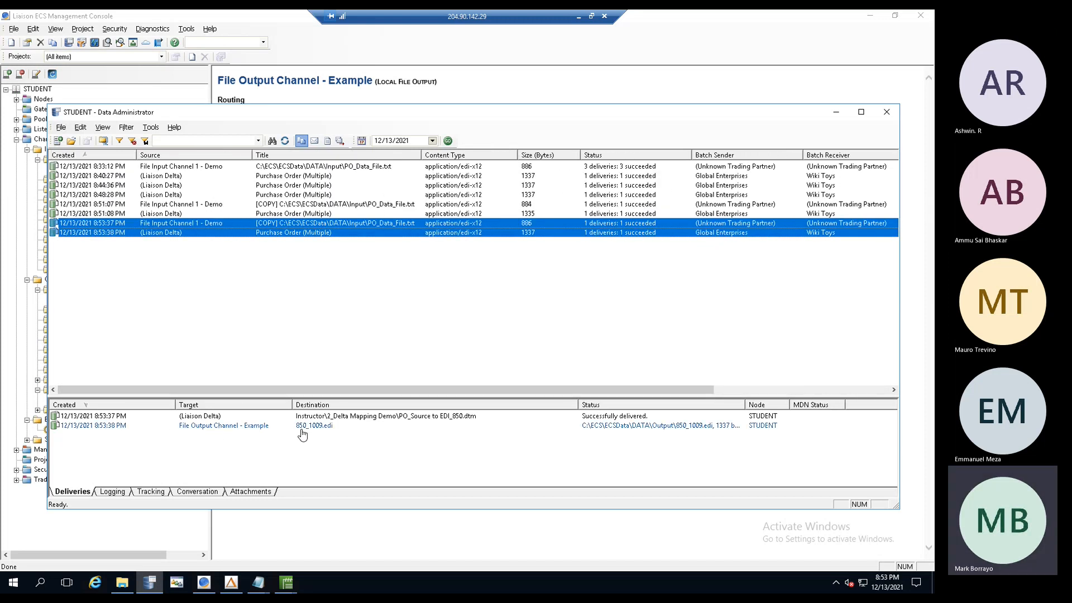
{"action": "left_click", "coordinate": [161, 233]}
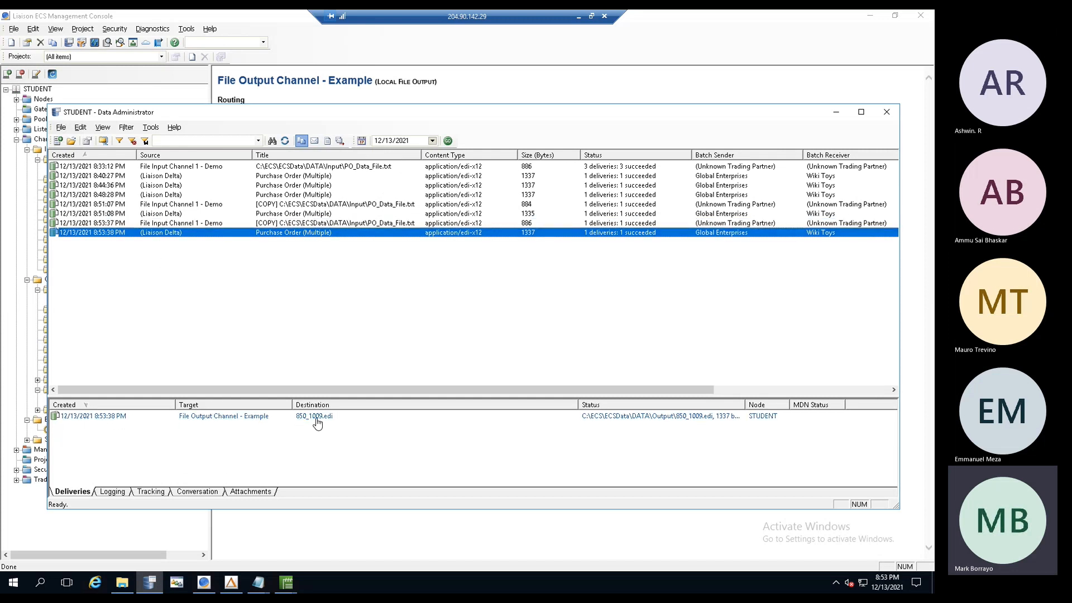
{"action": "left_click_drag", "start_coordinate": [378, 391], "coordinate": [639, 395]}
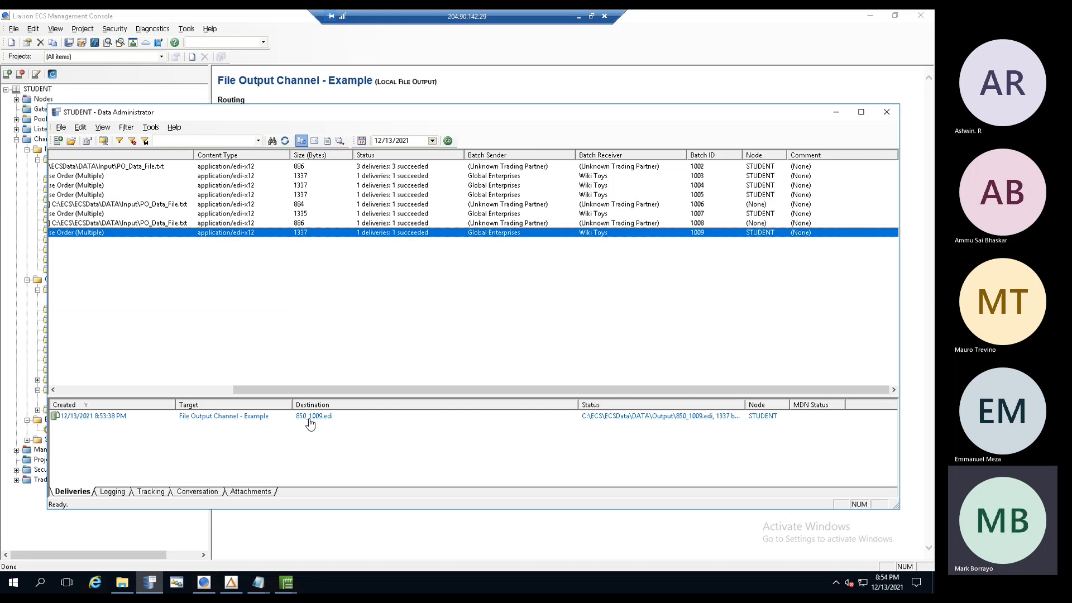
{"action": "left_click_drag", "start_coordinate": [324, 390], "coordinate": [64, 377]}
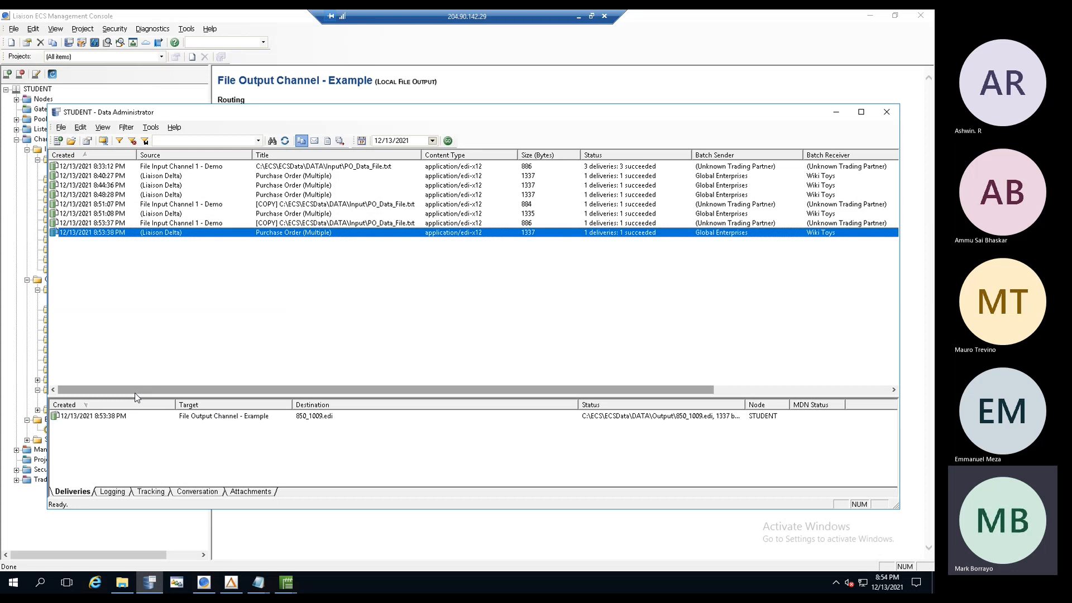
{"action": "left_click", "coordinate": [224, 583]}
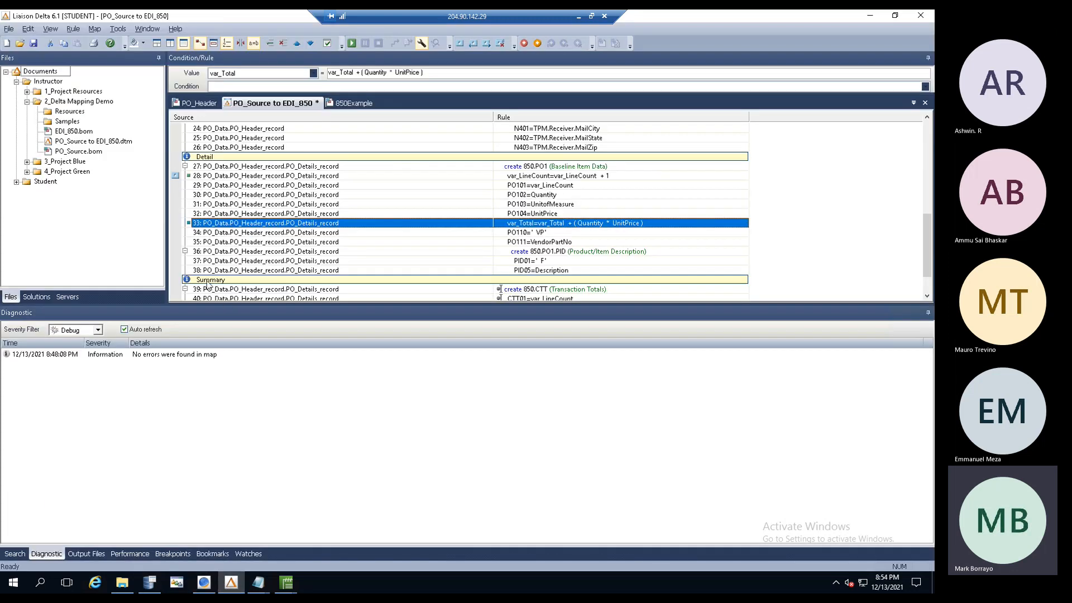
- Review the PO_Header and 850Example layouts, return to the PO_Source to EDI_850 map, then minimize Liaison Delta
{"action": "left_click", "coordinate": [16, 186]}
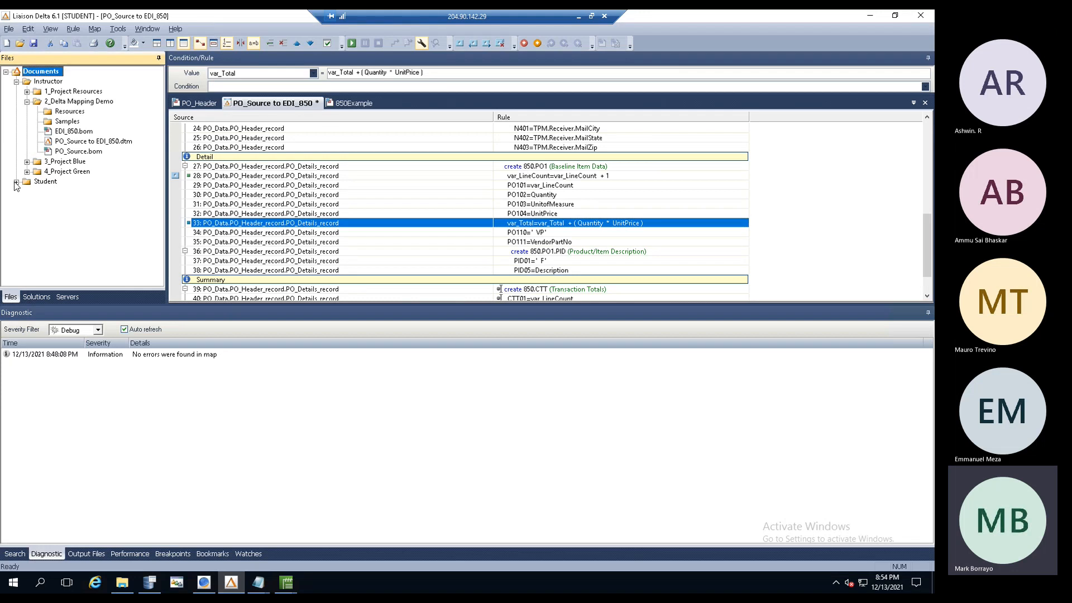
{"action": "left_click", "coordinate": [197, 104]}
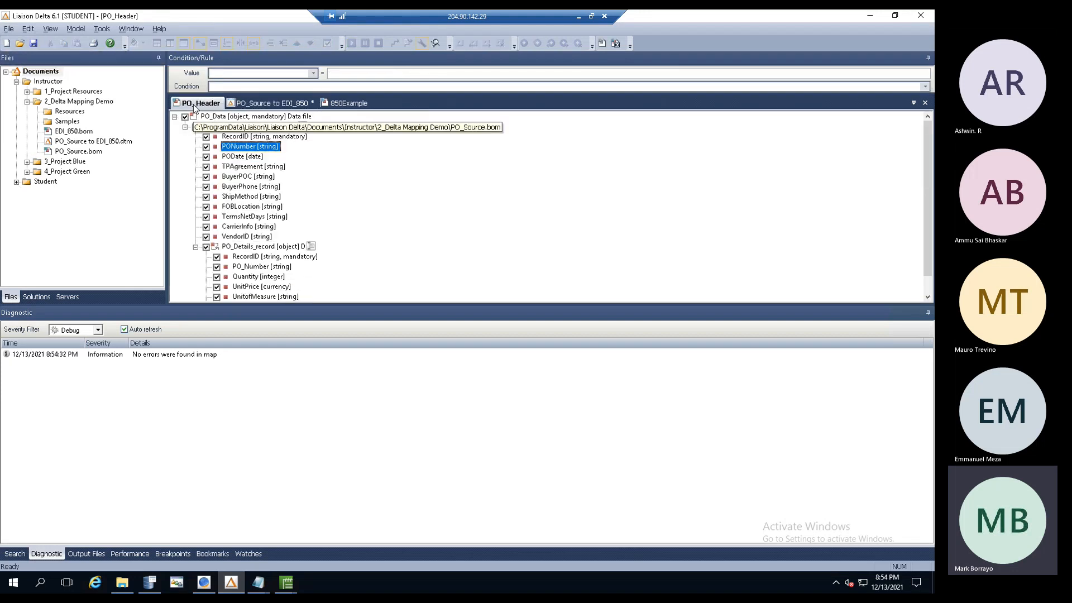
{"action": "left_click", "coordinate": [354, 105]}
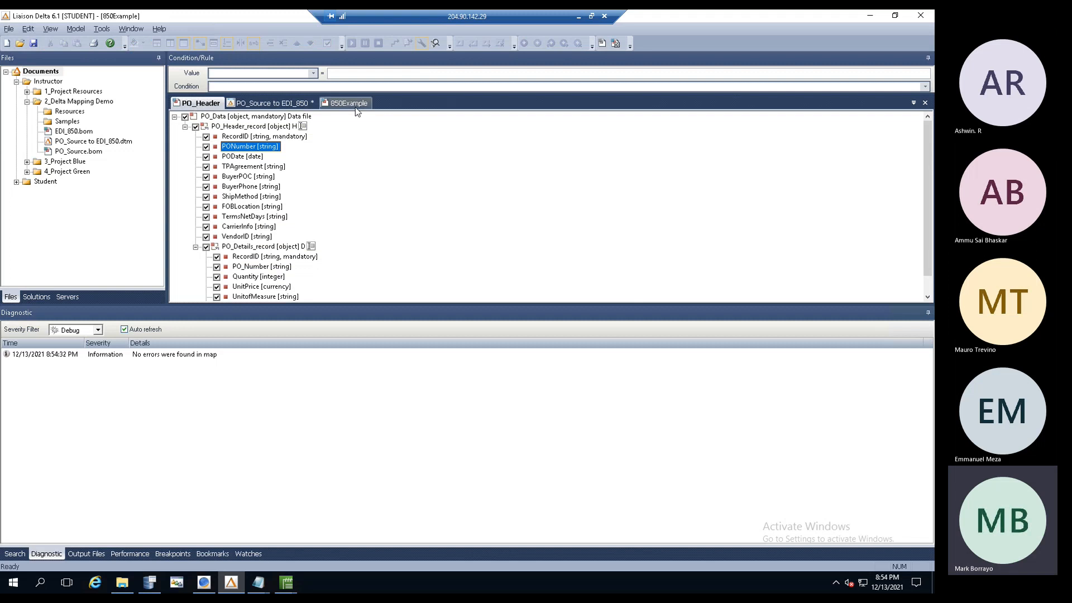
{"action": "left_click", "coordinate": [265, 100]}
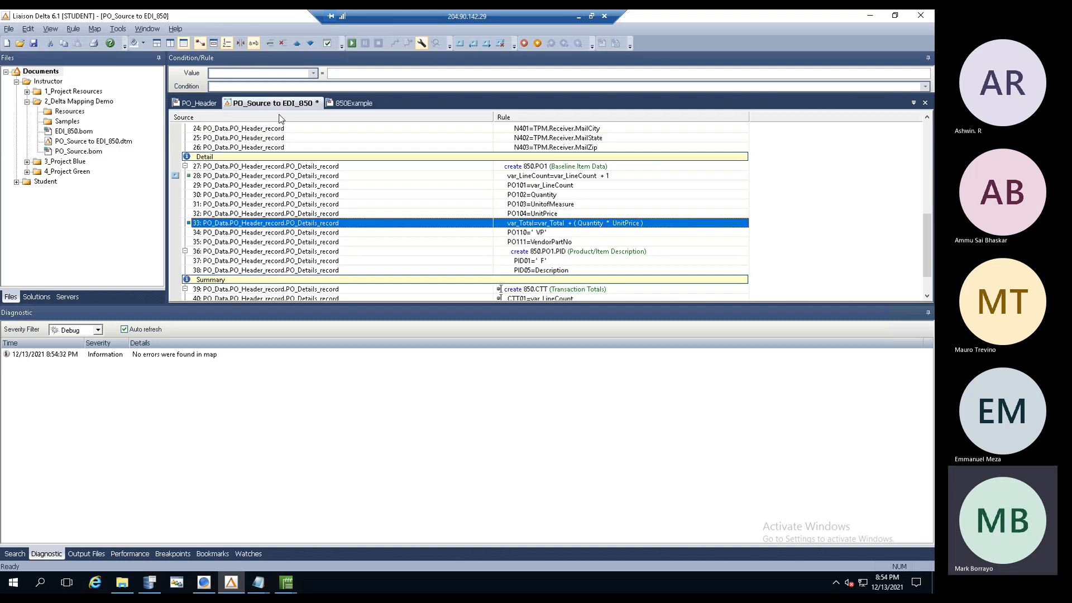
{"action": "left_click_drag", "start_coordinate": [927, 219], "coordinate": [894, 124]}
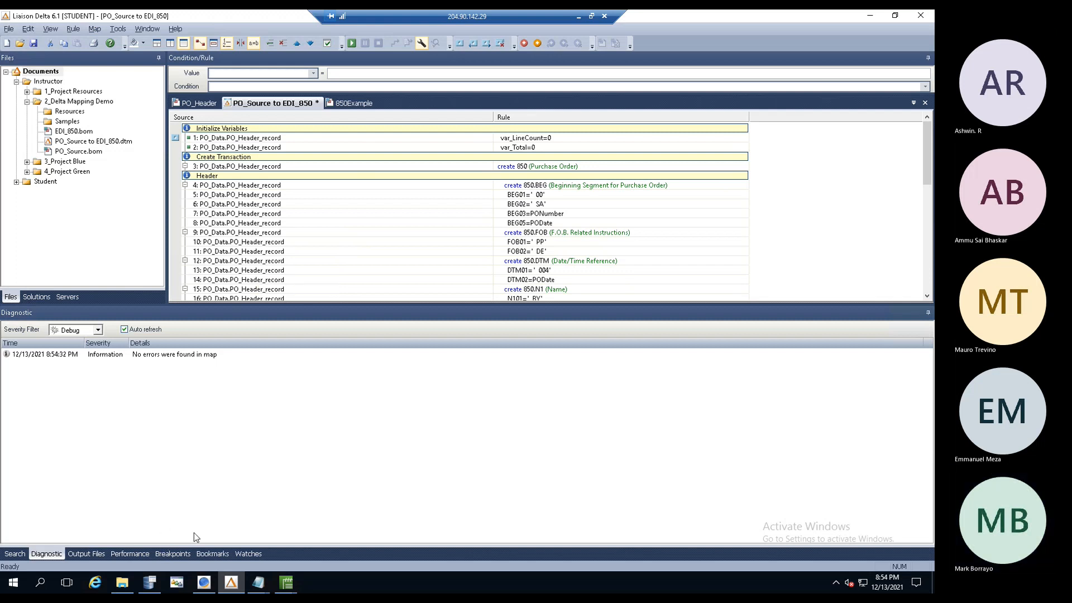
{"action": "left_click", "coordinate": [869, 18]}
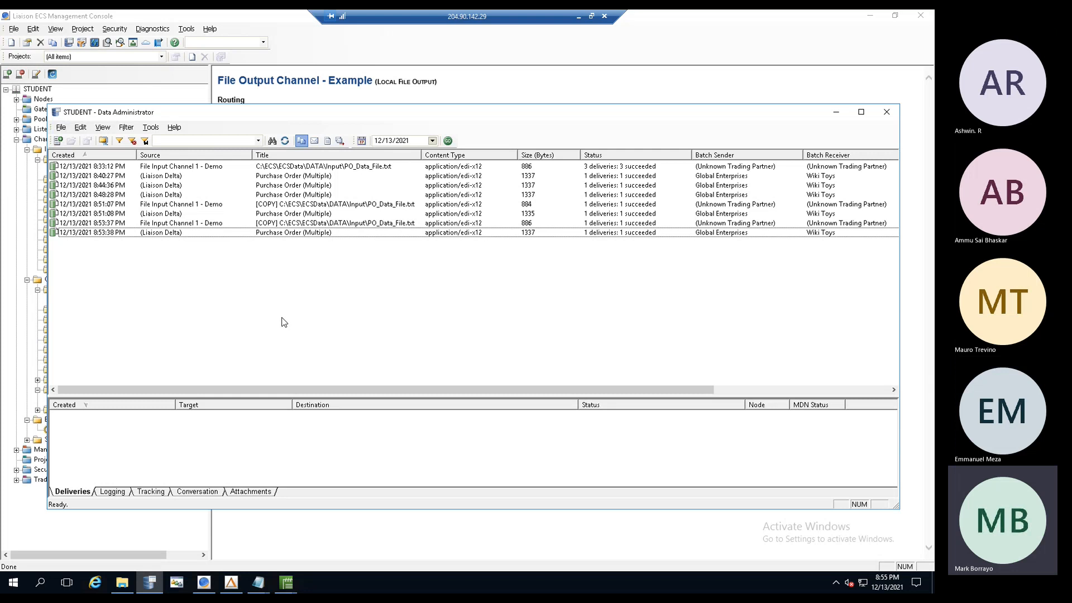
- Restore Liaison Delta and show the Solutions panel, which has no configured solution
{"action": "left_click", "coordinate": [234, 586]}
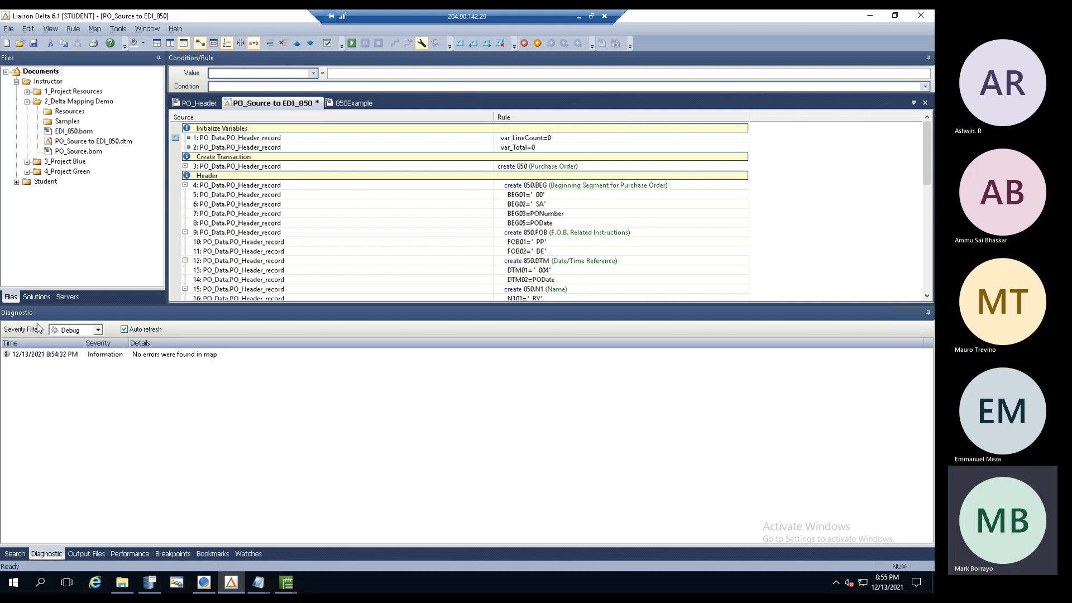
{"action": "left_click", "coordinate": [27, 299]}
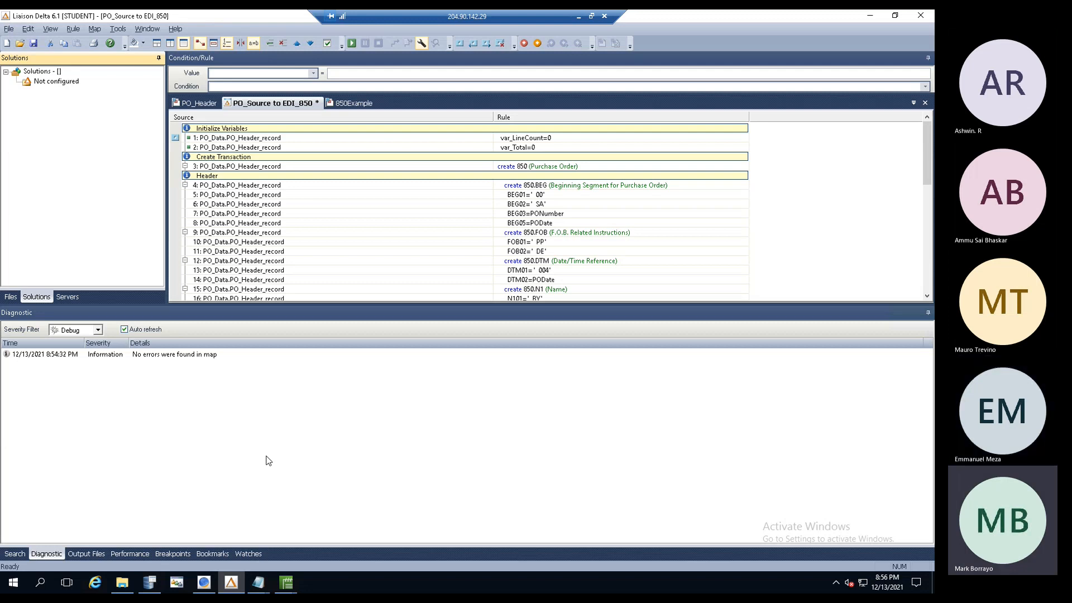
- Review the session log of the 8:53:37 PM batch 1008 delivery, then return to Liaison Delta
{"action": "left_click", "coordinate": [149, 583]}
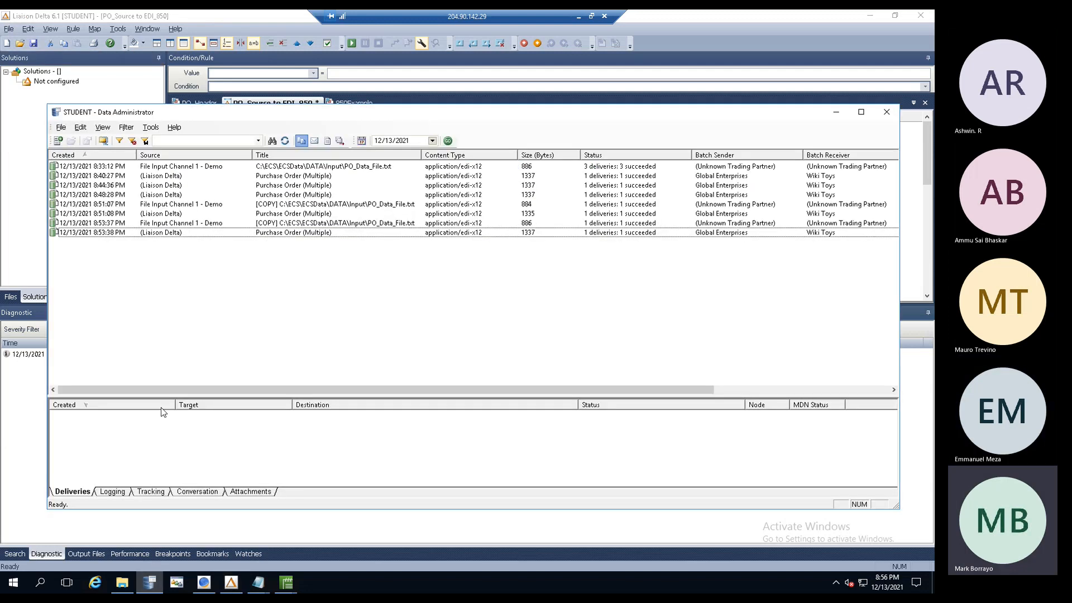
{"action": "left_click", "coordinate": [161, 234]}
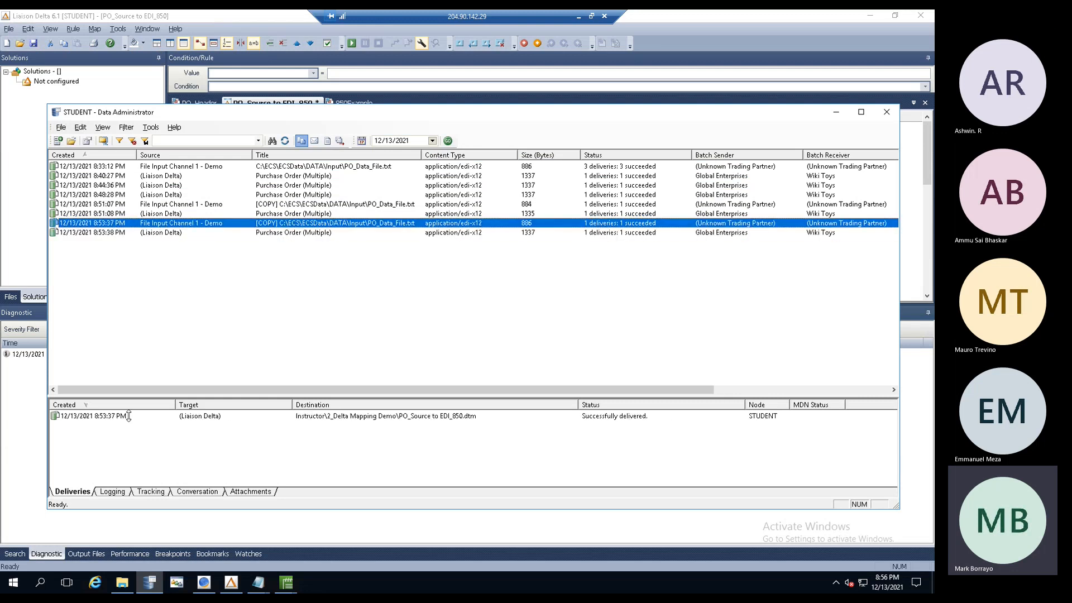
{"action": "double_click", "coordinate": [155, 420]}
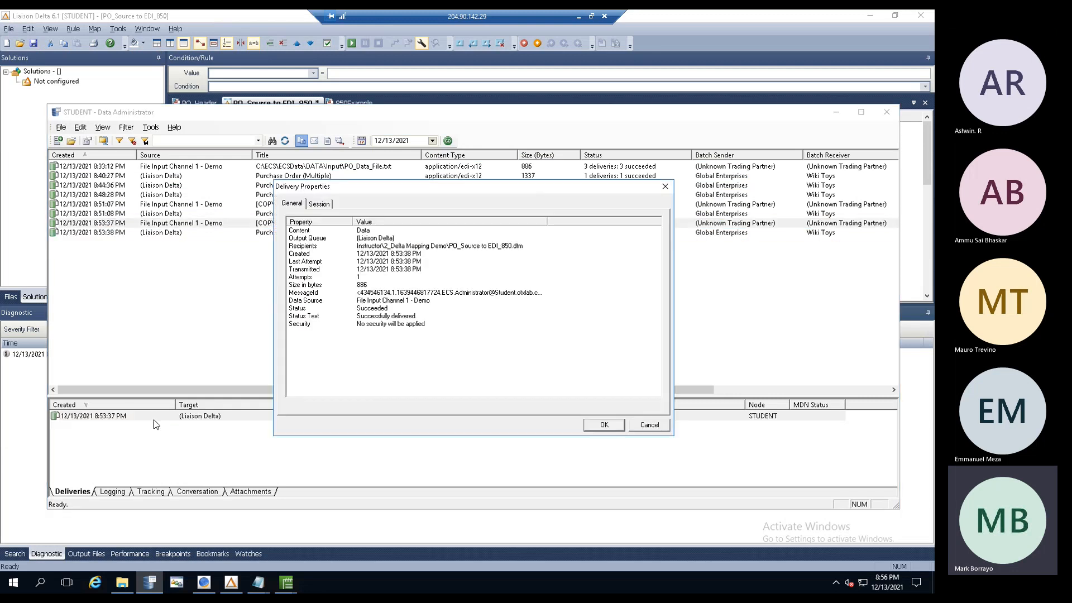
{"action": "left_click", "coordinate": [319, 203]}
{"action": "left_click", "coordinate": [420, 257]}
{"action": "left_click_drag", "start_coordinate": [646, 230], "coordinate": [641, 390]}
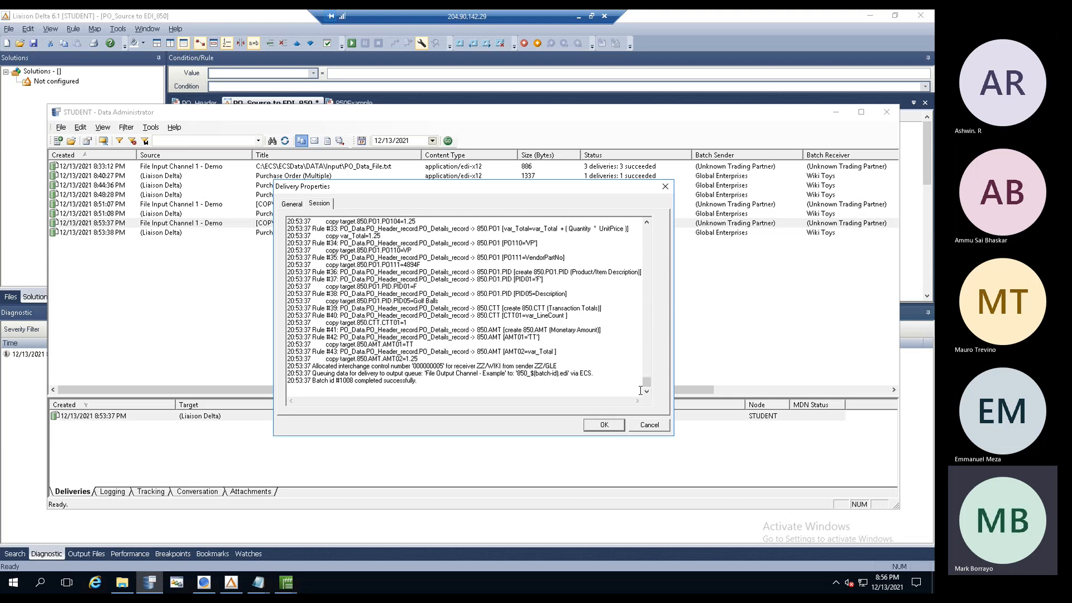
{"action": "left_click", "coordinate": [231, 583]}
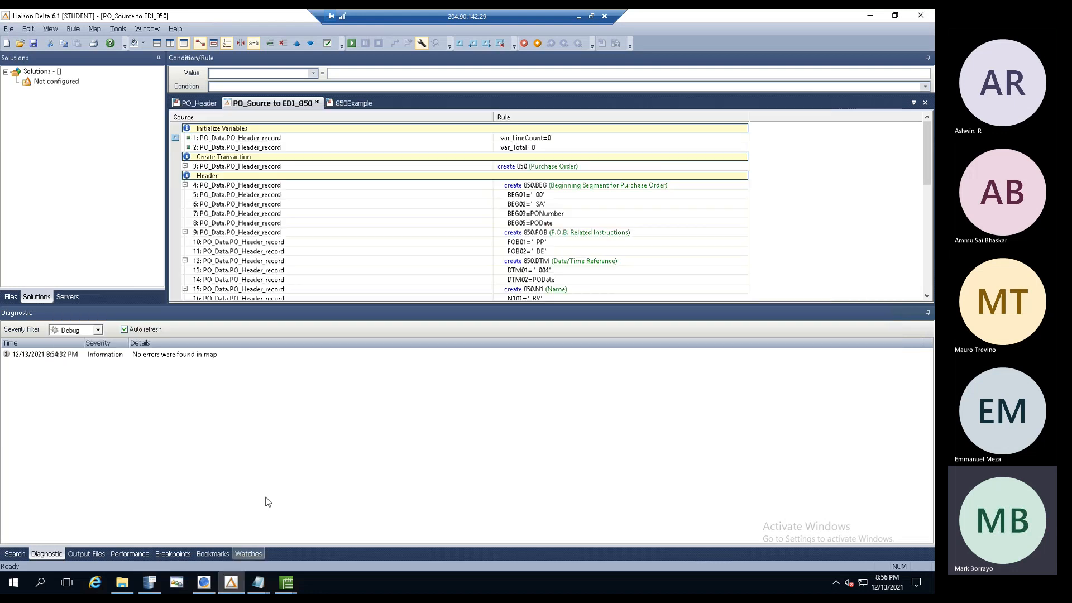
- Set debug breakpoints on detail rules 34, 33 and 31 of the PO_Source to EDI_850 map
{"action": "left_click", "coordinate": [291, 225]}
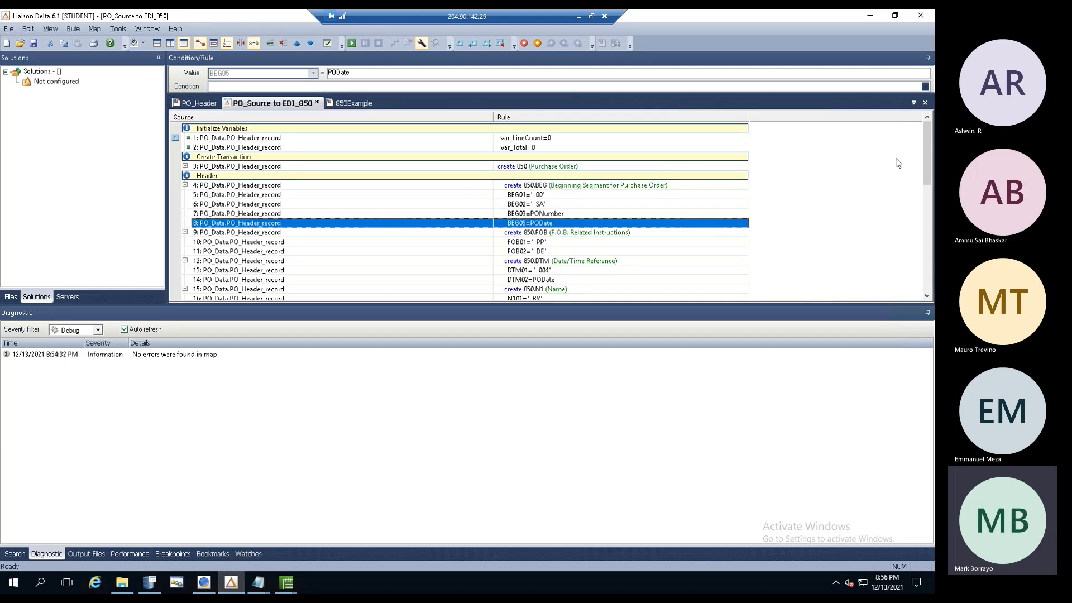
{"action": "left_click_drag", "start_coordinate": [925, 160], "coordinate": [925, 263]}
{"action": "left_click", "coordinate": [176, 194]}
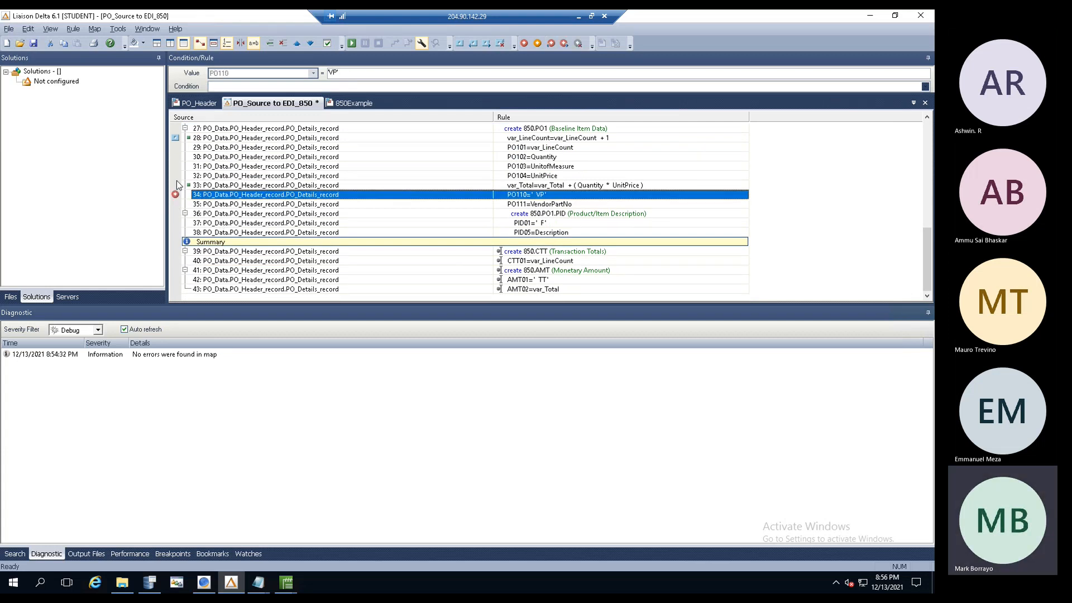
{"action": "left_click", "coordinate": [175, 185]}
{"action": "left_click", "coordinate": [175, 165]}
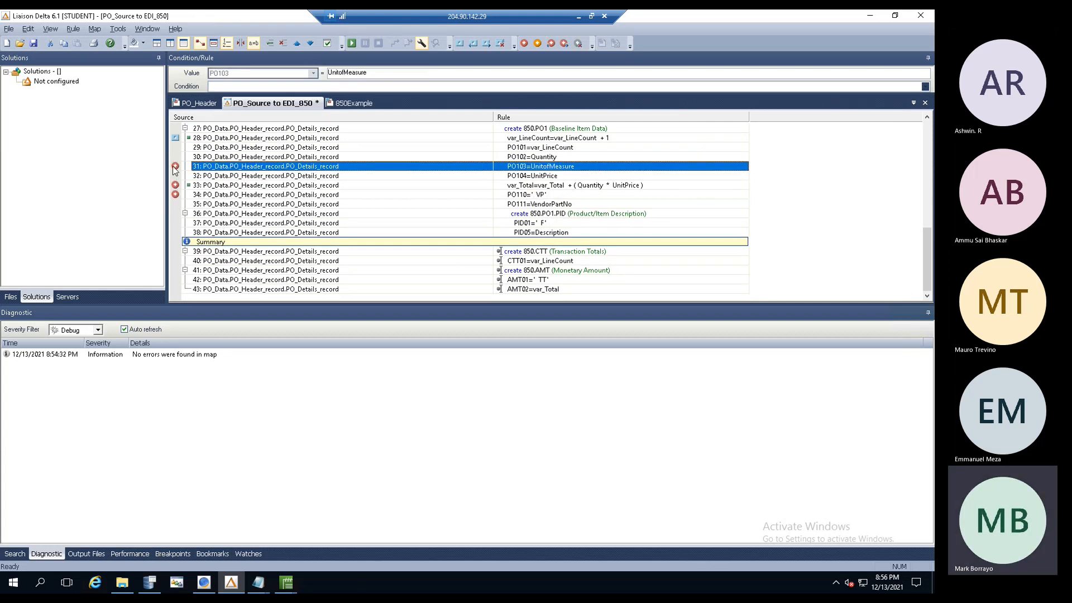